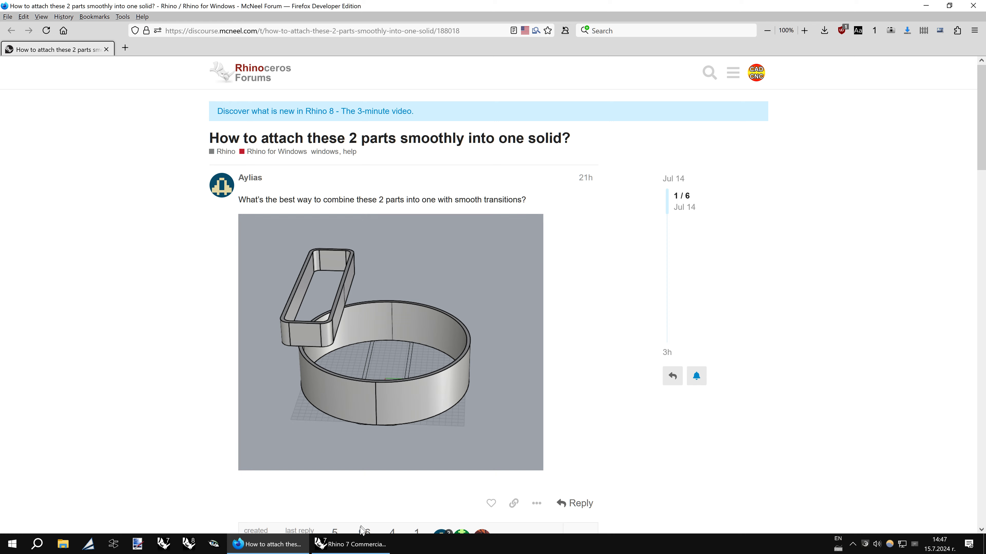
- Leave the Firefox forum question and switch to the Rhino 7 window
{"action": "left_click", "coordinate": [351, 544]}
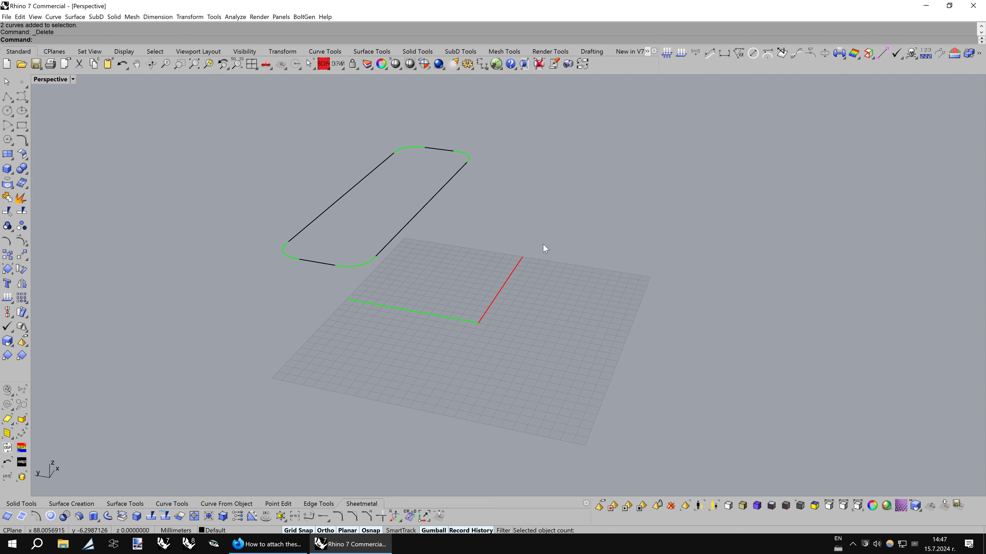
- Draw a circle centred at the origin with radius 64
{"action": "mouse_move", "coordinate": [532, 273]}
{"action": "right_mouse_down"}
{"action": "mouse_move", "coordinate": [539, 259]}
{"action": "mouse_move", "coordinate": [296, 239]}
{"action": "right_mouse_up"}
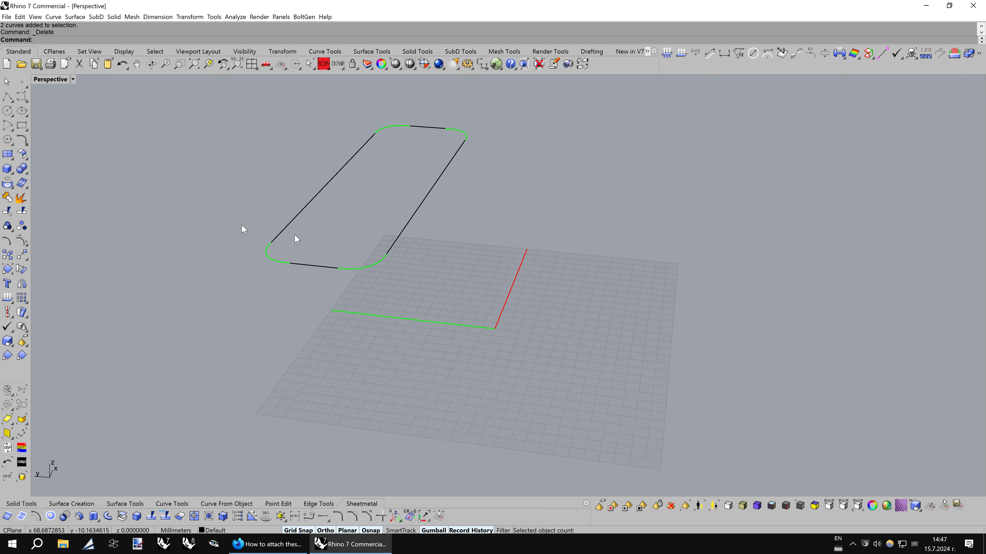
{"action": "left_click", "coordinate": [7, 110]}
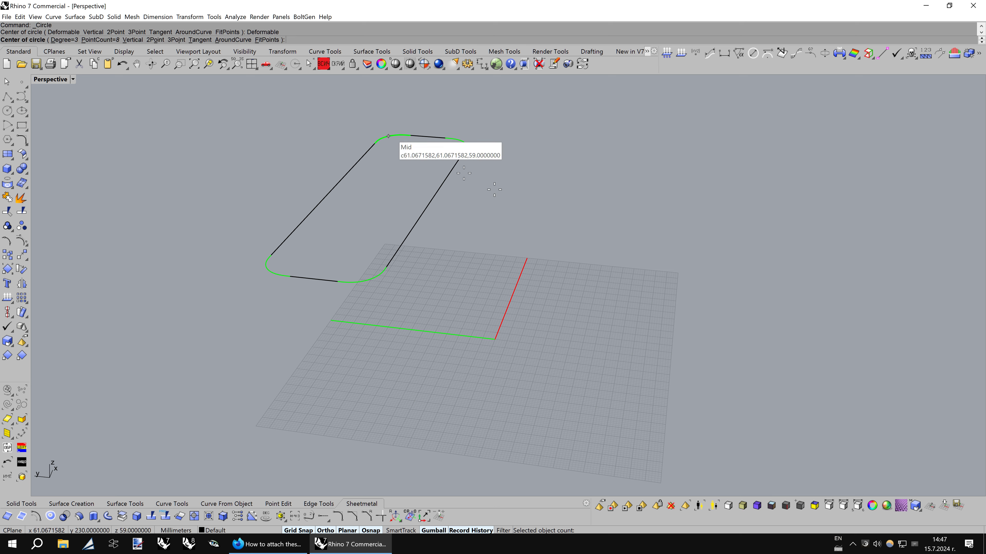
{"action": "type", "text": " 0"}
{"action": "key", "text": "Return"}
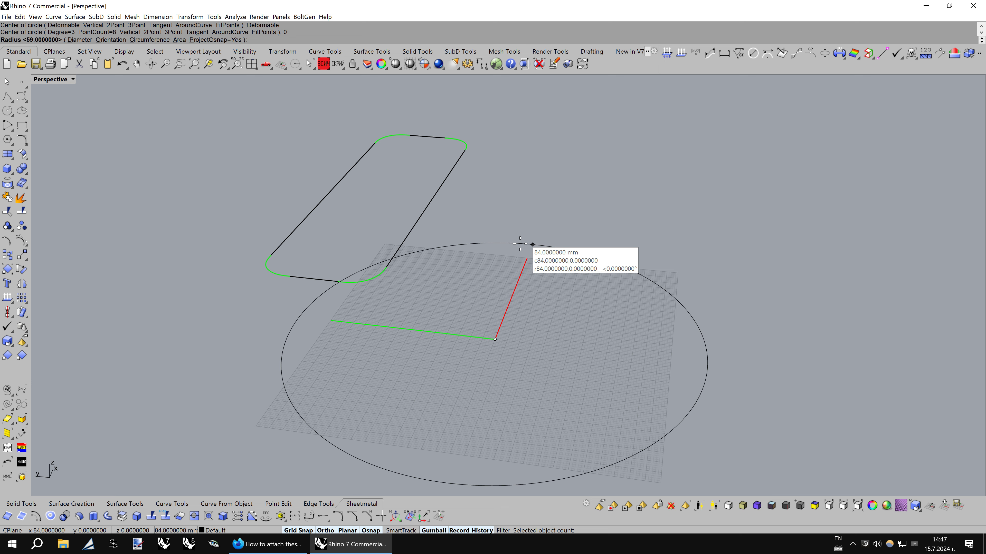
{"action": "type", "text": "64"}
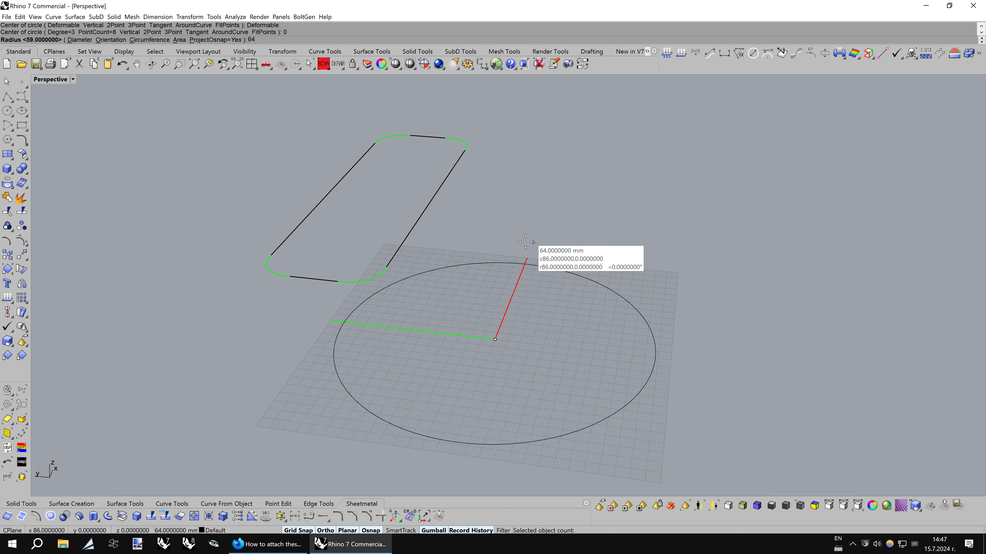
{"action": "key", "text": "Return"}
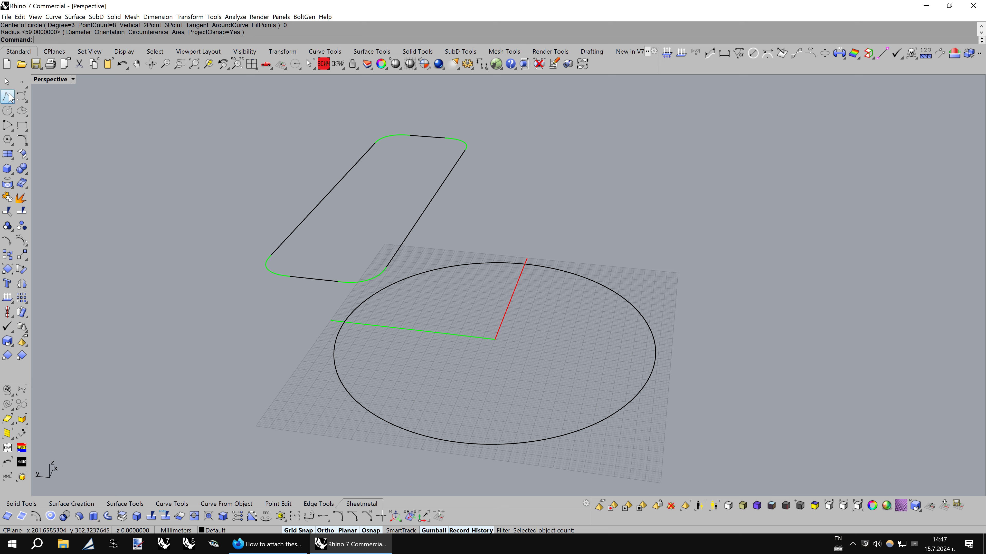
- Draw a helper line from the circle's edge along the red axis
{"action": "left_click", "coordinate": [8, 97]}
{"action": "left_click", "coordinate": [524, 264]}
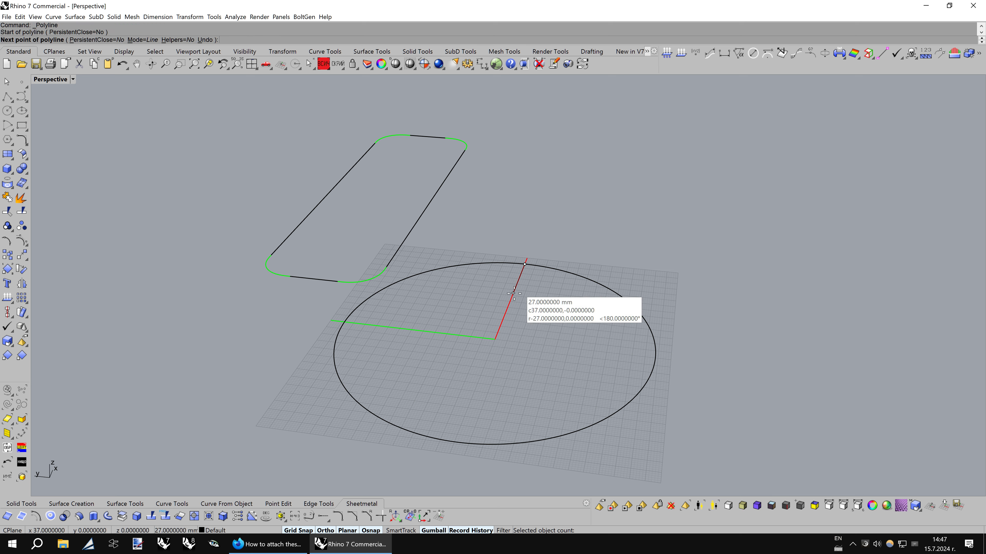
{"action": "type", "text": "5"}
{"action": "left_click", "coordinate": [514, 293]}
{"action": "key", "text": "Return"}
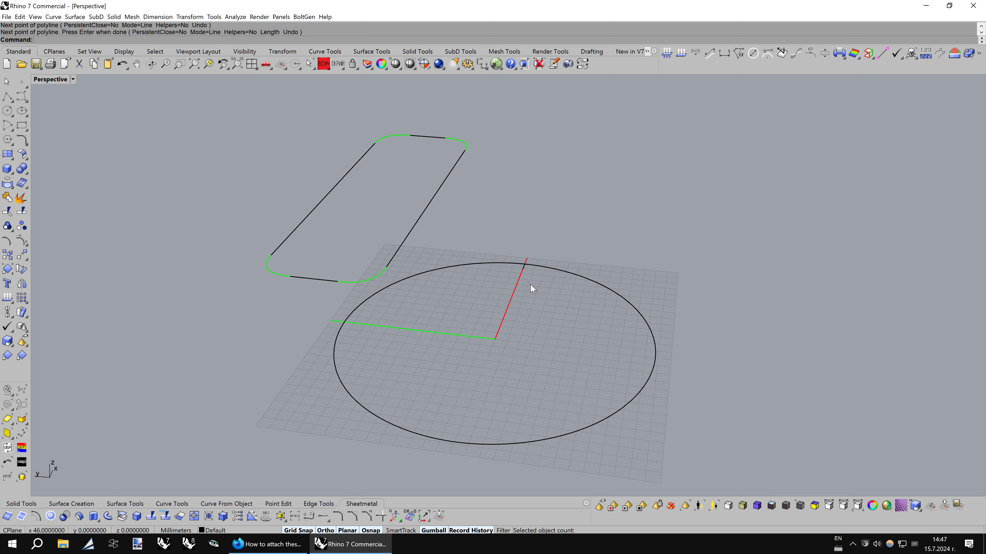
- Add a smaller deformable circle centred on the origin inside the outer circle
{"action": "left_click", "coordinate": [481, 266]}
{"action": "key", "text": "F10"}
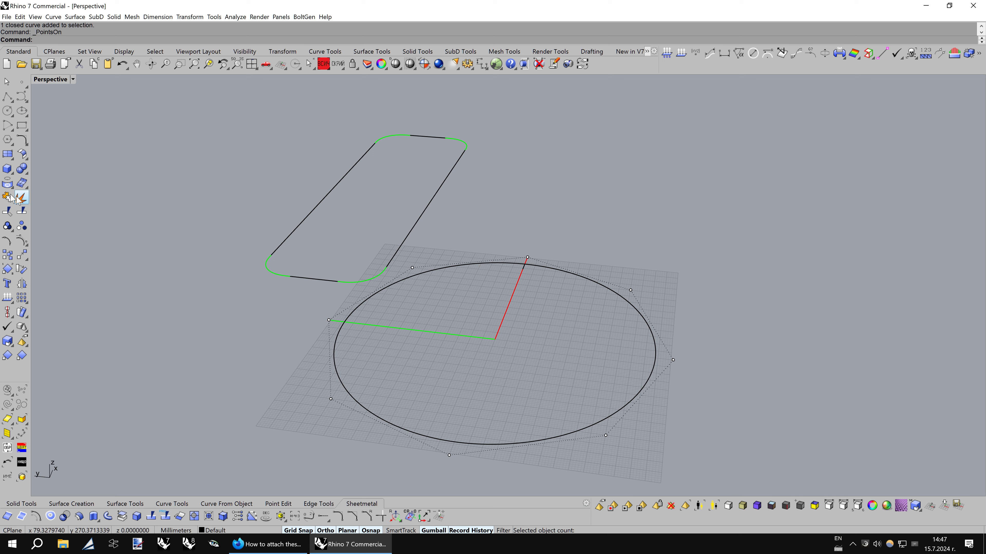
{"action": "left_click", "coordinate": [8, 111]}
{"action": "left_click", "coordinate": [63, 39]}
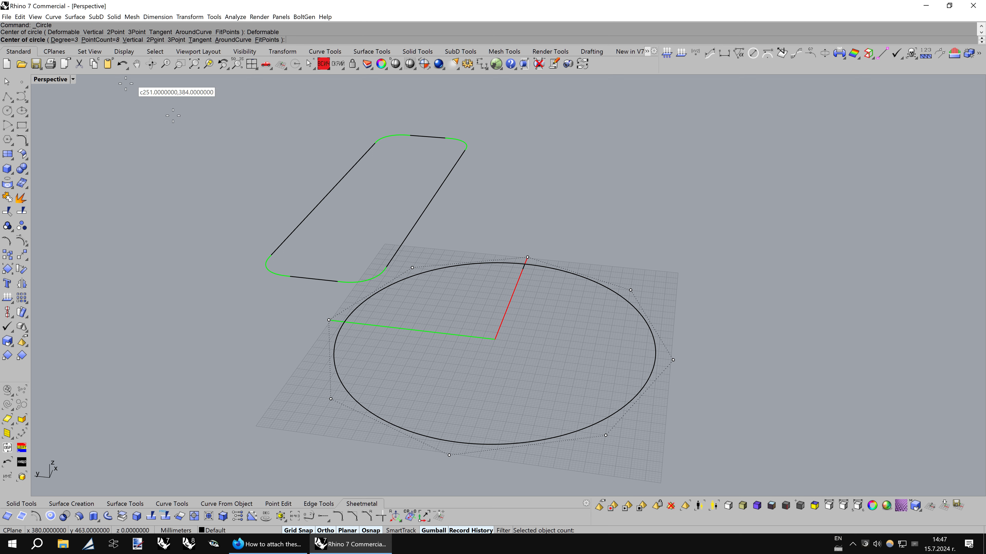
{"action": "type", "text": "0"}
{"action": "left_click", "coordinate": [495, 339]}
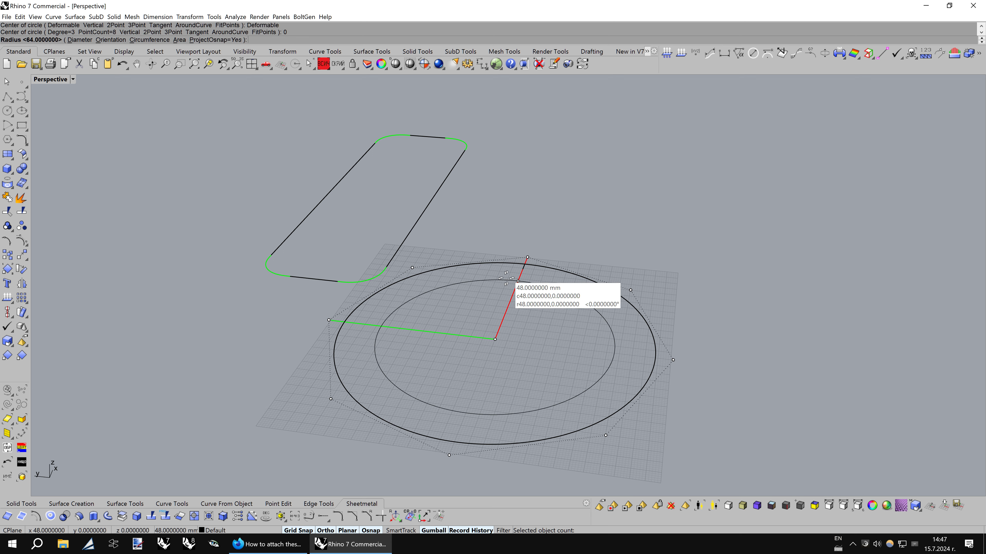
{"action": "left_click", "coordinate": [524, 271]}
- Delete the helper line
{"action": "left_click", "coordinate": [543, 274]}
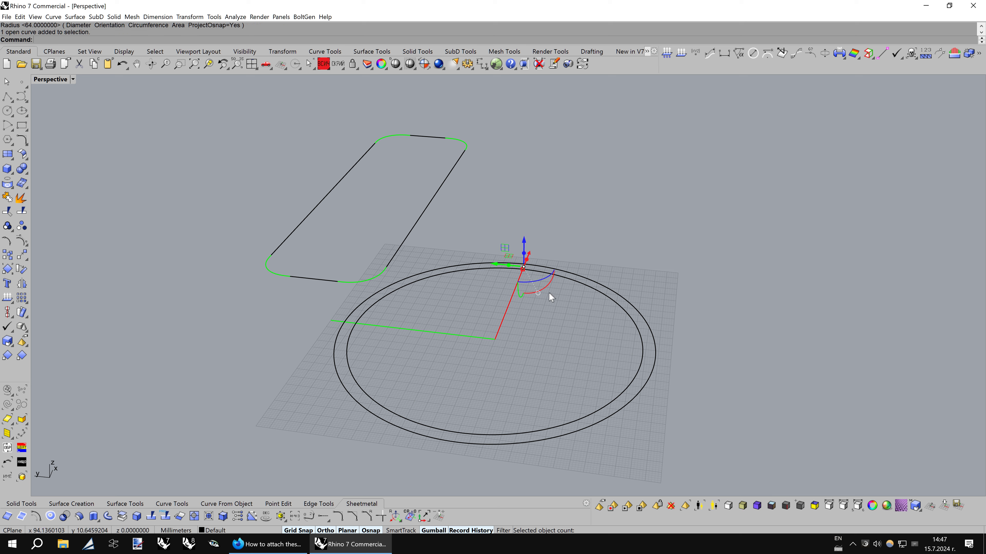
{"action": "key", "text": "Delete"}
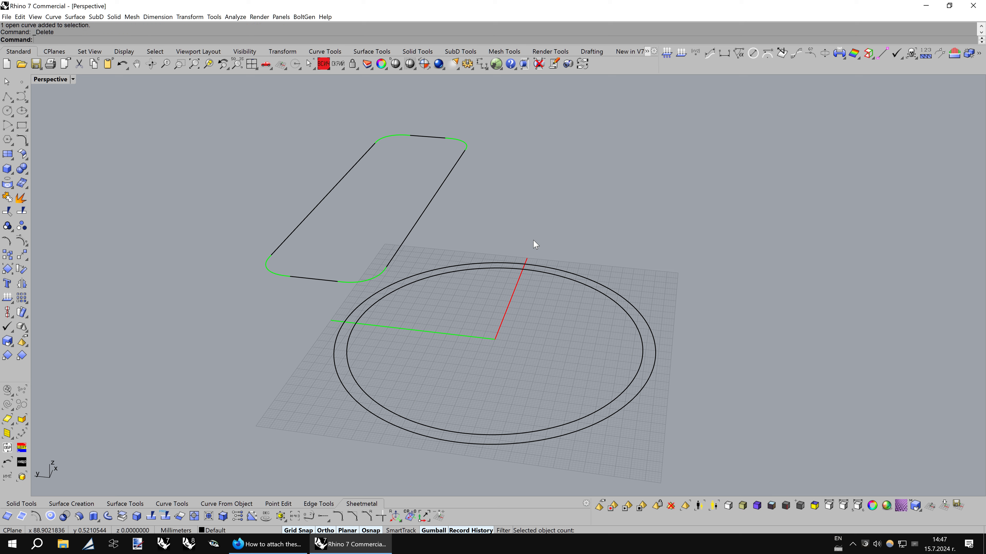
{"action": "scroll", "coordinate": [392, 366], "scroll_direction": "down", "scroll_amount": 2}
- Rotate both circles about the origin, then gumball-extrude them upward into a solid ring wall
{"action": "left_click_drag", "start_coordinate": [561, 249], "coordinate": [504, 297]}
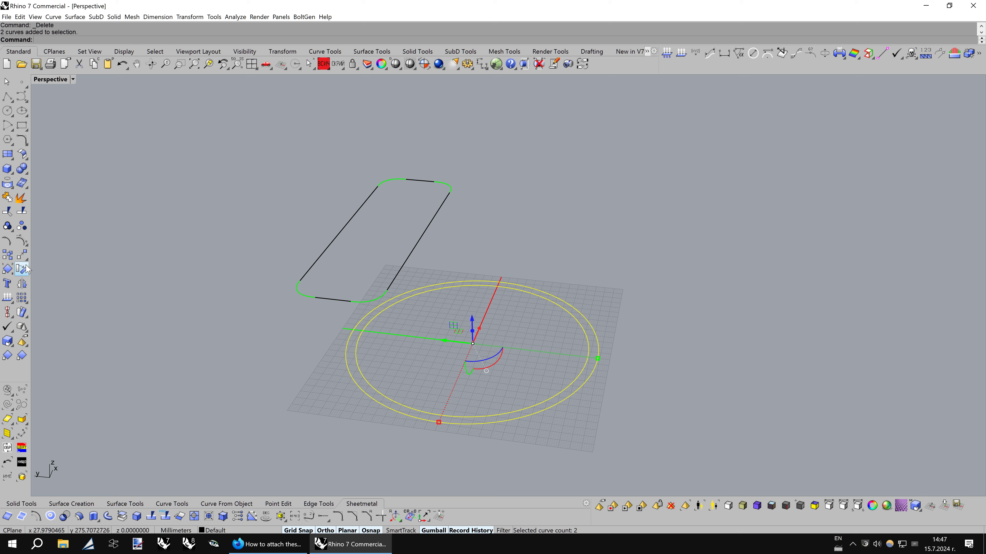
{"action": "type", "text": "0"}
{"action": "key", "text": "Return"}
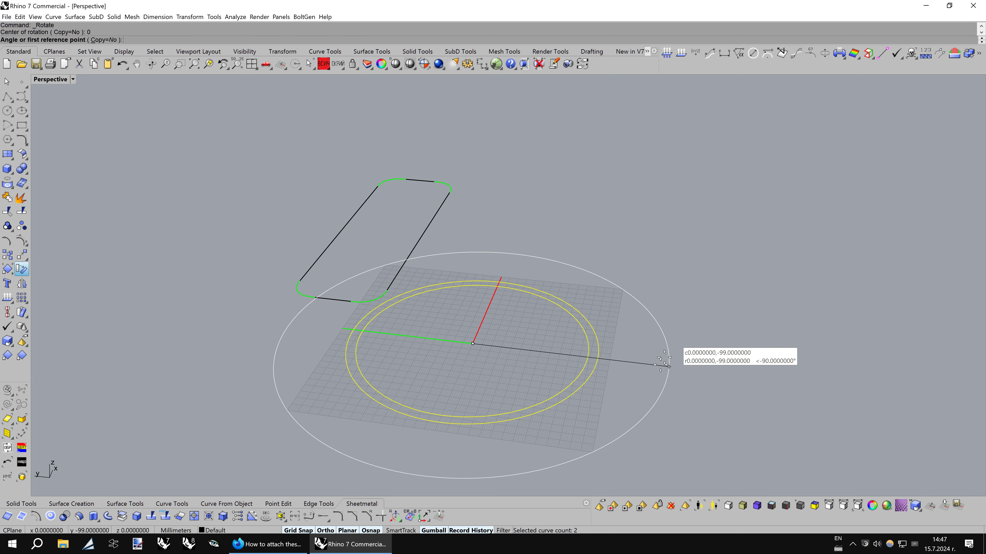
{"action": "left_click", "coordinate": [652, 365]}
{"action": "left_click", "coordinate": [571, 218]}
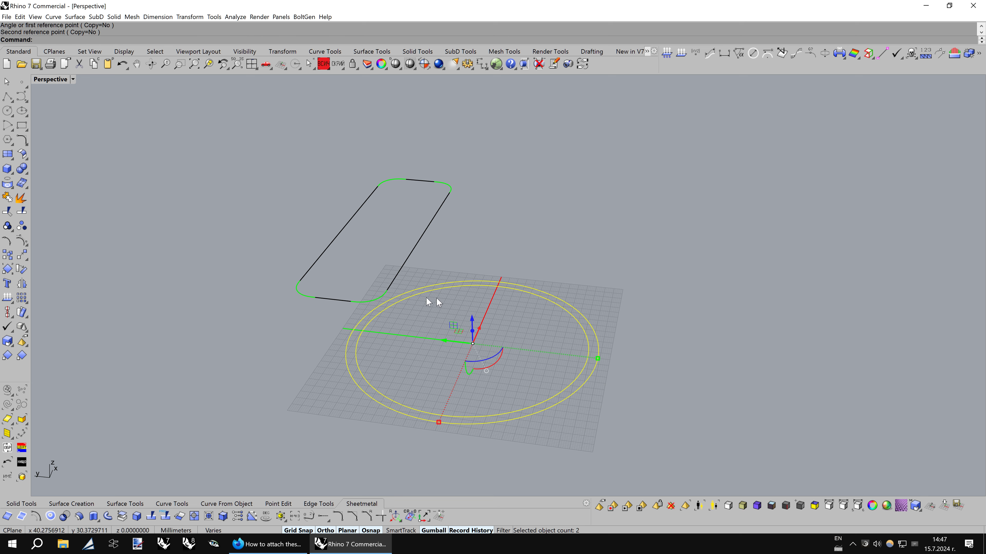
{"action": "left_click_drag", "start_coordinate": [473, 334], "coordinate": [480, 292]}
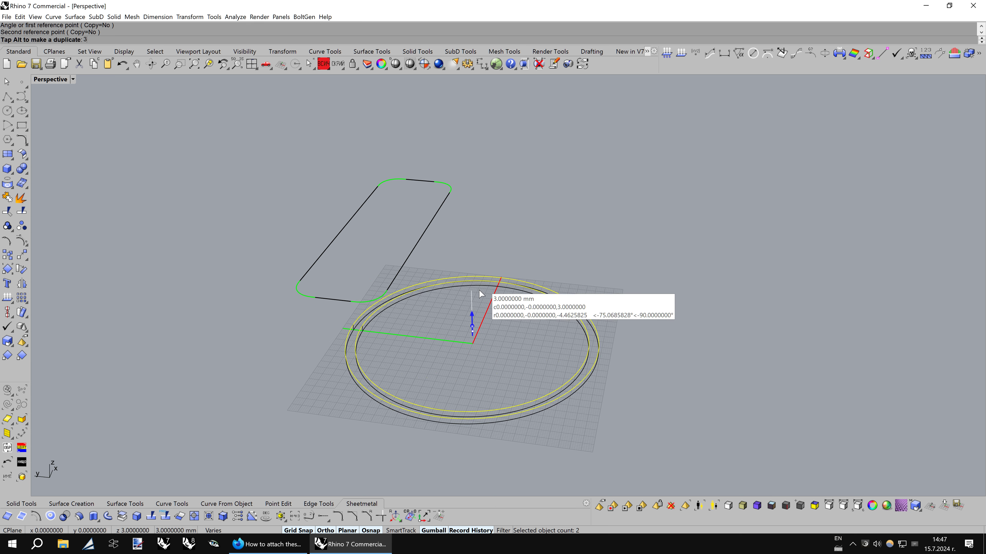
{"action": "left_click_drag", "start_coordinate": [481, 294], "coordinate": [480, 292]}
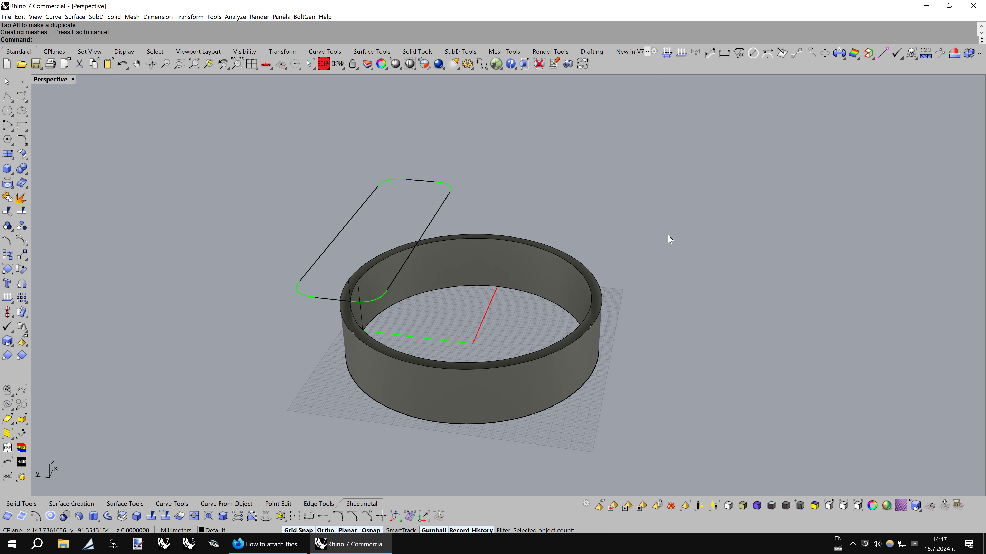
- Switch to a darker display mode and cycle through display modes on the ring wall
{"action": "key", "text": "F9"}
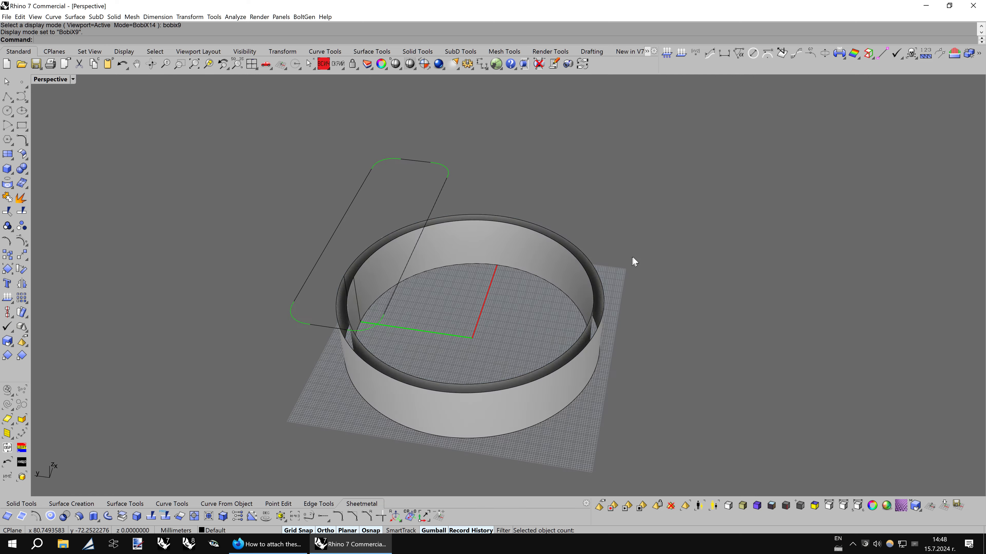
{"action": "mouse_move", "coordinate": [634, 259]}
{"action": "right_mouse_down"}
{"action": "mouse_move", "coordinate": [644, 252]}
{"action": "mouse_move", "coordinate": [429, 138]}
{"action": "mouse_move", "coordinate": [408, 74]}
{"action": "right_mouse_up"}
{"action": "scroll", "coordinate": [643, 250], "scroll_direction": "up", "scroll_amount": 3}
{"action": "scroll", "coordinate": [643, 249], "scroll_direction": "down", "scroll_amount": 4}
{"action": "left_click", "coordinate": [409, 63]}
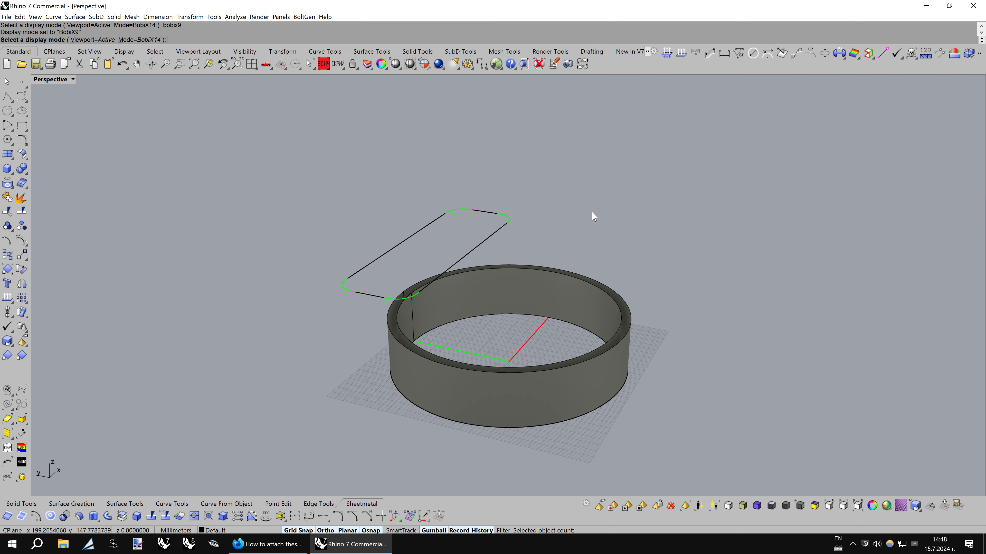
{"action": "scroll", "coordinate": [542, 245], "scroll_direction": "up", "scroll_amount": 3}
{"action": "scroll", "coordinate": [542, 272], "scroll_direction": "up", "scroll_amount": 3}
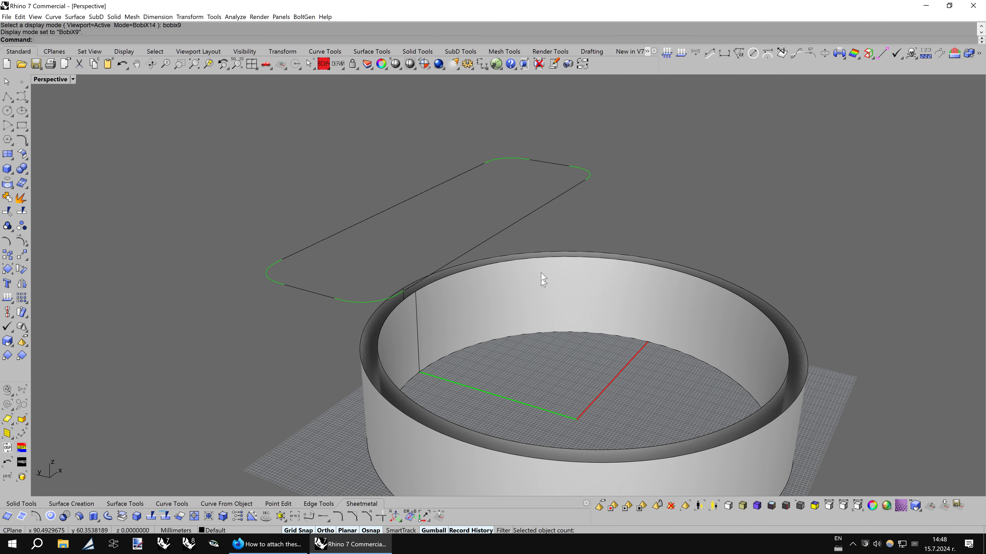
{"action": "left_click", "coordinate": [439, 64]}
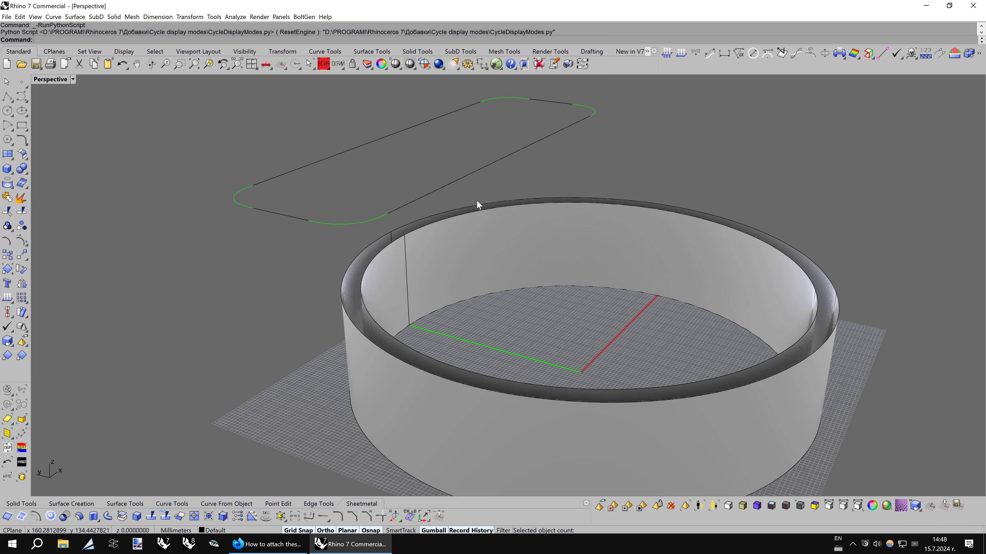
- In Display Mode Cycler, include Shaded5 instead of GhostedV2, then cycle the view's mode
{"action": "right_click", "coordinate": [424, 64]}
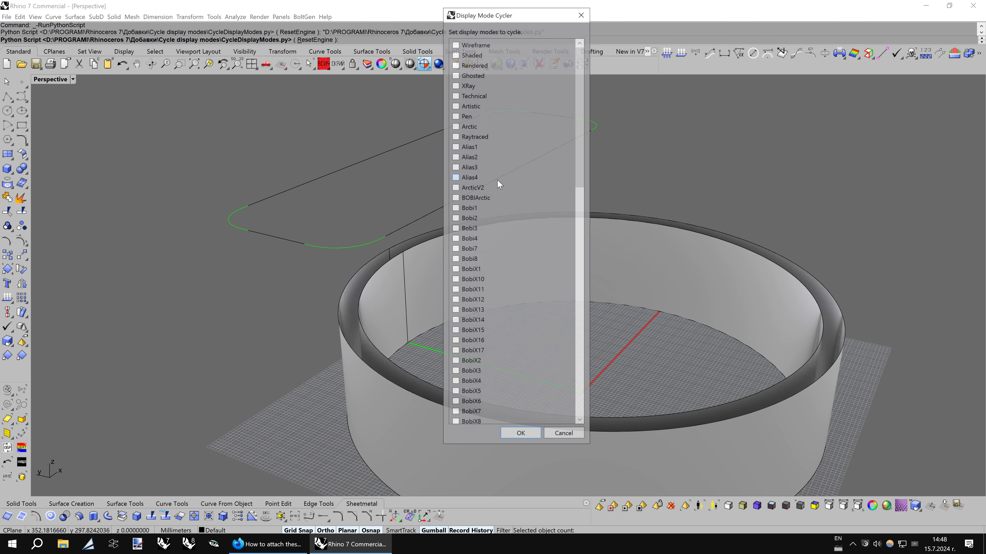
{"action": "left_click_drag", "start_coordinate": [581, 179], "coordinate": [597, 286]}
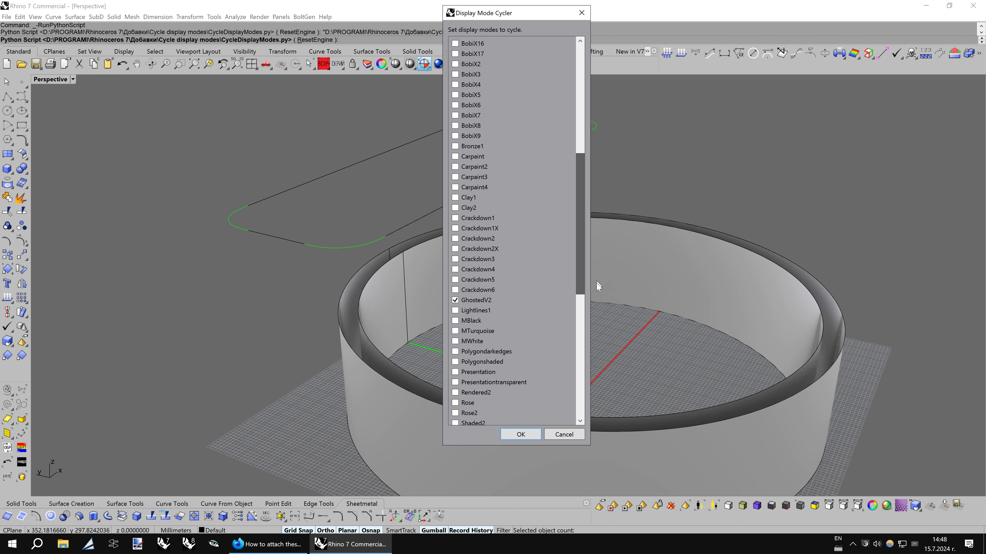
{"action": "scroll", "coordinate": [546, 271], "scroll_direction": "down", "scroll_amount": 3}
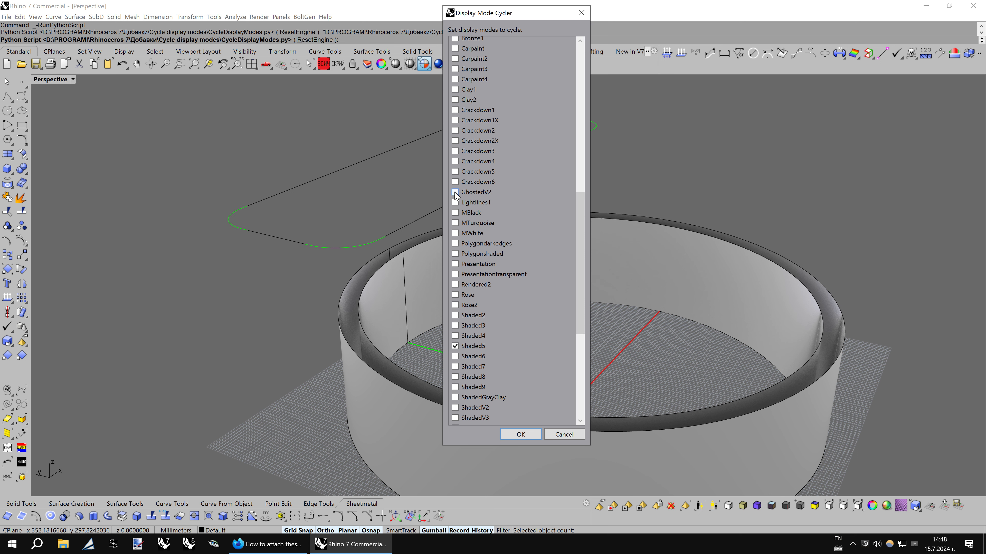
{"action": "mouse_move", "coordinate": [582, 306]}
{"action": "left_mouse_down"}
{"action": "mouse_move", "coordinate": [581, 261]}
{"action": "mouse_move", "coordinate": [581, 308]}
{"action": "left_mouse_up"}
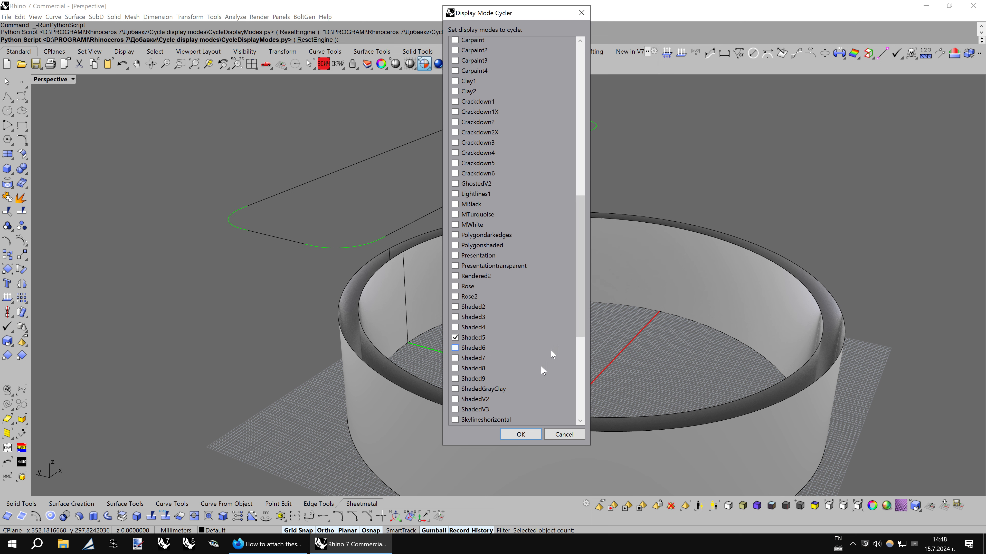
{"action": "left_click", "coordinate": [521, 436]}
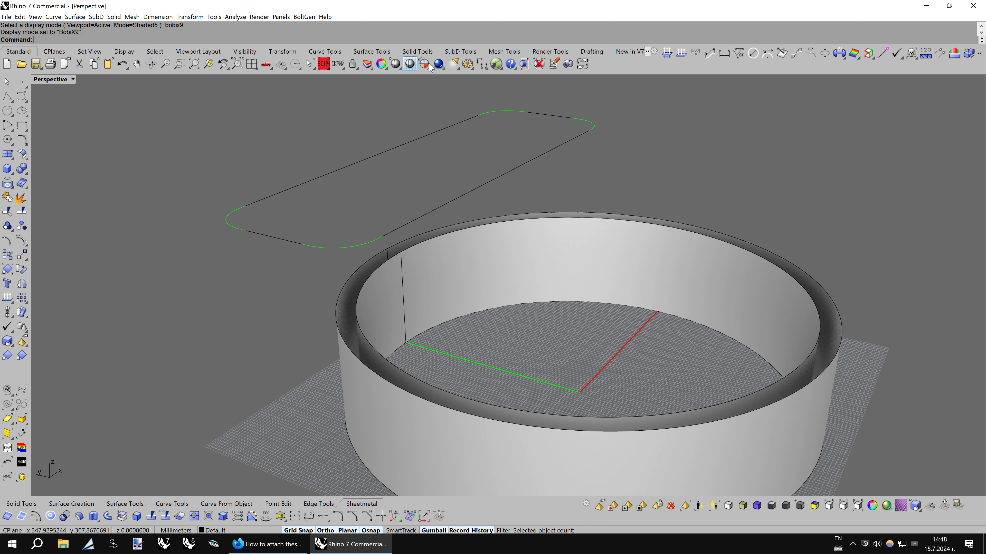
{"action": "left_click", "coordinate": [429, 65]}
- Offset copies of the rounded rectangle's right long side and bottom straight segment
{"action": "right_click_drag", "start_coordinate": [546, 280], "coordinate": [381, 275]}
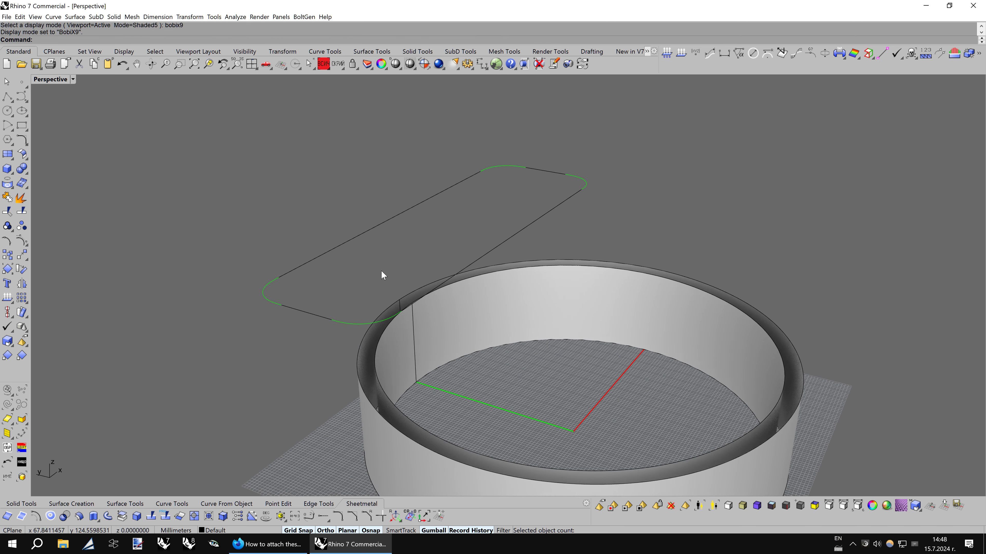
{"action": "left_click", "coordinate": [353, 238]}
{"action": "right_click_drag", "start_coordinate": [353, 238], "coordinate": [271, 295]}
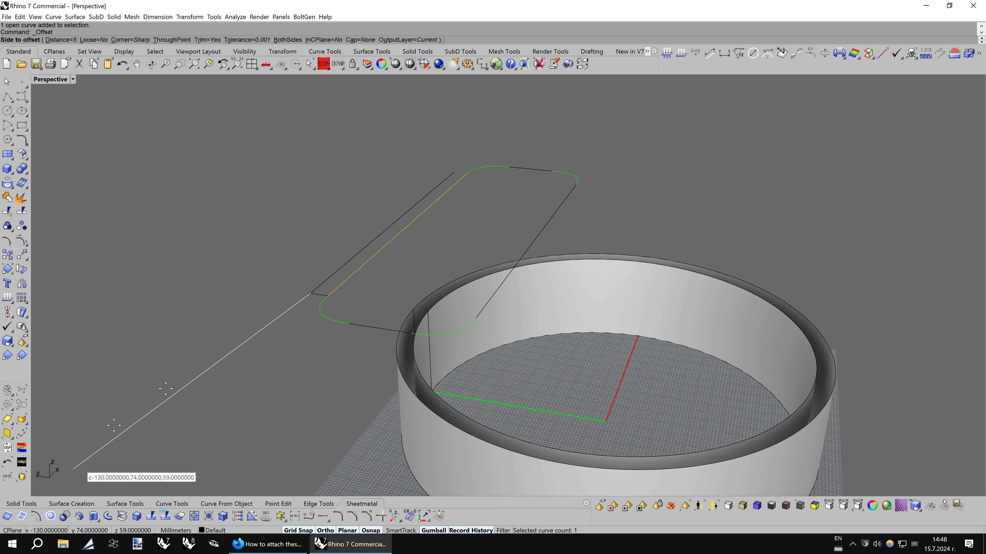
{"action": "key", "text": "Escape"}
{"action": "left_click", "coordinate": [537, 234]}
{"action": "key", "text": "Return"}
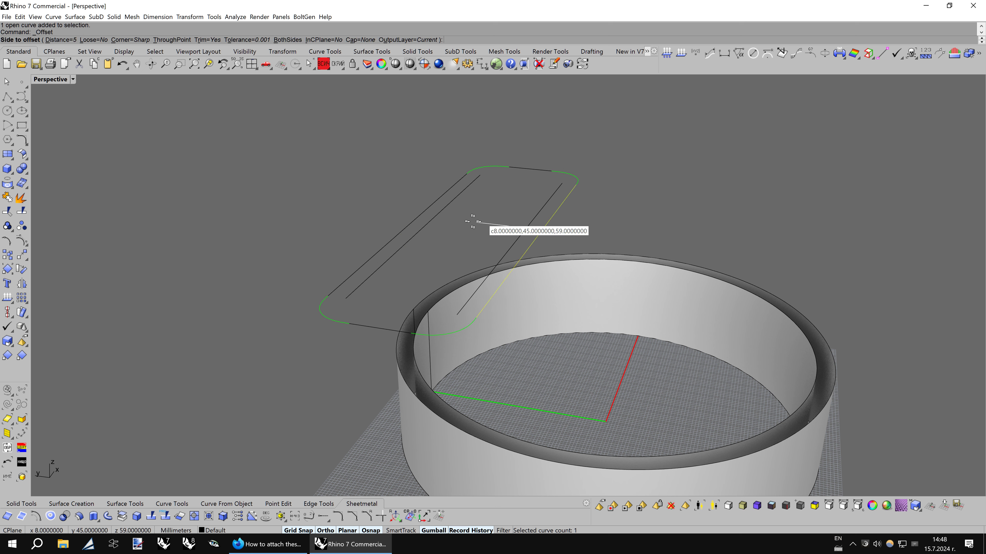
{"action": "left_click", "coordinate": [472, 221]}
{"action": "left_click", "coordinate": [368, 325]}
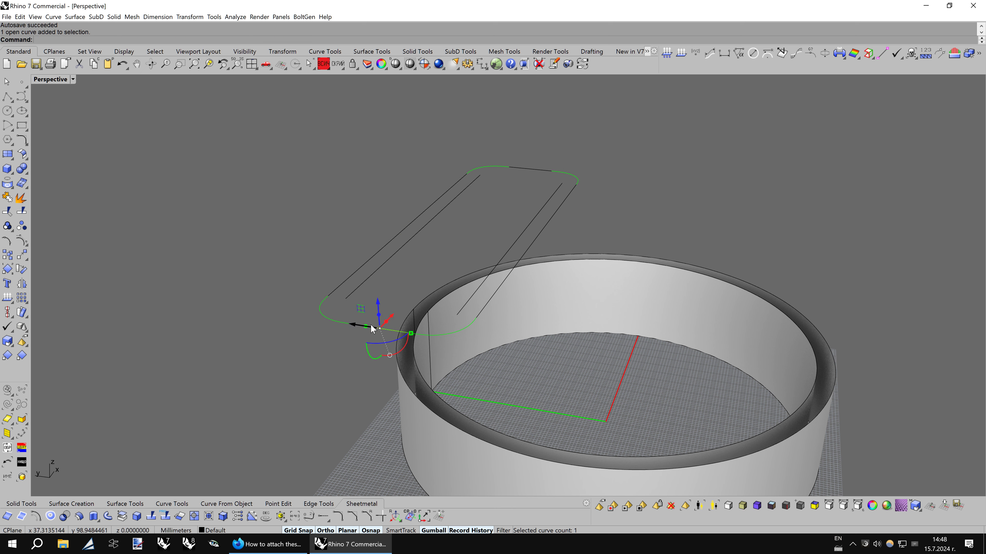
{"action": "key", "text": "Return"}
{"action": "left_click", "coordinate": [450, 229]}
{"action": "left_click", "coordinate": [519, 175]}
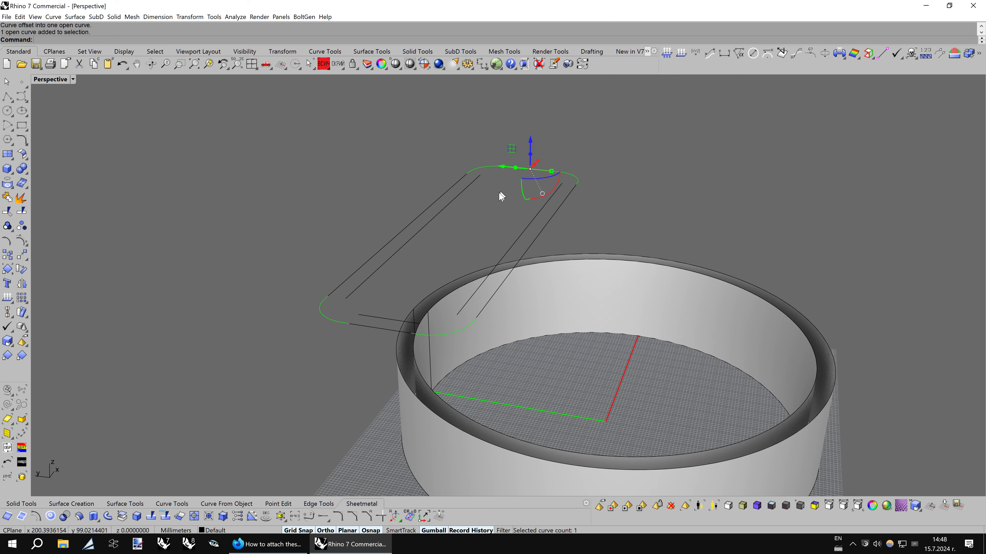
{"action": "scroll", "coordinate": [425, 271], "scroll_direction": "up", "scroll_amount": 3}
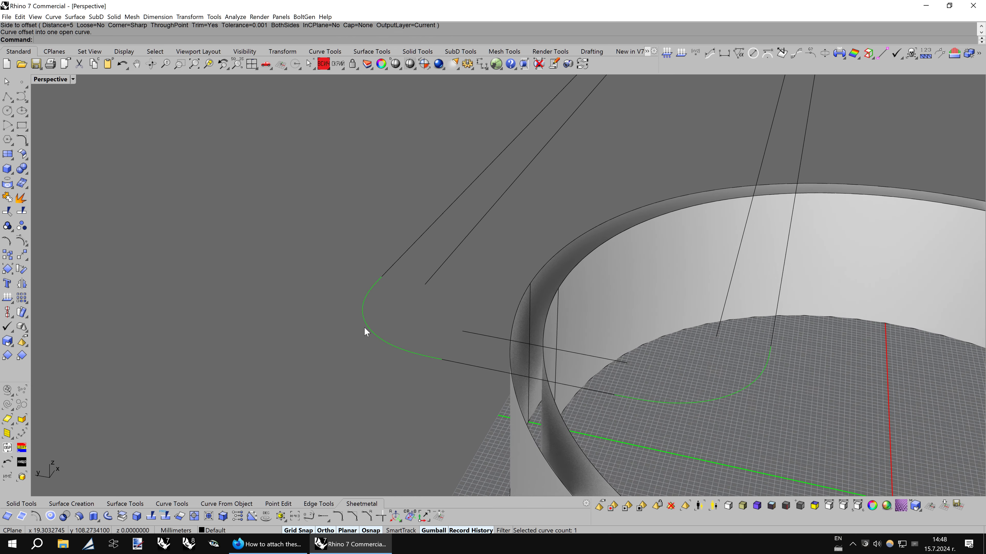
- Offset a copy of the rounded corner curve inside the corner and inspect its points
{"action": "left_click", "coordinate": [366, 329]}
{"action": "key", "text": "F10"}
{"action": "right_click_drag", "start_coordinate": [365, 329], "coordinate": [476, 319]}
{"action": "scroll", "coordinate": [476, 315], "scroll_direction": "up", "scroll_amount": 2}
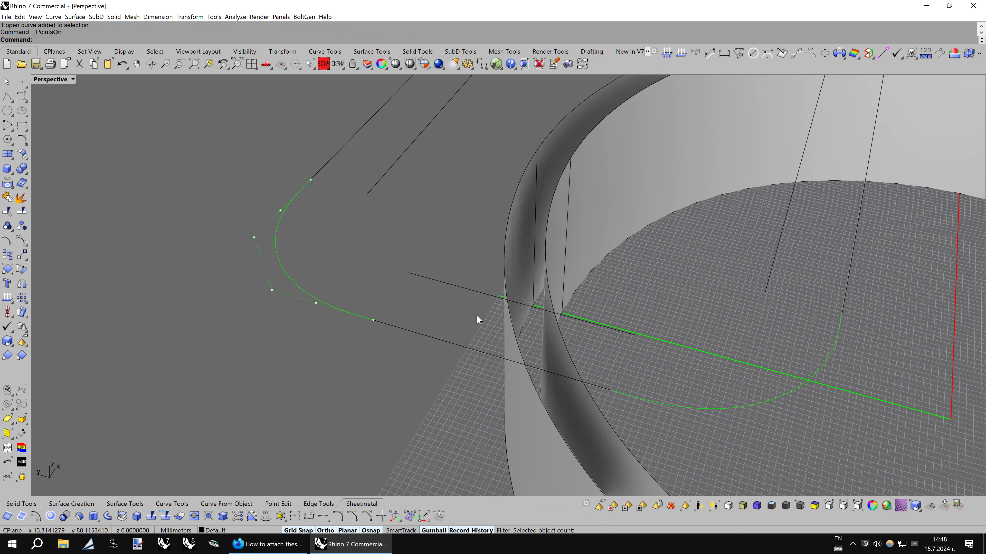
{"action": "scroll", "coordinate": [462, 279], "scroll_direction": "up", "scroll_amount": 2}
{"action": "scroll", "coordinate": [462, 279], "scroll_direction": "up", "scroll_amount": 2}
{"action": "scroll", "coordinate": [461, 278], "scroll_direction": "up", "scroll_amount": 2}
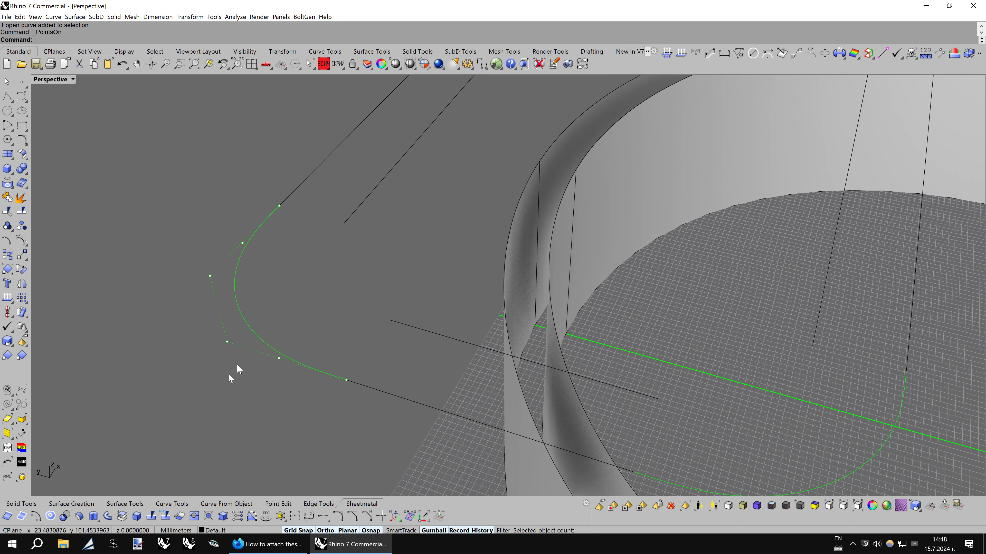
{"action": "left_click", "coordinate": [36, 517]}
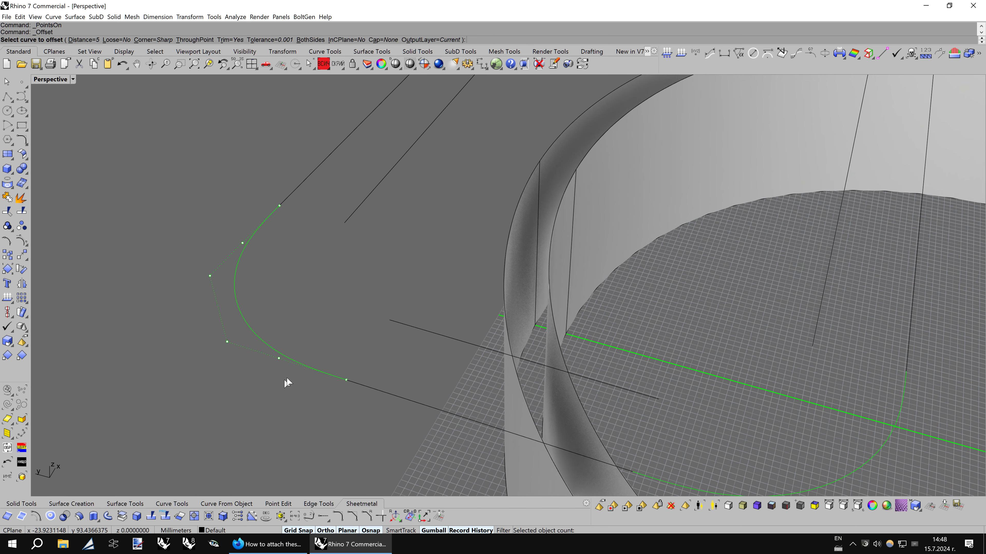
{"action": "left_click", "coordinate": [342, 326]}
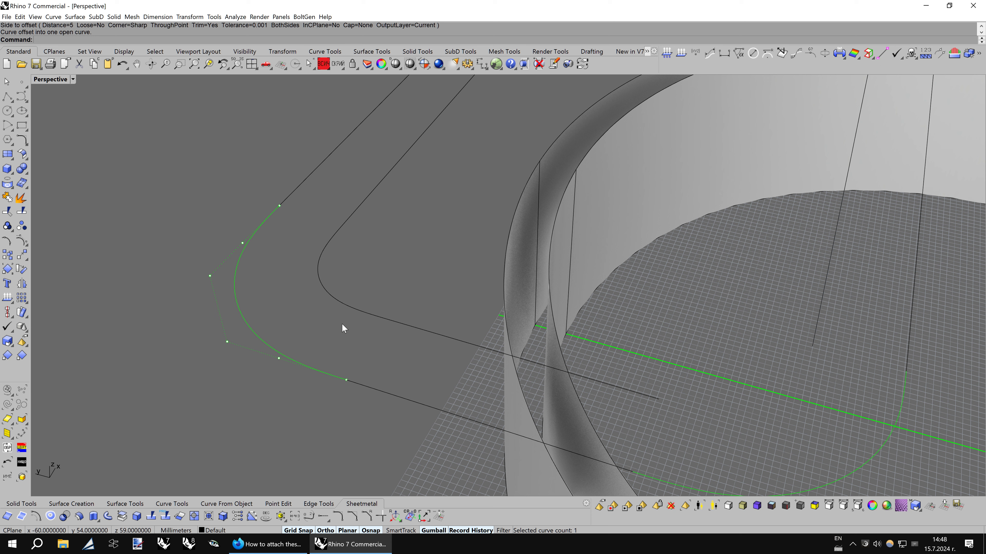
{"action": "left_click", "coordinate": [337, 299]}
{"action": "key", "text": "F10"}
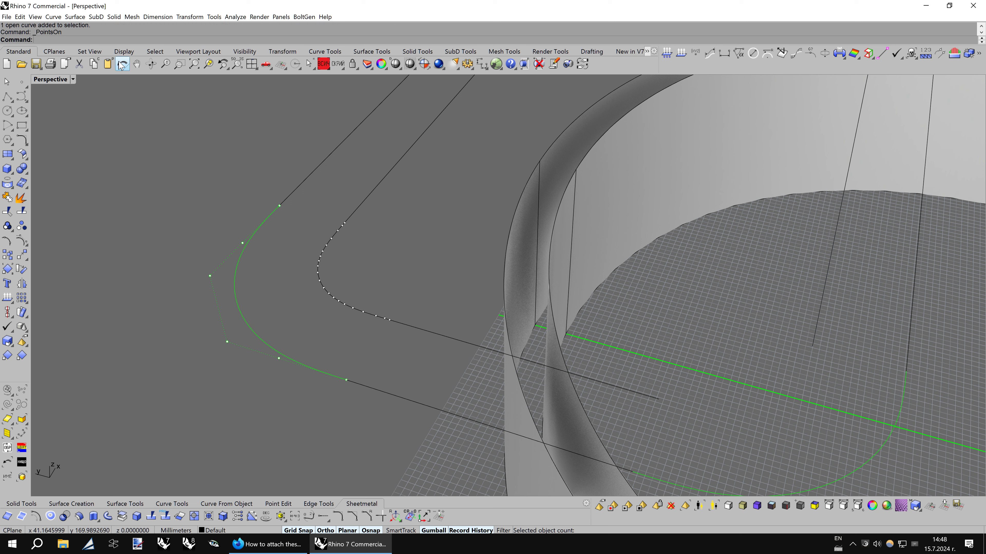
- Start a right-angled helper polyline at the corner curve's end, placing its square corner
{"action": "left_click", "coordinate": [8, 98]}
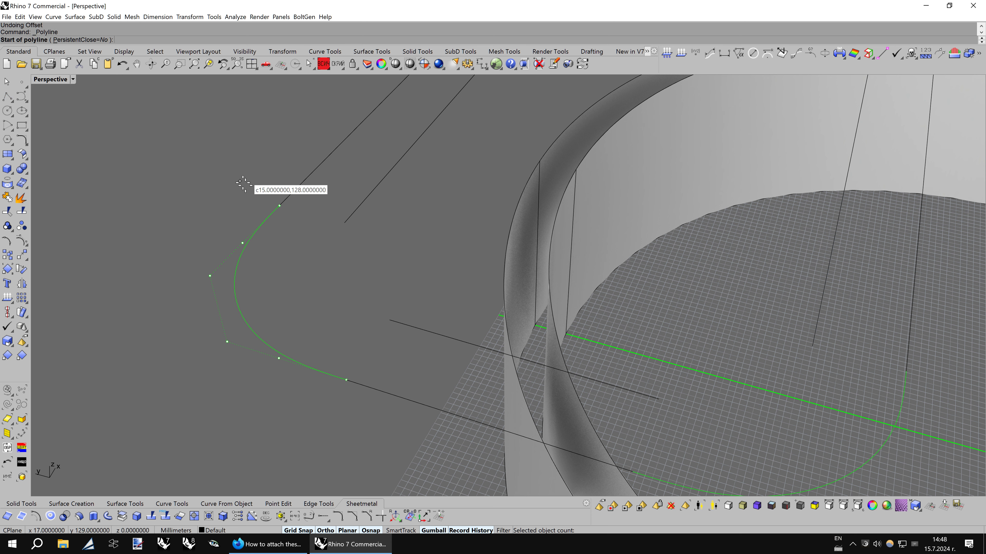
{"action": "left_click", "coordinate": [279, 206]}
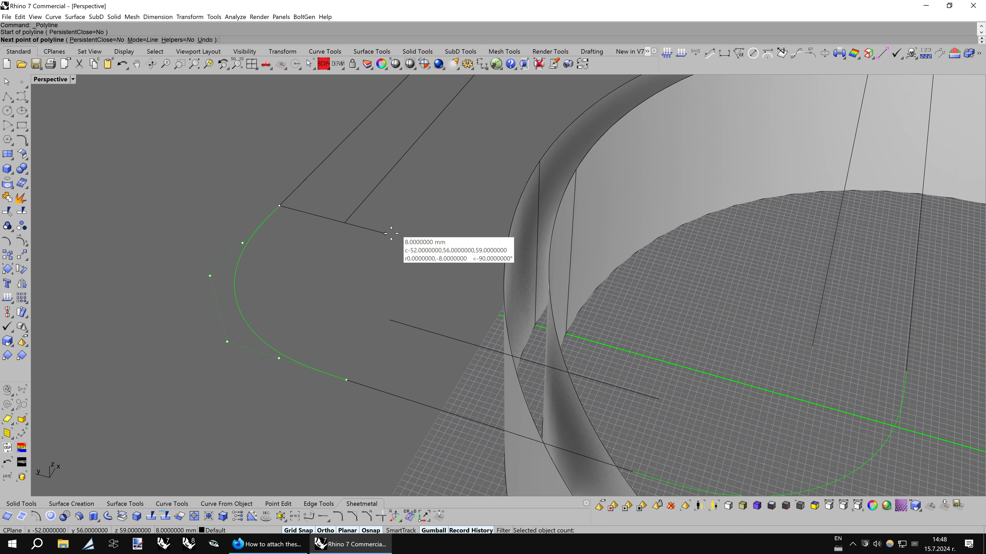
{"action": "left_click", "coordinate": [396, 314]}
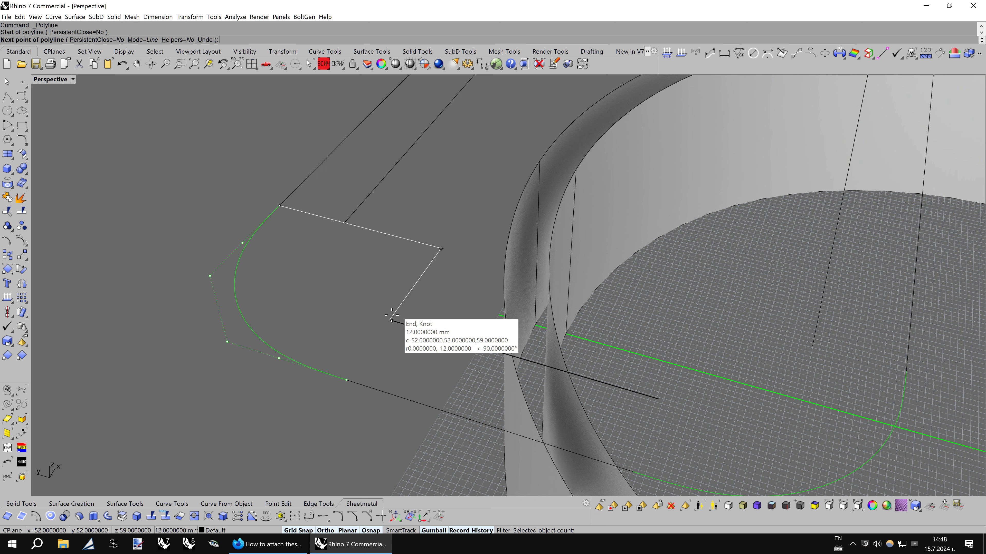
- End the polyline at the curve's other end and scale a smaller copy from its corner
{"action": "left_click", "coordinate": [355, 365]}
{"action": "key", "text": "Return"}
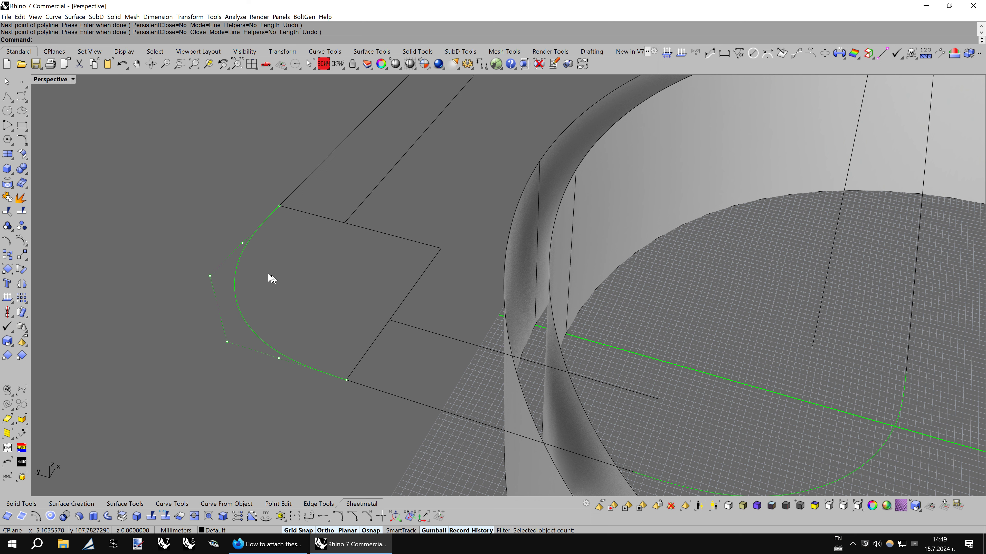
{"action": "left_click", "coordinate": [241, 259]}
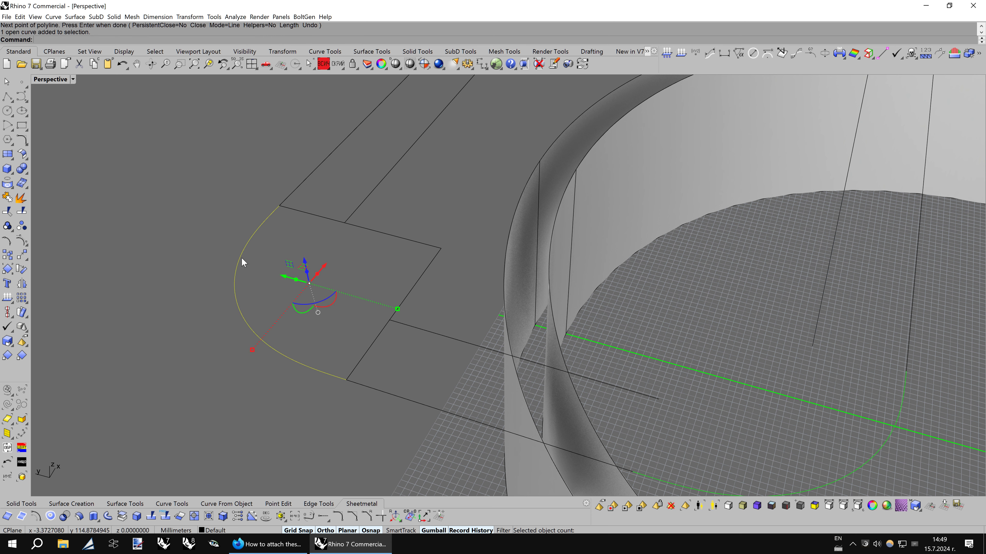
{"action": "middle_click", "coordinate": [190, 197]}
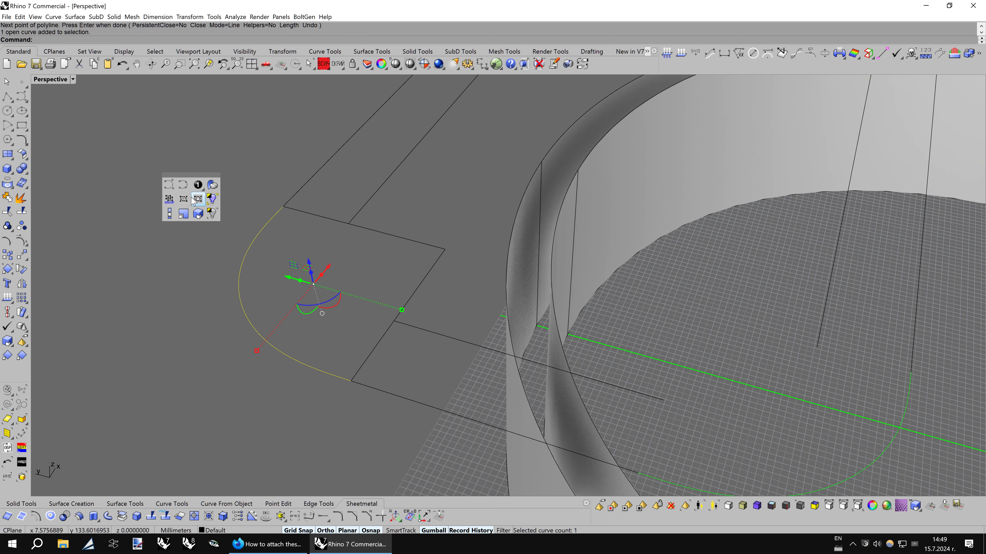
{"action": "left_click", "coordinate": [198, 215]}
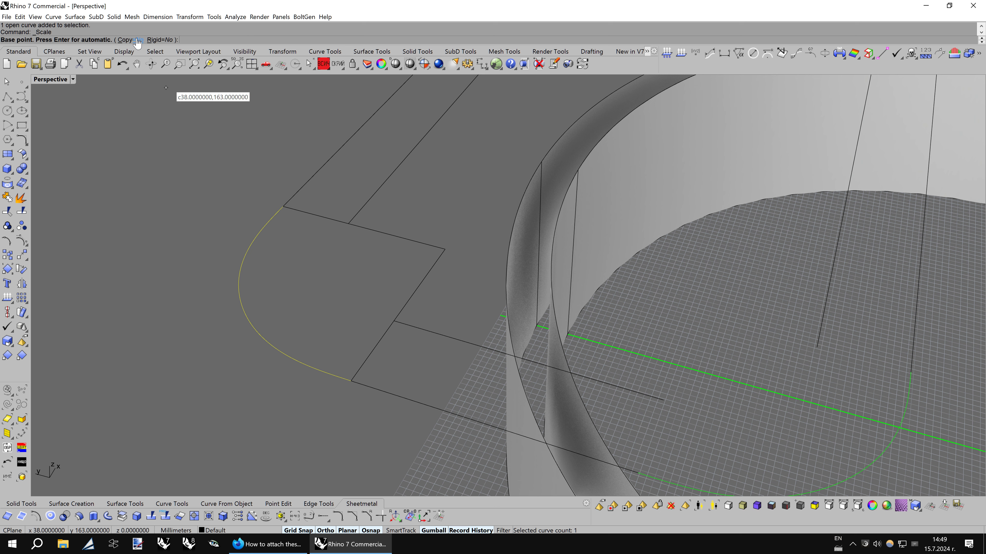
{"action": "left_click", "coordinate": [138, 41]}
{"action": "left_click", "coordinate": [445, 250]}
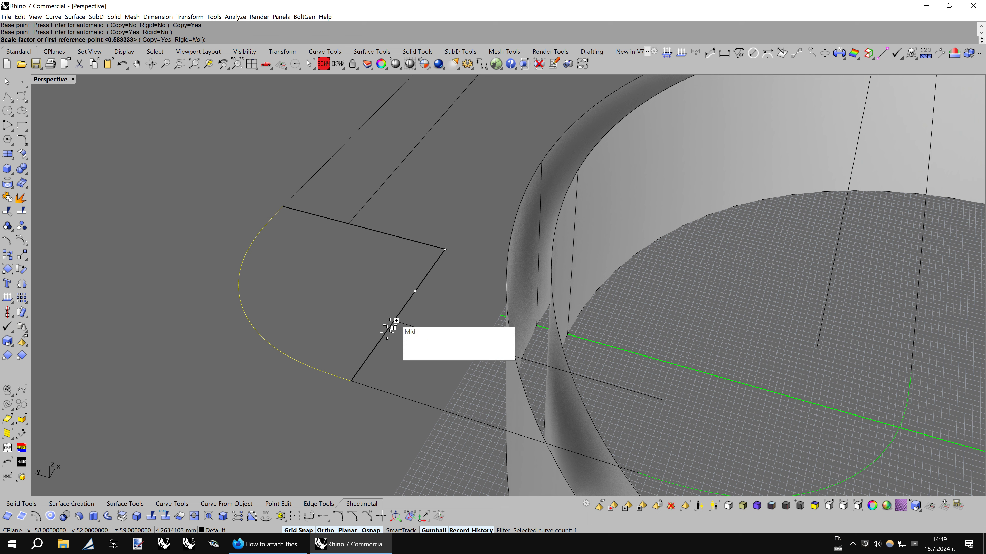
{"action": "left_click", "coordinate": [351, 381]}
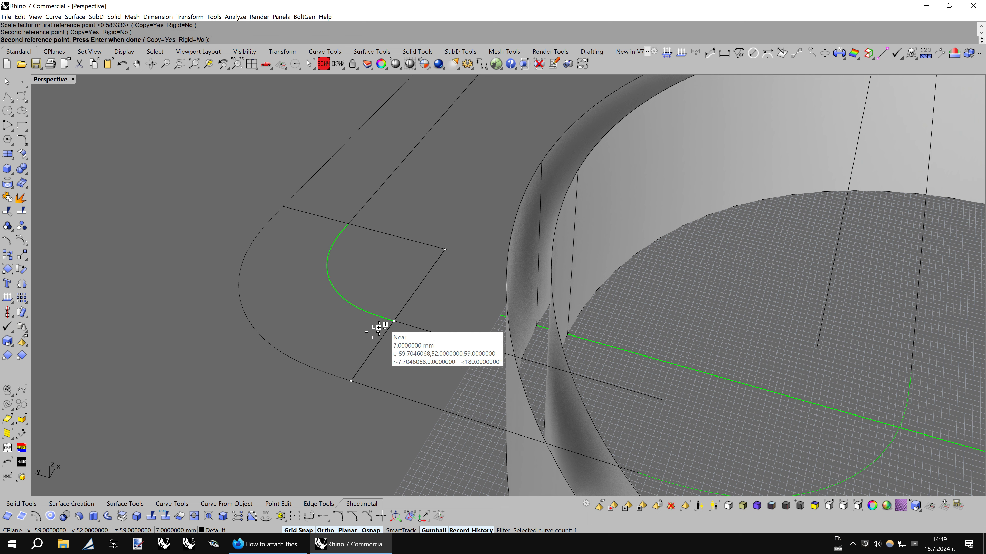
{"action": "key", "text": "Return"}
- Check both nested corner curves' control points and delete the helper polyline
{"action": "left_click_drag", "start_coordinate": [368, 267], "coordinate": [188, 316]}
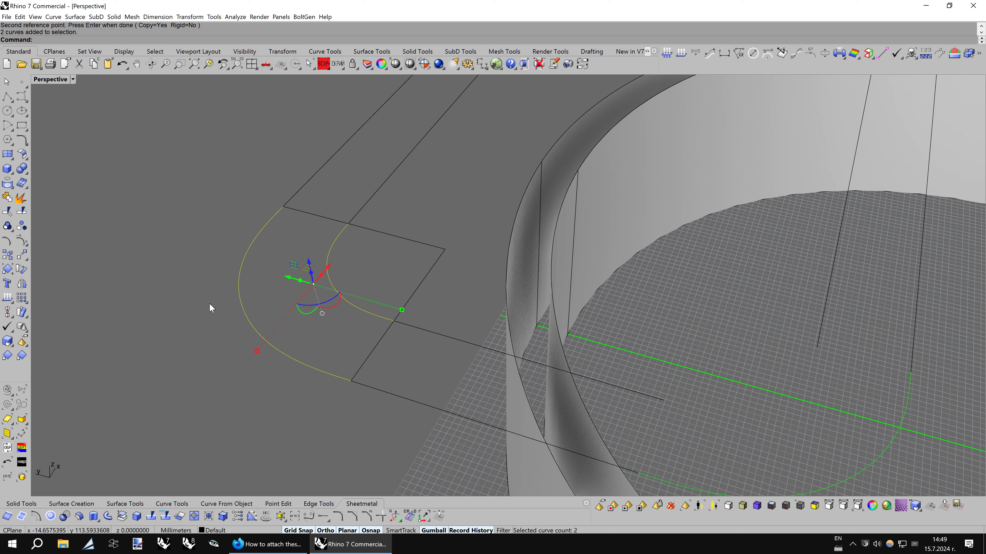
{"action": "key", "text": "F10"}
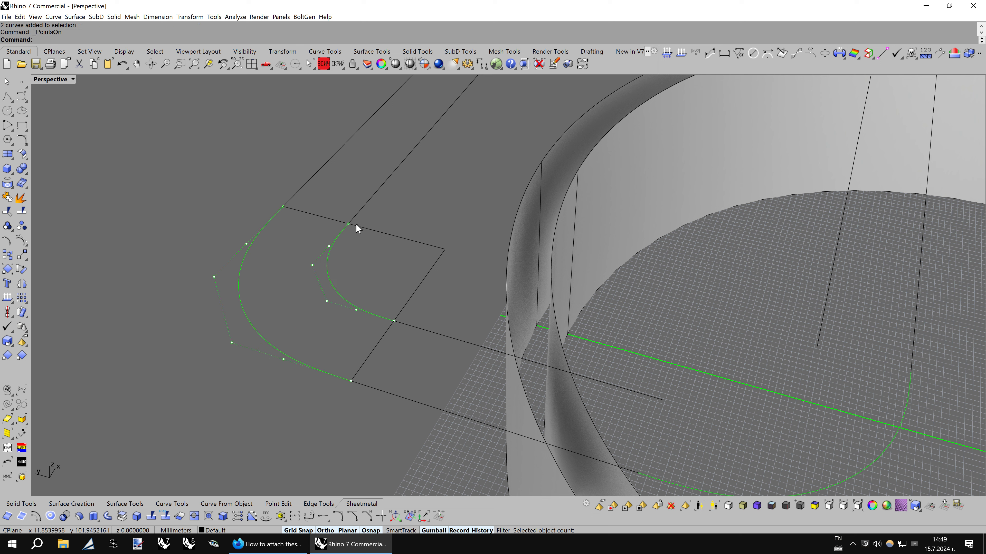
{"action": "left_click", "coordinate": [438, 258]}
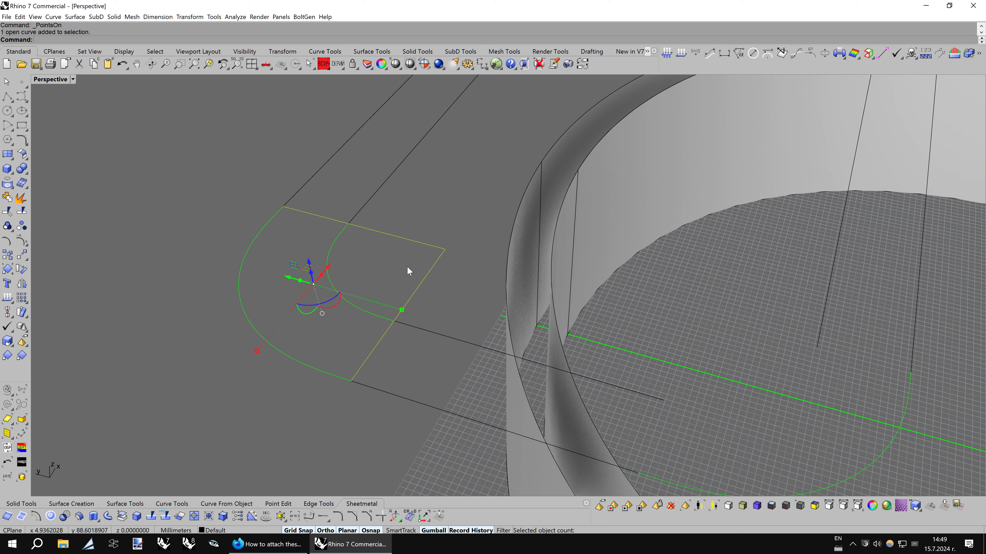
{"action": "key", "text": "Delete"}
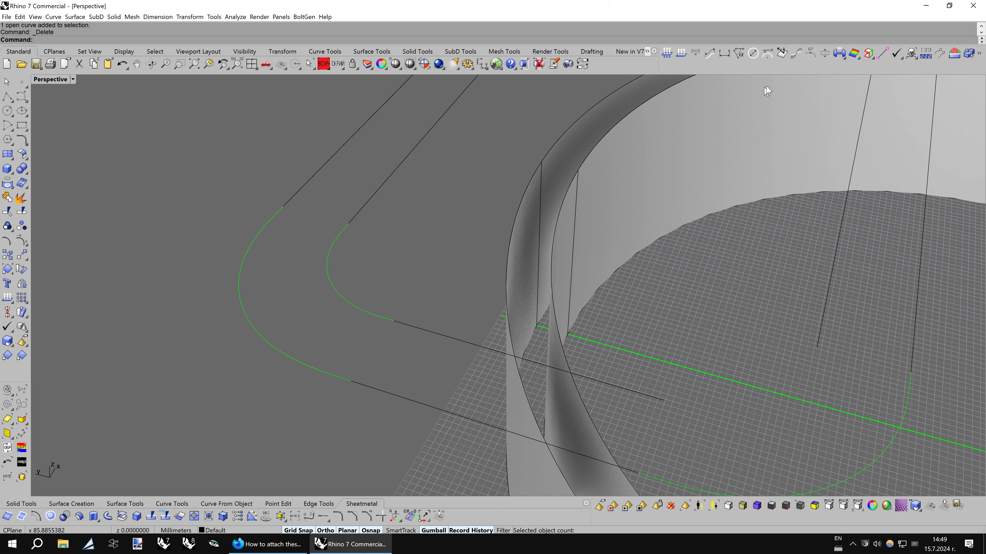
- Check the continuity between the nested corner curves
{"action": "left_click", "coordinate": [810, 56]}
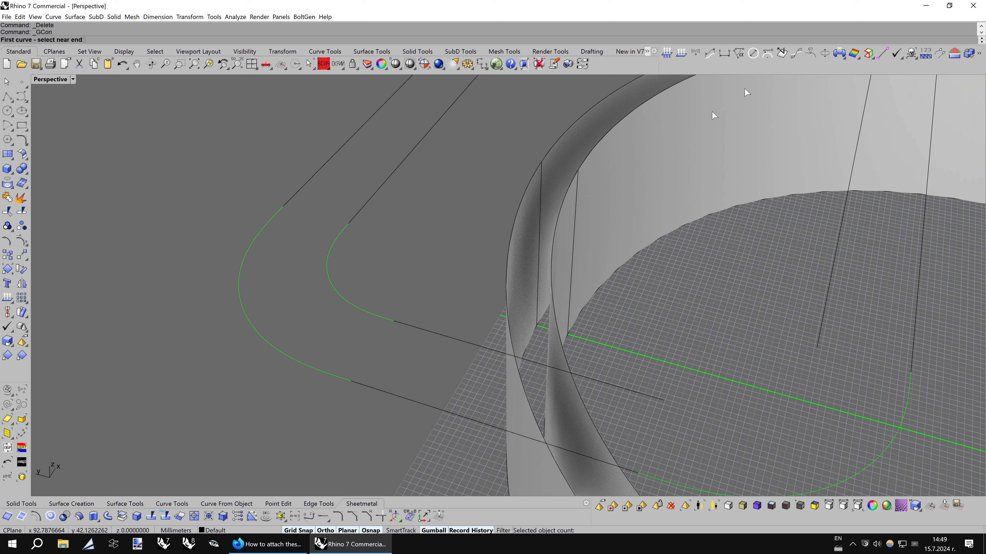
{"action": "left_click", "coordinate": [408, 324]}
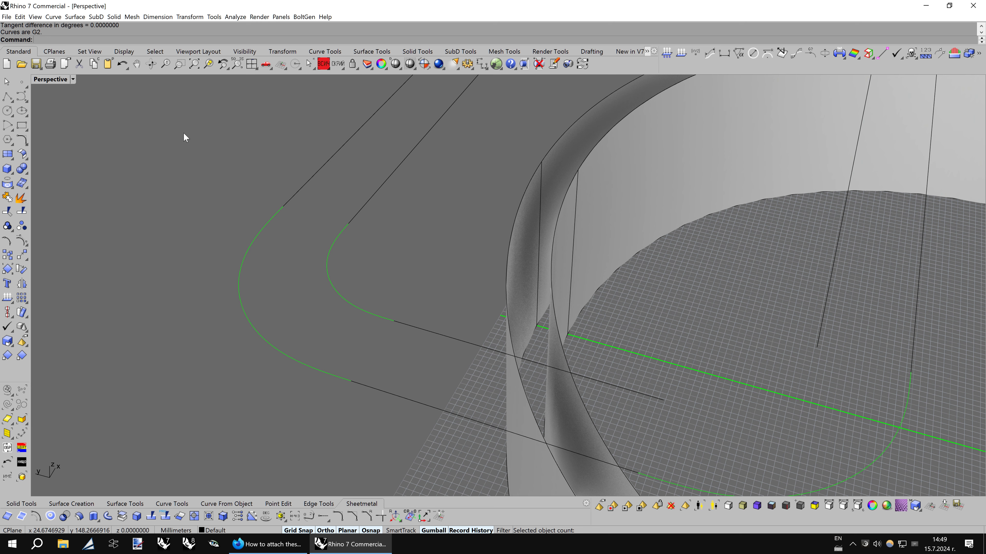
{"action": "scroll", "coordinate": [524, 281], "scroll_direction": "down", "scroll_amount": 3}
{"action": "scroll", "coordinate": [523, 282], "scroll_direction": "down", "scroll_amount": 4}
{"action": "scroll", "coordinate": [525, 281], "scroll_direction": "down", "scroll_amount": 1}
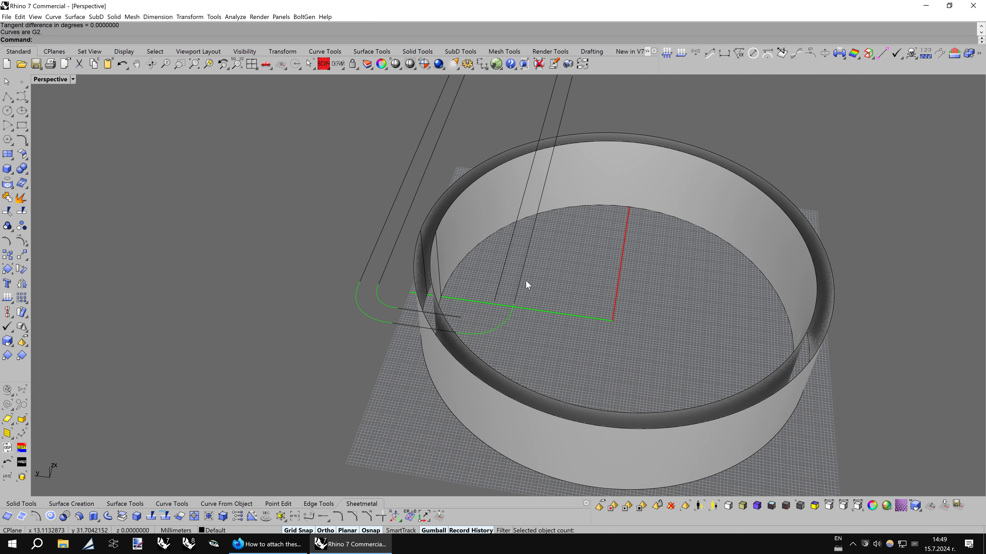
{"action": "scroll", "coordinate": [526, 285], "scroll_direction": "up", "scroll_amount": 3}
{"action": "scroll", "coordinate": [472, 309], "scroll_direction": "up", "scroll_amount": 1}
{"action": "right_click_drag", "start_coordinate": [299, 302], "coordinate": [341, 318]}
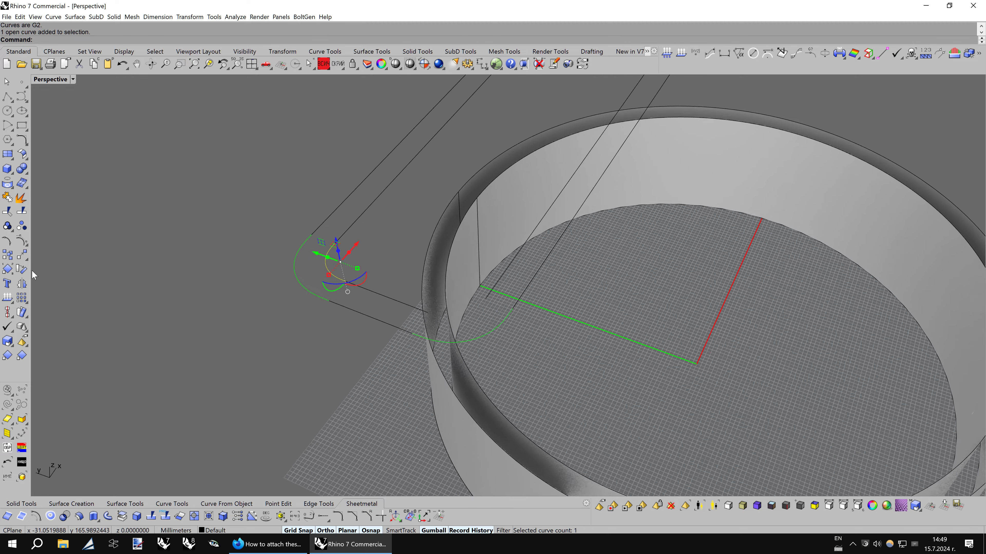
- Mirror the nested corner curve pair onto the outline's other corners
{"action": "left_click", "coordinate": [21, 283]}
{"action": "left_click", "coordinate": [375, 310]}
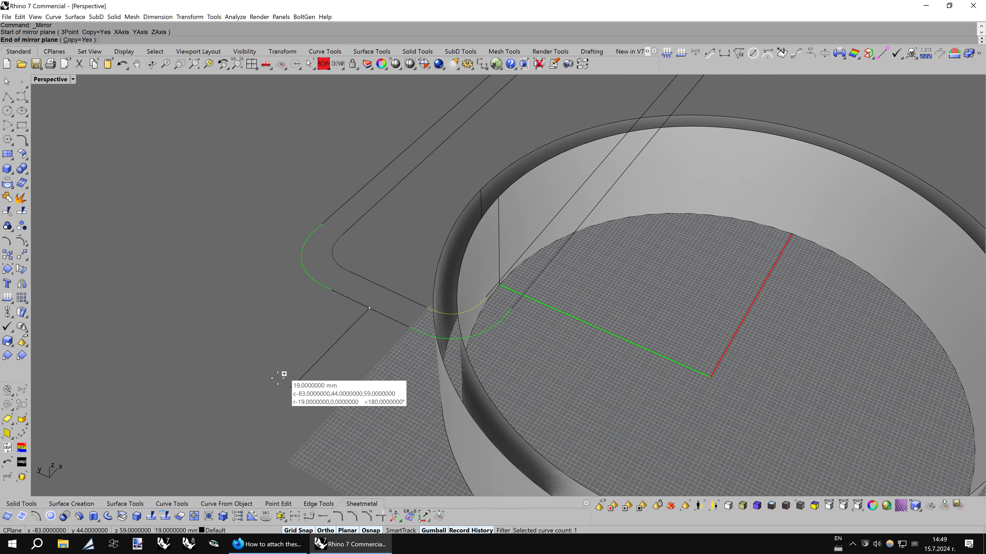
{"action": "left_click", "coordinate": [286, 379]}
{"action": "left_click", "coordinate": [478, 310], "text": "shift"}
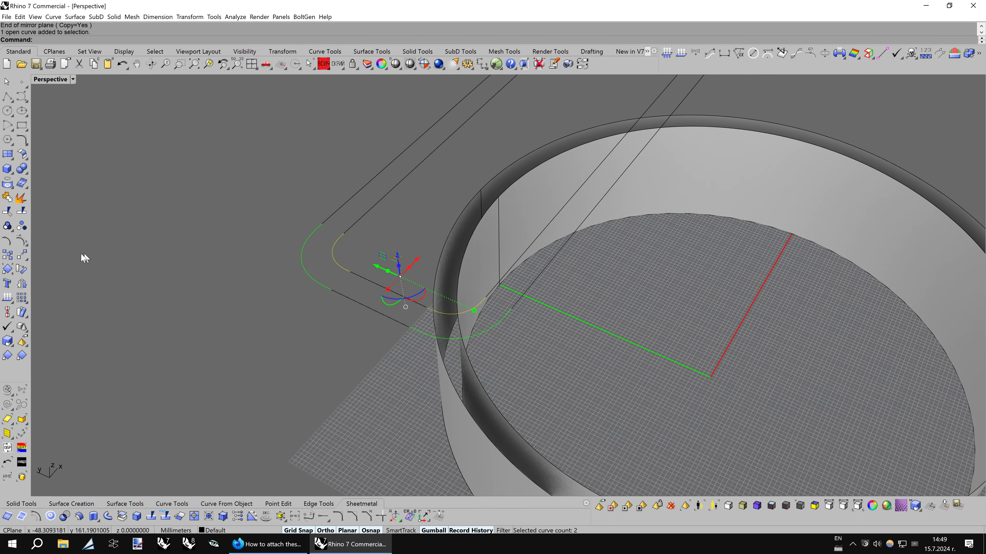
{"action": "left_click", "coordinate": [22, 285]}
{"action": "scroll", "coordinate": [48, 275], "scroll_direction": "down", "scroll_amount": 2}
{"action": "scroll", "coordinate": [165, 253], "scroll_direction": "down", "scroll_amount": 3}
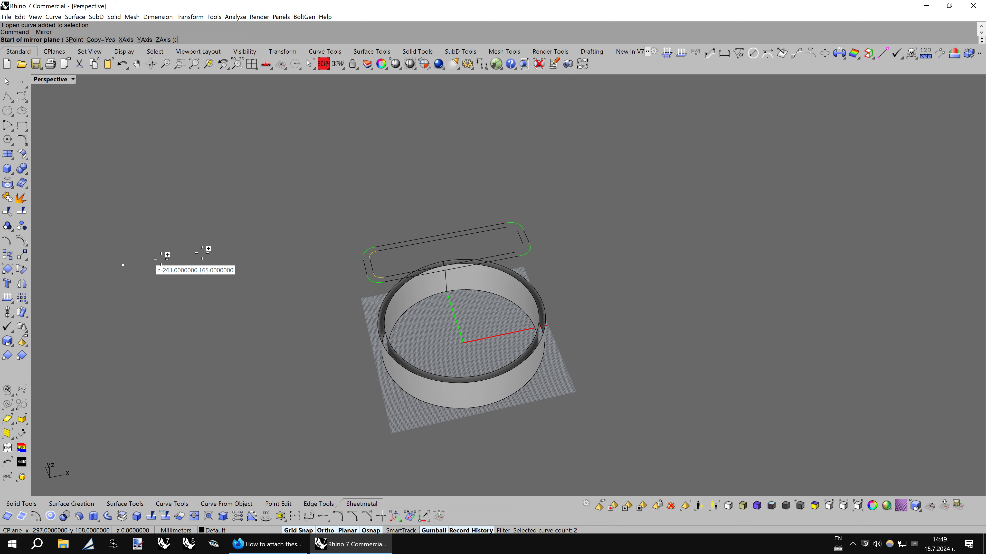
{"action": "left_click", "coordinate": [439, 229]}
{"action": "left_click", "coordinate": [429, 154]}
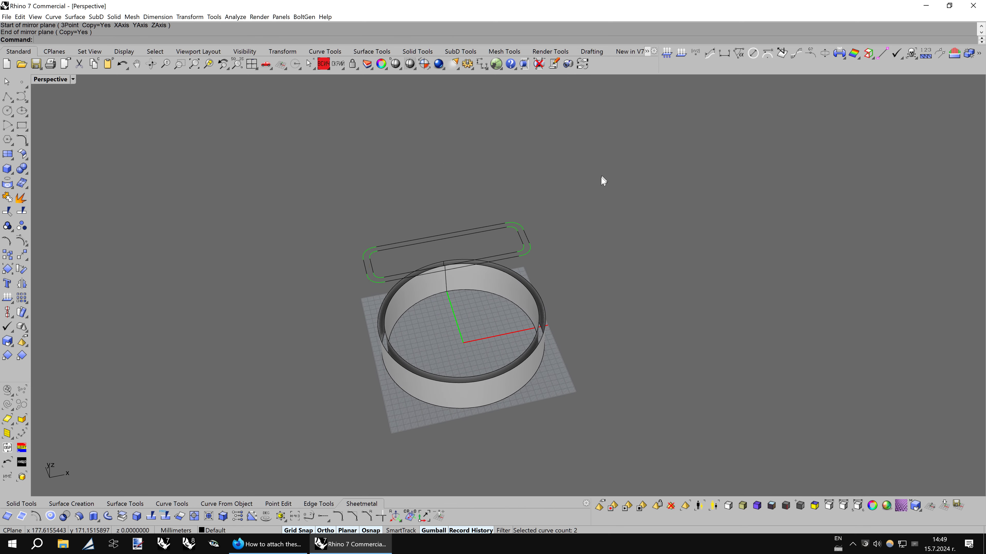
{"action": "mouse_move", "coordinate": [600, 180]}
{"action": "right_mouse_down"}
{"action": "mouse_move", "coordinate": [631, 248]}
{"action": "mouse_move", "coordinate": [685, 447]}
{"action": "right_mouse_up"}
- Purge construction history from all 11 objects and zoom into the rim corner
{"action": "left_click", "coordinate": [670, 506]}
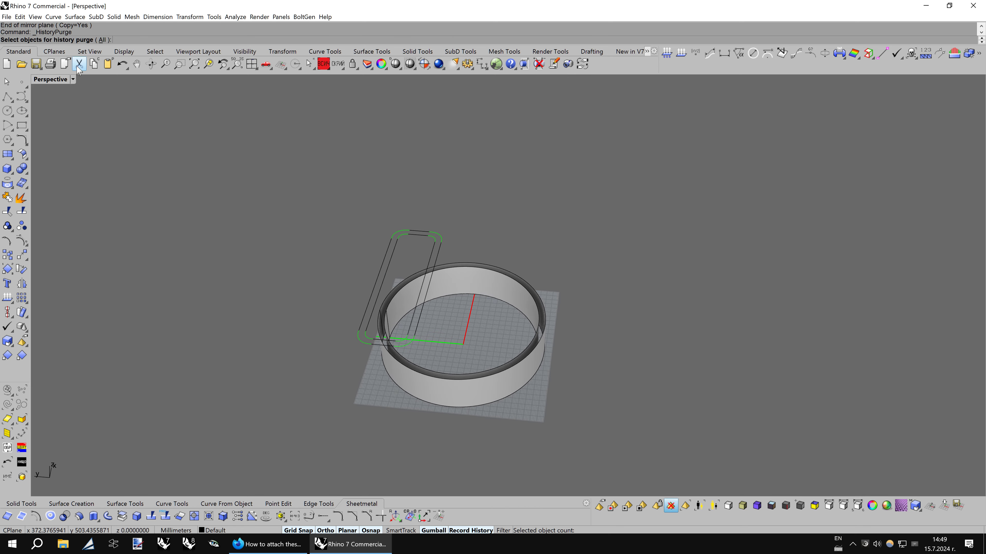
{"action": "left_click", "coordinate": [102, 40]}
{"action": "scroll", "coordinate": [535, 293], "scroll_direction": "up", "scroll_amount": 3}
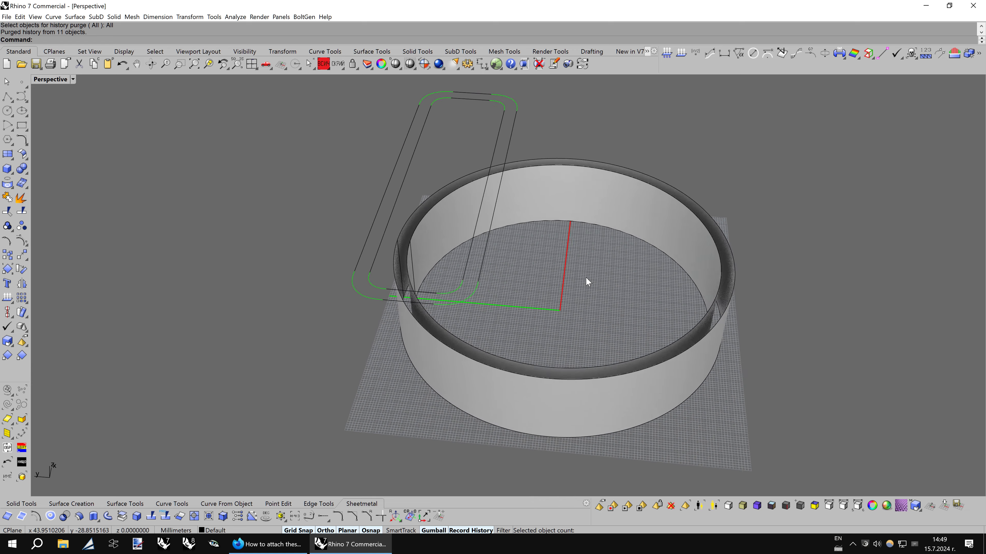
{"action": "scroll", "coordinate": [586, 278], "scroll_direction": "up", "scroll_amount": 3}
{"action": "scroll", "coordinate": [418, 324], "scroll_direction": "up", "scroll_amount": 3}
{"action": "scroll", "coordinate": [423, 324], "scroll_direction": "up", "scroll_amount": 2}
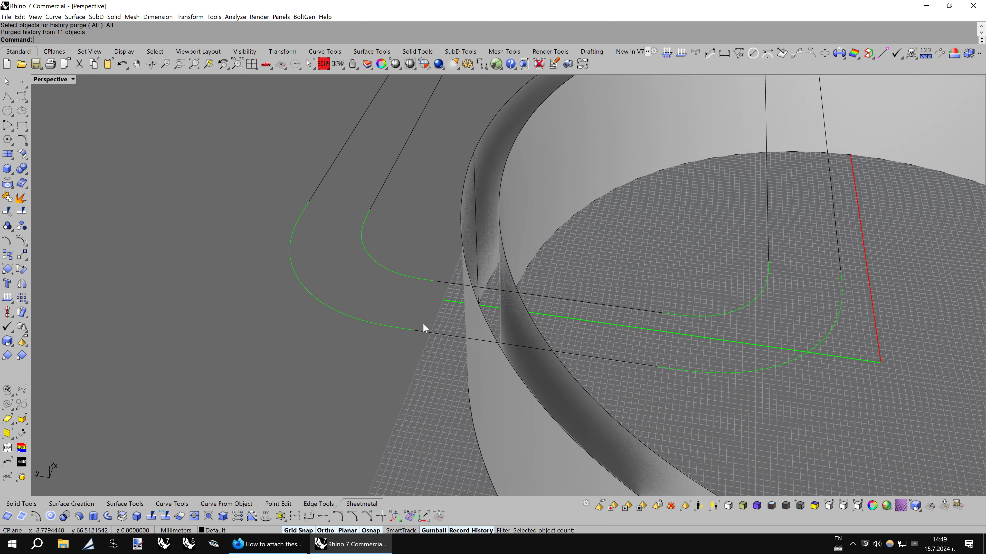
{"action": "scroll", "coordinate": [424, 326], "scroll_direction": "up", "scroll_amount": 2}
{"action": "scroll", "coordinate": [424, 325], "scroll_direction": "up", "scroll_amount": 1}
- Draw a straight extension line from the lower corner line to a snapped point
{"action": "left_click", "coordinate": [7, 97]}
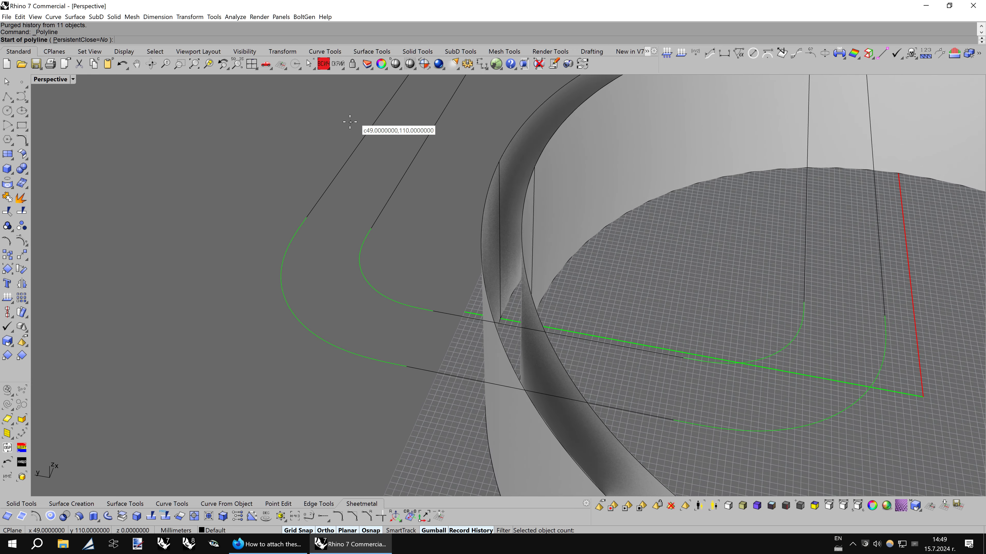
{"action": "left_click", "coordinate": [364, 136]}
{"action": "key", "text": "Escape"}
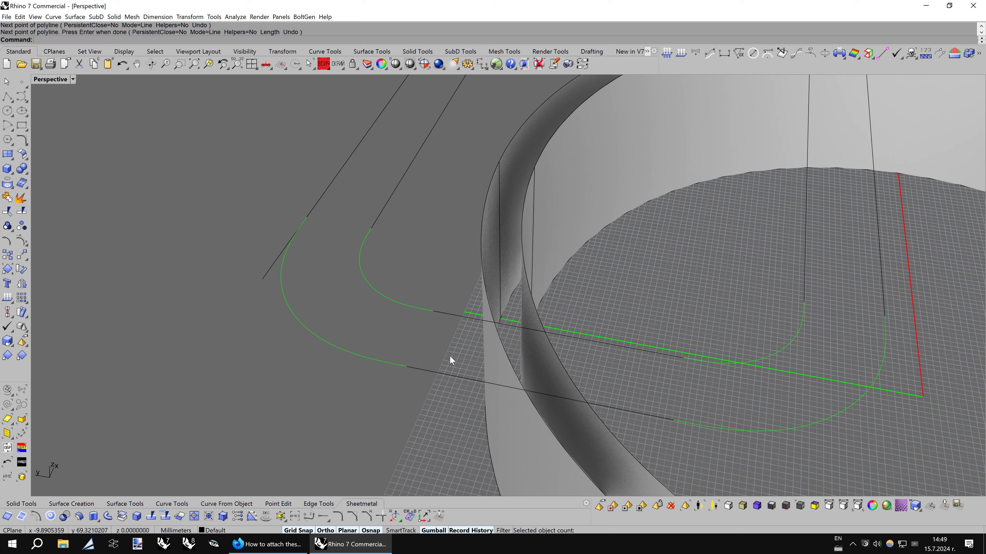
{"action": "key", "text": "Return"}
{"action": "left_click", "coordinate": [446, 359]}
{"action": "left_click", "coordinate": [276, 356]}
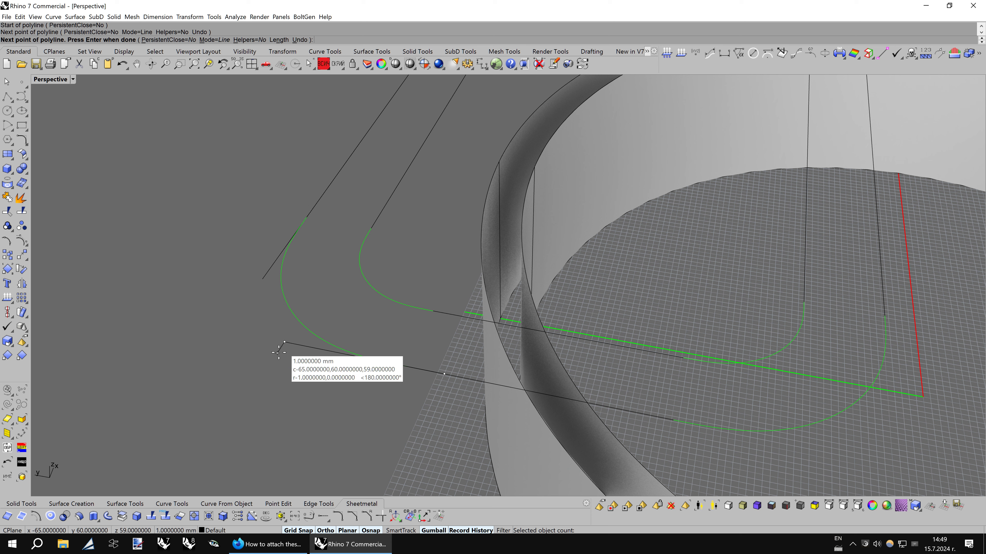
{"action": "key", "text": "Return"}
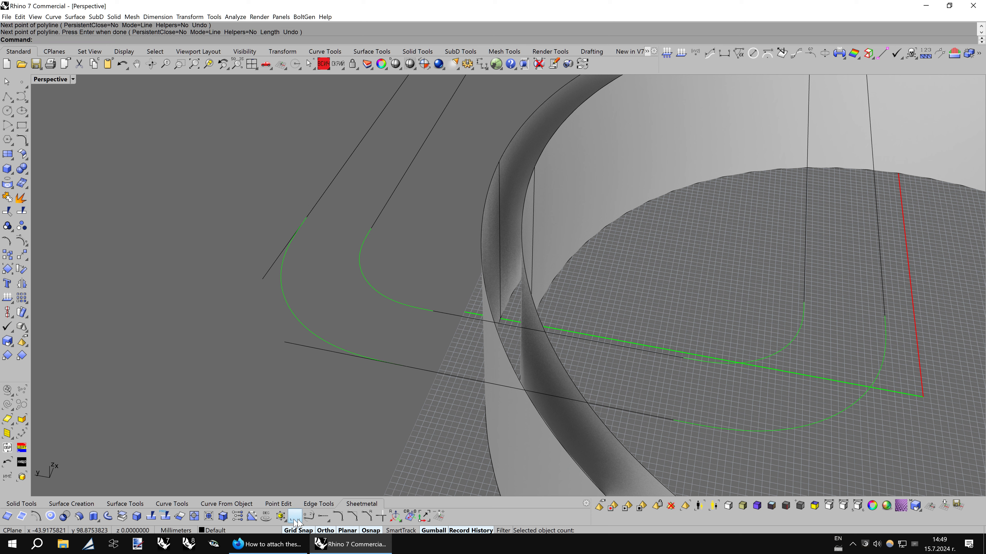
- Fillet the two corner lines with a radius-10 arc
{"action": "left_click", "coordinate": [336, 518]}
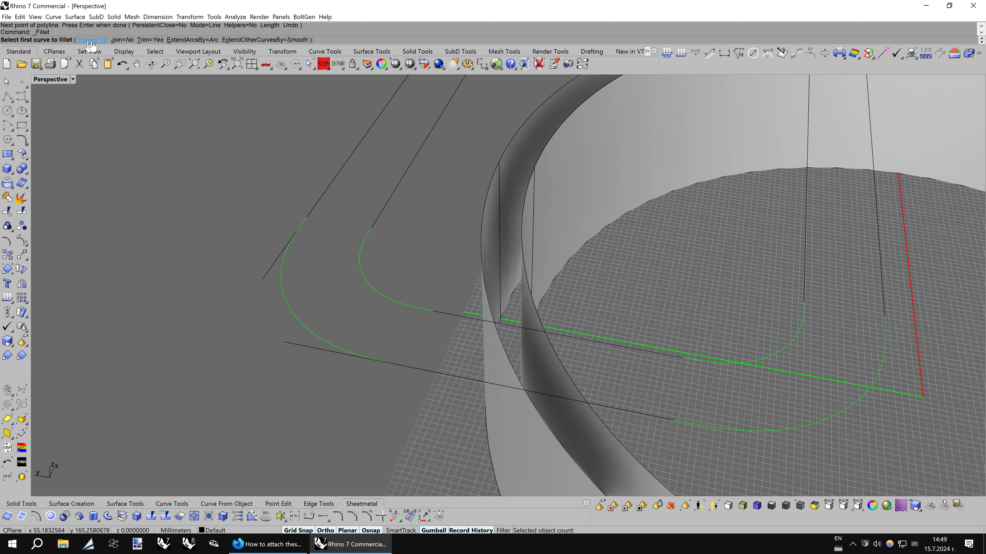
{"action": "left_click", "coordinate": [265, 264]}
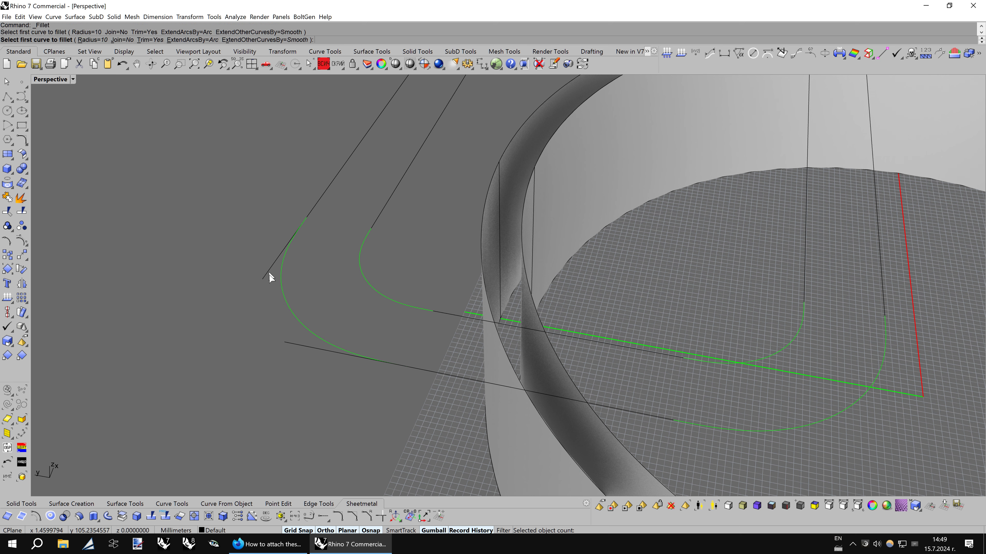
{"action": "left_click", "coordinate": [310, 347]}
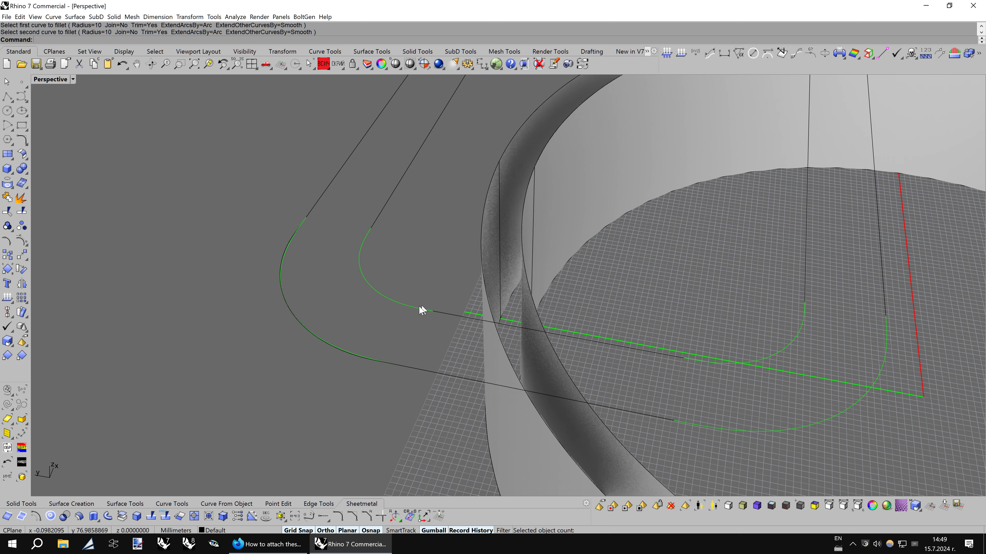
{"action": "scroll", "coordinate": [422, 309], "scroll_direction": "up", "scroll_amount": 5}
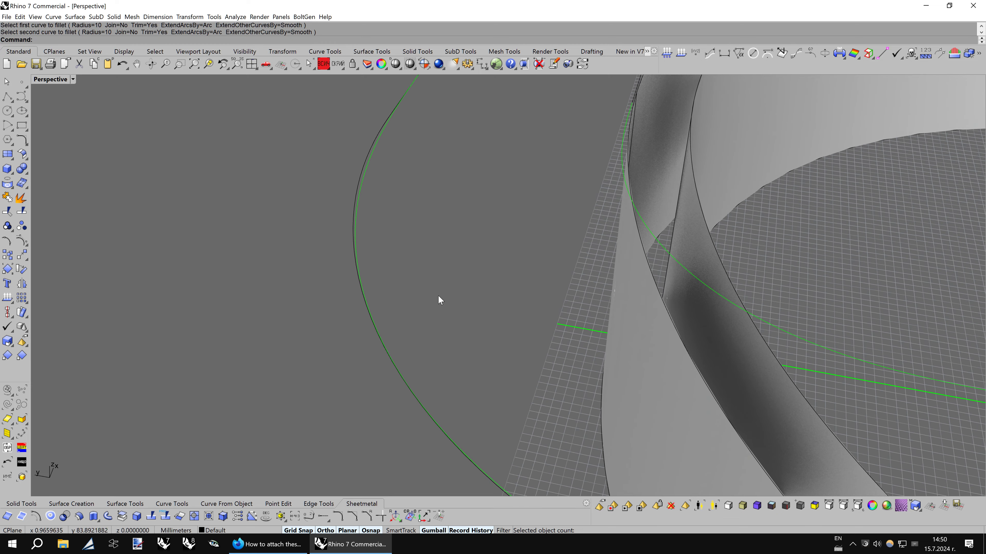
- Select the corner curve and inspect its control points up close
{"action": "left_click", "coordinate": [356, 189]}
{"action": "right_click_drag", "start_coordinate": [360, 196], "coordinate": [487, 223]}
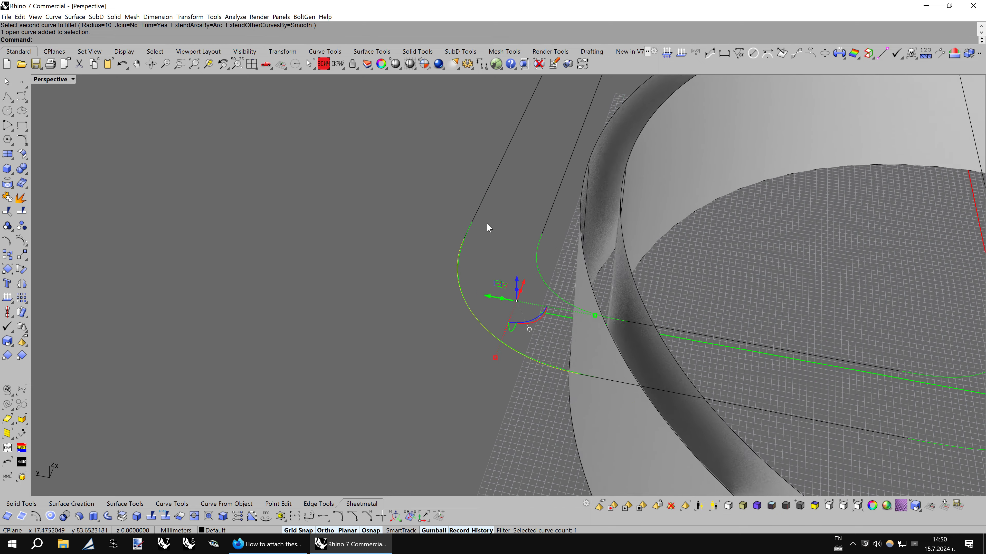
{"action": "scroll", "coordinate": [485, 224], "scroll_direction": "up", "scroll_amount": 3}
{"action": "key", "text": "F10"}
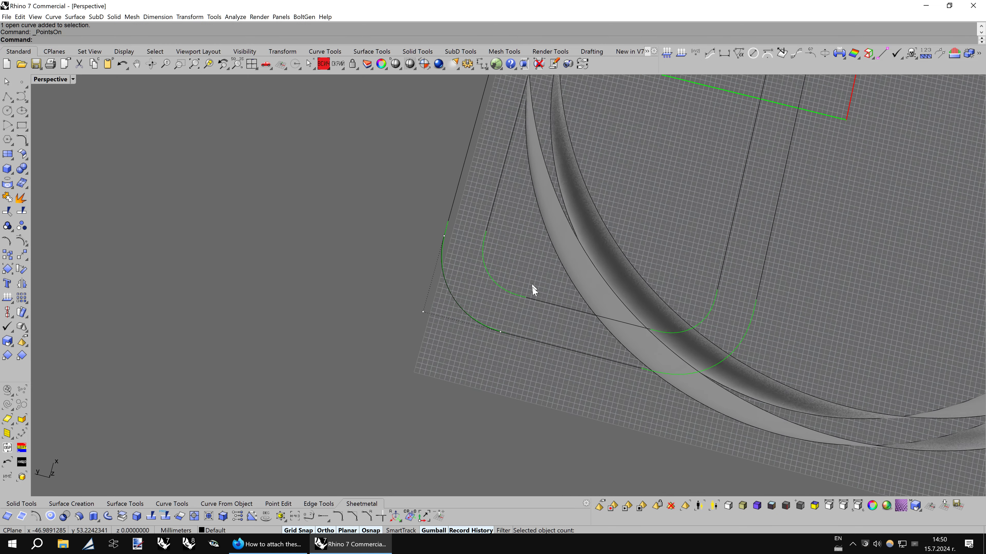
{"action": "scroll", "coordinate": [533, 300], "scroll_direction": "up", "scroll_amount": 3}
{"action": "scroll", "coordinate": [521, 295], "scroll_direction": "up", "scroll_amount": 2}
{"action": "scroll", "coordinate": [520, 294], "scroll_direction": "up", "scroll_amount": 2}
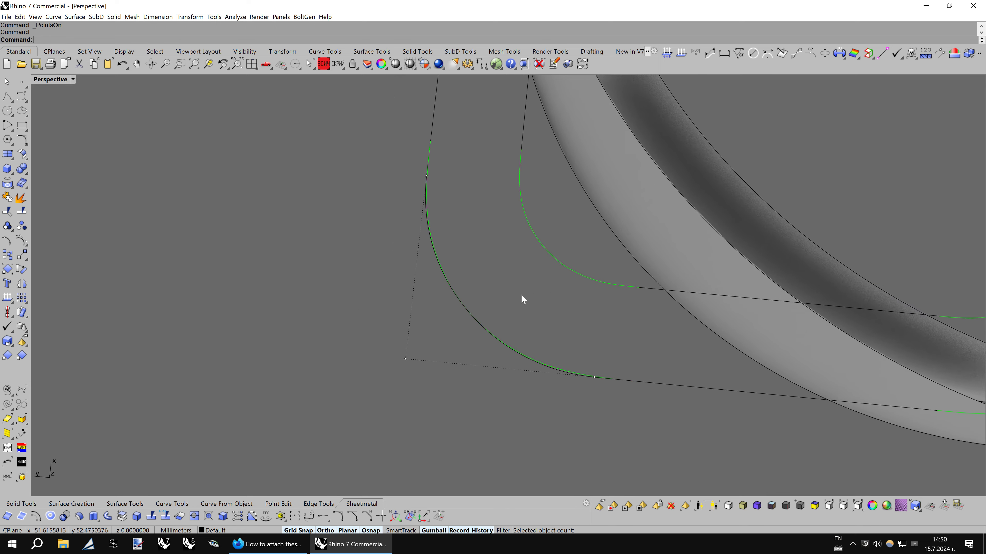
{"action": "scroll", "coordinate": [550, 282], "scroll_direction": "up", "scroll_amount": 2}
{"action": "scroll", "coordinate": [518, 224], "scroll_direction": "up", "scroll_amount": 2}
{"action": "right_click_drag", "start_coordinate": [520, 229], "coordinate": [515, 250]}
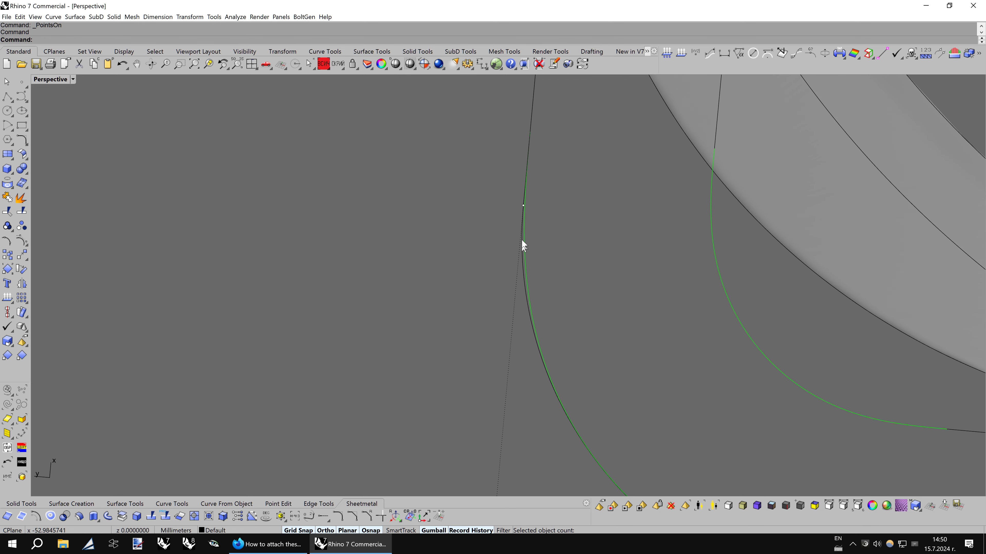
{"action": "scroll", "coordinate": [566, 278], "scroll_direction": "up", "scroll_amount": 1}
{"action": "mouse_move", "coordinate": [566, 279]}
{"action": "right_mouse_down"}
{"action": "mouse_move", "coordinate": [566, 308]}
{"action": "mouse_move", "coordinate": [540, 305]}
{"action": "right_mouse_up"}
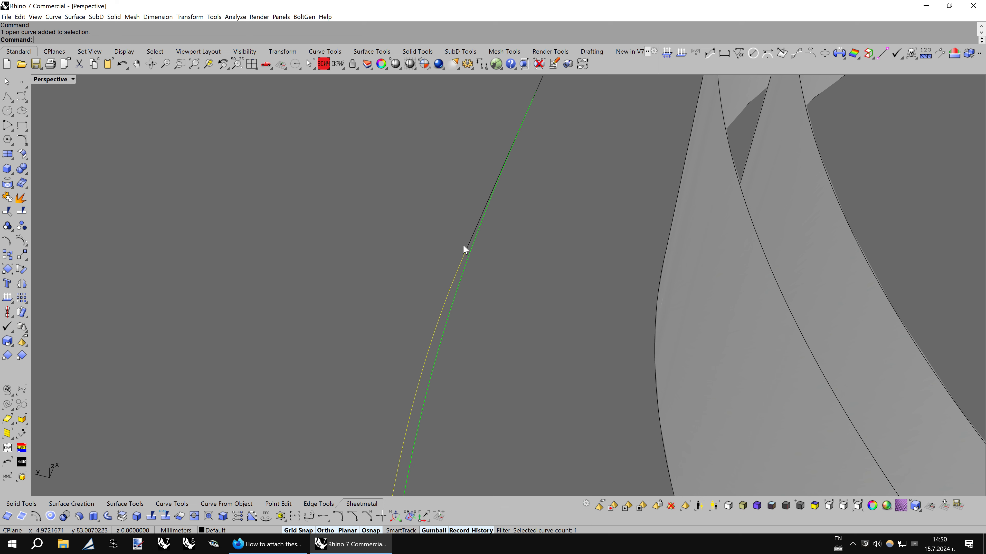
- Add the black fillet arc and a third curve to the corner selection
{"action": "left_click", "coordinate": [465, 244], "text": "shift"}
{"action": "mouse_move", "coordinate": [466, 242]}
{"action": "right_mouse_down"}
{"action": "mouse_move", "coordinate": [363, 229]}
{"action": "mouse_move", "coordinate": [326, 253]}
{"action": "mouse_move", "coordinate": [410, 375]}
{"action": "mouse_move", "coordinate": [458, 386]}
{"action": "right_mouse_up"}
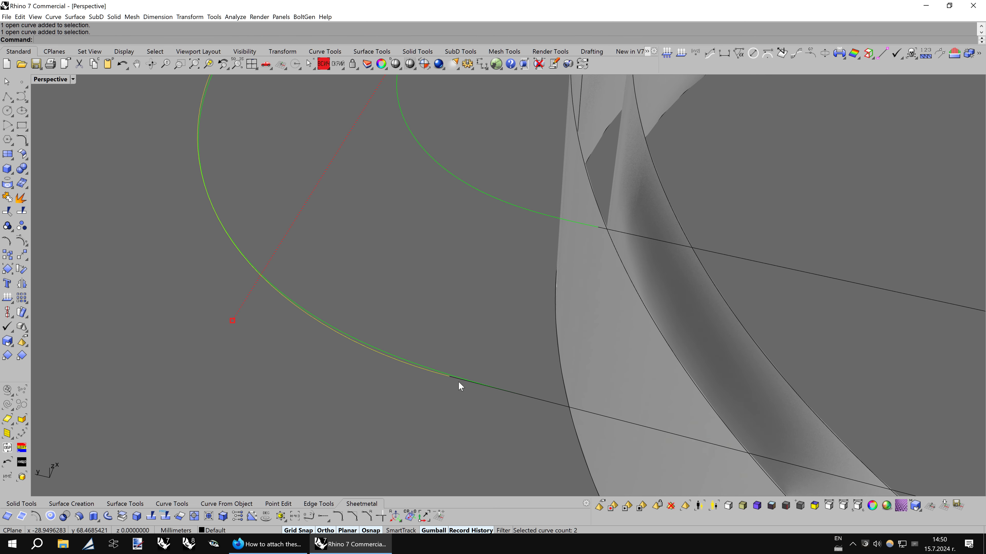
{"action": "left_click", "coordinate": [458, 386], "text": "shift"}
{"action": "mouse_move", "coordinate": [485, 330]}
{"action": "right_mouse_down"}
{"action": "mouse_move", "coordinate": [515, 326]}
{"action": "mouse_move", "coordinate": [549, 275]}
{"action": "mouse_move", "coordinate": [563, 201]}
{"action": "mouse_move", "coordinate": [542, 213]}
{"action": "right_mouse_up"}
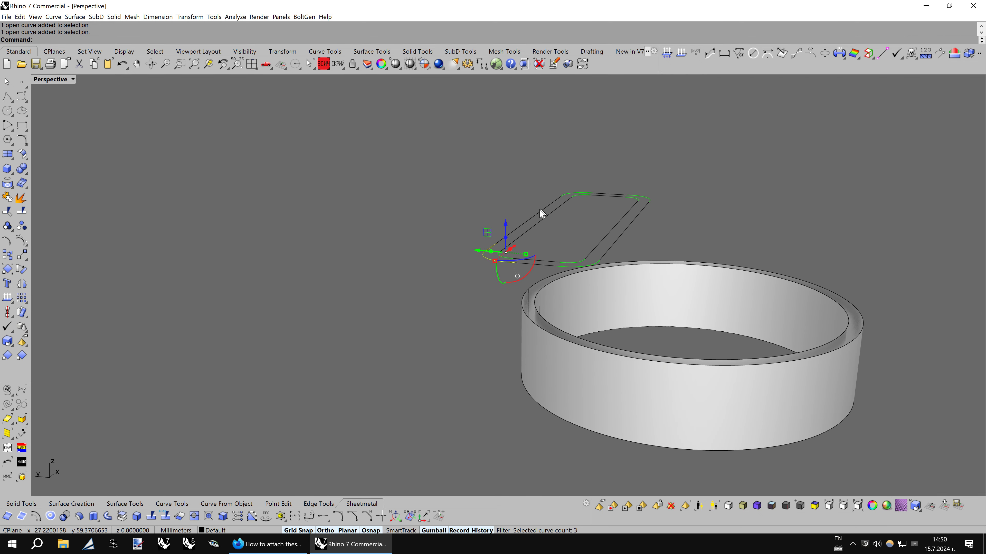
- Extrude the selected corner and rim curves upward about 17 mm into upright surfaces
{"action": "left_click_drag", "start_coordinate": [508, 228], "coordinate": [514, 146]}
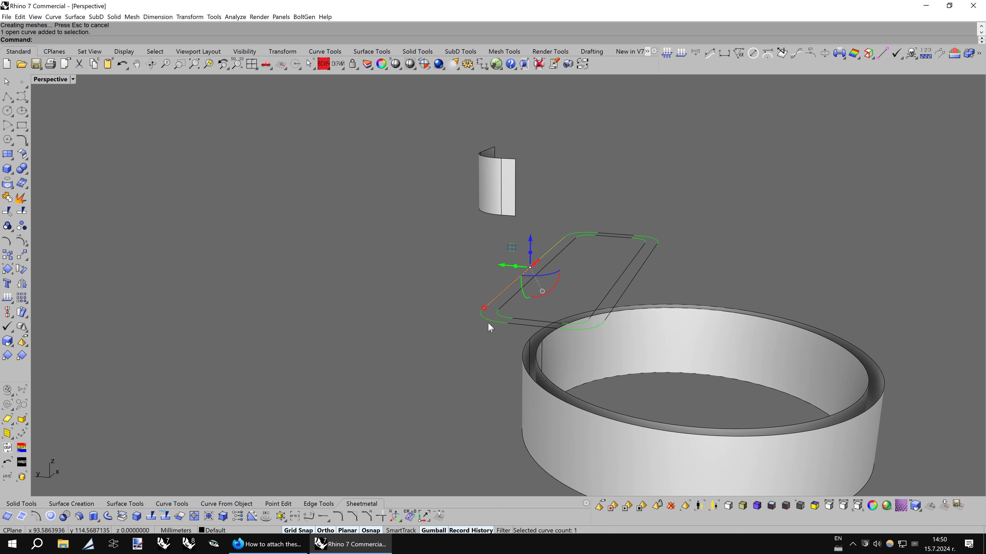
{"action": "left_click_drag", "start_coordinate": [563, 252], "coordinate": [571, 213], "text": "ctrl"}
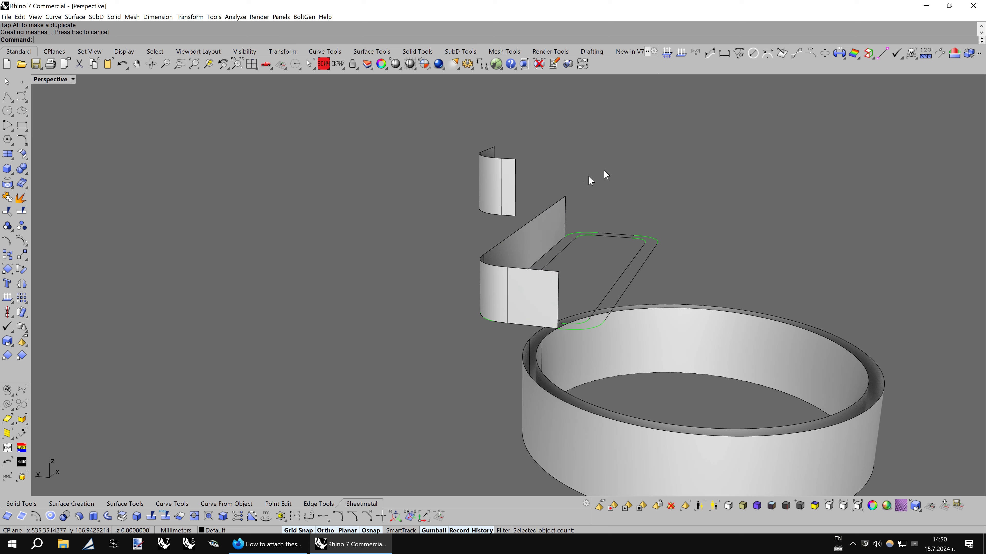
{"action": "right_click_drag", "start_coordinate": [603, 171], "coordinate": [855, 57]}
- Run Zebra analysis on the upper and lower corner surfaces and inspect the stripes
{"action": "right_click", "coordinate": [855, 57]}
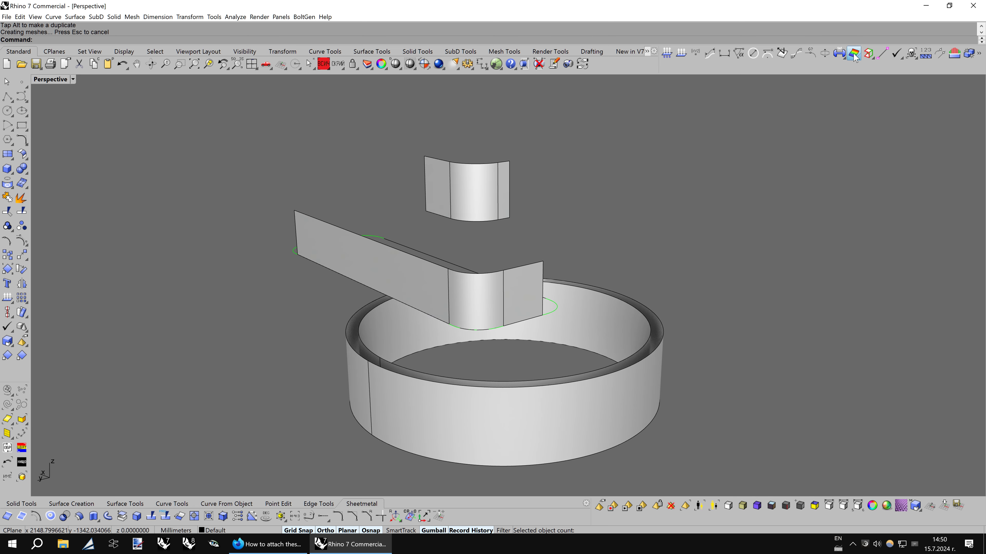
{"action": "left_click", "coordinate": [477, 187]}
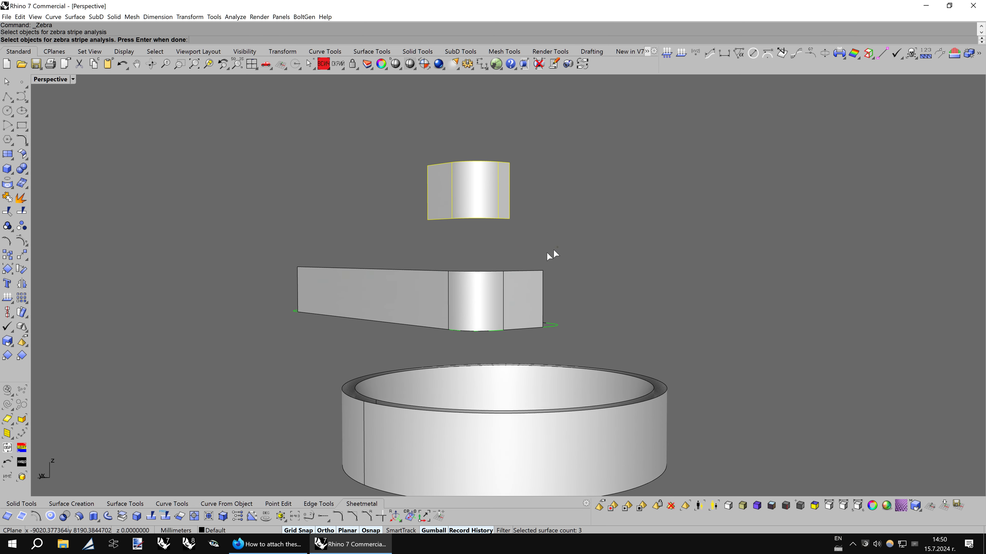
{"action": "left_click", "coordinate": [410, 286]}
{"action": "key", "text": "Return"}
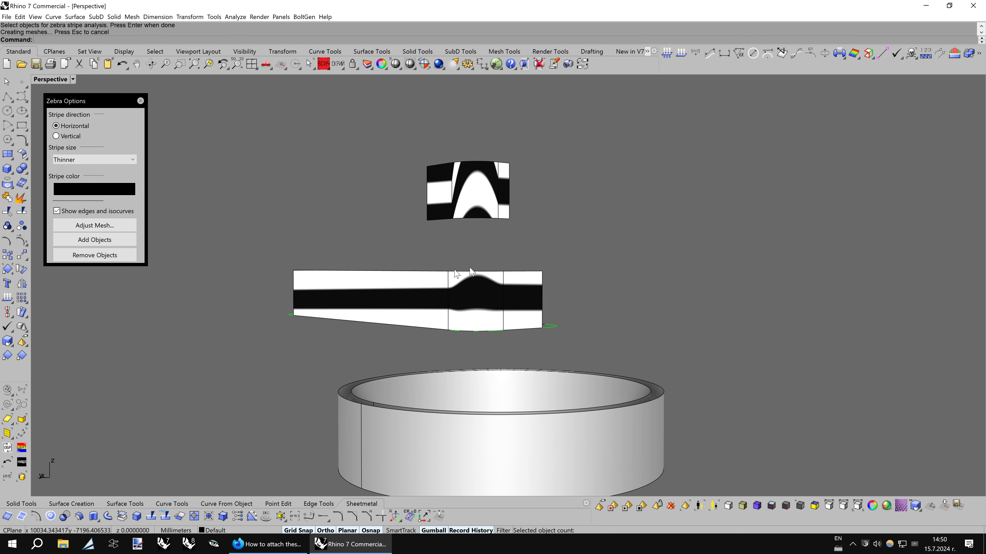
{"action": "right_click_drag", "start_coordinate": [415, 278], "coordinate": [656, 232]}
{"action": "scroll", "coordinate": [648, 246], "scroll_direction": "up", "scroll_amount": 2}
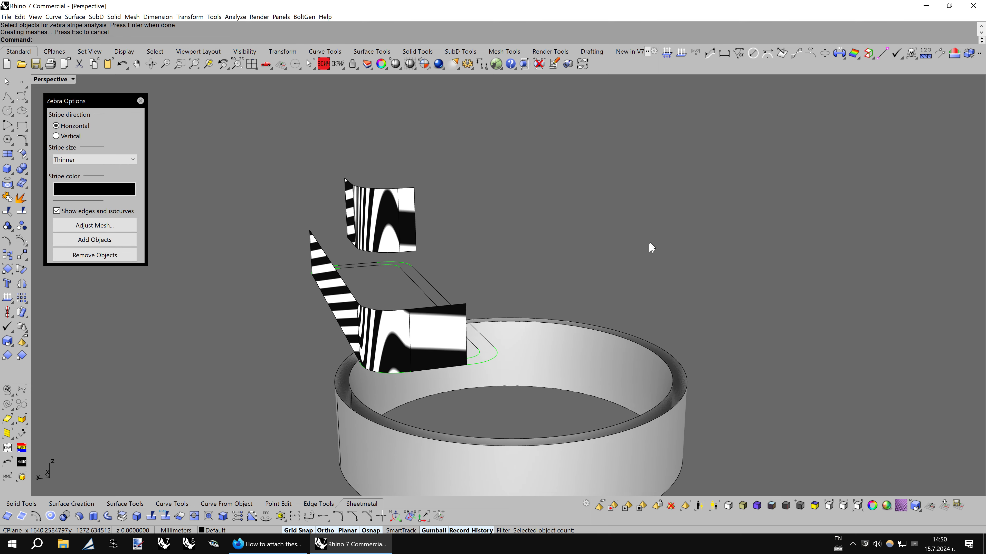
{"action": "scroll", "coordinate": [646, 246], "scroll_direction": "up", "scroll_amount": 2}
{"action": "scroll", "coordinate": [645, 246], "scroll_direction": "up", "scroll_amount": 1}
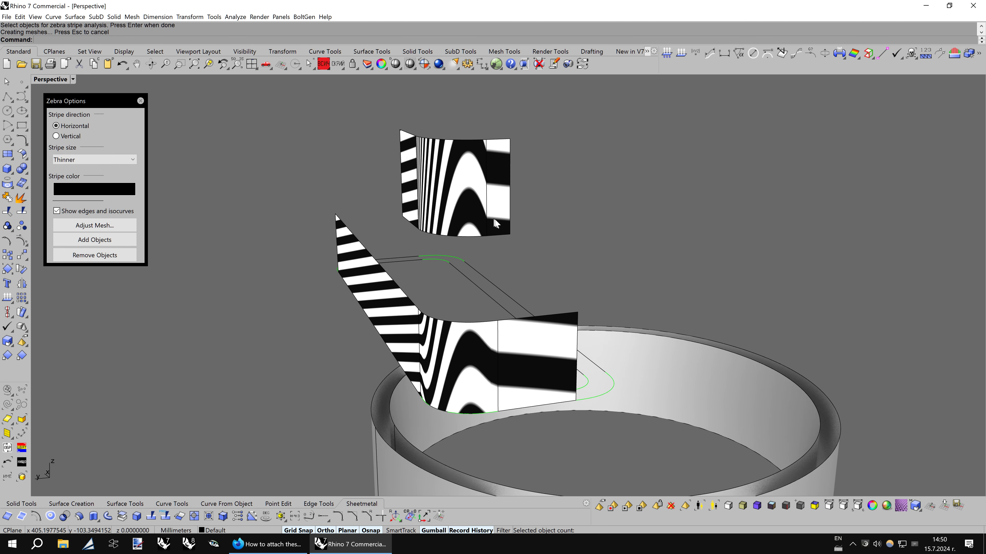
{"action": "key", "text": "Down"}
{"action": "key", "text": "Down"}
{"action": "key", "text": "Down"}
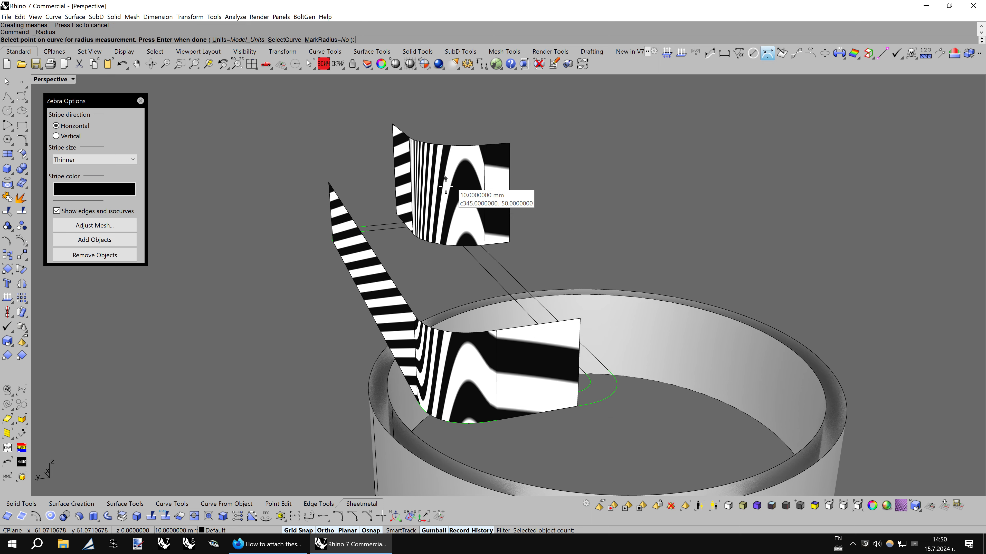
{"action": "right_click_drag", "start_coordinate": [446, 189], "coordinate": [440, 146]}
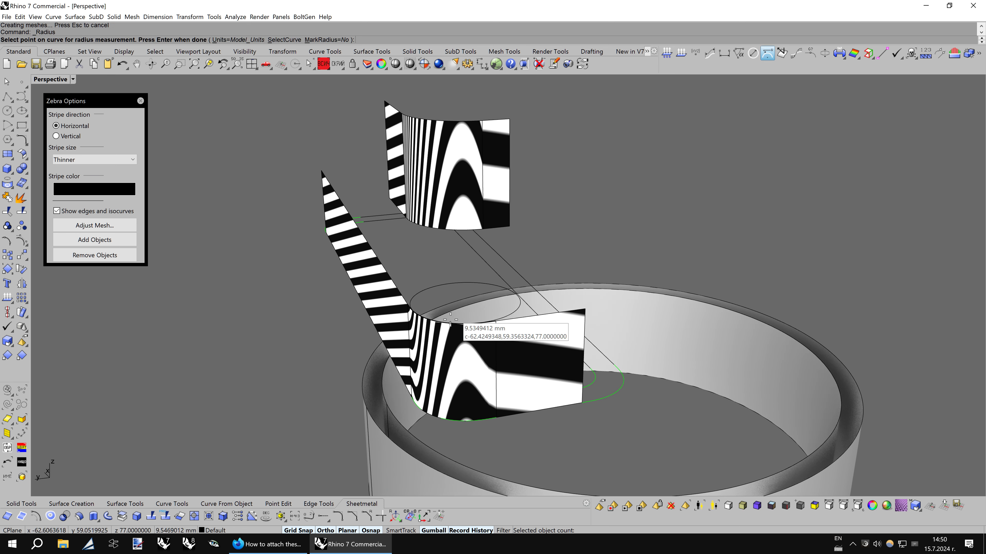
{"action": "key", "text": "Down"}
{"action": "key", "text": "Down"}
{"action": "key", "text": "Down"}
{"action": "key", "text": "Down"}
{"action": "key", "text": "Down"}
{"action": "key", "text": "Down"}
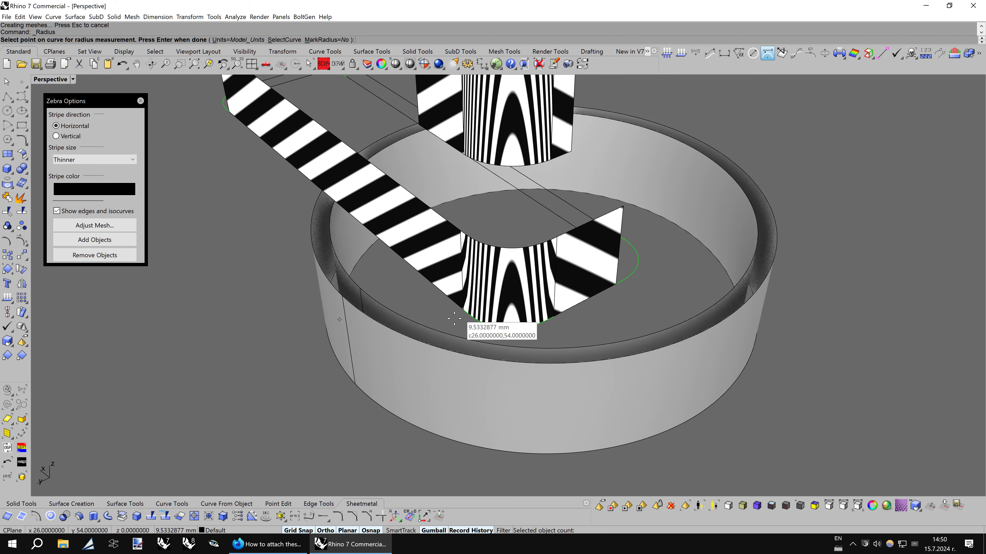
{"action": "key", "text": "Down"}
{"action": "key", "text": "Down"}
{"action": "key", "text": "Down"}
{"action": "key", "text": "Down"}
{"action": "key", "text": "Down"}
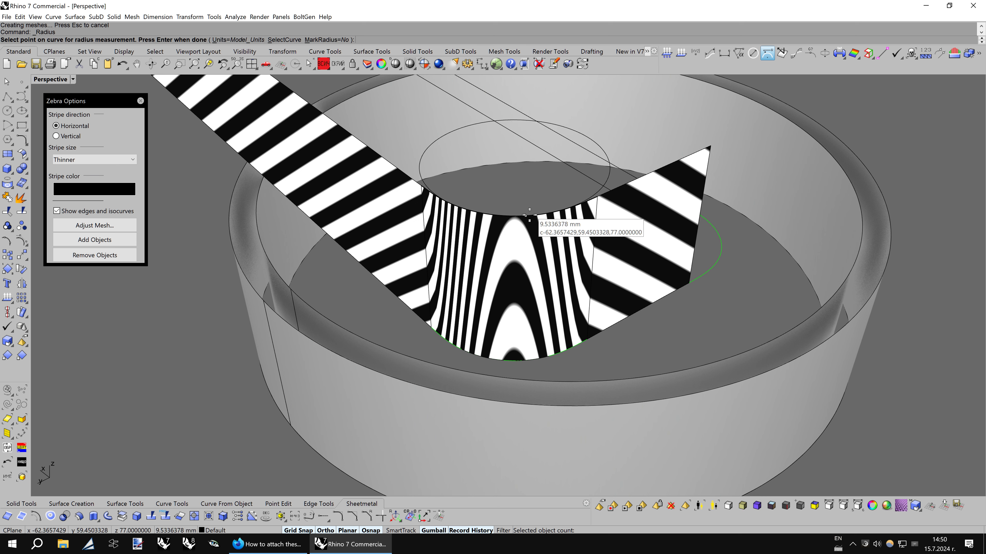
- Measure the radius at the blend's lower edge, then show detailed mesh settings (density 1, minimum edge 0.1, distance 0.01)
{"action": "left_click", "coordinate": [531, 214]}
{"action": "scroll", "coordinate": [602, 319], "scroll_direction": "down", "scroll_amount": 3}
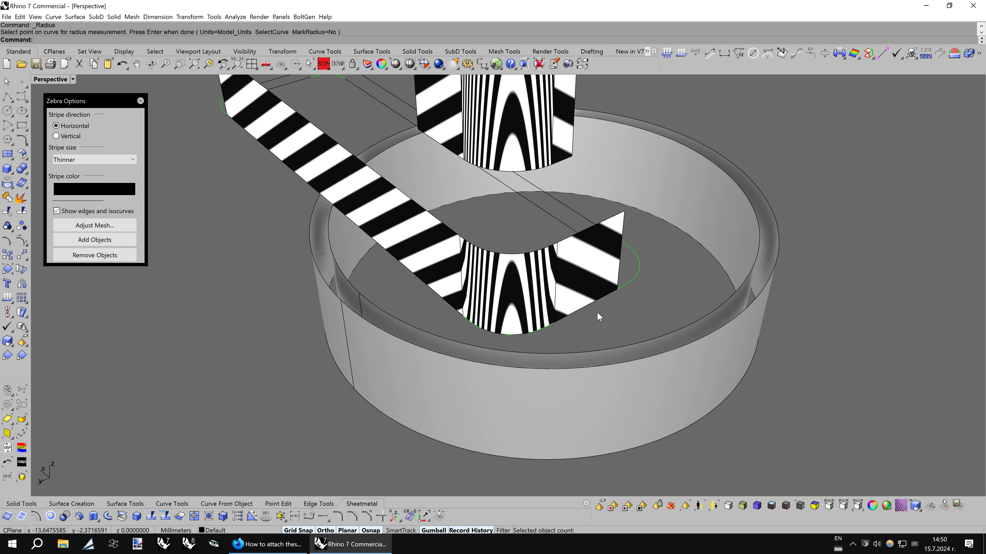
{"action": "key", "text": "Up"}
{"action": "key", "text": "Up"}
{"action": "key", "text": "Up"}
{"action": "key", "text": "Up"}
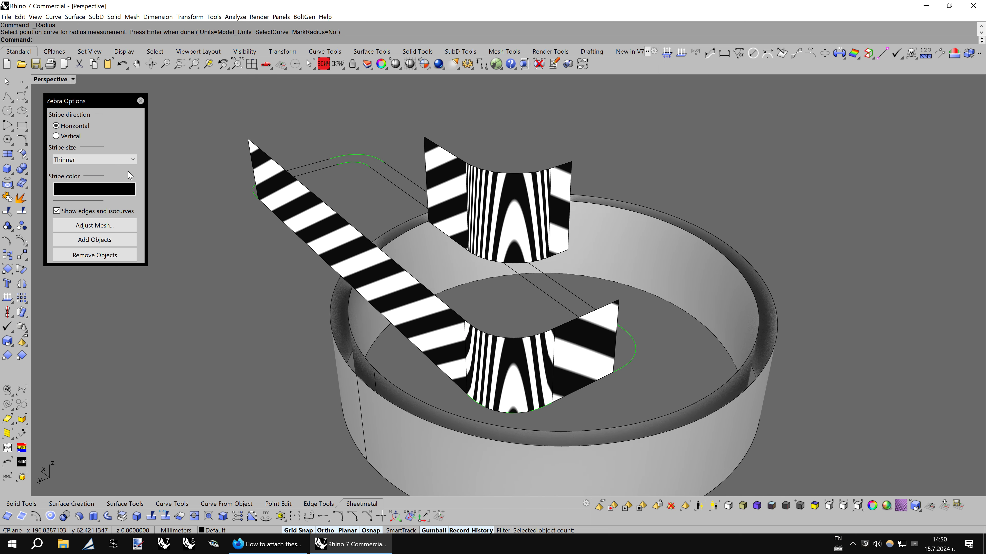
{"action": "left_click", "coordinate": [95, 225]}
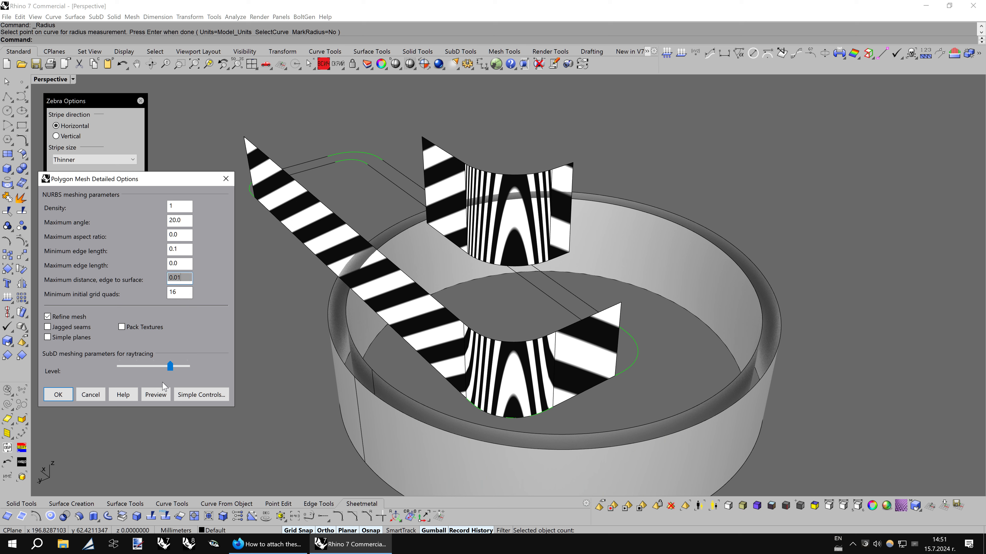
- Preview and accept the finer mesh settings on the zebra-striped surfaces
{"action": "left_click", "coordinate": [157, 396]}
{"action": "left_click", "coordinate": [59, 395]}
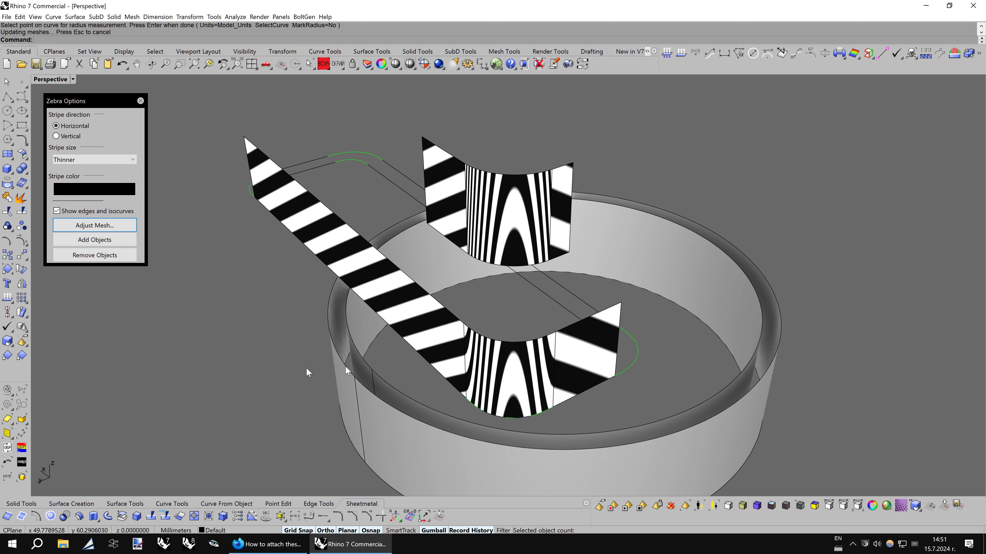
{"action": "scroll", "coordinate": [685, 316], "scroll_direction": "up", "scroll_amount": 2}
{"action": "scroll", "coordinate": [698, 311], "scroll_direction": "up", "scroll_amount": 2}
{"action": "scroll", "coordinate": [689, 308], "scroll_direction": "up", "scroll_amount": 2}
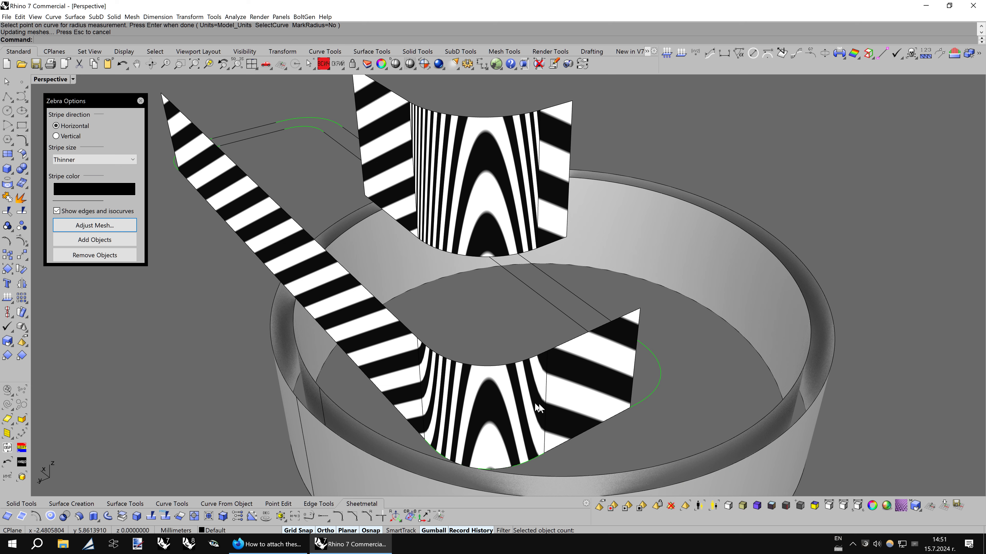
- Orbit around the curved wall surfaces to check the stripes, then turn Zebra off
{"action": "right_click_drag", "start_coordinate": [565, 390], "coordinate": [544, 373]}
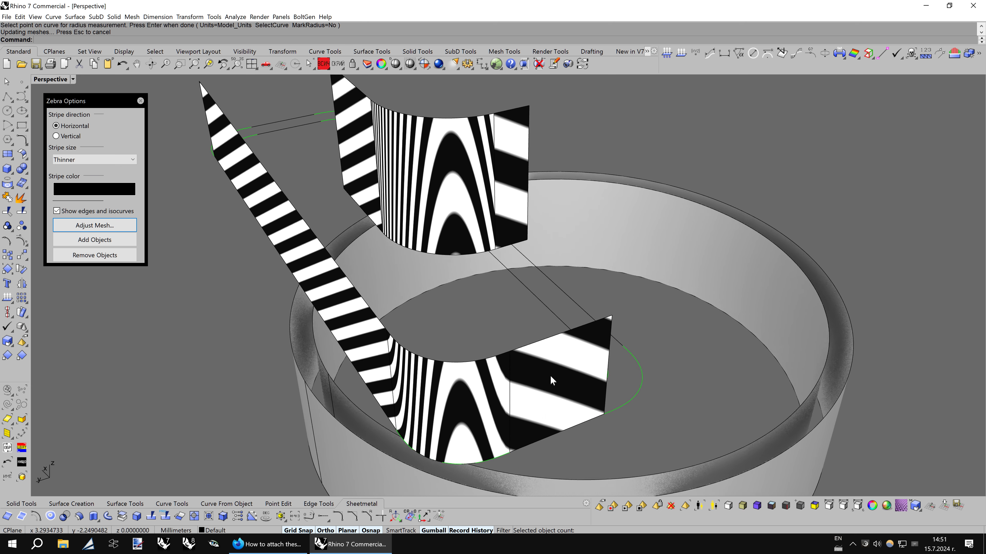
{"action": "key", "text": "Left"}
{"action": "key", "text": "Left"}
{"action": "key", "text": "Left"}
{"action": "key", "text": "Left"}
{"action": "key", "text": "Left"}
{"action": "key", "text": "Left"}
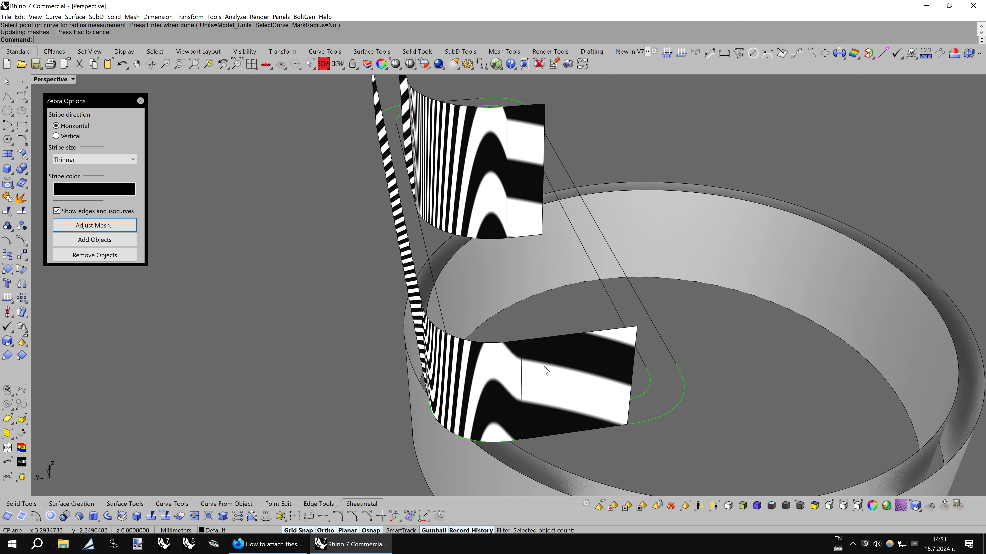
{"action": "key", "text": "Left"}
{"action": "key", "text": "Left"}
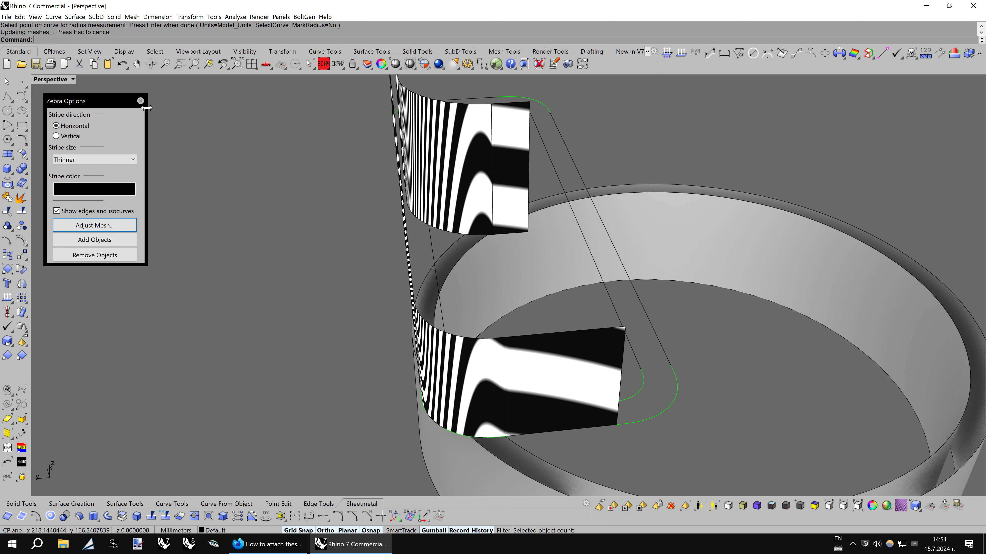
{"action": "left_click", "coordinate": [140, 101]}
- Delete the leftover test patch surfaces and curves at the corner
{"action": "right_click_drag", "start_coordinate": [414, 262], "coordinate": [456, 233]}
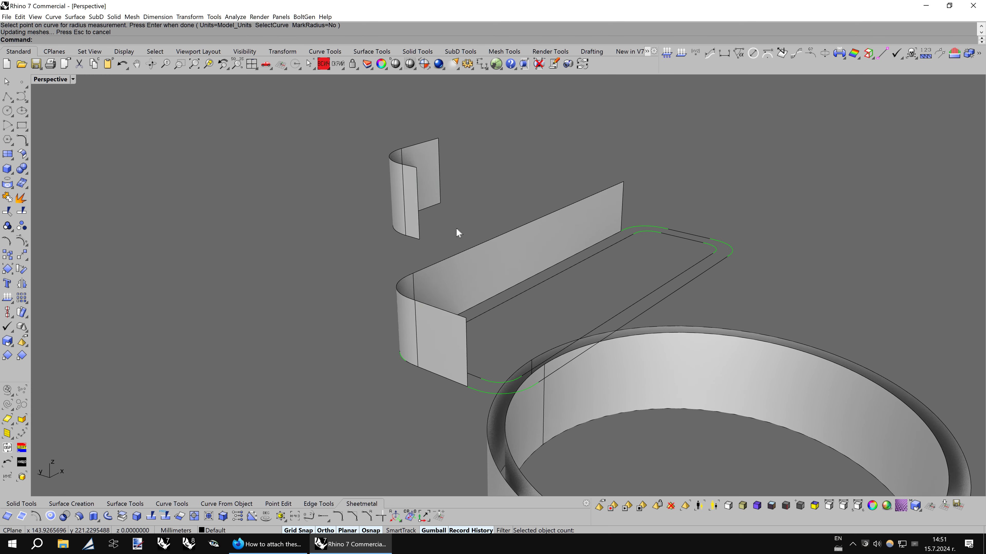
{"action": "left_click_drag", "start_coordinate": [456, 229], "coordinate": [312, 158]}
{"action": "key", "text": "Delete"}
{"action": "key", "text": "Left"}
{"action": "key", "text": "Left"}
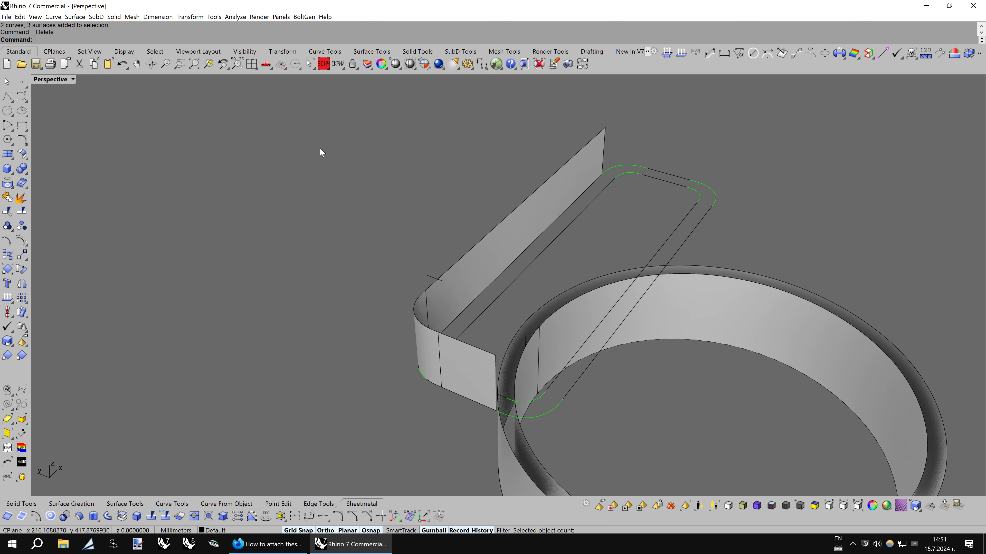
{"action": "key", "text": "Left"}
{"action": "key", "text": "Left"}
{"action": "left_click", "coordinate": [412, 268]}
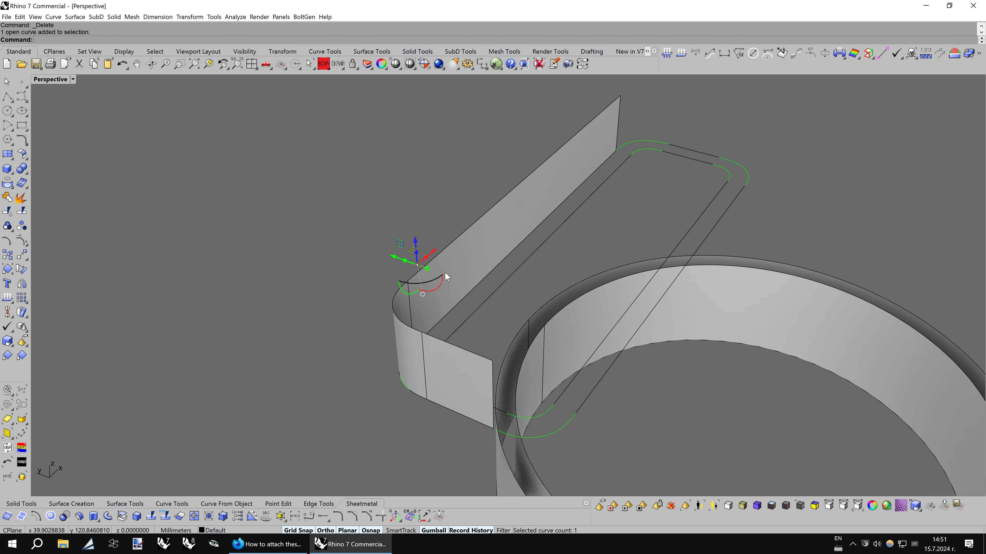
{"action": "left_click", "coordinate": [397, 296]}
{"action": "key", "text": "Delete"}
{"action": "left_click", "coordinate": [418, 279]}
{"action": "key", "text": "Delete"}
{"action": "left_click", "coordinate": [450, 361]}
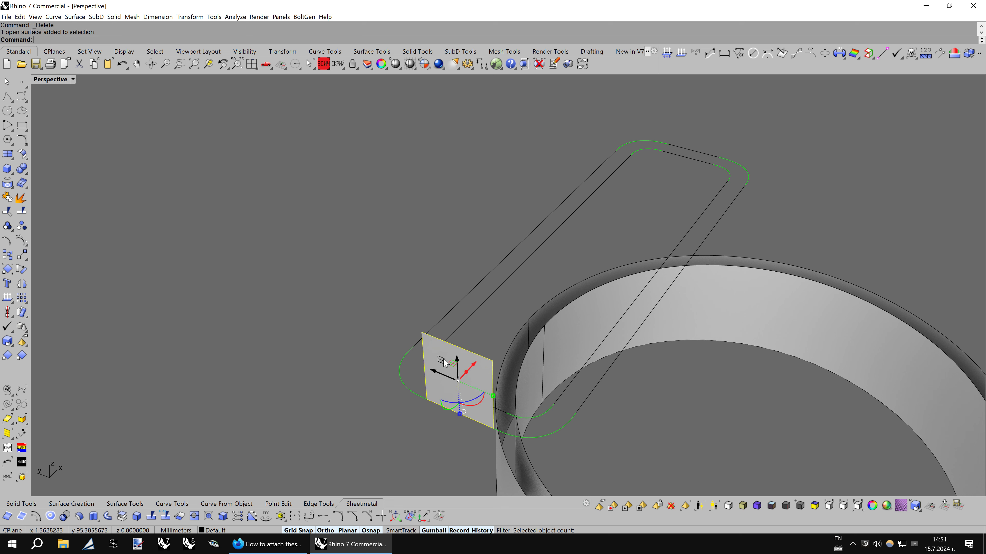
{"action": "key", "text": "Delete"}
- Window-select all 16 rim curves and Ctrl-drag the gumball to extrude them upward into walls
{"action": "scroll", "coordinate": [694, 278], "scroll_direction": "down", "scroll_amount": 3}
{"action": "key", "text": "Down"}
{"action": "key", "text": "Down"}
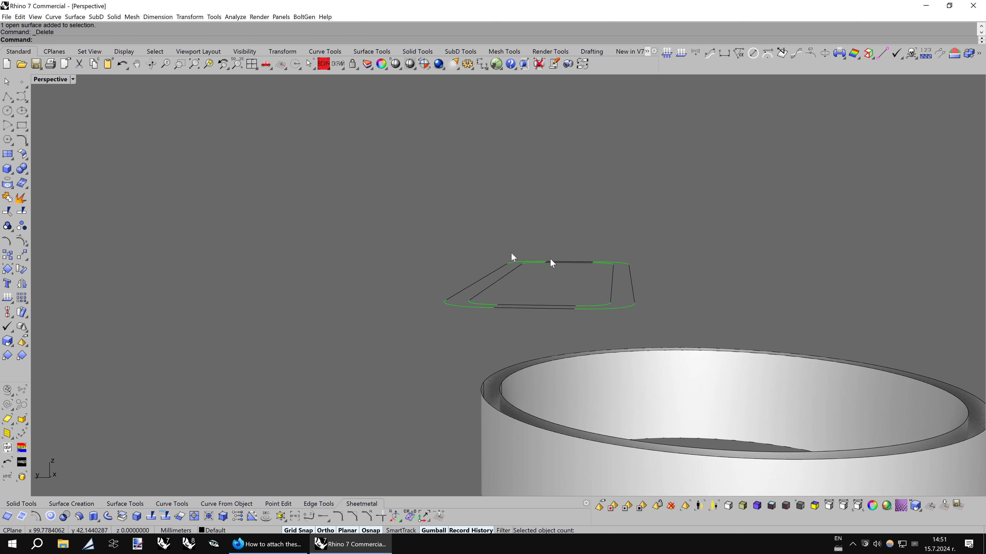
{"action": "left_click_drag", "start_coordinate": [320, 215], "coordinate": [769, 346]}
{"action": "key", "text": "Up"}
{"action": "key", "text": "Up"}
{"action": "key", "text": "Up"}
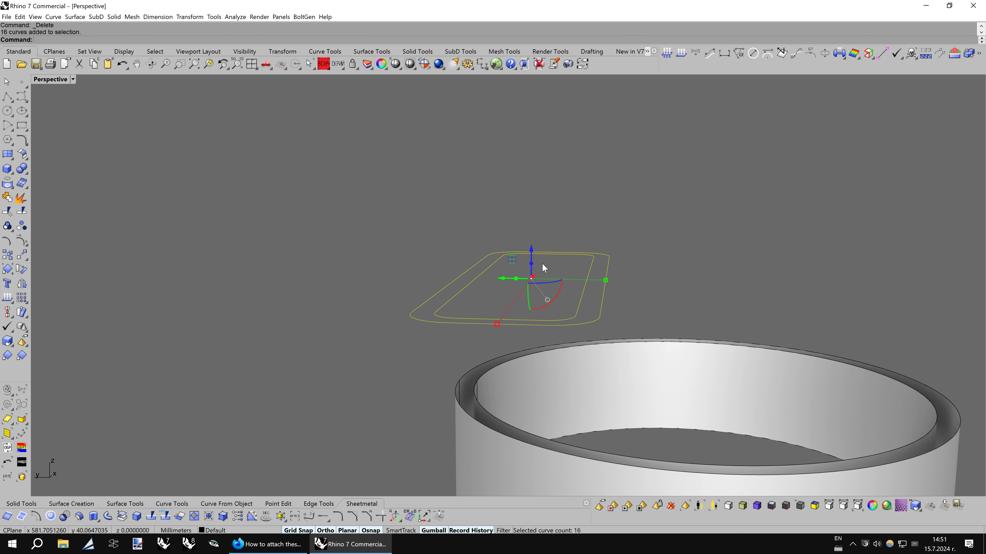
{"action": "left_click_drag", "start_coordinate": [532, 261], "coordinate": [546, 224], "text": "ctrl"}
{"action": "scroll", "coordinate": [698, 229], "scroll_direction": "down", "scroll_amount": 2}
{"action": "scroll", "coordinate": [703, 231], "scroll_direction": "down", "scroll_amount": 3}
{"action": "key", "text": "Up"}
{"action": "key", "text": "Up"}
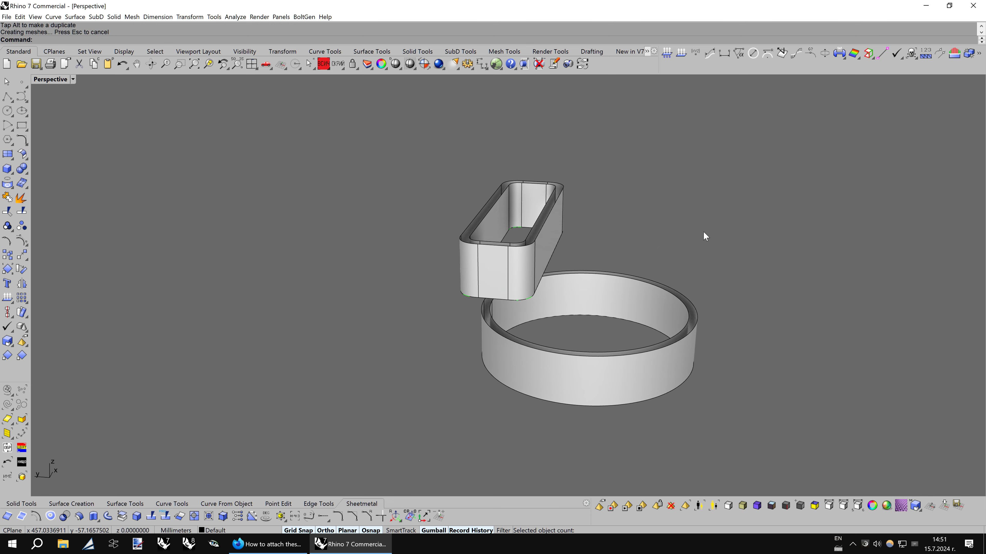
- Cycle shaded display modes while orbiting the new rounded-rectangle wall
{"action": "key", "text": "F5"}
{"action": "scroll", "coordinate": [660, 236], "scroll_direction": "up", "scroll_amount": 2}
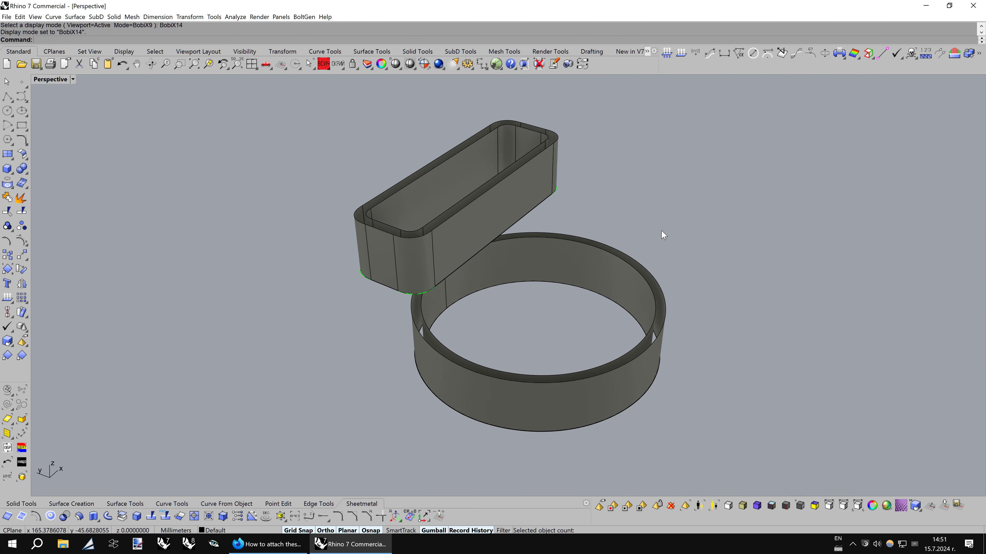
{"action": "scroll", "coordinate": [660, 236], "scroll_direction": "up", "scroll_amount": 2}
{"action": "key", "text": "Up"}
{"action": "key", "text": "Up"}
{"action": "scroll", "coordinate": [663, 235], "scroll_direction": "up", "scroll_amount": 2}
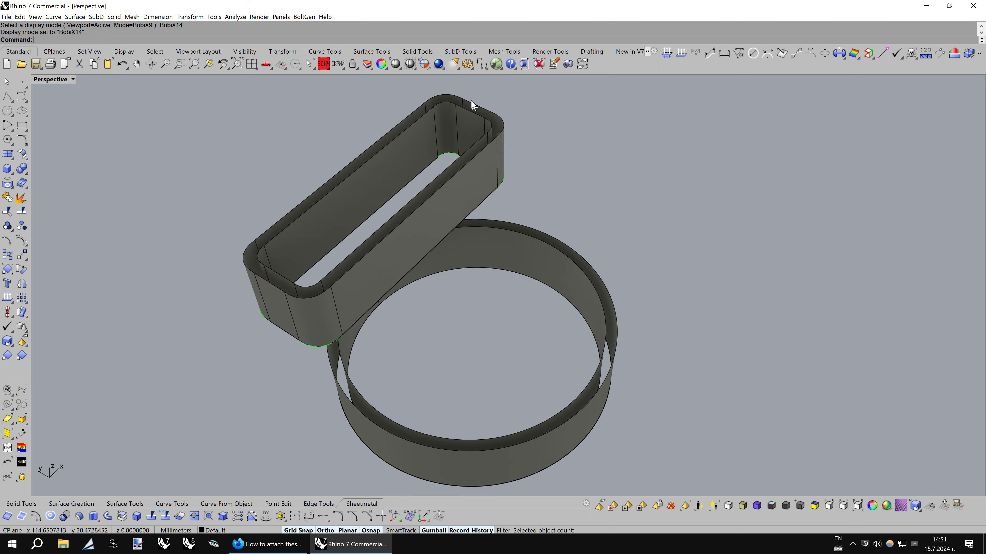
{"action": "right_click_drag", "start_coordinate": [663, 235], "coordinate": [566, 209]}
{"action": "key", "text": "F5"}
{"action": "key", "text": "F5"}
{"action": "key", "text": "Down"}
{"action": "key", "text": "Down"}
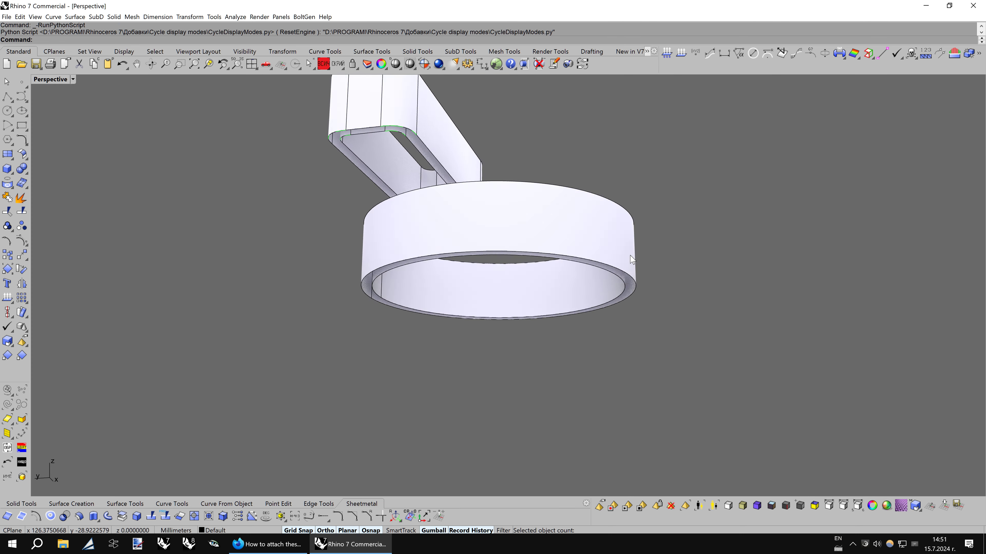
{"action": "key", "text": "Left"}
{"action": "key", "text": "Left"}
{"action": "key", "text": "Up"}
{"action": "key", "text": "Down"}
{"action": "key", "text": "F5"}
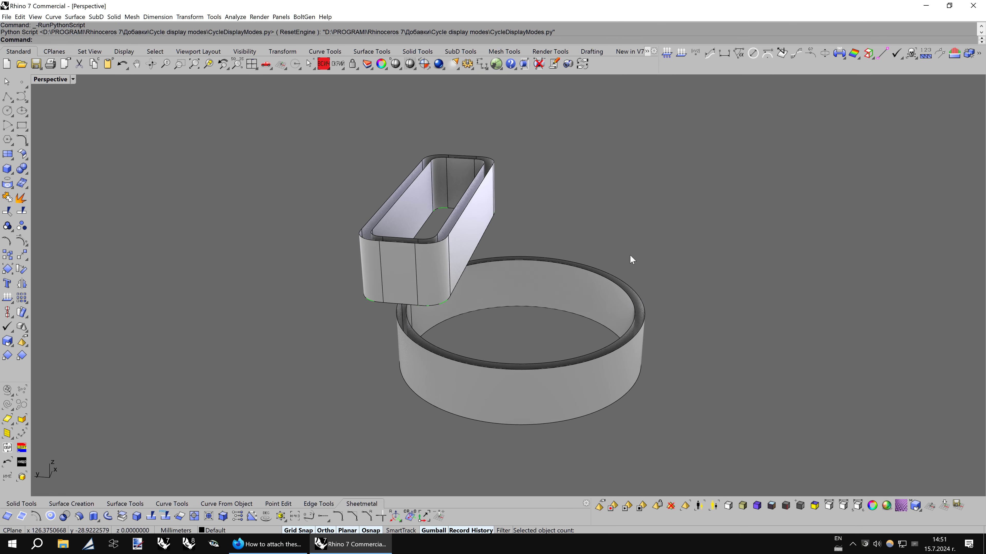
{"action": "key", "text": "Left"}
{"action": "key", "text": "Left"}
{"action": "key", "text": "Left"}
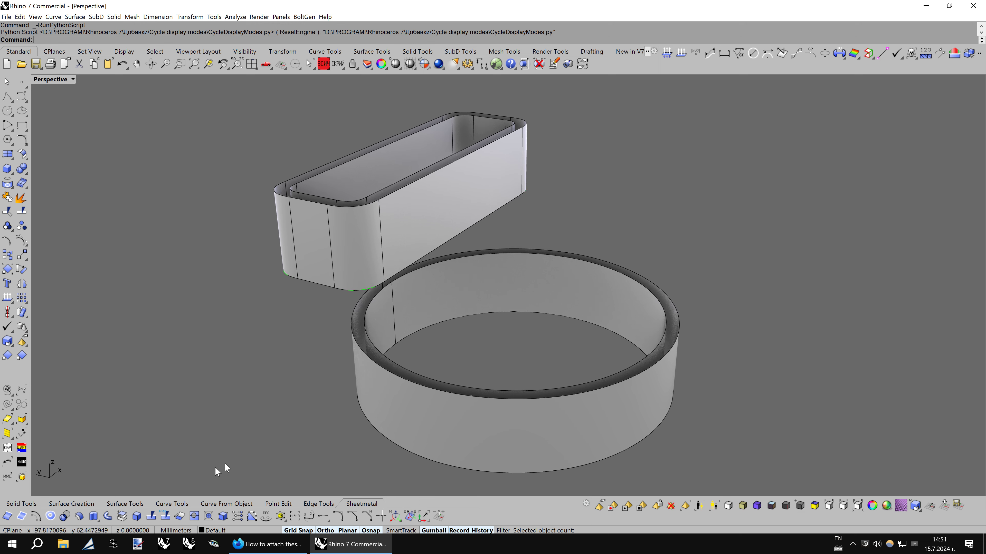
{"action": "left_click", "coordinate": [119, 504]}
- Start BlendSrf with chain edge selection and pick the rim's bottom edge
{"action": "left_click", "coordinate": [81, 518]}
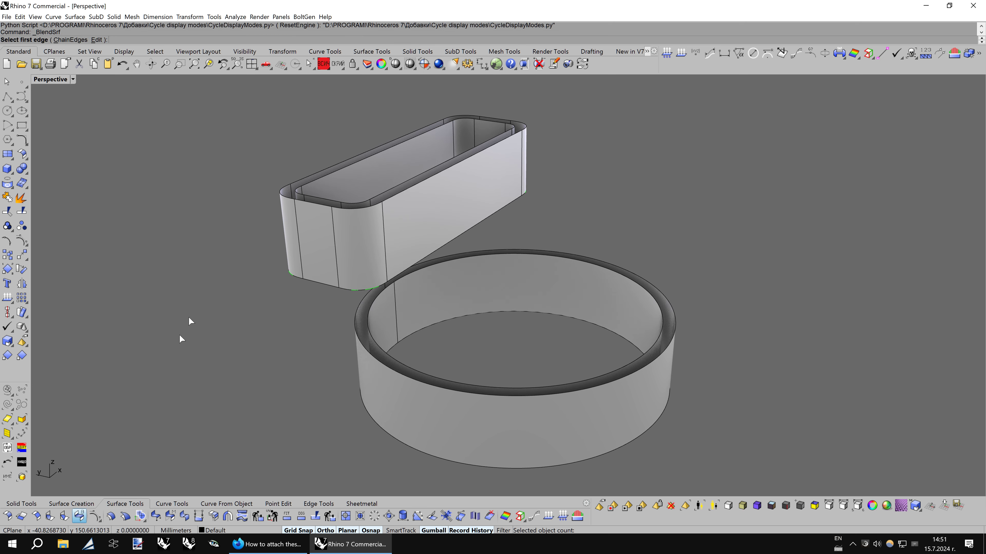
{"action": "left_click", "coordinate": [69, 44]}
{"action": "key", "text": "Down"}
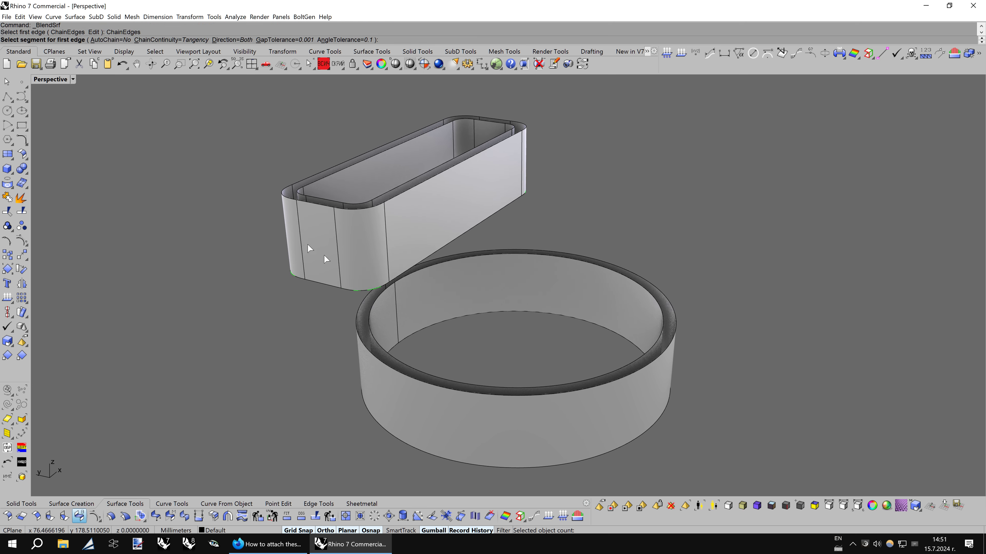
{"action": "key", "text": "Down"}
{"action": "key", "text": "Down"}
{"action": "key", "text": "Down"}
{"action": "key", "text": "Down"}
{"action": "key", "text": "Down"}
{"action": "key", "text": "Down"}
{"action": "key", "text": "Down"}
{"action": "key", "text": "Down"}
{"action": "key", "text": "Down"}
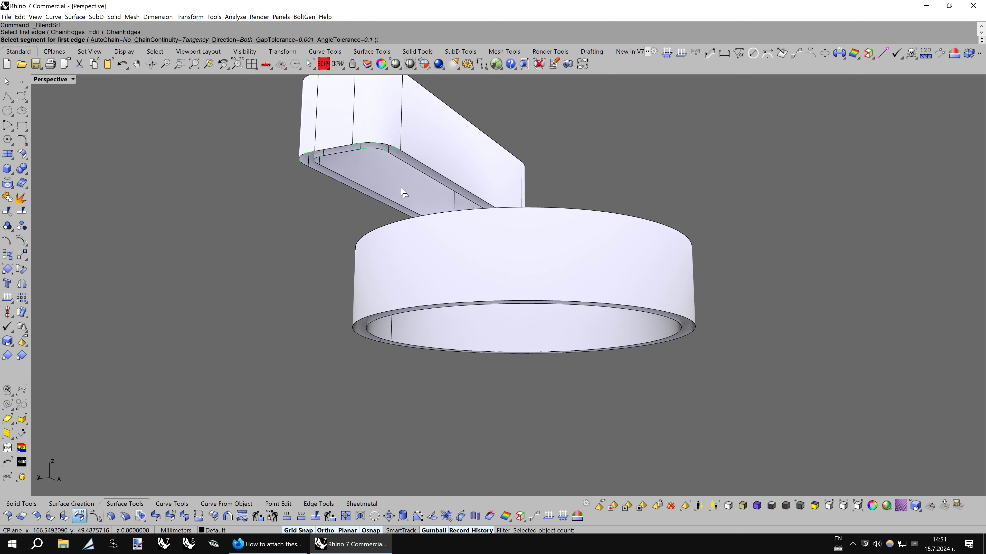
{"action": "key", "text": "Down"}
{"action": "left_click", "coordinate": [395, 162]}
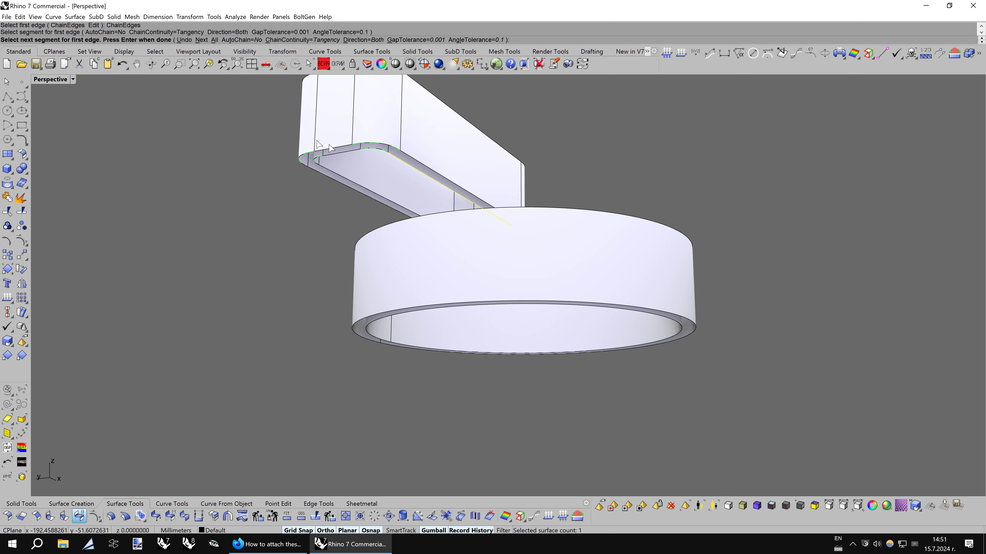
{"action": "left_click", "coordinate": [214, 40]}
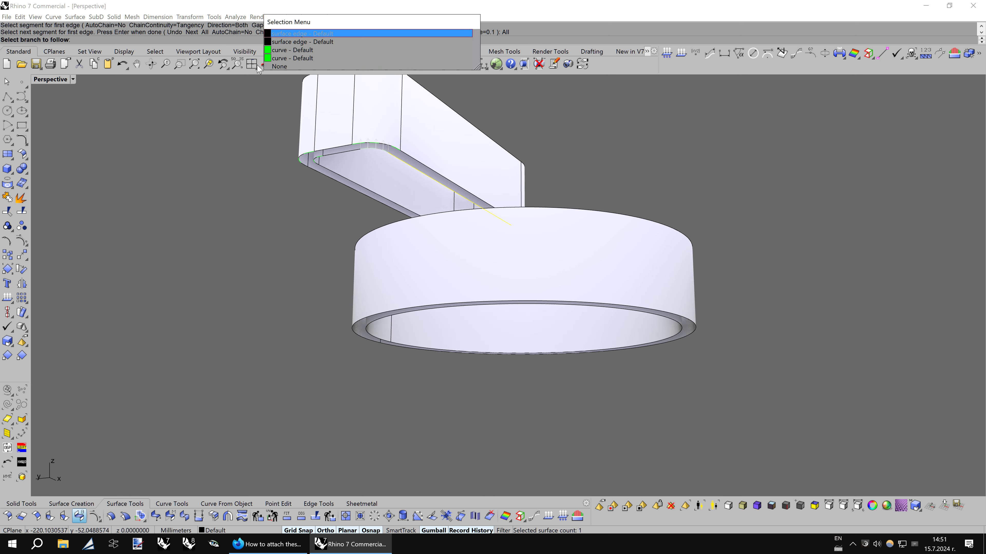
{"action": "left_click", "coordinate": [275, 66]}
{"action": "key", "text": "Up"}
{"action": "key", "text": "Up"}
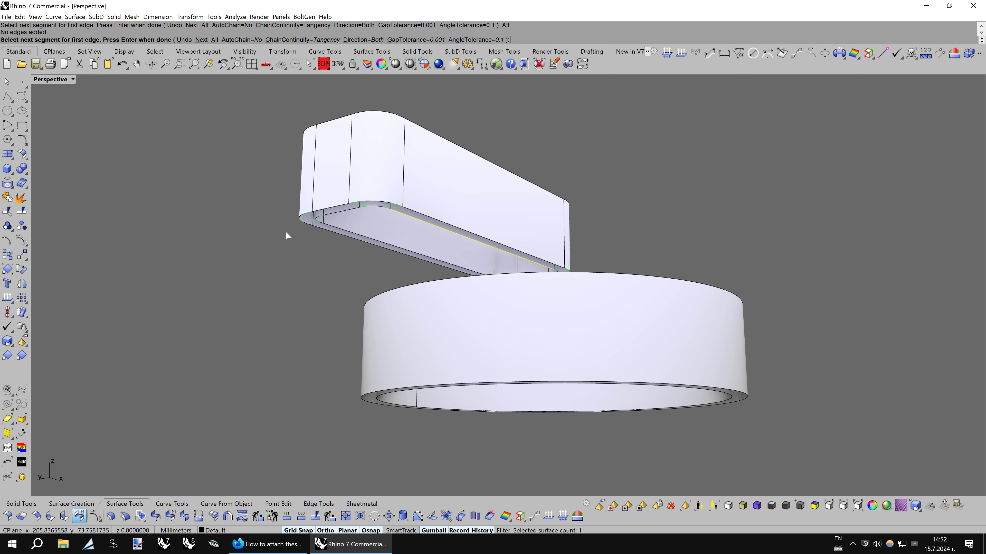
{"action": "scroll", "coordinate": [286, 235], "scroll_direction": "up", "scroll_amount": 3}
- Auto-chain all six segments of the rim's bottom edge as the first blend edge
{"action": "left_click", "coordinate": [236, 40]}
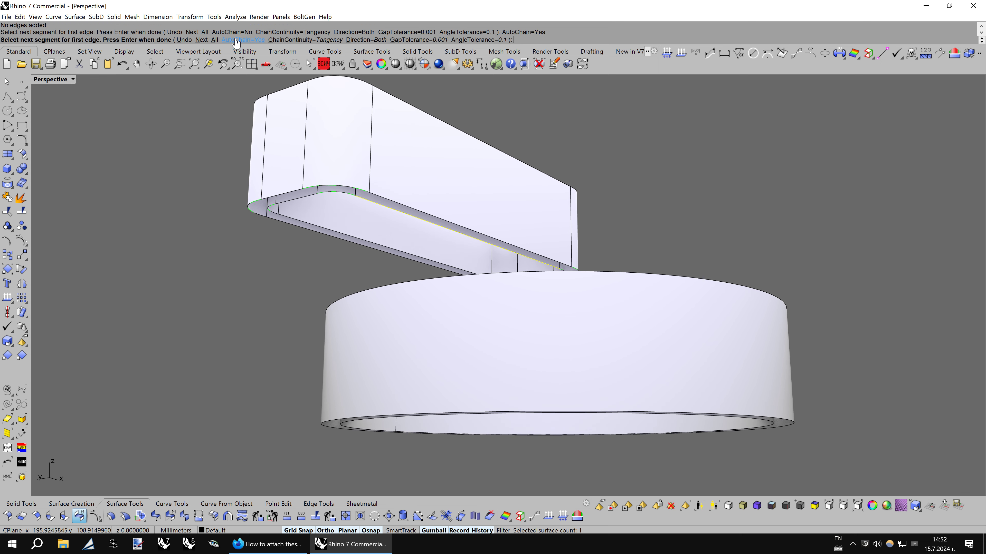
{"action": "left_click", "coordinate": [356, 200]}
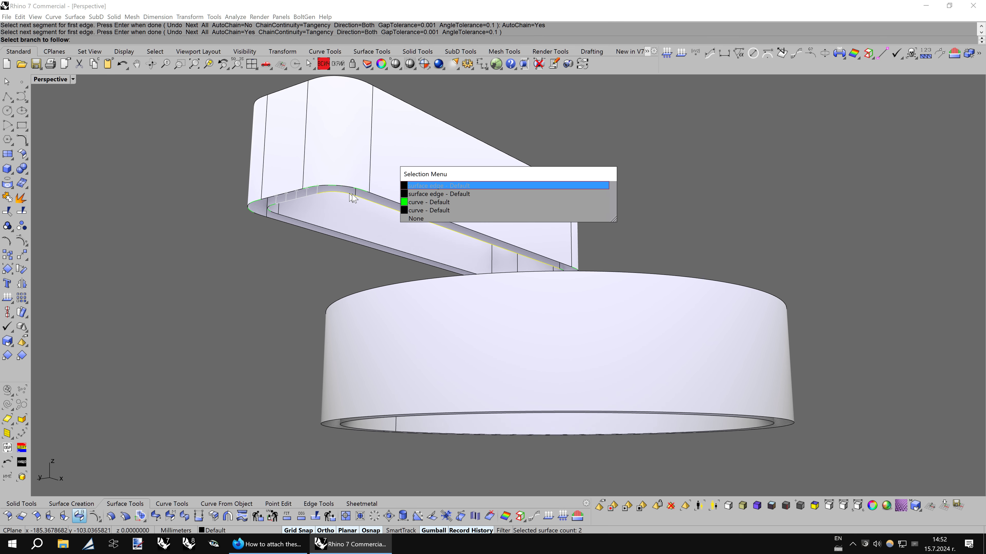
{"action": "left_click", "coordinate": [416, 194]}
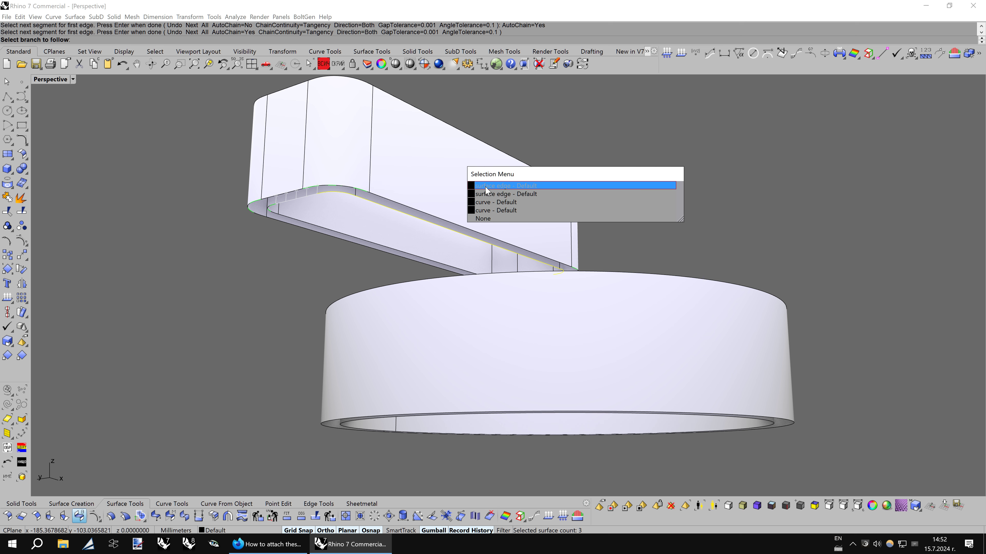
{"action": "left_click", "coordinate": [485, 185]}
{"action": "left_click", "coordinate": [572, 179]}
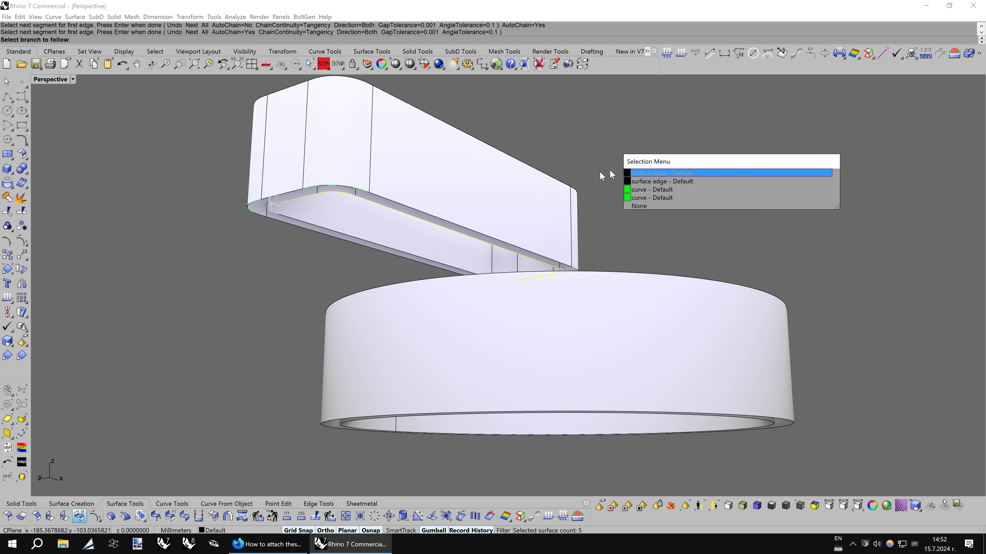
{"action": "left_click", "coordinate": [650, 173]}
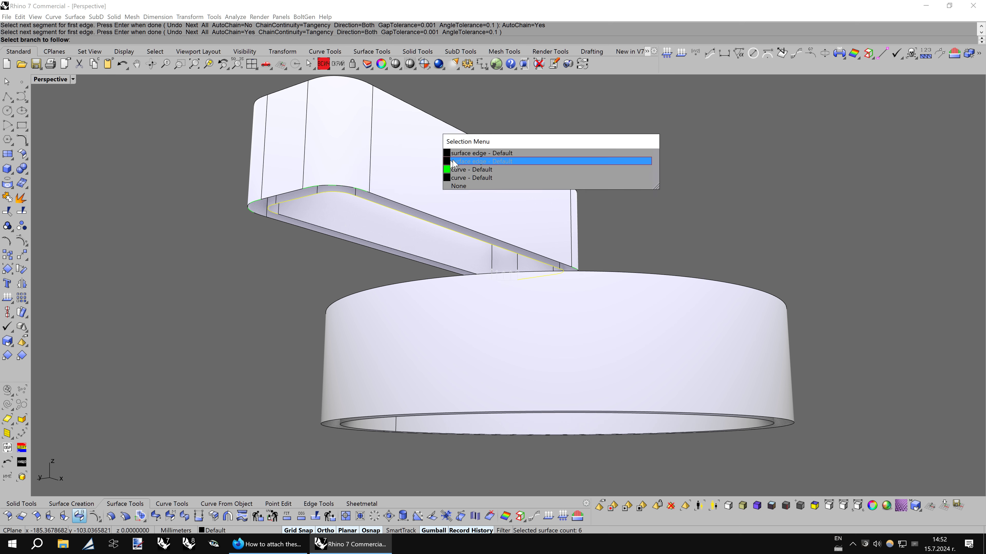
{"action": "left_click", "coordinate": [458, 161]}
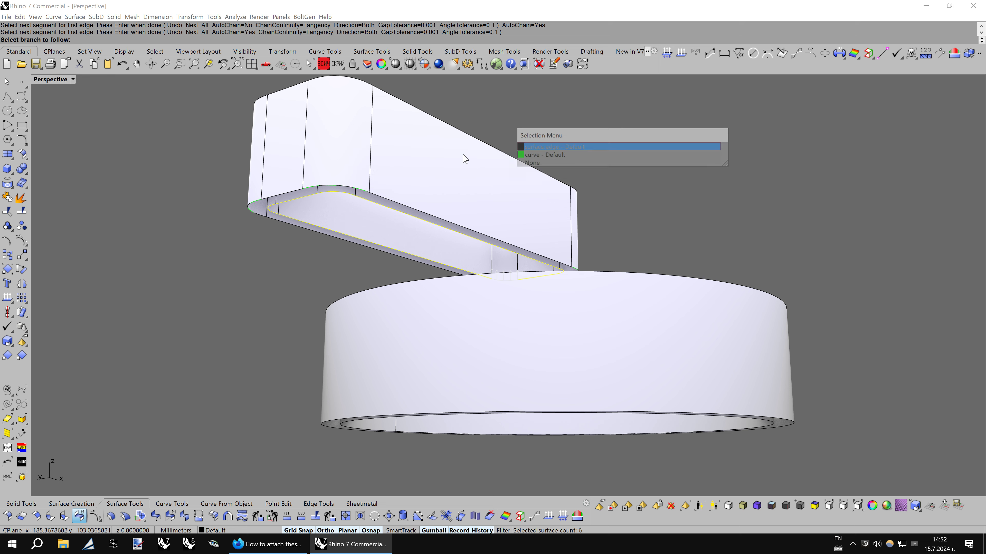
{"action": "left_click", "coordinate": [534, 148]}
{"action": "key", "text": "Return"}
- Pick the ring's top edge as the second edge and drag both seam points into alignment
{"action": "mouse_move", "coordinate": [534, 150]}
{"action": "right_mouse_down"}
{"action": "mouse_move", "coordinate": [627, 229]}
{"action": "mouse_move", "coordinate": [583, 228]}
{"action": "mouse_move", "coordinate": [553, 248]}
{"action": "right_mouse_up"}
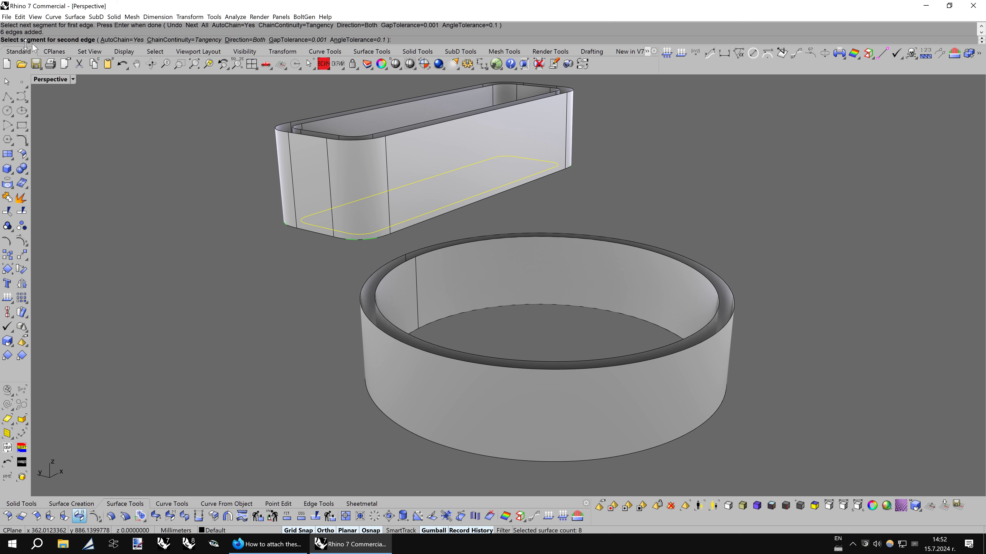
{"action": "left_click", "coordinate": [591, 360]}
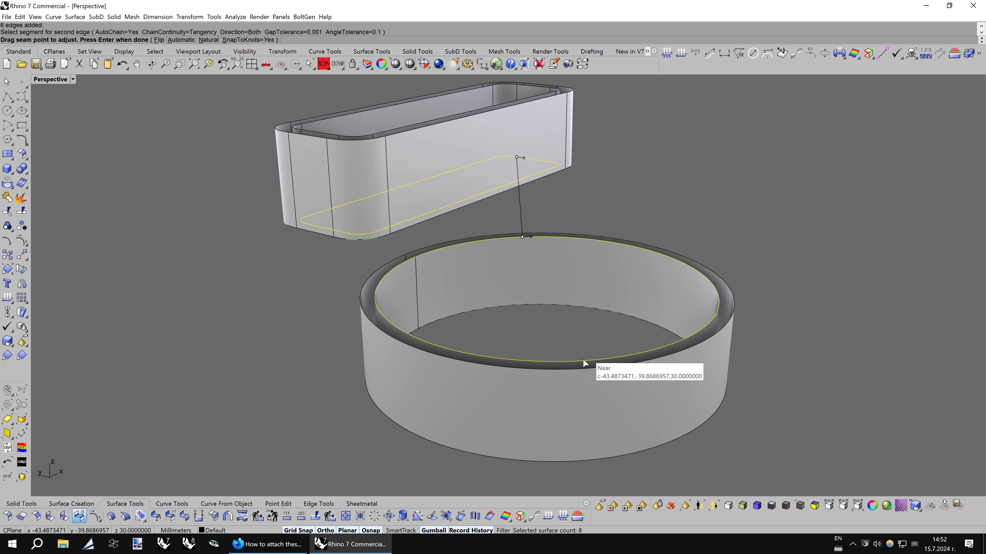
{"action": "mouse_move", "coordinate": [585, 345]}
{"action": "right_mouse_down"}
{"action": "mouse_move", "coordinate": [612, 288]}
{"action": "mouse_move", "coordinate": [551, 234]}
{"action": "mouse_move", "coordinate": [518, 177]}
{"action": "right_mouse_up"}
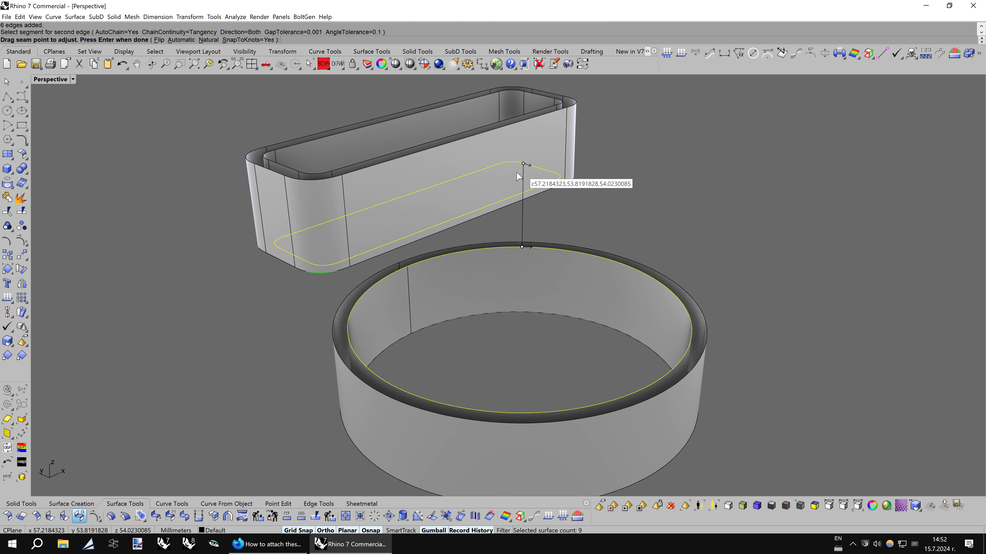
{"action": "left_click_drag", "start_coordinate": [523, 164], "coordinate": [413, 192]}
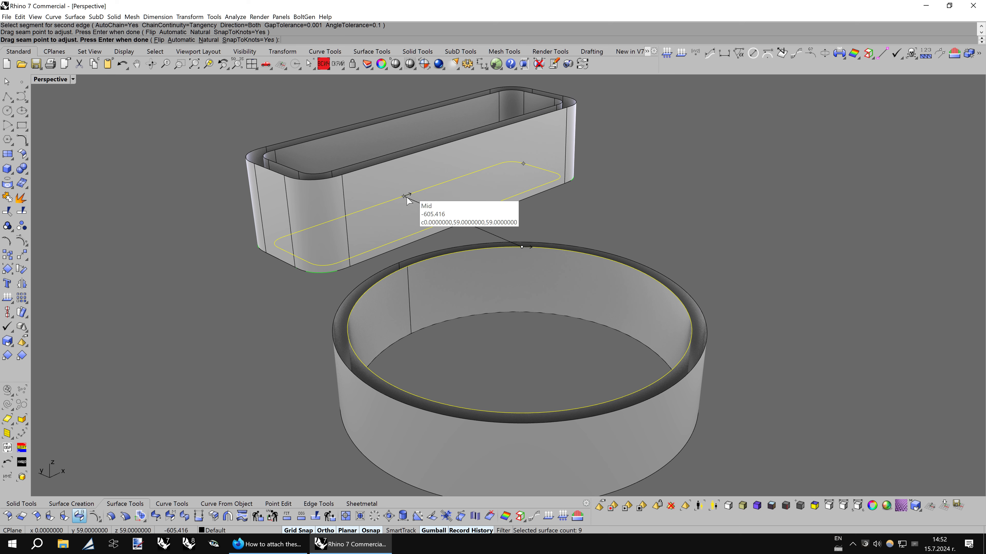
{"action": "left_click_drag", "start_coordinate": [522, 247], "coordinate": [417, 264]}
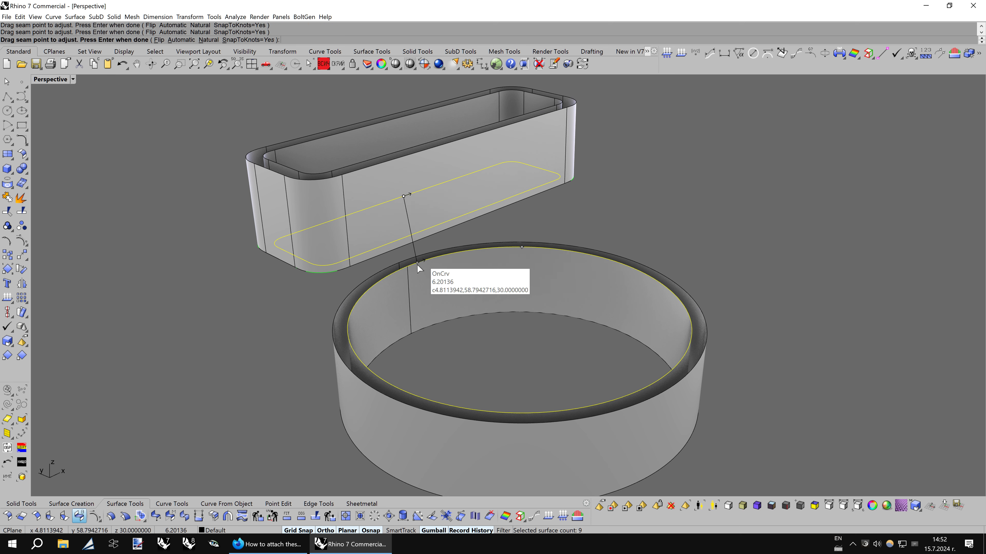
{"action": "key", "text": "Left"}
{"action": "key", "text": "Left"}
{"action": "key", "text": "Left"}
{"action": "key", "text": "Down"}
{"action": "key", "text": "Down"}
{"action": "key", "text": "Left"}
{"action": "key", "text": "Left"}
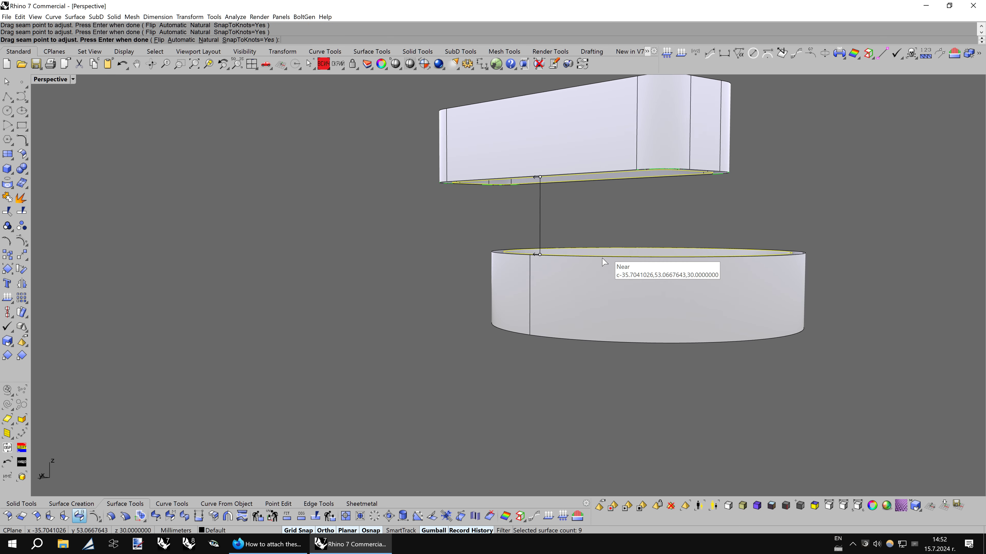
{"action": "key", "text": "Down"}
{"action": "key", "text": "Up"}
{"action": "key", "text": "Up"}
{"action": "key", "text": "Left"}
{"action": "key", "text": "Left"}
{"action": "key", "text": "Left"}
{"action": "key", "text": "Left"}
- Enable planar sections for the blend and define the section direction line
{"action": "key", "text": "Return"}
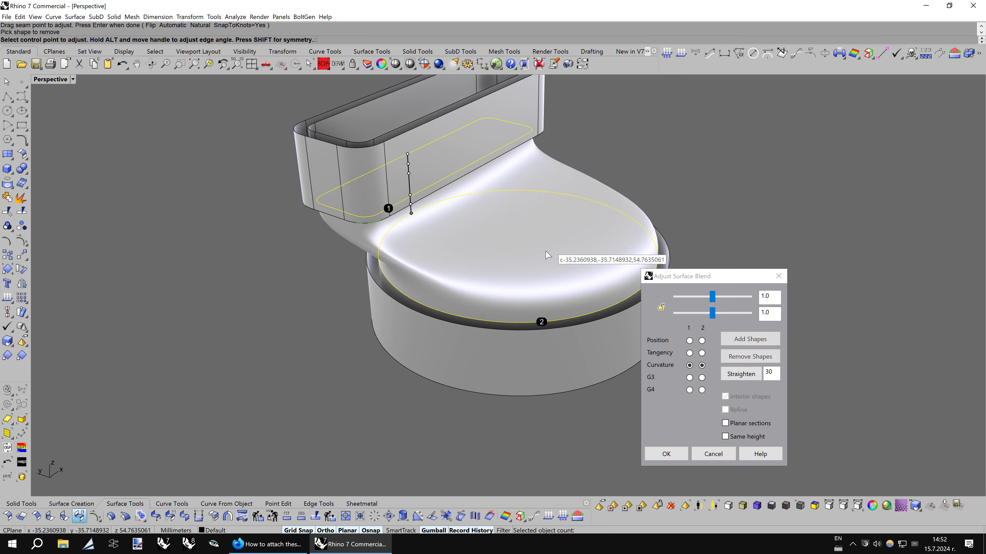
{"action": "key", "text": "Down"}
{"action": "key", "text": "Down"}
{"action": "key", "text": "Up"}
{"action": "key", "text": "Up"}
{"action": "key", "text": "Left"}
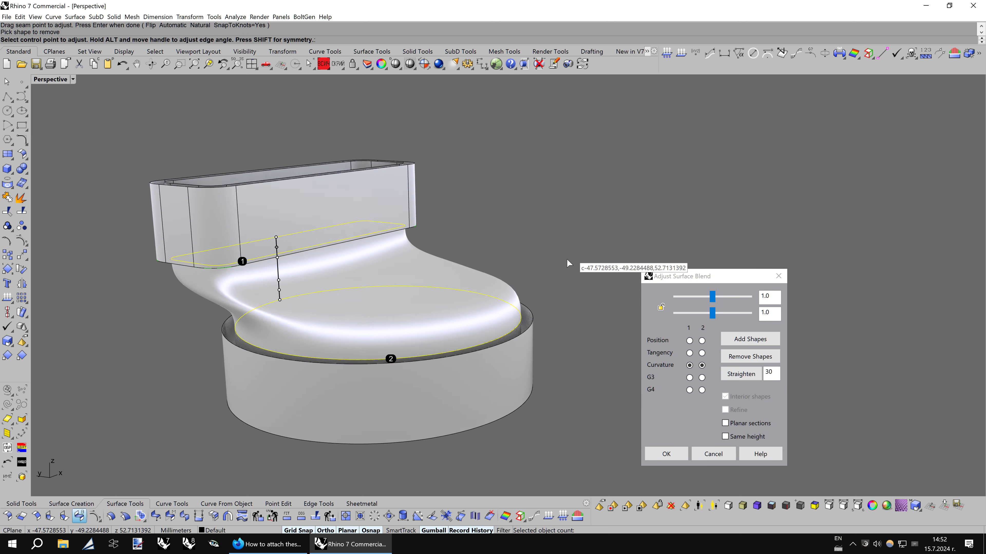
{"action": "key", "text": "Left"}
{"action": "key", "text": "Left"}
{"action": "key", "text": "Up"}
{"action": "key", "text": "Up"}
{"action": "key", "text": "Up"}
{"action": "key", "text": "Down"}
{"action": "key", "text": "Down"}
{"action": "key", "text": "Left"}
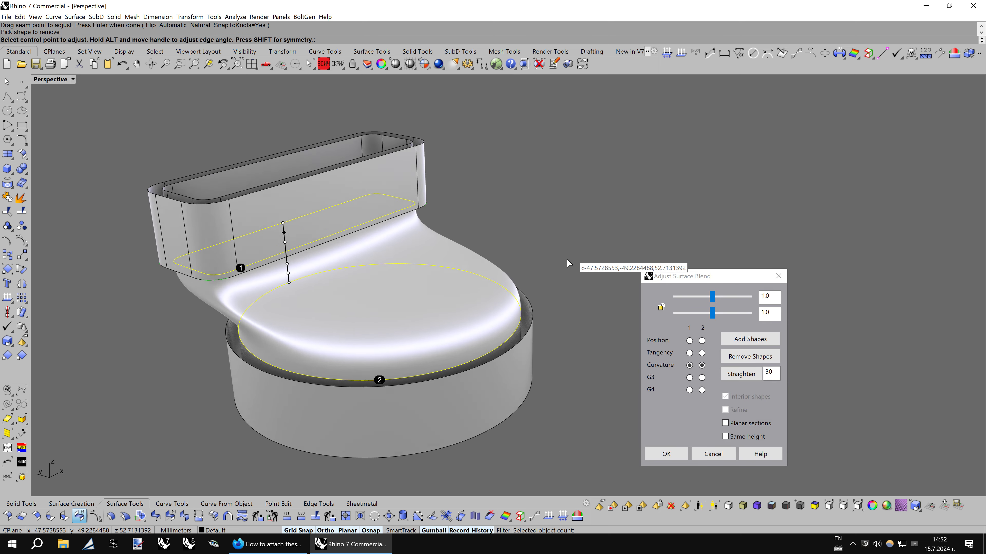
{"action": "key", "text": "Left"}
{"action": "key", "text": "Down"}
{"action": "key", "text": "Down"}
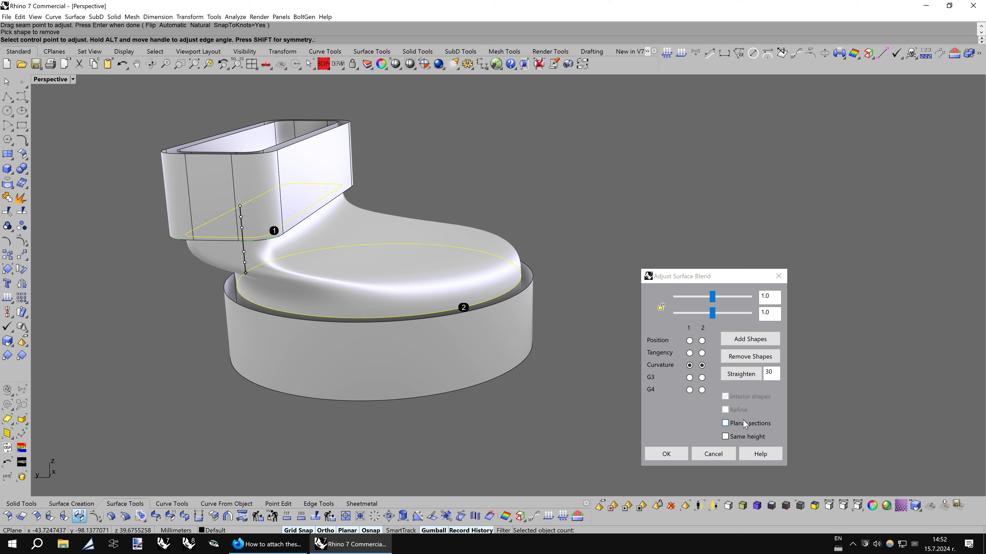
{"action": "left_click", "coordinate": [745, 424]}
{"action": "key", "text": "Up"}
{"action": "key", "text": "Up"}
{"action": "key", "text": "Left"}
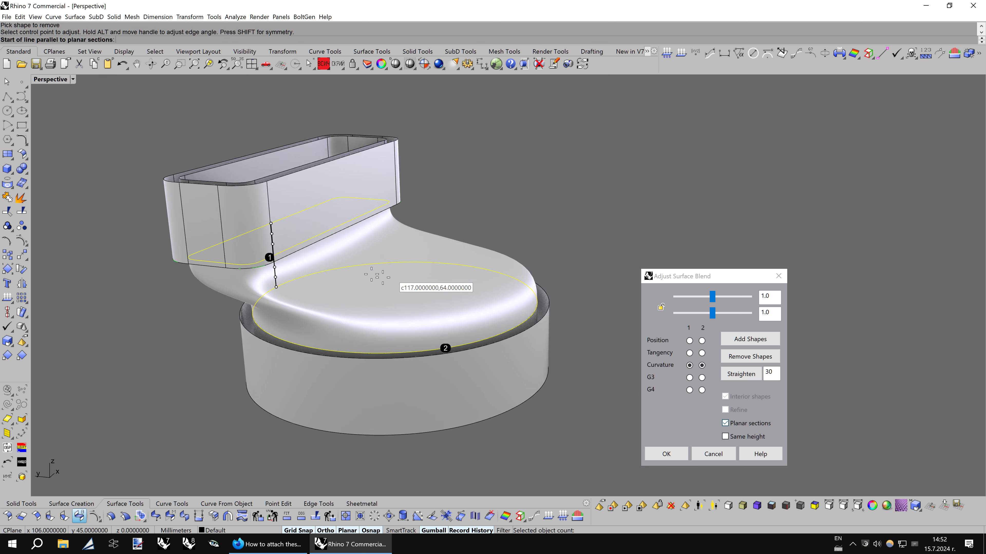
{"action": "left_click", "coordinate": [243, 244]}
{"action": "left_click", "coordinate": [232, 218]}
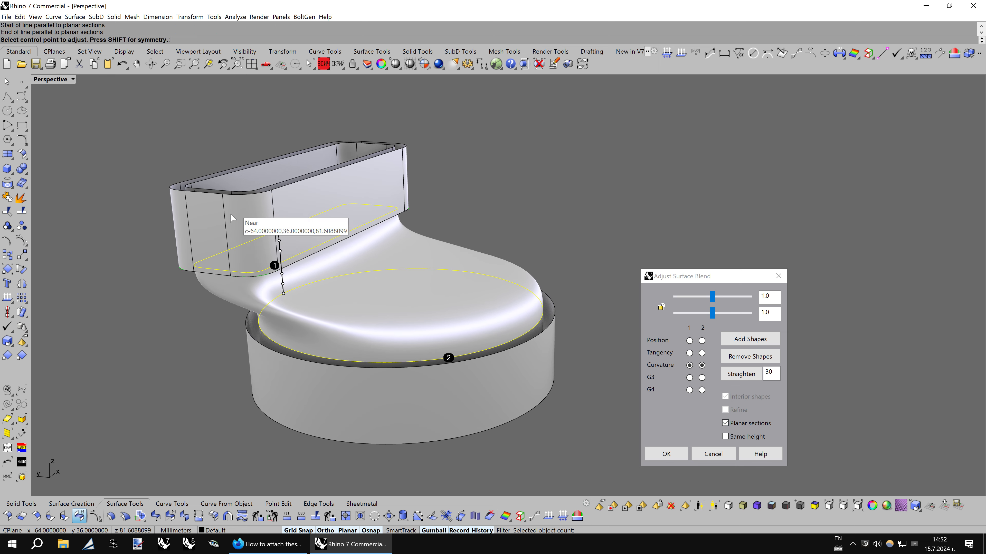
- Set both the rim side and the ring side of the blend to Tangency
{"action": "key", "text": "Down"}
{"action": "key", "text": "Down"}
{"action": "key", "text": "Down"}
{"action": "key", "text": "Left"}
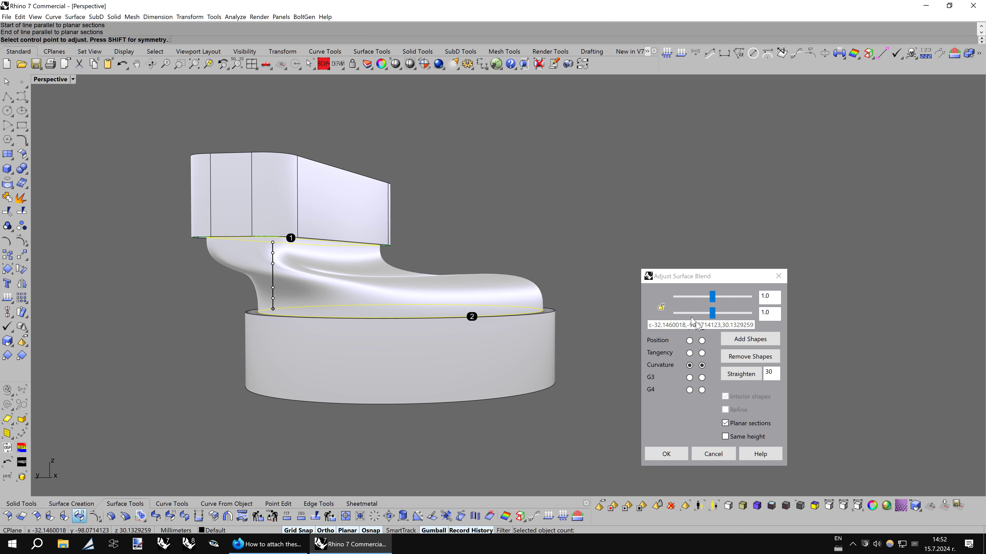
{"action": "left_click", "coordinate": [689, 353]}
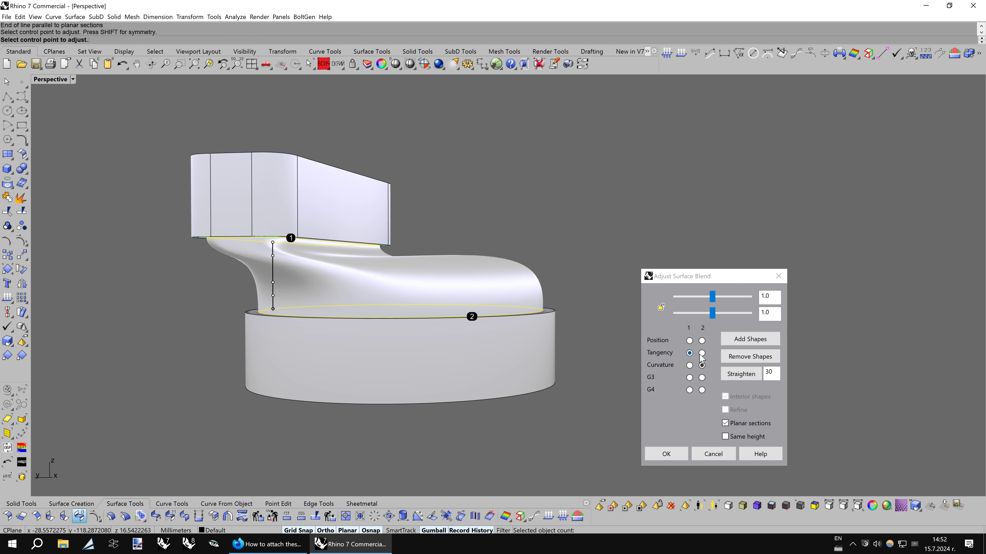
{"action": "left_click", "coordinate": [701, 353]}
{"action": "key", "text": "Left"}
{"action": "key", "text": "Left"}
{"action": "key", "text": "Left"}
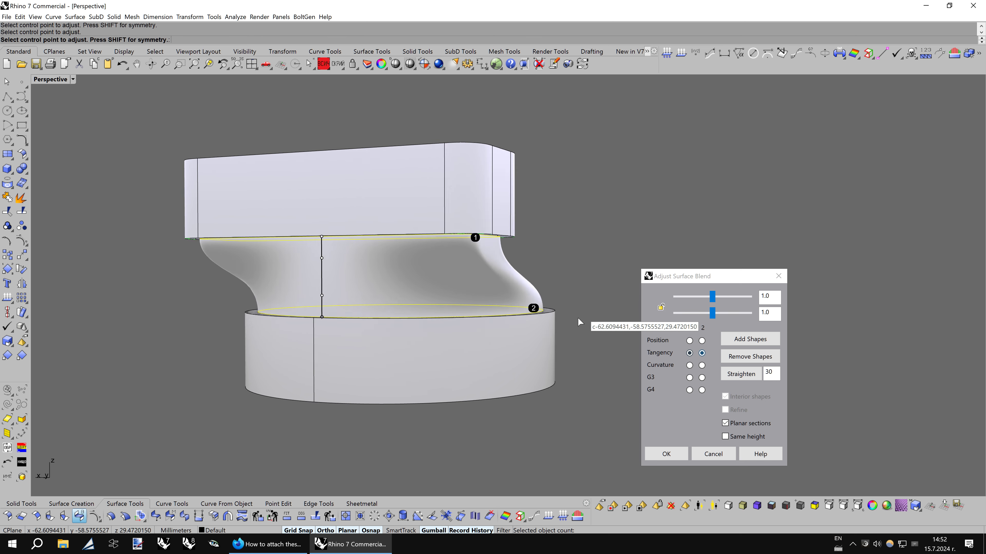
{"action": "key", "text": "Left"}
{"action": "key", "text": "Left"}
{"action": "key", "text": "Left"}
{"action": "key", "text": "Left"}
{"action": "key", "text": "Left"}
{"action": "key", "text": "Left"}
{"action": "key", "text": "Left"}
{"action": "key", "text": "Left"}
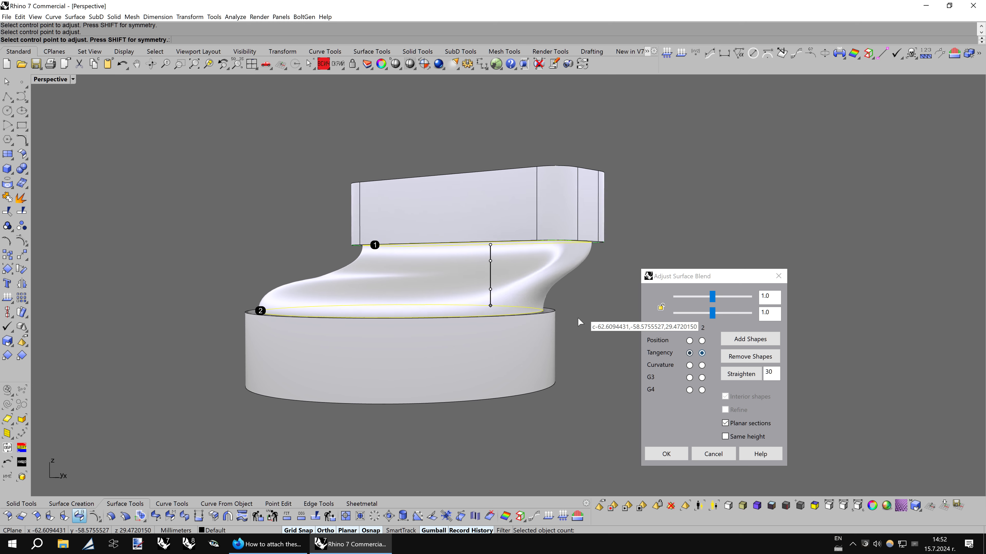
{"action": "key", "text": "Left"}
{"action": "key", "text": "Left"}
{"action": "key", "text": "Left"}
{"action": "key", "text": "Left"}
{"action": "key", "text": "Left"}
{"action": "key", "text": "Left"}
{"action": "key", "text": "Left"}
{"action": "key", "text": "Left"}
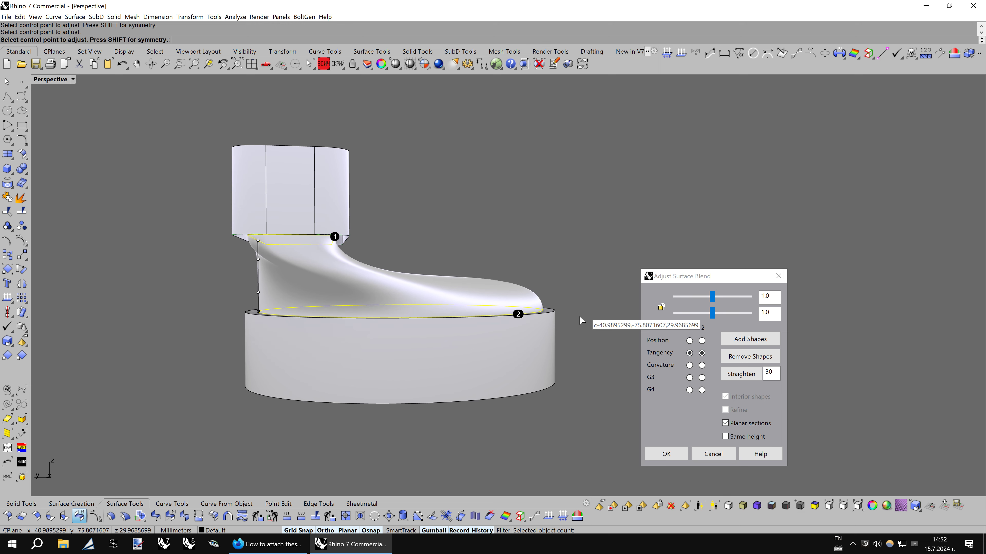
{"action": "key", "text": "Left"}
{"action": "key", "text": "Left"}
{"action": "key", "text": "Left"}
{"action": "key", "text": "Left"}
{"action": "key", "text": "Left"}
{"action": "key", "text": "Left"}
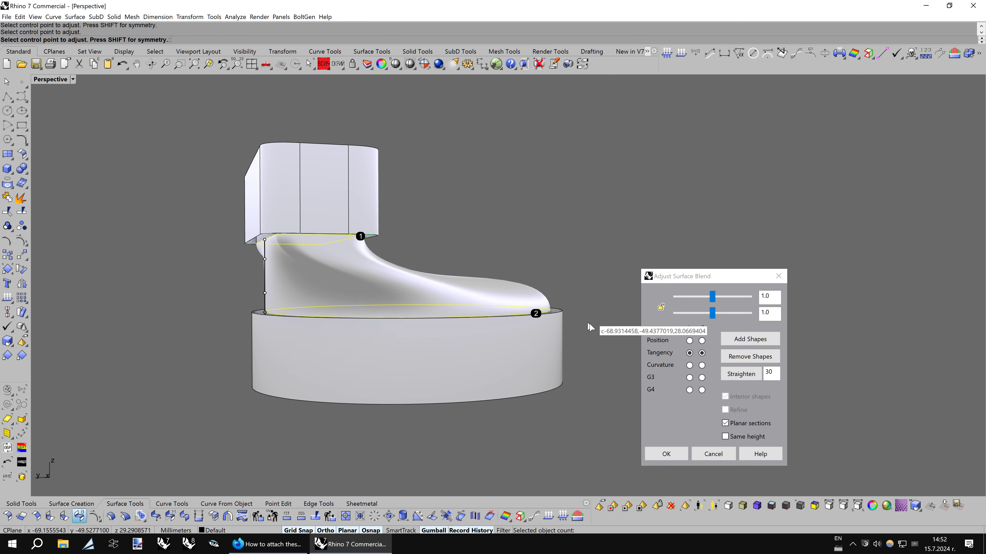
{"action": "key", "text": "Left"}
- Link the two bulge sliders and lower both to 0.737
{"action": "left_click", "coordinate": [662, 308]}
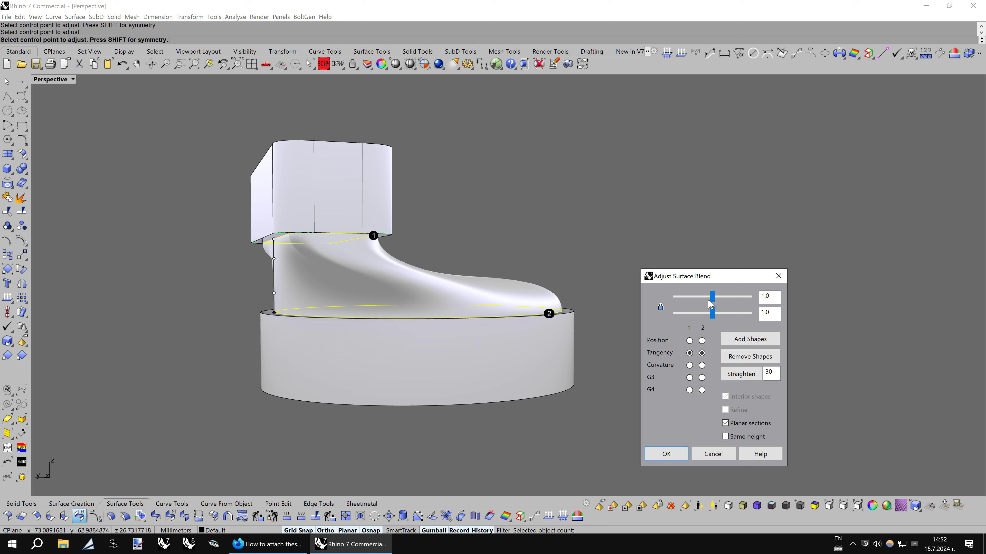
{"action": "left_click_drag", "start_coordinate": [712, 300], "coordinate": [695, 297]}
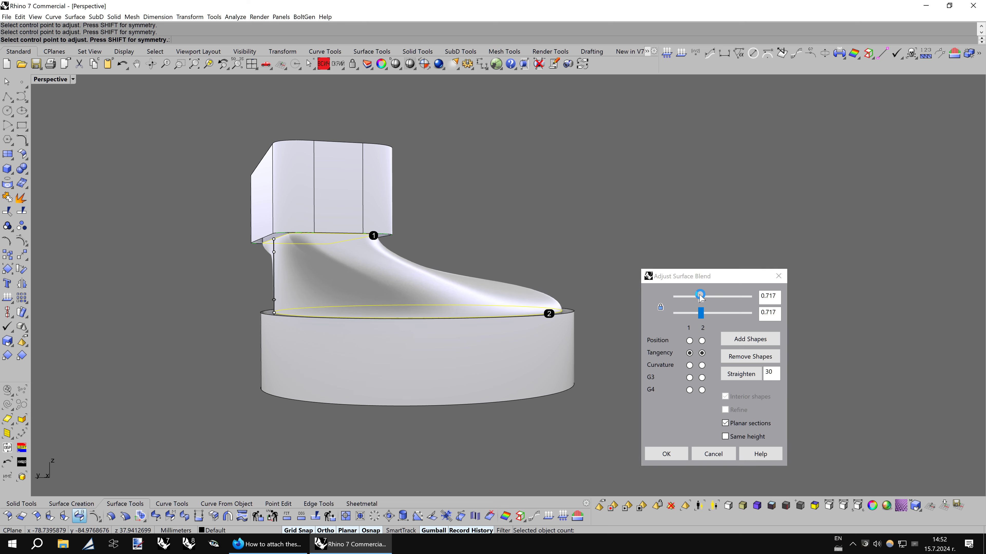
{"action": "key", "text": "Right"}
{"action": "key", "text": "Right"}
{"action": "key", "text": "Right"}
{"action": "key", "text": "Right"}
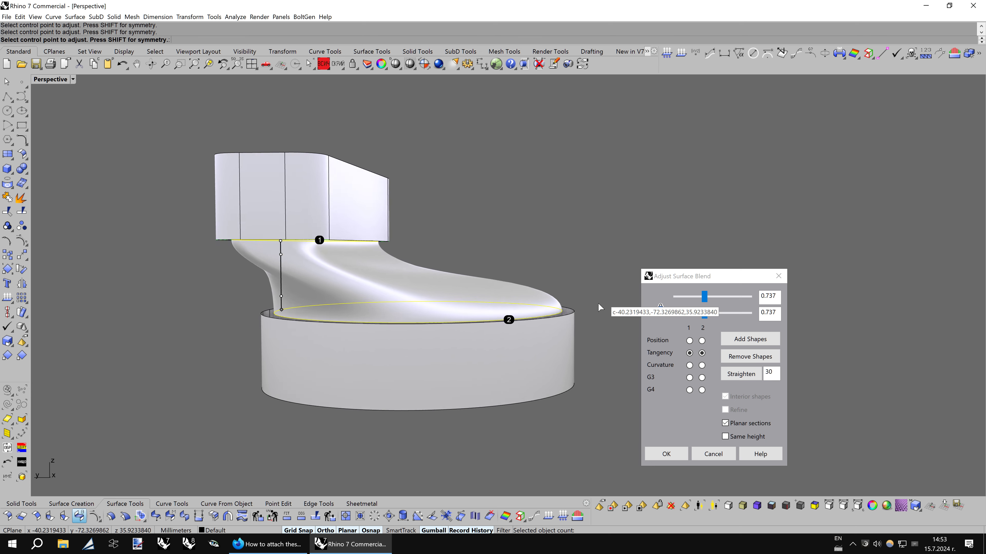
{"action": "key", "text": "Right"}
{"action": "key", "text": "Right"}
{"action": "key", "text": "Right"}
{"action": "key", "text": "Right"}
{"action": "key", "text": "Right"}
{"action": "key", "text": "Right"}
{"action": "key", "text": "Right"}
{"action": "key", "text": "Right"}
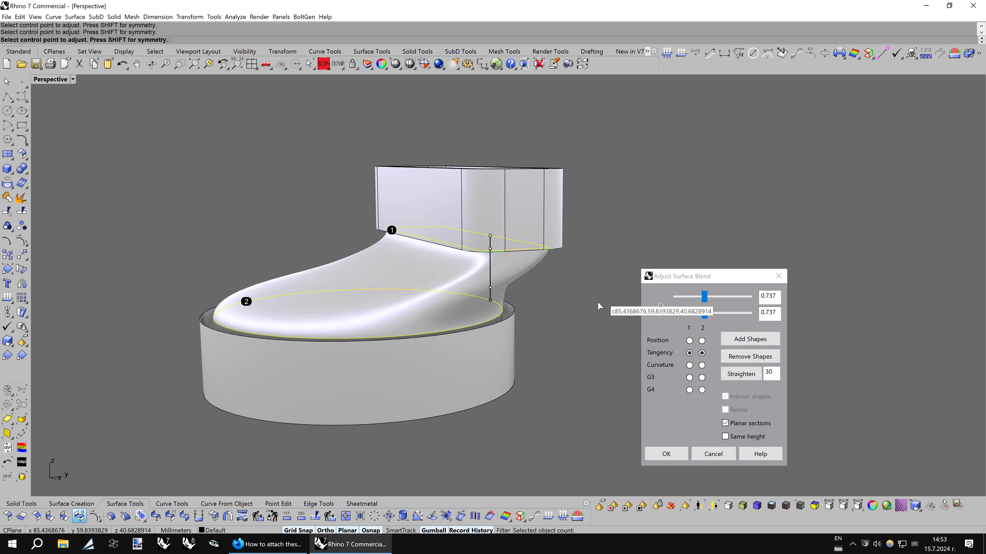
{"action": "key", "text": "Right"}
{"action": "key", "text": "Right"}
{"action": "key", "text": "Right"}
{"action": "key", "text": "Right"}
{"action": "key", "text": "Right"}
{"action": "key", "text": "Right"}
{"action": "key", "text": "Right"}
{"action": "key", "text": "Right"}
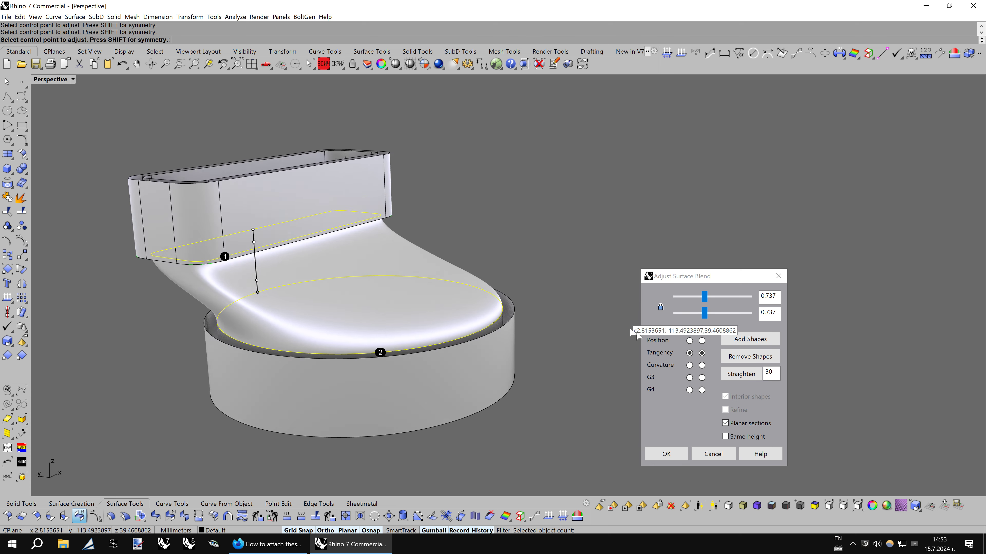
{"action": "key", "text": "Right"}
{"action": "key", "text": "Right"}
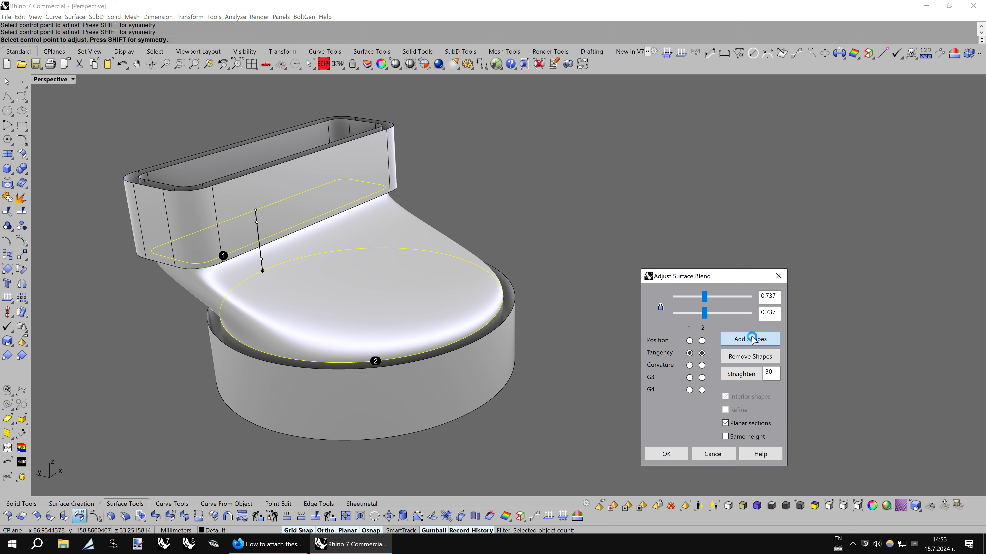
- Add a shape line from the rim edge midpoint down to the ring's front edge
{"action": "left_click", "coordinate": [750, 339]}
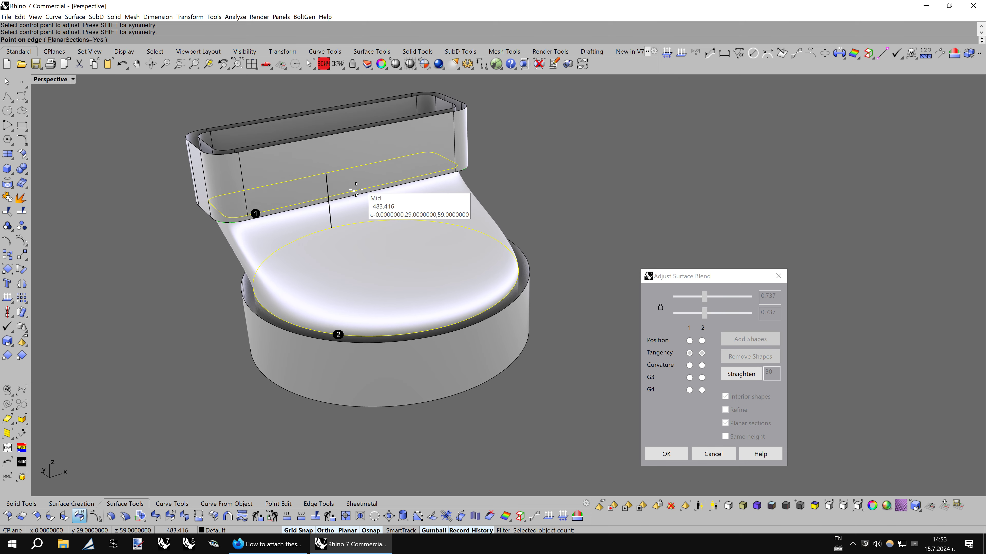
{"action": "left_click", "coordinate": [356, 190]}
{"action": "key", "text": "Right"}
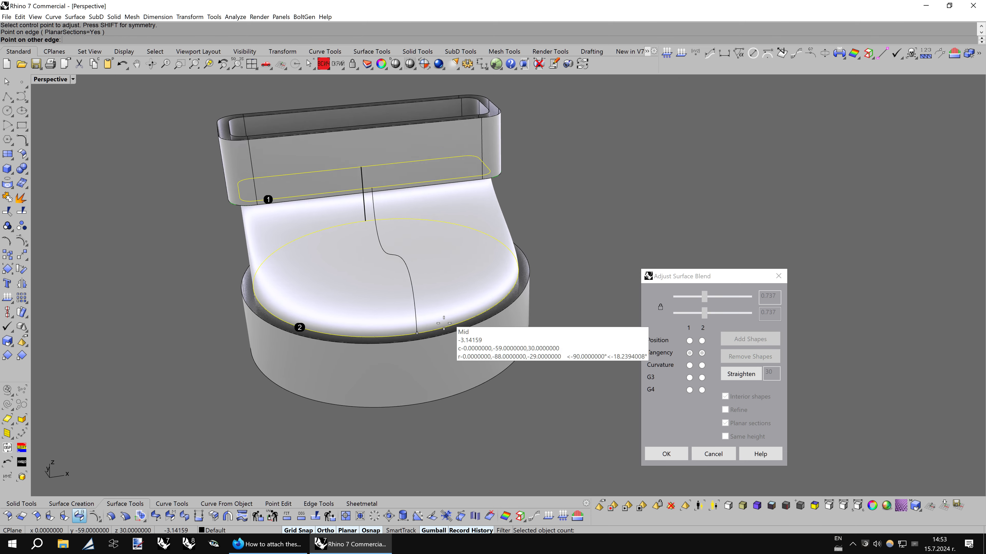
{"action": "key", "text": "Down"}
{"action": "key", "text": "Down"}
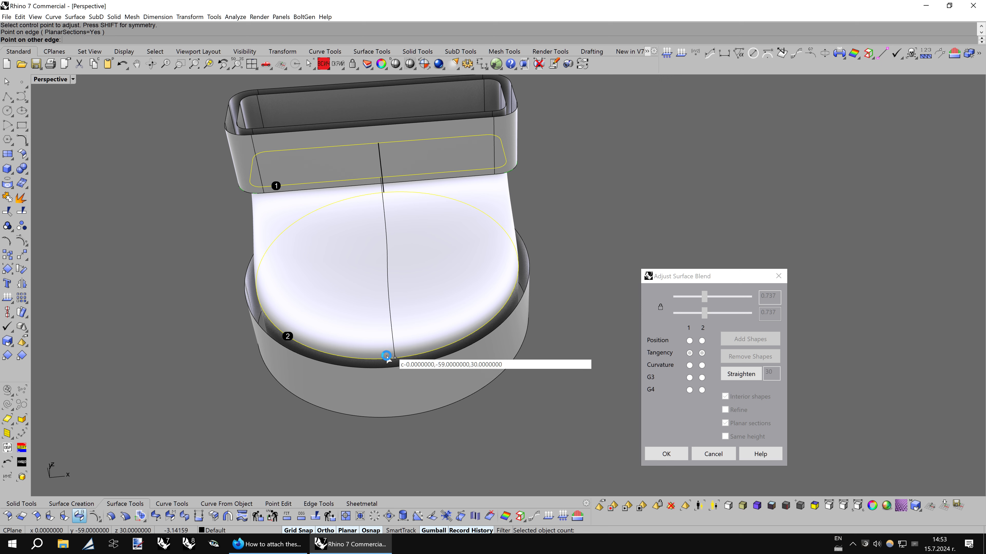
{"action": "left_click", "coordinate": [393, 356]}
{"action": "key", "text": "Left"}
{"action": "key", "text": "Left"}
{"action": "key", "text": "Left"}
{"action": "key", "text": "Left"}
{"action": "key", "text": "Left"}
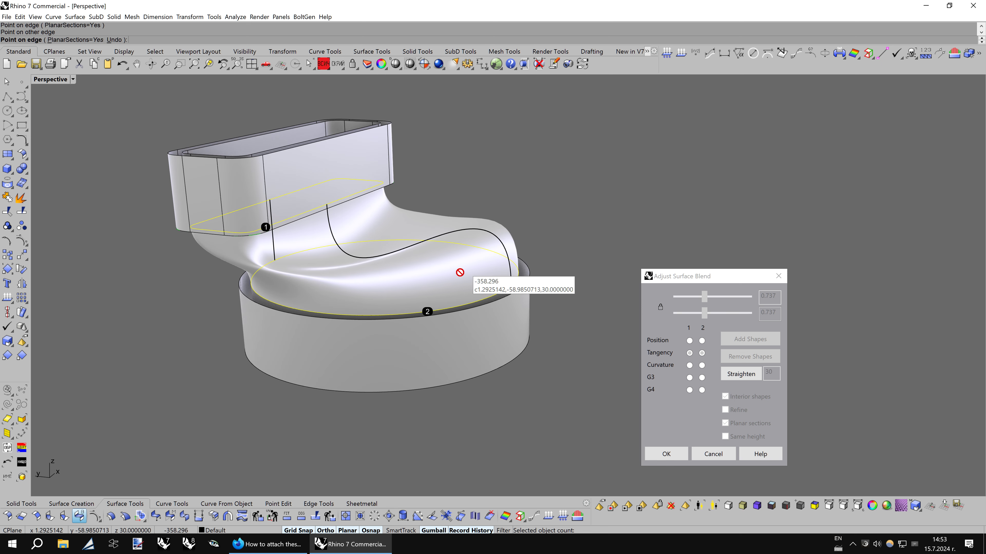
{"action": "key", "text": "Return"}
{"action": "key", "text": "Up"}
{"action": "key", "text": "Up"}
{"action": "key", "text": "Up"}
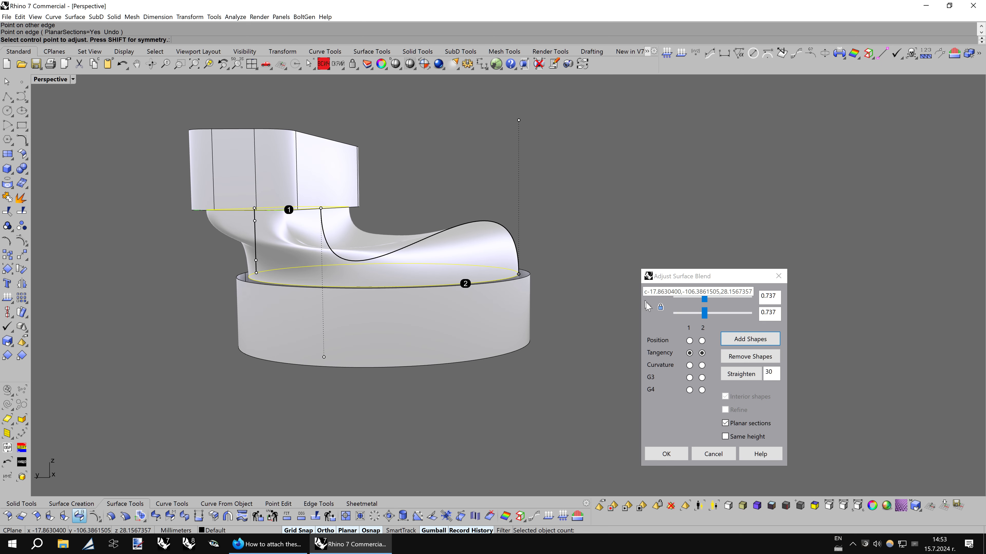
- Toggle Same height, raise the linked bulge to 2.0, then lower both to 0.25
{"action": "left_click", "coordinate": [724, 436]}
{"action": "key", "text": "Left"}
{"action": "key", "text": "Left"}
{"action": "key", "text": "Left"}
{"action": "key", "text": "Left"}
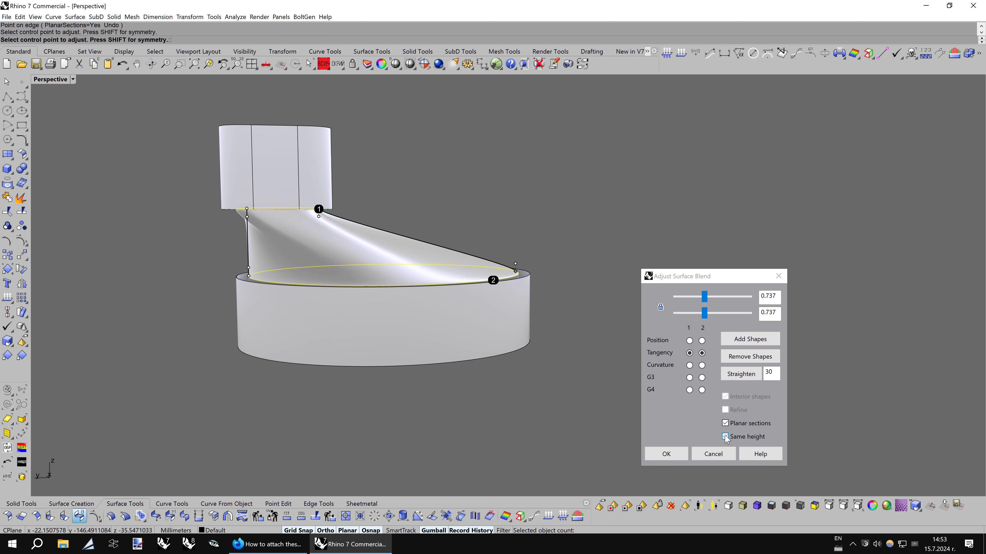
{"action": "key", "text": "Left"}
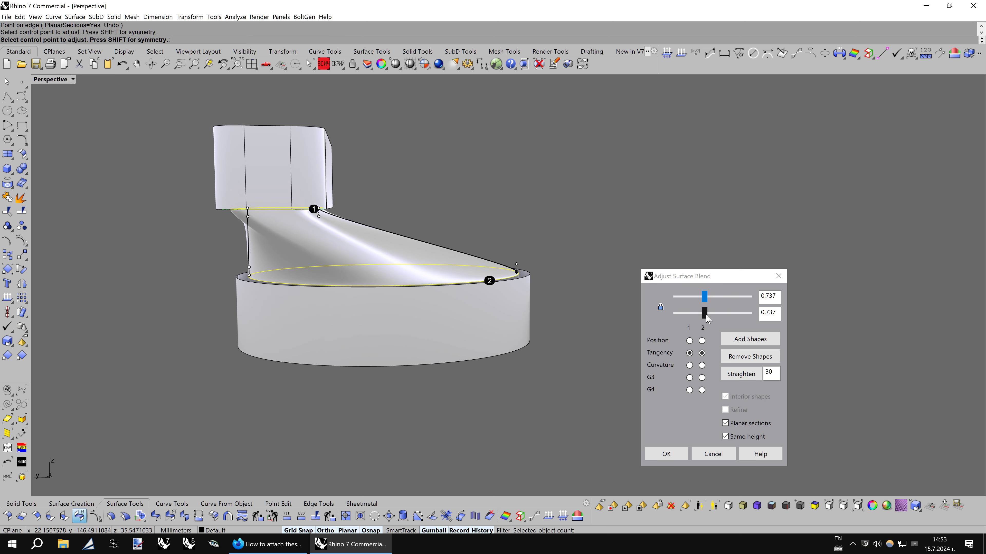
{"action": "mouse_move", "coordinate": [705, 317]}
{"action": "left_mouse_down"}
{"action": "mouse_move", "coordinate": [742, 323]}
{"action": "mouse_move", "coordinate": [733, 322]}
{"action": "left_mouse_up"}
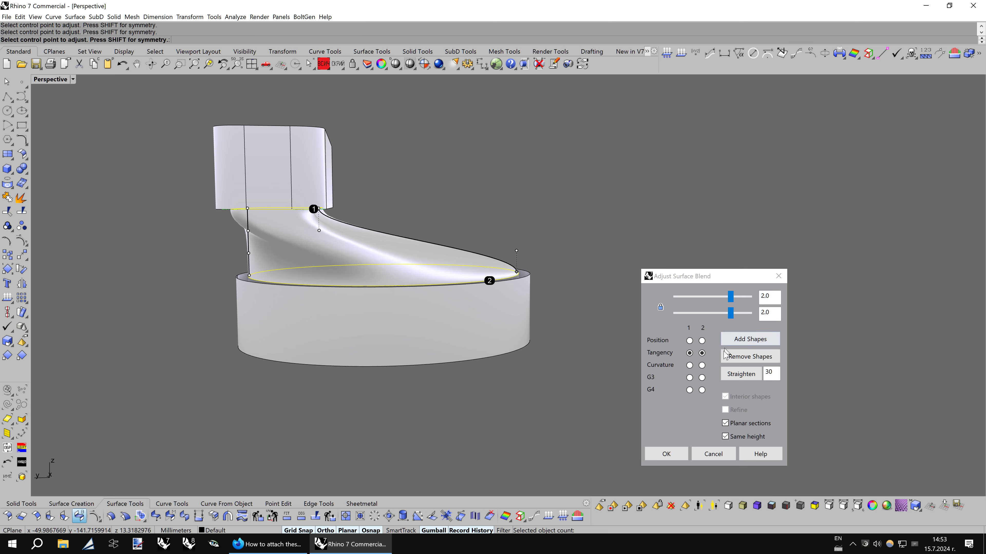
{"action": "left_click", "coordinate": [725, 436]}
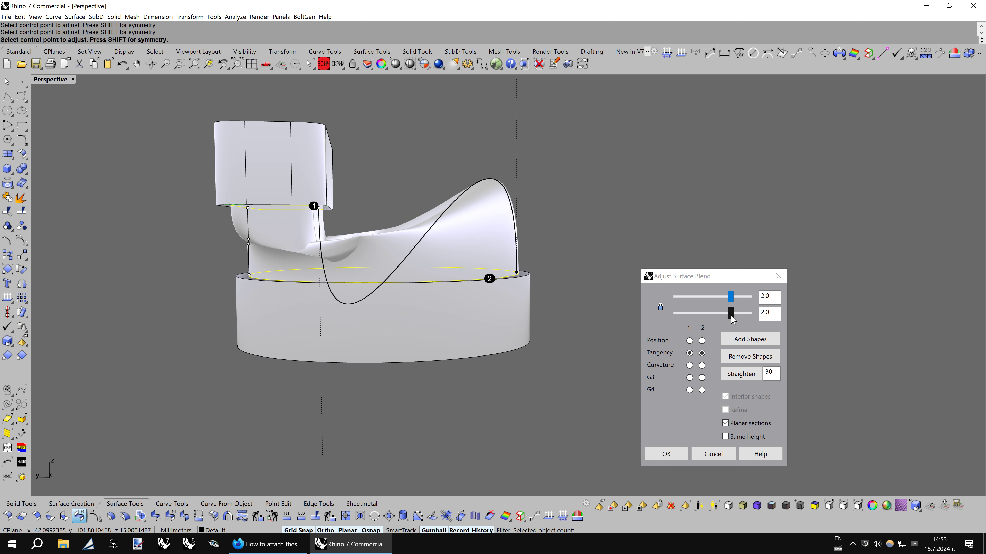
{"action": "left_click_drag", "start_coordinate": [730, 313], "coordinate": [693, 313]}
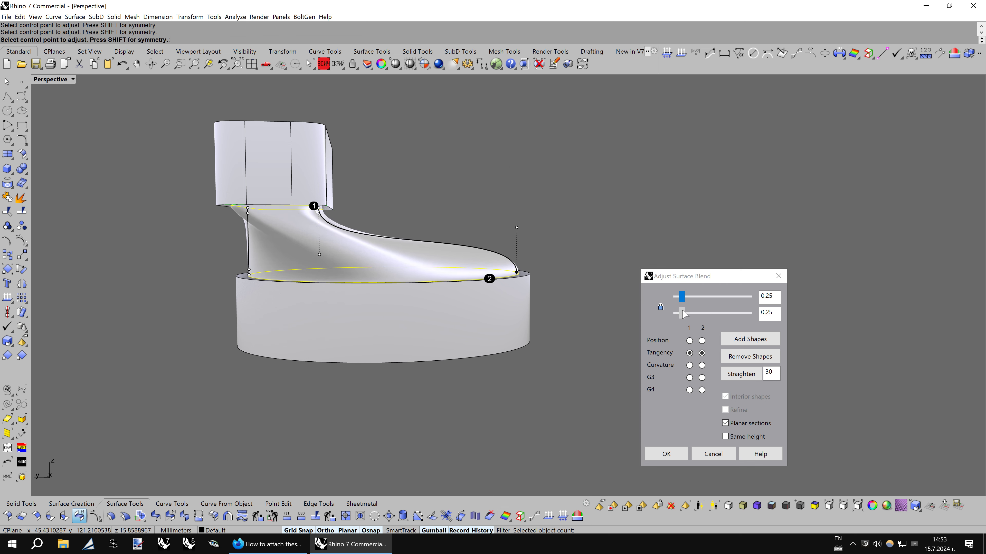
- Reshape the blend by repositioning two shape control points, pulling the second one lower
{"action": "scroll", "coordinate": [386, 282], "scroll_direction": "up", "scroll_amount": 1}
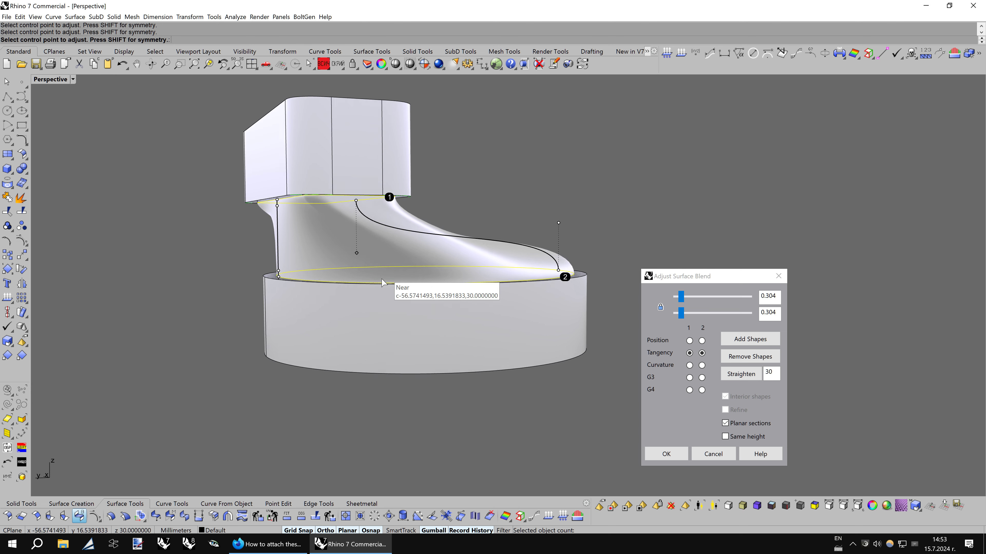
{"action": "scroll", "coordinate": [321, 224], "scroll_direction": "up", "scroll_amount": 2}
{"action": "left_click", "coordinate": [292, 201]}
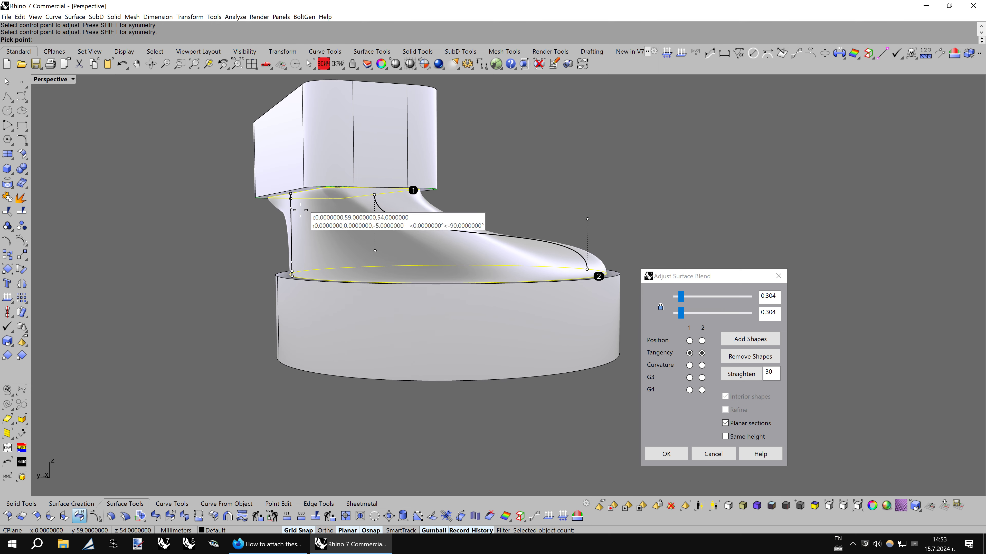
{"action": "left_click", "coordinate": [307, 216]}
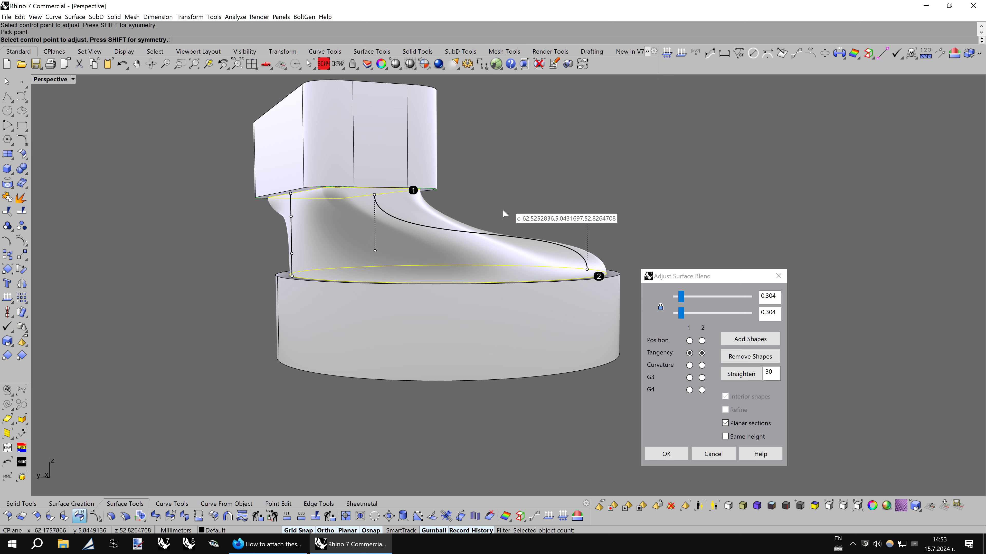
{"action": "key", "text": "Left"}
{"action": "key", "text": "Left"}
{"action": "key", "text": "Left"}
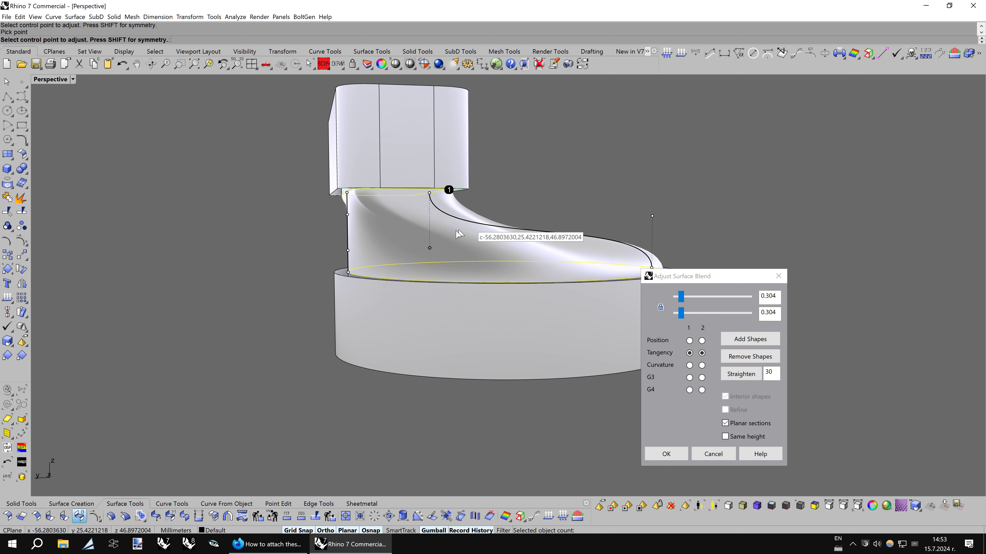
{"action": "left_click", "coordinate": [341, 267]}
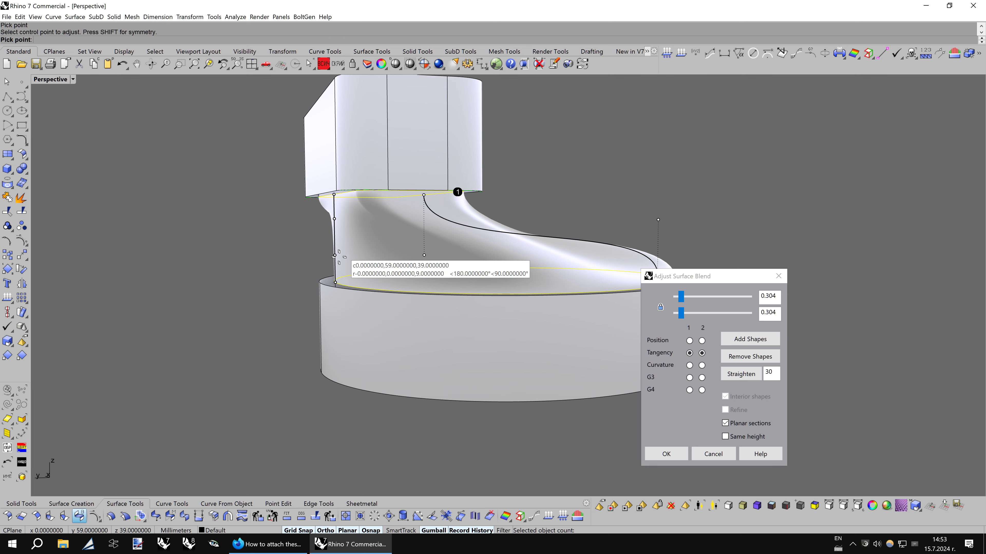
{"action": "left_click", "coordinate": [350, 266]}
{"action": "left_click_drag", "start_coordinate": [341, 226], "coordinate": [354, 251]}
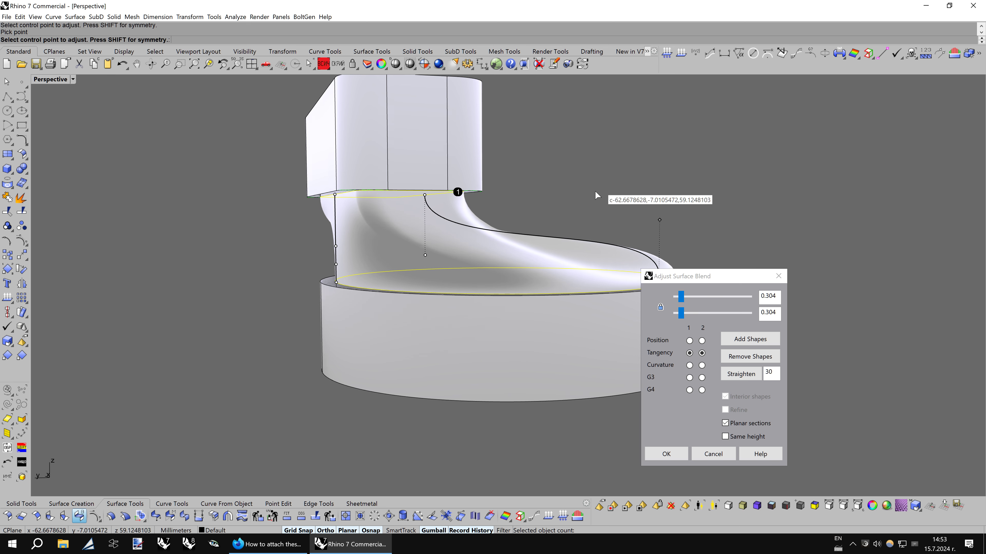
- Adjust the shape point at the blend's far end and raise its tangent point slightly
{"action": "mouse_move", "coordinate": [595, 191]}
{"action": "right_mouse_down"}
{"action": "mouse_move", "coordinate": [518, 235]}
{"action": "mouse_move", "coordinate": [446, 256]}
{"action": "right_mouse_up"}
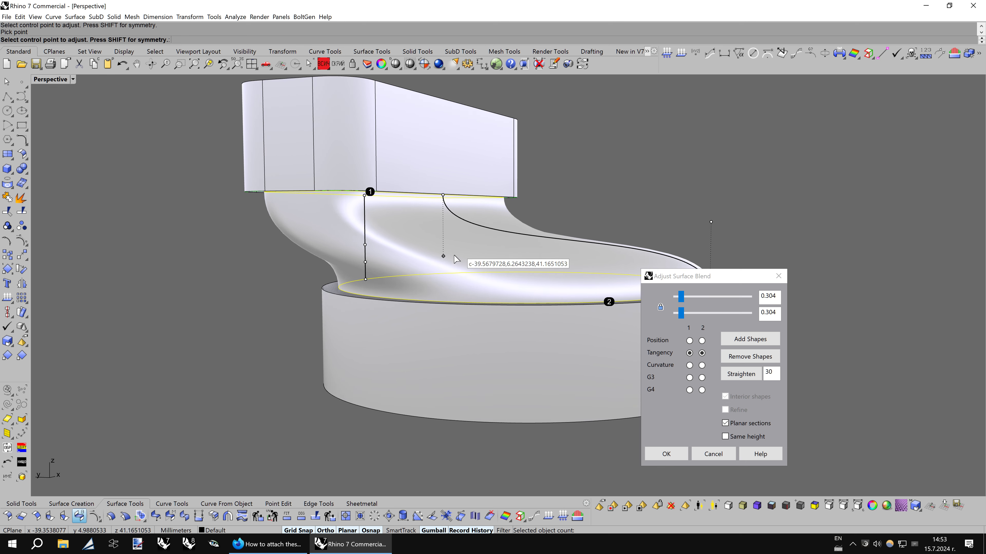
{"action": "left_click", "coordinate": [443, 255]}
{"action": "left_click", "coordinate": [429, 222]}
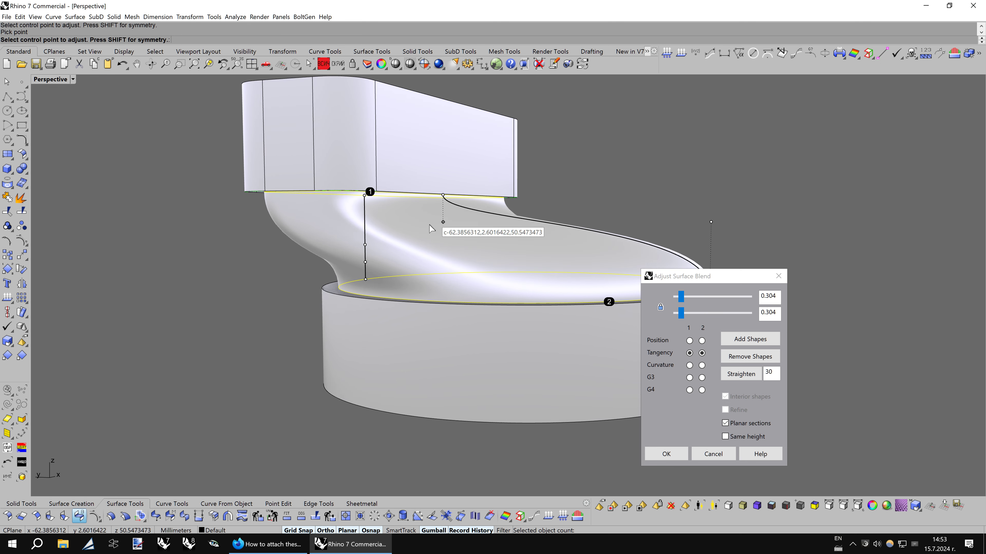
{"action": "right_click_drag", "start_coordinate": [505, 218], "coordinate": [564, 195]}
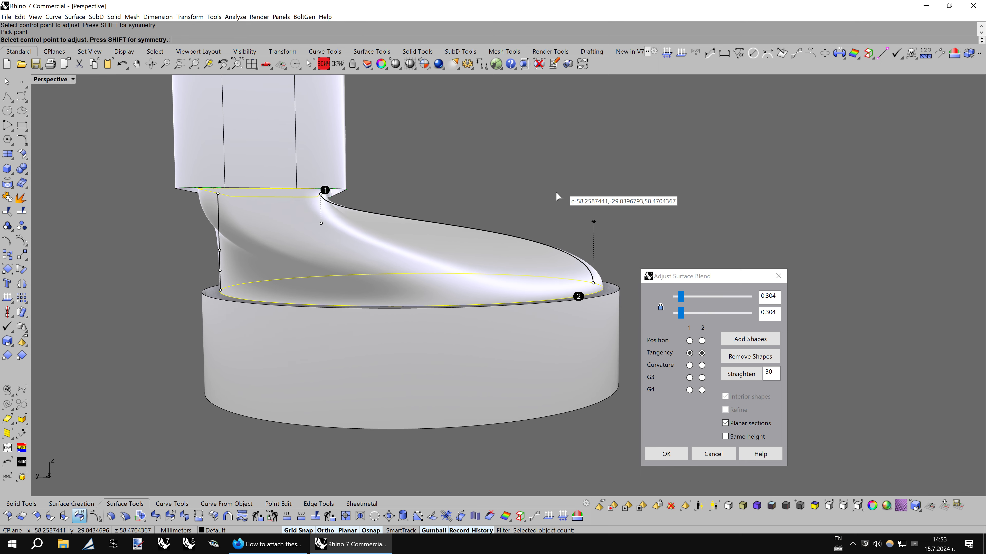
{"action": "right_click_drag", "start_coordinate": [555, 193], "coordinate": [400, 227]}
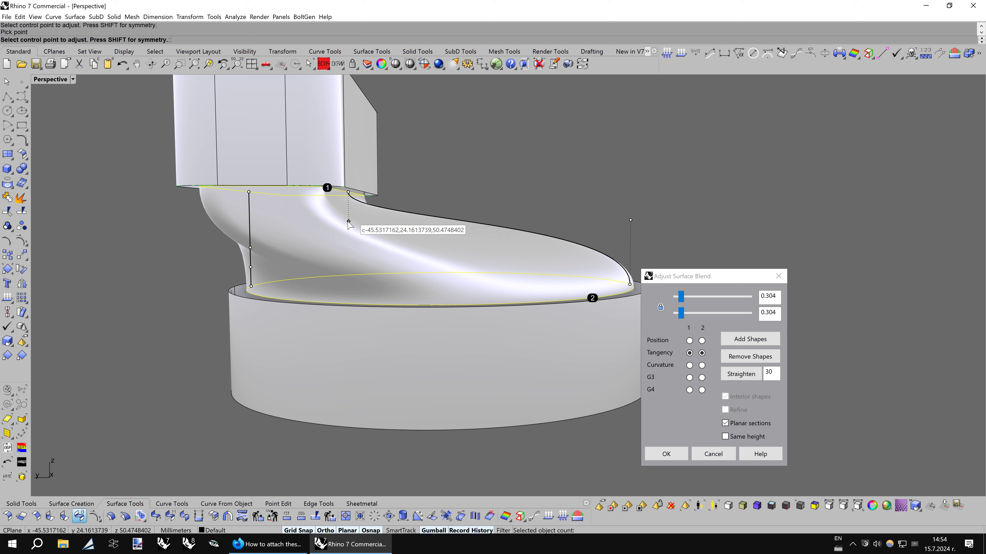
{"action": "left_click_drag", "start_coordinate": [349, 221], "coordinate": [351, 216]}
- Raise the shape point near the ring and accept the blend with bulge 0.304
{"action": "right_click_drag", "start_coordinate": [359, 225], "coordinate": [605, 230]}
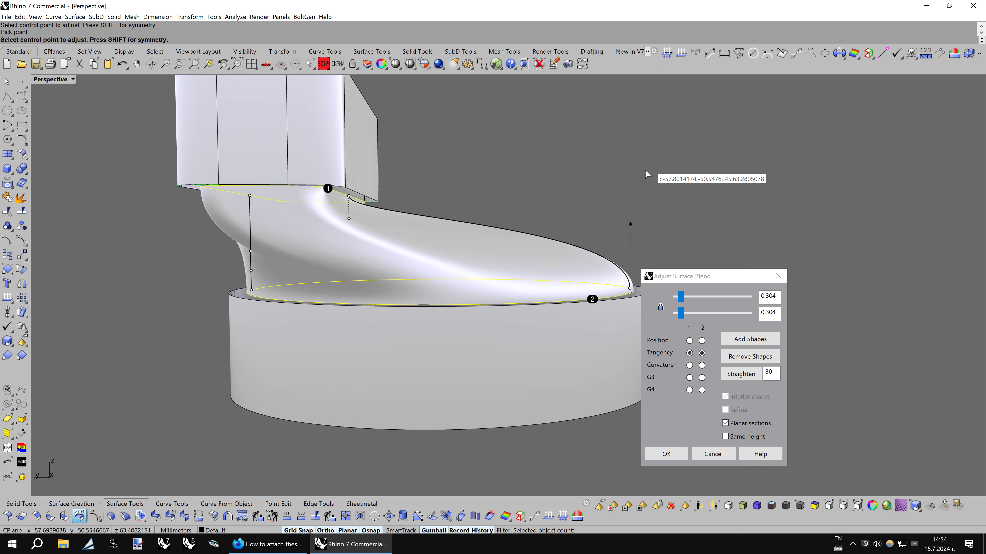
{"action": "left_click", "coordinate": [595, 232]}
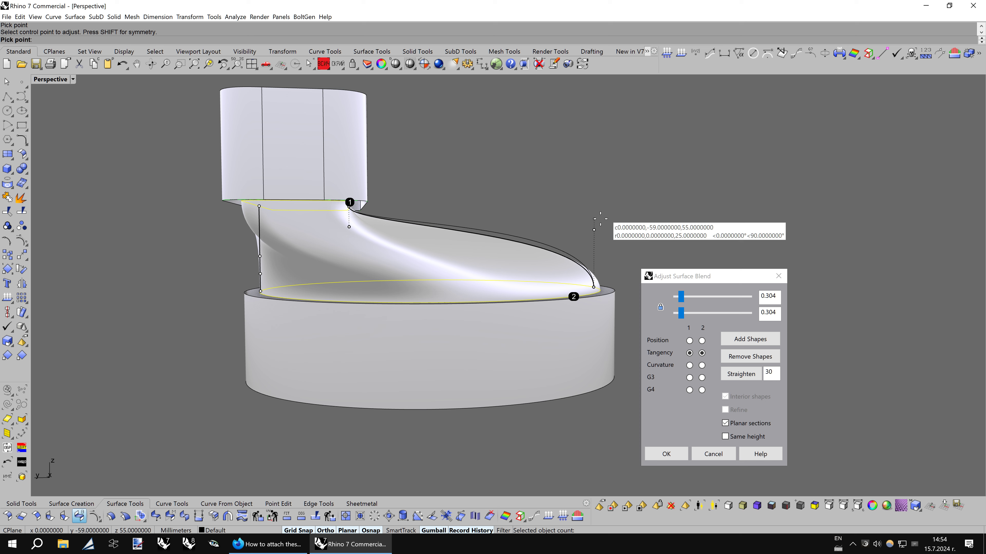
{"action": "left_click", "coordinate": [600, 216]}
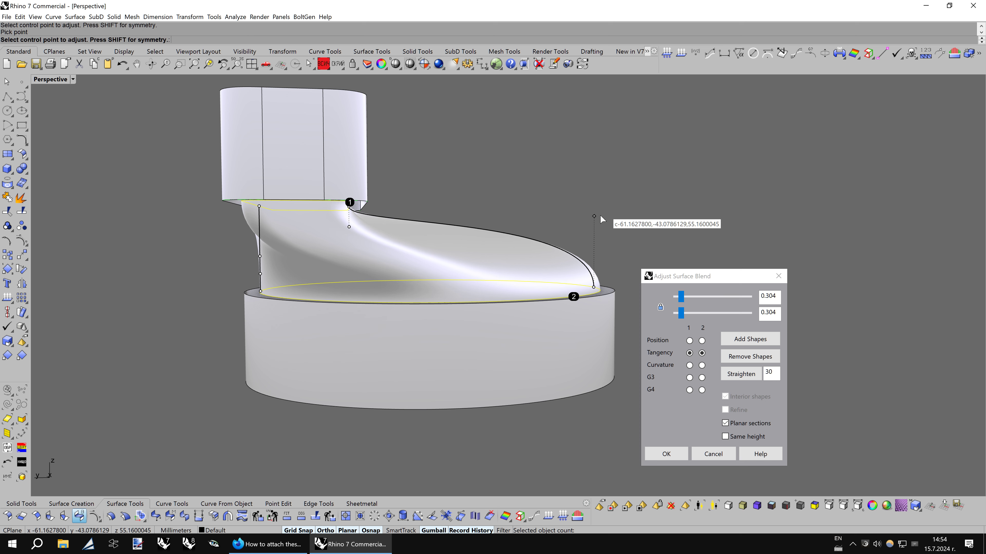
{"action": "key", "text": "Return"}
{"action": "mouse_move", "coordinate": [600, 221]}
{"action": "right_mouse_down"}
{"action": "mouse_move", "coordinate": [619, 229]}
{"action": "mouse_move", "coordinate": [569, 259]}
{"action": "mouse_move", "coordinate": [634, 257]}
{"action": "right_mouse_up"}
{"action": "left_click", "coordinate": [570, 258]}
- Preview the blend's control points briefly, then select the blend surface from above
{"action": "key", "text": "F10"}
{"action": "key", "text": "Down"}
{"action": "key", "text": "Down"}
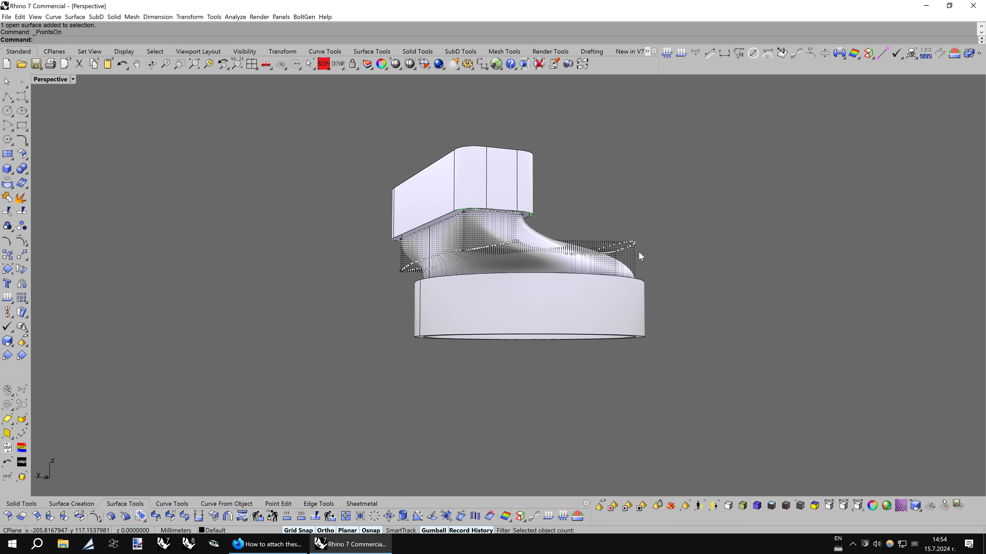
{"action": "key", "text": "Down"}
{"action": "key", "text": "Down"}
{"action": "key", "text": "Escape"}
{"action": "scroll", "coordinate": [640, 256], "scroll_direction": "up", "scroll_amount": 3}
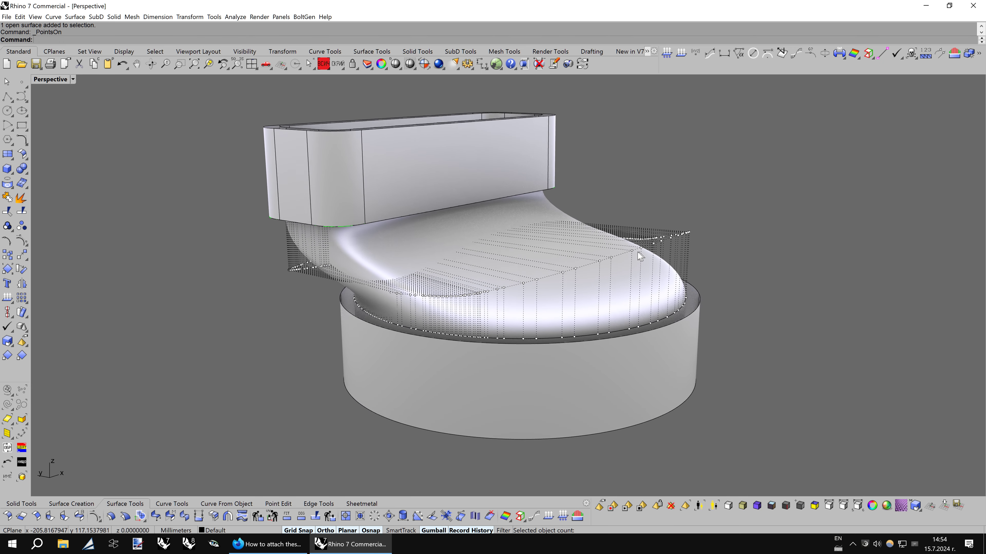
{"action": "mouse_move", "coordinate": [528, 274]}
{"action": "right_mouse_down"}
{"action": "mouse_move", "coordinate": [567, 308]}
{"action": "mouse_move", "coordinate": [522, 297]}
{"action": "mouse_move", "coordinate": [557, 273]}
{"action": "mouse_move", "coordinate": [696, 264]}
{"action": "mouse_move", "coordinate": [685, 260]}
{"action": "right_mouse_up"}
{"action": "left_click", "coordinate": [539, 282]}
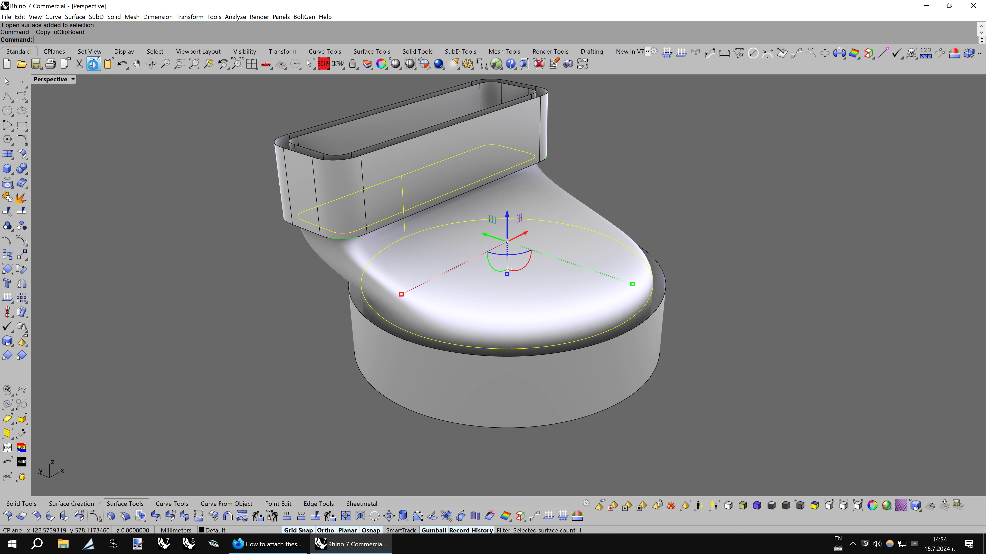
- Isolate the blend surface and turn on its 712 control points
{"action": "right_click_drag", "start_coordinate": [248, 250], "coordinate": [255, 246]}
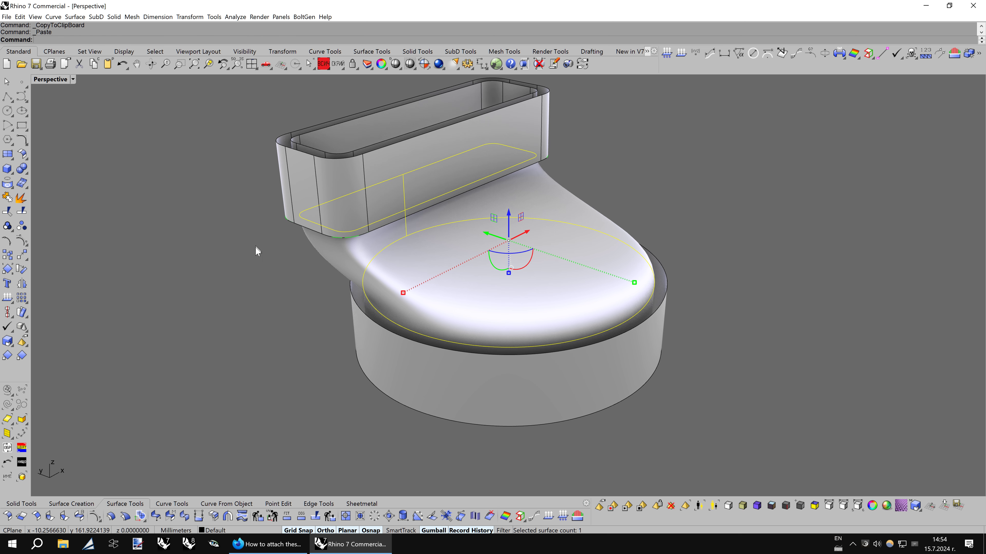
{"action": "middle_click", "coordinate": [259, 253]}
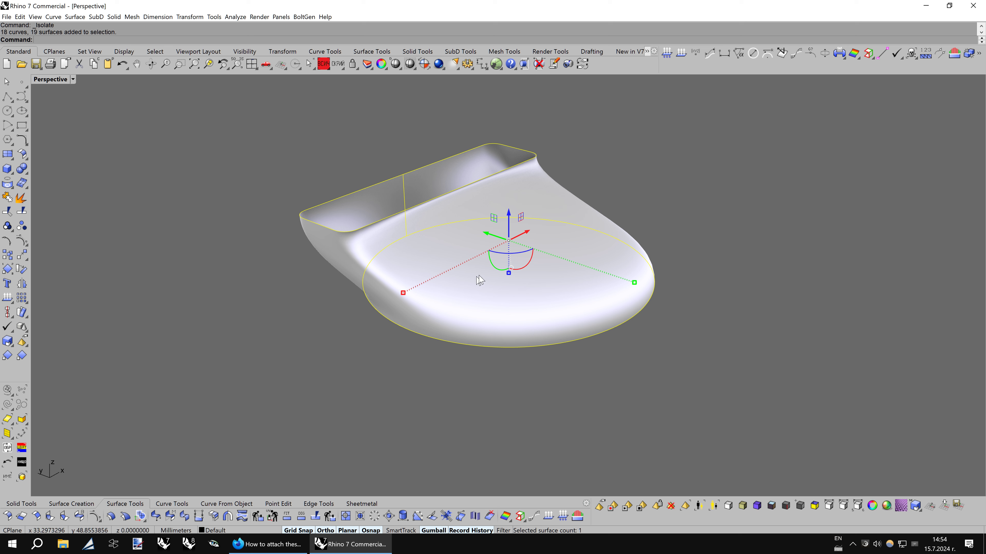
{"action": "key", "text": "F10"}
{"action": "key", "text": "Escape"}
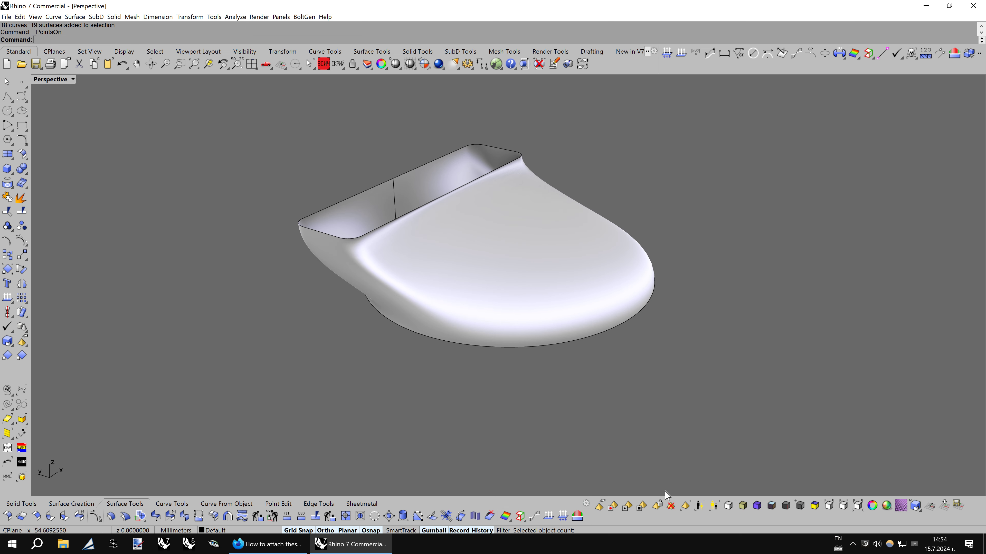
{"action": "left_click", "coordinate": [515, 286]}
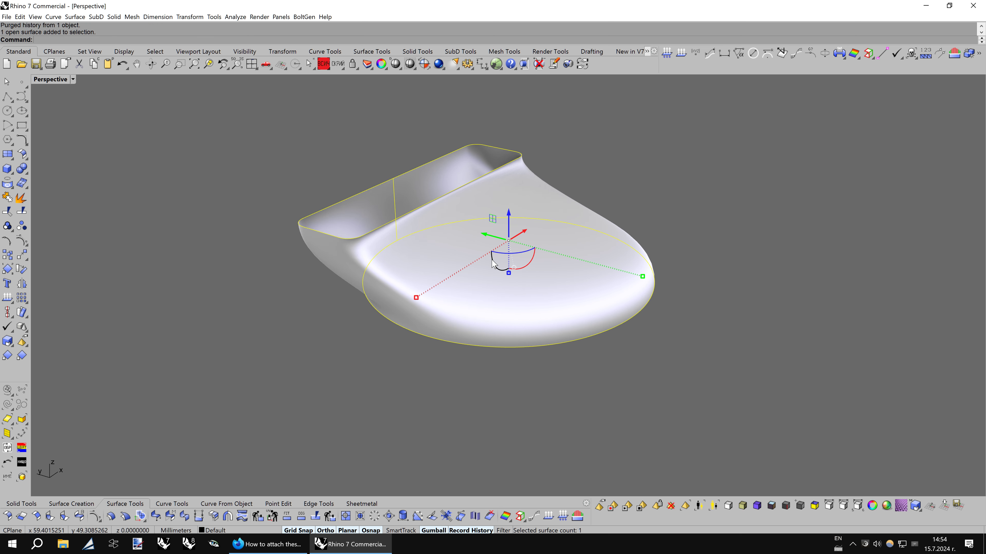
{"action": "key", "text": "F10"}
- Push all 712 blend points outward along N with MoveUVN, then unisolate the 37 hidden objects
{"action": "left_click_drag", "start_coordinate": [201, 100], "coordinate": [787, 404]}
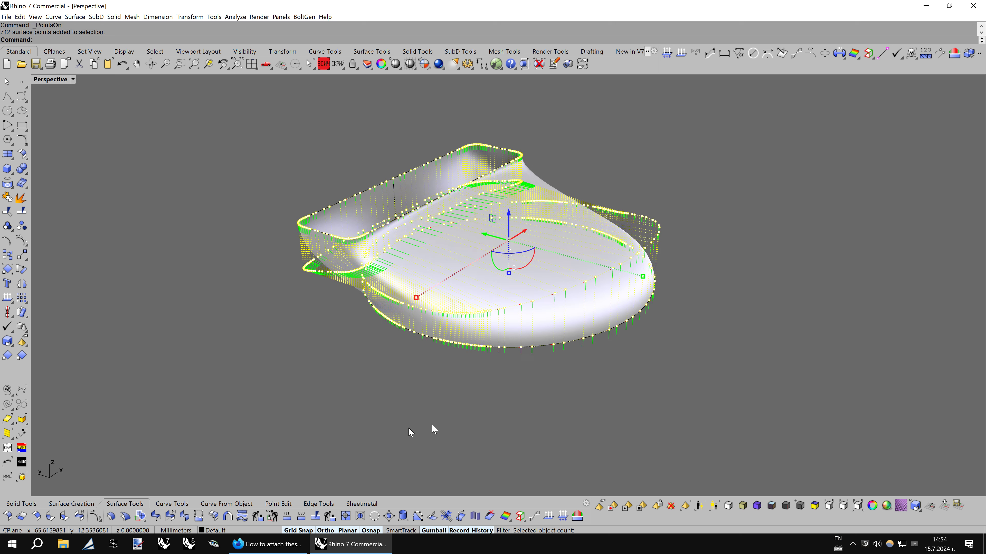
{"action": "left_click", "coordinate": [278, 504]}
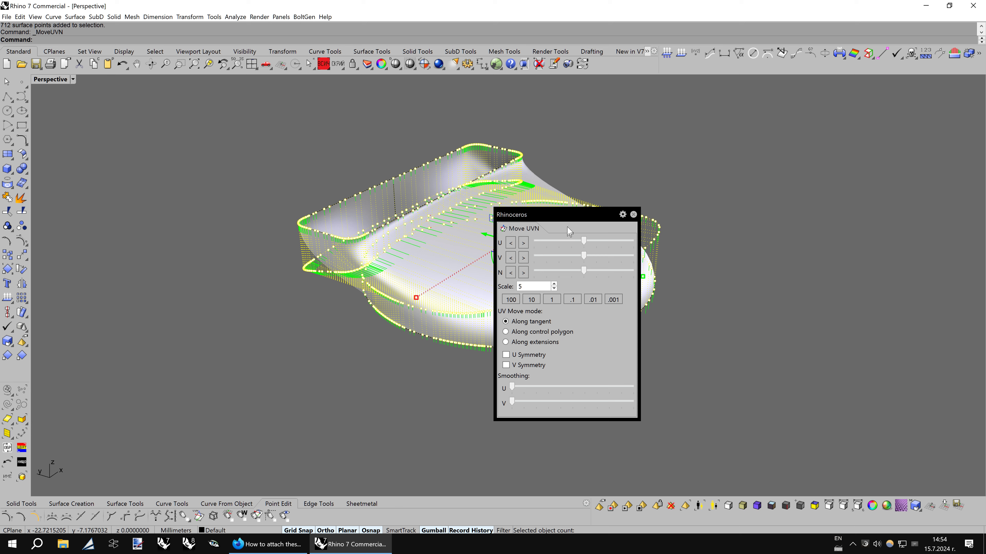
{"action": "left_click_drag", "start_coordinate": [568, 214], "coordinate": [764, 240]}
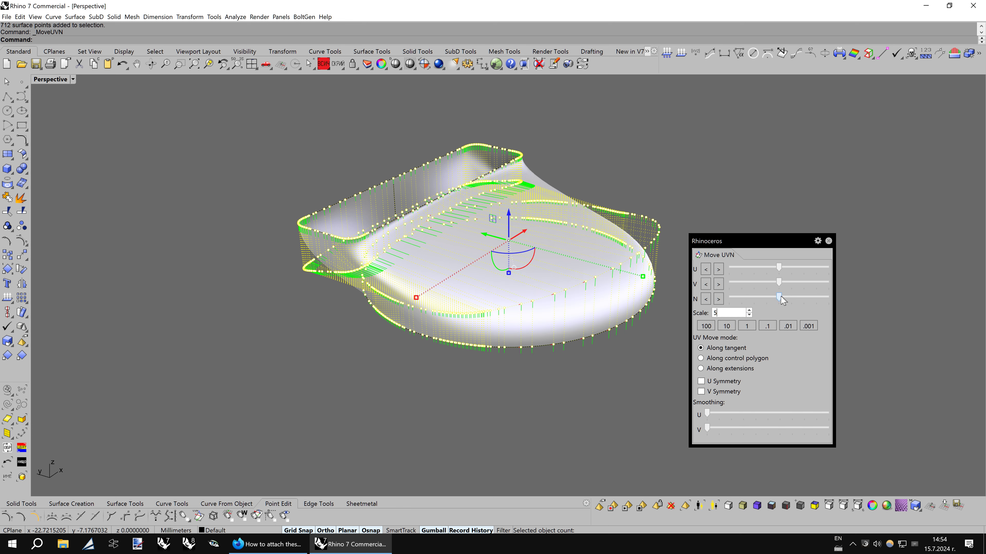
{"action": "left_click_drag", "start_coordinate": [784, 296], "coordinate": [833, 290]}
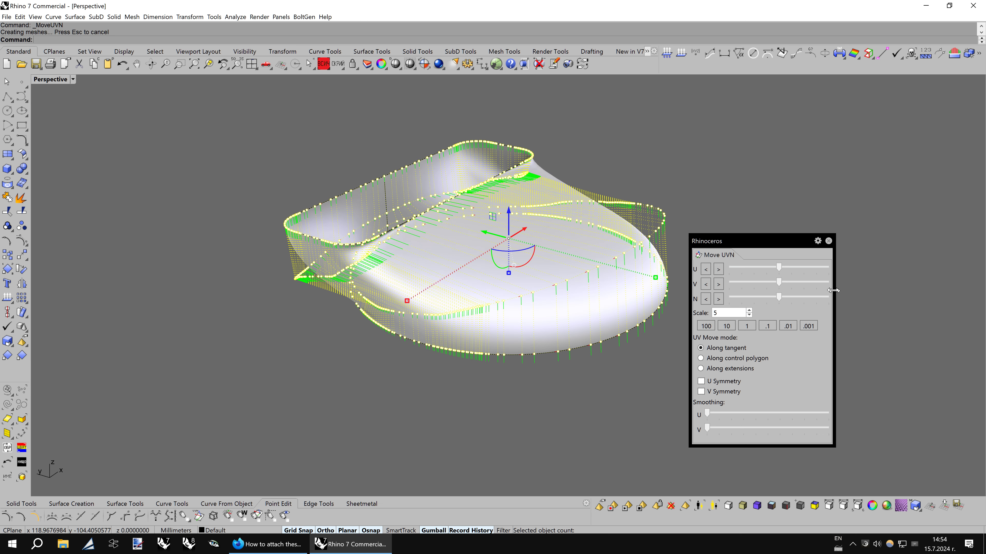
{"action": "left_click", "coordinate": [827, 241]}
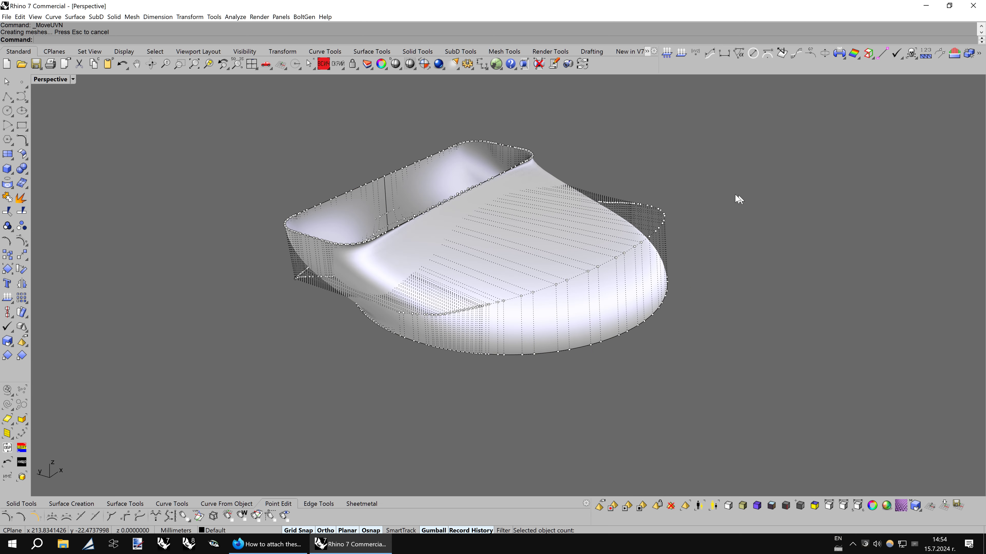
{"action": "middle_click", "coordinate": [484, 275]}
{"action": "left_click", "coordinate": [505, 288]}
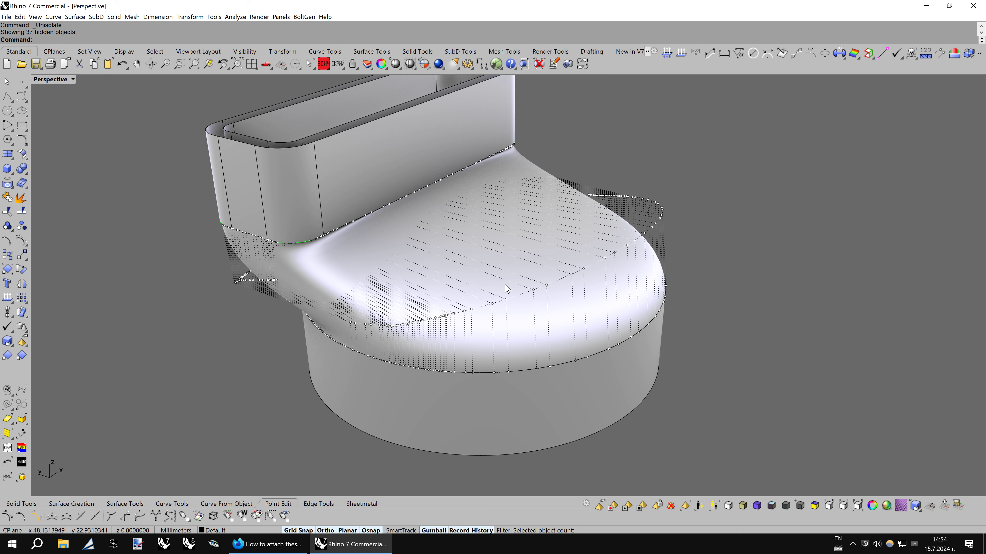
- Hide the points, review the model in a Carpaint shade preview, then select the rim's walls
{"action": "key", "text": "Escape"}
{"action": "left_click", "coordinate": [396, 64]}
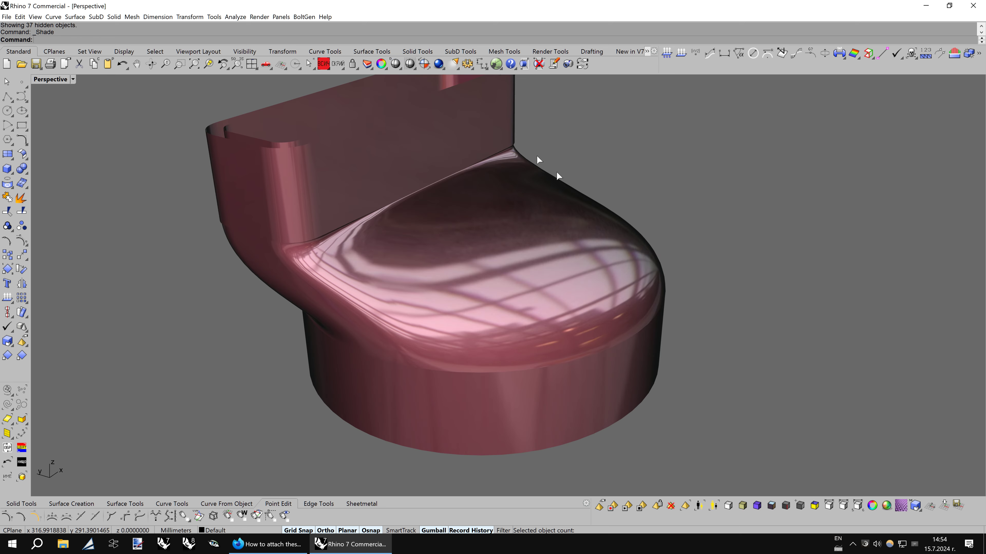
{"action": "key", "text": "Home"}
{"action": "key", "text": "Left"}
{"action": "key", "text": "Left"}
{"action": "key", "text": "Left"}
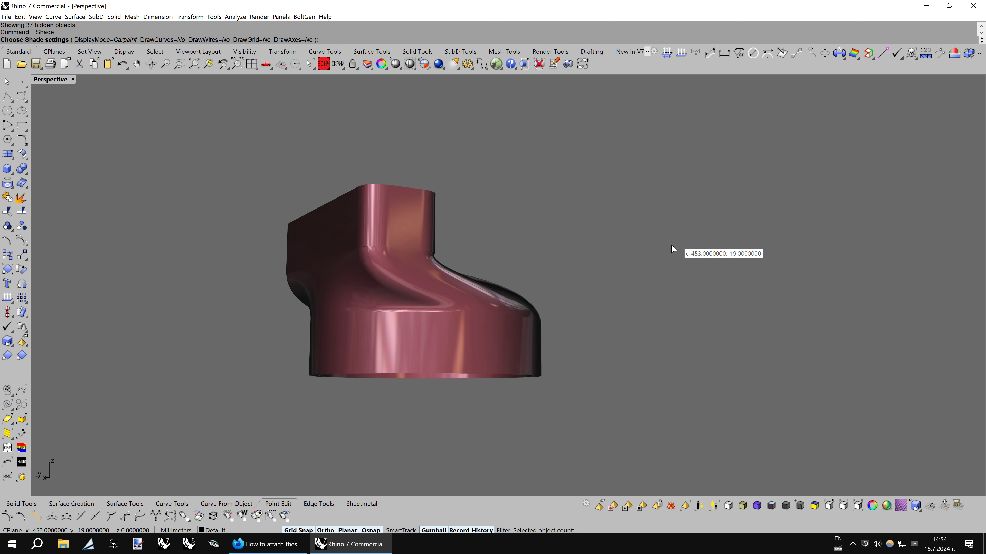
{"action": "key", "text": "Left"}
{"action": "key", "text": "Left"}
{"action": "key", "text": "Left"}
{"action": "key", "text": "Left"}
{"action": "key", "text": "Left"}
{"action": "key", "text": "Left"}
{"action": "key", "text": "Left"}
{"action": "key", "text": "Left"}
{"action": "key", "text": "Left"}
{"action": "key", "text": "Left"}
{"action": "key", "text": "Left"}
{"action": "key", "text": "Left"}
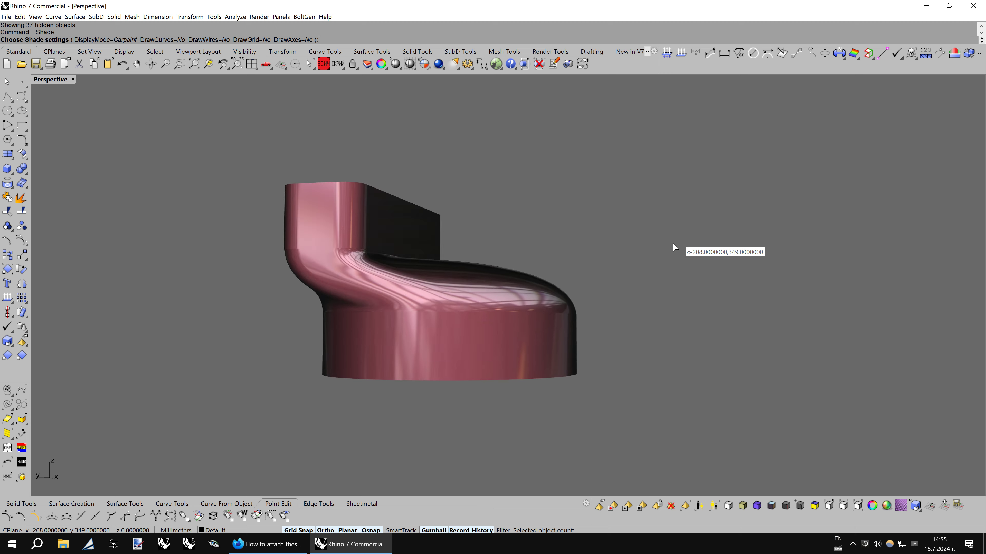
{"action": "key", "text": "Left"}
{"action": "key", "text": "Left"}
{"action": "key", "text": "Left"}
{"action": "key", "text": "Down"}
{"action": "key", "text": "Down"}
{"action": "key", "text": "Down"}
{"action": "key", "text": "Down"}
{"action": "key", "text": "Down"}
{"action": "key", "text": "Down"}
{"action": "key", "text": "Escape"}
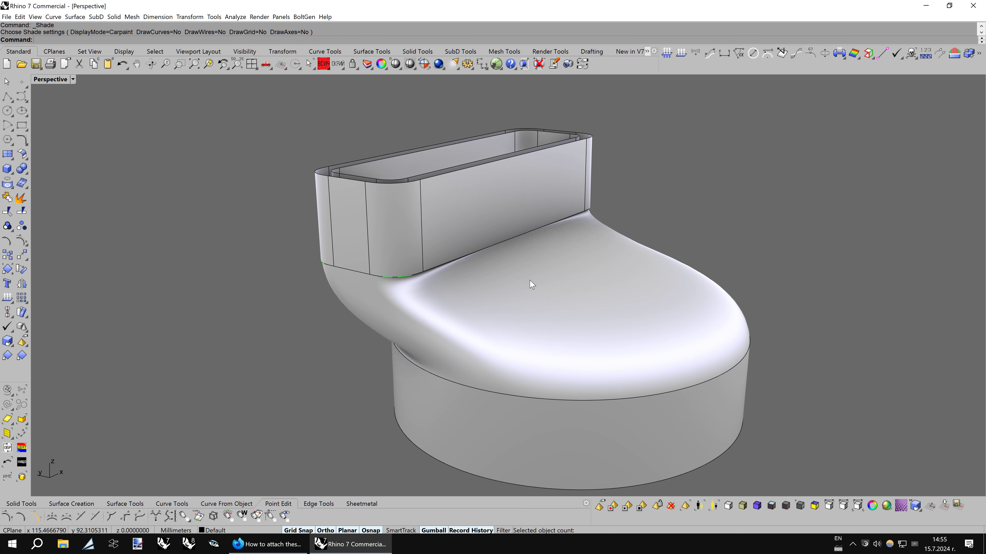
{"action": "mouse_move", "coordinate": [532, 281]}
{"action": "right_mouse_down"}
{"action": "mouse_move", "coordinate": [428, 293]}
{"action": "mouse_move", "coordinate": [471, 277]}
{"action": "mouse_move", "coordinate": [540, 153]}
{"action": "right_mouse_up"}
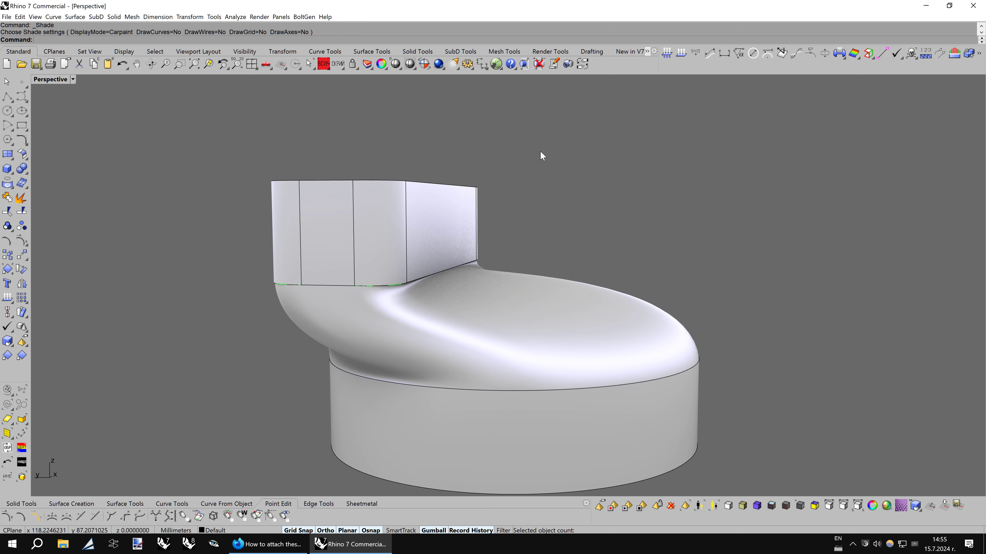
{"action": "left_click_drag", "start_coordinate": [308, 196], "coordinate": [245, 196]}
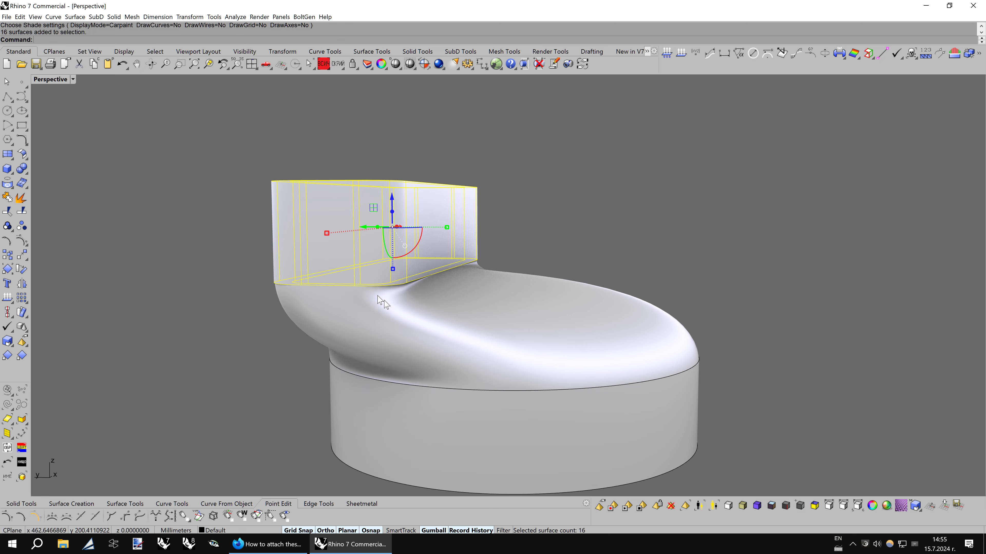
- Isolate the rim walls, blended top surface and round ring wall
{"action": "left_click", "coordinate": [403, 324], "text": "shift"}
{"action": "left_click", "coordinate": [359, 396], "text": "shift"}
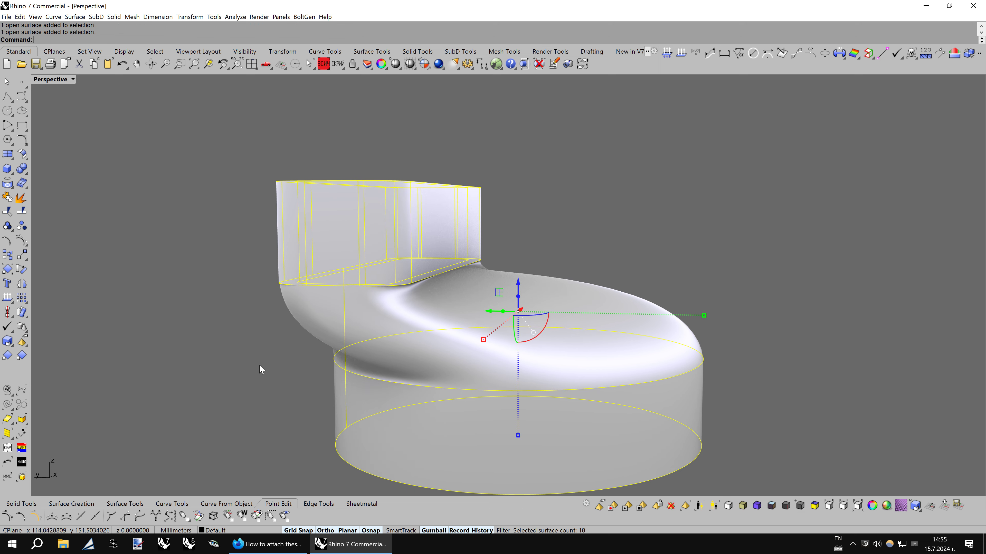
{"action": "middle_click", "coordinate": [262, 367]}
{"action": "left_click", "coordinate": [248, 352]}
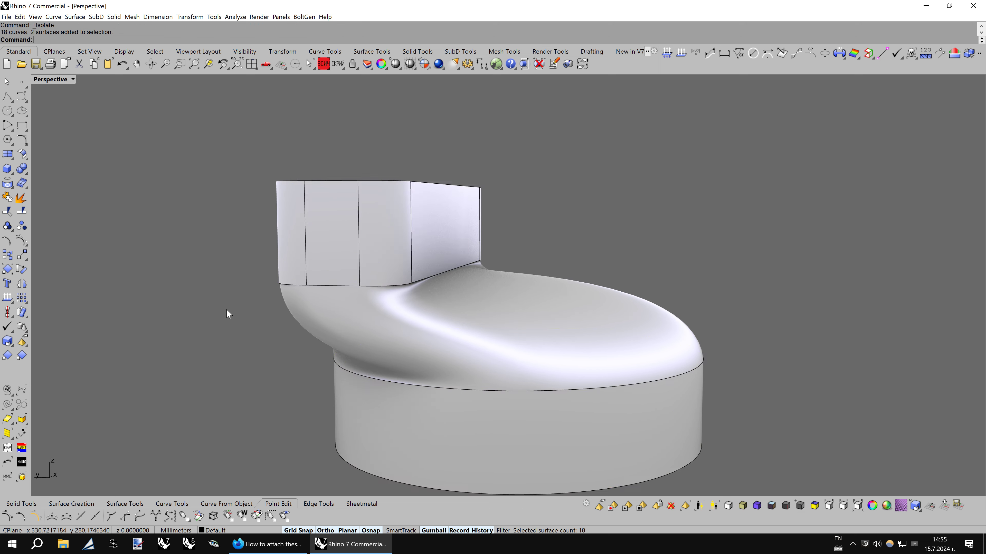
- Return to four views and zoom every view to fit the isolated model
{"action": "double_click", "coordinate": [70, 82]}
{"action": "scroll", "coordinate": [577, 114], "scroll_direction": "down", "scroll_amount": 3}
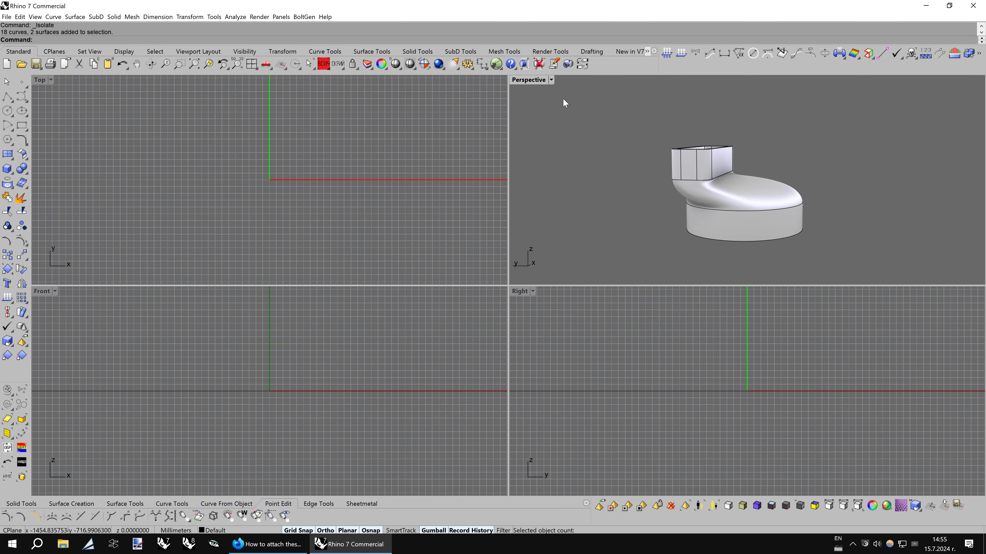
{"action": "scroll", "coordinate": [611, 112], "scroll_direction": "down", "scroll_amount": 1}
{"action": "key", "text": "ctrl+a"}
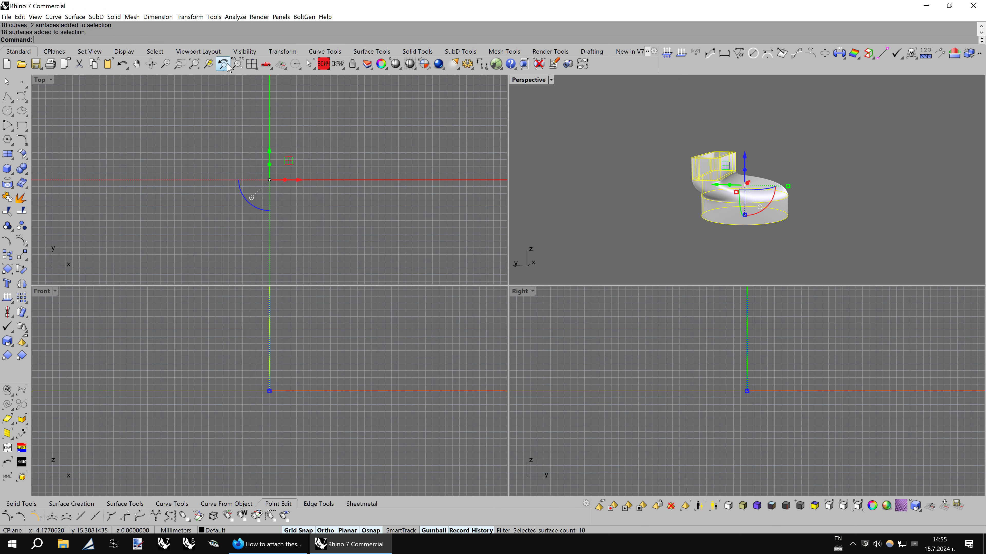
{"action": "right_click", "coordinate": [213, 64]}
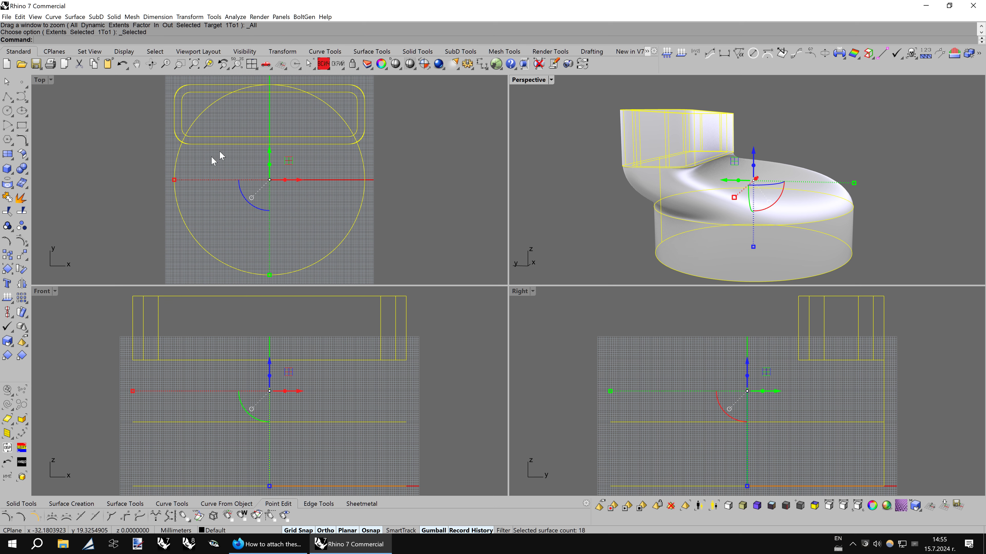
{"action": "left_click", "coordinate": [620, 312]}
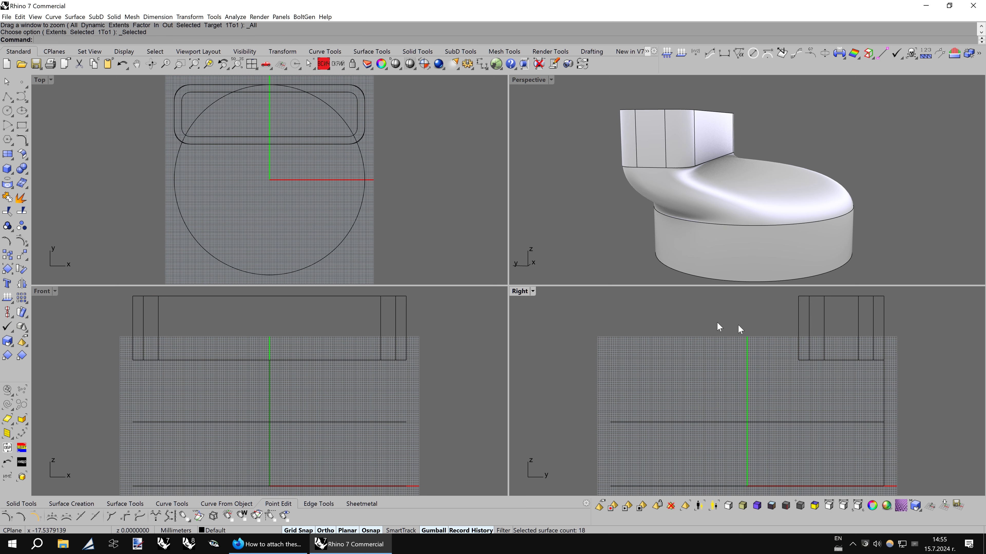
{"action": "right_click_drag", "start_coordinate": [914, 345], "coordinate": [743, 379]}
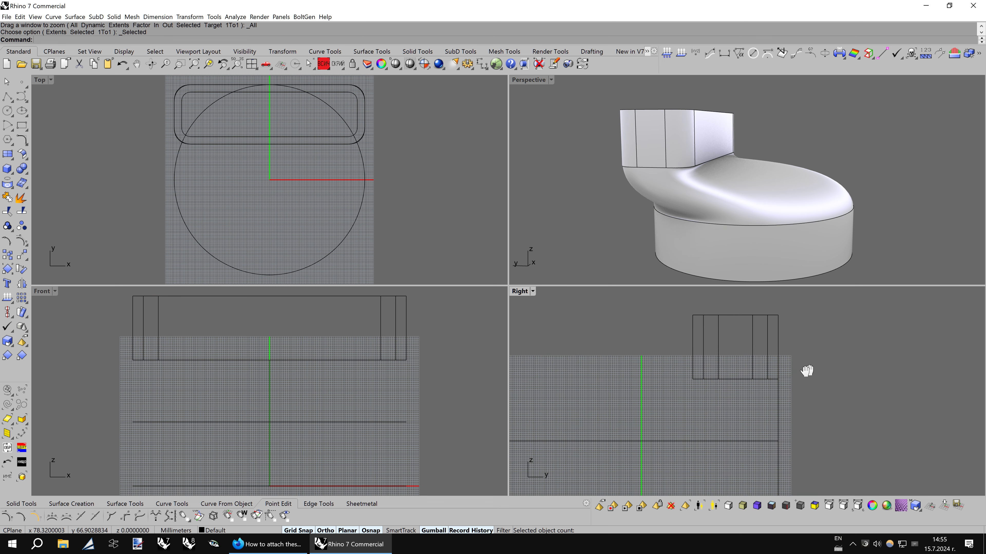
- In Top view select the inner rim surfaces, invert, and isolate the 10 outer surfaces
{"action": "double_click", "coordinate": [37, 82]}
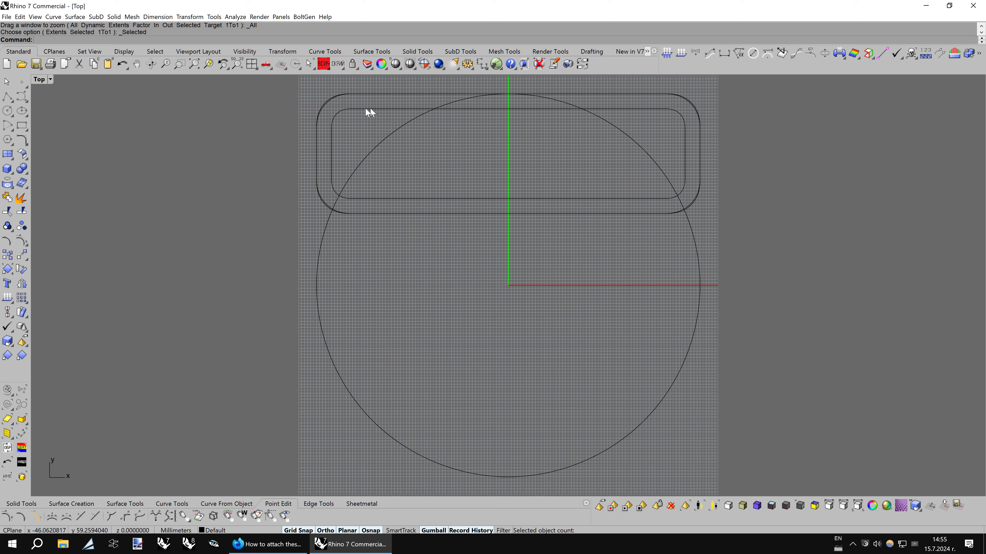
{"action": "left_click_drag", "start_coordinate": [334, 120], "coordinate": [335, 121]}
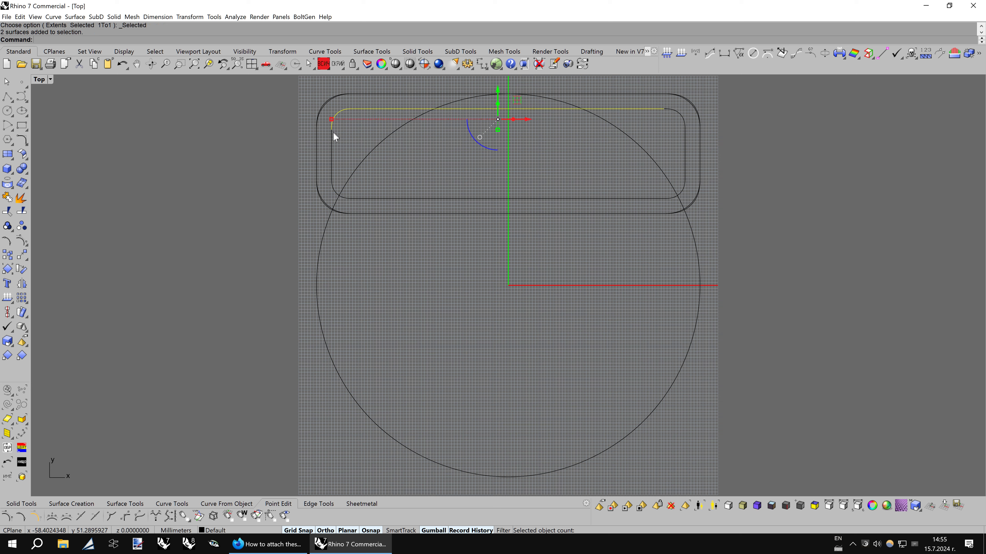
{"action": "left_click", "coordinate": [335, 188], "text": "shift"}
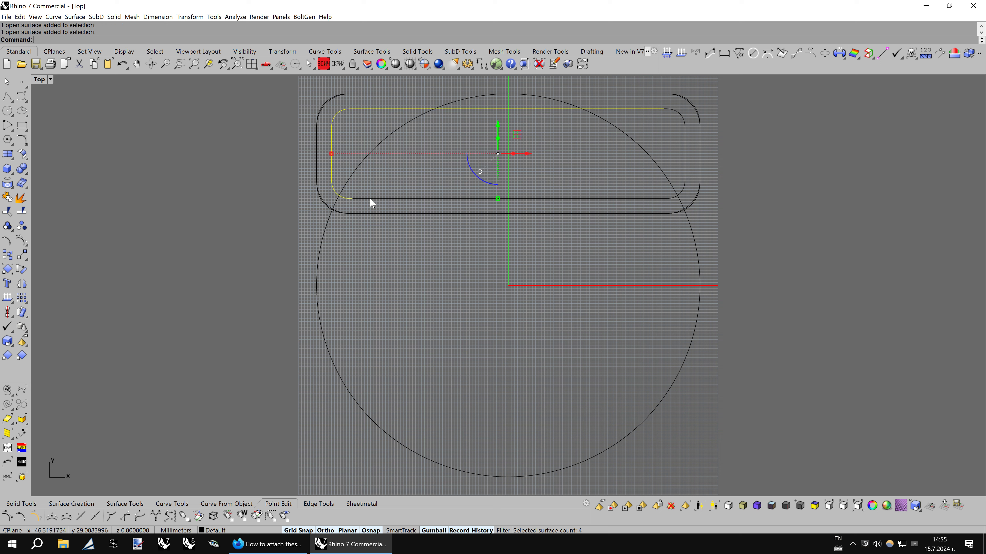
{"action": "left_click", "coordinate": [369, 198], "text": "shift"}
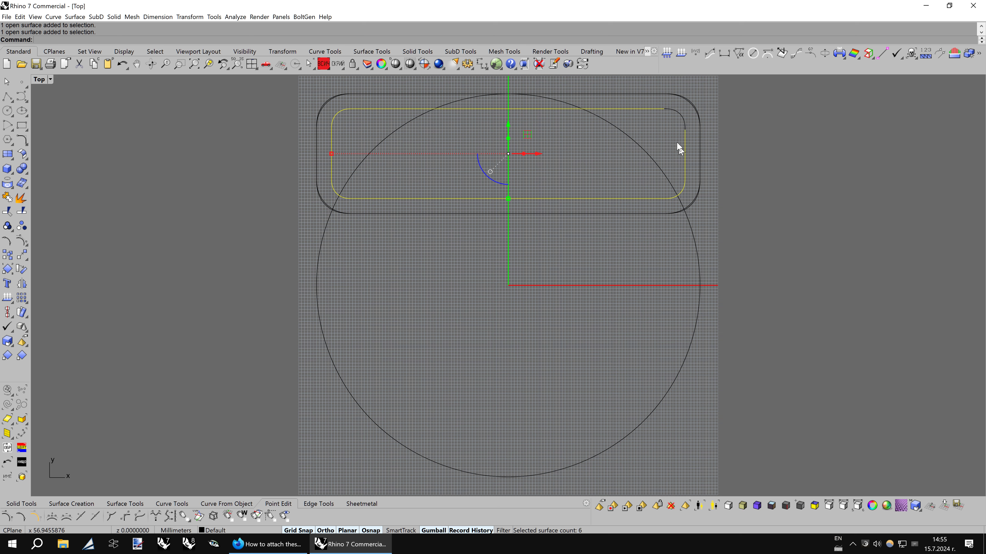
{"action": "left_click", "coordinate": [12, 447]}
{"action": "double_click", "coordinate": [43, 80]}
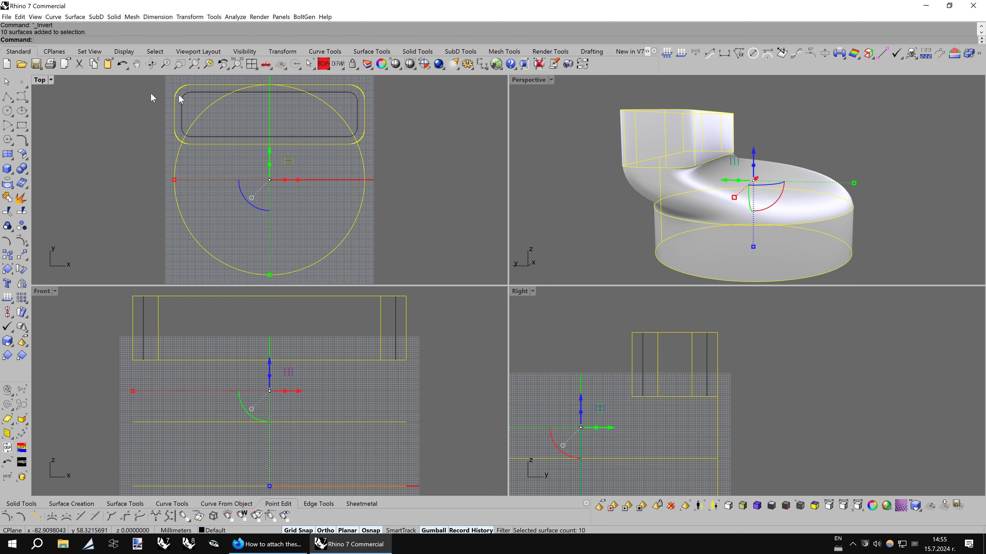
{"action": "double_click", "coordinate": [521, 81]}
{"action": "middle_click", "coordinate": [656, 186]}
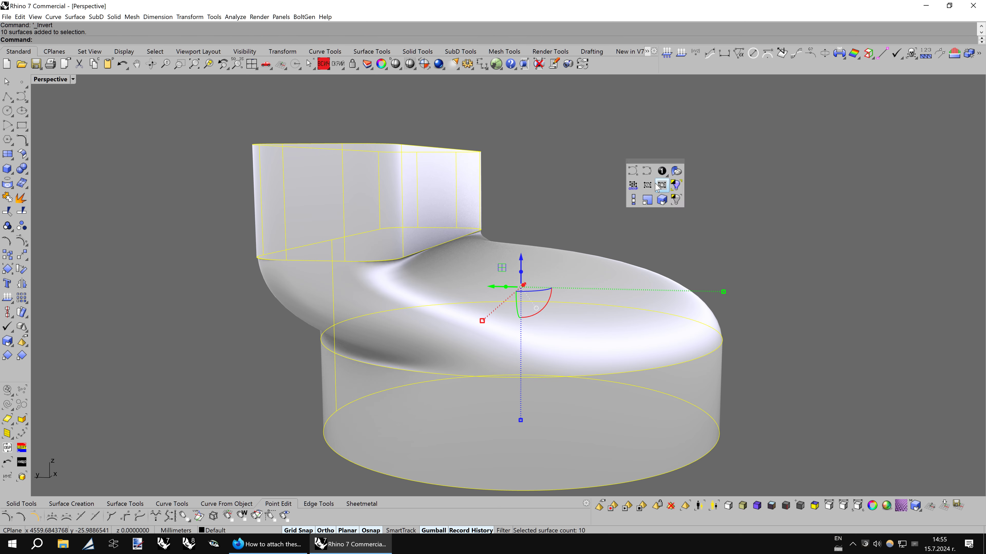
{"action": "left_click", "coordinate": [675, 200]}
- Select the blended top surface and show its control points
{"action": "key", "text": "Escape"}
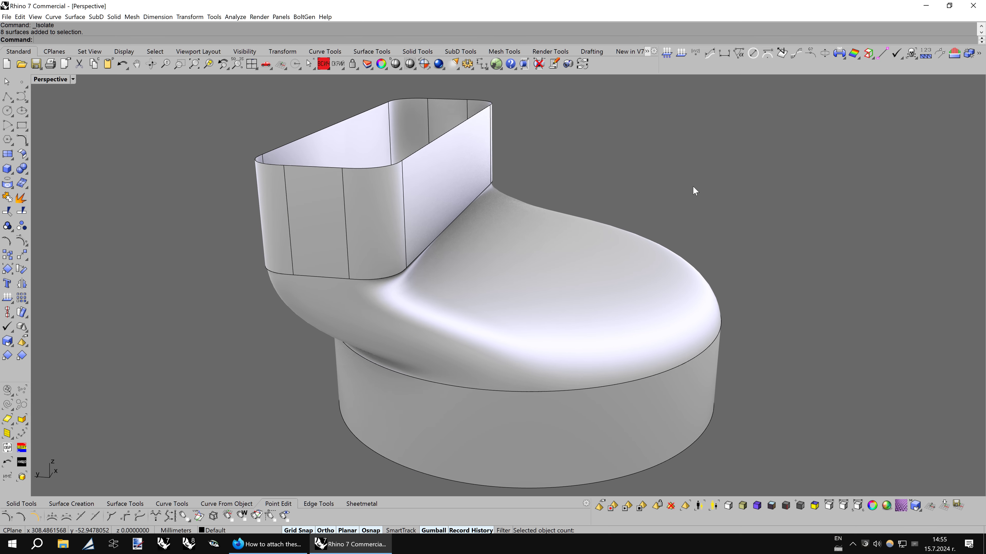
{"action": "right_click_drag", "start_coordinate": [692, 185], "coordinate": [536, 295]}
{"action": "left_click", "coordinate": [536, 294]}
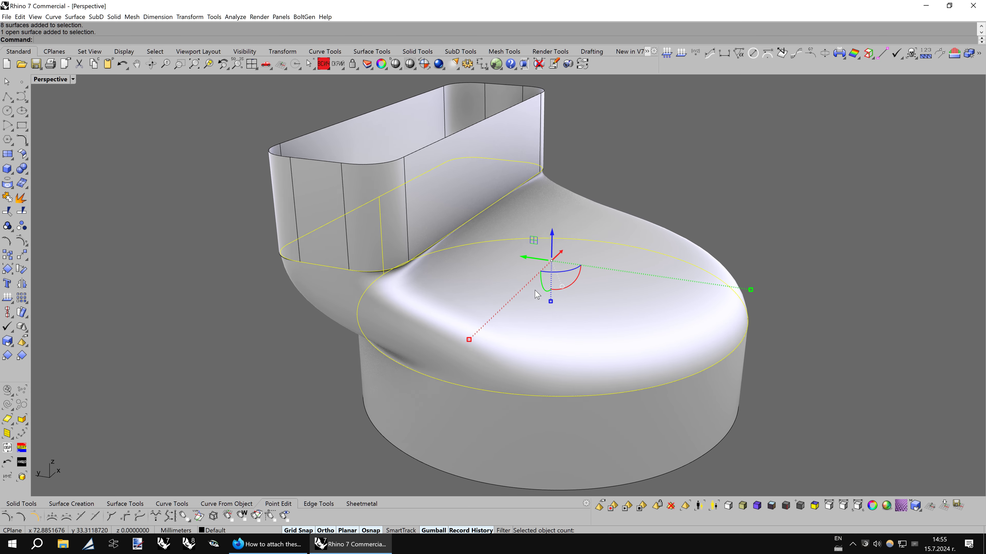
{"action": "key", "text": "F10"}
- Start MatchSrf on the top surface's upper edge, auto-chaining the rim's bottom edges as target
{"action": "left_click", "coordinate": [120, 504]}
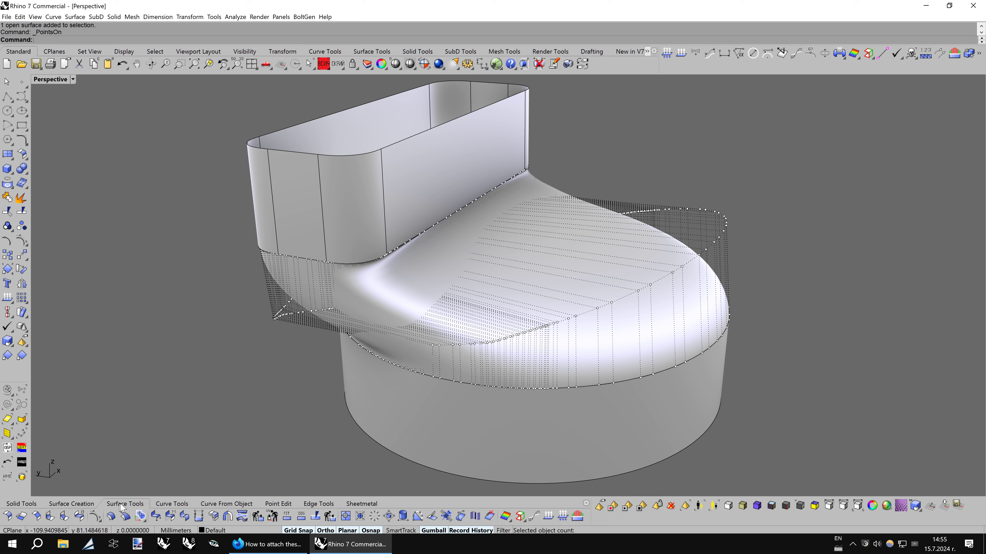
{"action": "left_click", "coordinate": [381, 264]}
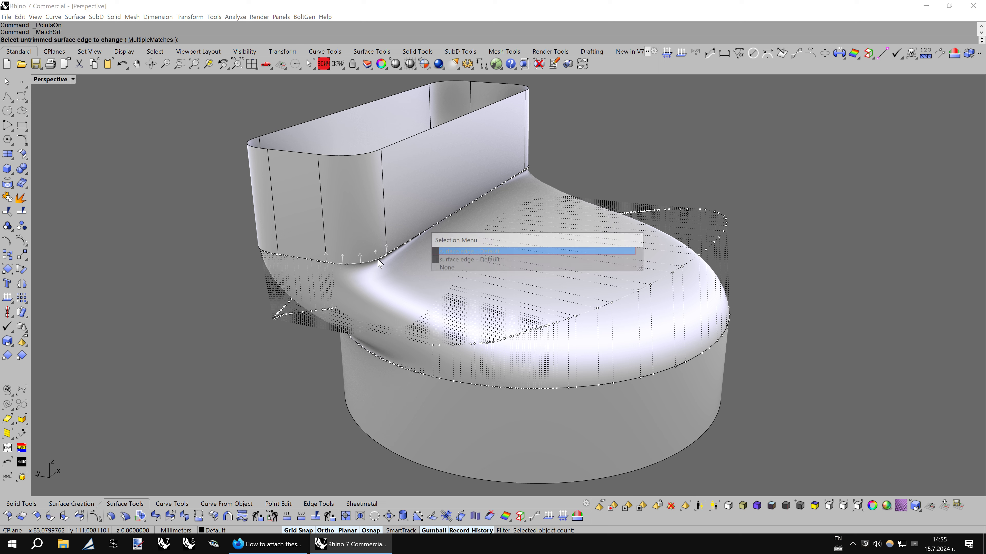
{"action": "left_click", "coordinate": [443, 259]}
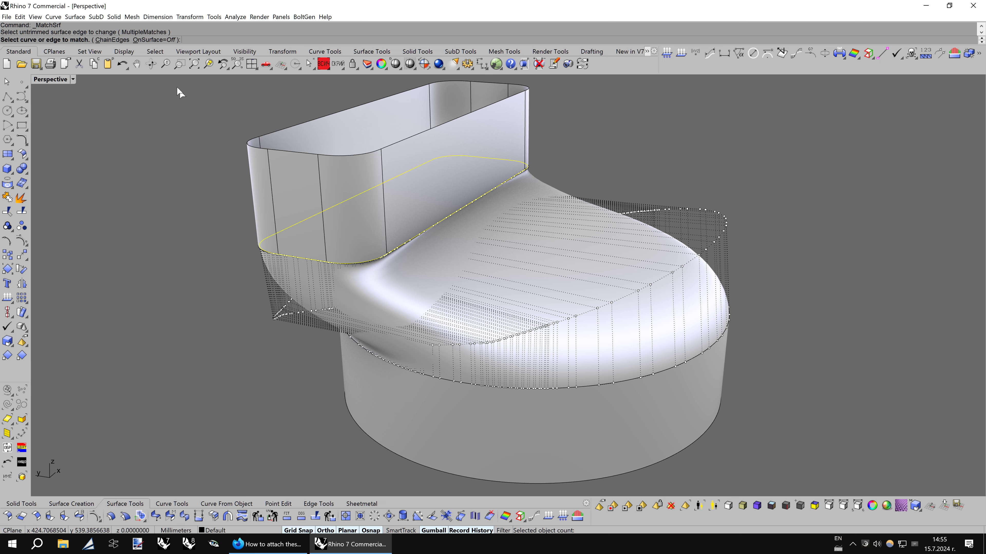
{"action": "left_click", "coordinate": [108, 41]}
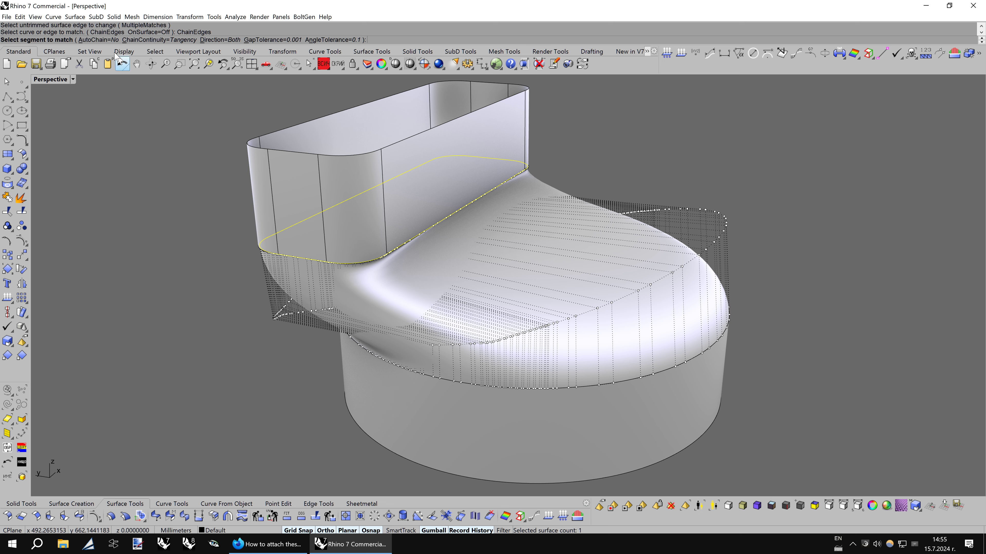
{"action": "left_click", "coordinate": [103, 40]}
{"action": "left_click", "coordinate": [354, 268]}
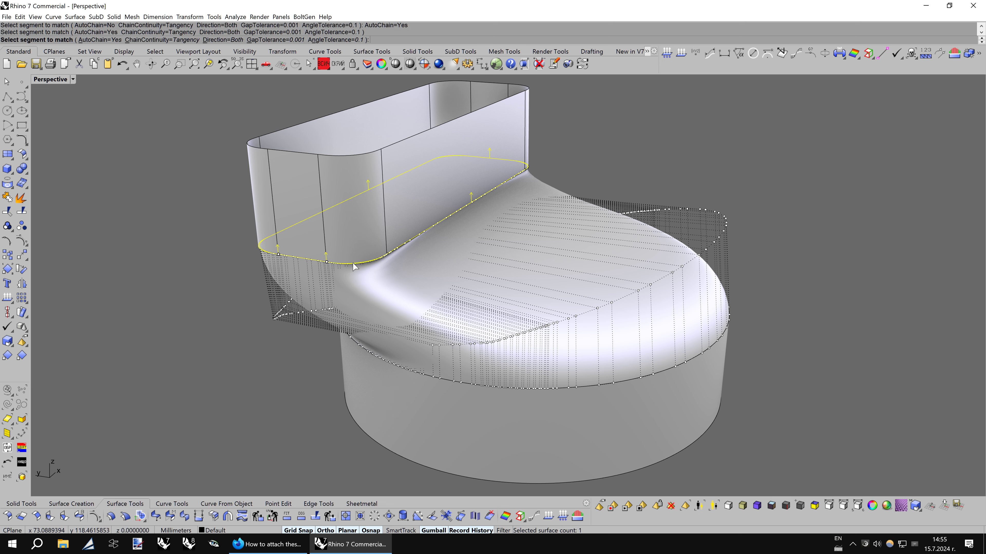
{"action": "key", "text": "Return"}
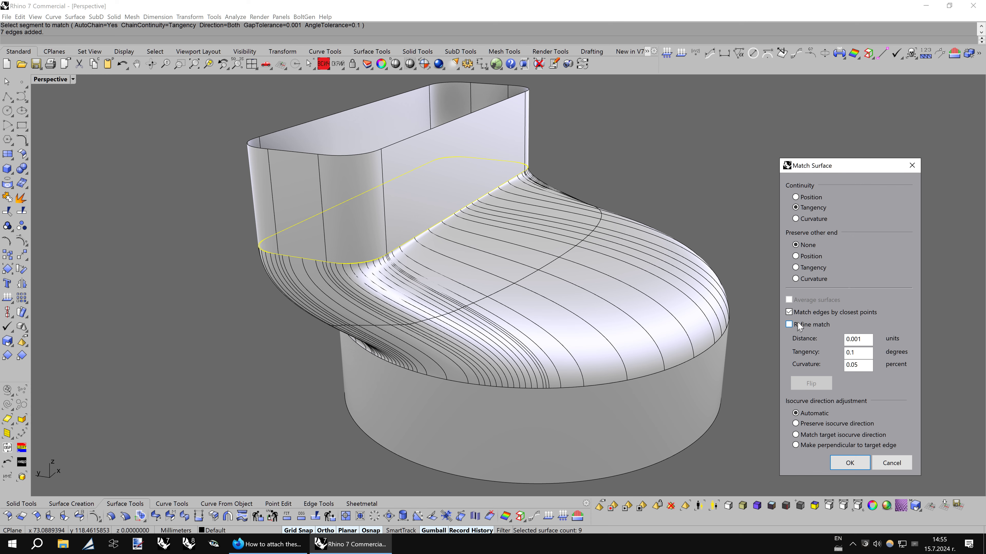
- Compare isocurve and closest-point options, then apply Tangency matching to the rim
{"action": "left_click", "coordinate": [802, 424]}
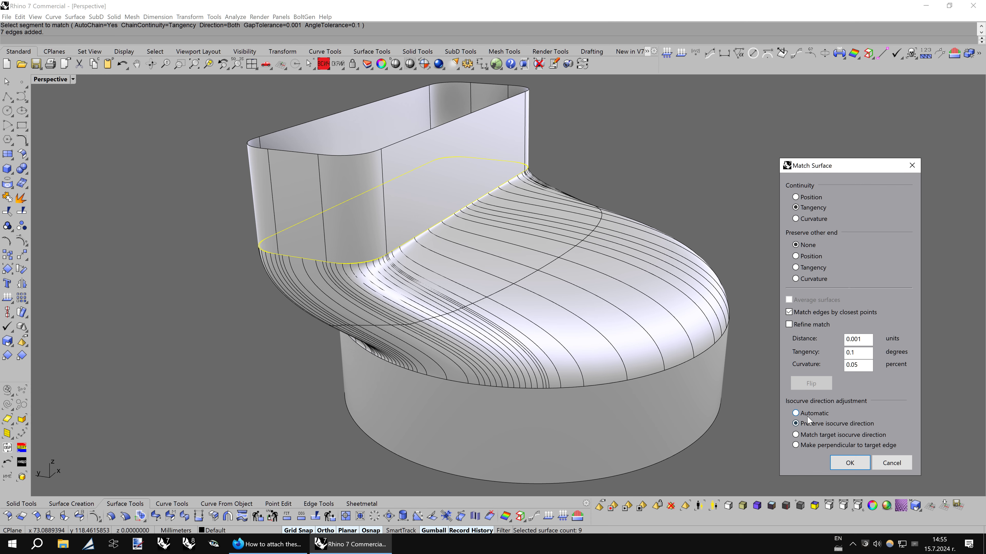
{"action": "left_click", "coordinate": [810, 413]}
{"action": "mouse_move", "coordinate": [589, 345]}
{"action": "right_mouse_down"}
{"action": "mouse_move", "coordinate": [579, 340]}
{"action": "mouse_move", "coordinate": [593, 332]}
{"action": "right_mouse_up"}
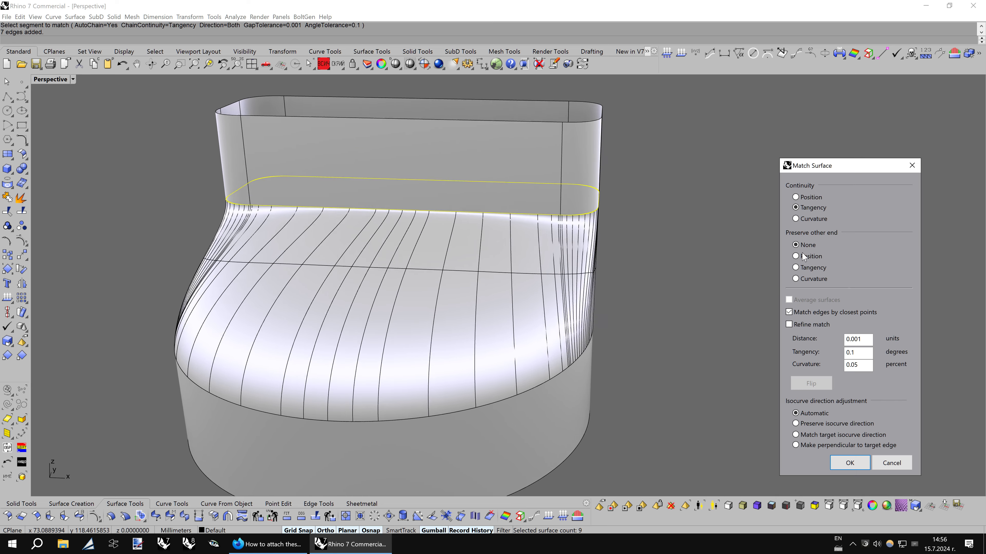
{"action": "left_click", "coordinate": [809, 313]}
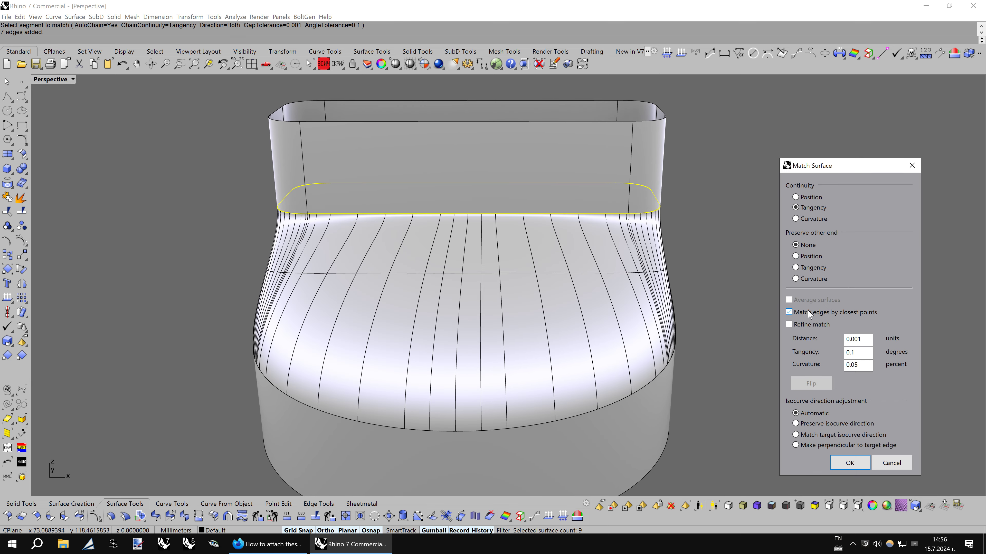
{"action": "mouse_move", "coordinate": [589, 282]}
{"action": "right_mouse_down"}
{"action": "mouse_move", "coordinate": [618, 282]}
{"action": "mouse_move", "coordinate": [666, 330]}
{"action": "mouse_move", "coordinate": [689, 334]}
{"action": "mouse_move", "coordinate": [521, 385]}
{"action": "right_mouse_up"}
{"action": "left_click", "coordinate": [834, 464]}
- Tangency-match the top surface's lower edge to the ring wall's top edge with MatchSrf
{"action": "right_click", "coordinate": [511, 380]}
{"action": "left_click", "coordinate": [500, 382]}
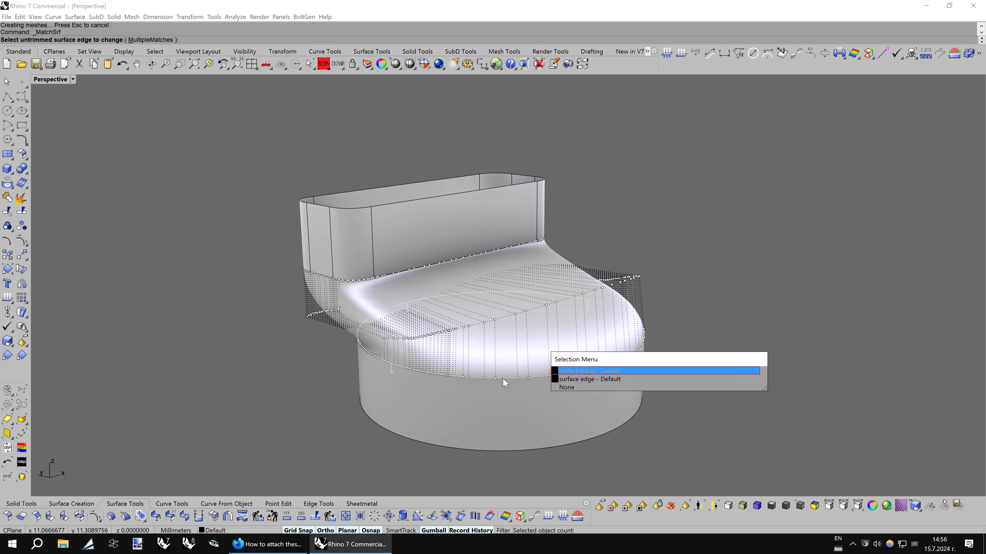
{"action": "left_click", "coordinate": [564, 381]}
{"action": "left_click", "coordinate": [509, 378]}
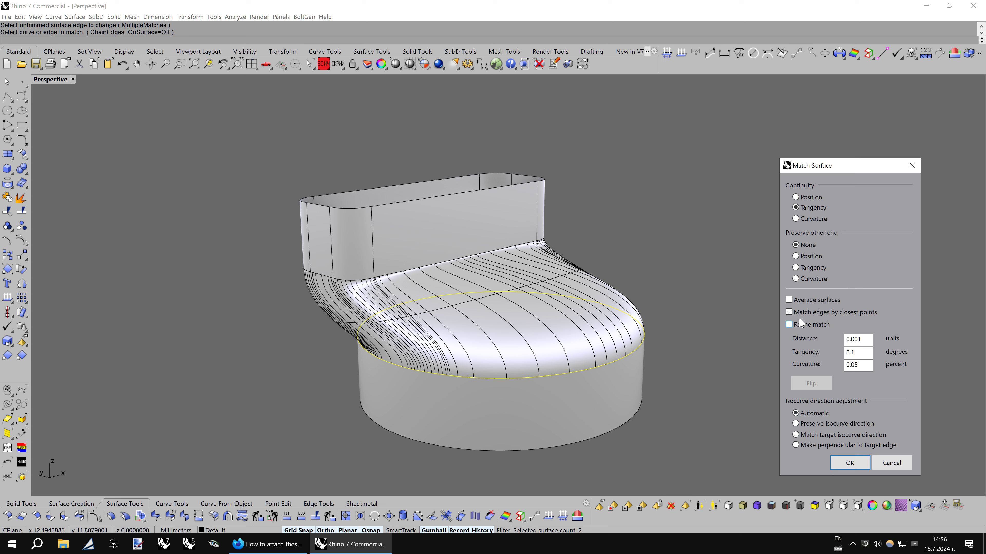
{"action": "left_click", "coordinate": [849, 465]}
{"action": "key", "text": "Right"}
{"action": "key", "text": "Right"}
{"action": "key", "text": "Right"}
- Rotate the matched model through a full Carpaint shade preview, then exit to normal shading
{"action": "key", "text": "Right"}
{"action": "key", "text": "Right"}
{"action": "key", "text": "Right"}
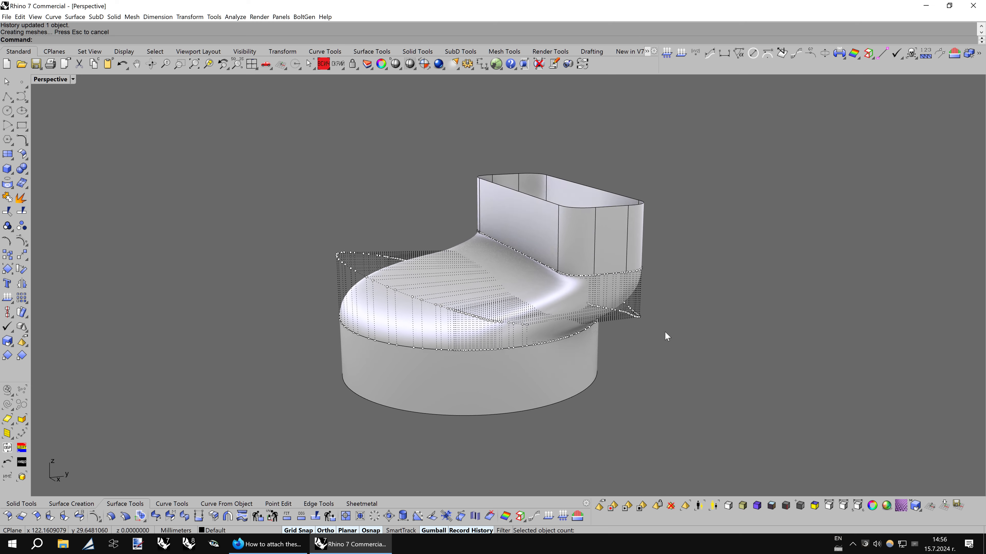
{"action": "key", "text": "Right"}
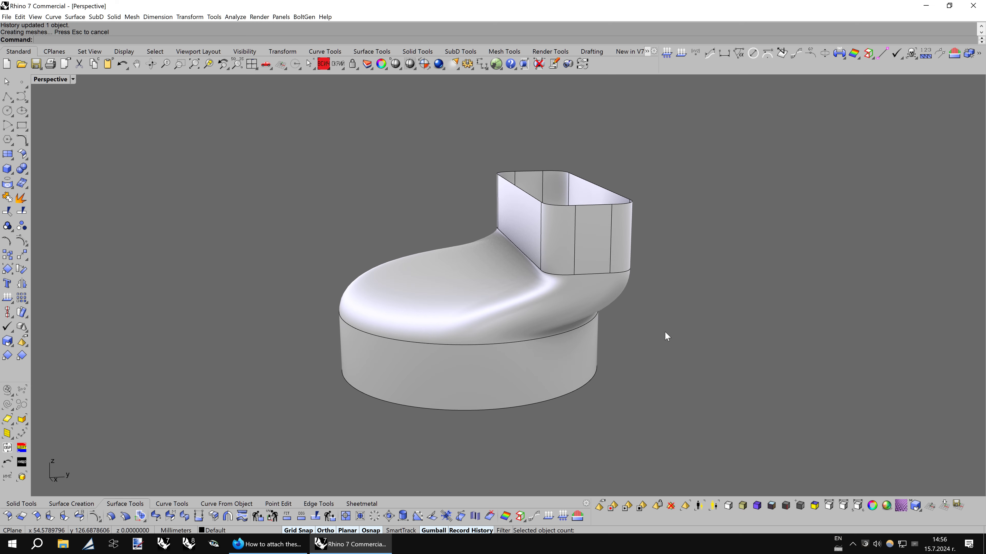
{"action": "key", "text": "Return"}
{"action": "key", "text": "Right"}
{"action": "key", "text": "Right"}
{"action": "key", "text": "Right"}
{"action": "key", "text": "Right"}
{"action": "key", "text": "Right"}
{"action": "key", "text": "Right"}
{"action": "key", "text": "Right"}
{"action": "key", "text": "Right"}
{"action": "key", "text": "Right"}
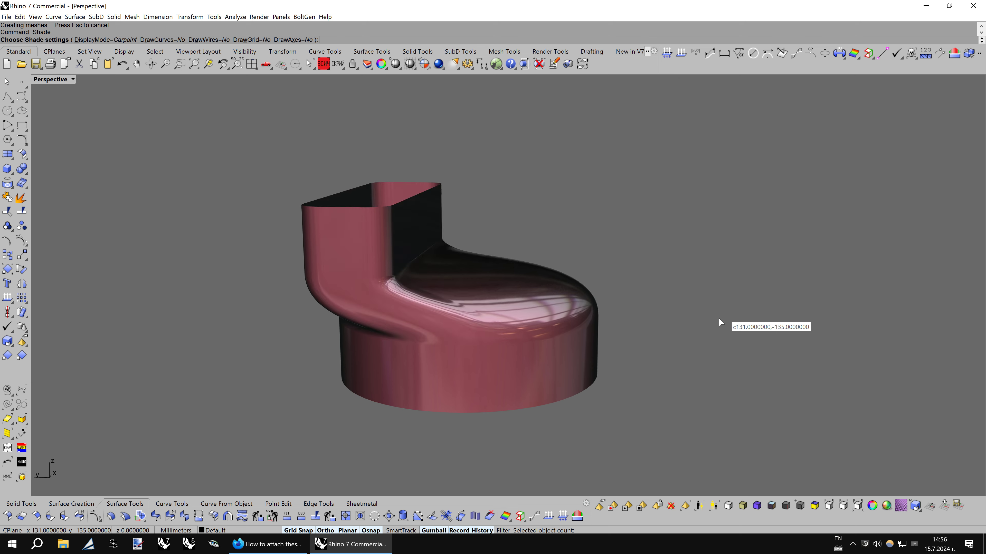
{"action": "key", "text": "Right"}
{"action": "key", "text": "Right"}
{"action": "key", "text": "Right"}
{"action": "key", "text": "Right"}
{"action": "key", "text": "Right"}
{"action": "key", "text": "Right"}
{"action": "key", "text": "Right"}
{"action": "key", "text": "Right"}
{"action": "key", "text": "Right"}
{"action": "key", "text": "Right"}
{"action": "key", "text": "Right"}
{"action": "key", "text": "Right"}
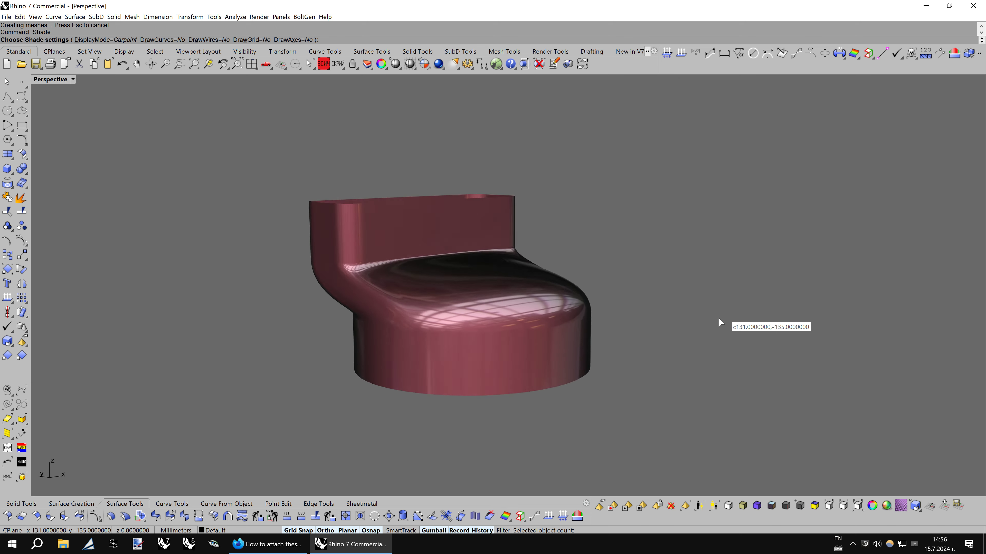
{"action": "key", "text": "Right"}
{"action": "key", "text": "Right"}
{"action": "key", "text": "Right"}
{"action": "key", "text": "Right"}
{"action": "key", "text": "Right"}
{"action": "key", "text": "Right"}
{"action": "key", "text": "Right"}
{"action": "key", "text": "Right"}
{"action": "key", "text": "Right"}
{"action": "key", "text": "Right"}
{"action": "key", "text": "Right"}
{"action": "key", "text": "Right"}
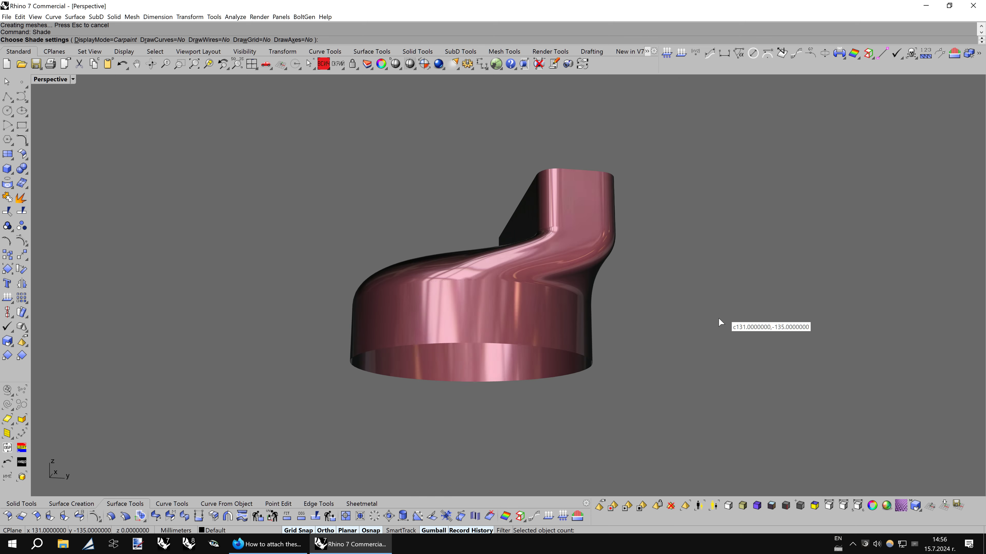
{"action": "key", "text": "Right"}
{"action": "key", "text": "Right"}
{"action": "key", "text": "Right"}
{"action": "key", "text": "Right"}
{"action": "key", "text": "Right"}
{"action": "key", "text": "Right"}
{"action": "key", "text": "Right"}
{"action": "key", "text": "Right"}
{"action": "key", "text": "Right"}
{"action": "key", "text": "Right"}
{"action": "key", "text": "Right"}
{"action": "key", "text": "Right"}
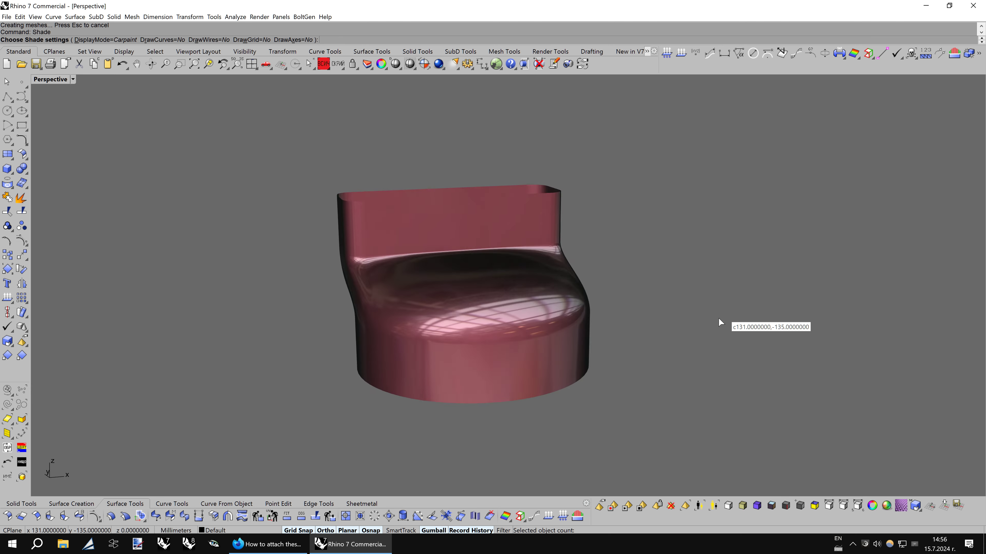
{"action": "key", "text": "Right"}
{"action": "key", "text": "Right"}
{"action": "key", "text": "Right"}
{"action": "key", "text": "Right"}
{"action": "key", "text": "Right"}
{"action": "key", "text": "Right"}
{"action": "key", "text": "Right"}
{"action": "key", "text": "Right"}
{"action": "key", "text": "Right"}
{"action": "key", "text": "Right"}
{"action": "key", "text": "Right"}
{"action": "key", "text": "Right"}
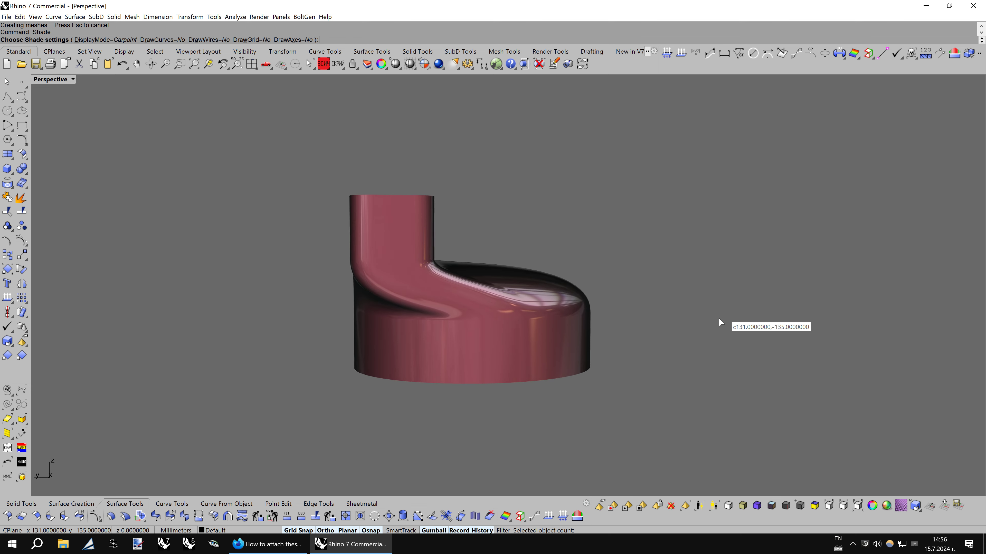
{"action": "key", "text": "Right"}
{"action": "key", "text": "Right"}
{"action": "key", "text": "Right"}
{"action": "key", "text": "Right"}
{"action": "key", "text": "Right"}
{"action": "key", "text": "Right"}
{"action": "key", "text": "Right"}
{"action": "key", "text": "Right"}
{"action": "key", "text": "Right"}
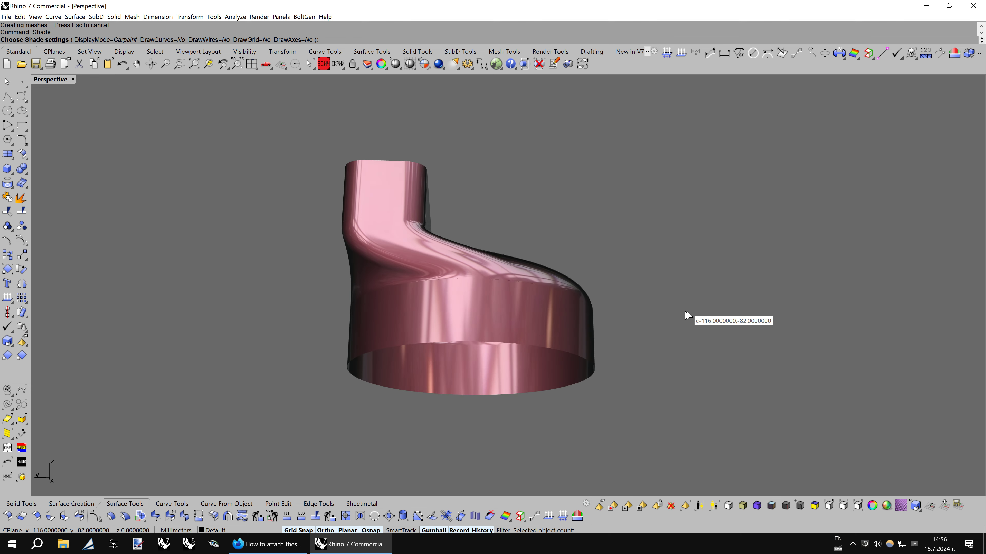
{"action": "key", "text": "Right"}
{"action": "key", "text": "Right"}
{"action": "key", "text": "Right"}
{"action": "key", "text": "Right"}
{"action": "key", "text": "Right"}
{"action": "key", "text": "Right"}
{"action": "key", "text": "Escape"}
- Unisolate to bring back the 28 hidden objects
{"action": "right_click_drag", "start_coordinate": [705, 309], "coordinate": [643, 289]}
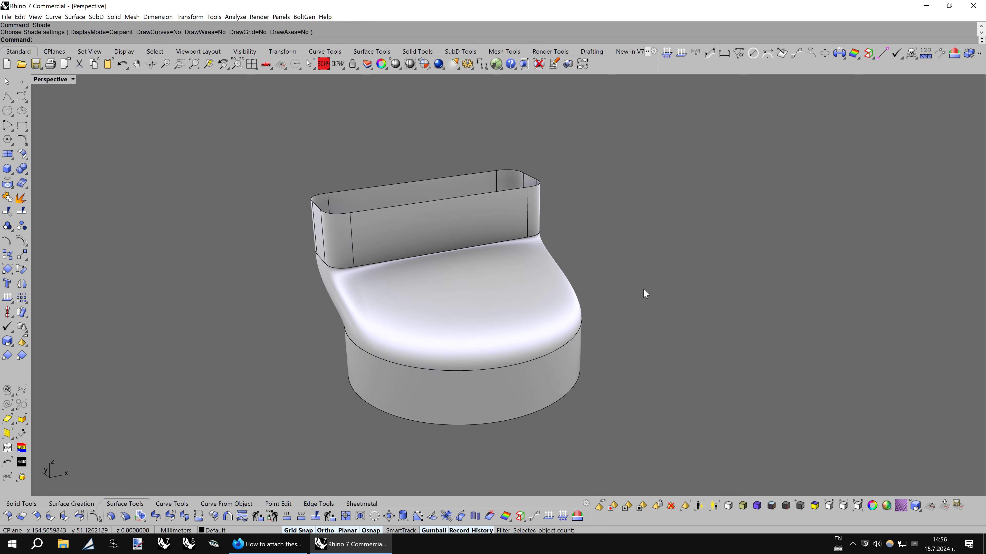
{"action": "middle_click", "coordinate": [643, 289]}
{"action": "left_click", "coordinate": [667, 307]}
{"action": "key", "text": "Right"}
{"action": "key", "text": "Right"}
{"action": "key", "text": "Right"}
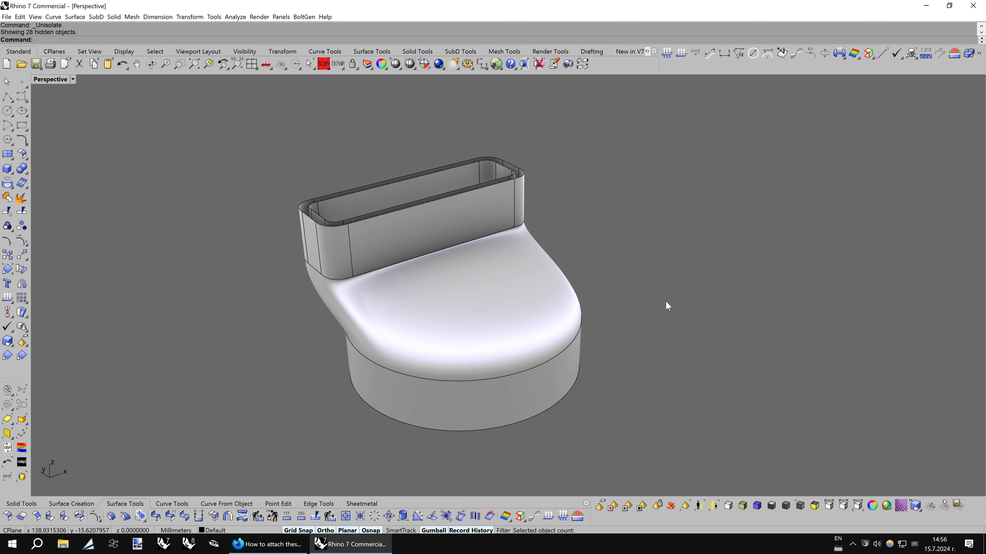
{"action": "key", "text": "Right"}
{"action": "key", "text": "Right"}
{"action": "key", "text": "Right"}
{"action": "key", "text": "Right"}
{"action": "key", "text": "Right"}
{"action": "key", "text": "Right"}
{"action": "key", "text": "Right"}
{"action": "key", "text": "Right"}
{"action": "key", "text": "Right"}
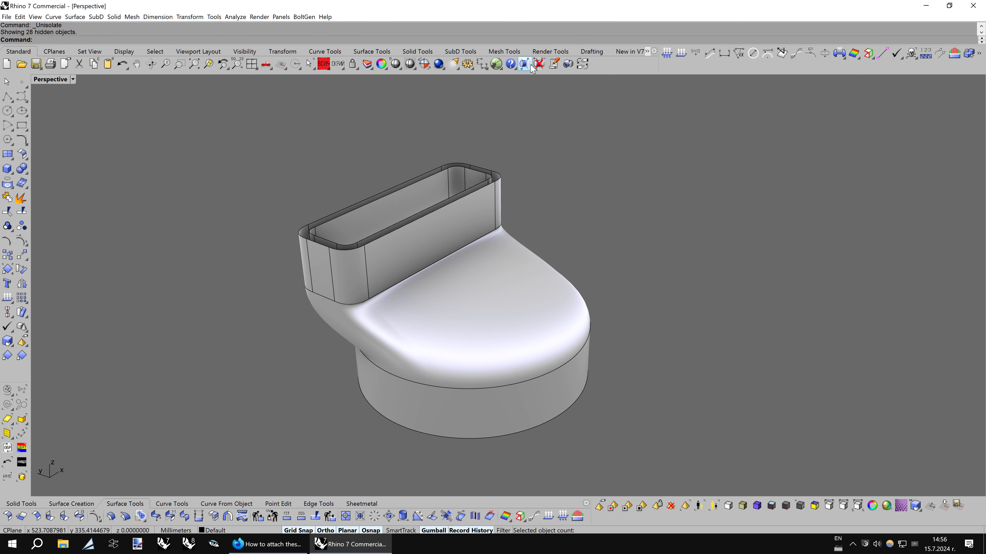
- Add a vertical clipping plane through the rim's midpoint and face the section
{"action": "right_click", "coordinate": [524, 65]}
{"action": "left_click", "coordinate": [337, 180]}
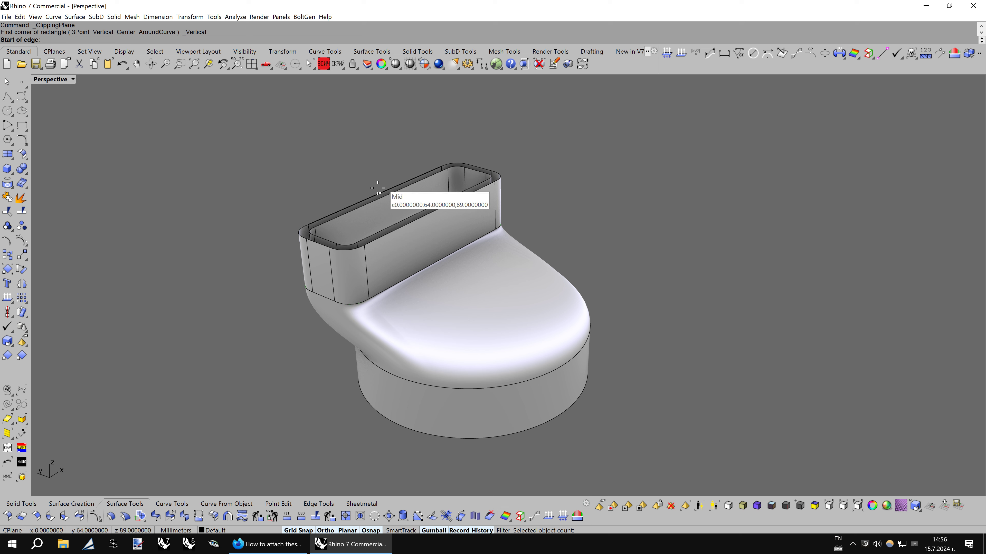
{"action": "left_click", "coordinate": [350, 174]}
{"action": "key", "text": "Return"}
{"action": "mouse_move", "coordinate": [451, 191]}
{"action": "right_mouse_down"}
{"action": "mouse_move", "coordinate": [664, 270]}
{"action": "mouse_move", "coordinate": [646, 262]}
{"action": "right_mouse_up"}
{"action": "key", "text": "Up"}
{"action": "key", "text": "Up"}
{"action": "key", "text": "Up"}
{"action": "key", "text": "Up"}
{"action": "key", "text": "Up"}
{"action": "key", "text": "Up"}
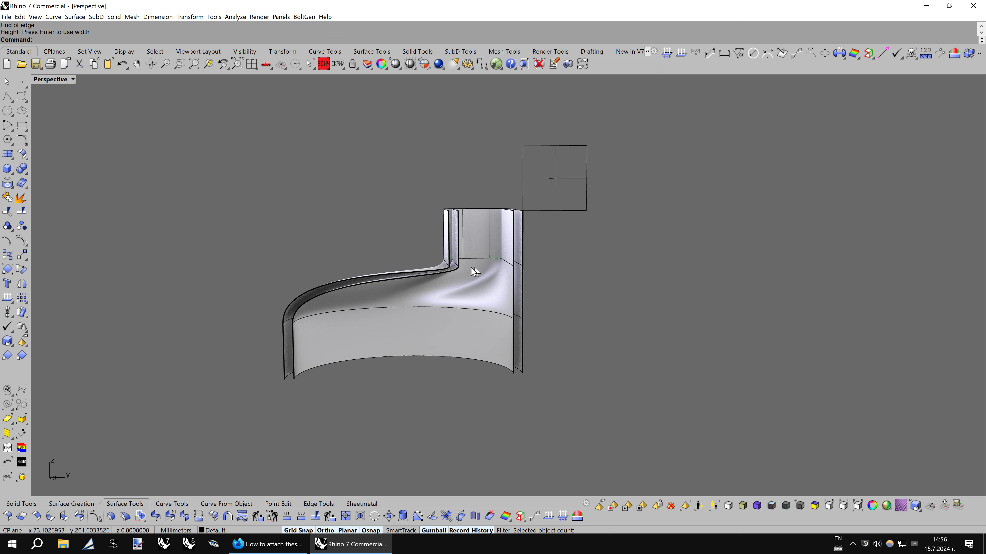
{"action": "key", "text": "Up"}
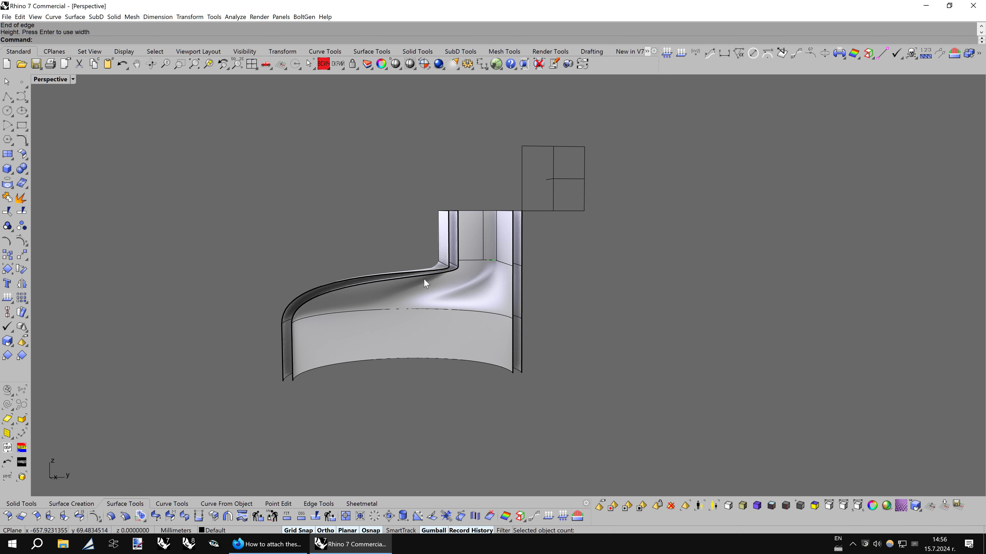
- Select the blend surface and display its control points on the cut model
{"action": "right_click_drag", "start_coordinate": [424, 282], "coordinate": [510, 263]}
{"action": "left_click", "coordinate": [510, 264]}
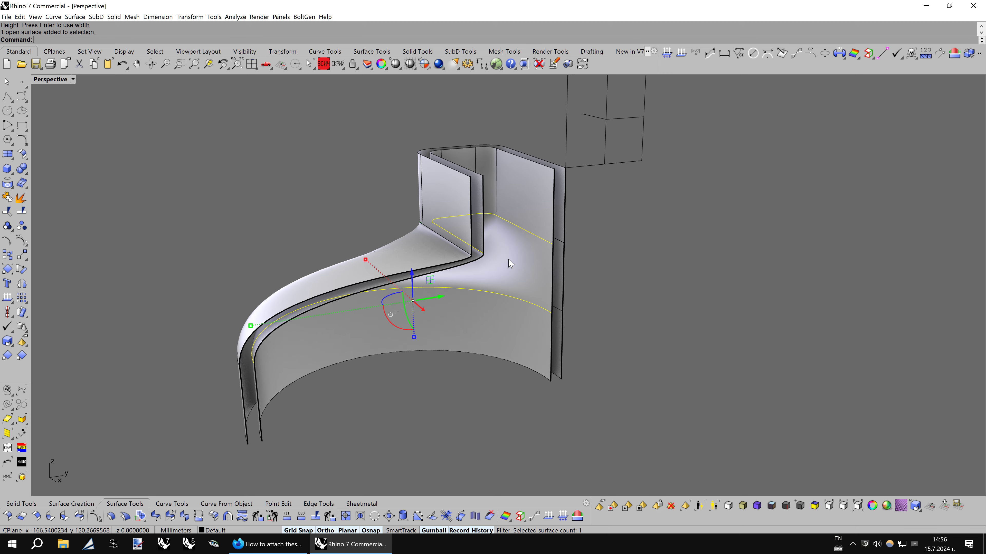
{"action": "key", "text": "F10"}
{"action": "key", "text": "Up"}
{"action": "key", "text": "Up"}
{"action": "key", "text": "Up"}
{"action": "key", "text": "Up"}
{"action": "key", "text": "Up"}
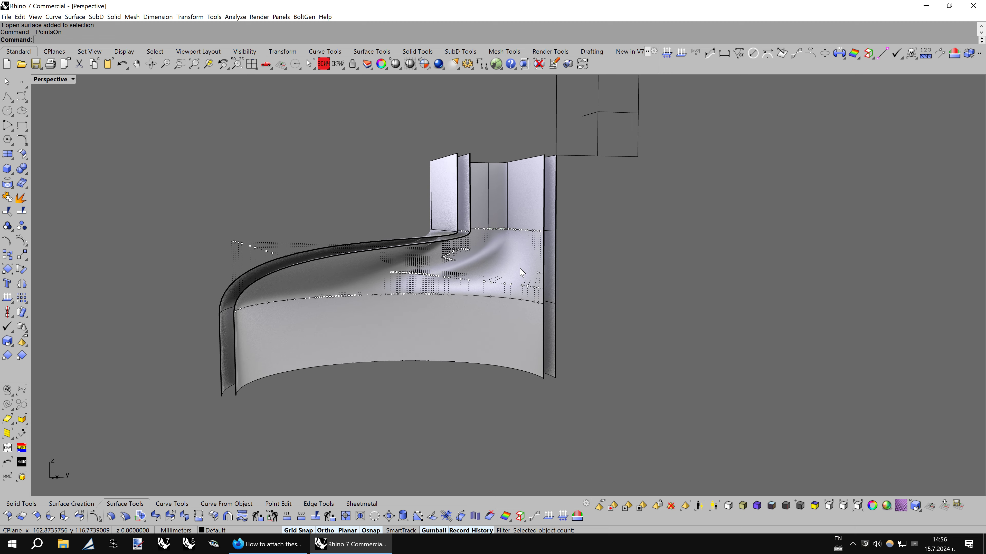
{"action": "key", "text": "Left"}
{"action": "key", "text": "Left"}
{"action": "scroll", "coordinate": [576, 242], "scroll_direction": "down", "scroll_amount": 5}
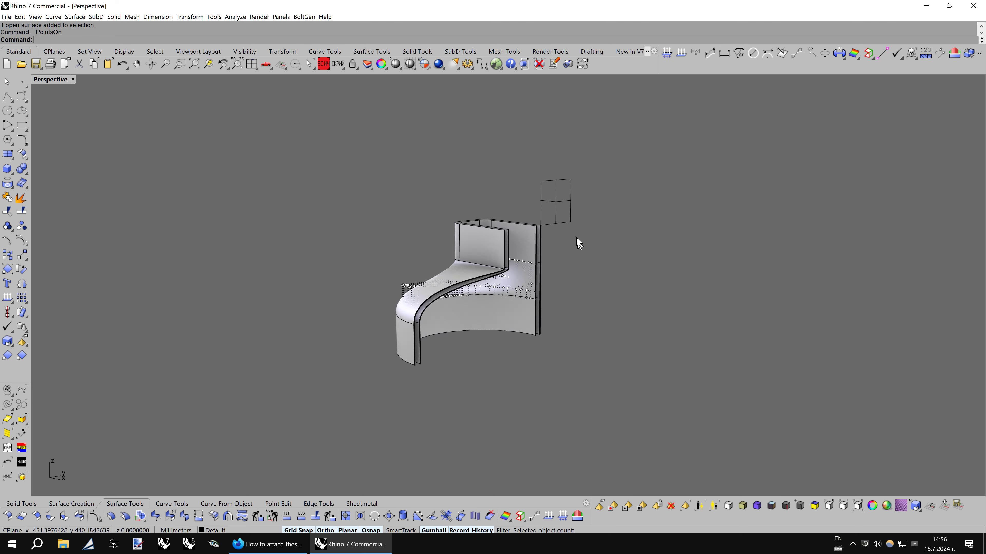
{"action": "mouse_move", "coordinate": [576, 242]}
{"action": "right_mouse_down"}
{"action": "mouse_move", "coordinate": [541, 209]}
{"action": "mouse_move", "coordinate": [598, 196]}
{"action": "right_mouse_up"}
- Slide the clipping plane across the model to inspect different blend sections
{"action": "left_click", "coordinate": [542, 204]}
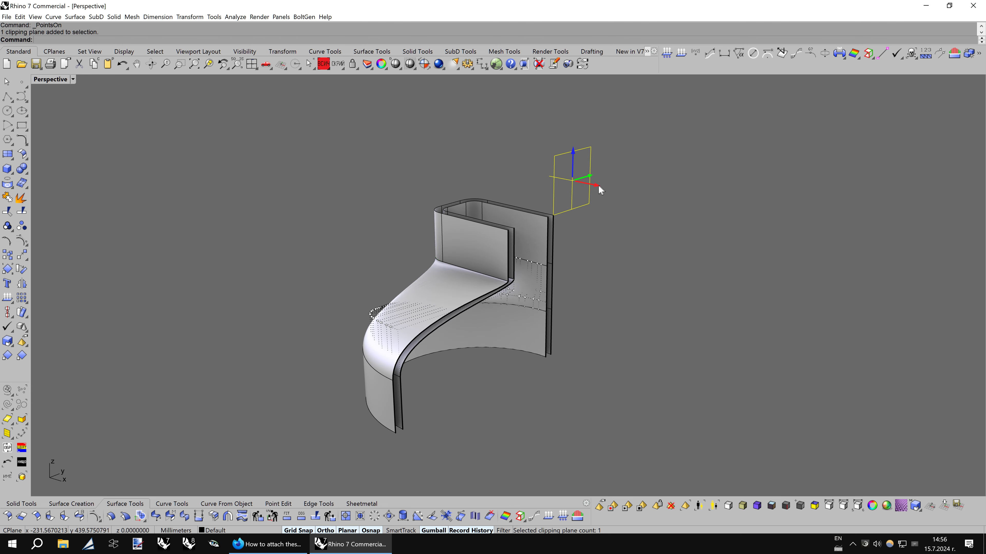
{"action": "mouse_move", "coordinate": [599, 186]}
{"action": "left_mouse_down"}
{"action": "mouse_move", "coordinate": [557, 177]}
{"action": "mouse_move", "coordinate": [554, 187]}
{"action": "left_mouse_up"}
{"action": "right_click_drag", "start_coordinate": [554, 187], "coordinate": [558, 188]}
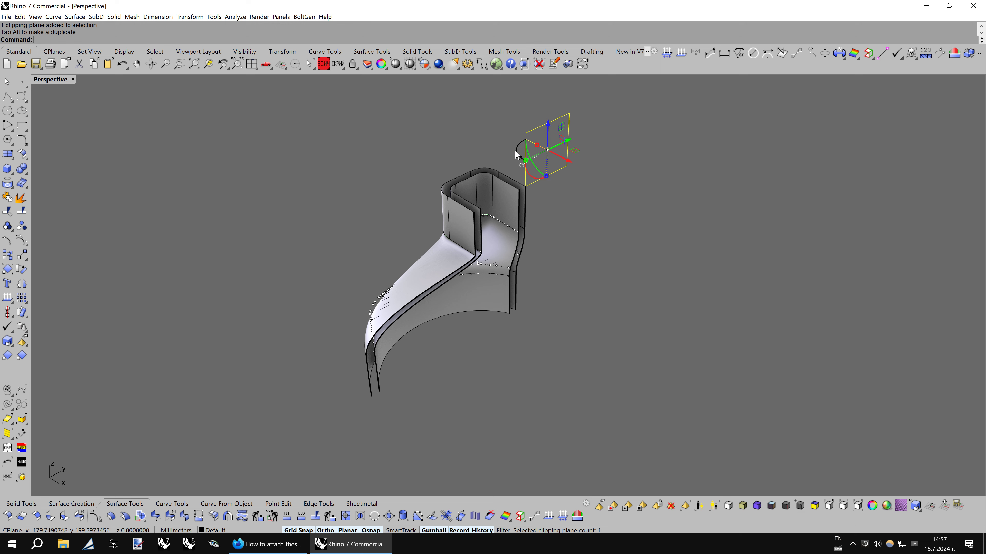
{"action": "mouse_move", "coordinate": [522, 153]}
{"action": "left_mouse_down"}
{"action": "mouse_move", "coordinate": [529, 132]}
{"action": "mouse_move", "coordinate": [483, 212]}
{"action": "left_mouse_up"}
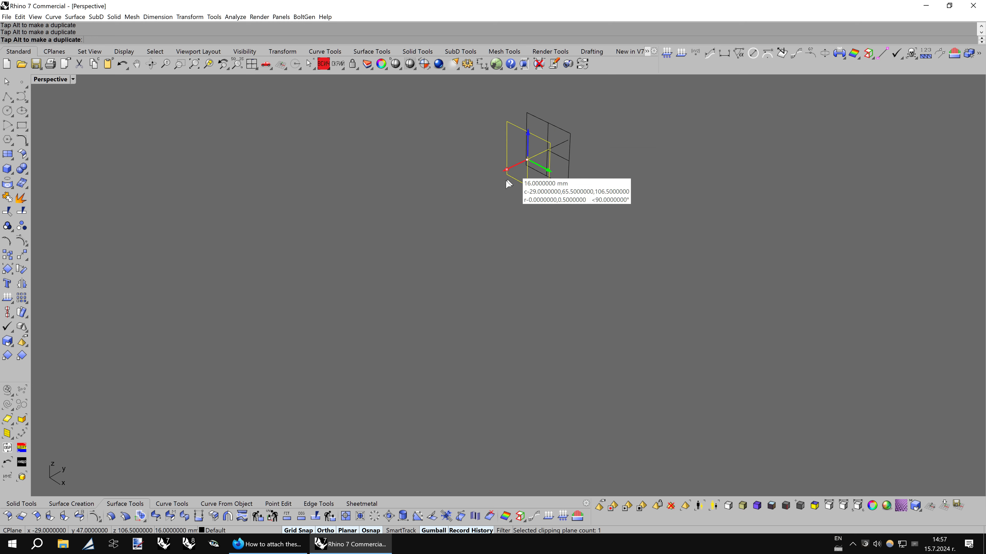
{"action": "mouse_move", "coordinate": [483, 212]}
{"action": "right_mouse_down"}
{"action": "mouse_move", "coordinate": [610, 213]}
{"action": "mouse_move", "coordinate": [399, 215]}
{"action": "right_mouse_up"}
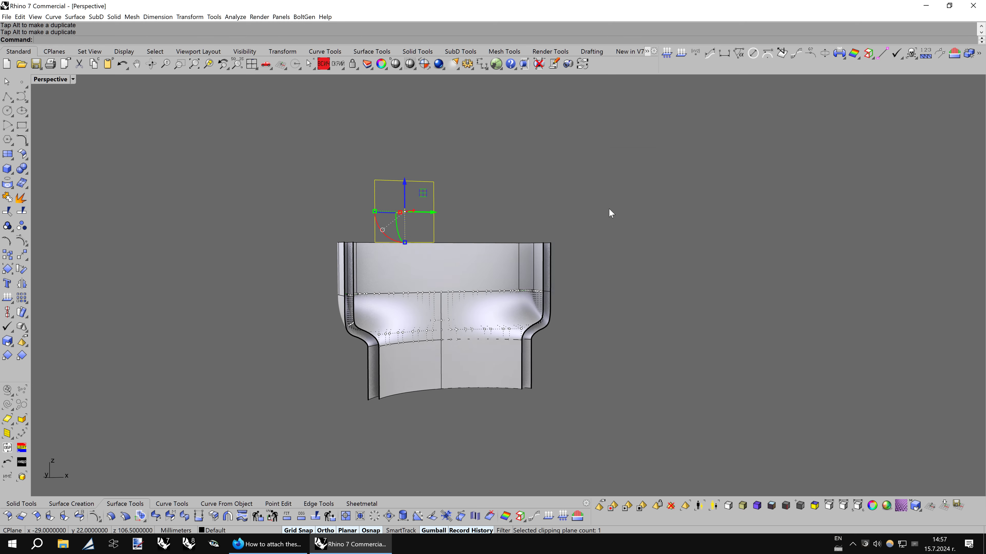
{"action": "left_click_drag", "start_coordinate": [399, 207], "coordinate": [401, 209]}
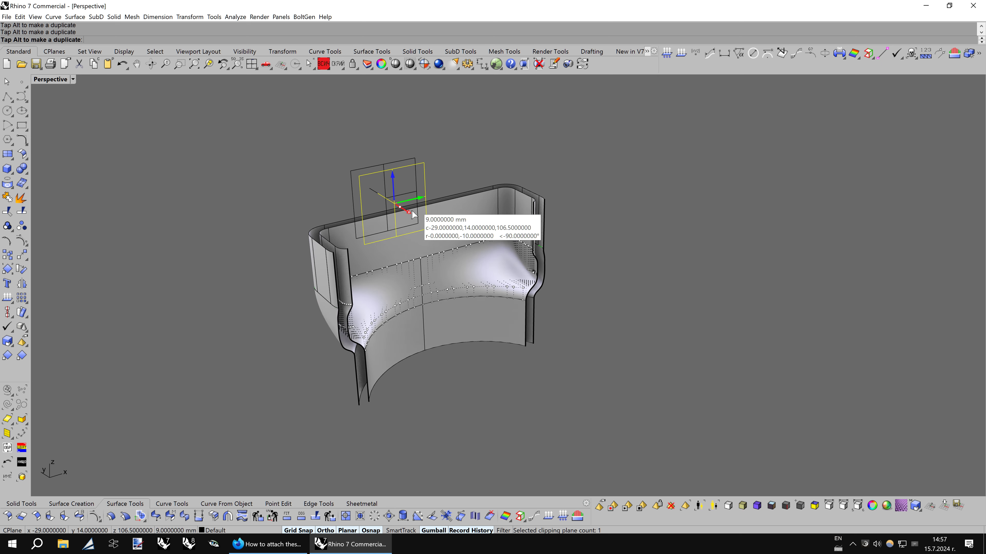
{"action": "left_click_drag", "start_coordinate": [401, 209], "coordinate": [400, 207]}
{"action": "right_click_drag", "start_coordinate": [400, 208], "coordinate": [402, 203]}
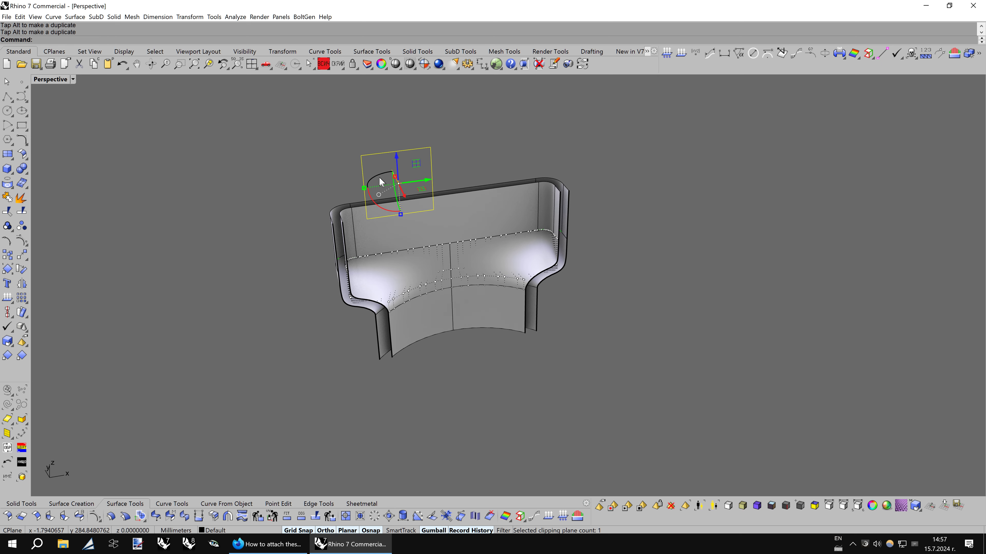
- Rotate the clipping plane, shift it 4 mm sideways, then delete it
{"action": "left_click_drag", "start_coordinate": [379, 177], "coordinate": [392, 217]}
{"action": "mouse_move", "coordinate": [392, 217]}
{"action": "right_mouse_down"}
{"action": "mouse_move", "coordinate": [520, 229]}
{"action": "mouse_move", "coordinate": [520, 218]}
{"action": "right_mouse_up"}
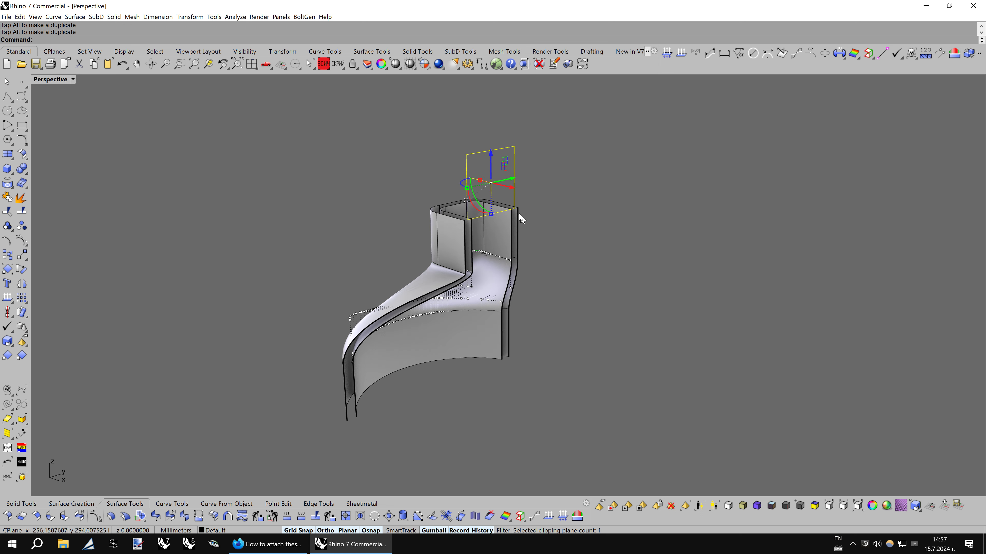
{"action": "left_click_drag", "start_coordinate": [507, 188], "coordinate": [533, 197]}
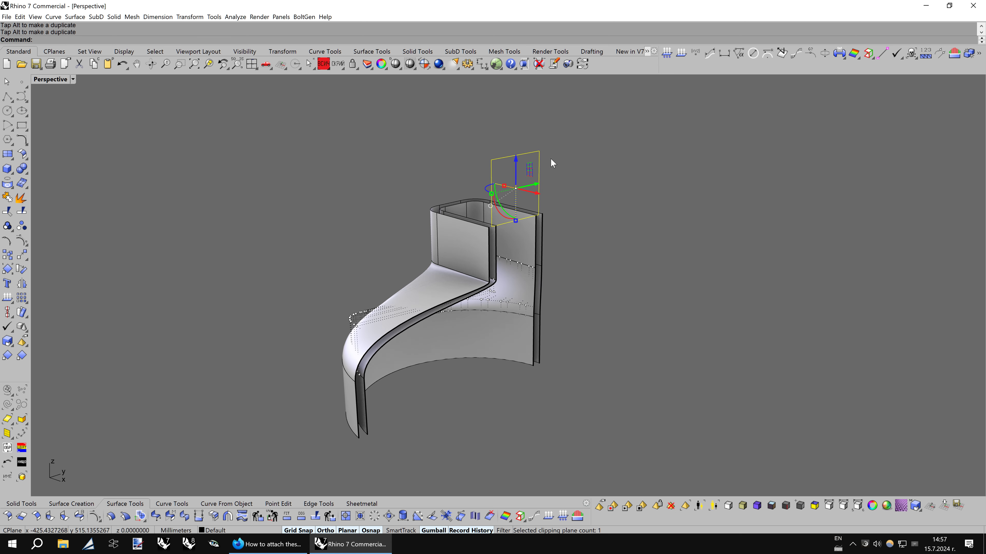
{"action": "key", "text": "Delete"}
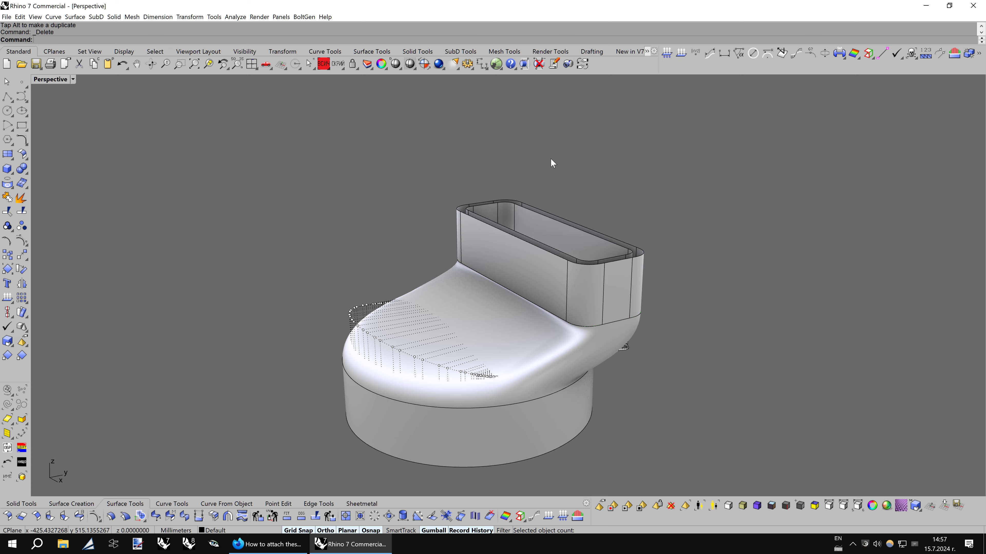
- Switch the viewport to Ghosted display and orbit and zoom around the see-through model
{"action": "key", "text": "ctrl+alt+g"}
{"action": "right_click_drag", "start_coordinate": [575, 205], "coordinate": [605, 214]}
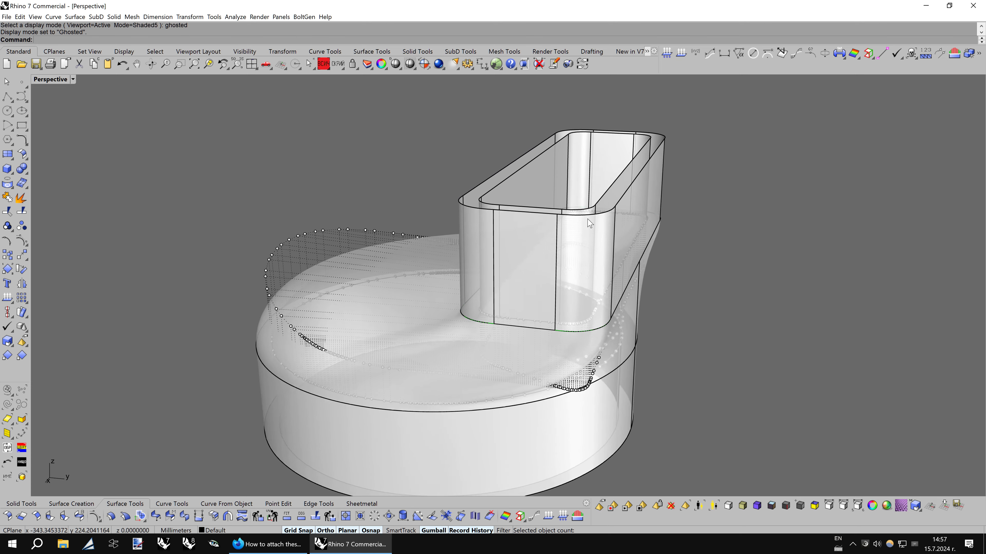
{"action": "scroll", "coordinate": [621, 213], "scroll_direction": "up", "scroll_amount": 6}
{"action": "scroll", "coordinate": [630, 212], "scroll_direction": "down", "scroll_amount": 5}
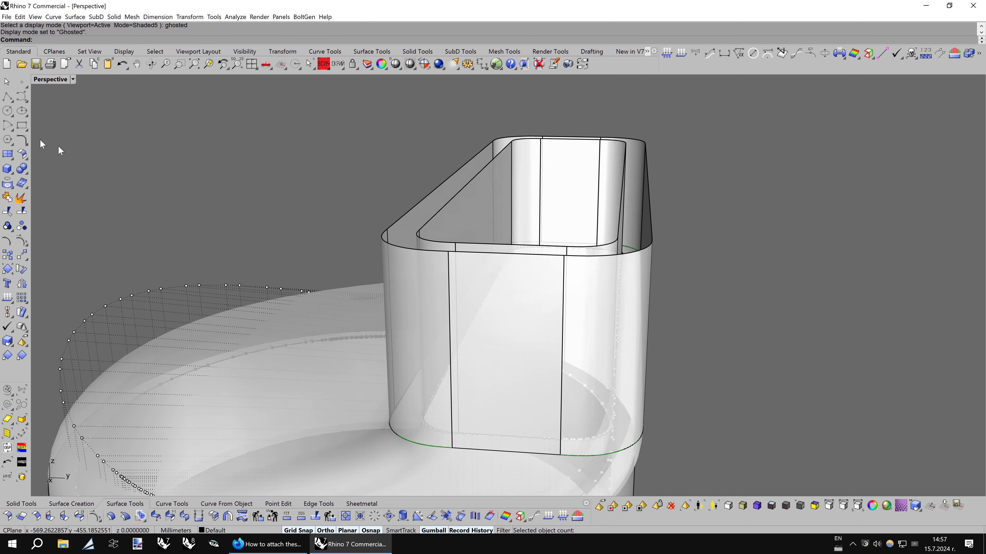
{"action": "scroll", "coordinate": [40, 138], "scroll_direction": "down", "scroll_amount": 2}
- Save GhostedV2 in the CycleDisplayModes list and cycle the viewport to it
{"action": "left_click", "coordinate": [423, 63]}
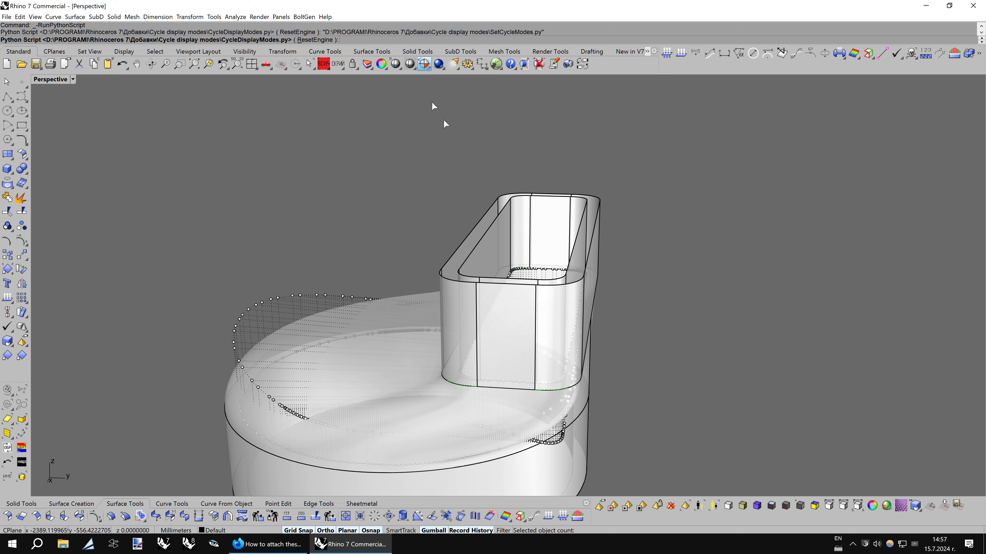
{"action": "left_click_drag", "start_coordinate": [580, 164], "coordinate": [581, 280]}
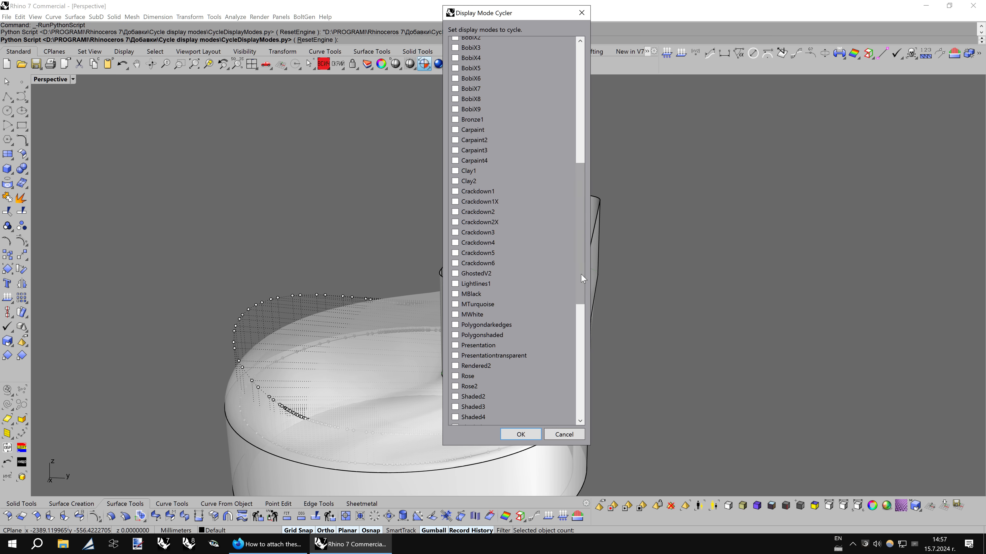
{"action": "left_click", "coordinate": [511, 435]}
{"action": "left_click", "coordinate": [424, 64]}
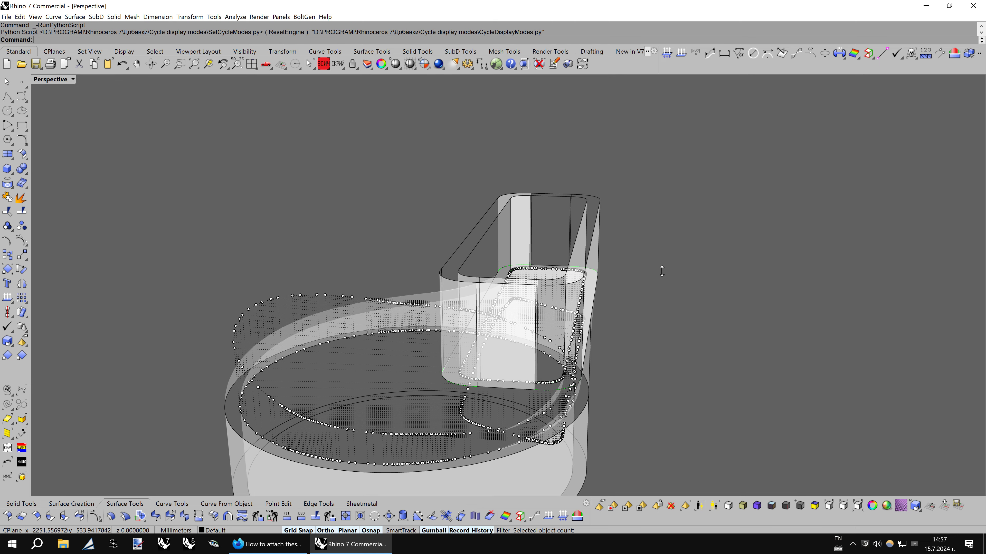
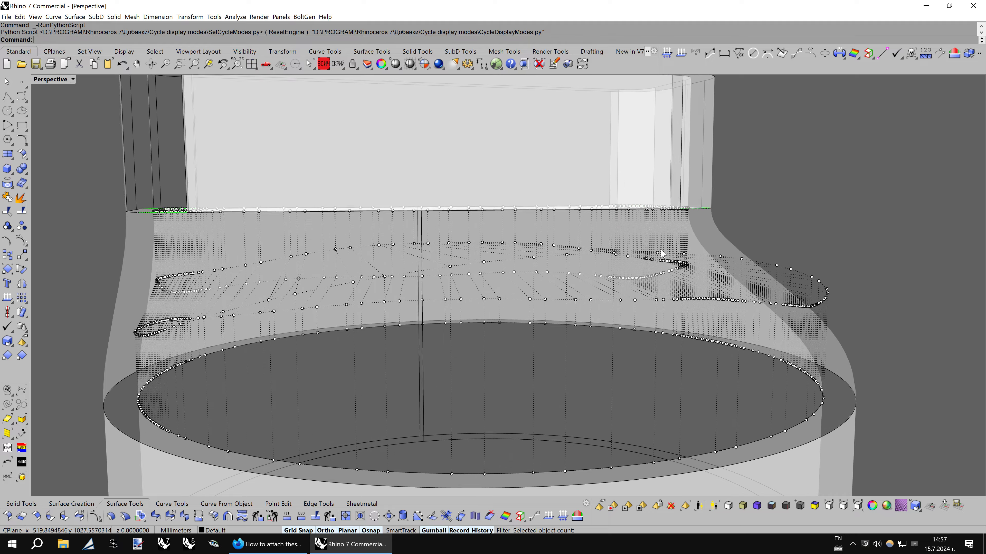
- Window-select the corner column of duct control points in the maximized Right viewport
{"action": "left_click", "coordinate": [344, 233]}
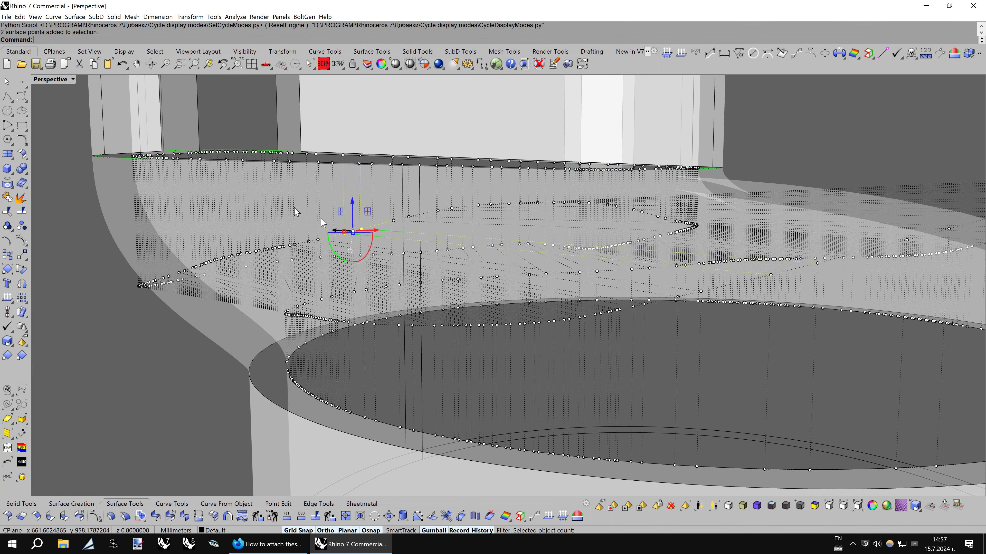
{"action": "key", "text": "ctrl+m"}
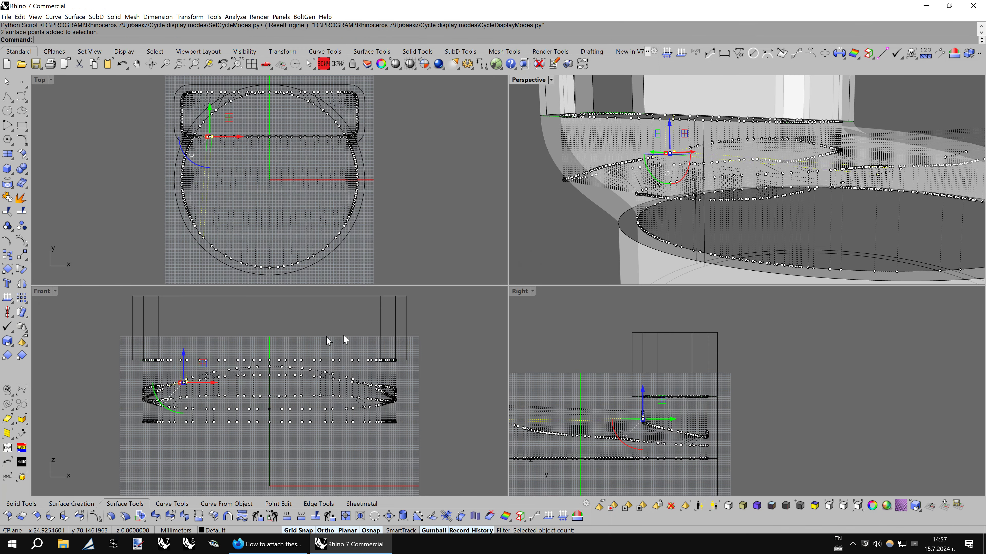
{"action": "double_click", "coordinate": [520, 291]}
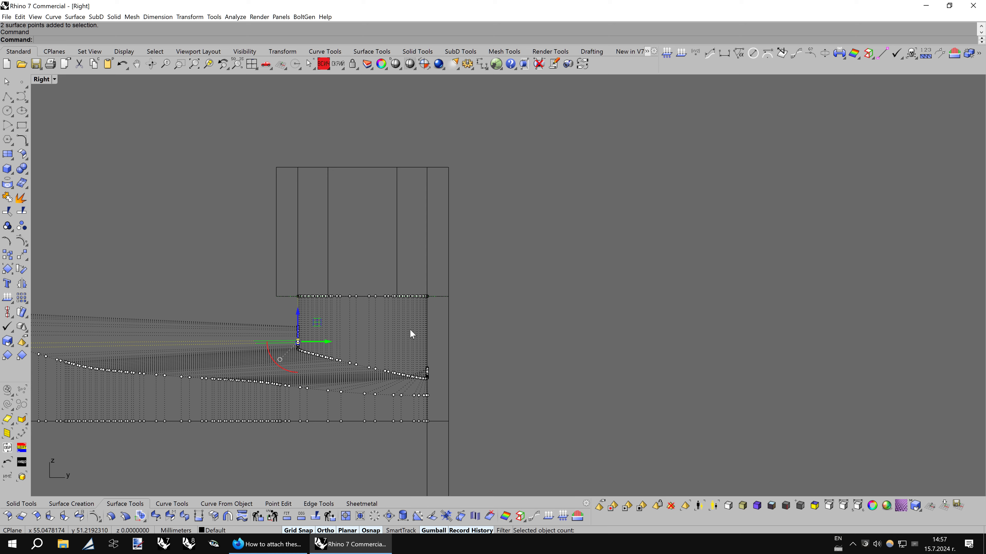
{"action": "scroll", "coordinate": [411, 334], "scroll_direction": "up", "scroll_amount": 2}
{"action": "scroll", "coordinate": [427, 322], "scroll_direction": "up", "scroll_amount": 3}
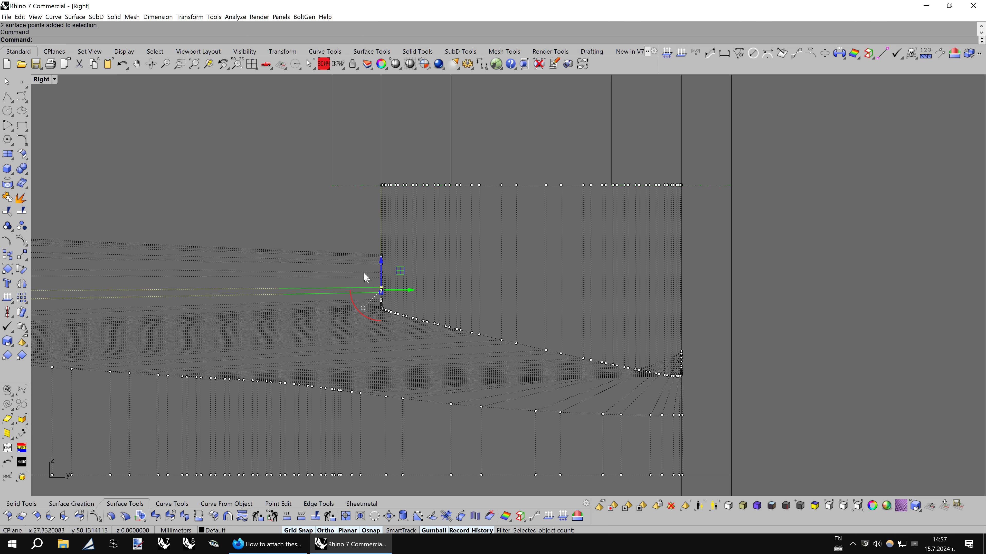
{"action": "left_click_drag", "start_coordinate": [339, 230], "coordinate": [446, 322]}
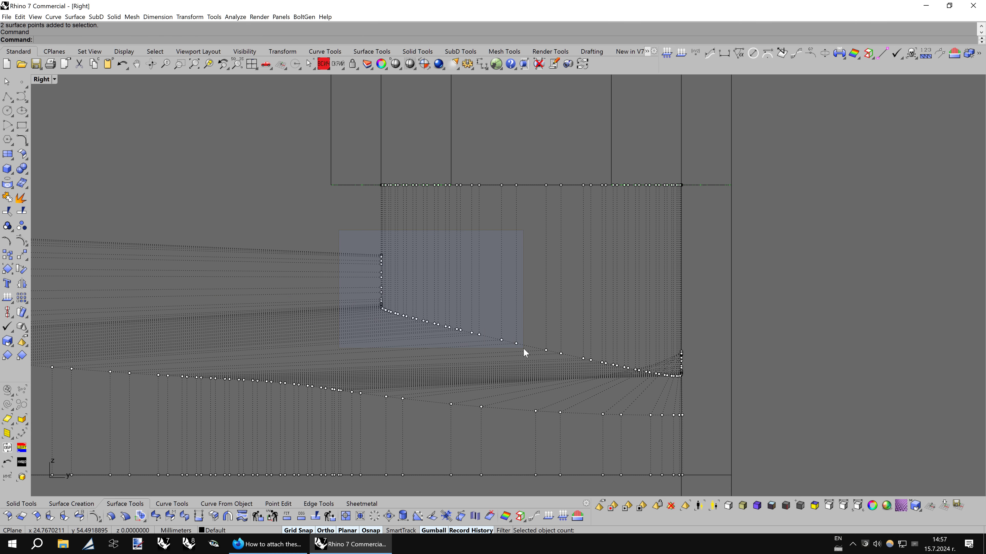
{"action": "mouse_move", "coordinate": [523, 348]}
{"action": "left_mouse_down"}
{"action": "mouse_move", "coordinate": [501, 331]}
{"action": "mouse_move", "coordinate": [531, 349]}
{"action": "left_mouse_up"}
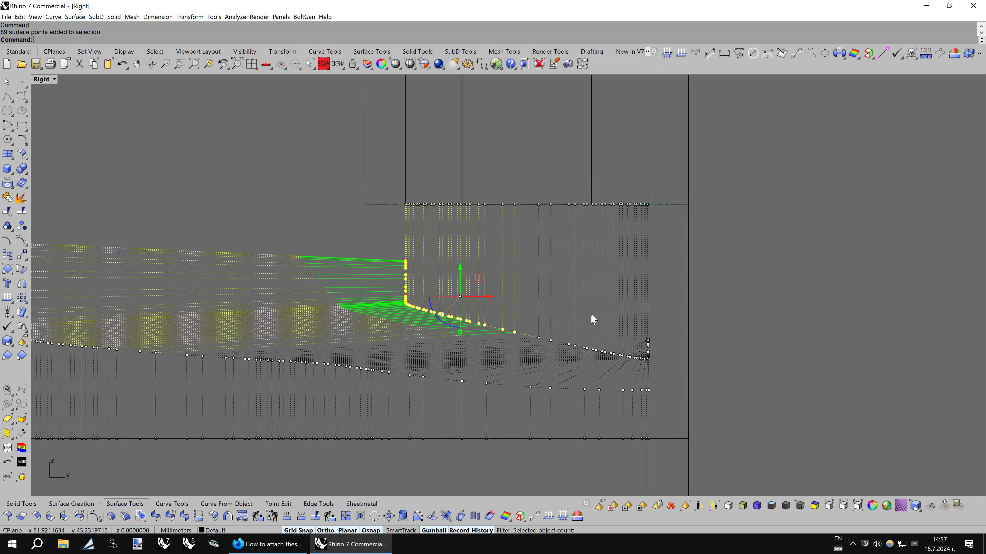
{"action": "scroll", "coordinate": [594, 311], "scroll_direction": "down", "scroll_amount": 3}
{"action": "scroll", "coordinate": [594, 308], "scroll_direction": "up", "scroll_amount": 2}
{"action": "scroll", "coordinate": [508, 290], "scroll_direction": "up", "scroll_amount": 2}
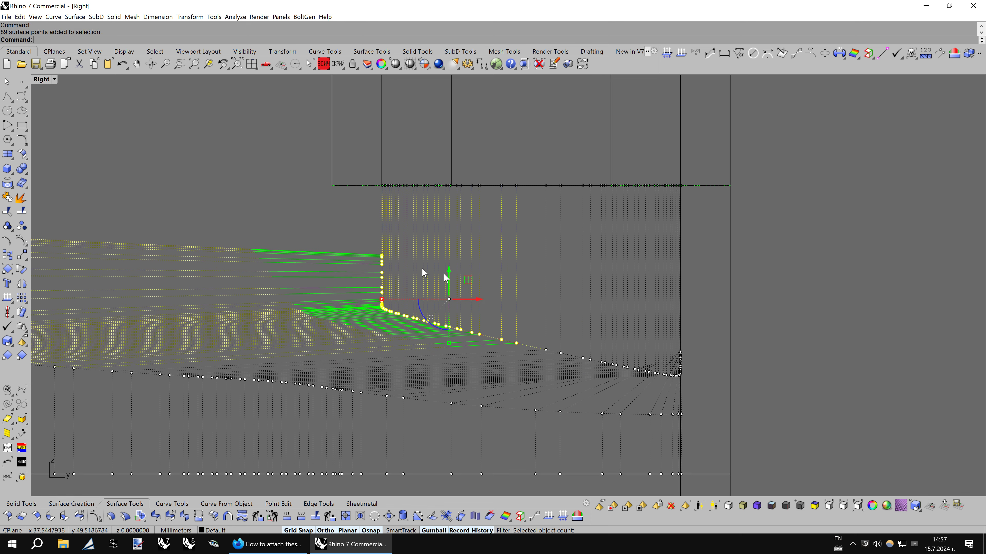
- Orbit and zoom the maximized Perspective view to inspect the selected points from outside
{"action": "double_click", "coordinate": [41, 80]}
{"action": "double_click", "coordinate": [516, 82]}
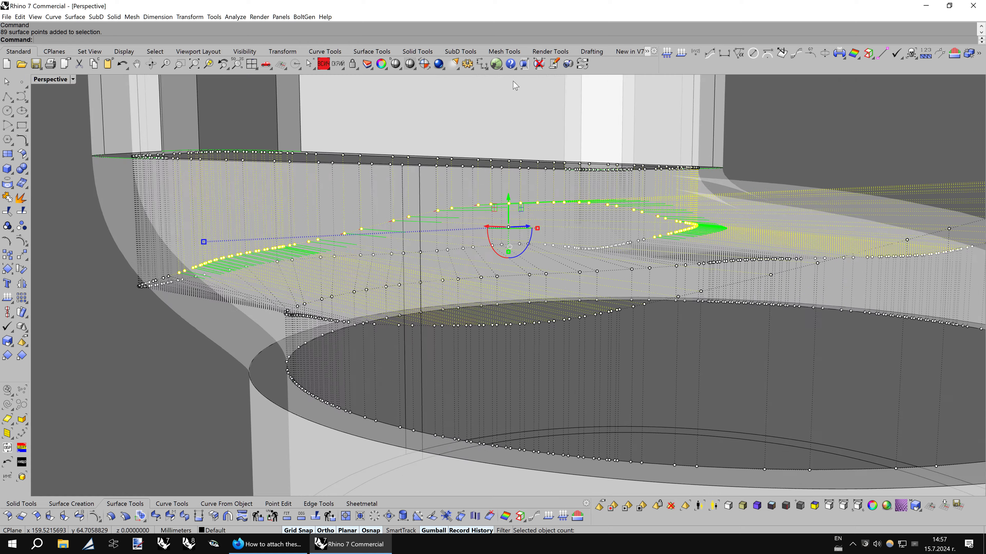
{"action": "scroll", "coordinate": [628, 185], "scroll_direction": "down", "scroll_amount": 2}
{"action": "scroll", "coordinate": [633, 184], "scroll_direction": "down", "scroll_amount": 2}
{"action": "mouse_move", "coordinate": [633, 184]}
{"action": "right_mouse_down"}
{"action": "mouse_move", "coordinate": [613, 254]}
{"action": "mouse_move", "coordinate": [598, 256]}
{"action": "right_mouse_up"}
{"action": "scroll", "coordinate": [599, 256], "scroll_direction": "up", "scroll_amount": 2}
{"action": "scroll", "coordinate": [598, 256], "scroll_direction": "up", "scroll_amount": 2}
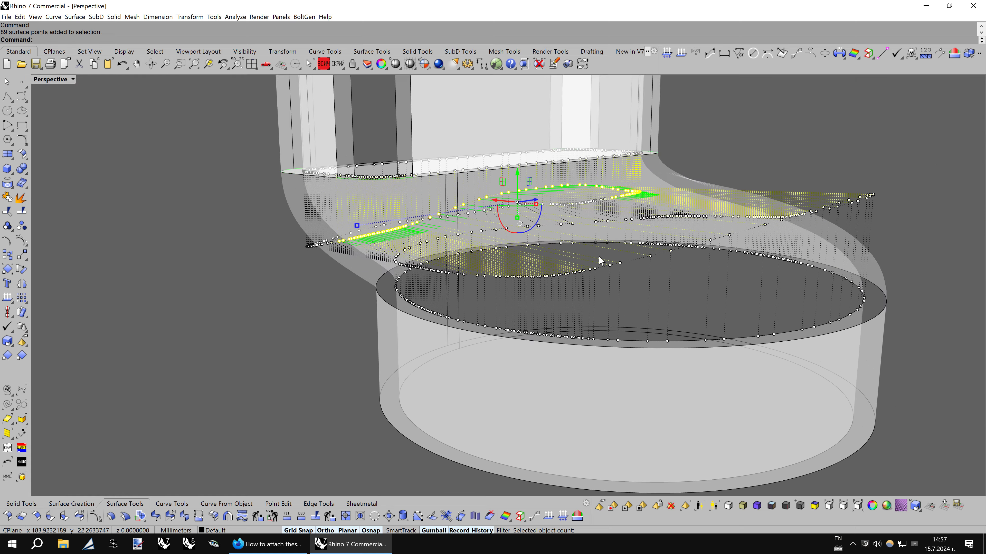
{"action": "scroll", "coordinate": [598, 256], "scroll_direction": "up", "scroll_amount": 2}
{"action": "scroll", "coordinate": [598, 255], "scroll_direction": "up", "scroll_amount": 1}
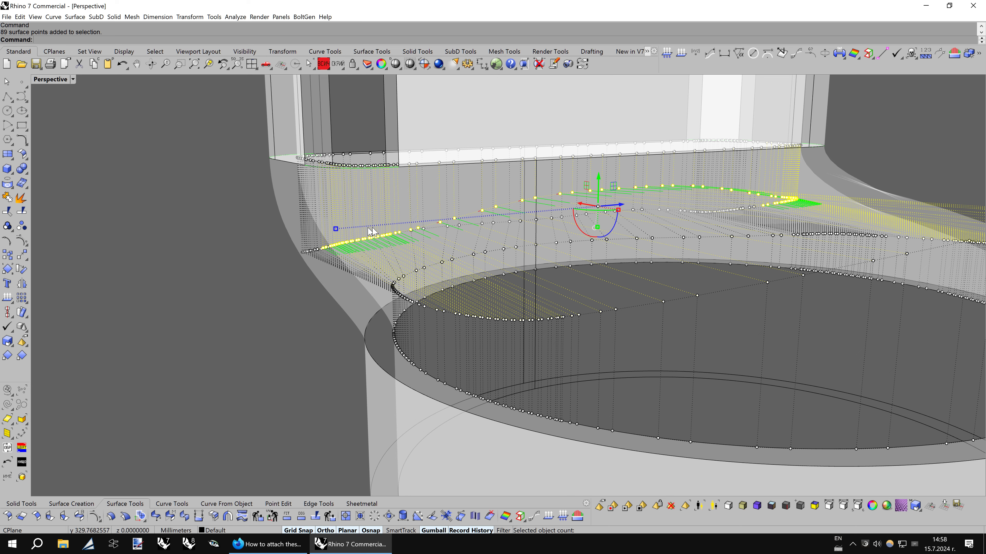
{"action": "scroll", "coordinate": [372, 231], "scroll_direction": "up", "scroll_amount": 1}
{"action": "scroll", "coordinate": [407, 225], "scroll_direction": "up", "scroll_amount": 2}
{"action": "scroll", "coordinate": [465, 213], "scroll_direction": "up", "scroll_amount": 1}
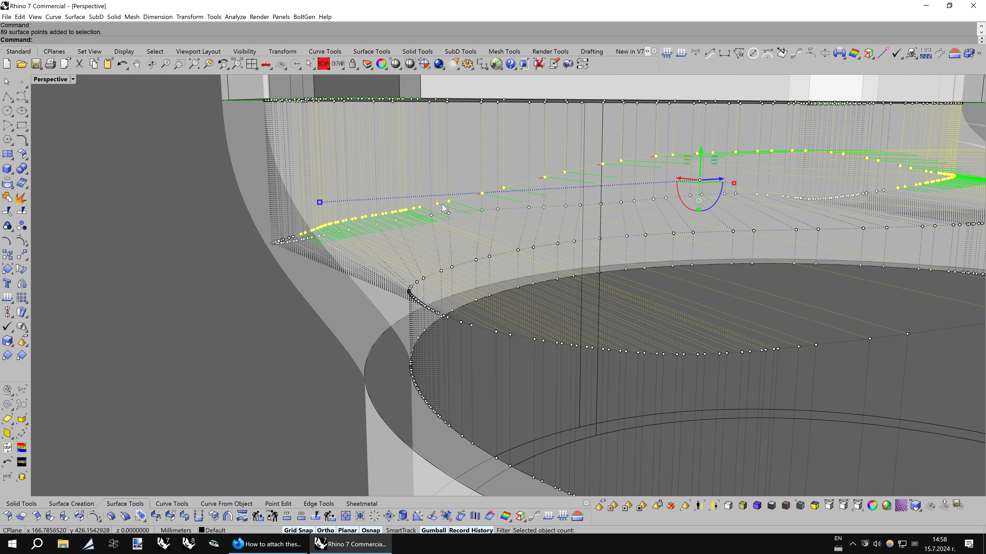
- Re-select the full column of control points at the bend in the Right view
{"action": "left_click", "coordinate": [420, 208]}
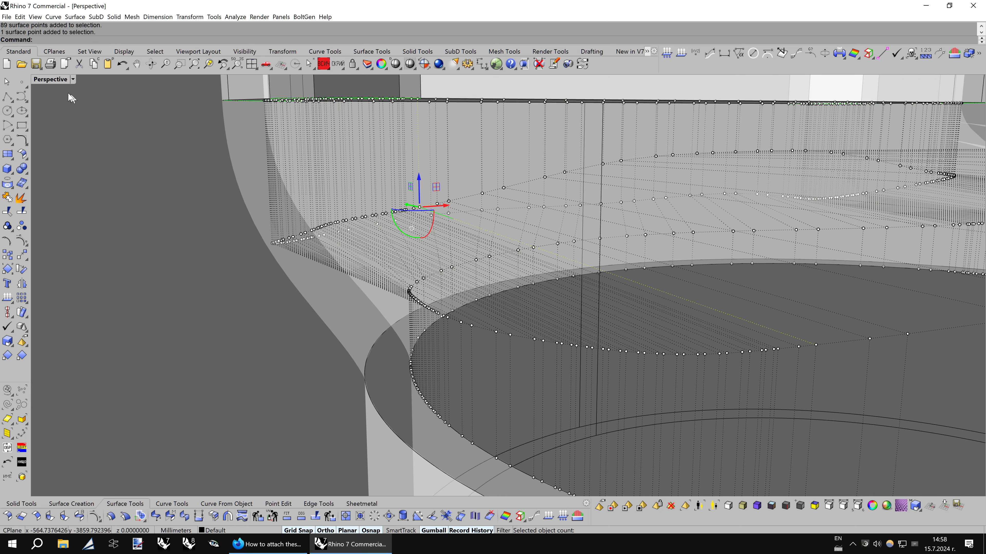
{"action": "double_click", "coordinate": [64, 80]}
{"action": "double_click", "coordinate": [520, 292]}
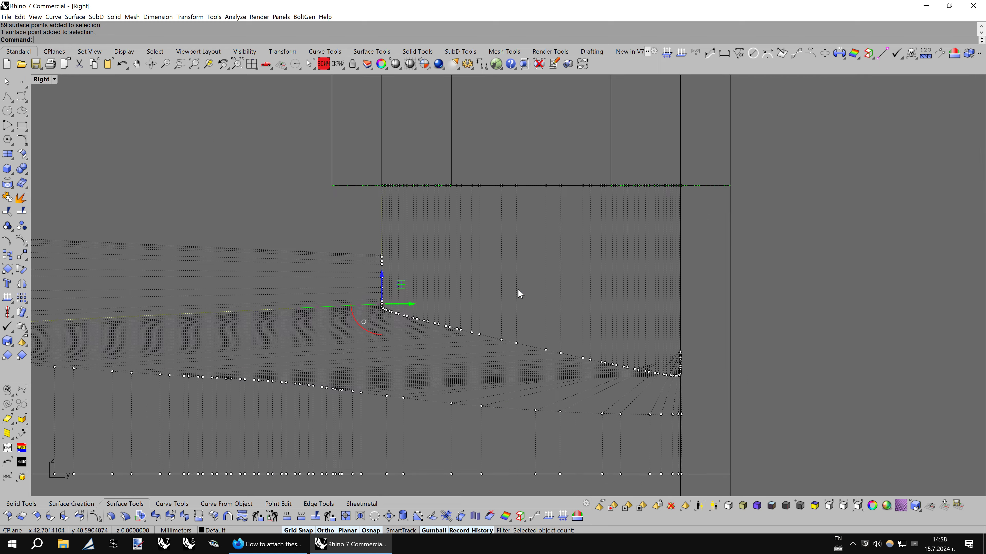
{"action": "scroll", "coordinate": [515, 285], "scroll_direction": "up", "scroll_amount": 1}
{"action": "scroll", "coordinate": [516, 284], "scroll_direction": "up", "scroll_amount": 1}
{"action": "scroll", "coordinate": [516, 282], "scroll_direction": "up", "scroll_amount": 2}
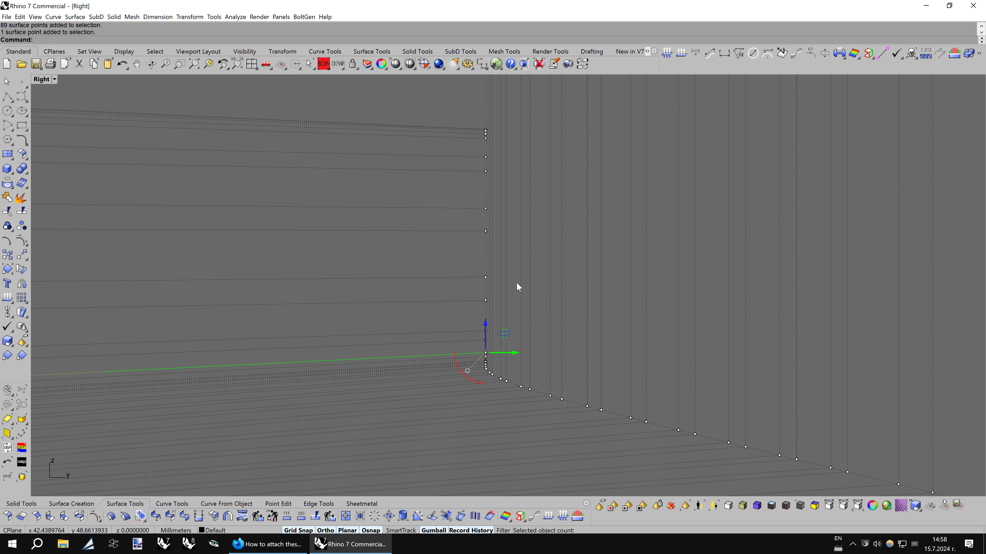
{"action": "left_click_drag", "start_coordinate": [439, 98], "coordinate": [524, 293]}
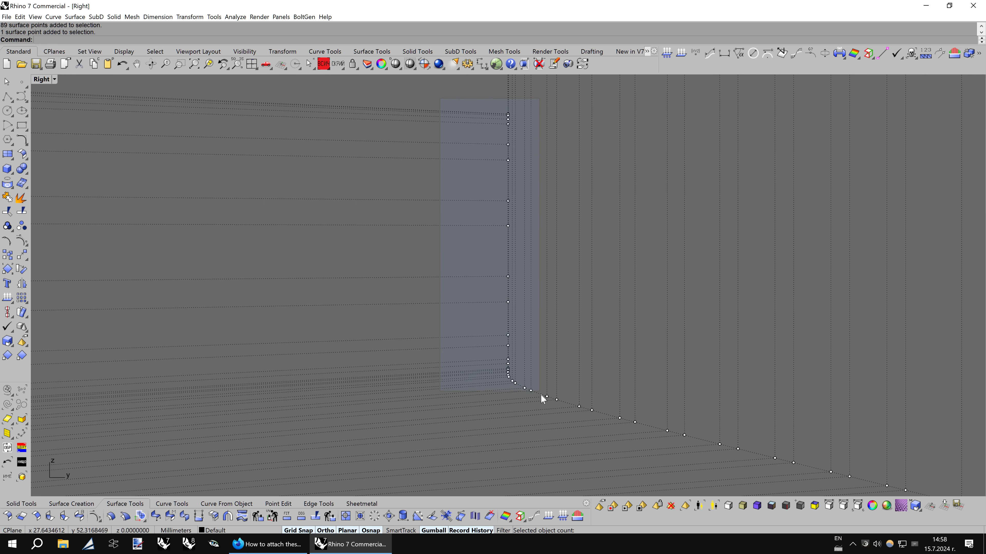
{"action": "left_click_drag", "start_coordinate": [542, 397], "coordinate": [542, 398]}
- Check the 49-point row selection from above in the maximized Perspective view
{"action": "double_click", "coordinate": [43, 80]}
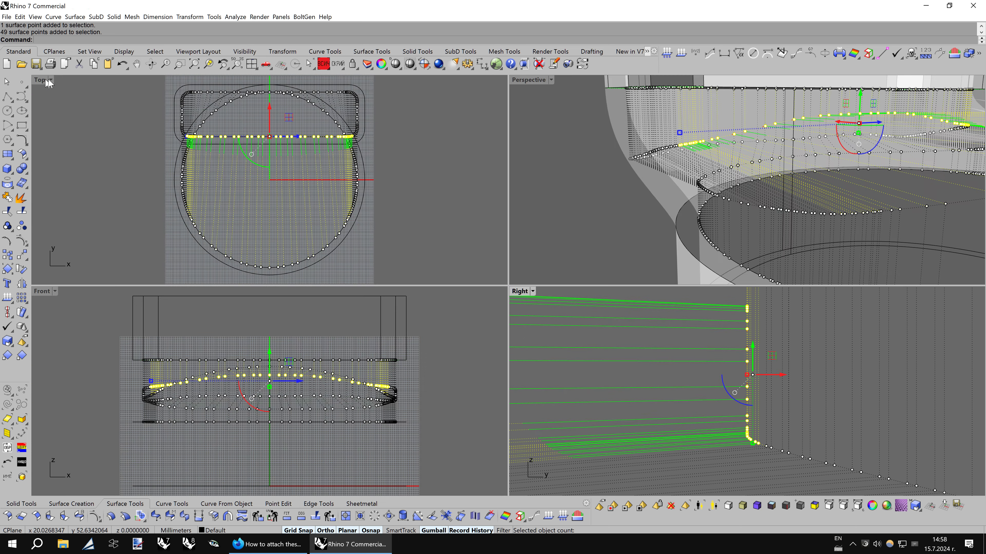
{"action": "double_click", "coordinate": [525, 81]}
{"action": "right_click_drag", "start_coordinate": [543, 155], "coordinate": [610, 233]}
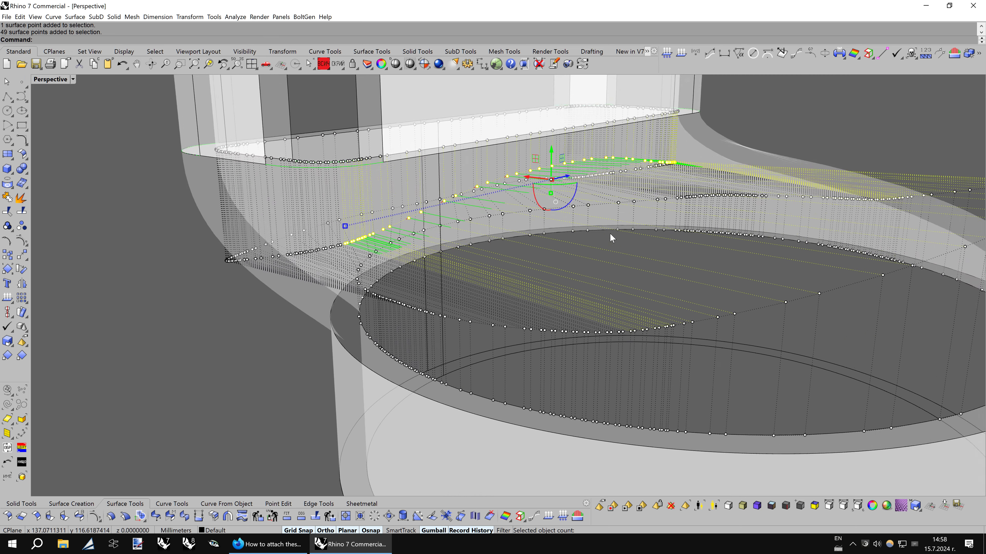
{"action": "left_click", "coordinate": [349, 504]}
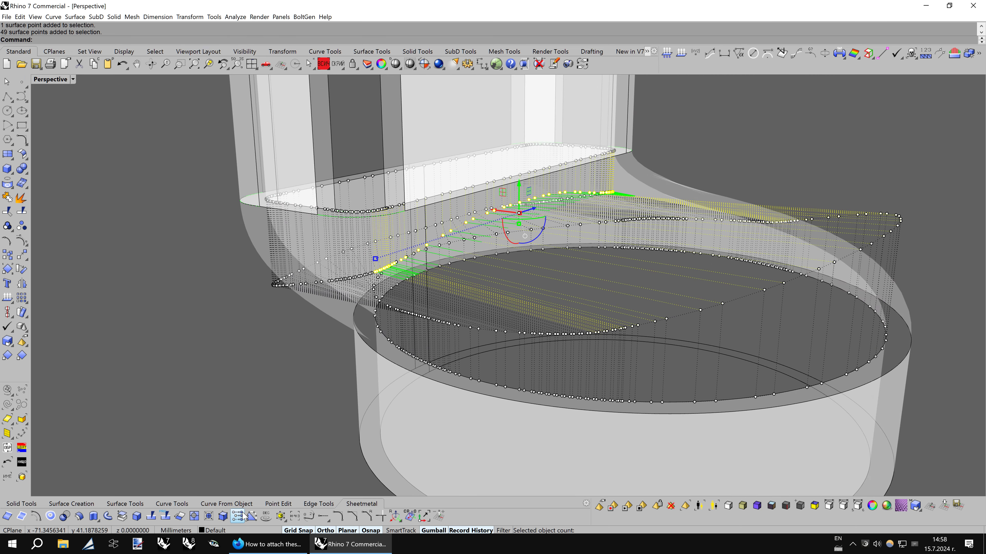
- Flatten the selected row to one height with SetPt, leaving X and Y unchanged, and undo a stray drag
{"action": "left_click", "coordinate": [252, 516]}
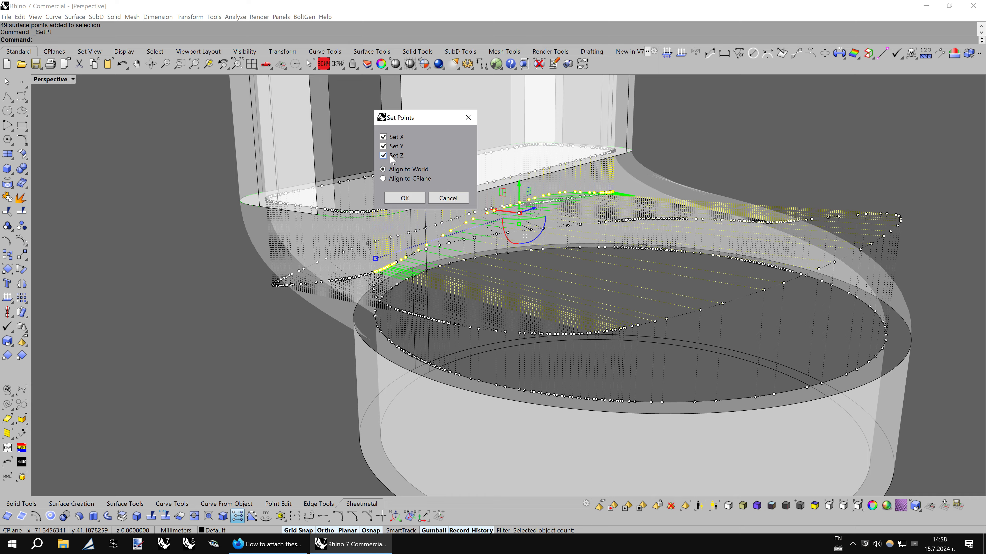
{"action": "left_click", "coordinate": [382, 136]}
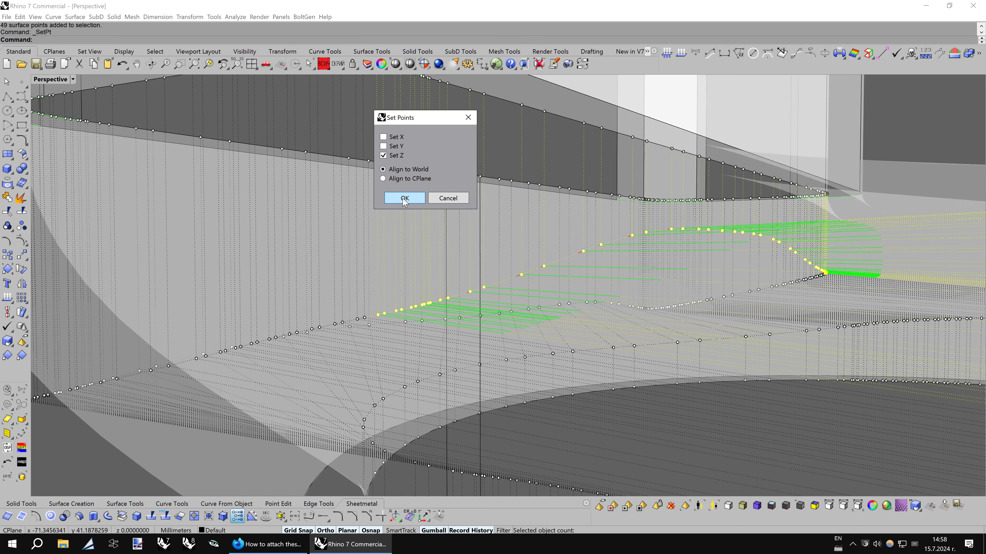
{"action": "left_click", "coordinate": [403, 198]}
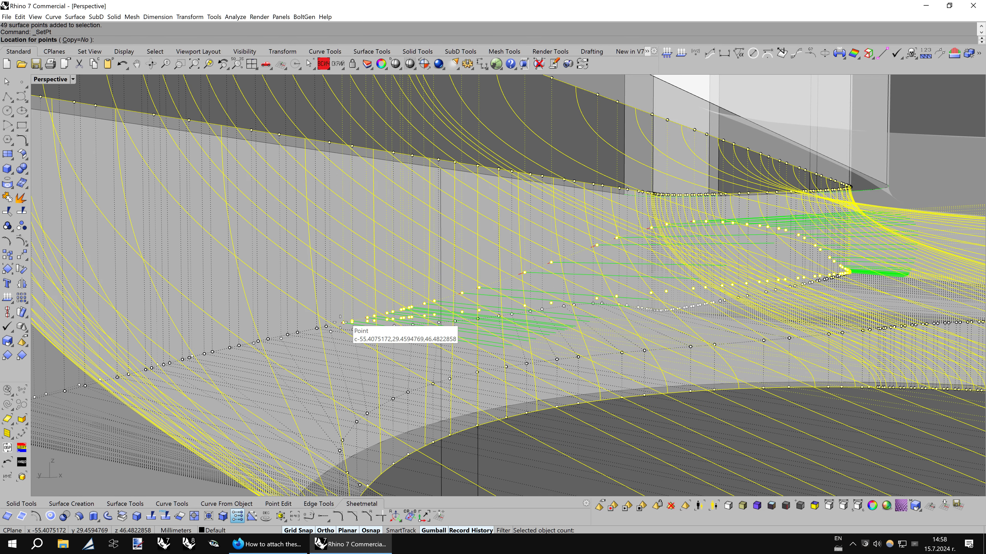
{"action": "left_click", "coordinate": [343, 322]}
{"action": "left_click", "coordinate": [502, 293]}
{"action": "left_click", "coordinate": [122, 65]}
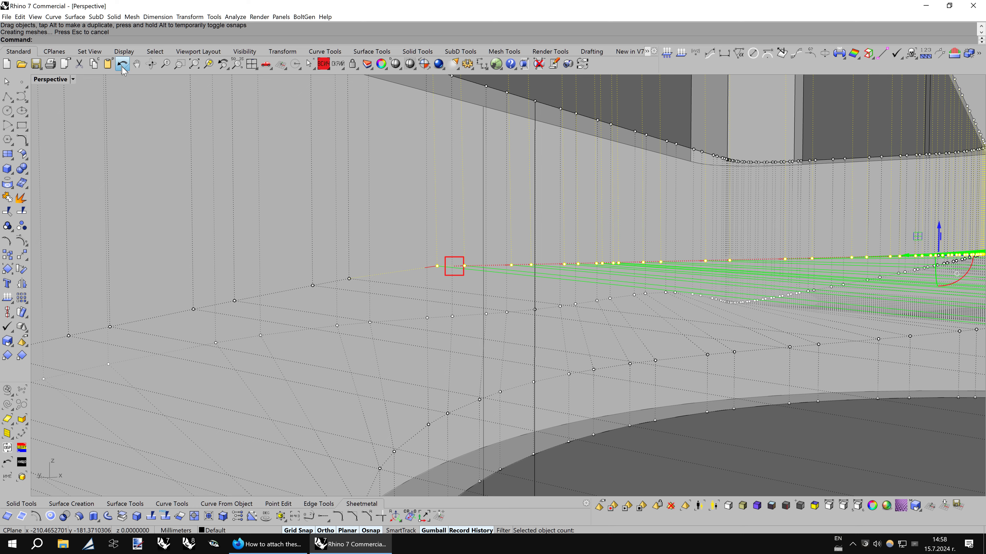
{"action": "key", "text": "Down"}
{"action": "key", "text": "Down"}
{"action": "key", "text": "Down"}
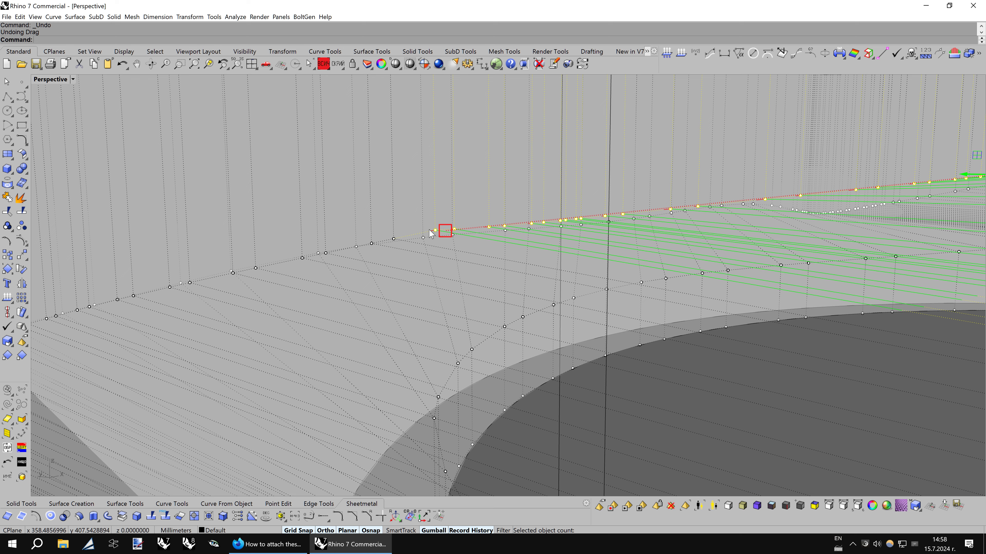
- Shift the end control points of the row vertically along Z in the Right view
{"action": "left_click", "coordinate": [434, 230]}
{"action": "double_click", "coordinate": [56, 82]}
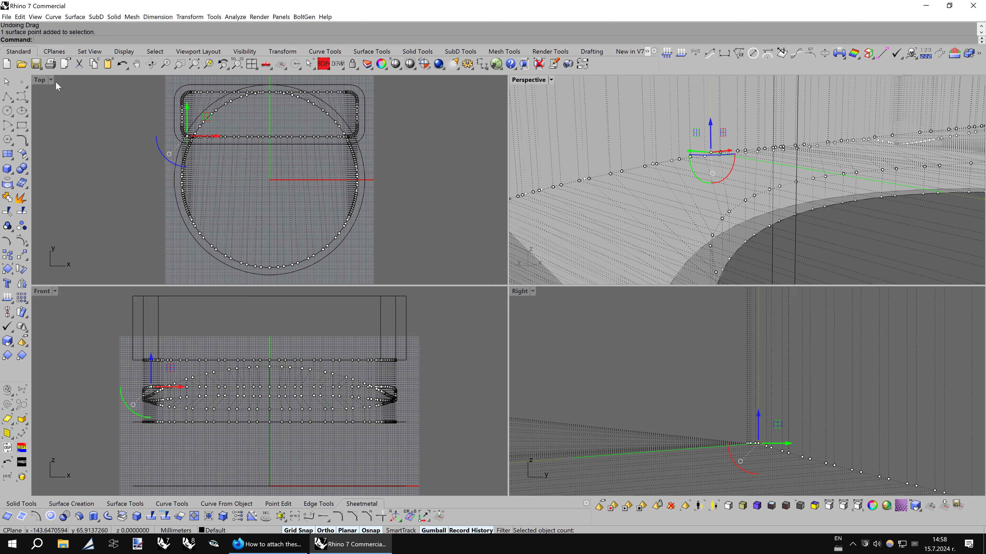
{"action": "double_click", "coordinate": [522, 293]}
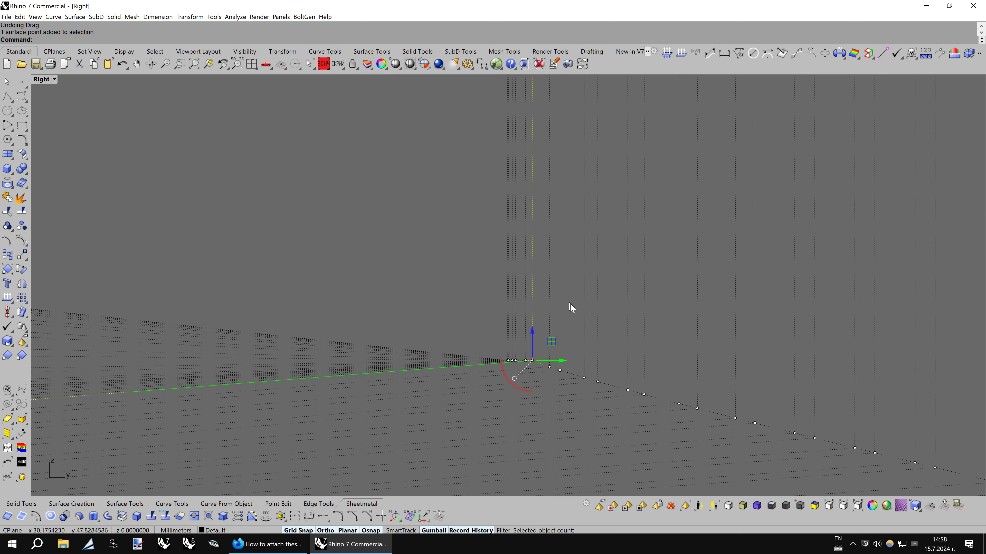
{"action": "right_click_drag", "start_coordinate": [570, 309], "coordinate": [504, 323]}
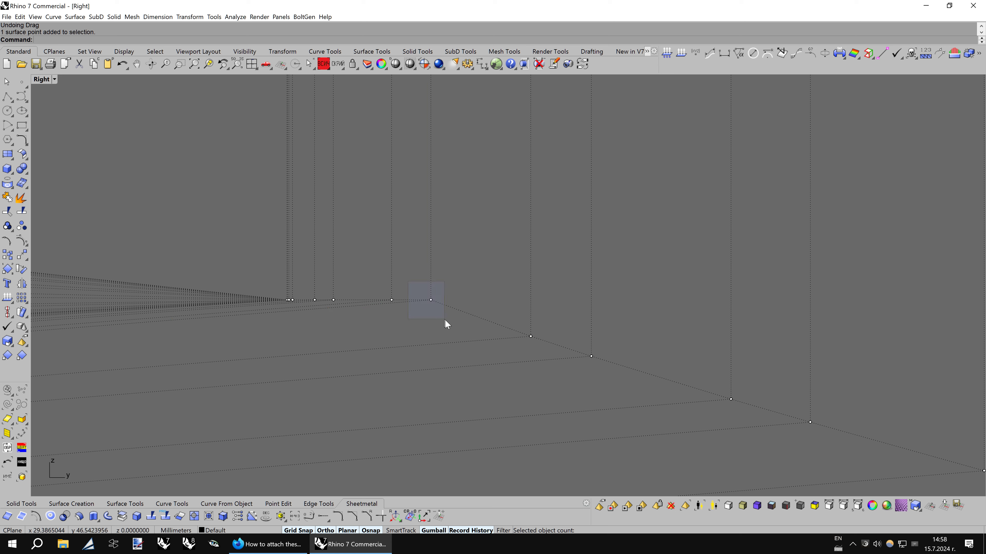
{"action": "left_click_drag", "start_coordinate": [406, 282], "coordinate": [445, 324]}
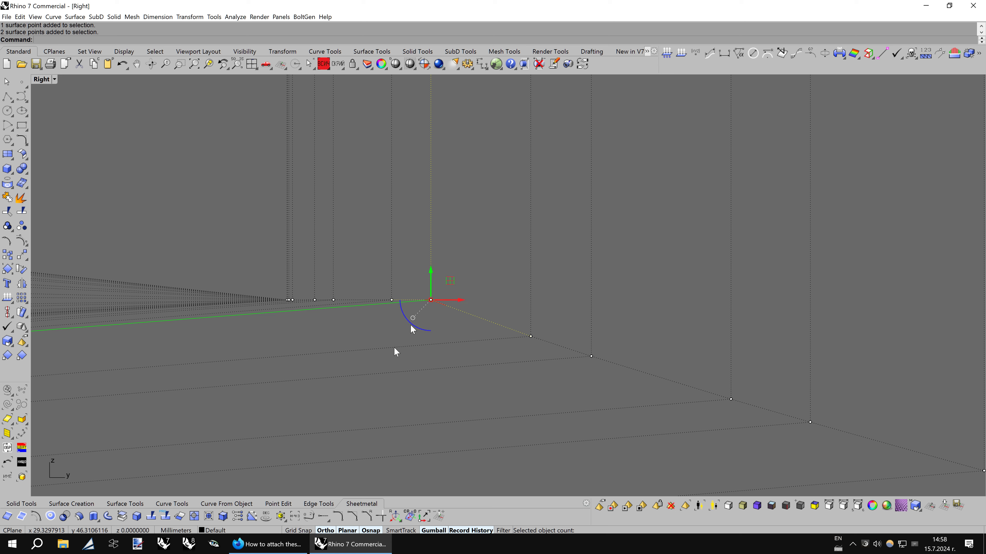
{"action": "left_click_drag", "start_coordinate": [434, 273], "coordinate": [444, 285]}
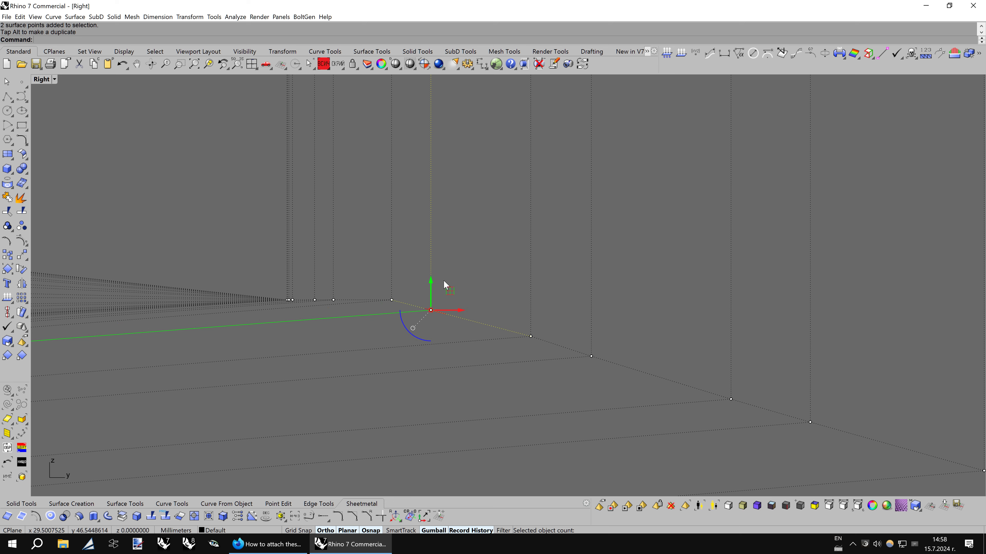
{"action": "key", "text": "Left"}
{"action": "key", "text": "Left"}
{"action": "key", "text": "Left"}
{"action": "key", "text": "Left"}
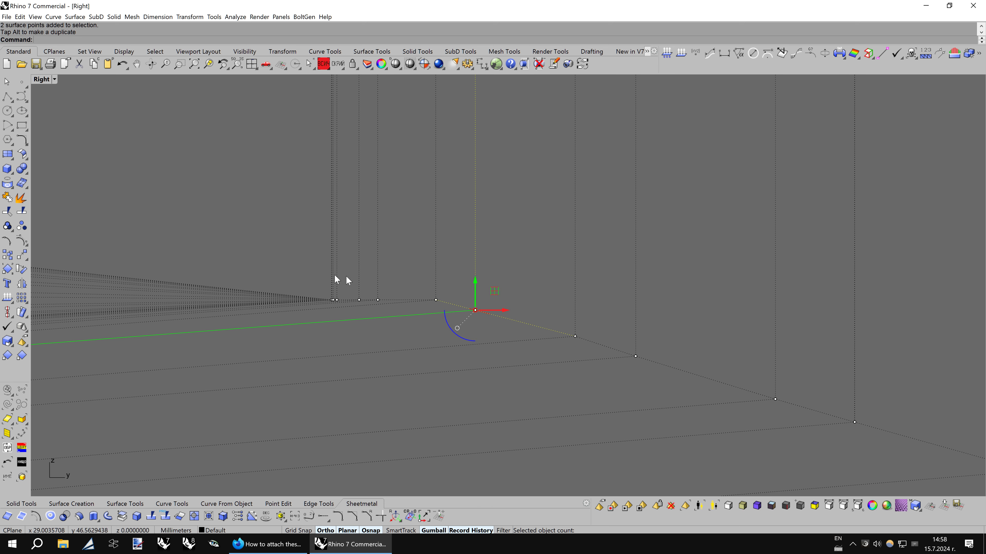
{"action": "mouse_move", "coordinate": [436, 298]}
{"action": "left_mouse_down"}
{"action": "mouse_move", "coordinate": [442, 306]}
{"action": "mouse_move", "coordinate": [442, 284]}
{"action": "left_mouse_up"}
{"action": "key", "text": "Escape"}
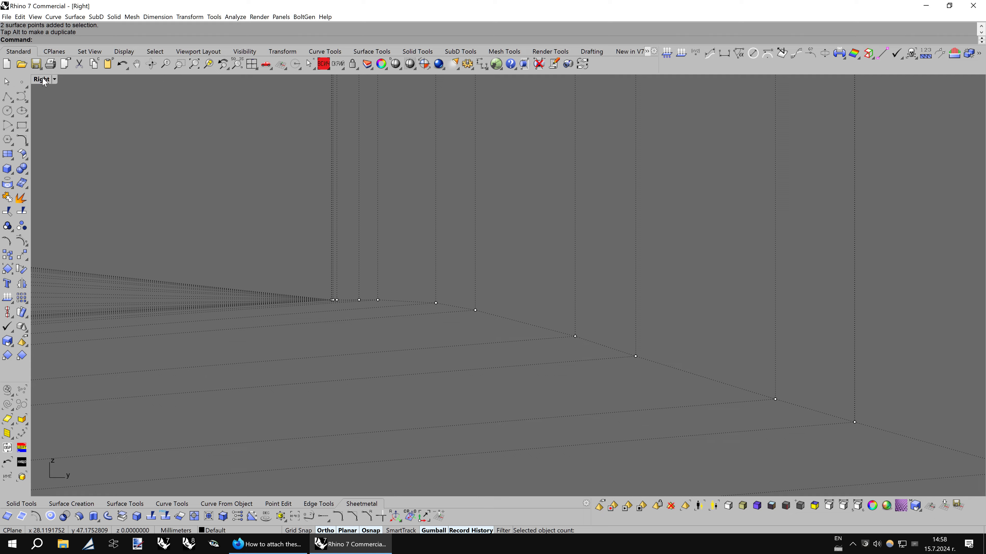
- Orbit and zoom the maximized Perspective view to see the whole reshaped duct
{"action": "double_click", "coordinate": [43, 79]}
{"action": "double_click", "coordinate": [519, 83]}
{"action": "mouse_move", "coordinate": [623, 227]}
{"action": "right_mouse_down"}
{"action": "mouse_move", "coordinate": [649, 264]}
{"action": "mouse_move", "coordinate": [653, 255]}
{"action": "right_mouse_up"}
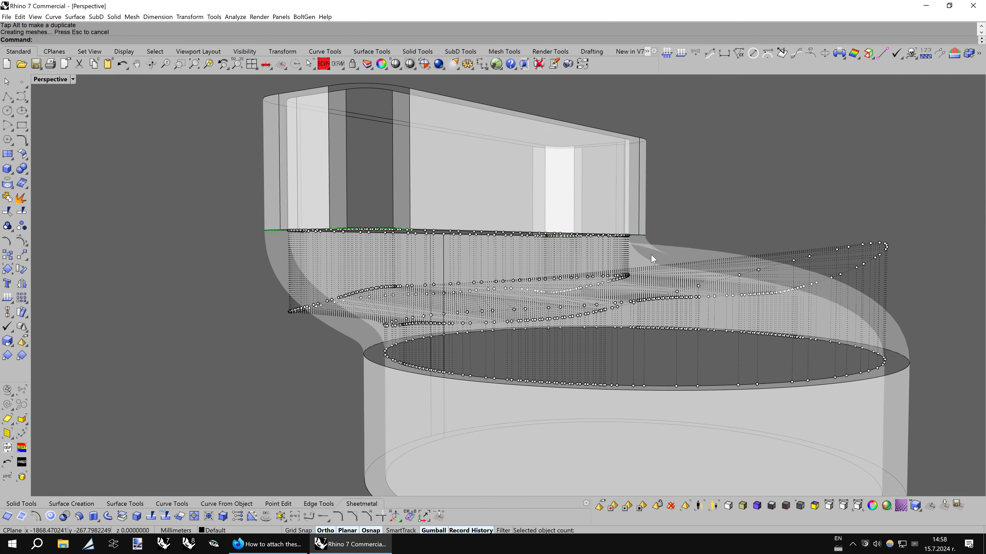
{"action": "scroll", "coordinate": [652, 248], "scroll_direction": "up", "scroll_amount": 2}
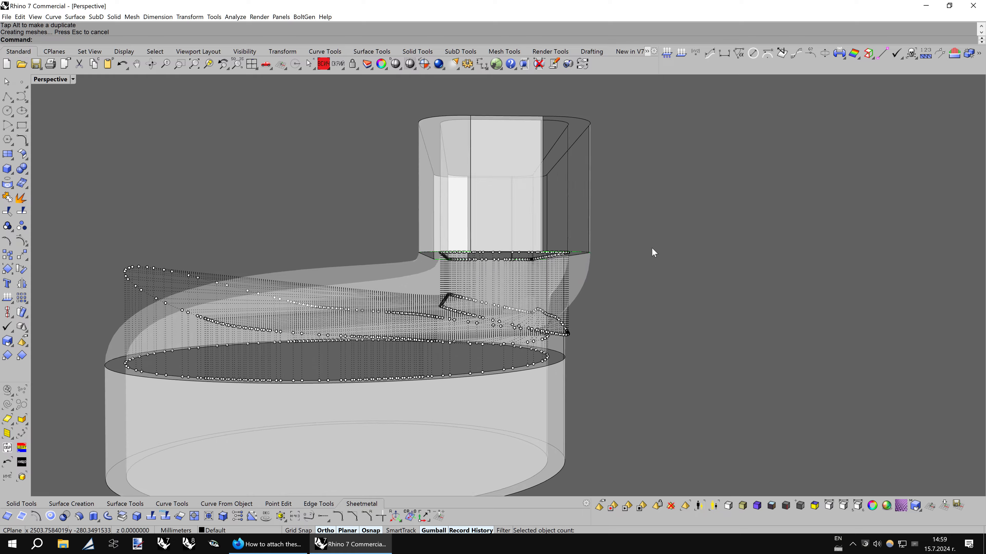
{"action": "scroll", "coordinate": [652, 249], "scroll_direction": "up", "scroll_amount": 3}
{"action": "scroll", "coordinate": [653, 250], "scroll_direction": "up", "scroll_amount": 2}
{"action": "right_click_drag", "start_coordinate": [652, 250], "coordinate": [602, 242]}
{"action": "scroll", "coordinate": [612, 247], "scroll_direction": "down", "scroll_amount": 4}
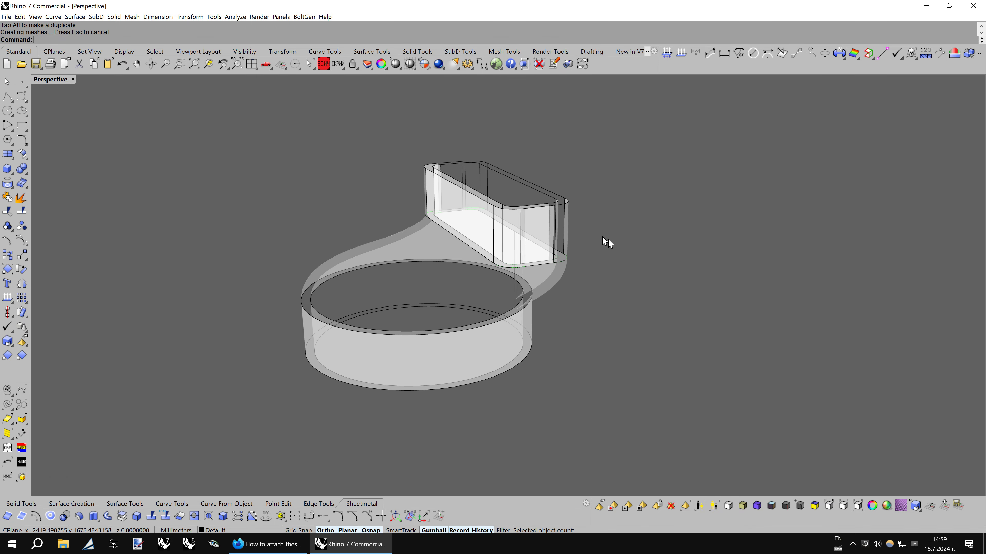
- Add a vertical clipping plane and turn on the lower duct surface's control points
{"action": "left_click", "coordinate": [524, 65]}
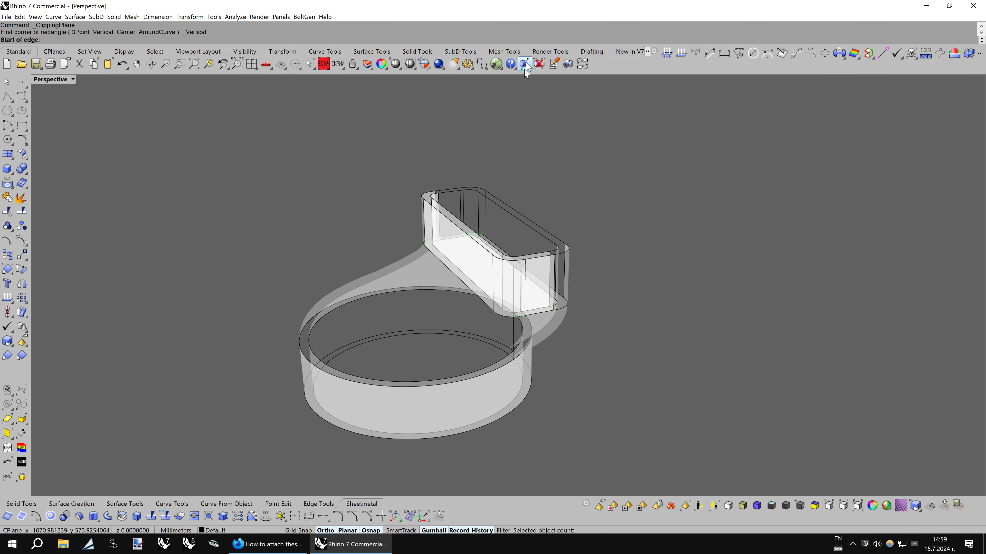
{"action": "left_click", "coordinate": [528, 213]}
{"action": "left_click", "coordinate": [554, 193]}
{"action": "key", "text": "Return"}
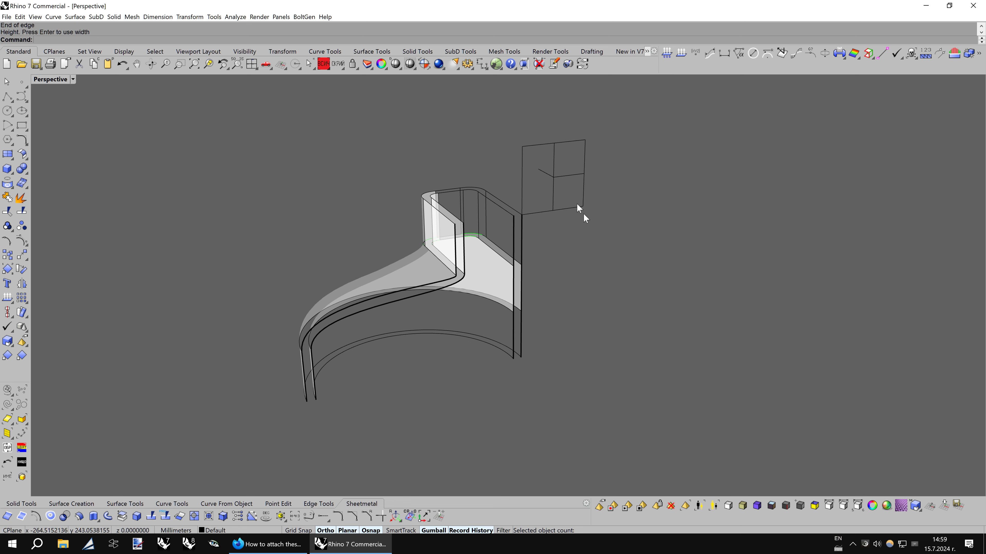
{"action": "scroll", "coordinate": [607, 250], "scroll_direction": "up", "scroll_amount": 2}
{"action": "scroll", "coordinate": [607, 250], "scroll_direction": "up", "scroll_amount": 3}
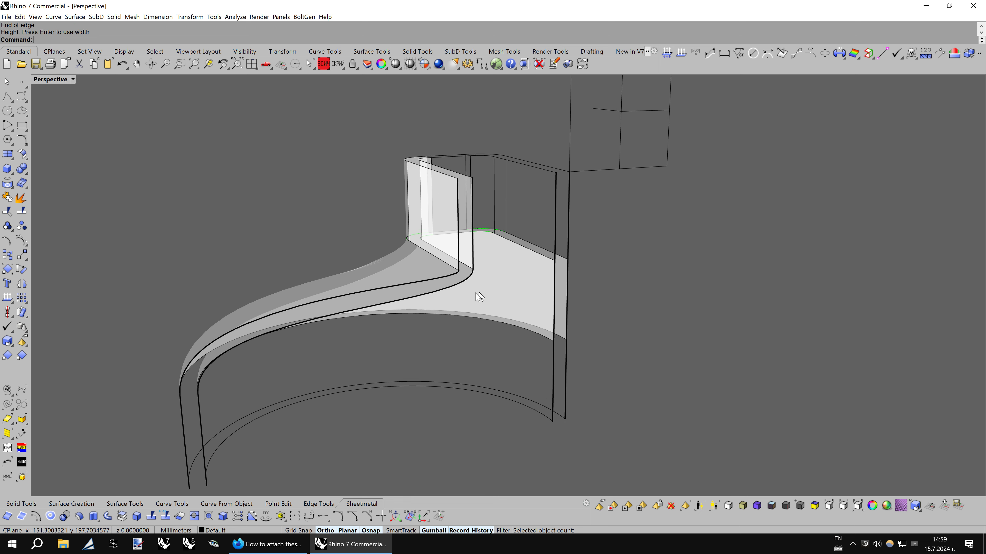
{"action": "left_click", "coordinate": [455, 291]}
{"action": "key", "text": "F10"}
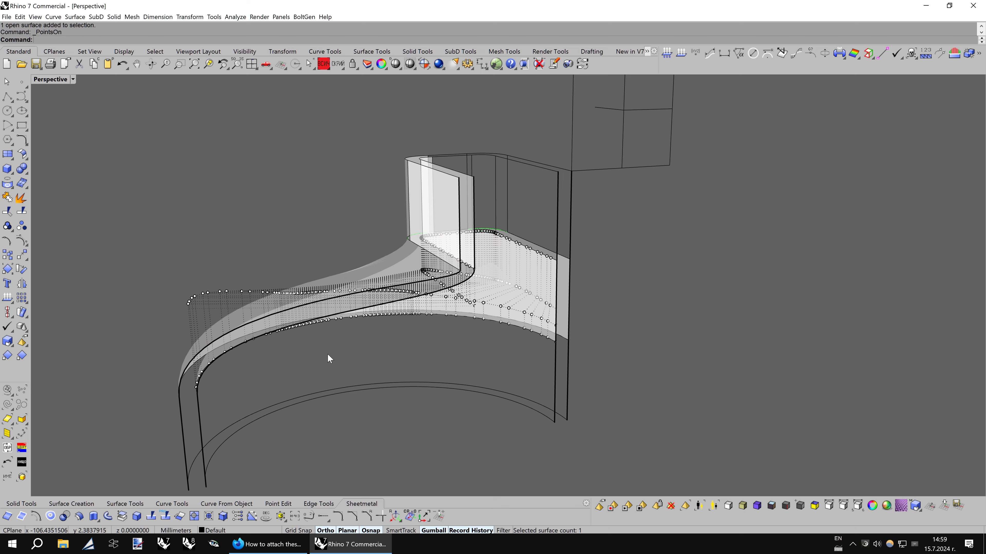
{"action": "mouse_move", "coordinate": [519, 352]}
{"action": "right_mouse_down"}
{"action": "mouse_move", "coordinate": [534, 345]}
{"action": "mouse_move", "coordinate": [520, 311]}
{"action": "mouse_move", "coordinate": [557, 313]}
{"action": "right_mouse_up"}
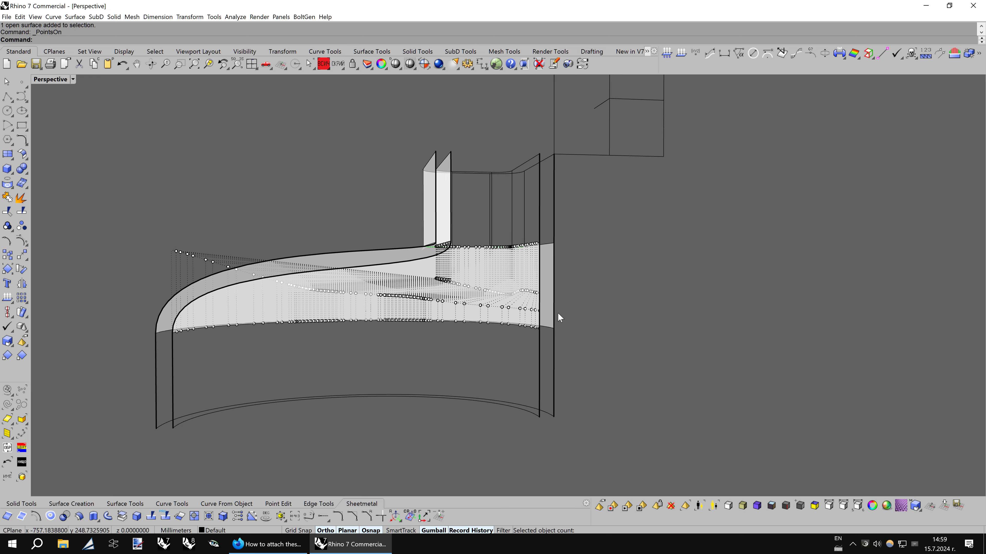
- Lower a row of 49 control points in the side view and check it in Perspective
{"action": "double_click", "coordinate": [63, 80]}
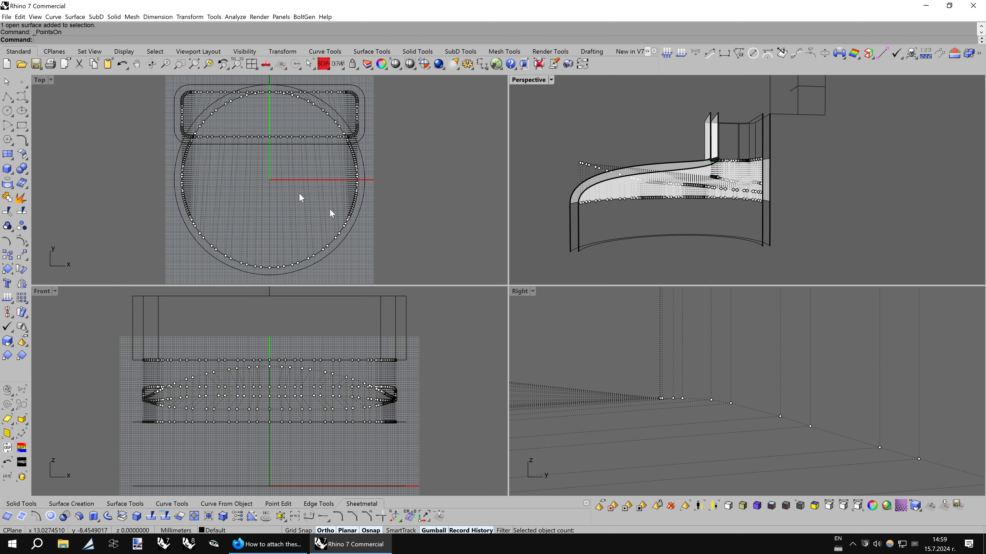
{"action": "left_click", "coordinate": [550, 323]}
{"action": "left_click_drag", "start_coordinate": [752, 412], "coordinate": [752, 412]}
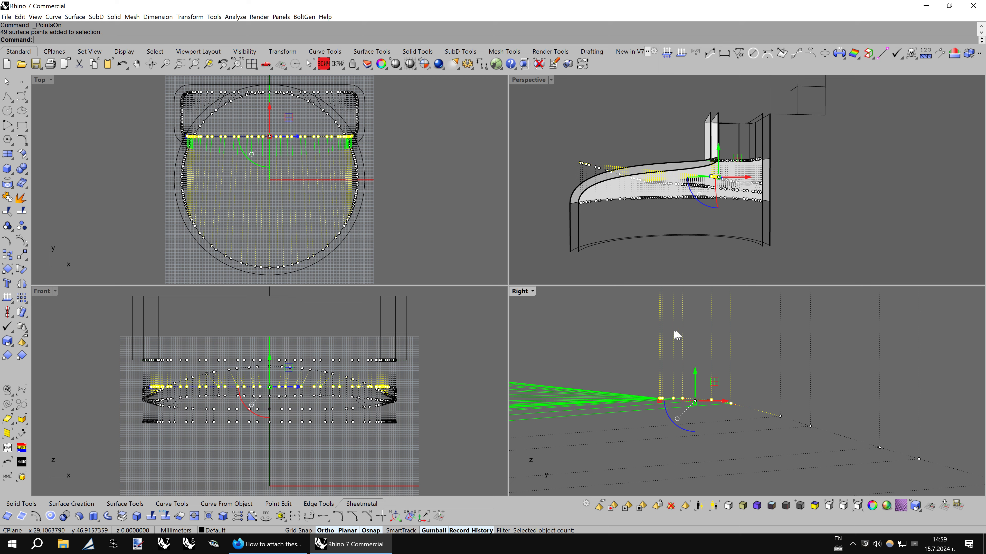
{"action": "left_click_drag", "start_coordinate": [698, 352], "coordinate": [707, 407]}
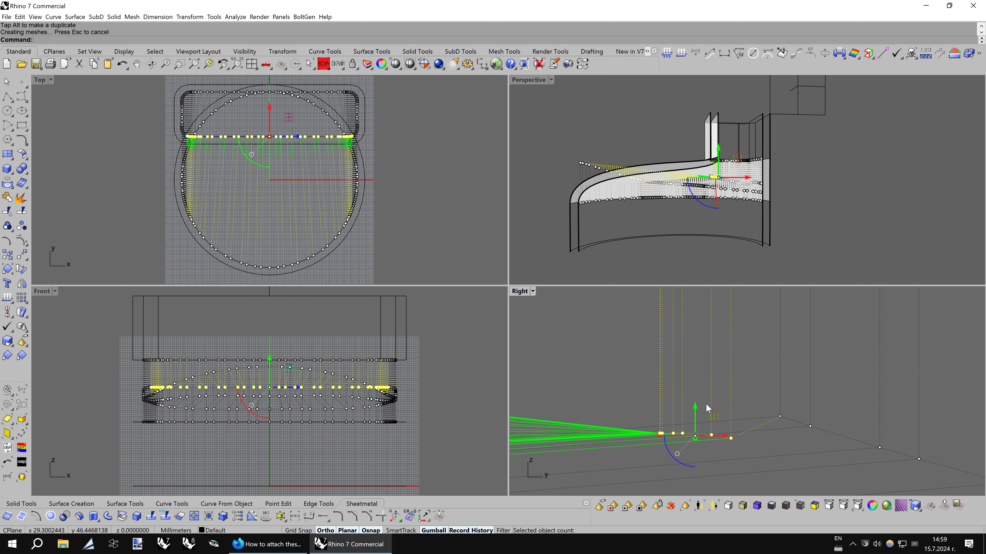
{"action": "right_click_drag", "start_coordinate": [694, 271], "coordinate": [710, 227]}
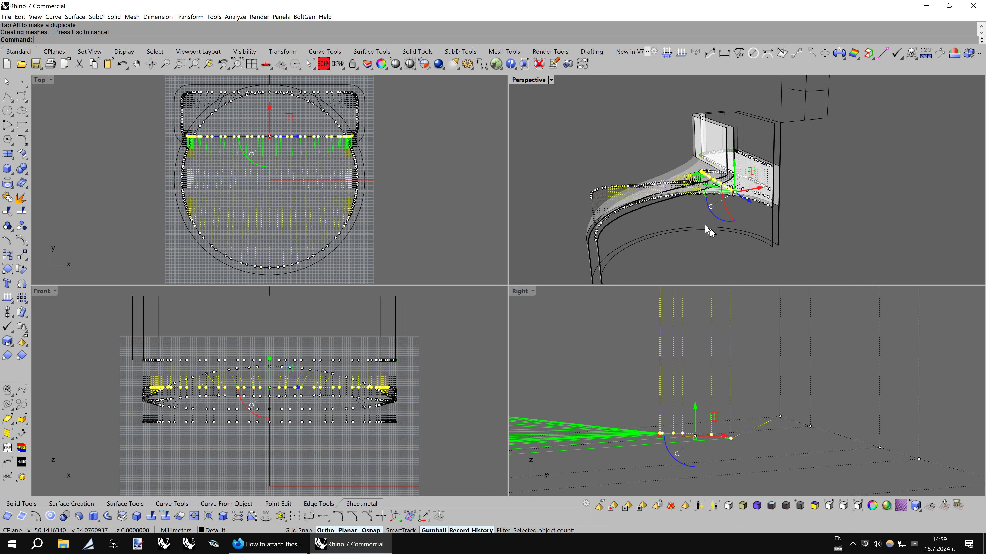
{"action": "double_click", "coordinate": [521, 83]}
{"action": "scroll", "coordinate": [562, 200], "scroll_direction": "up", "scroll_amount": 3}
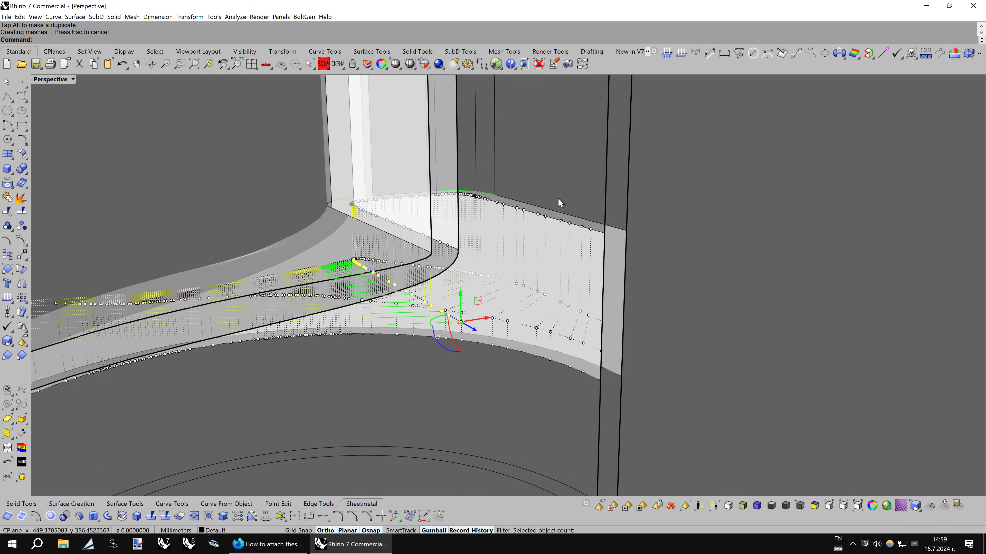
{"action": "scroll", "coordinate": [557, 198], "scroll_direction": "up", "scroll_amount": 3}
- Undo the clipping plane and the point edits, restoring the row's original wavy shape
{"action": "left_click", "coordinate": [117, 66]}
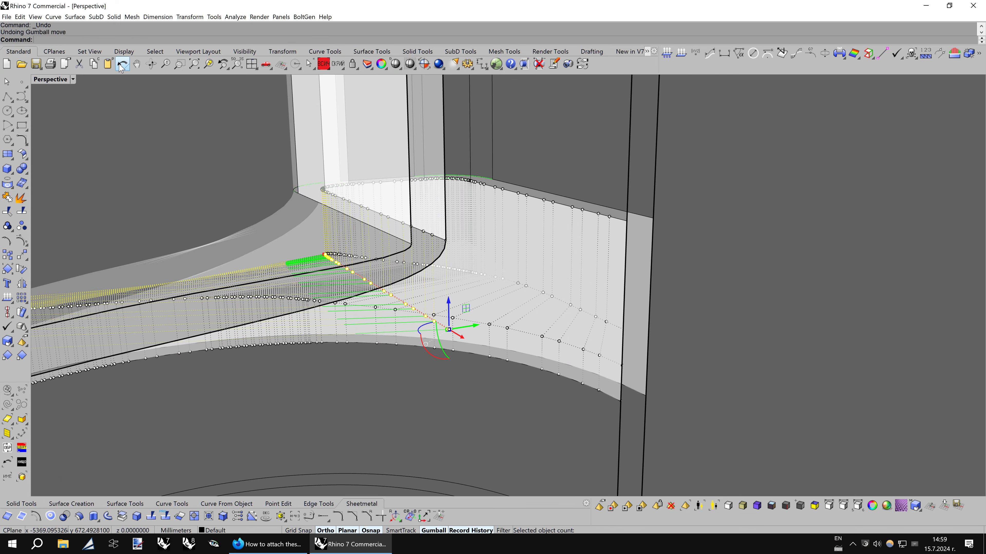
{"action": "right_click", "coordinate": [117, 66]}
{"action": "scroll", "coordinate": [508, 183], "scroll_direction": "down", "scroll_amount": 5}
{"action": "mouse_move", "coordinate": [508, 183]}
{"action": "right_mouse_down"}
{"action": "mouse_move", "coordinate": [359, 188]}
{"action": "mouse_move", "coordinate": [215, 159]}
{"action": "right_mouse_up"}
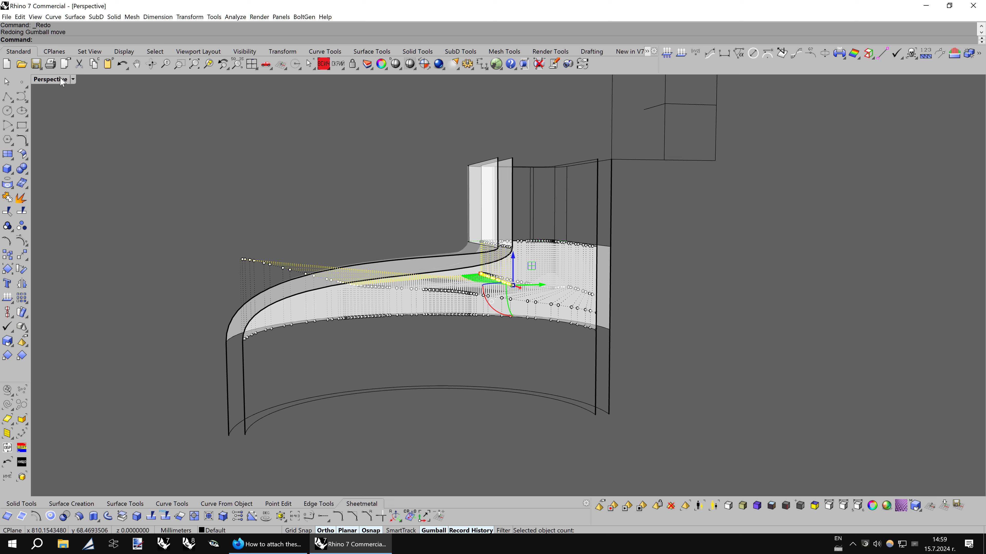
{"action": "left_click", "coordinate": [122, 66]}
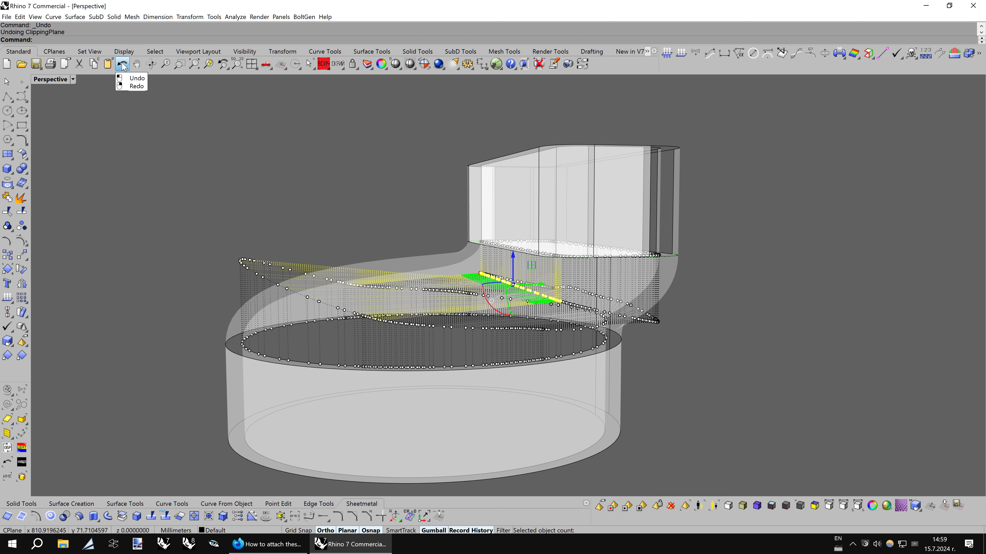
{"action": "left_click", "coordinate": [122, 65]}
{"action": "left_click", "coordinate": [122, 66]}
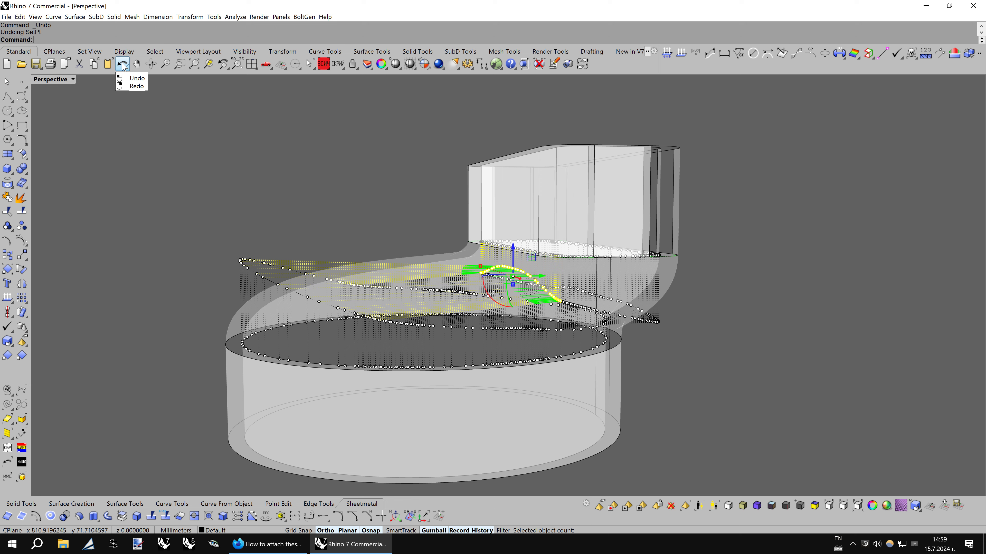
{"action": "right_click_drag", "start_coordinate": [315, 154], "coordinate": [337, 408]}
{"action": "key", "text": "Escape"}
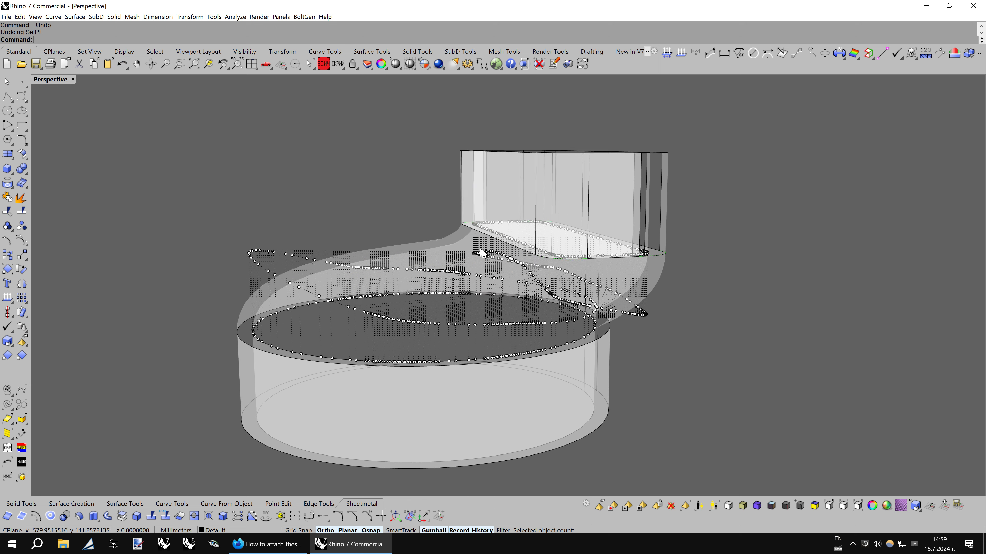
{"action": "left_click", "coordinate": [277, 504]}
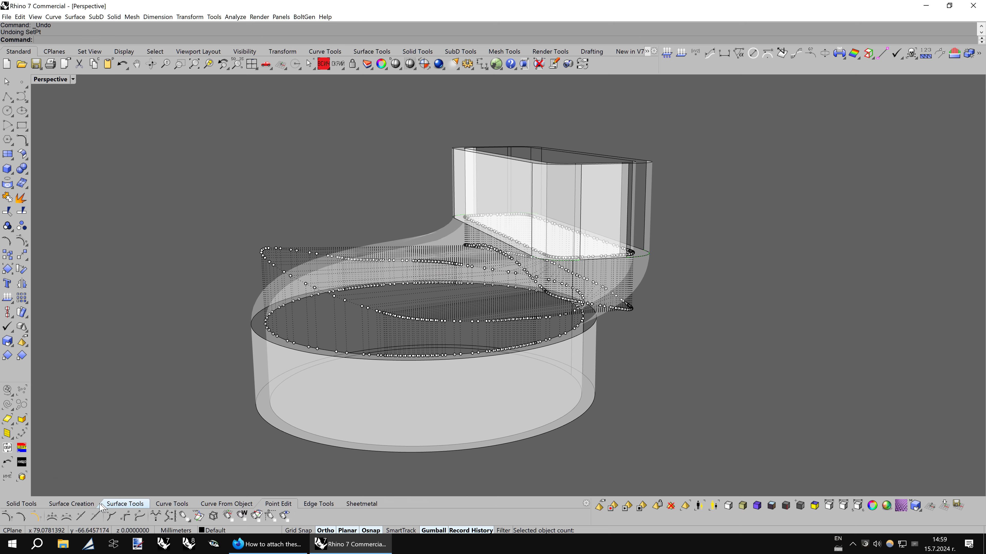
- Run InsertKnot on the lofted duct surface with the Automatic option, dismissing the History warning
{"action": "left_click", "coordinate": [81, 516]}
{"action": "left_click", "coordinate": [328, 353]}
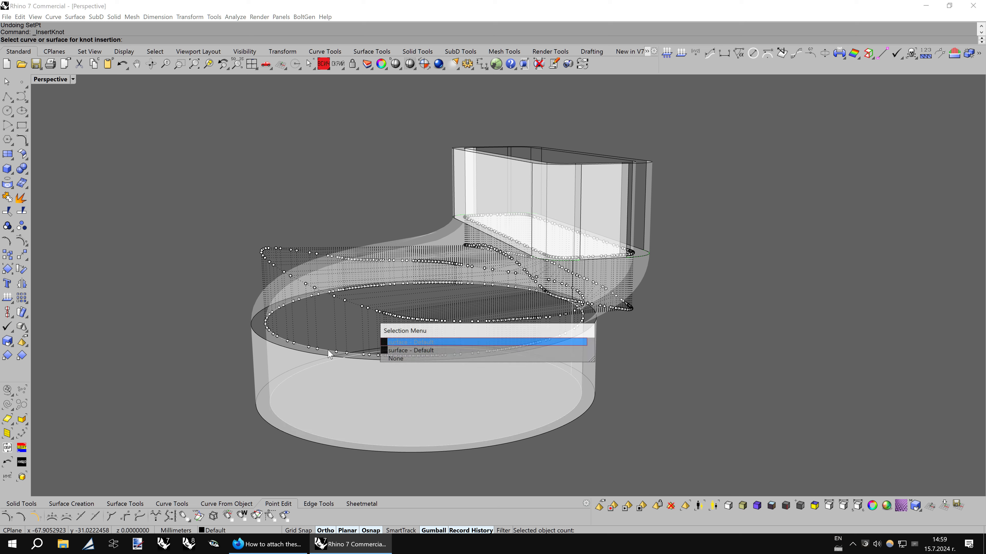
{"action": "left_click", "coordinate": [387, 351]}
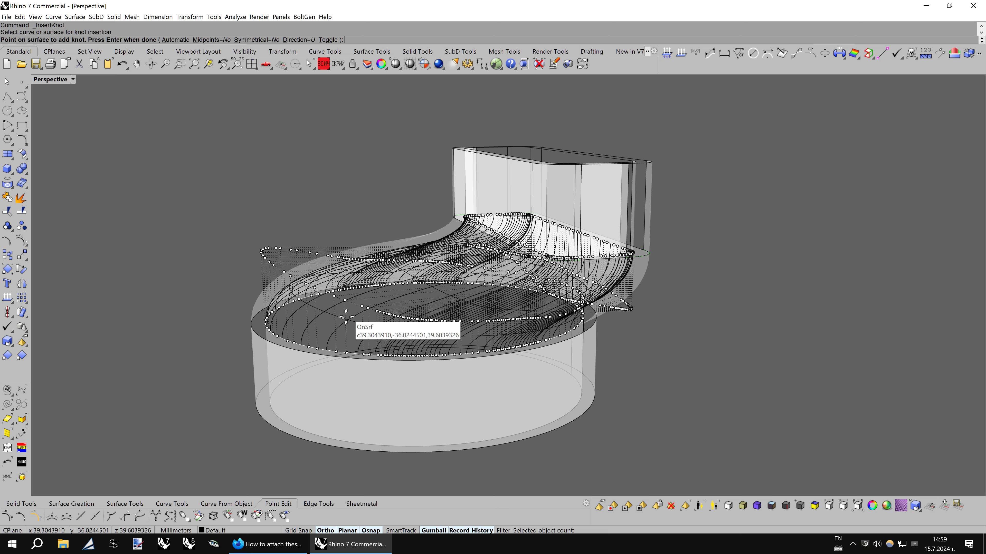
{"action": "left_click", "coordinate": [175, 40]}
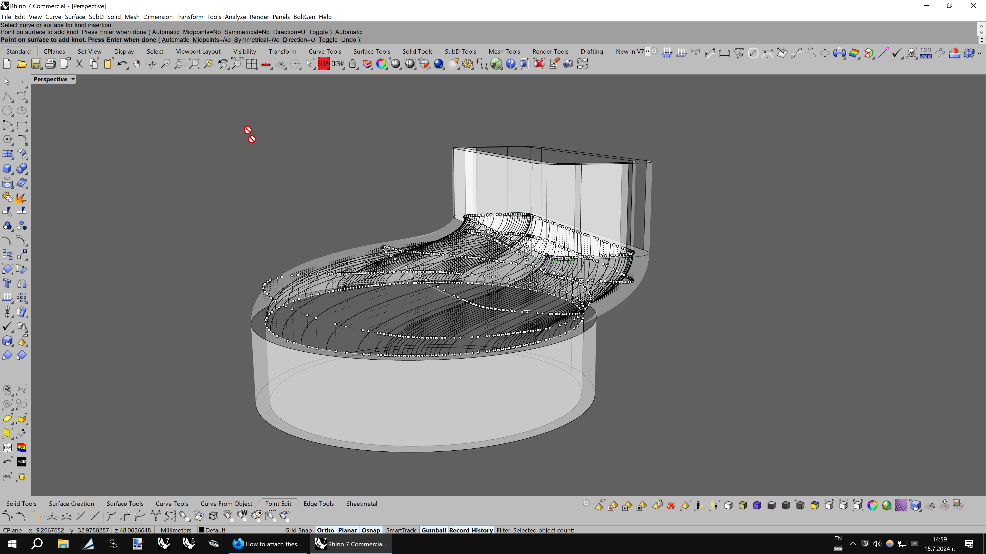
{"action": "key", "text": "Return"}
{"action": "left_click", "coordinate": [508, 293]}
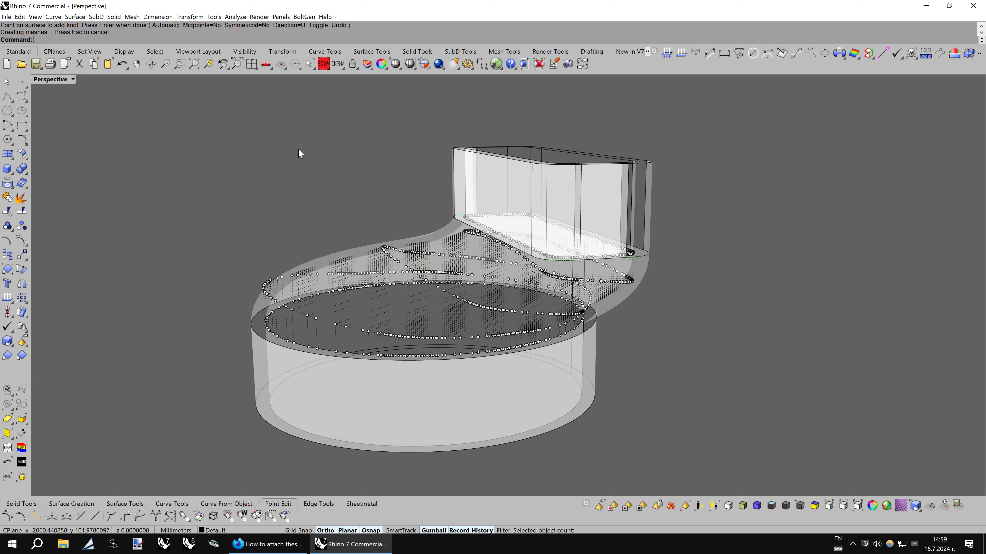
{"action": "mouse_move", "coordinate": [509, 294]}
{"action": "right_mouse_down"}
{"action": "mouse_move", "coordinate": [570, 283]}
{"action": "mouse_move", "coordinate": [504, 307]}
{"action": "right_mouse_up"}
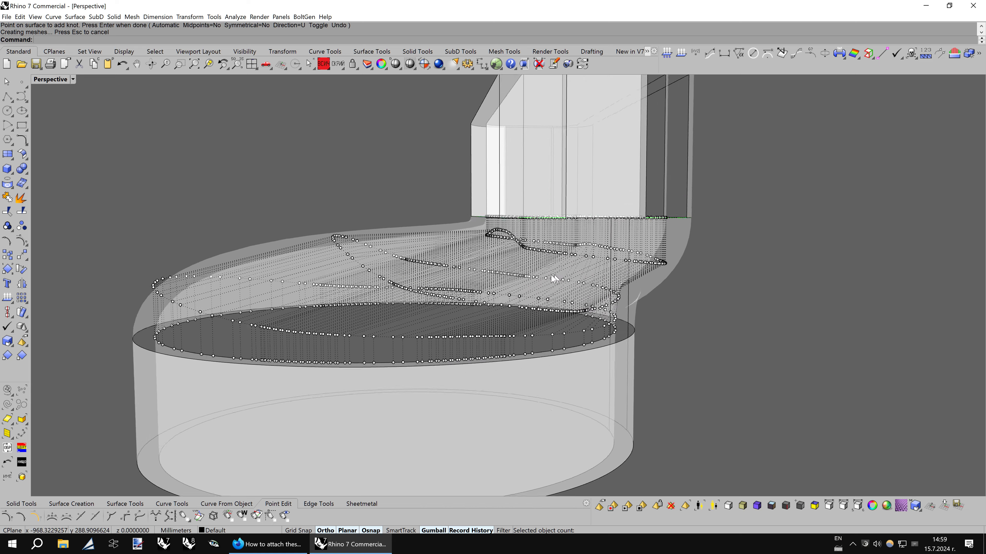
- Select the duct's middle control-point row and orbit around to inspect it
{"action": "scroll", "coordinate": [366, 300], "scroll_direction": "up", "scroll_amount": 5}
{"action": "double_click", "coordinate": [368, 296]}
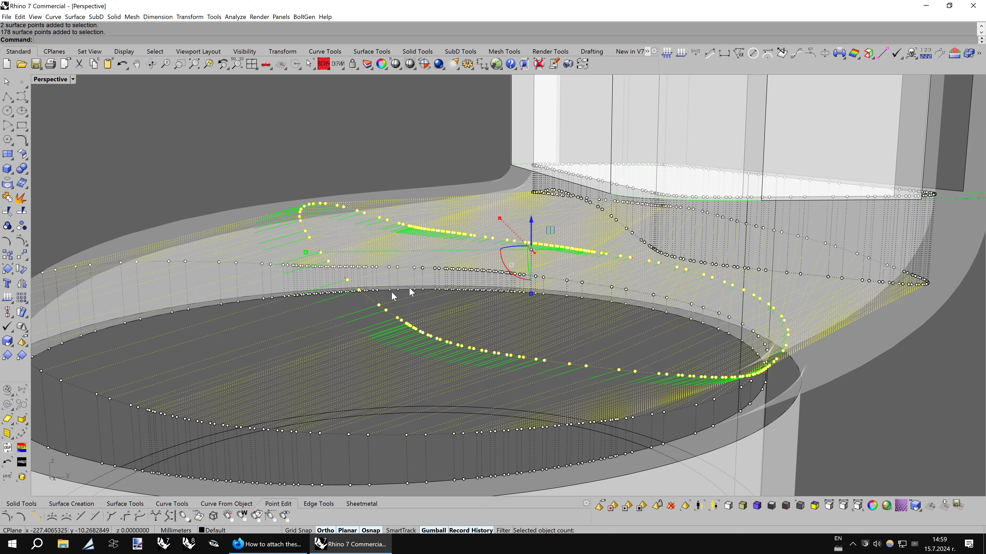
{"action": "scroll", "coordinate": [368, 296], "scroll_direction": "down", "scroll_amount": 6}
{"action": "key", "text": "Left"}
{"action": "key", "text": "Left"}
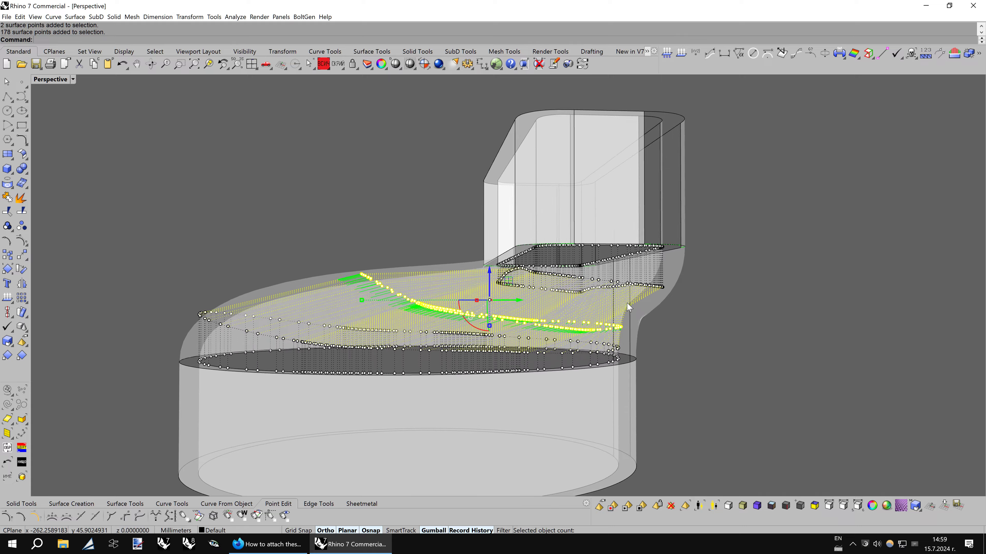
{"action": "key", "text": "Left"}
{"action": "key", "text": "Left"}
{"action": "key", "text": "Left"}
{"action": "key", "text": "Left"}
{"action": "key", "text": "Left"}
{"action": "key", "text": "Left"}
{"action": "key", "text": "Up"}
{"action": "key", "text": "Up"}
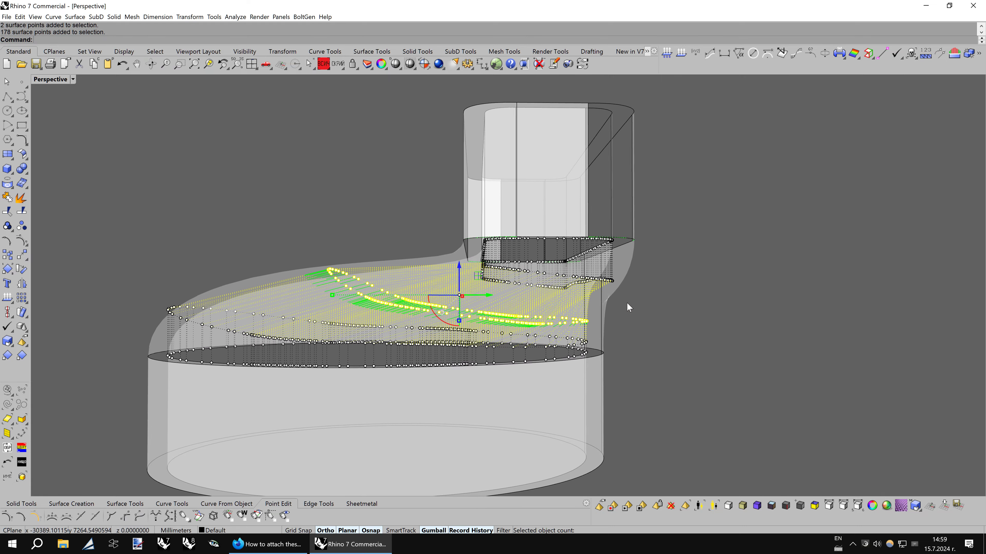
{"action": "key", "text": "Up"}
{"action": "key", "text": "Up"}
{"action": "key", "text": "Up"}
{"action": "key", "text": "Up"}
{"action": "key", "text": "Up"}
{"action": "key", "text": "Up"}
{"action": "key", "text": "Left"}
{"action": "key", "text": "Left"}
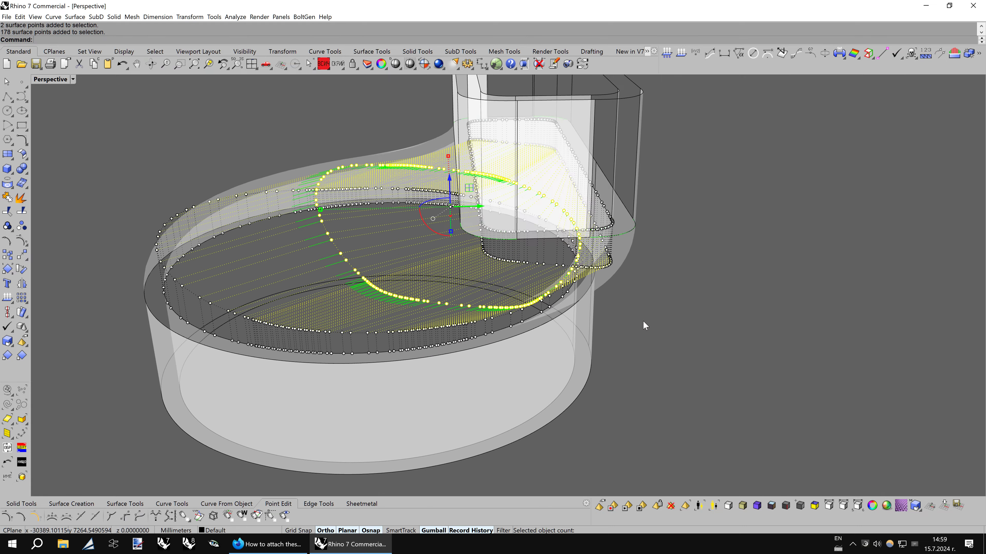
{"action": "key", "text": "Left"}
{"action": "key", "text": "Left"}
{"action": "key", "text": "Left"}
{"action": "key", "text": "Left"}
{"action": "key", "text": "Left"}
{"action": "key", "text": "Left"}
{"action": "key", "text": "Down"}
{"action": "key", "text": "Down"}
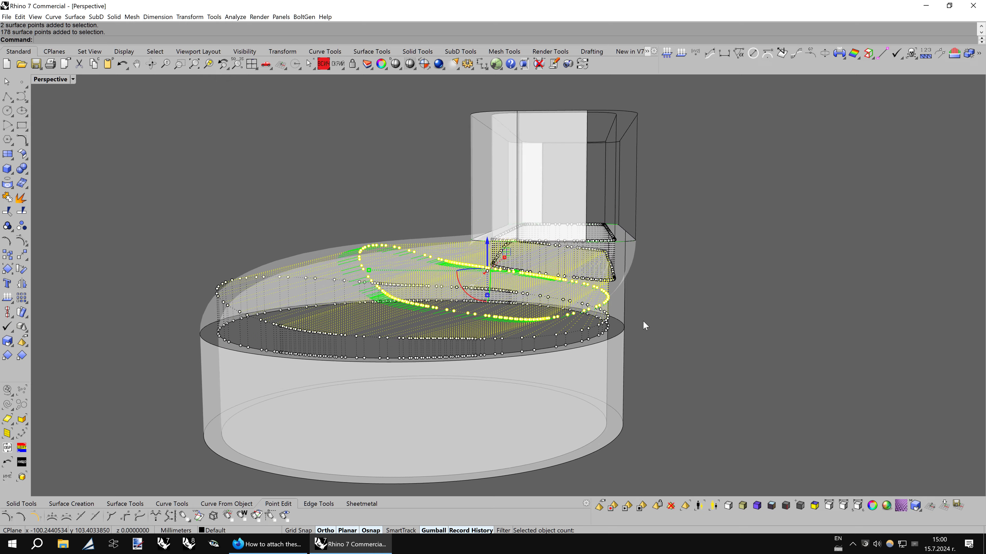
{"action": "key", "text": "Down"}
{"action": "key", "text": "Down"}
- Undo a trial point move in the Right view and window-select the middle row's left half (89 points)
{"action": "double_click", "coordinate": [46, 80]}
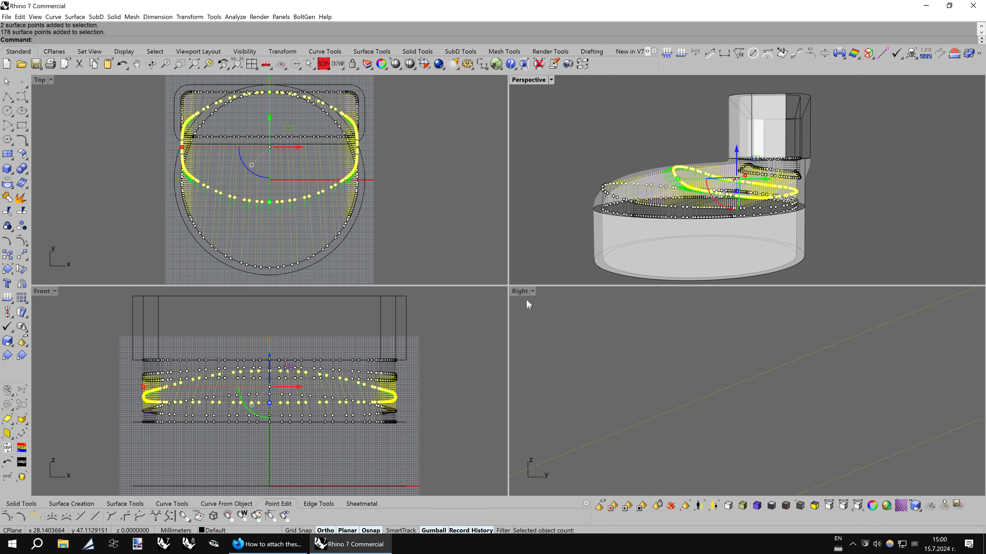
{"action": "double_click", "coordinate": [521, 292]}
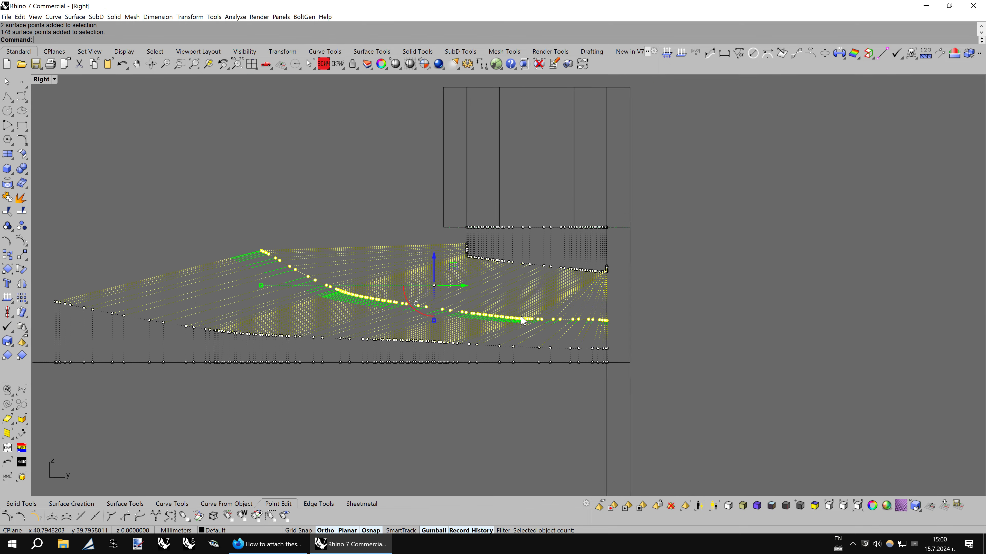
{"action": "scroll", "coordinate": [522, 320], "scroll_direction": "up", "scroll_amount": 2}
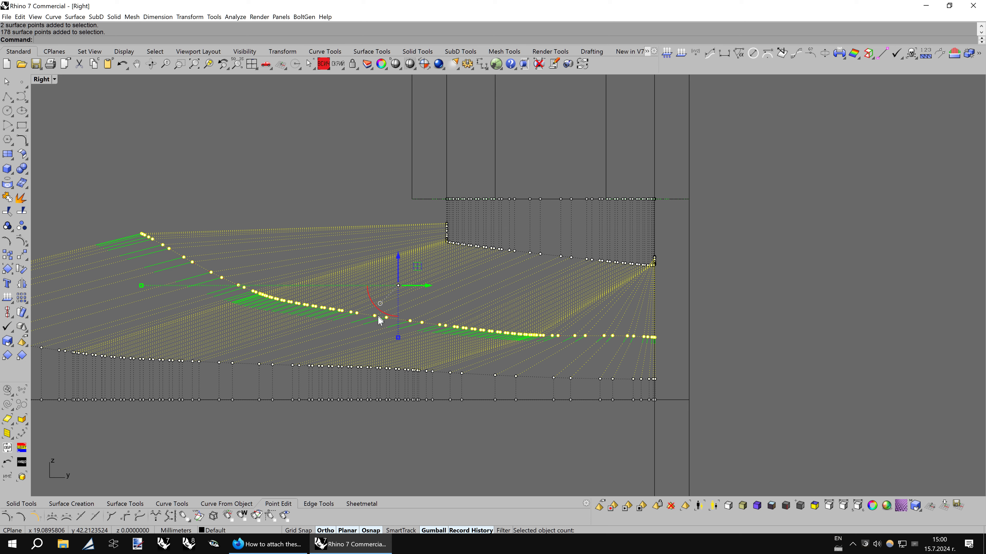
{"action": "left_click_drag", "start_coordinate": [364, 316], "coordinate": [384, 328]}
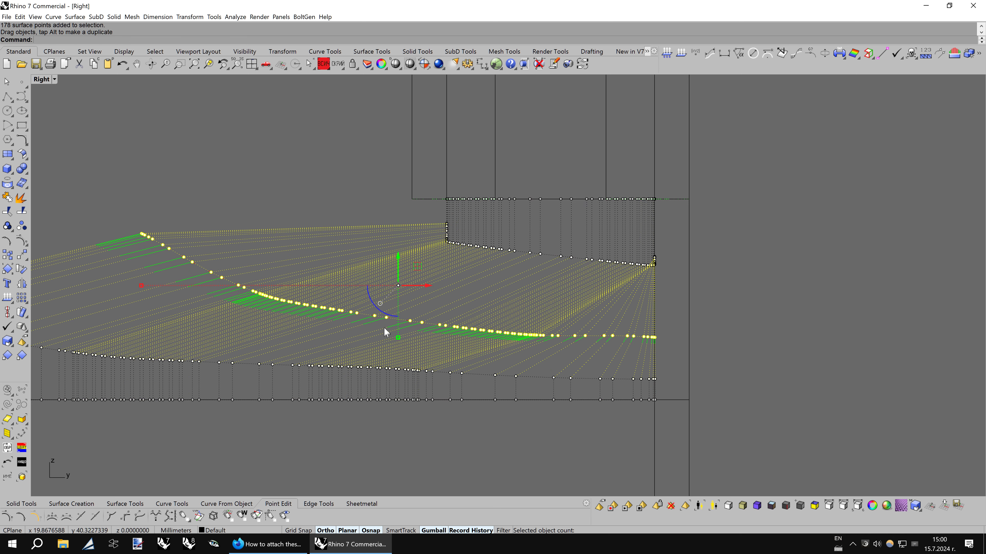
{"action": "left_click", "coordinate": [122, 64]}
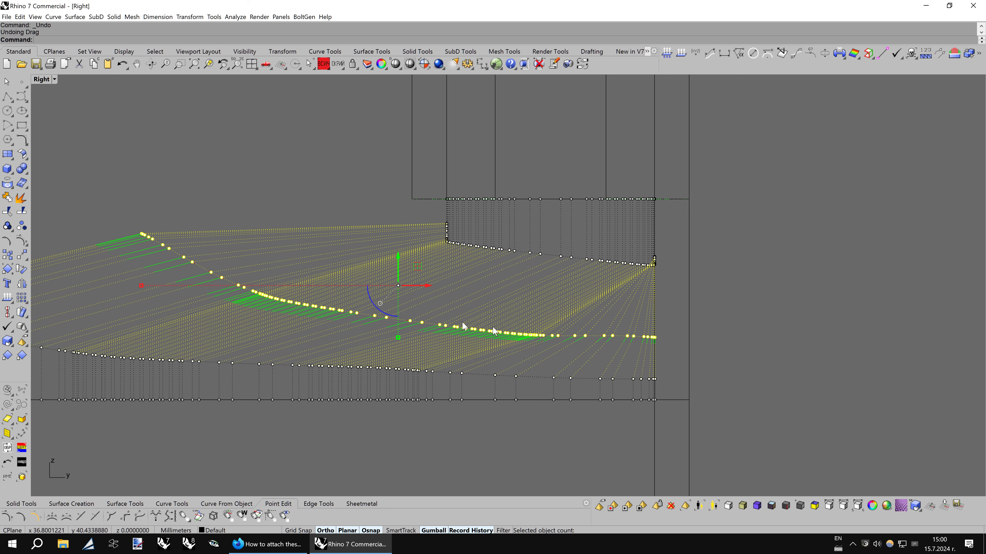
{"action": "left_click", "coordinate": [193, 213]}
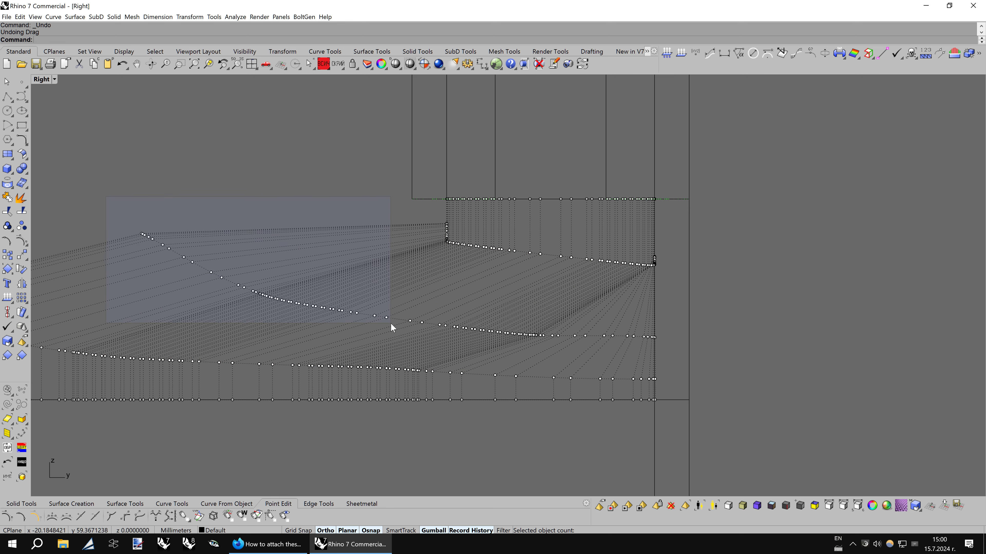
{"action": "left_click_drag", "start_coordinate": [391, 323], "coordinate": [391, 322]}
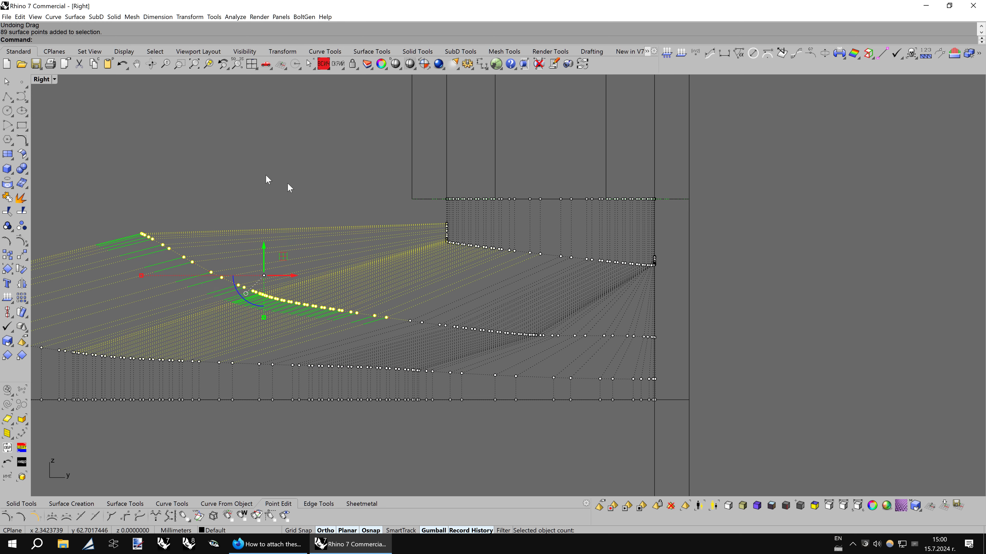
{"action": "scroll", "coordinate": [662, 267], "scroll_direction": "down", "scroll_amount": 2}
{"action": "double_click", "coordinate": [41, 79]}
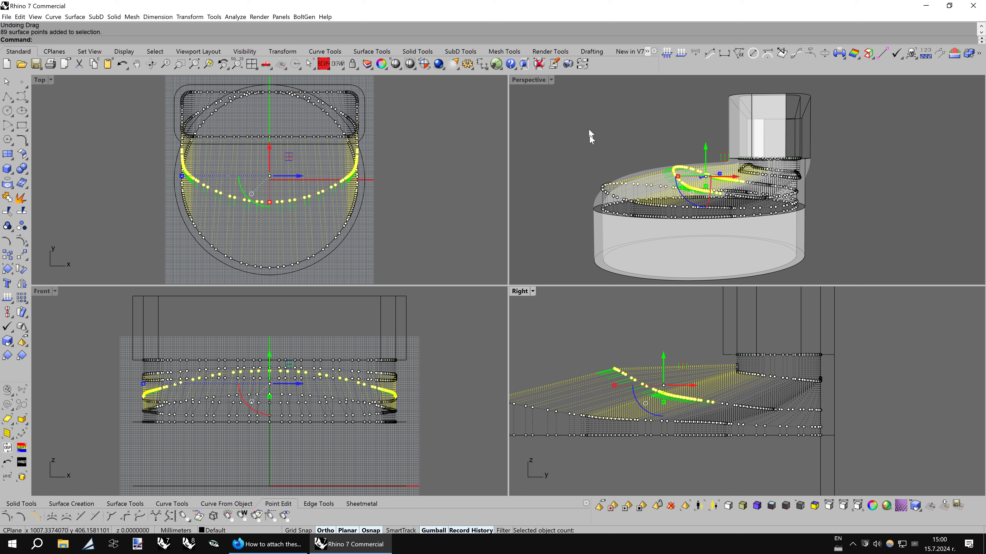
- Draw a clipping plane across the duct in the Right view
{"action": "right_click_drag", "start_coordinate": [589, 135], "coordinate": [540, 191]}
{"action": "left_click", "coordinate": [524, 63]}
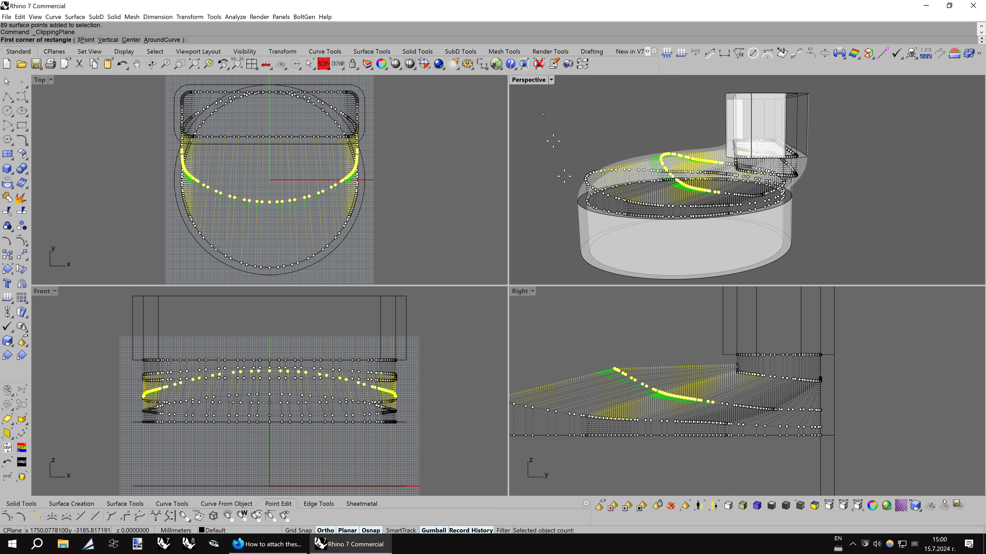
{"action": "left_click", "coordinate": [551, 347]}
{"action": "left_click", "coordinate": [595, 304]}
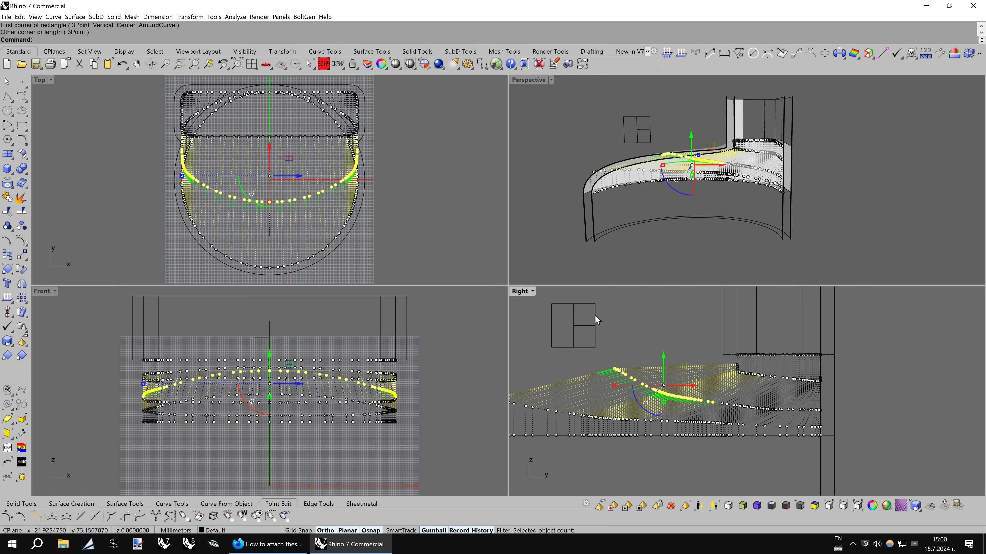
{"action": "scroll", "coordinate": [660, 341], "scroll_direction": "down", "scroll_amount": 2}
{"action": "scroll", "coordinate": [659, 346], "scroll_direction": "down", "scroll_amount": 2}
- Switch the Right viewport to a shaded display mode and zoom into the section
{"action": "key", "text": "ctrl+alt+s"}
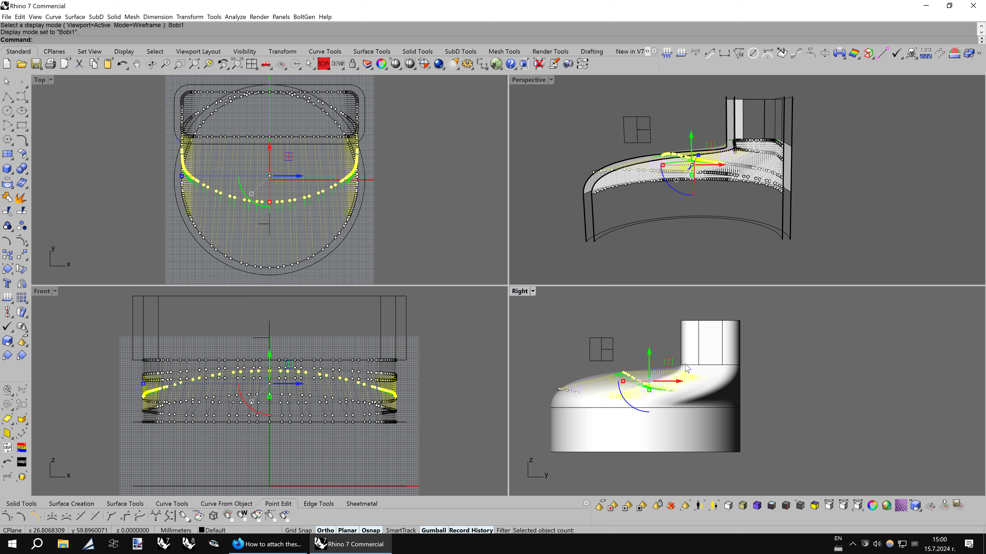
{"action": "scroll", "coordinate": [686, 369], "scroll_direction": "up", "scroll_amount": 2}
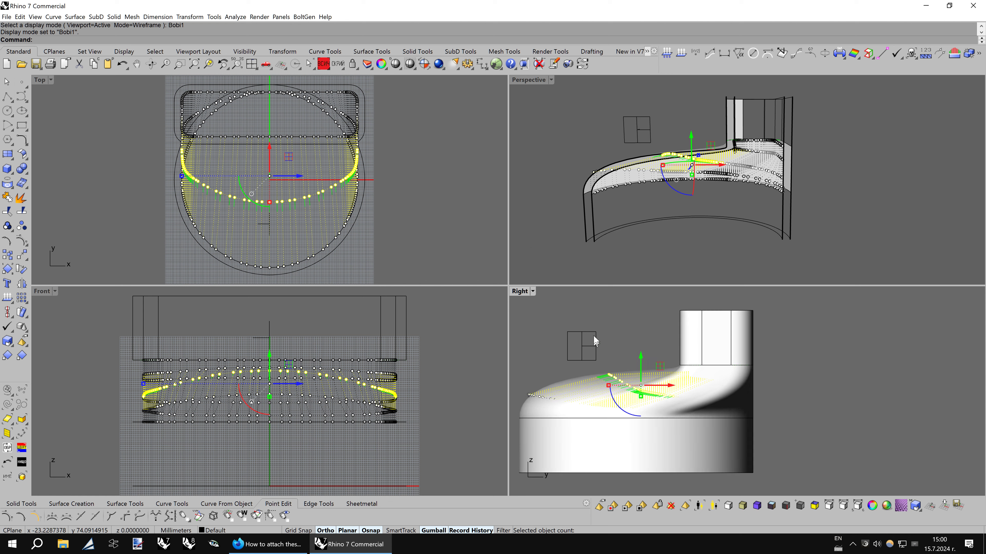
{"action": "left_click", "coordinate": [584, 332]}
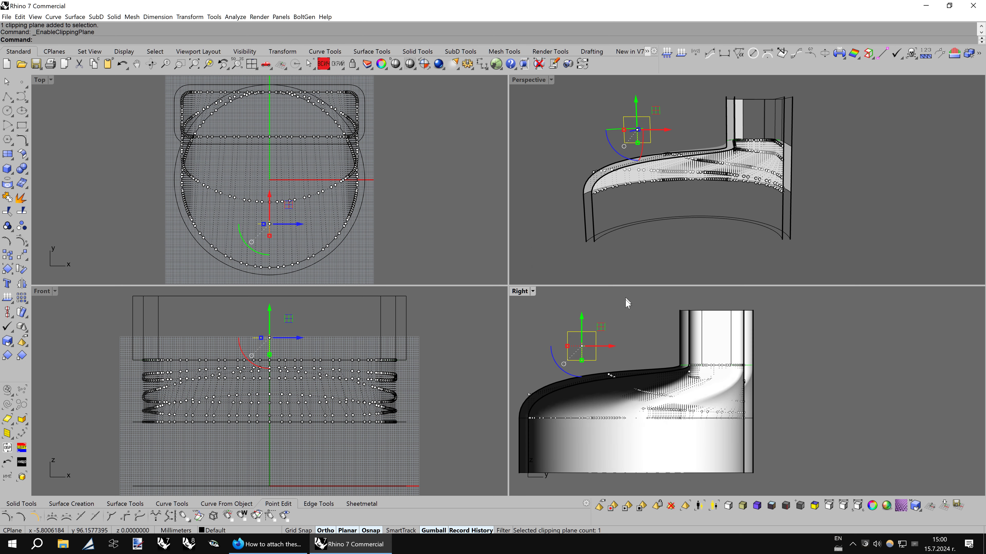
{"action": "key", "text": "ctrl+alt+x"}
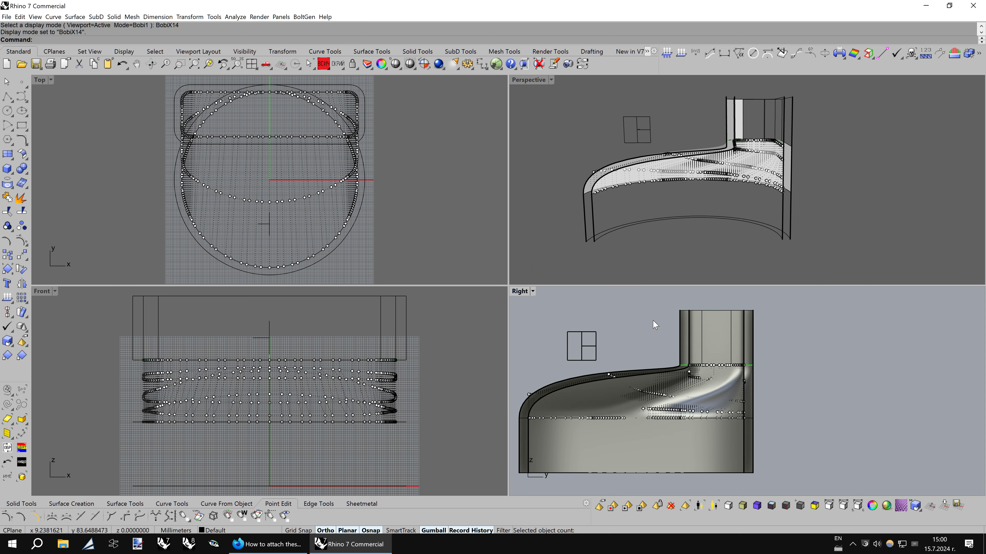
{"action": "scroll", "coordinate": [675, 349], "scroll_direction": "up", "scroll_amount": 1}
{"action": "scroll", "coordinate": [698, 375], "scroll_direction": "up", "scroll_amount": 1}
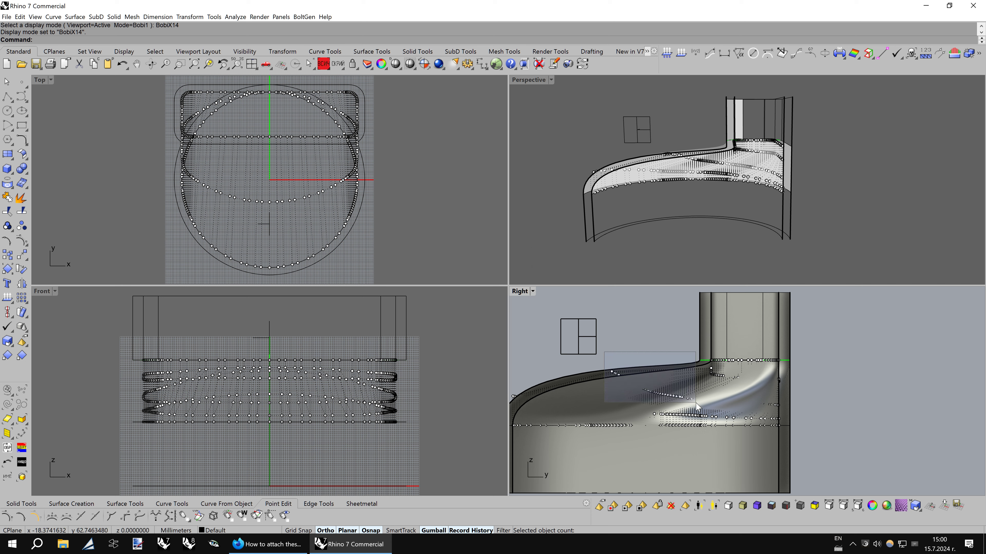
- Scale1D part of the middle control-point row from its end point to reshape the profile
{"action": "left_click_drag", "start_coordinate": [695, 406], "coordinate": [696, 406]}
{"action": "scroll", "coordinate": [686, 397], "scroll_direction": "up", "scroll_amount": 1}
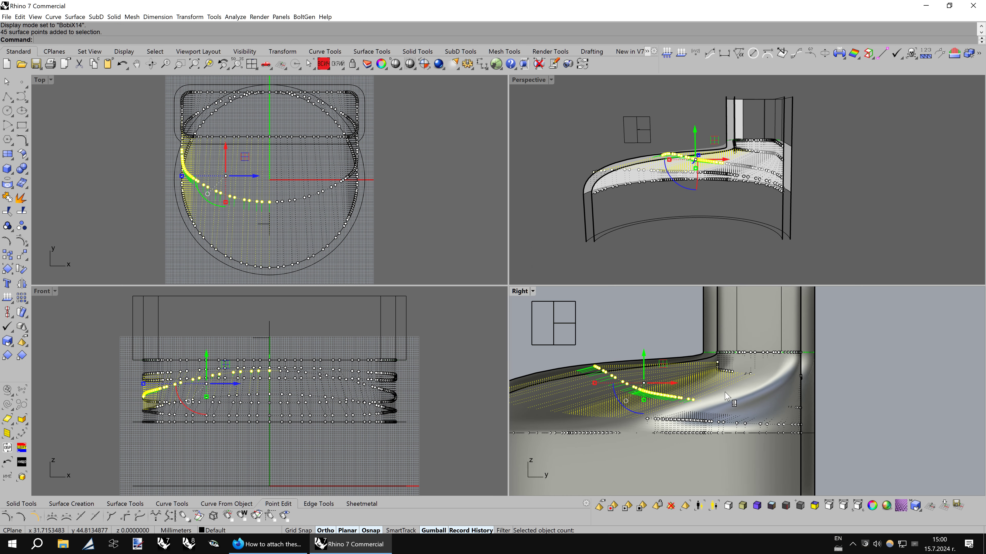
{"action": "middle_click", "coordinate": [725, 392]}
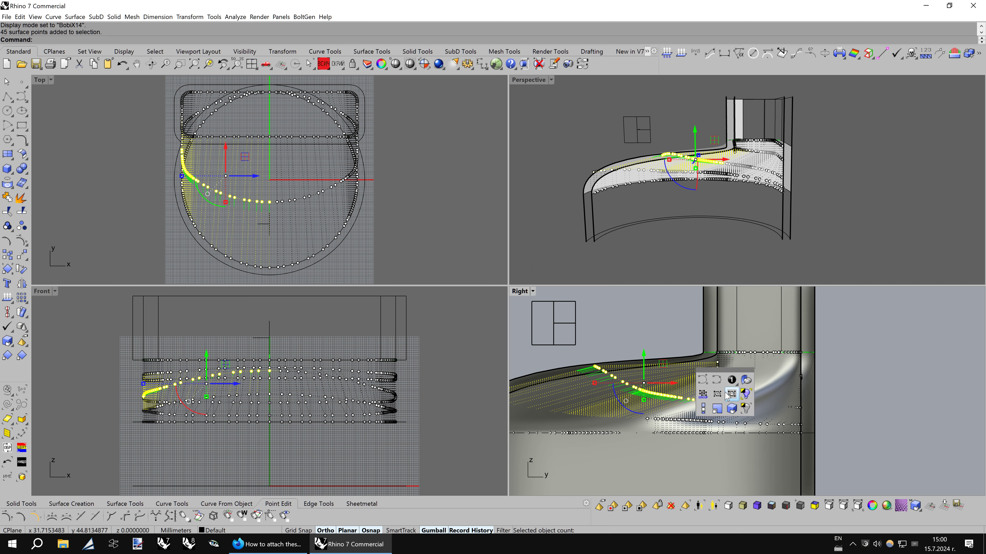
{"action": "left_click", "coordinate": [705, 407]}
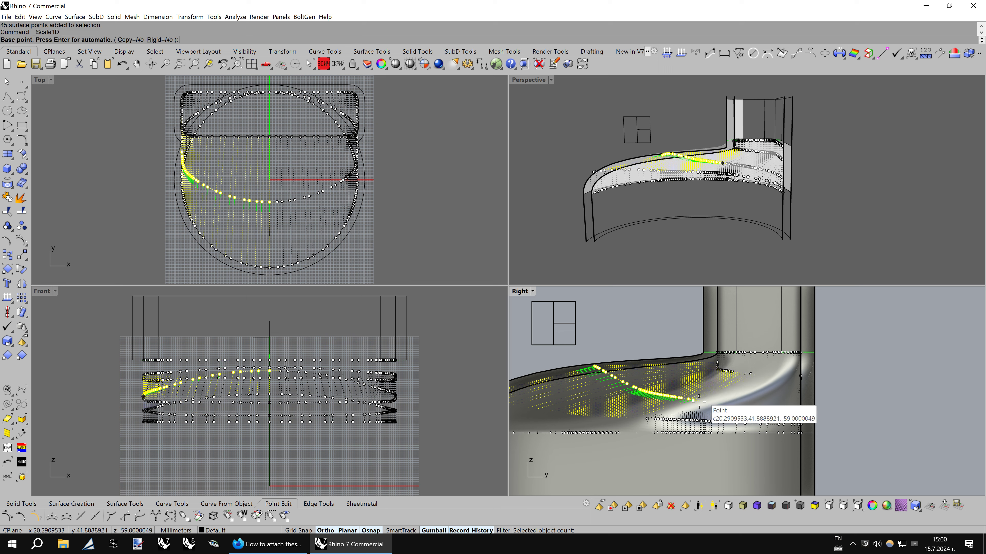
{"action": "left_click", "coordinate": [692, 399]}
{"action": "left_click", "coordinate": [677, 304]}
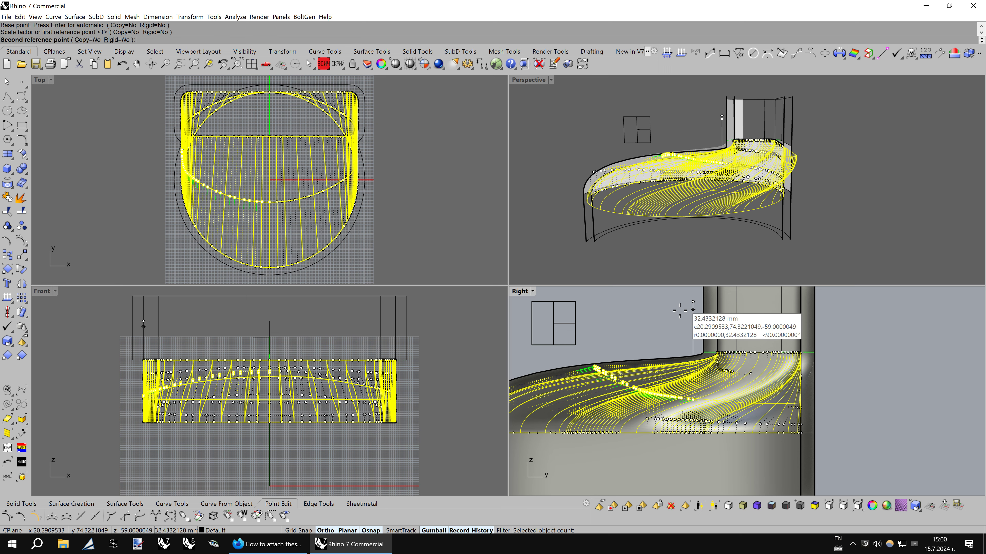
{"action": "left_click", "coordinate": [681, 310]}
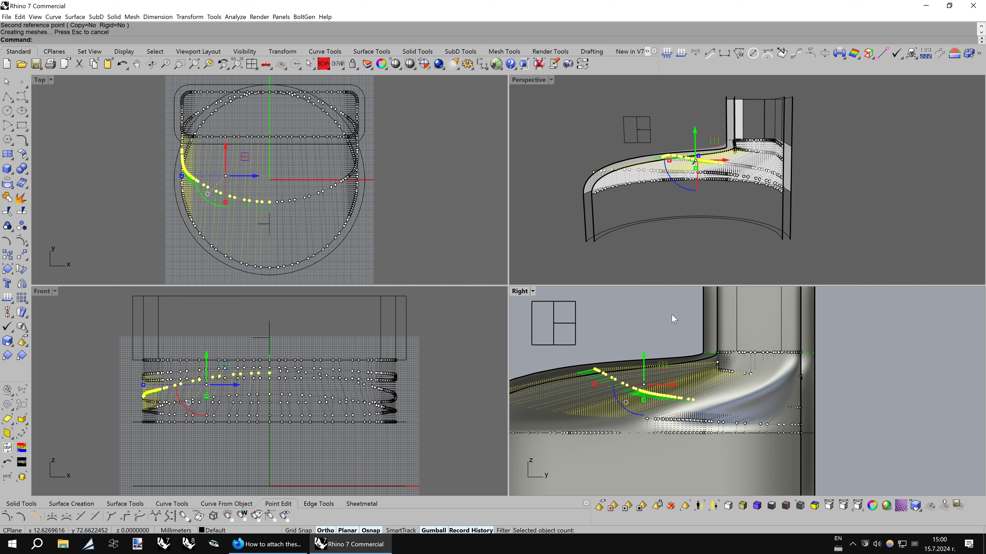
{"action": "key", "text": "Escape"}
- In a maximized wireframe Right view, Scale1D the outlet corner control points
{"action": "double_click", "coordinate": [528, 294]}
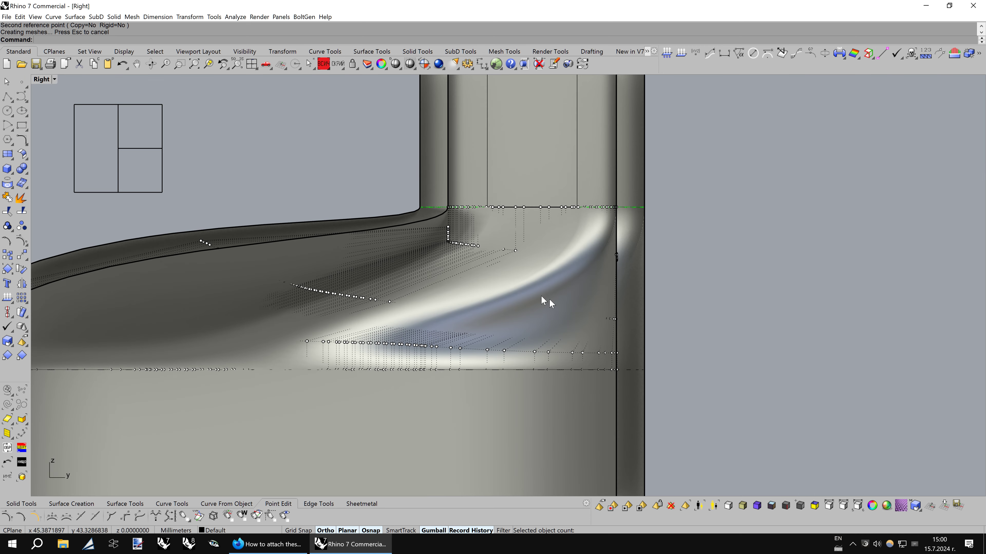
{"action": "key", "text": "ctrl+alt+w"}
{"action": "scroll", "coordinate": [450, 245], "scroll_direction": "up", "scroll_amount": 3}
{"action": "scroll", "coordinate": [465, 217], "scroll_direction": "up", "scroll_amount": 1}
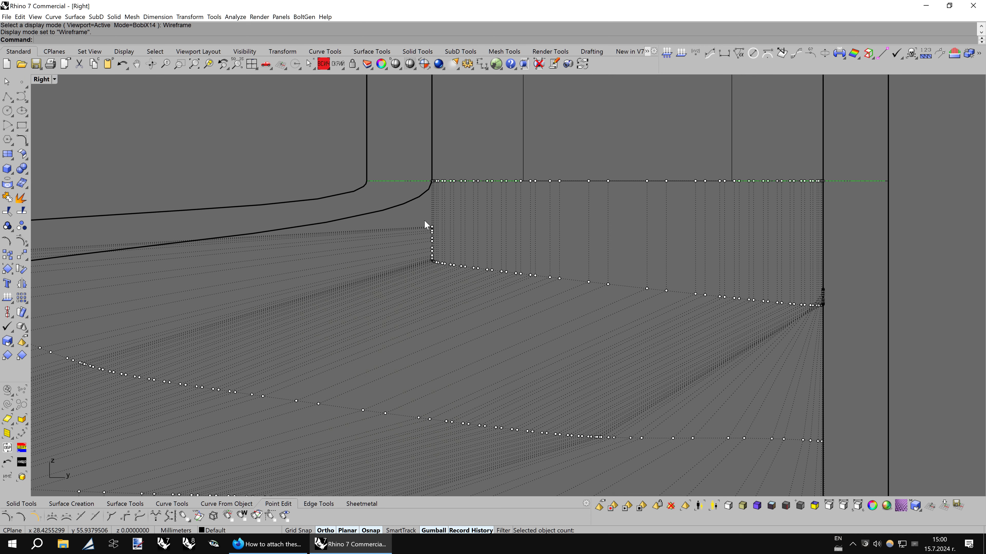
{"action": "left_click_drag", "start_coordinate": [423, 218], "coordinate": [566, 282]}
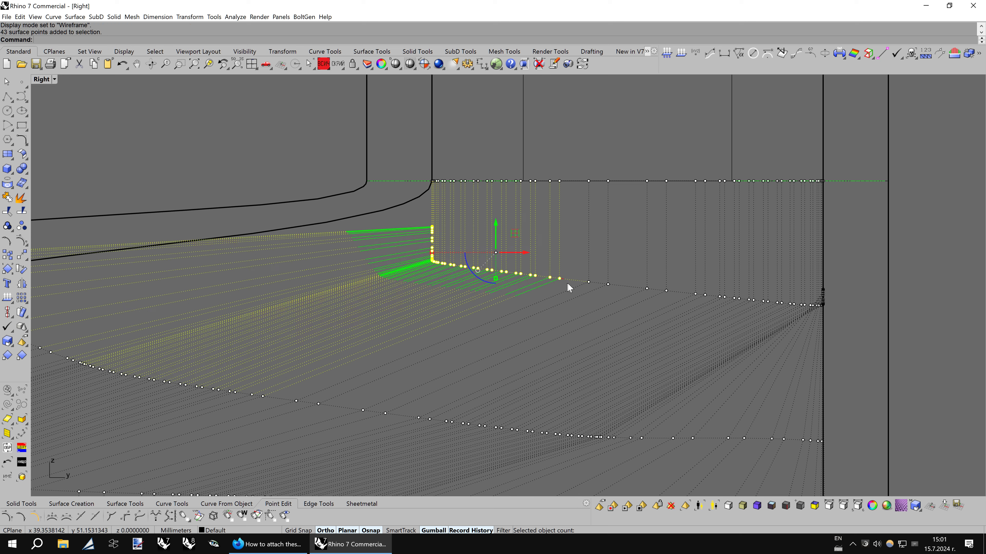
{"action": "scroll", "coordinate": [538, 317], "scroll_direction": "down", "scroll_amount": 1}
{"action": "middle_click", "coordinate": [518, 301]}
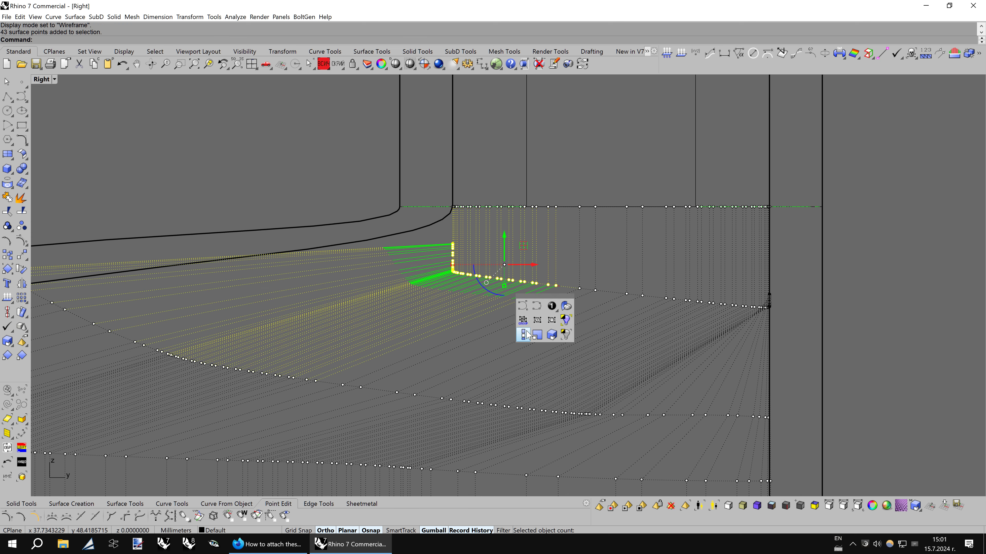
{"action": "left_click", "coordinate": [551, 320]}
{"action": "left_click", "coordinate": [555, 285]}
{"action": "left_click", "coordinate": [584, 109]}
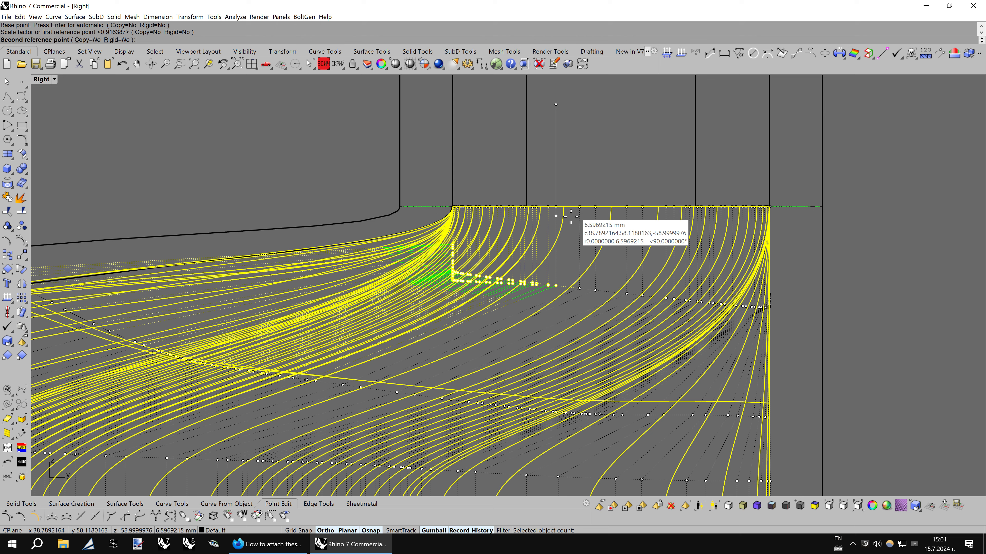
{"action": "left_click", "coordinate": [573, 233]}
- Repeat Scale1D to stretch the selected points further toward the outlet
{"action": "scroll", "coordinate": [597, 260], "scroll_direction": "down", "scroll_amount": 2}
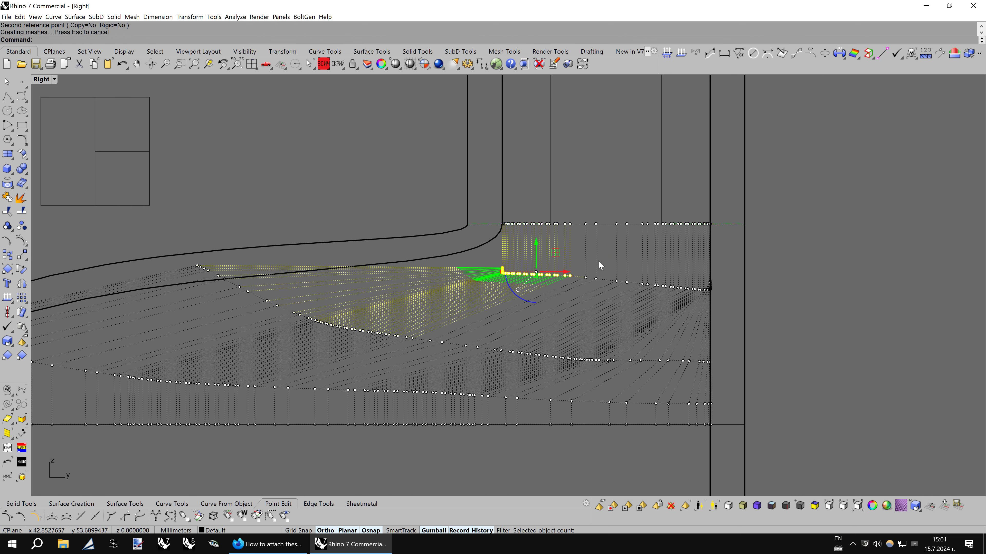
{"action": "scroll", "coordinate": [596, 261], "scroll_direction": "down", "scroll_amount": 2}
{"action": "key", "text": "Return"}
{"action": "left_click", "coordinate": [578, 270]}
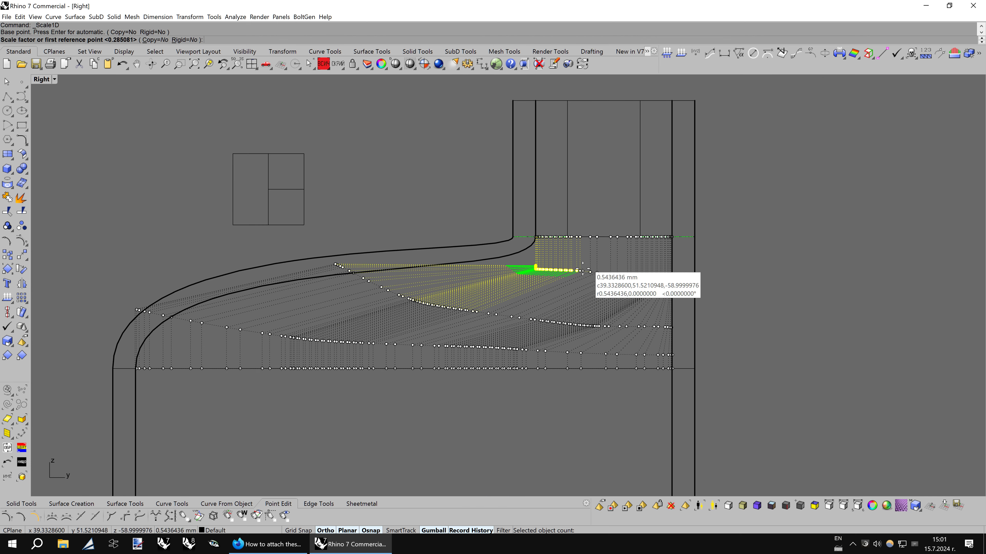
{"action": "left_click", "coordinate": [581, 141]}
{"action": "left_click", "coordinate": [587, 208]}
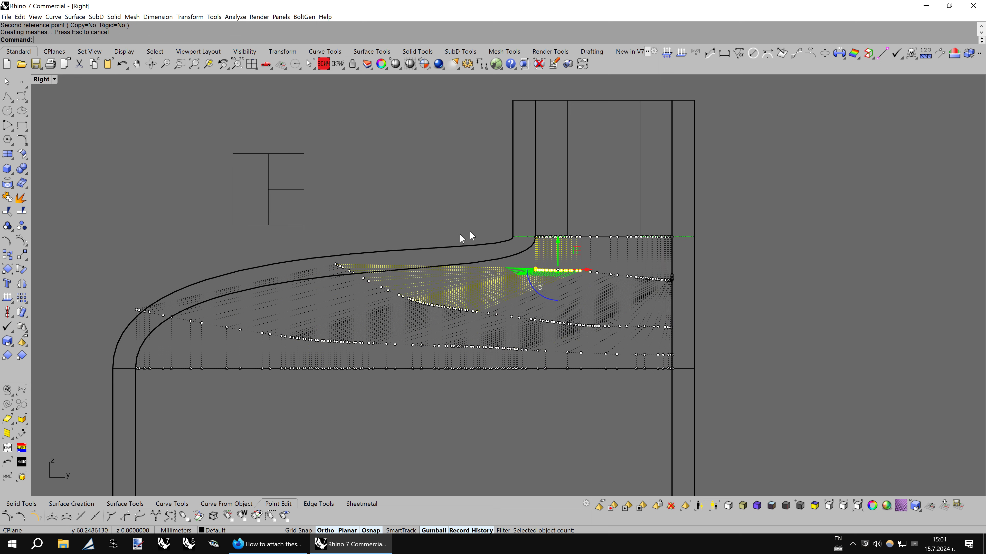
- Select another row of control points and scale it in one direction
{"action": "left_click_drag", "start_coordinate": [323, 240], "coordinate": [480, 316]}
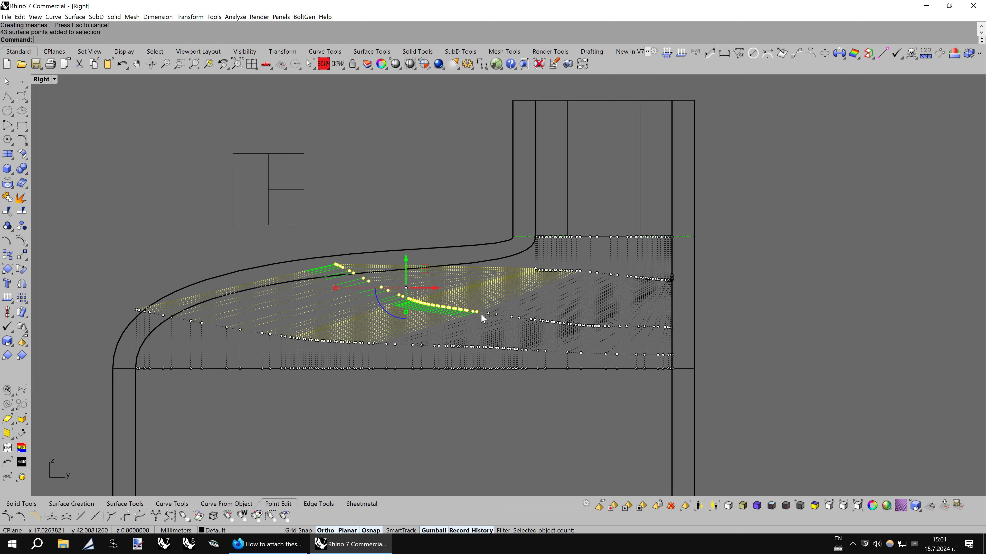
{"action": "key", "text": "Return"}
{"action": "left_click", "coordinate": [488, 312]}
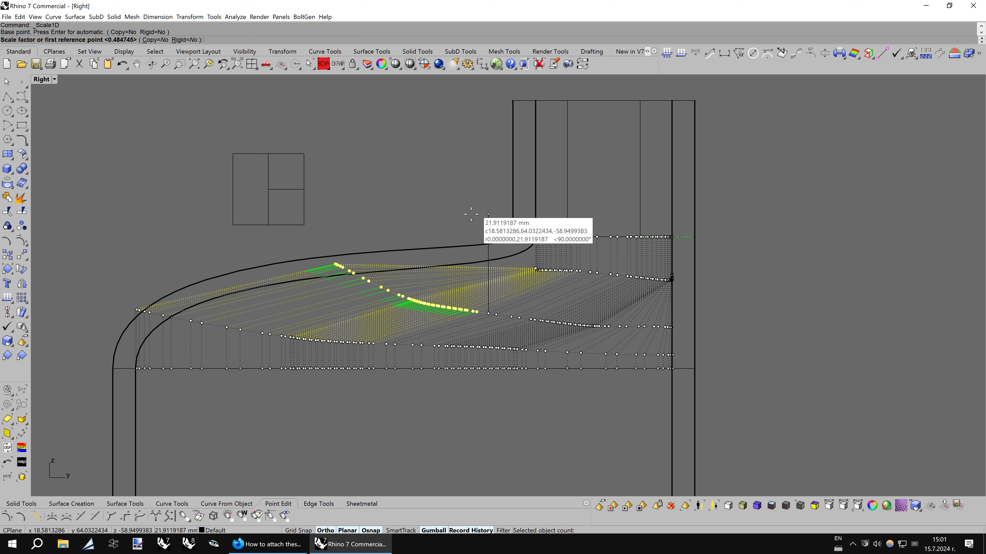
{"action": "left_click", "coordinate": [476, 207]}
{"action": "left_click", "coordinate": [476, 206]}
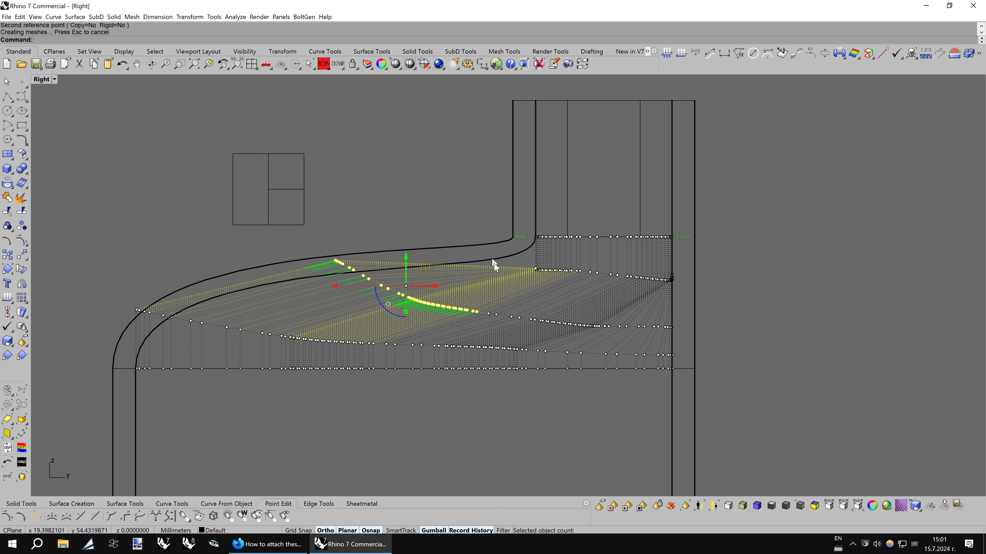
- Scale one more control-point row with Scale1D using new base and reference points
{"action": "left_click_drag", "start_coordinate": [333, 234], "coordinate": [508, 319]}
{"action": "key", "text": "Return"}
{"action": "left_click", "coordinate": [511, 316]}
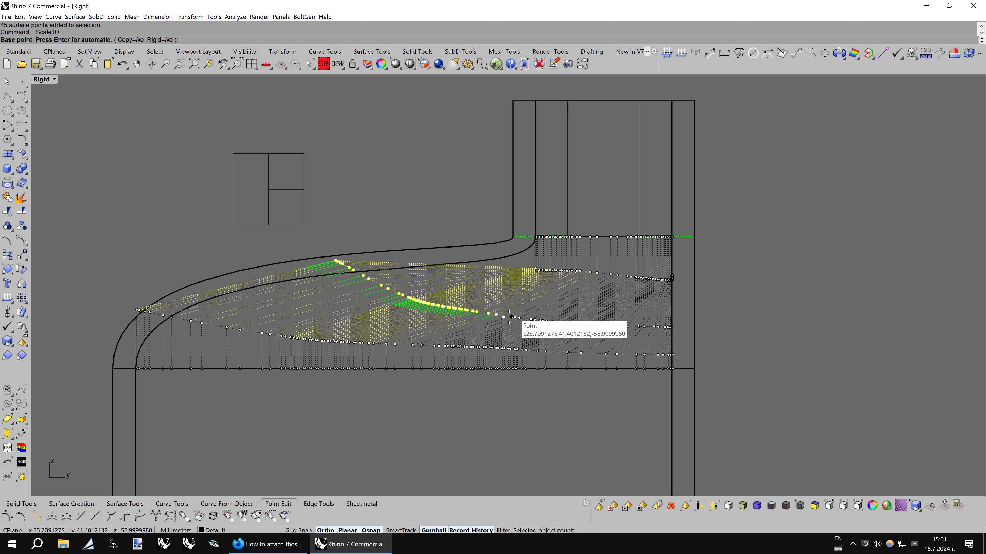
{"action": "left_click", "coordinate": [100, 211]}
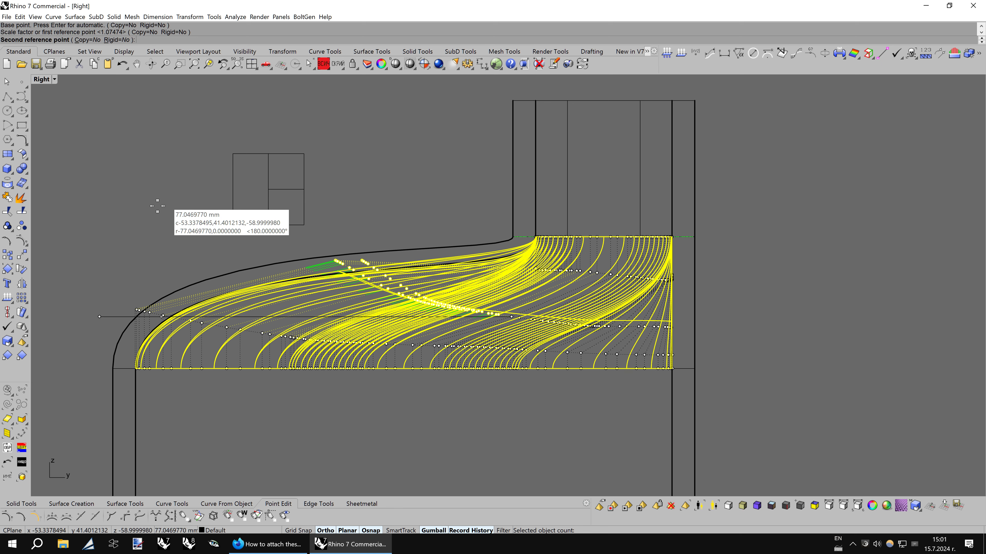
{"action": "left_click", "coordinate": [141, 202]}
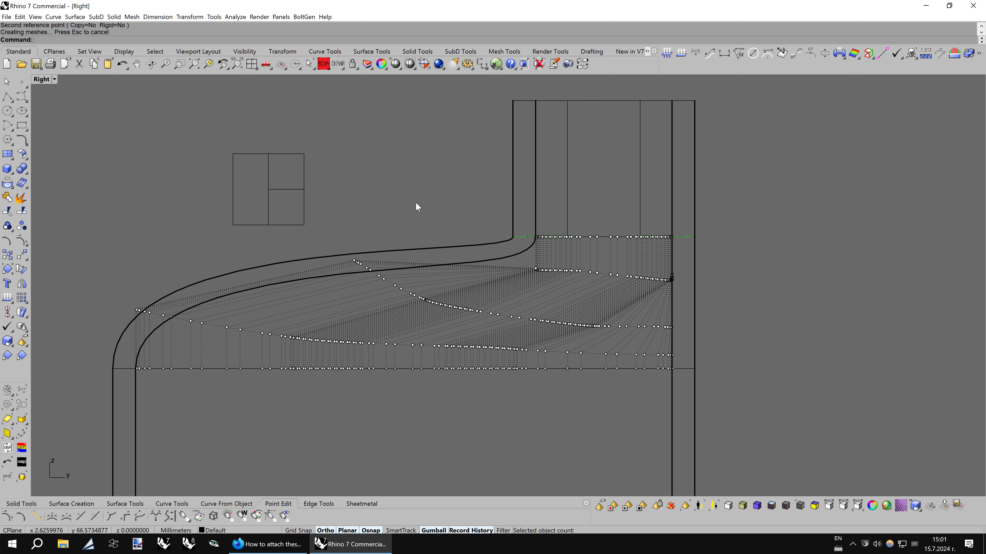
{"action": "scroll", "coordinate": [557, 272], "scroll_direction": "up", "scroll_amount": 1}
- Hide the control points, maximize and orbit the shaded Perspective view, and delete the clipping plane
{"action": "scroll", "coordinate": [561, 269], "scroll_direction": "up", "scroll_amount": 4}
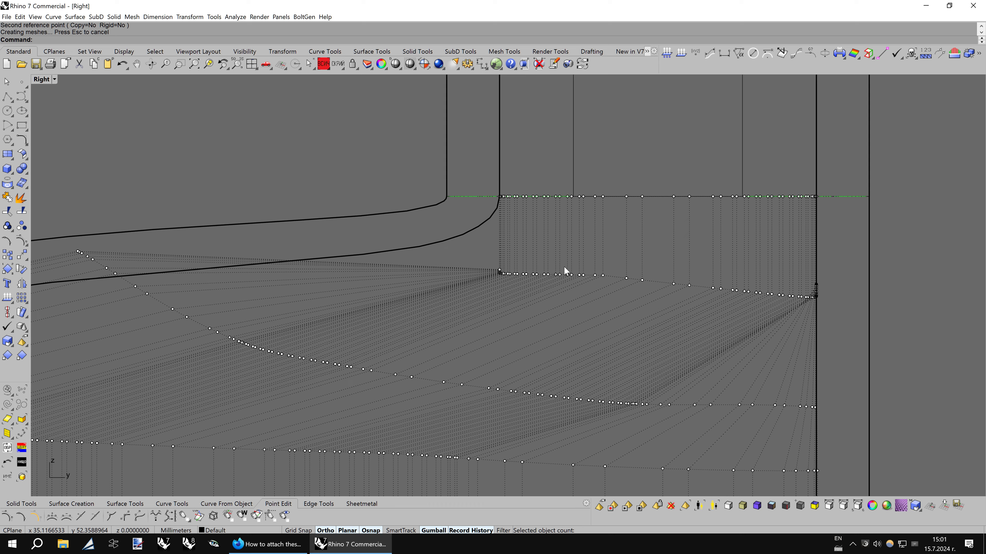
{"action": "key", "text": "Escape"}
{"action": "scroll", "coordinate": [488, 248], "scroll_direction": "down", "scroll_amount": 5}
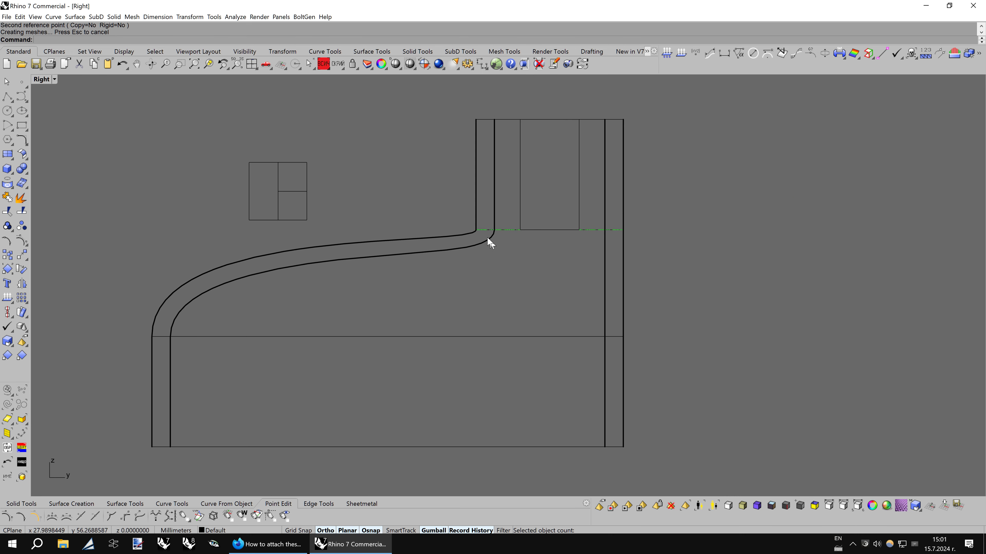
{"action": "double_click", "coordinate": [41, 81]}
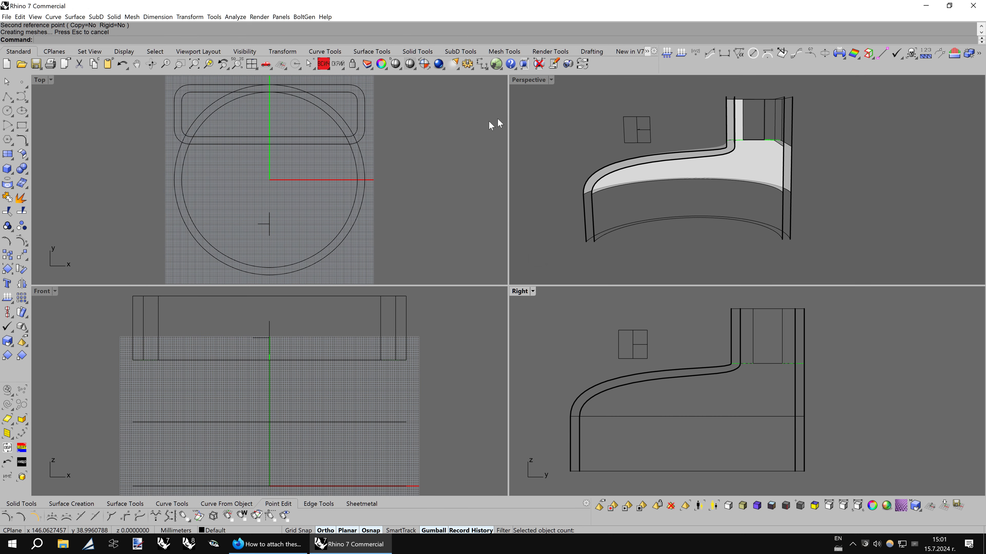
{"action": "double_click", "coordinate": [528, 81]}
{"action": "right_click_drag", "start_coordinate": [524, 216], "coordinate": [529, 259]}
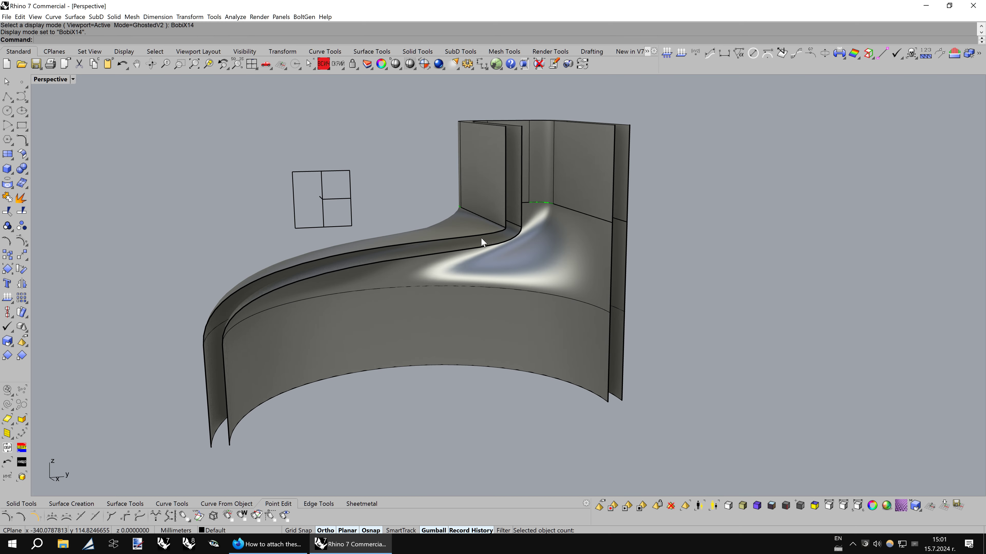
{"action": "mouse_move", "coordinate": [480, 237]}
{"action": "right_mouse_down"}
{"action": "mouse_move", "coordinate": [451, 257]}
{"action": "mouse_move", "coordinate": [462, 275]}
{"action": "mouse_move", "coordinate": [441, 275]}
{"action": "mouse_move", "coordinate": [465, 271]}
{"action": "mouse_move", "coordinate": [455, 240]}
{"action": "mouse_move", "coordinate": [447, 269]}
{"action": "mouse_move", "coordinate": [467, 253]}
{"action": "mouse_move", "coordinate": [460, 268]}
{"action": "mouse_move", "coordinate": [433, 289]}
{"action": "mouse_move", "coordinate": [402, 341]}
{"action": "mouse_move", "coordinate": [466, 272]}
{"action": "right_mouse_up"}
{"action": "left_click", "coordinate": [386, 192]}
{"action": "key", "text": "Delete"}
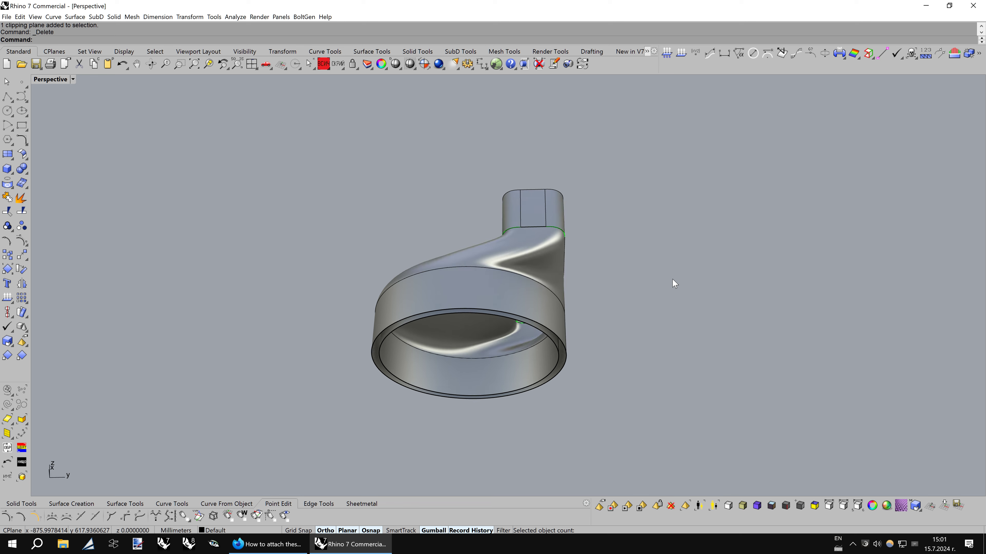
- Hide the outer and inner lofted duct surfaces
{"action": "left_click", "coordinate": [583, 291]}
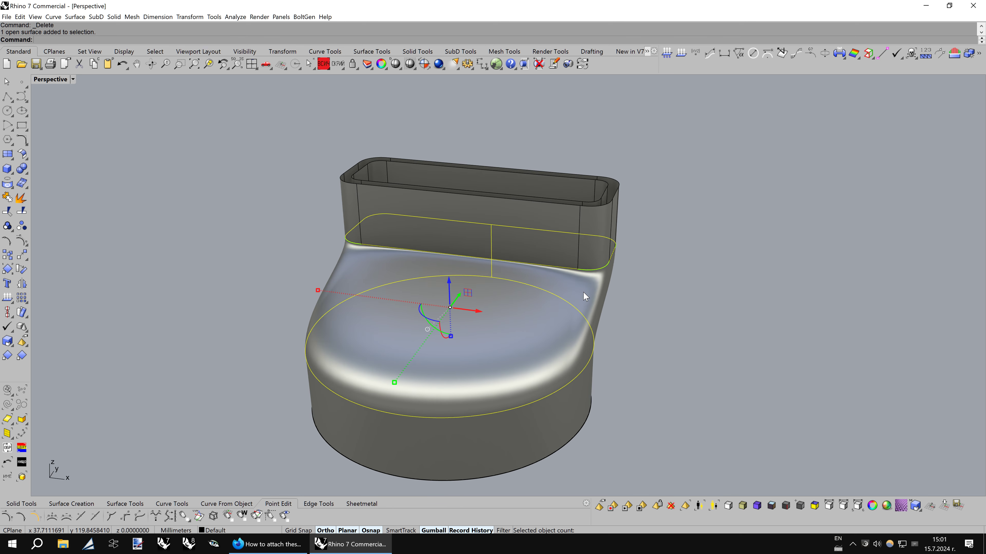
{"action": "key", "text": "Escape"}
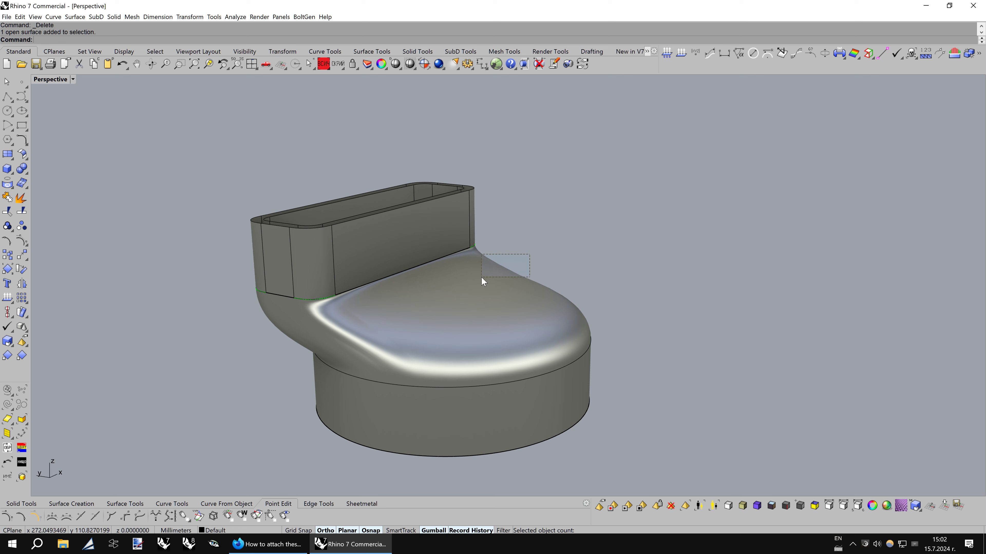
{"action": "left_click_drag", "start_coordinate": [530, 255], "coordinate": [481, 277]}
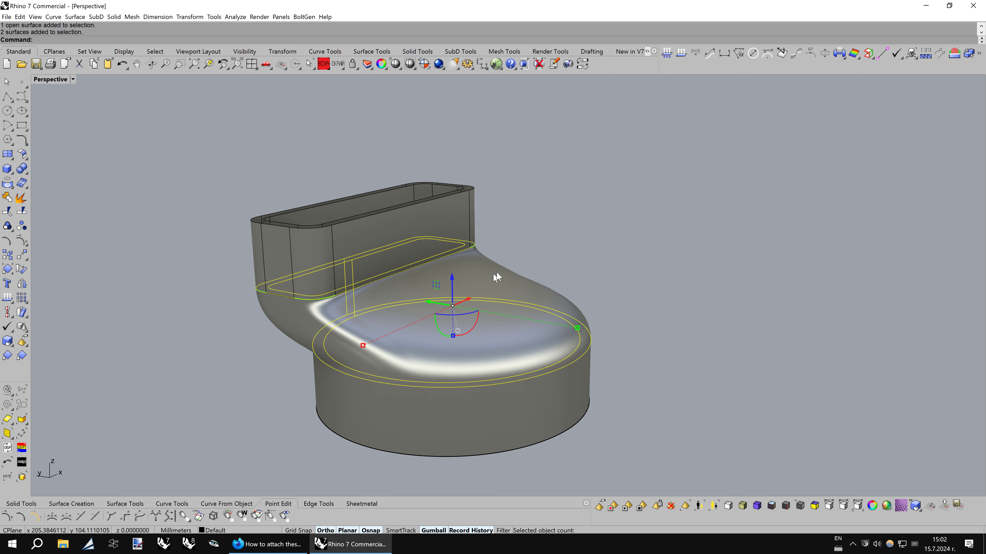
{"action": "left_click", "coordinate": [324, 66]}
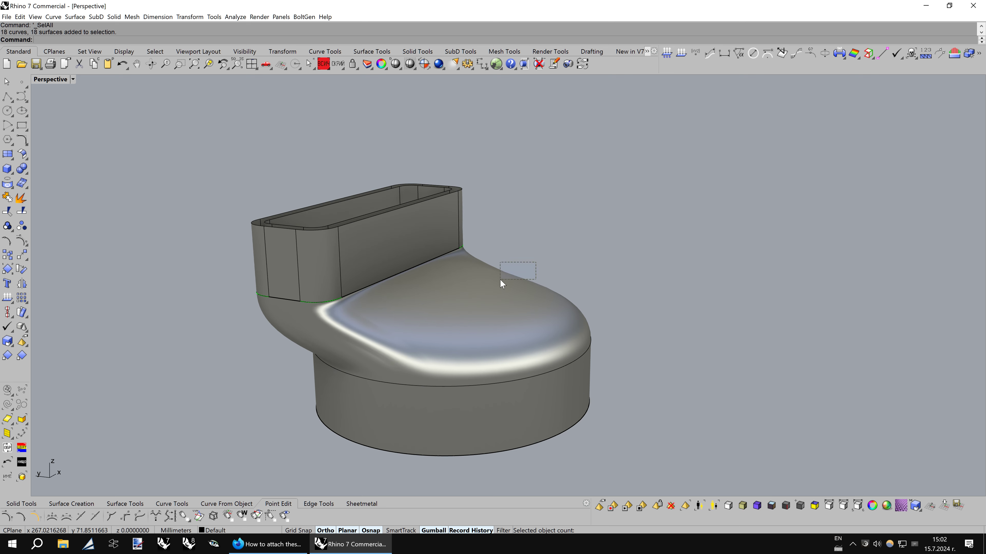
{"action": "left_click_drag", "start_coordinate": [500, 280], "coordinate": [503, 278]}
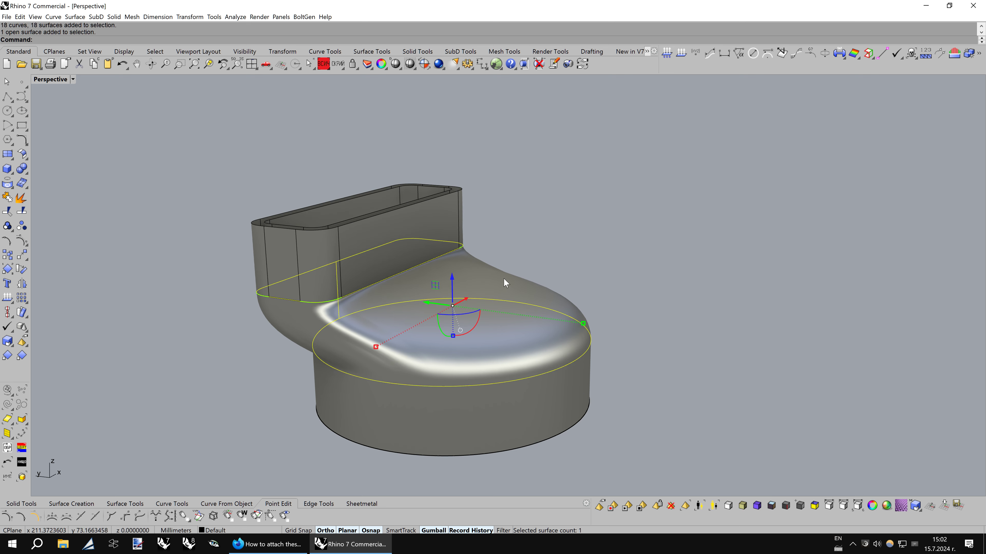
{"action": "left_click", "coordinate": [327, 62]}
{"action": "key", "text": "Escape"}
{"action": "left_click", "coordinate": [473, 259]}
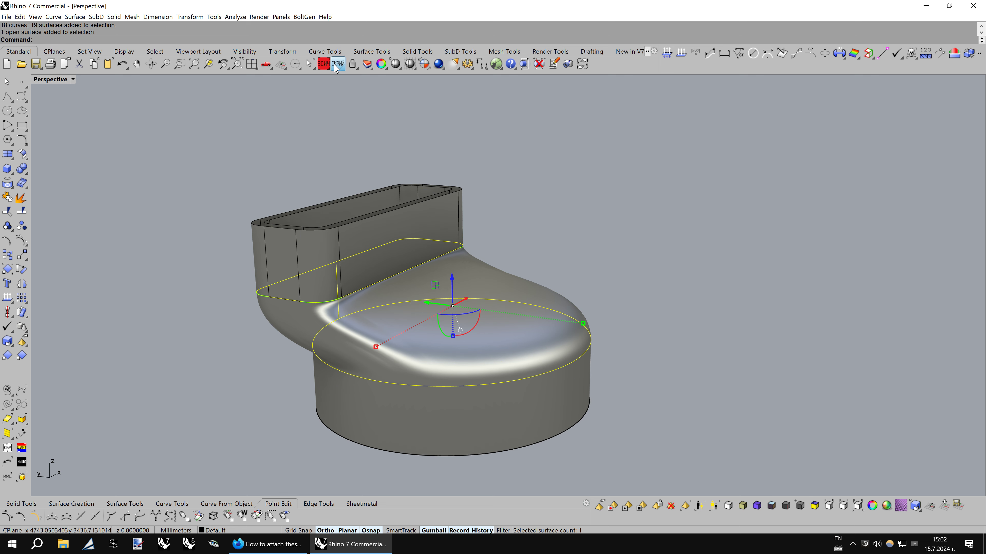
{"action": "left_click", "coordinate": [336, 66]}
{"action": "left_click", "coordinate": [334, 67]}
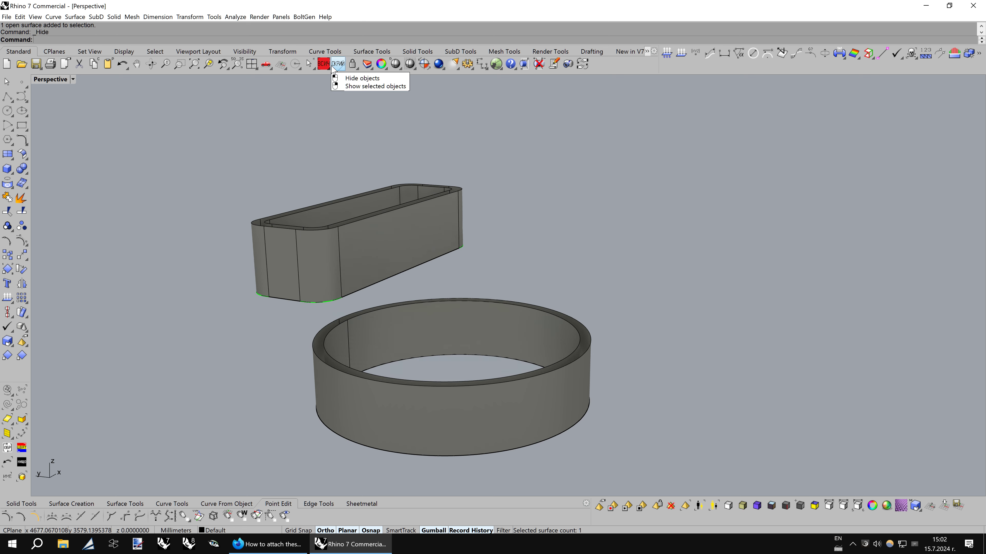
- Purge construction history from all objects with HistoryPurge All
{"action": "left_click", "coordinate": [676, 505]}
{"action": "left_click", "coordinate": [103, 40]}
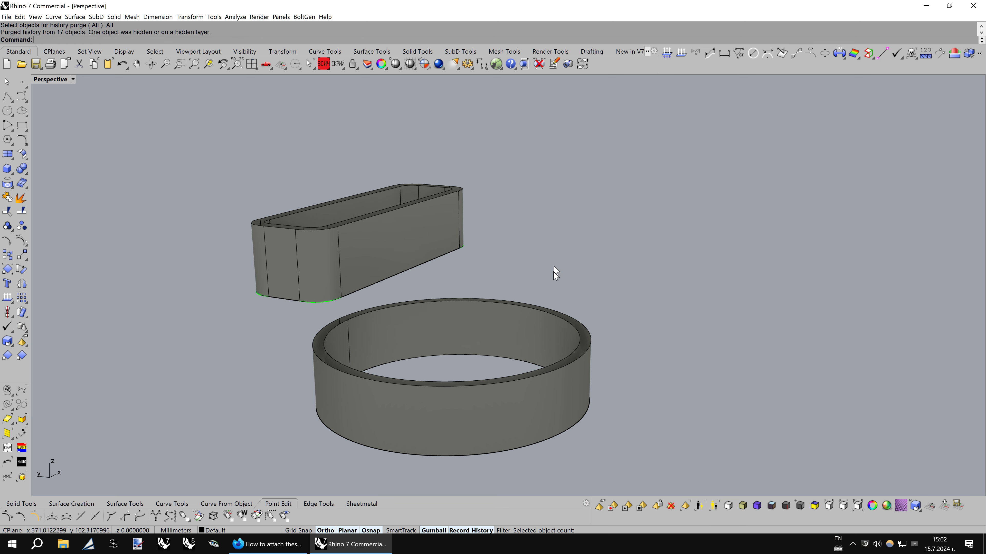
{"action": "mouse_move", "coordinate": [555, 273]}
{"action": "right_mouse_down"}
{"action": "mouse_move", "coordinate": [557, 282]}
{"action": "mouse_move", "coordinate": [618, 276]}
{"action": "mouse_move", "coordinate": [517, 268]}
{"action": "mouse_move", "coordinate": [535, 264]}
{"action": "right_mouse_up"}
- Copy the round ring's surfaces, hide the original, and paste the copy back
{"action": "left_click_drag", "start_coordinate": [543, 257], "coordinate": [519, 278]}
{"action": "left_click", "coordinate": [93, 64]}
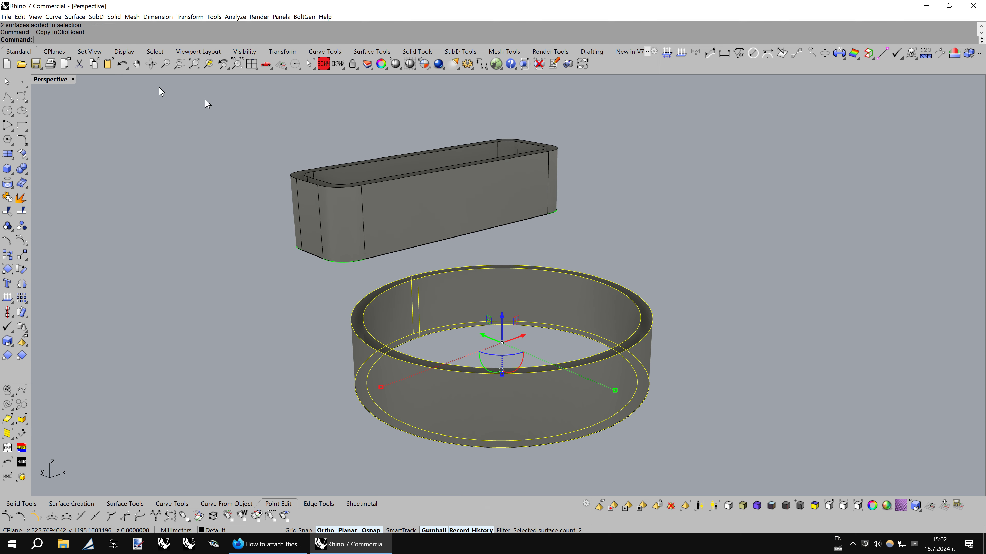
{"action": "left_click", "coordinate": [341, 66]}
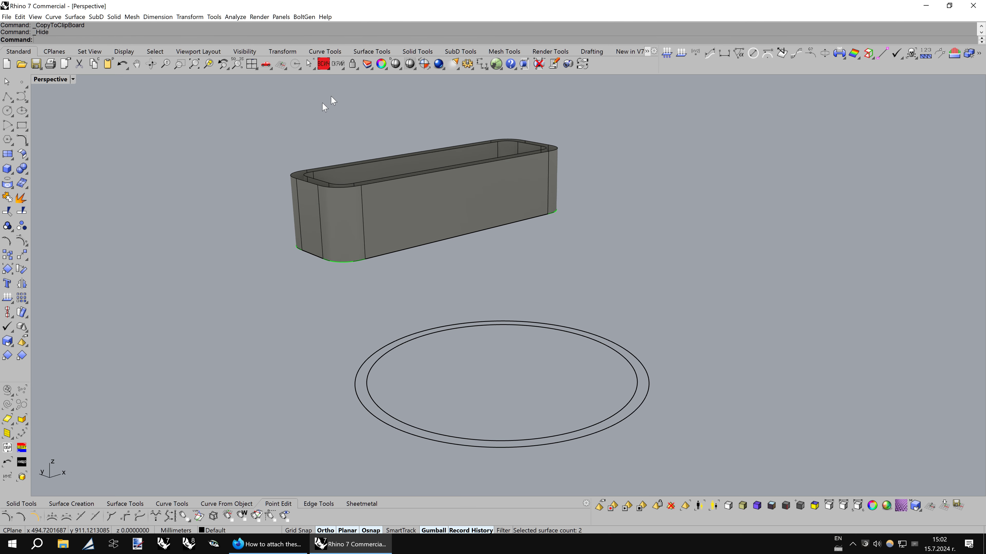
{"action": "left_click", "coordinate": [110, 65]}
{"action": "left_click", "coordinate": [299, 282]}
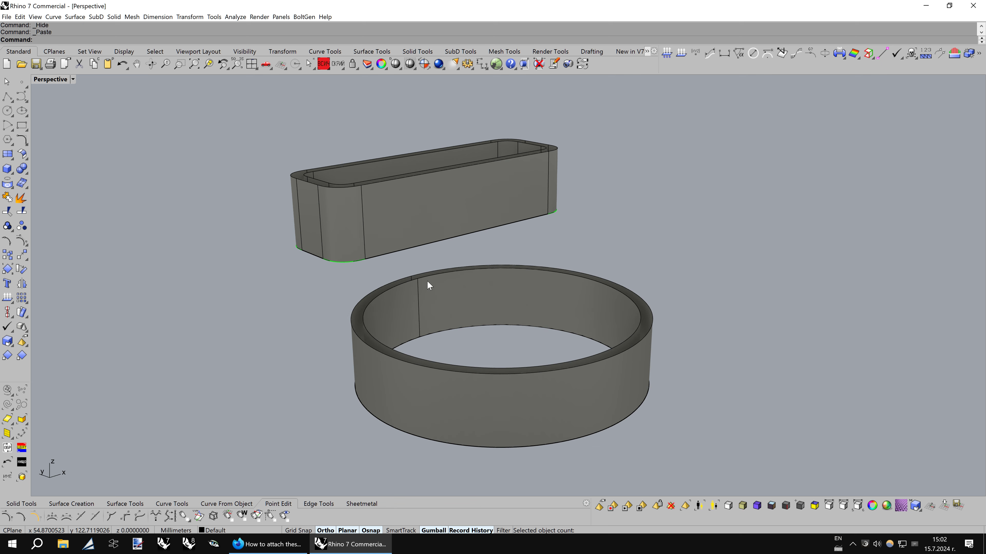
{"action": "scroll", "coordinate": [426, 280], "scroll_direction": "down", "scroll_amount": 2}
{"action": "scroll", "coordinate": [427, 281], "scroll_direction": "down", "scroll_amount": 2}
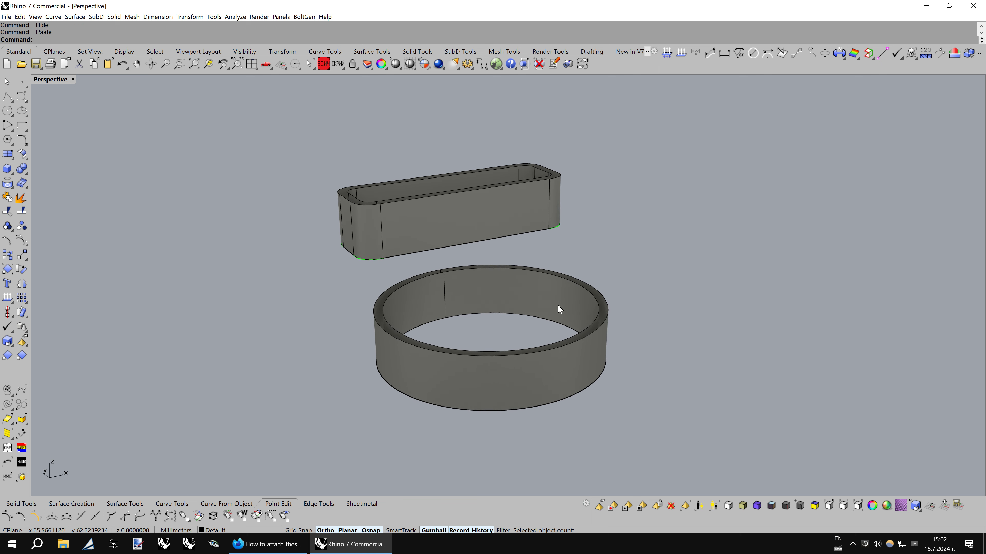
{"action": "key", "text": "Down"}
{"action": "key", "text": "Down"}
{"action": "scroll", "coordinate": [477, 316], "scroll_direction": "up", "scroll_amount": 2}
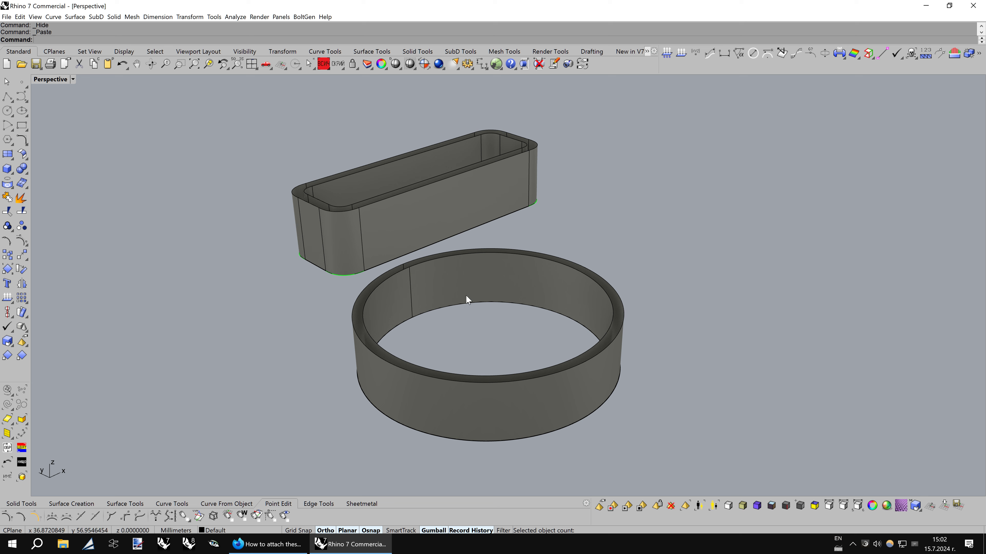
{"action": "key", "text": "Left"}
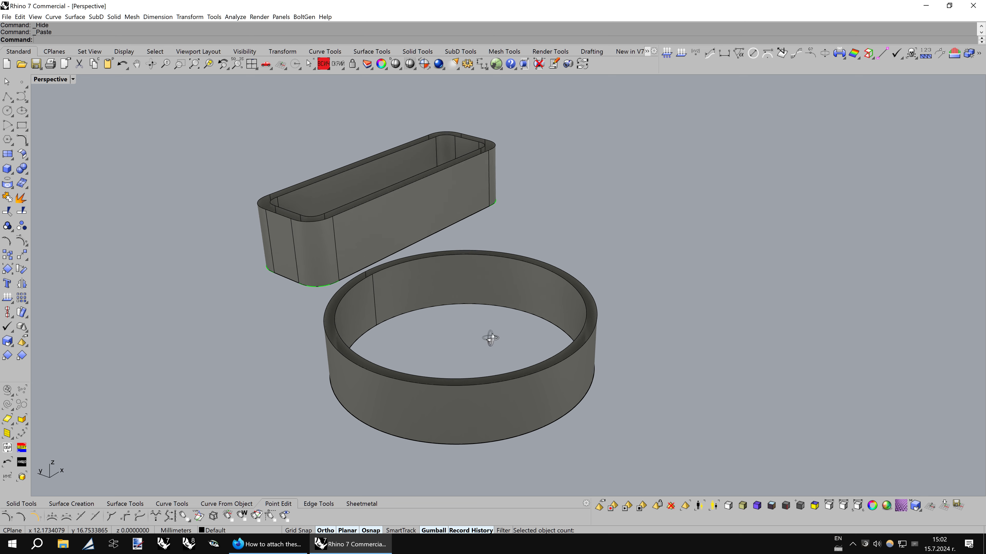
{"action": "key", "text": "Left"}
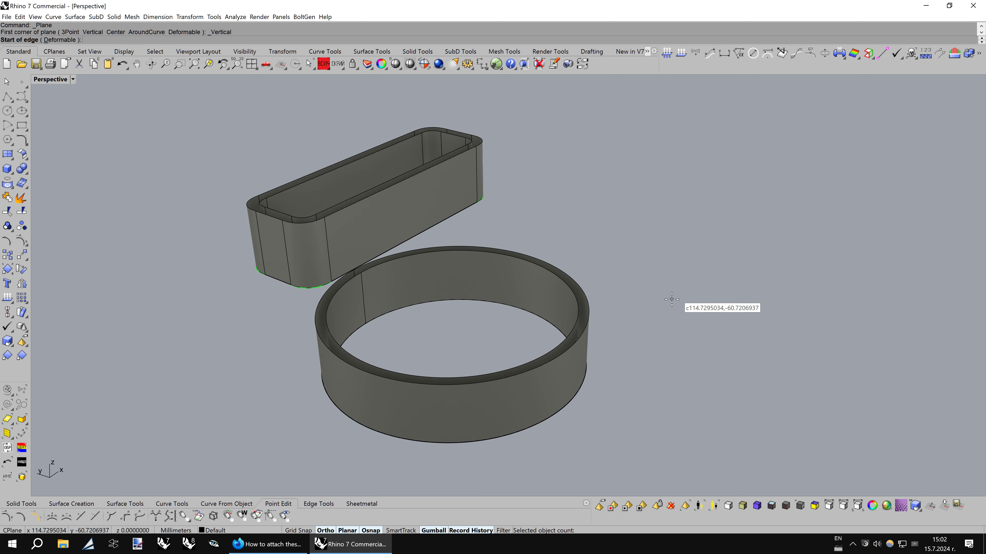
- Draw a vertical plane and slide it along X toward the ring
{"action": "left_click", "coordinate": [652, 213]}
{"action": "left_click", "coordinate": [658, 89]}
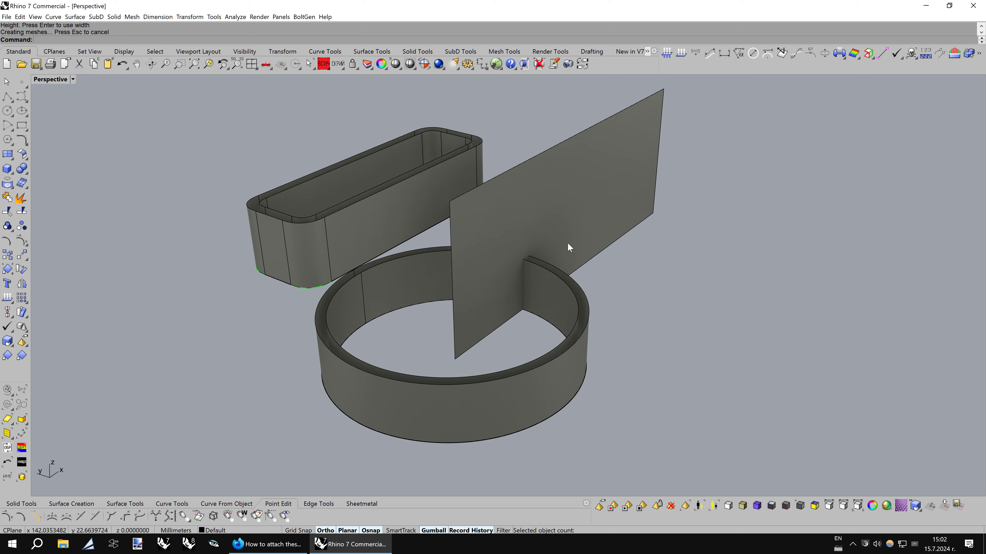
{"action": "left_click", "coordinate": [566, 222]}
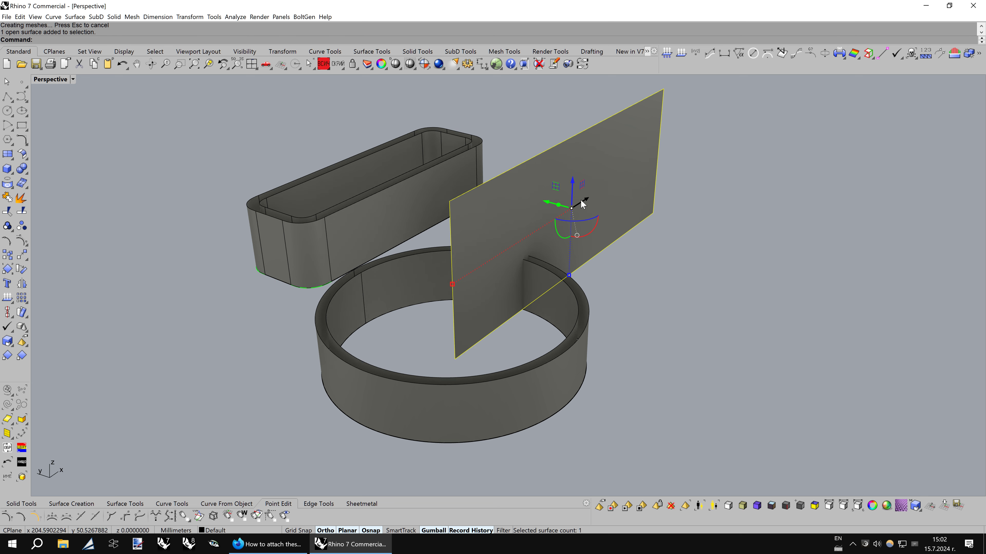
{"action": "left_click_drag", "start_coordinate": [582, 204], "coordinate": [478, 278]}
- Position the plane across the ring, rotate it about 94°, and mirror a crossing copy
{"action": "scroll", "coordinate": [478, 278], "scroll_direction": "down", "scroll_amount": 3}
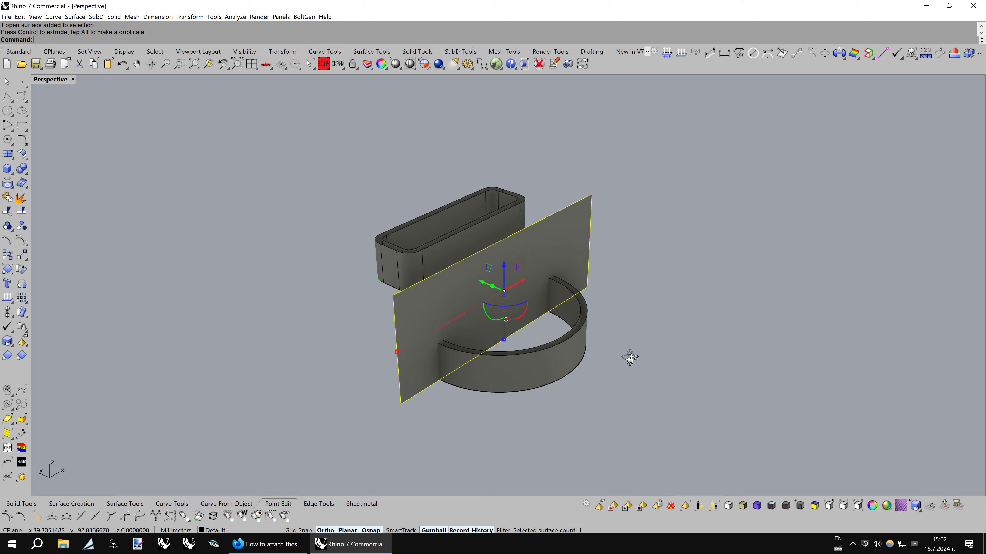
{"action": "mouse_move", "coordinate": [629, 356]}
{"action": "right_mouse_down"}
{"action": "mouse_move", "coordinate": [654, 352]}
{"action": "mouse_move", "coordinate": [639, 355]}
{"action": "right_mouse_up"}
{"action": "scroll", "coordinate": [509, 316], "scroll_direction": "up", "scroll_amount": 3}
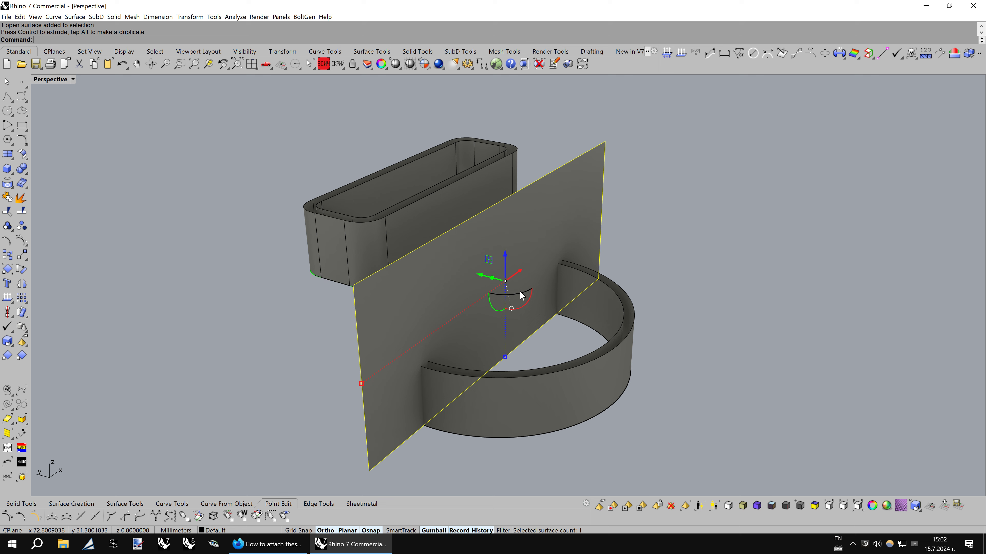
{"action": "left_click_drag", "start_coordinate": [521, 296], "coordinate": [520, 292]}
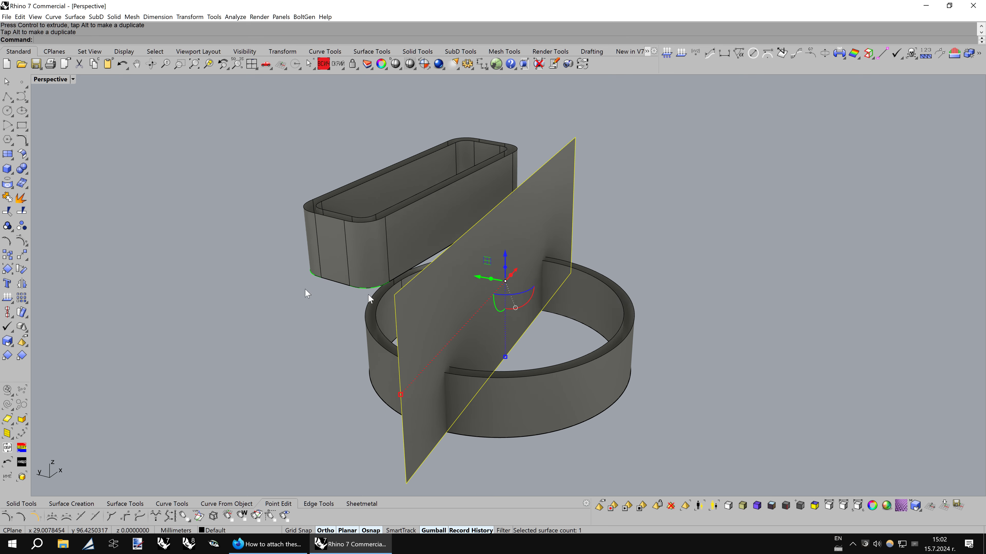
{"action": "left_click", "coordinate": [10, 287]}
{"action": "mouse_move", "coordinate": [132, 304]}
{"action": "right_mouse_down"}
{"action": "mouse_move", "coordinate": [662, 387]}
{"action": "mouse_move", "coordinate": [673, 369]}
{"action": "mouse_move", "coordinate": [627, 375]}
{"action": "right_mouse_up"}
- Rotate the thin vertical plane about the origin using two reference points
{"action": "left_click", "coordinate": [518, 346]}
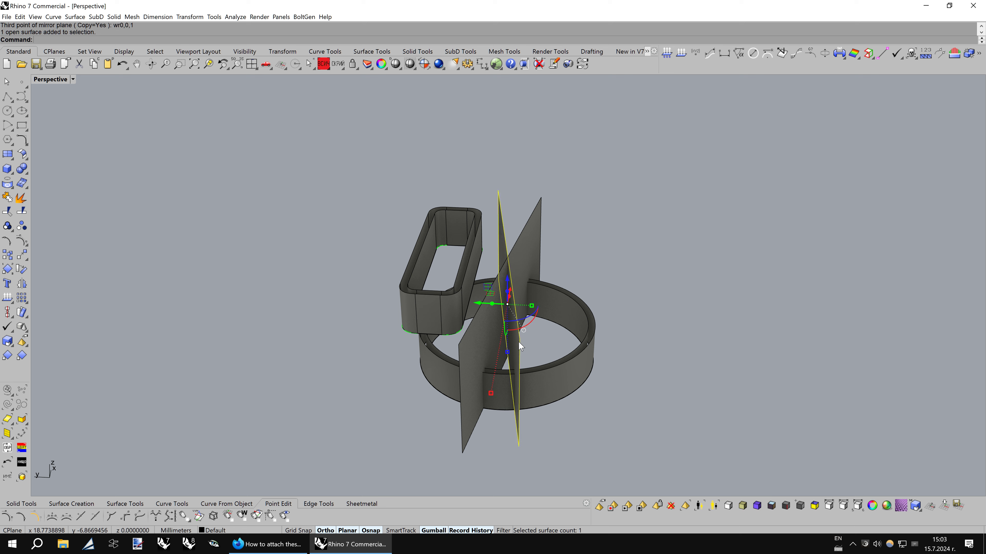
{"action": "left_click", "coordinate": [20, 273]}
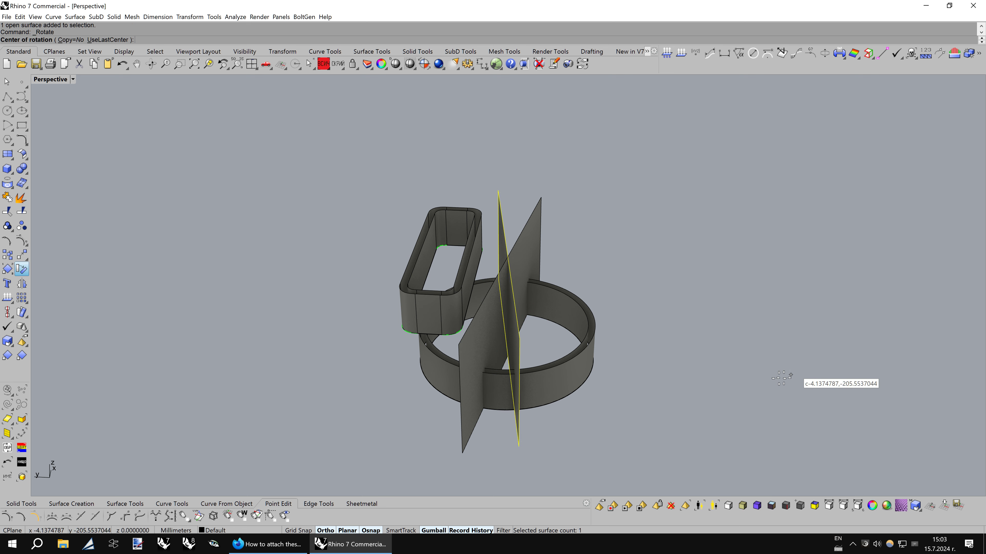
{"action": "type", "text": "0"}
{"action": "key", "text": "Return"}
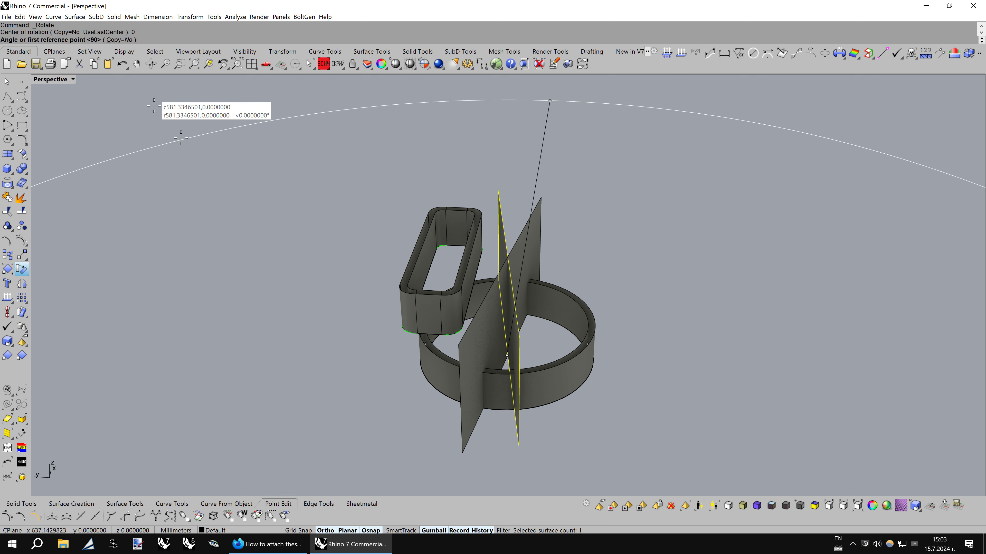
{"action": "left_click", "coordinate": [487, 462]}
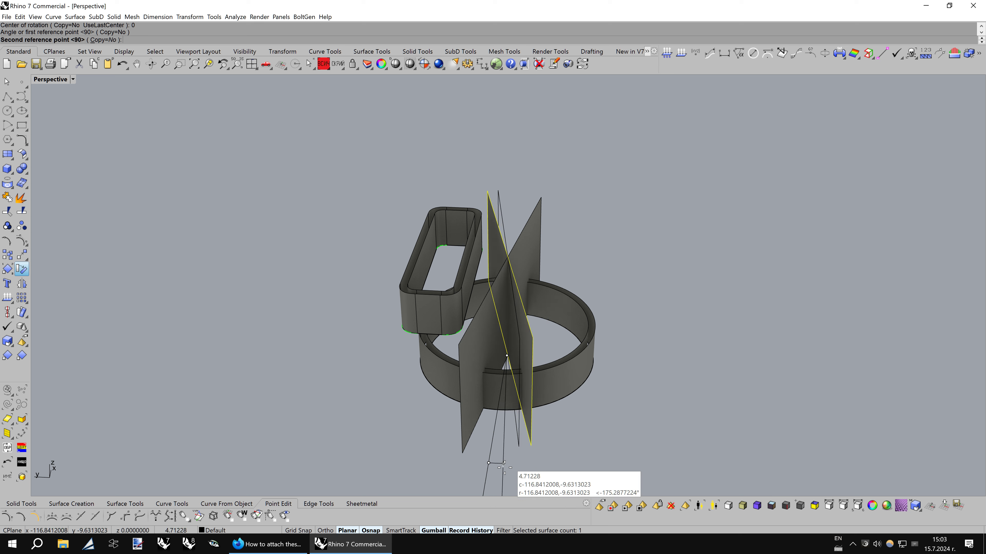
{"action": "left_click", "coordinate": [510, 472]}
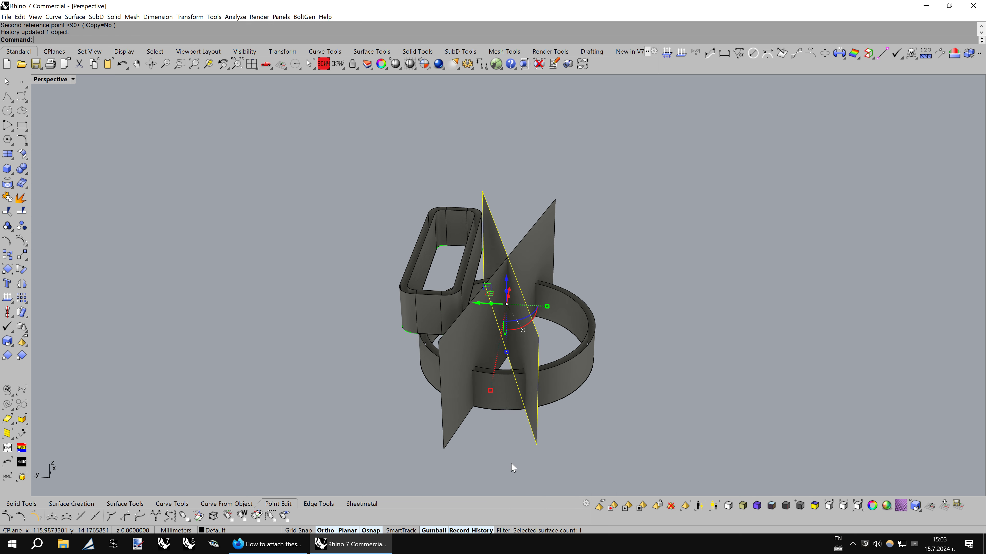
{"action": "left_click", "coordinate": [513, 467]}
{"action": "mouse_move", "coordinate": [677, 440]}
{"action": "right_mouse_down"}
{"action": "mouse_move", "coordinate": [660, 429]}
{"action": "mouse_move", "coordinate": [634, 441]}
{"action": "right_mouse_up"}
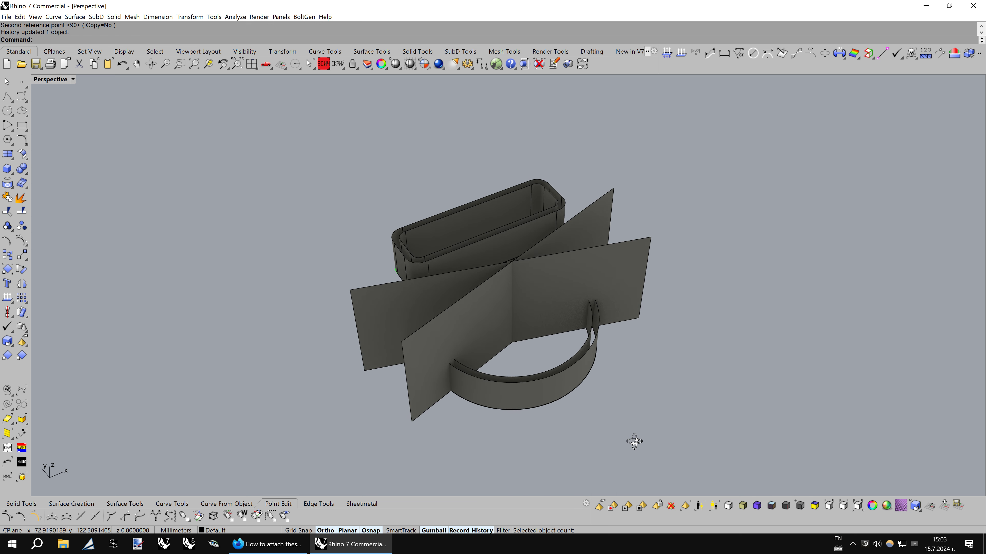
- Rotate the diagonal plane about the same centre and mirror the planes for more radial copies
{"action": "left_click", "coordinate": [489, 320]}
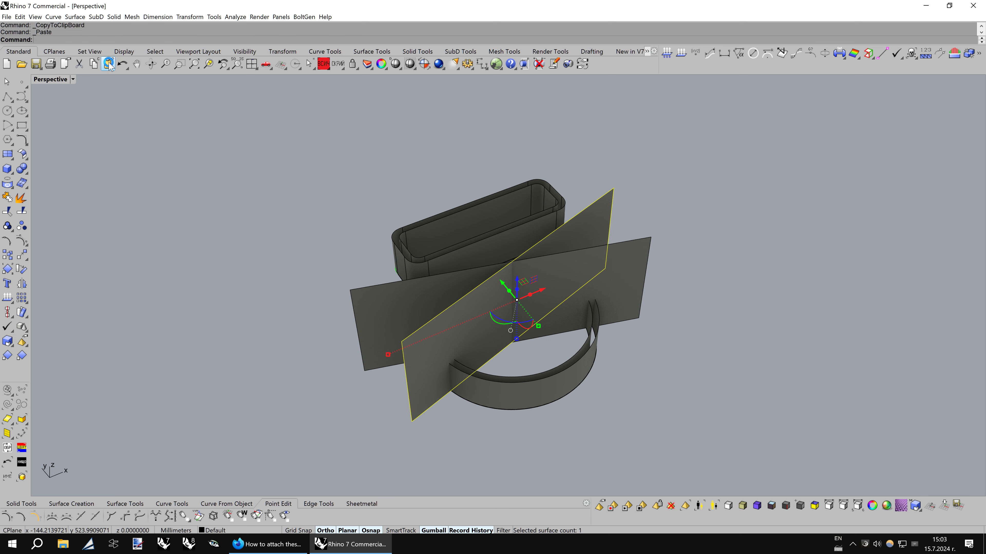
{"action": "left_click", "coordinate": [23, 271]}
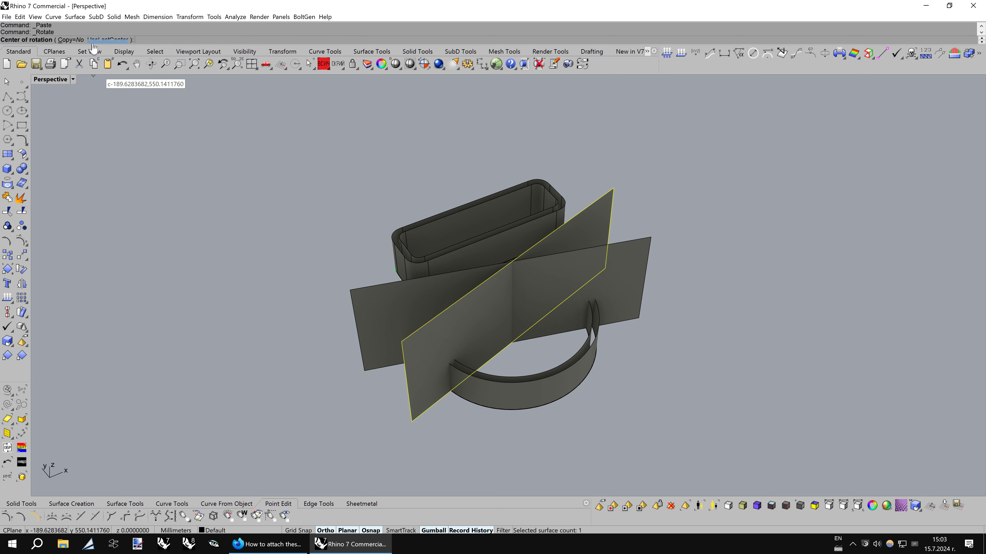
{"action": "left_click", "coordinate": [116, 40]}
{"action": "left_click", "coordinate": [461, 466], "text": "shift"}
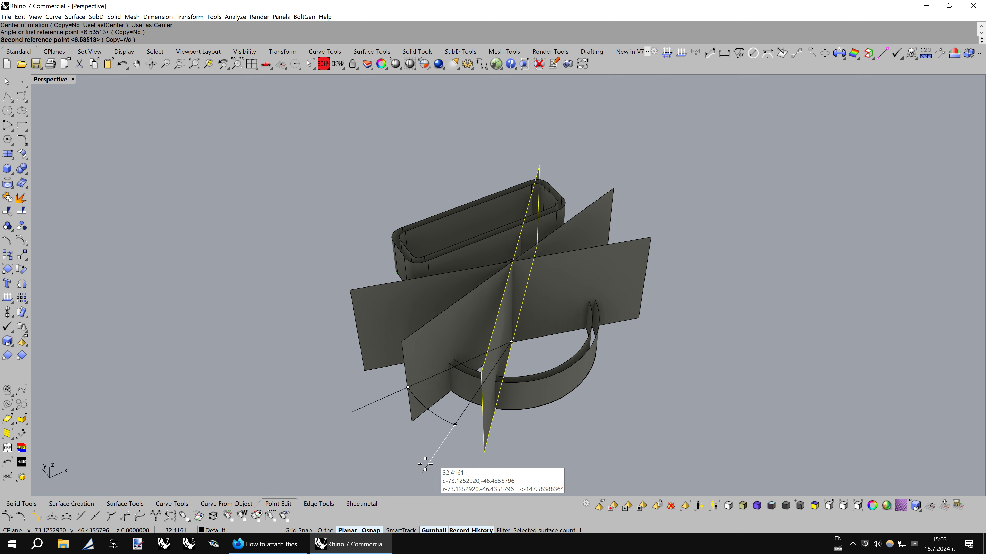
{"action": "left_click", "coordinate": [409, 464]}
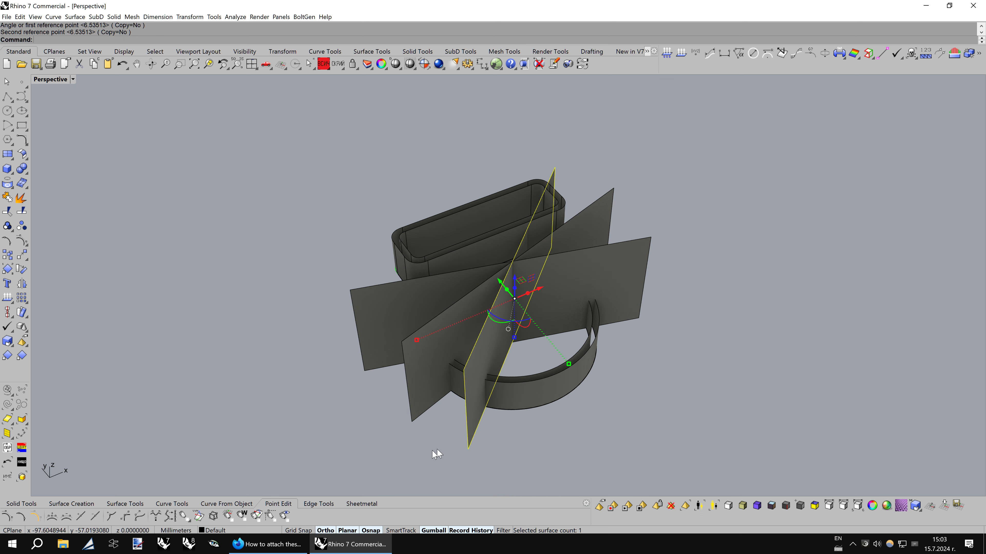
{"action": "left_click", "coordinate": [8, 286]}
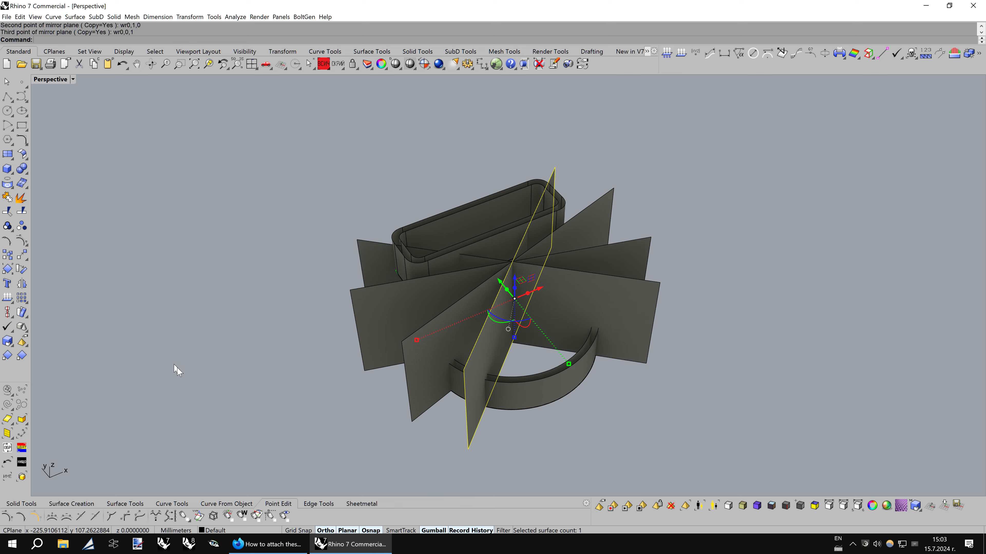
{"action": "mouse_move", "coordinate": [693, 418]}
{"action": "right_mouse_down"}
{"action": "mouse_move", "coordinate": [720, 403]}
{"action": "mouse_move", "coordinate": [774, 400]}
{"action": "mouse_move", "coordinate": [690, 411]}
{"action": "mouse_move", "coordinate": [565, 396]}
{"action": "right_mouse_up"}
- Split the ring band with Shrink=Yes using the four radial planes as cutters
{"action": "left_click", "coordinate": [566, 396]}
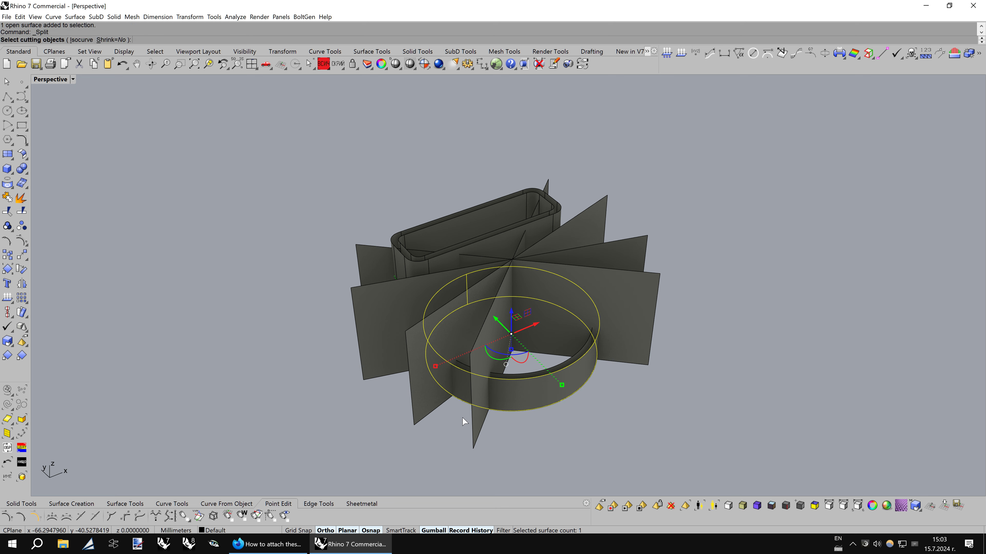
{"action": "left_click", "coordinate": [111, 40]}
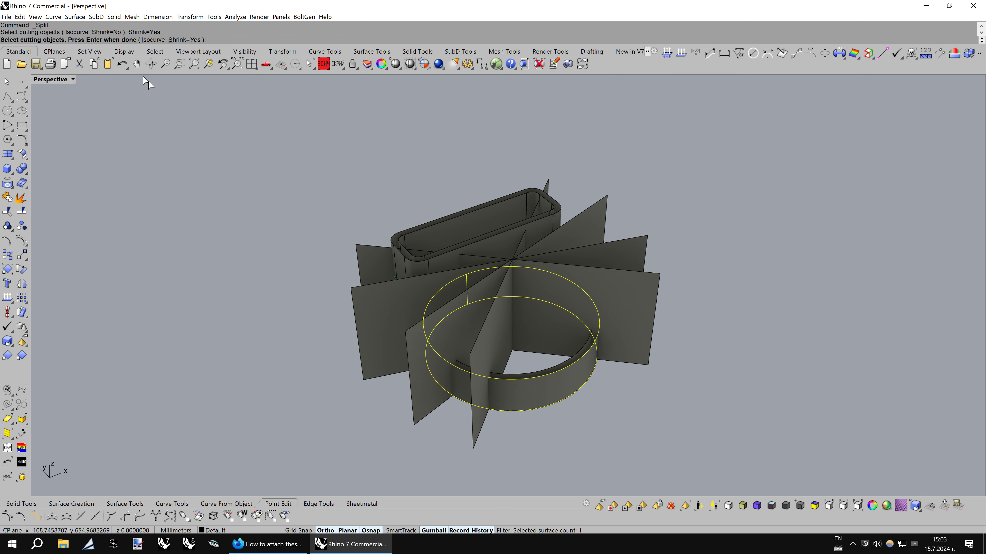
{"action": "left_click", "coordinate": [476, 422]}
{"action": "left_click", "coordinate": [431, 384]}
{"action": "left_click", "coordinate": [392, 351]}
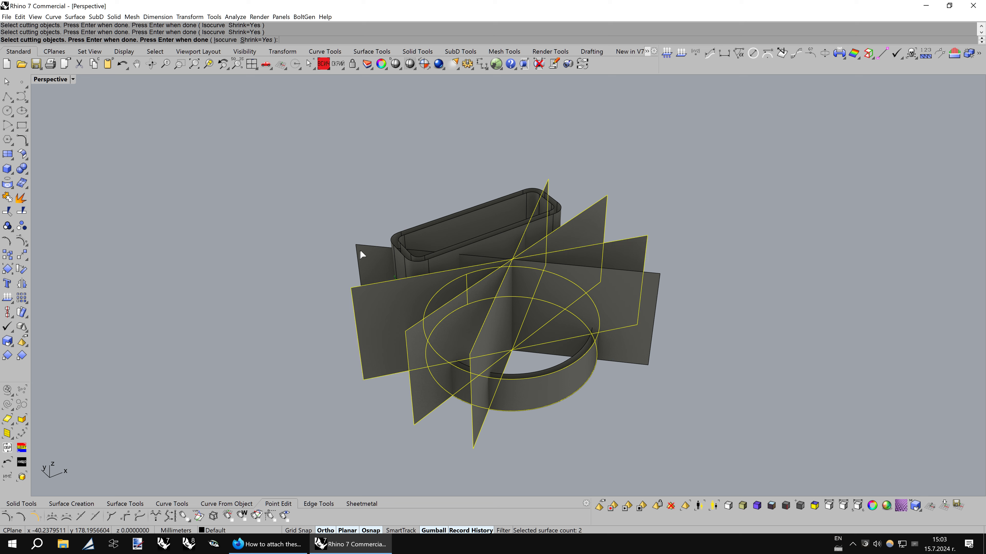
{"action": "left_click", "coordinate": [363, 255]}
{"action": "key", "text": "Return"}
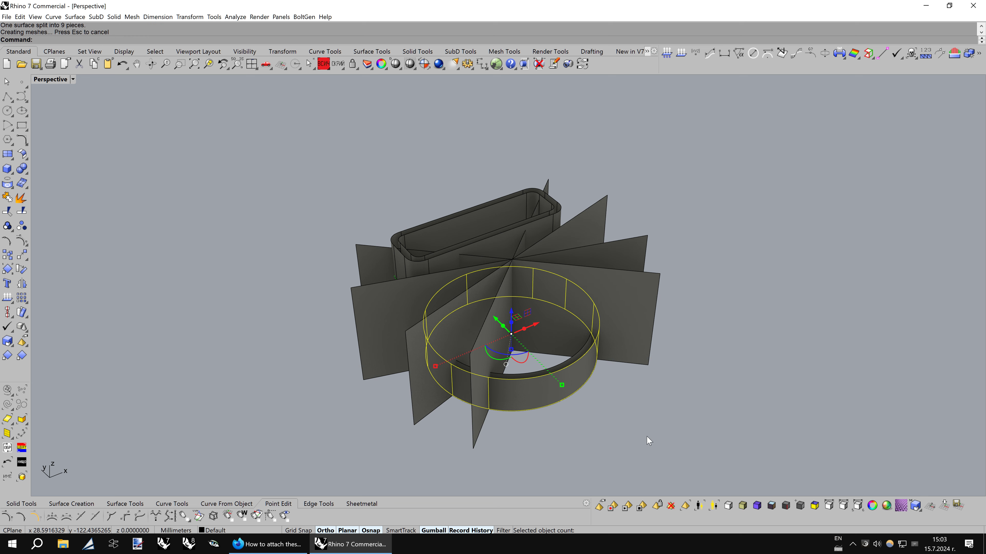
{"action": "right_click_drag", "start_coordinate": [649, 441], "coordinate": [684, 433]}
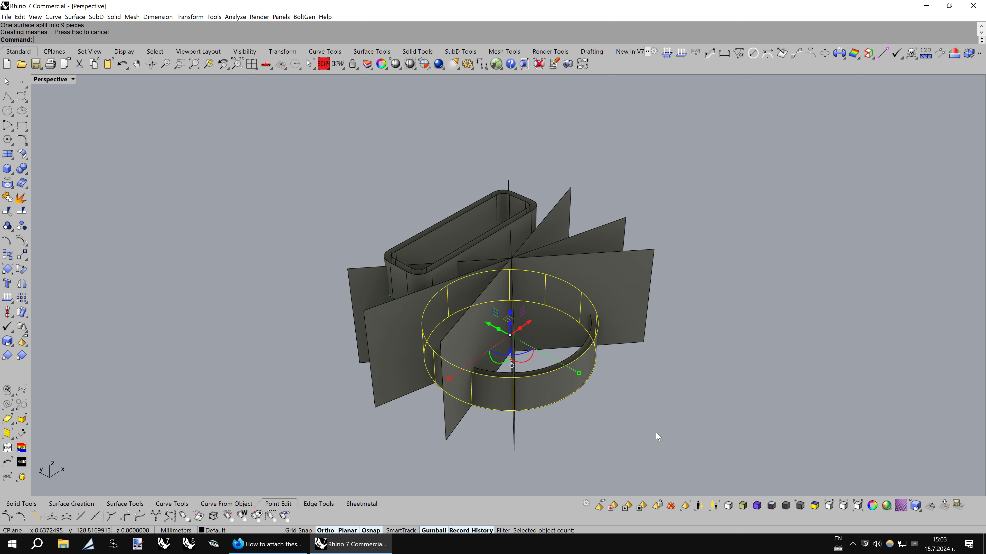
- Delete an unwanted ring piece and mirror a remaining piece through the origin
{"action": "left_click", "coordinate": [510, 393]}
{"action": "key", "text": "Delete"}
{"action": "mouse_move", "coordinate": [510, 381]}
{"action": "right_mouse_down"}
{"action": "mouse_move", "coordinate": [638, 379]}
{"action": "mouse_move", "coordinate": [590, 378]}
{"action": "right_mouse_up"}
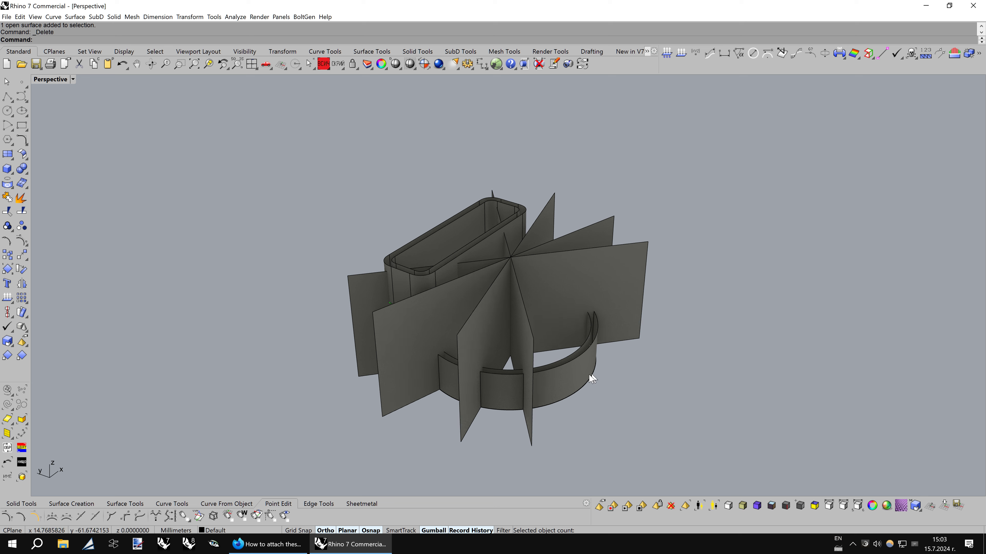
{"action": "left_click", "coordinate": [590, 378]}
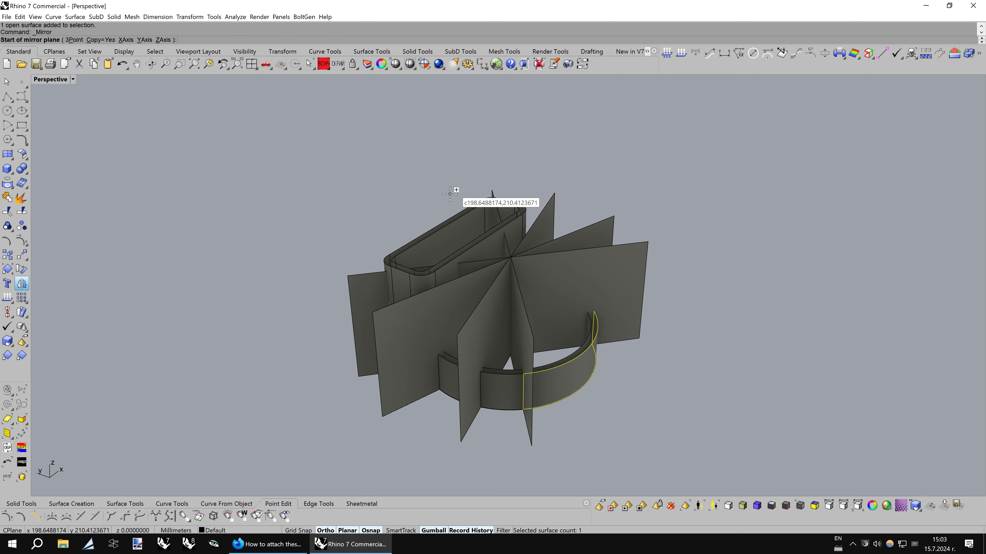
{"action": "type", "text": "0"}
{"action": "key", "text": "Return"}
{"action": "left_click", "coordinate": [733, 315]}
{"action": "right_click_drag", "start_coordinate": [732, 315], "coordinate": [659, 319]}
- Hide the radial cutting planes
{"action": "left_click_drag", "start_coordinate": [686, 193], "coordinate": [617, 264]}
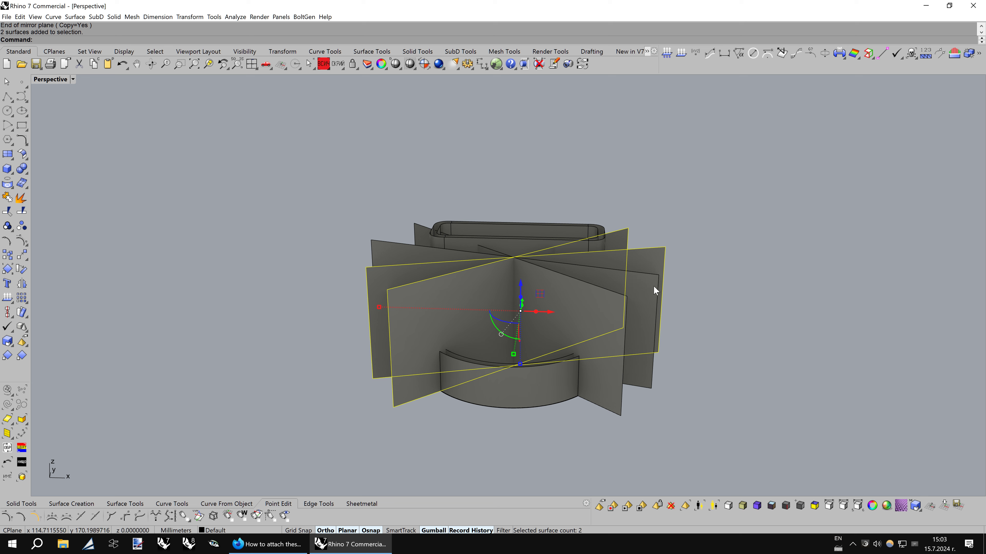
{"action": "middle_click", "coordinate": [711, 273]}
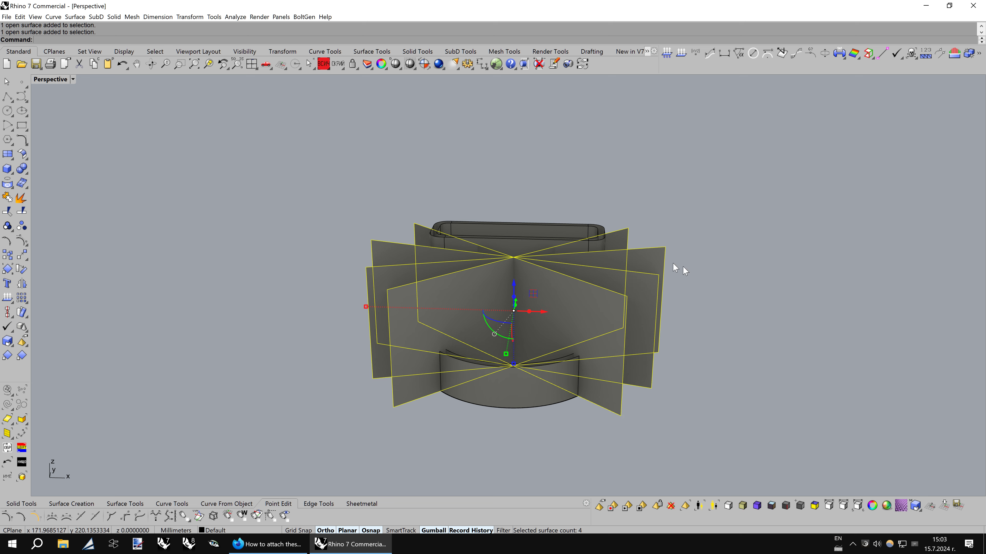
{"action": "left_click", "coordinate": [339, 66]}
{"action": "mouse_move", "coordinate": [589, 363]}
{"action": "right_mouse_down"}
{"action": "mouse_move", "coordinate": [708, 365]}
{"action": "mouse_move", "coordinate": [588, 380]}
{"action": "right_mouse_up"}
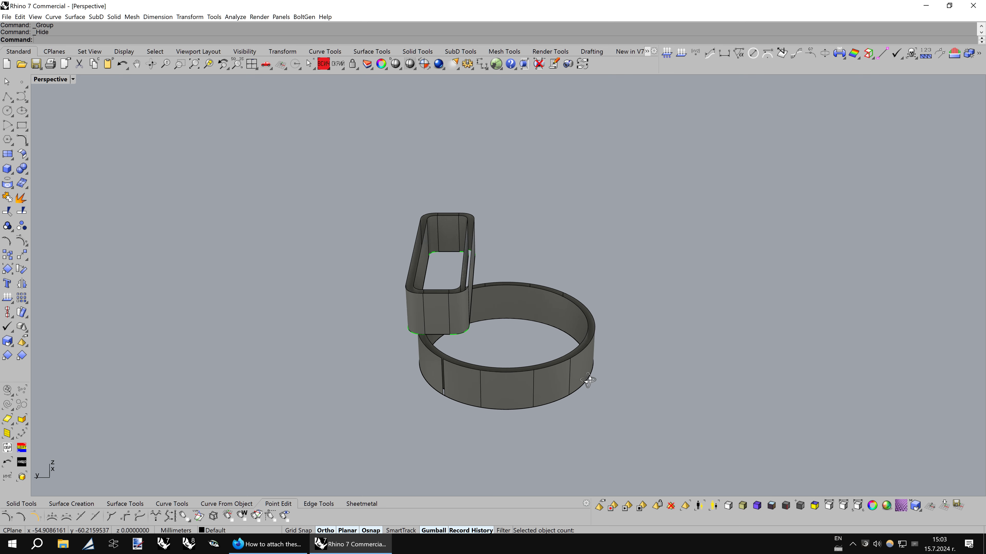
- Delete another ring panel and select the outer and inner panels to keep
{"action": "left_click", "coordinate": [468, 382]}
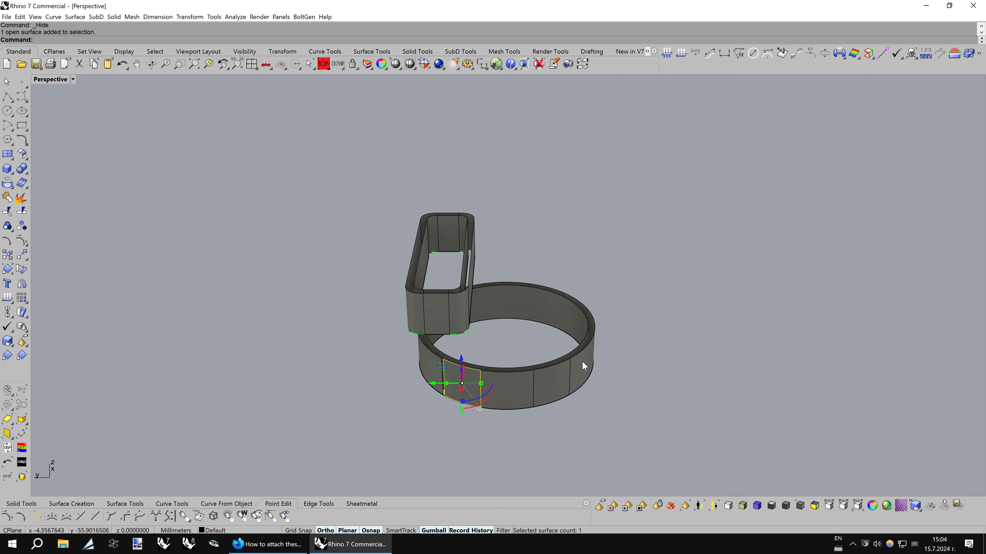
{"action": "key", "text": "Delete"}
{"action": "right_click_drag", "start_coordinate": [544, 337], "coordinate": [409, 330]}
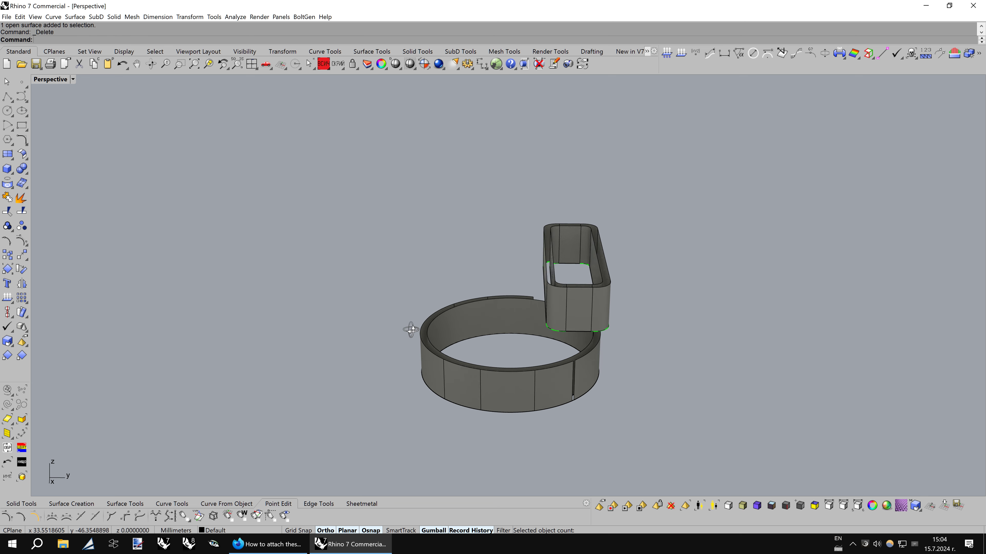
{"action": "left_click", "coordinate": [560, 371]}
{"action": "mouse_move", "coordinate": [560, 371]}
{"action": "right_mouse_down"}
{"action": "mouse_move", "coordinate": [502, 391]}
{"action": "mouse_move", "coordinate": [511, 387]}
{"action": "right_mouse_up"}
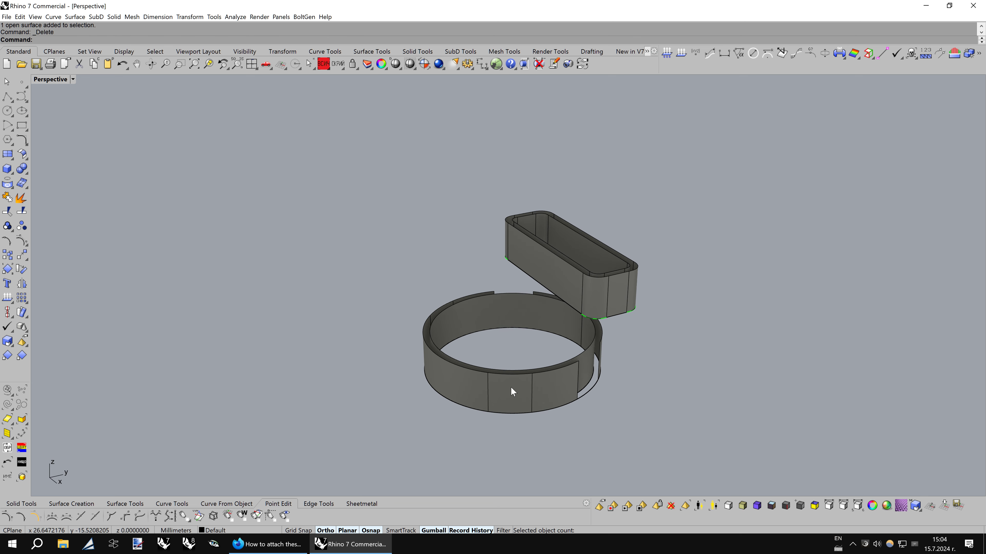
{"action": "left_click", "coordinate": [434, 317], "text": "ctrl+shift"}
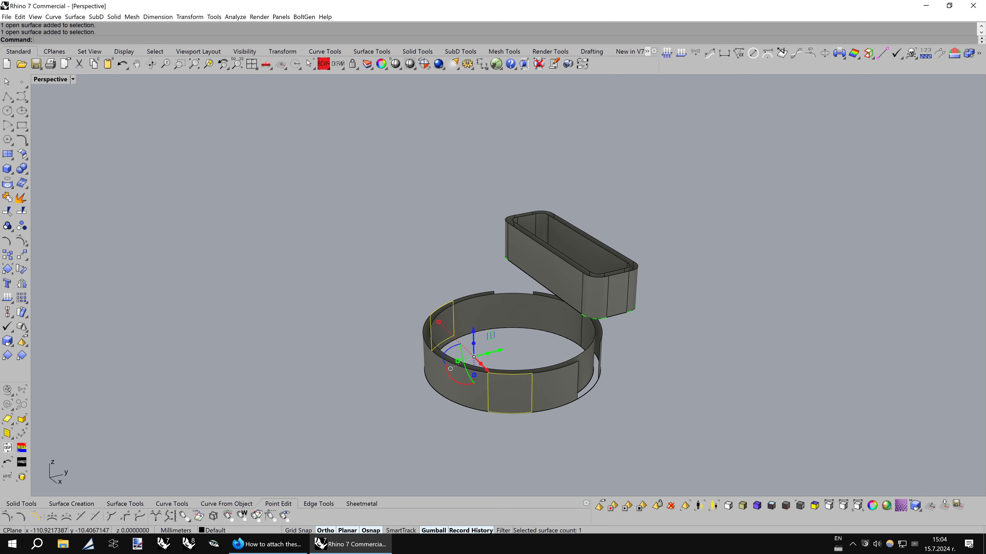
- Mirror the selected ring panels through the origin as copies
{"action": "left_click", "coordinate": [25, 284]}
{"action": "type", "text": "0"}
{"action": "key", "text": "Return"}
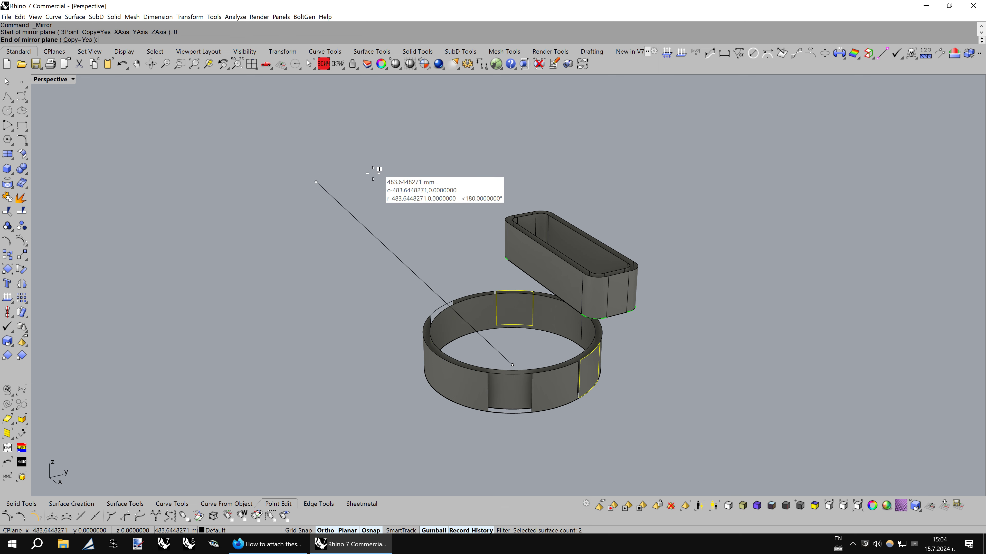
{"action": "left_click", "coordinate": [371, 173]}
{"action": "key", "text": "Escape"}
{"action": "mouse_move", "coordinate": [396, 282]}
{"action": "right_mouse_down"}
{"action": "mouse_move", "coordinate": [566, 326]}
{"action": "mouse_move", "coordinate": [599, 322]}
{"action": "mouse_move", "coordinate": [596, 339]}
{"action": "mouse_move", "coordinate": [539, 382]}
{"action": "mouse_move", "coordinate": [563, 390]}
{"action": "mouse_move", "coordinate": [516, 396]}
{"action": "mouse_move", "coordinate": [535, 384]}
{"action": "right_mouse_up"}
- Extend the short ring panel's edge by 5 with ExtendSrf to meet its neighbour
{"action": "left_click", "coordinate": [516, 396]}
{"action": "key", "text": "F10"}
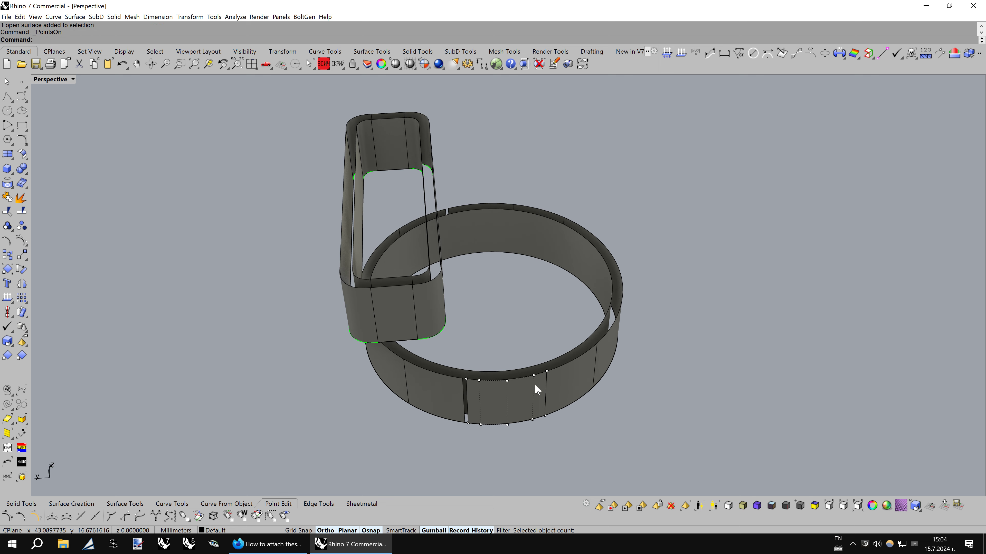
{"action": "left_click", "coordinate": [360, 504]}
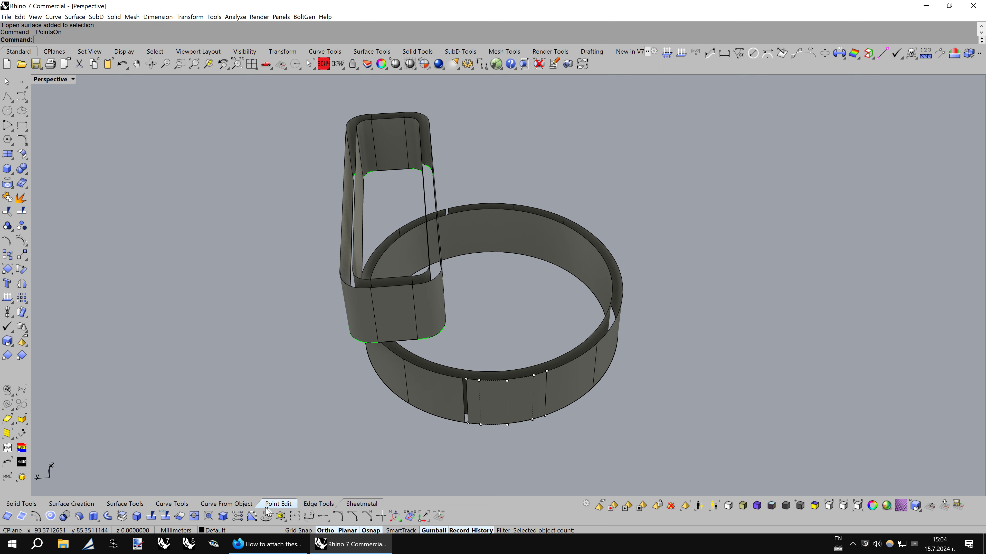
{"action": "left_click", "coordinate": [180, 515]}
{"action": "scroll", "coordinate": [480, 396], "scroll_direction": "up", "scroll_amount": 3}
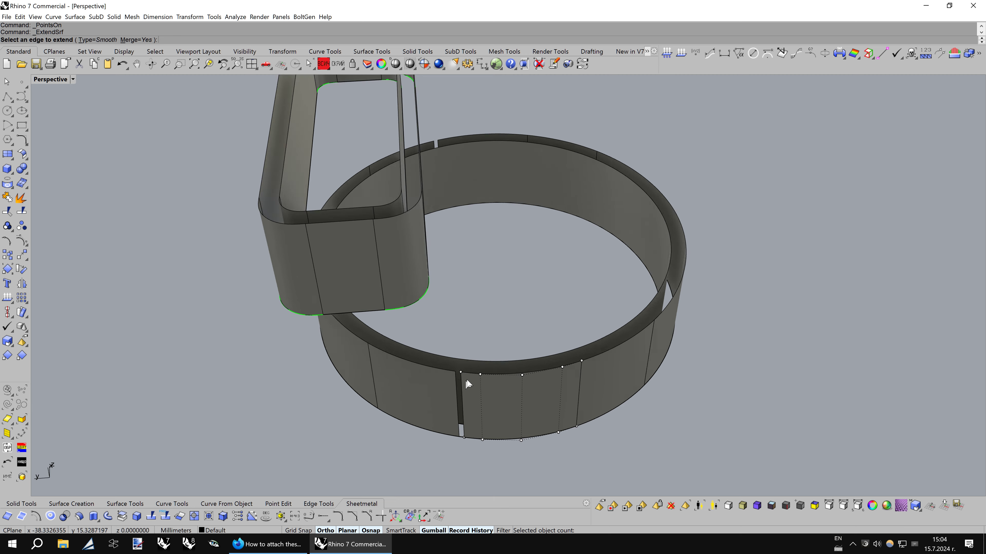
{"action": "scroll", "coordinate": [467, 388], "scroll_direction": "up", "scroll_amount": 5}
{"action": "left_click", "coordinate": [457, 376]}
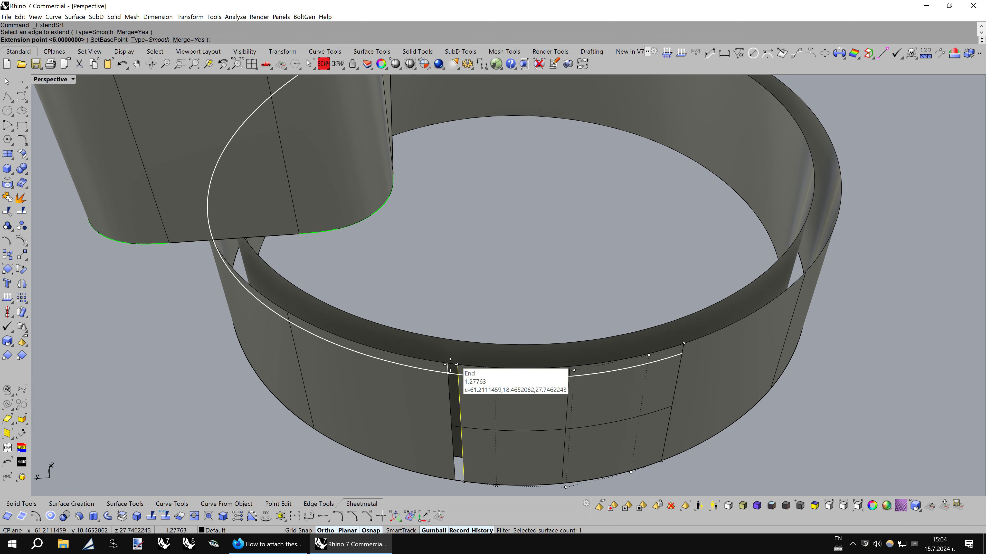
{"action": "key", "text": "Return"}
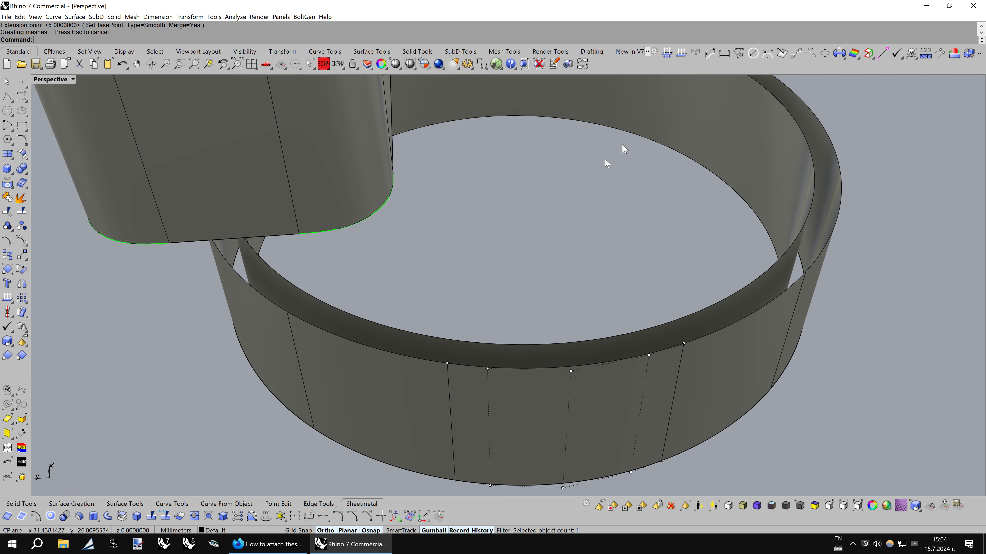
- Check the joined edges with GCon, confirming G2 continuity
{"action": "left_click", "coordinate": [816, 53]}
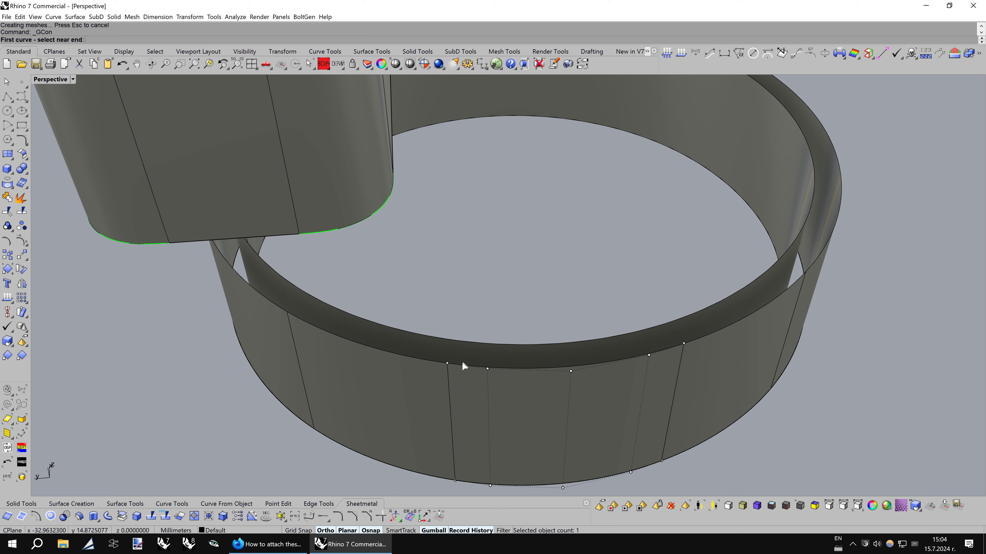
{"action": "left_click", "coordinate": [461, 360]}
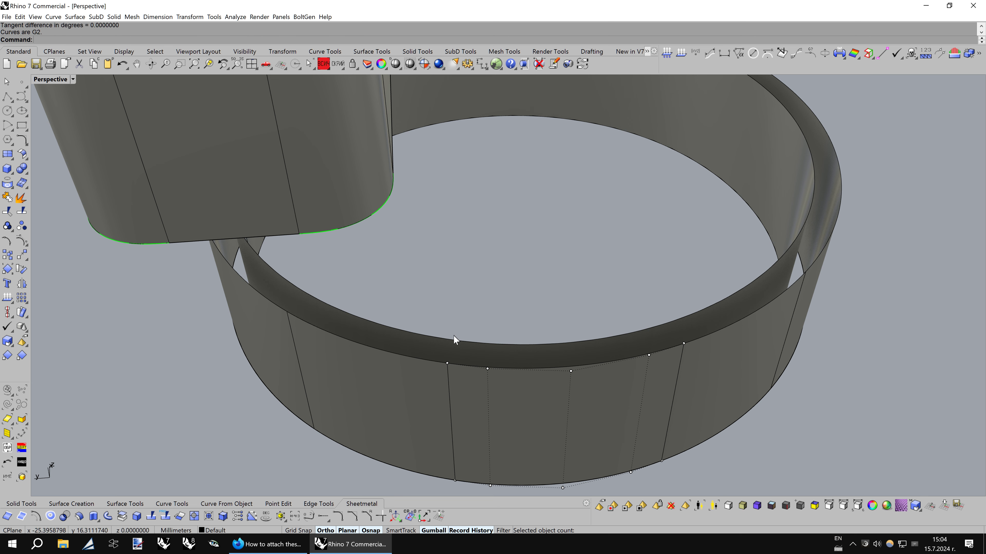
{"action": "scroll", "coordinate": [453, 337], "scroll_direction": "down", "scroll_amount": 3}
{"action": "scroll", "coordinate": [452, 363], "scroll_direction": "down", "scroll_amount": 2}
- Delete the back ring segment and mirror a copy of the front segment into its place
{"action": "left_click", "coordinate": [483, 127]}
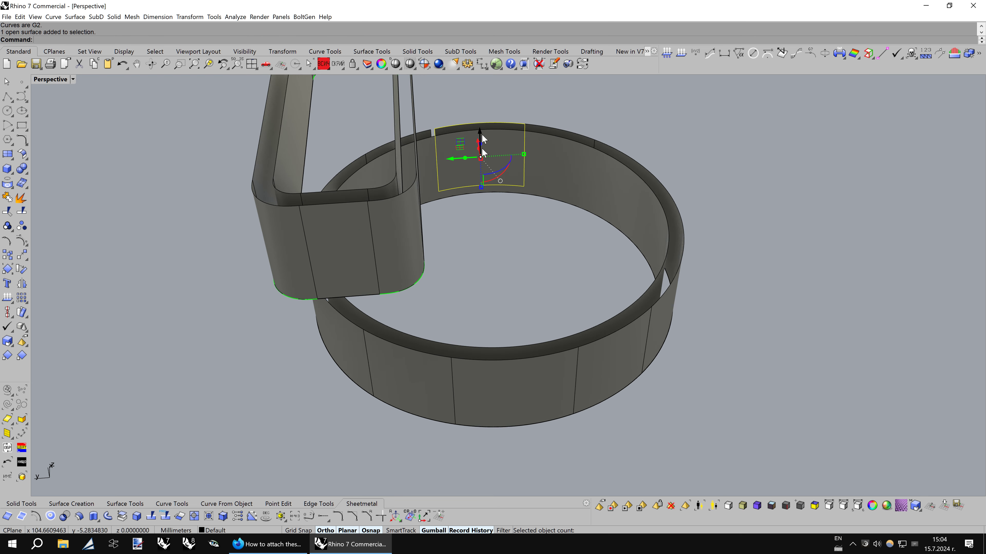
{"action": "key", "text": "Delete"}
{"action": "left_click", "coordinate": [487, 393]}
{"action": "left_click", "coordinate": [13, 286]}
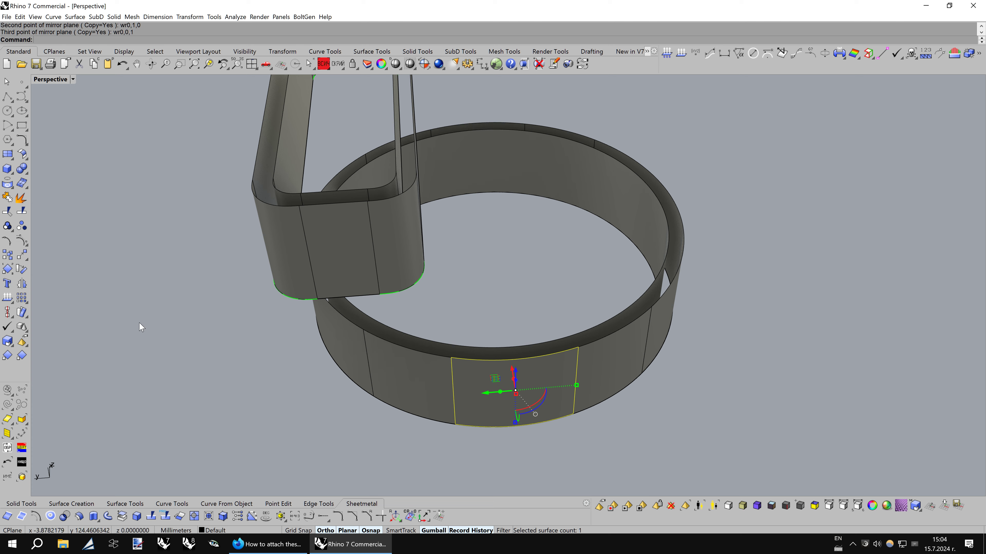
{"action": "key", "text": "Escape"}
- Purge construction history from all objects with HistoryPurge
{"action": "right_click_drag", "start_coordinate": [504, 408], "coordinate": [678, 400]}
{"action": "left_click", "coordinate": [671, 505]}
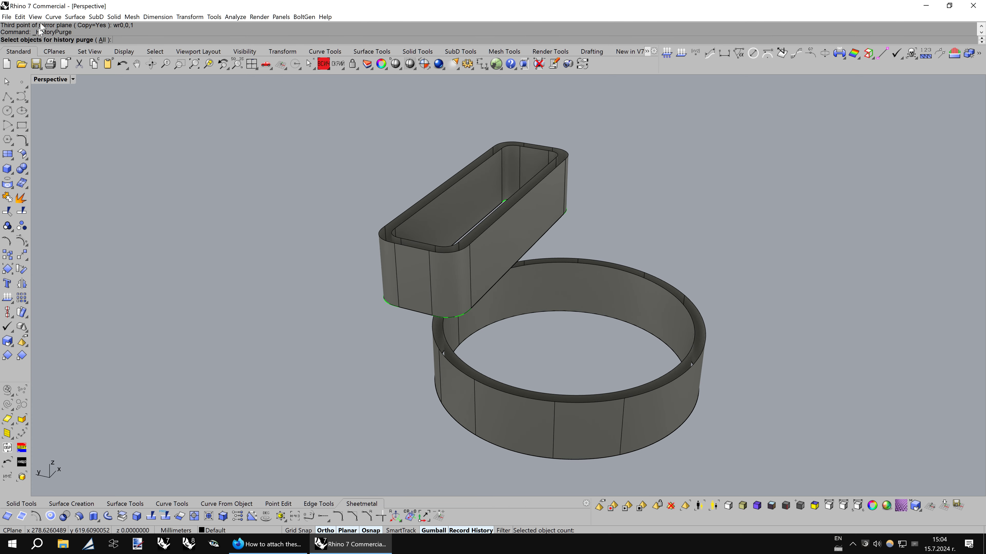
{"action": "left_click", "coordinate": [102, 39]}
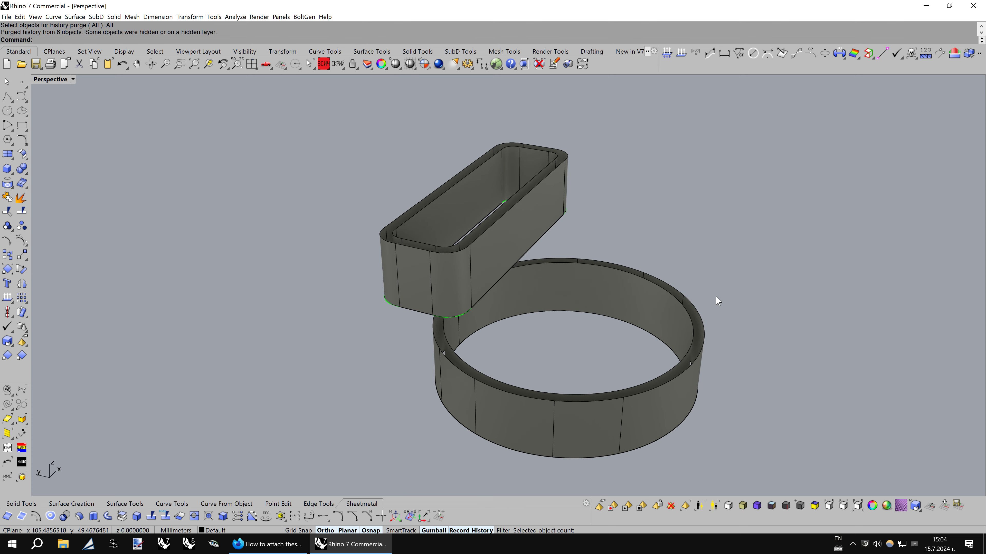
- Preview a blend surface between the outlet's bottom edge and the ring's top edge, then cancel it
{"action": "right_click_drag", "start_coordinate": [446, 298], "coordinate": [715, 301]}
{"action": "left_click", "coordinate": [125, 504]}
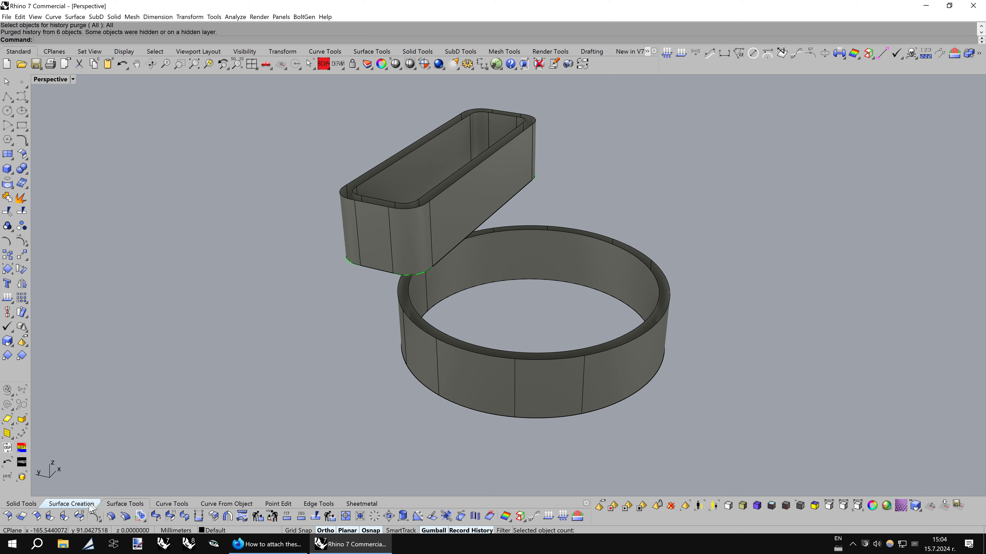
{"action": "left_click", "coordinate": [78, 516]}
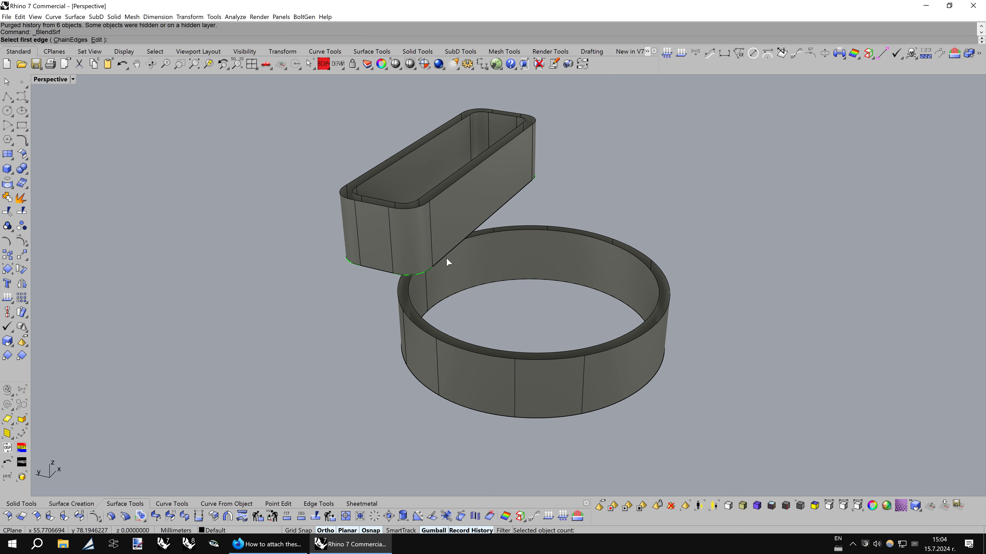
{"action": "scroll", "coordinate": [446, 257], "scroll_direction": "up", "scroll_amount": 2}
{"action": "left_click", "coordinate": [439, 256]}
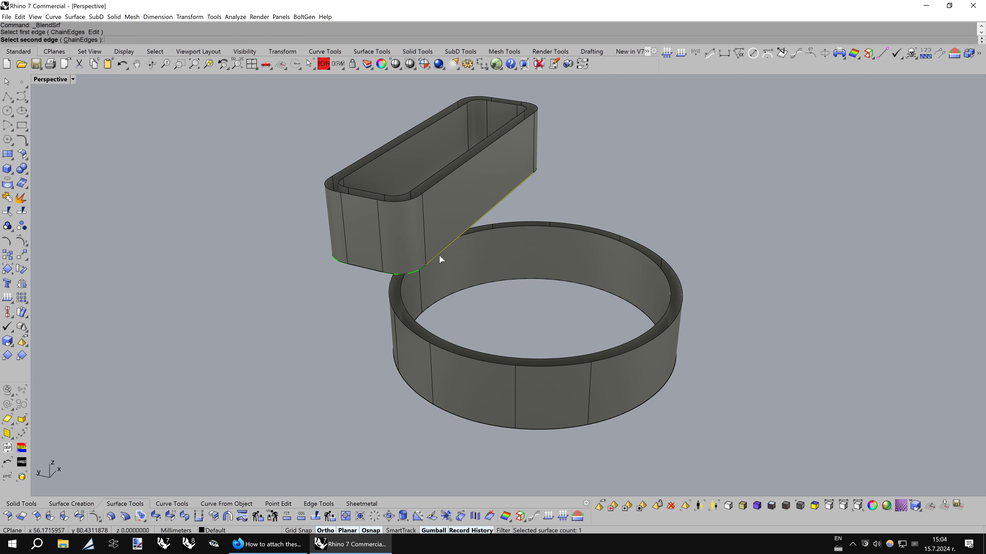
{"action": "left_click", "coordinate": [586, 354]}
{"action": "mouse_move", "coordinate": [586, 354]}
{"action": "right_mouse_down"}
{"action": "mouse_move", "coordinate": [540, 266]}
{"action": "mouse_move", "coordinate": [465, 241]}
{"action": "right_mouse_up"}
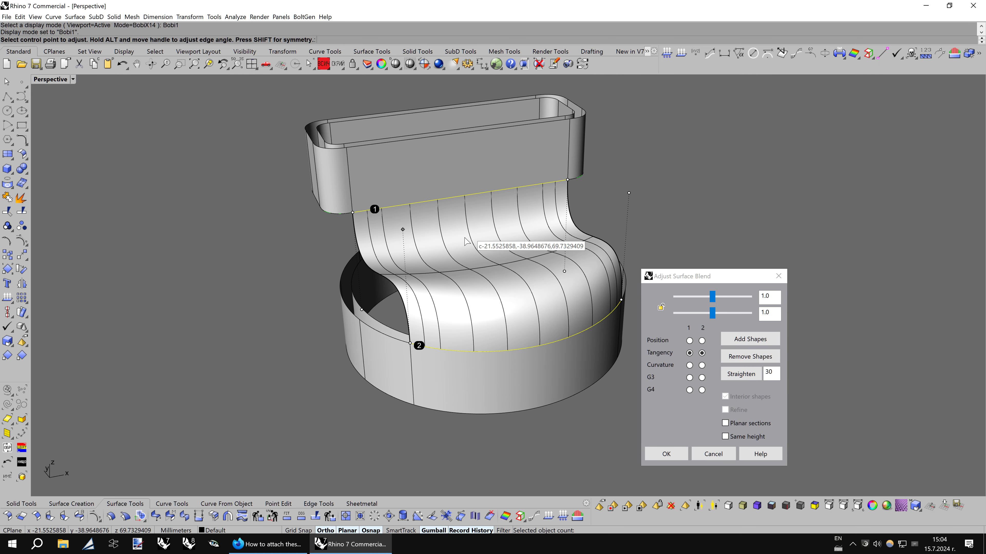
{"action": "key", "text": "Escape"}
- Show control points on the outlet's long front face
{"action": "left_click", "coordinate": [447, 170]}
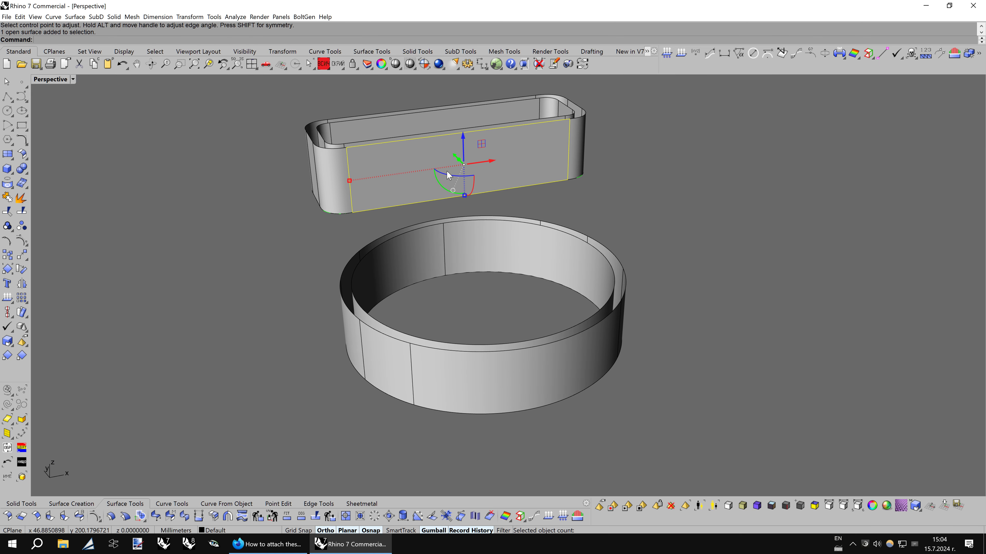
{"action": "key", "text": "F10"}
{"action": "right_click_drag", "start_coordinate": [462, 175], "coordinate": [290, 427]}
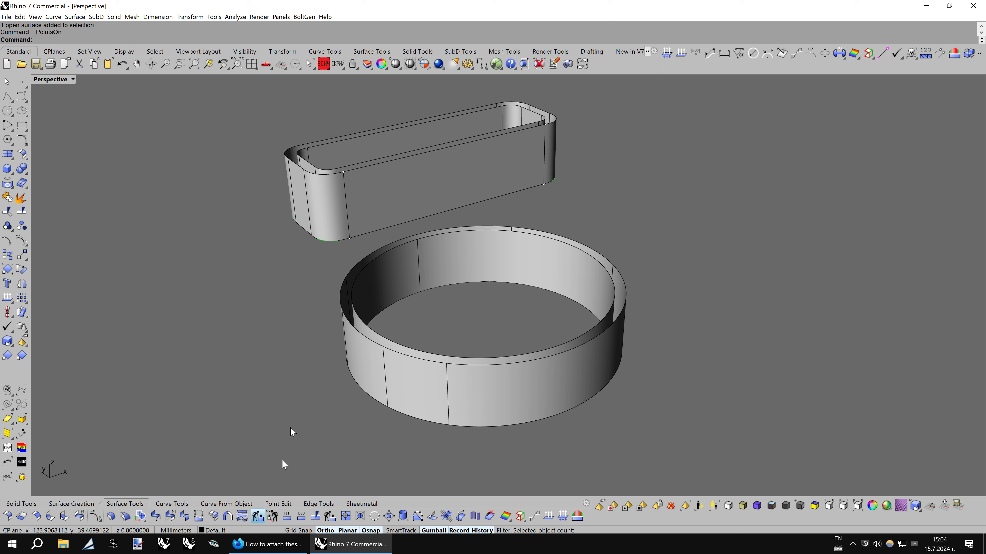
- Rebuild the outlet's long front face to 6×6 control points at degree 5
{"action": "left_click", "coordinate": [385, 183]}
{"action": "key", "text": "Return"}
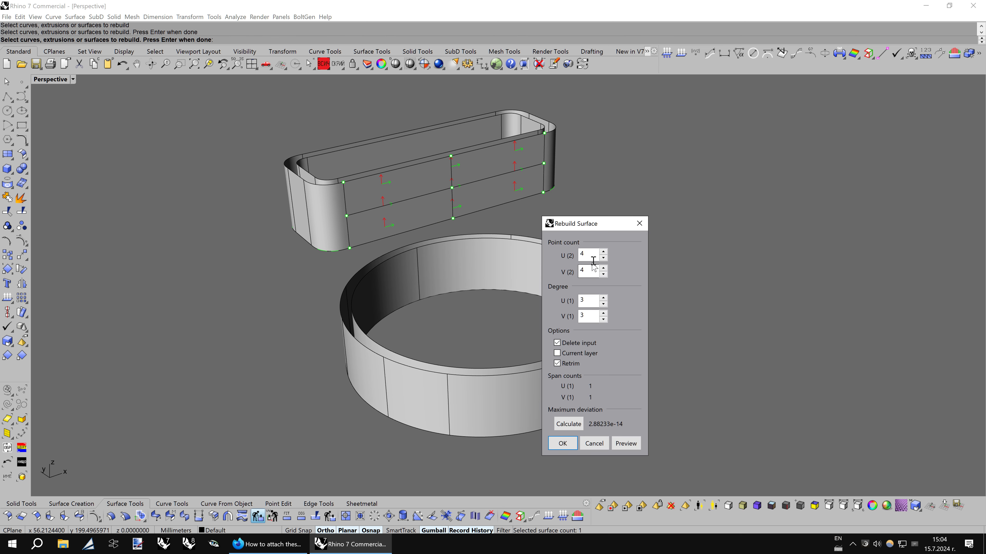
{"action": "left_click", "coordinate": [590, 270]}
{"action": "type", "text": "6"}
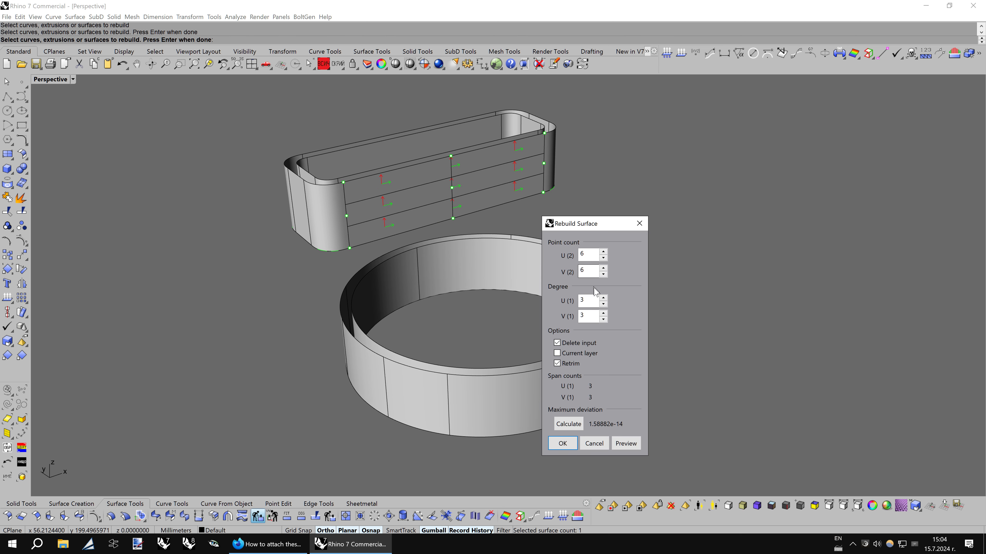
{"action": "scroll", "coordinate": [589, 297], "scroll_direction": "up", "scroll_amount": 1}
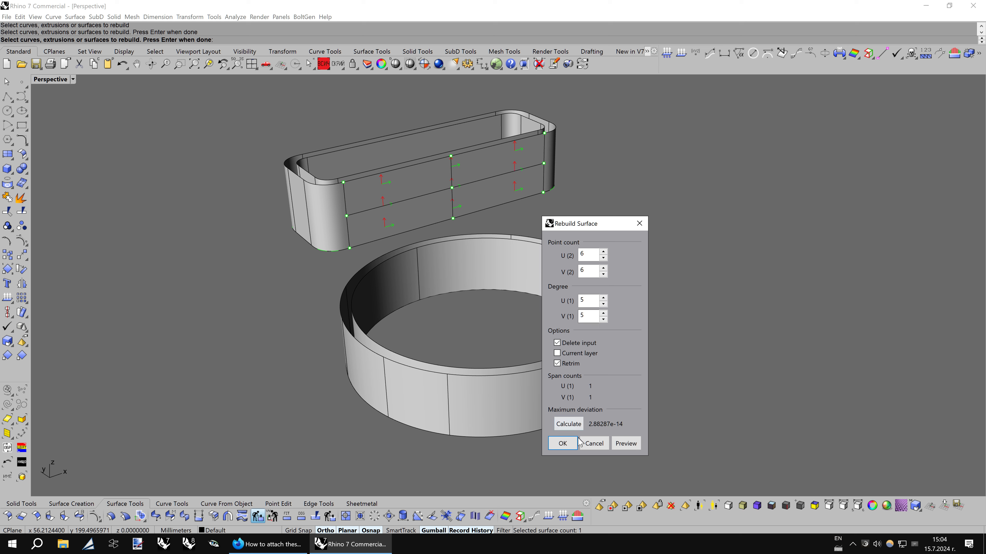
{"action": "left_click", "coordinate": [562, 443]}
{"action": "scroll", "coordinate": [467, 226], "scroll_direction": "up", "scroll_amount": 1}
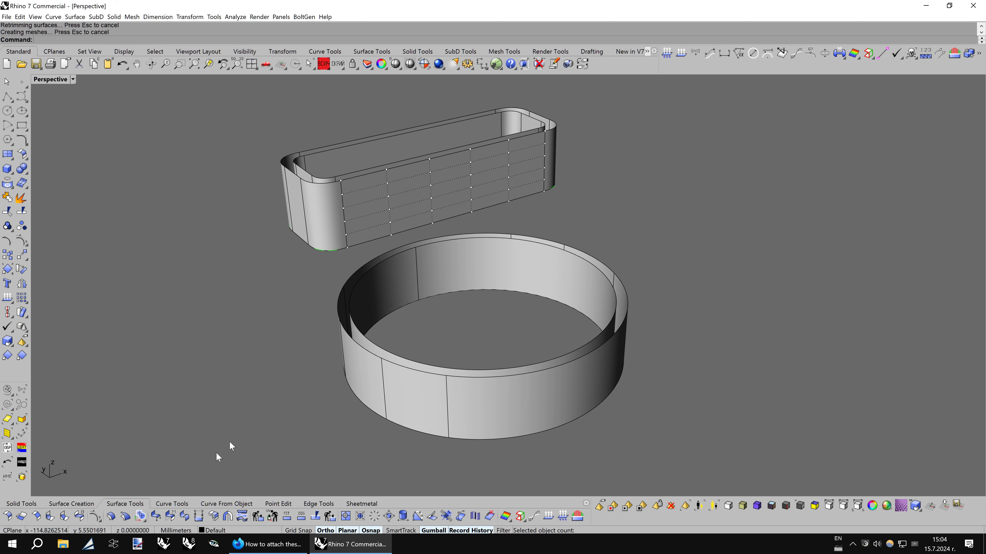
- Preview another edge blend between the outlet's bottom edge and the ring's top edge, then cancel it
{"action": "left_click", "coordinate": [79, 518]}
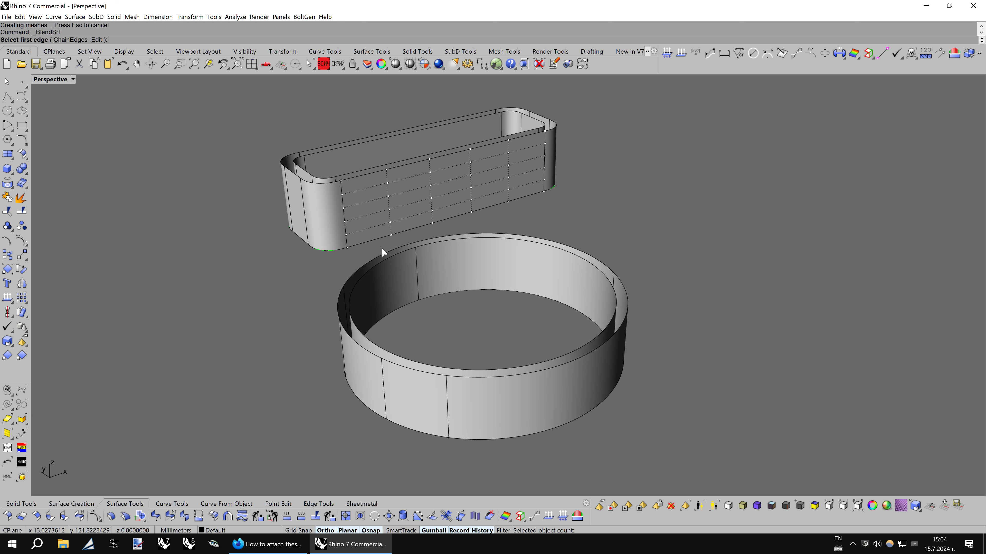
{"action": "left_click", "coordinate": [377, 243]}
{"action": "left_click", "coordinate": [468, 373]}
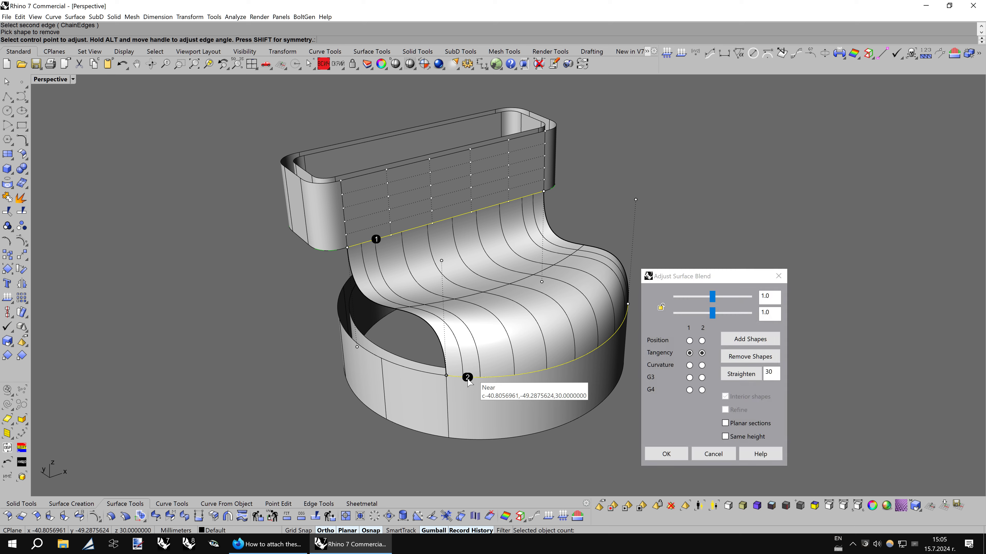
{"action": "left_click", "coordinate": [713, 454]}
- Show control points on the ring's front panel and zoom in on it
{"action": "left_click", "coordinate": [579, 405]}
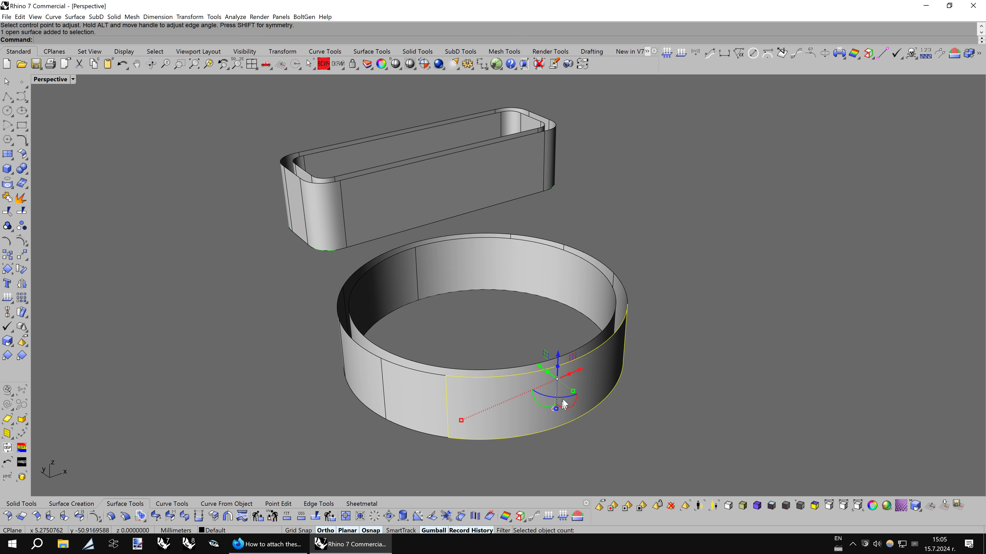
{"action": "key", "text": "F10"}
{"action": "mouse_move", "coordinate": [567, 396]}
{"action": "right_mouse_down"}
{"action": "mouse_move", "coordinate": [431, 405]}
{"action": "mouse_move", "coordinate": [627, 358]}
{"action": "mouse_move", "coordinate": [290, 489]}
{"action": "right_mouse_up"}
{"action": "scroll", "coordinate": [530, 386], "scroll_direction": "up", "scroll_amount": 2}
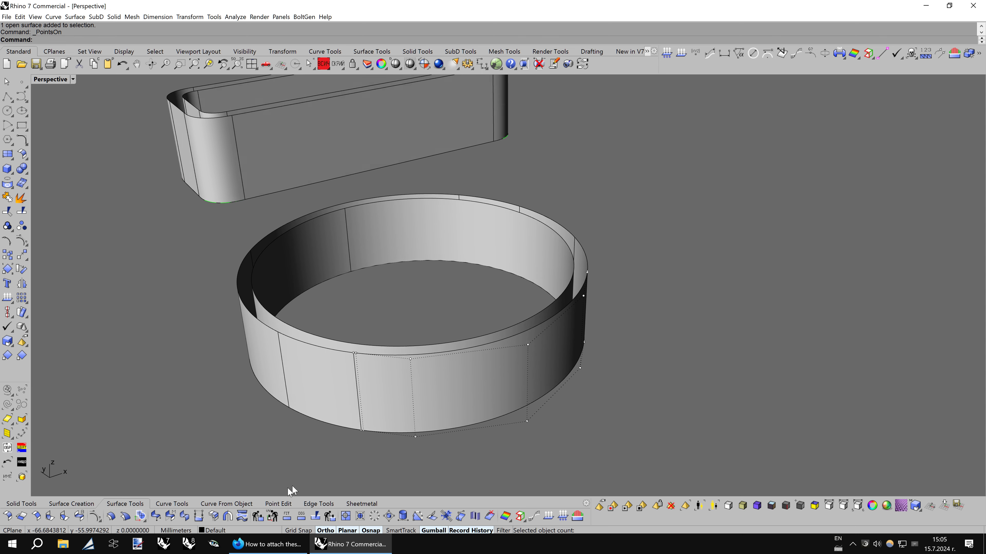
- Rebuild the ring's front panel surface
{"action": "left_click", "coordinate": [257, 516]}
{"action": "left_click", "coordinate": [396, 394]}
{"action": "key", "text": "Return"}
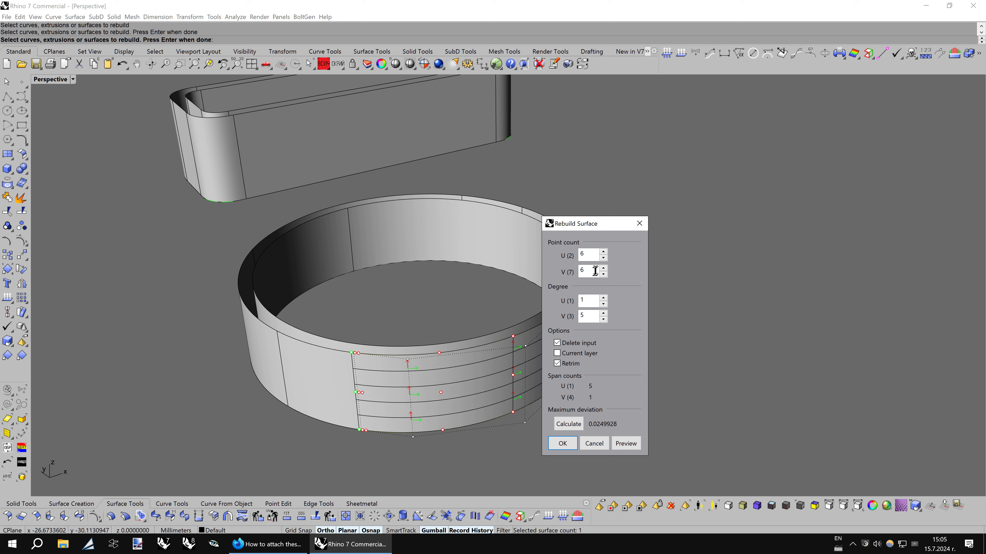
{"action": "left_click_drag", "start_coordinate": [596, 229], "coordinate": [664, 219]}
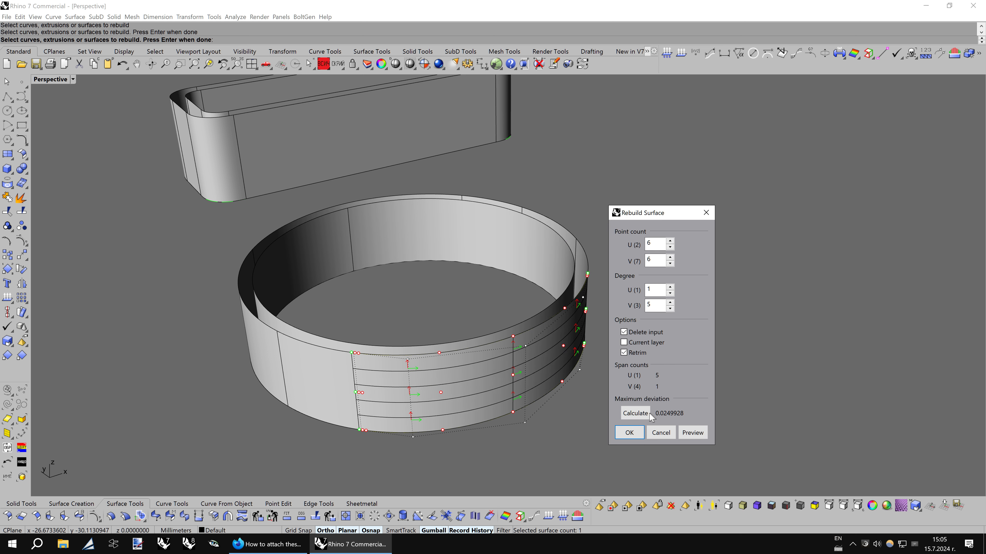
{"action": "left_click", "coordinate": [638, 436]}
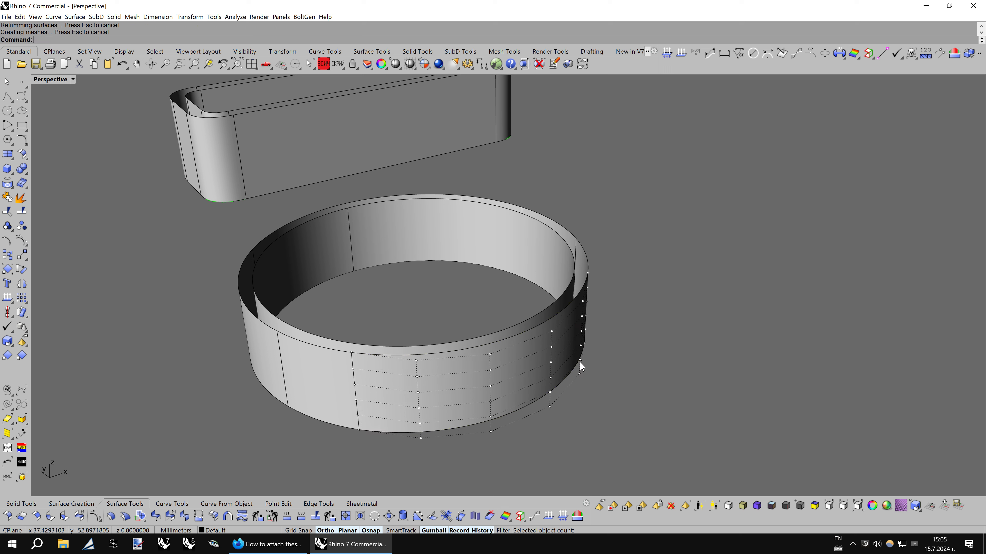
{"action": "right_click_drag", "start_coordinate": [487, 380], "coordinate": [501, 380], "text": "shift"}
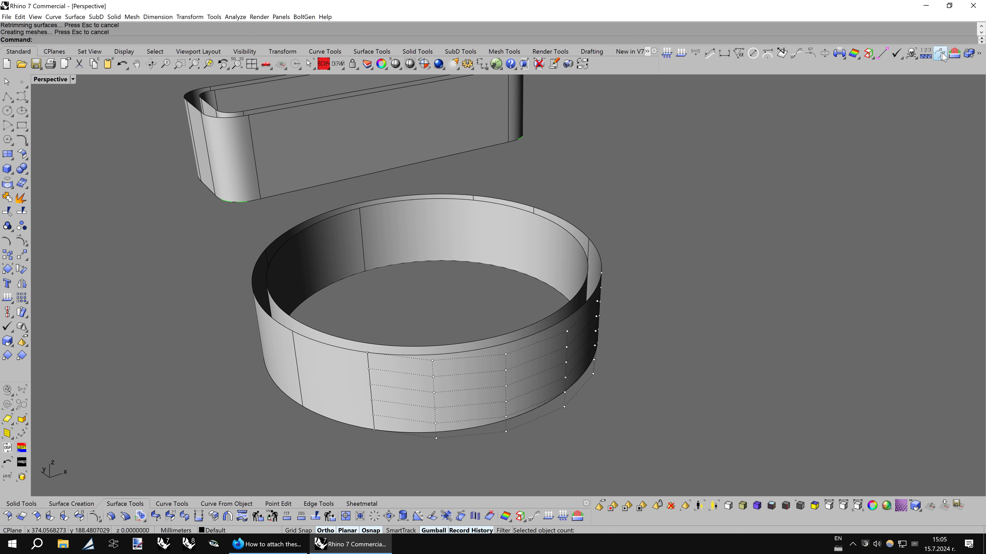
- Check Edge Continuity at both ring seams, revealing a 0.61° tangency deviation
{"action": "left_click", "coordinate": [952, 56]}
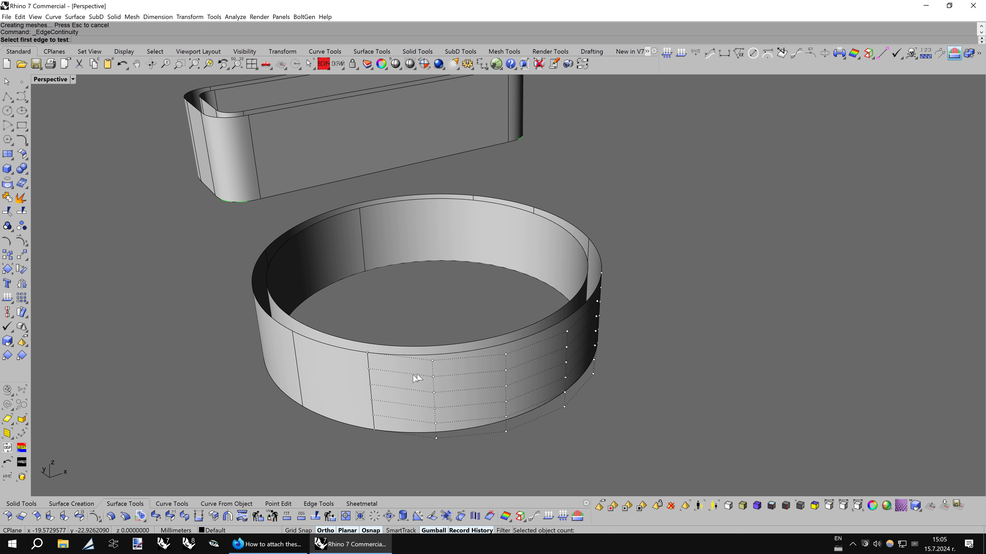
{"action": "left_click", "coordinate": [374, 394]}
{"action": "left_click", "coordinate": [432, 402]}
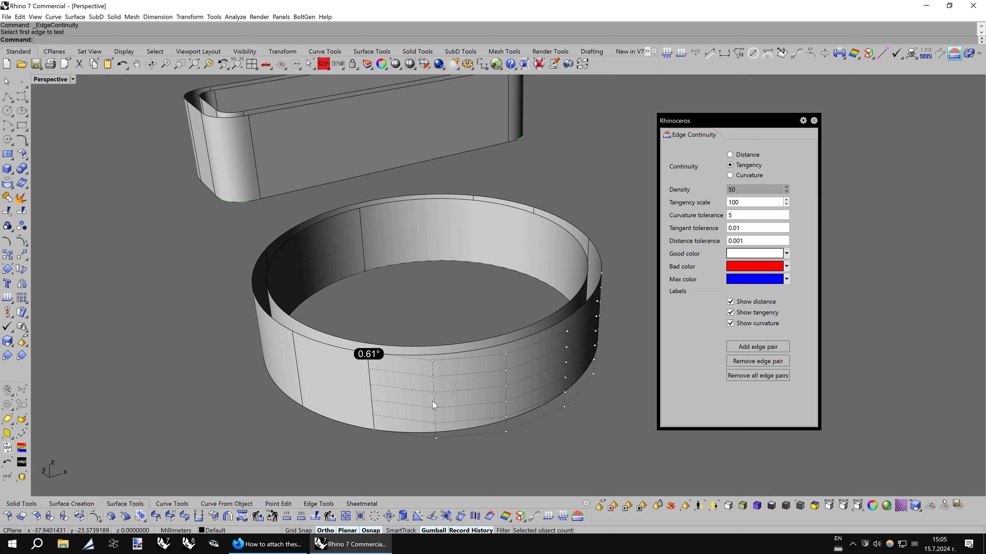
{"action": "right_click_drag", "start_coordinate": [541, 344], "coordinate": [417, 298]}
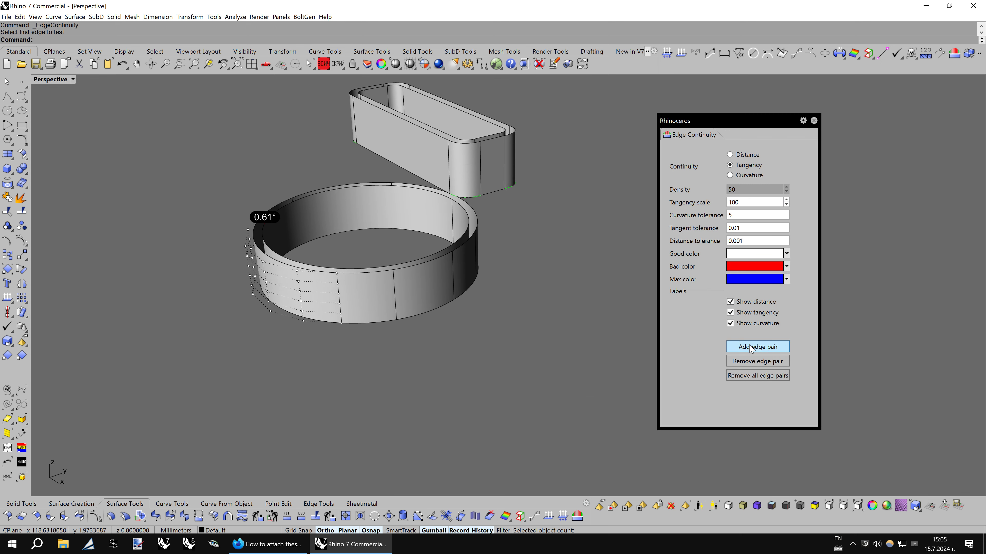
{"action": "left_click", "coordinate": [336, 305]}
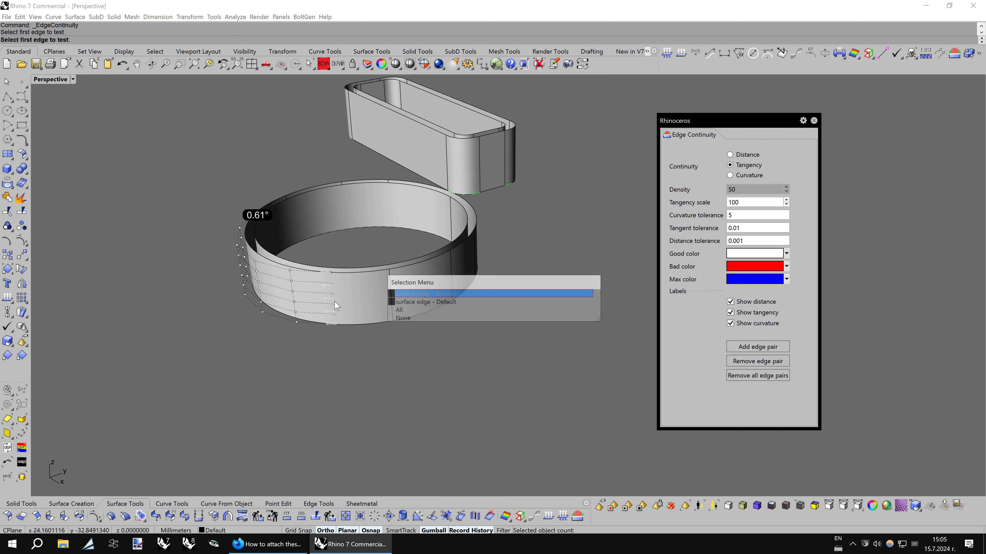
{"action": "left_click", "coordinate": [397, 306]}
{"action": "right_click_drag", "start_coordinate": [402, 309], "coordinate": [702, 190]}
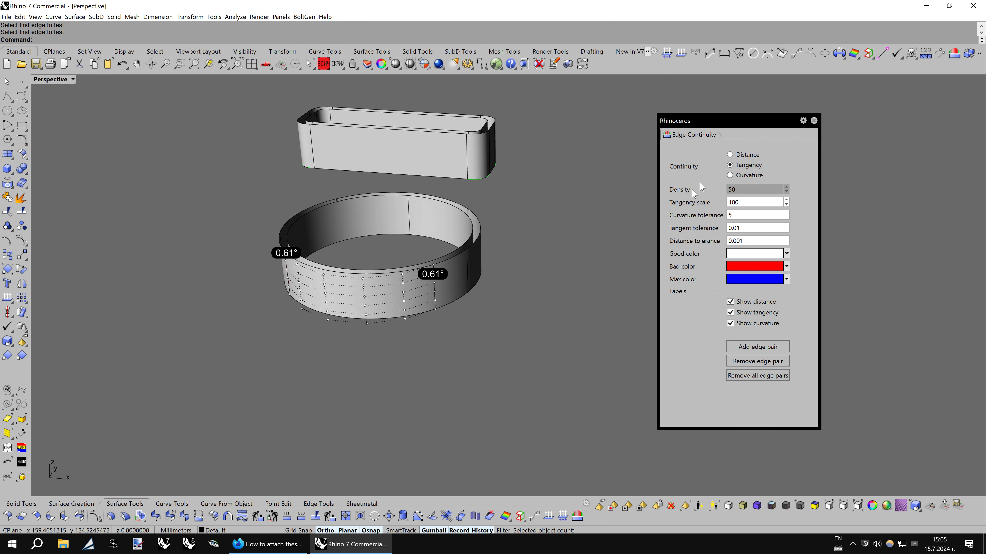
{"action": "left_click", "coordinate": [742, 155]}
{"action": "left_click", "coordinate": [729, 165]}
{"action": "right_click_drag", "start_coordinate": [585, 298], "coordinate": [286, 473]}
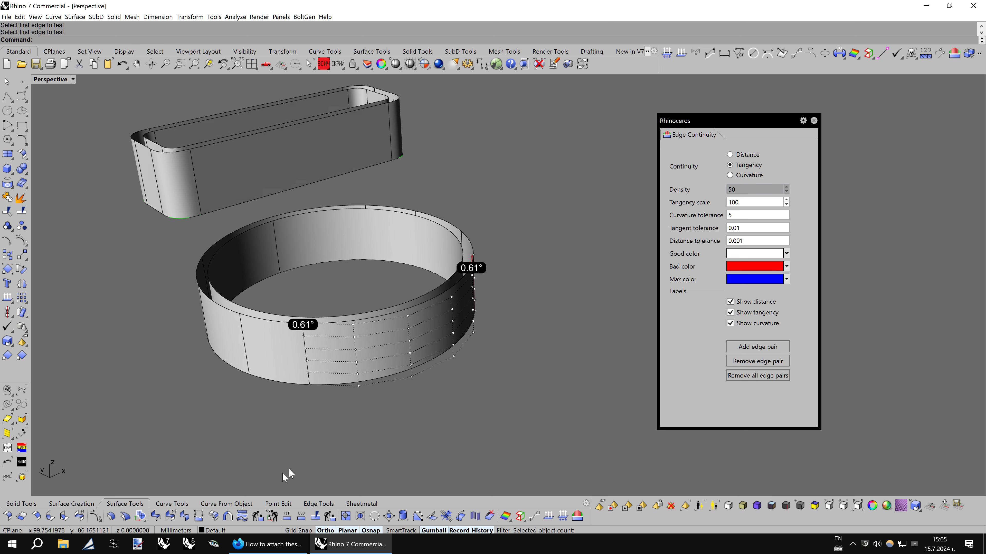
{"action": "left_click", "coordinate": [173, 518]}
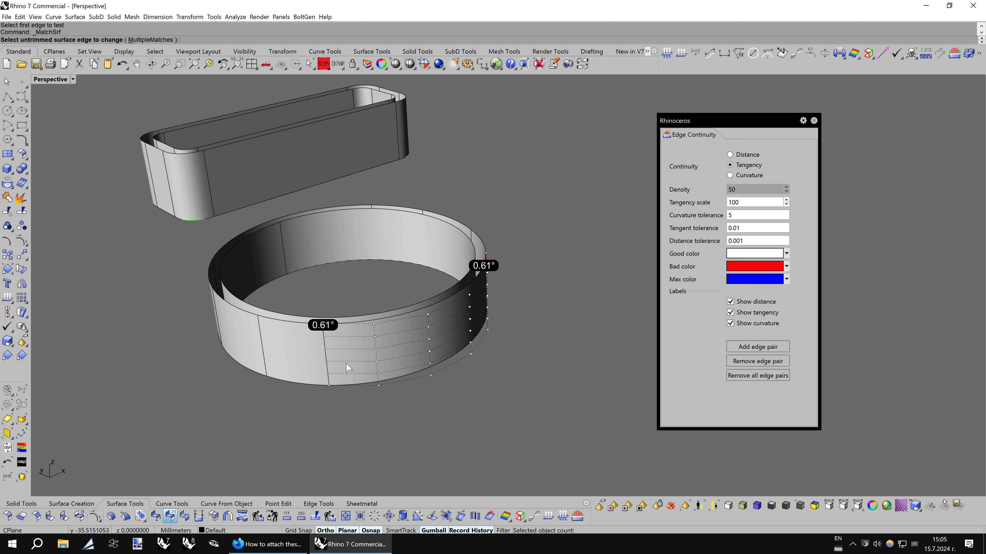
- Match the ring segment to its neighbours with Tangency at both seams using MatchSrf
{"action": "left_click", "coordinate": [329, 374]}
{"action": "key", "text": "Return"}
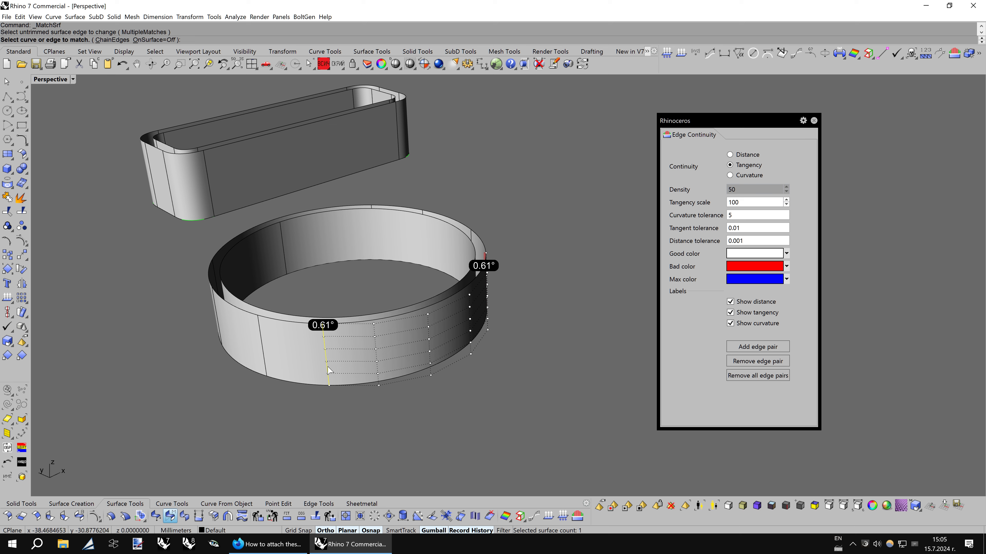
{"action": "left_click", "coordinate": [328, 370]}
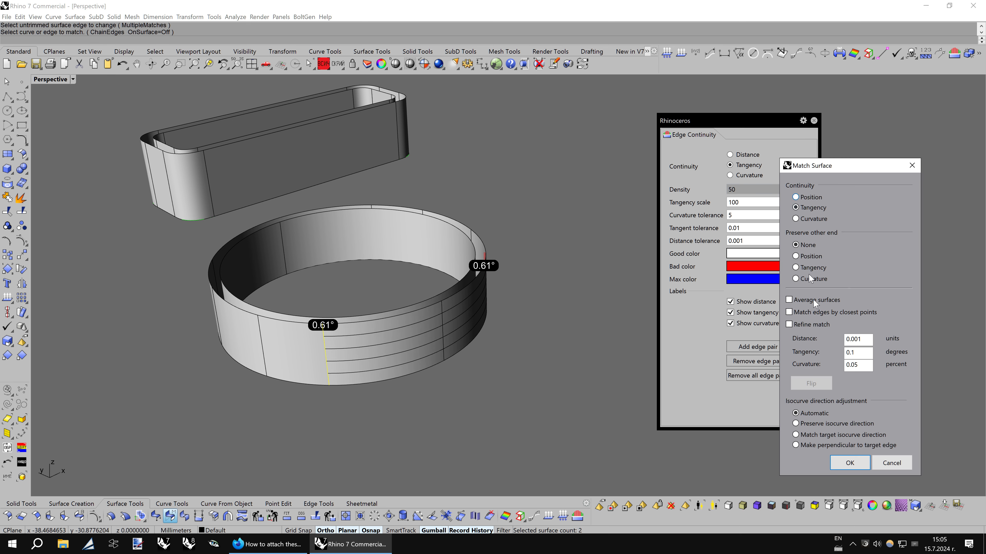
{"action": "left_click", "coordinate": [841, 459]}
{"action": "right_click_drag", "start_coordinate": [573, 368], "coordinate": [407, 348]}
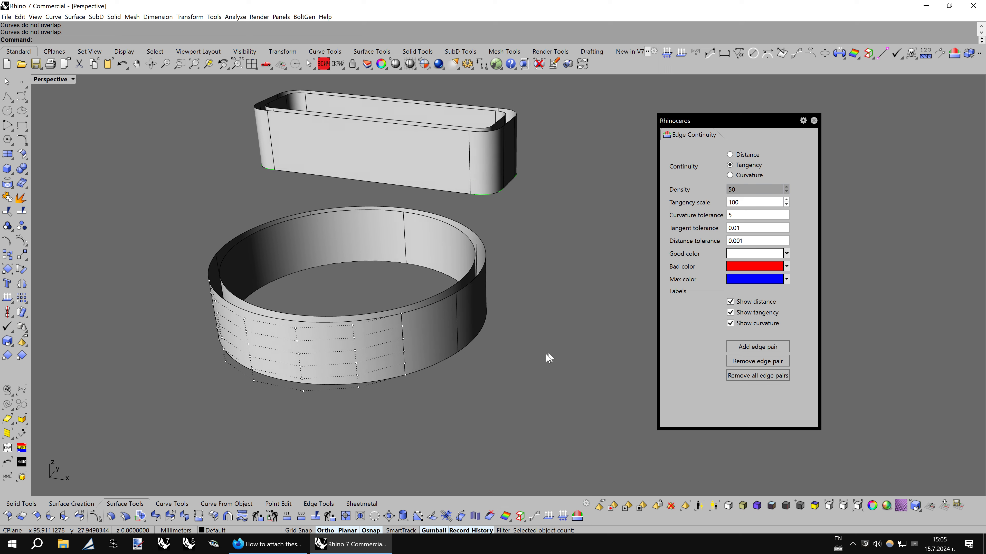
{"action": "key", "text": "Return"}
{"action": "left_click", "coordinate": [394, 369]}
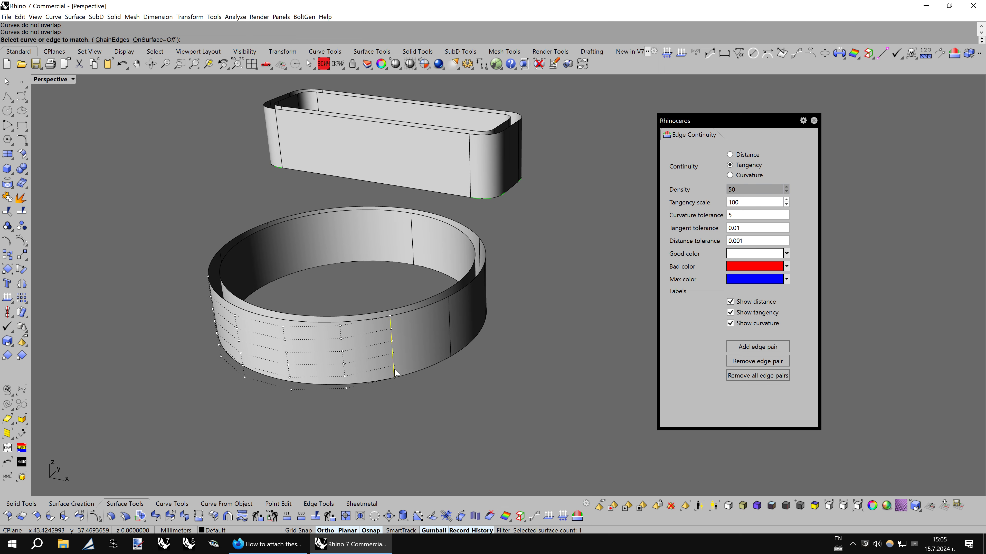
{"action": "left_click", "coordinate": [835, 461]}
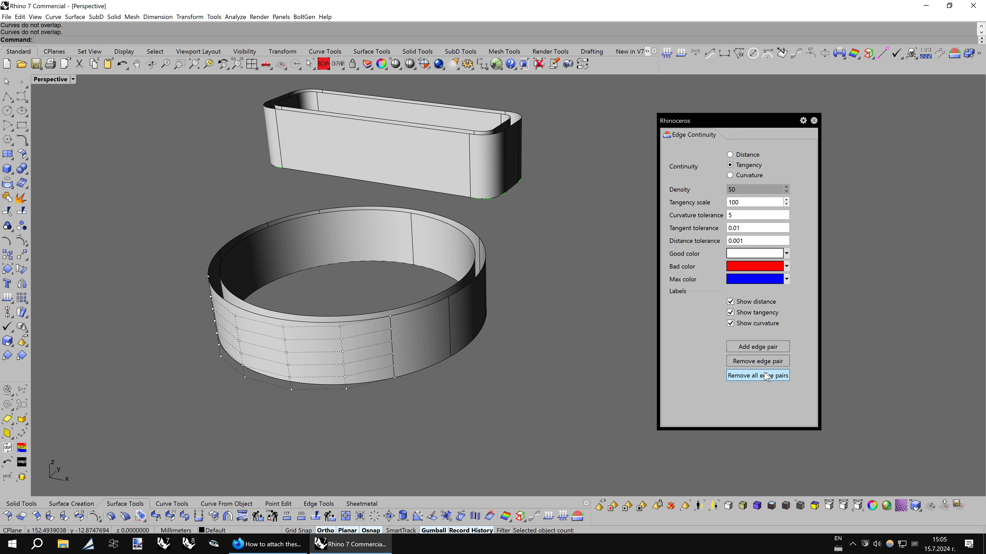
- Recheck both matched seams in Edge Continuity, now reading 0.00° tangency
{"action": "left_click", "coordinate": [751, 351]}
{"action": "left_click", "coordinate": [390, 334]}
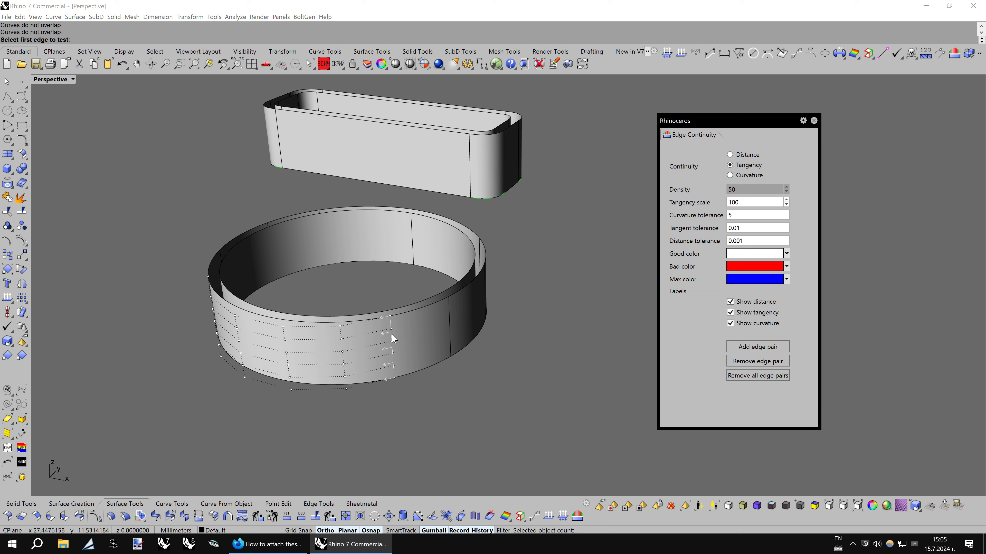
{"action": "left_click", "coordinate": [476, 341]}
{"action": "mouse_move", "coordinate": [475, 344]}
{"action": "right_mouse_down"}
{"action": "mouse_move", "coordinate": [540, 389]}
{"action": "mouse_move", "coordinate": [698, 357]}
{"action": "right_mouse_up"}
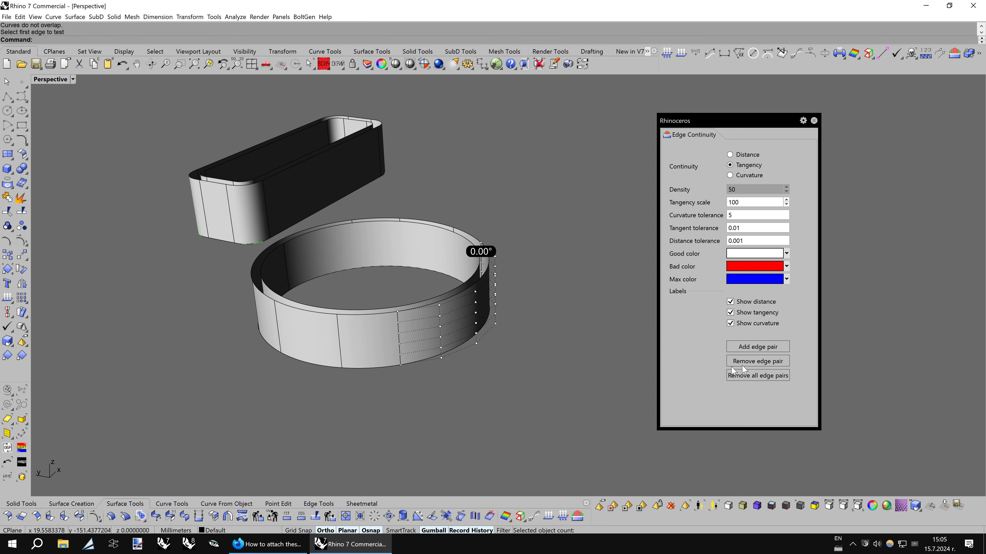
{"action": "left_click", "coordinate": [757, 346]}
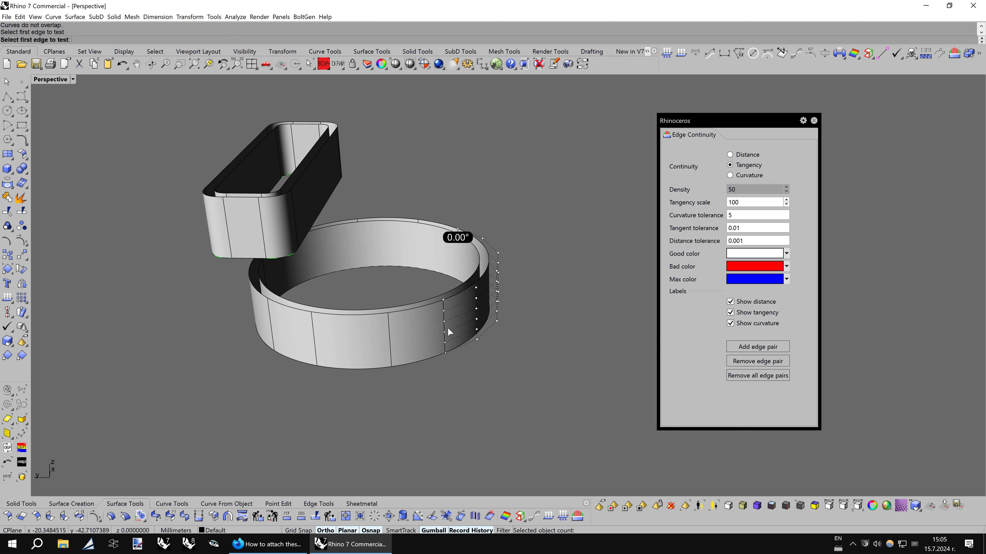
{"action": "left_click", "coordinate": [444, 328]}
{"action": "left_click", "coordinate": [513, 333]}
{"action": "mouse_move", "coordinate": [513, 334]}
{"action": "right_mouse_down"}
{"action": "mouse_move", "coordinate": [514, 354]}
{"action": "mouse_move", "coordinate": [538, 352]}
{"action": "right_mouse_up"}
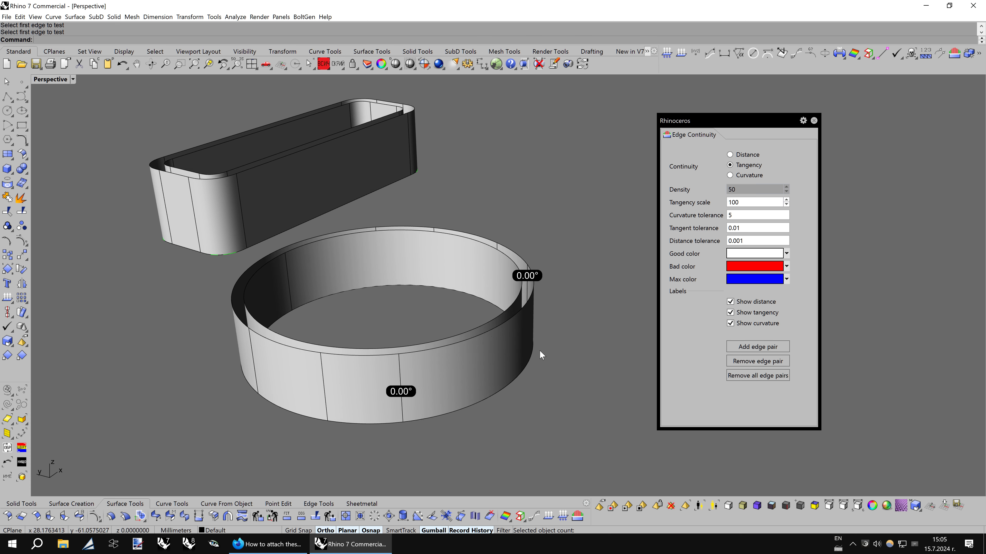
{"action": "left_click", "coordinate": [670, 505]}
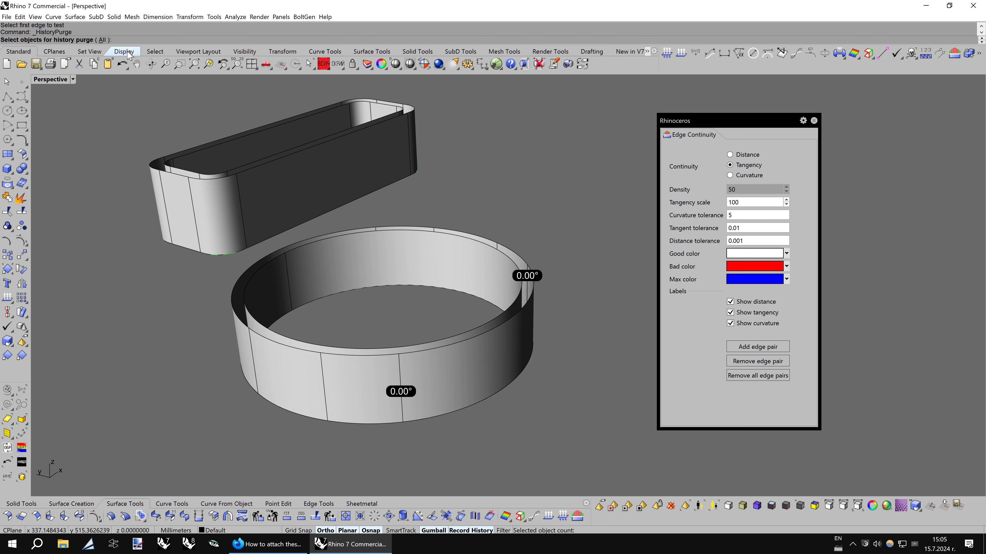
- Purge history from all objects and inspect a ring segment's control points
{"action": "left_click", "coordinate": [102, 39]}
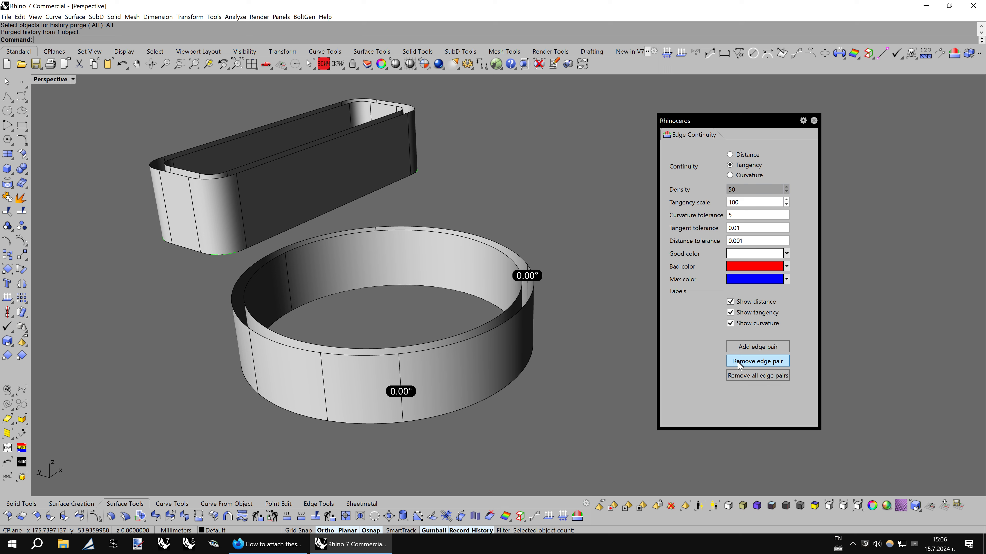
{"action": "right_click_drag", "start_coordinate": [601, 325], "coordinate": [534, 361]}
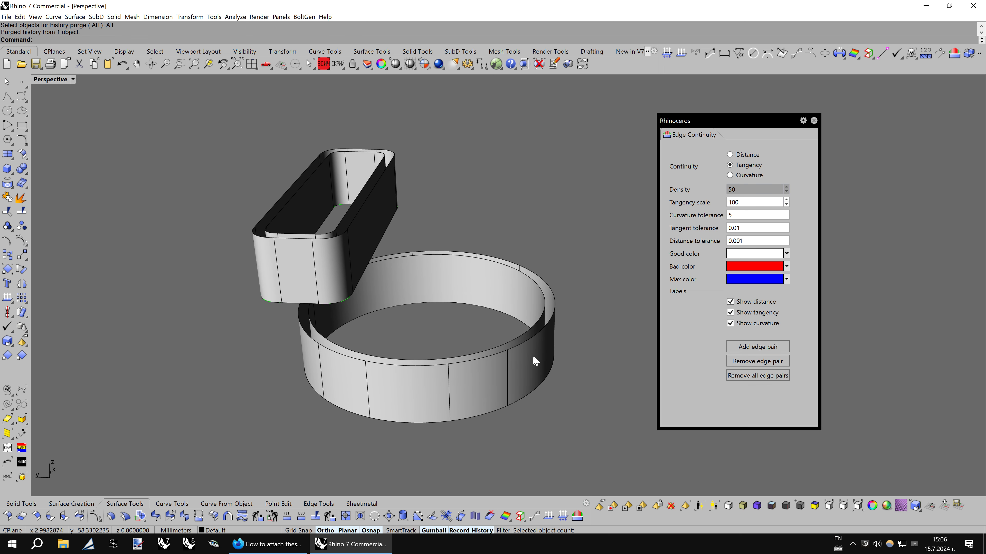
{"action": "left_click", "coordinate": [422, 390]}
{"action": "key", "text": "F10"}
{"action": "mouse_move", "coordinate": [468, 363]}
{"action": "right_mouse_down"}
{"action": "mouse_move", "coordinate": [477, 367]}
{"action": "mouse_move", "coordinate": [468, 351]}
{"action": "right_mouse_up"}
{"action": "scroll", "coordinate": [477, 365], "scroll_direction": "up", "scroll_amount": 2}
{"action": "left_click", "coordinate": [472, 358]}
{"action": "key", "text": "Escape"}
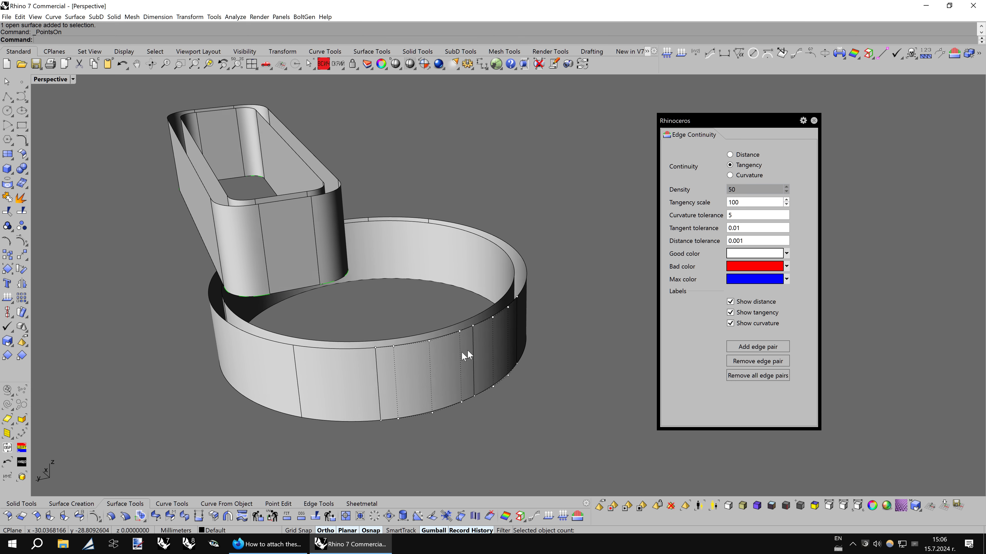
{"action": "key", "text": "Escape"}
- Delete the outer ring segment and mirror the matched segment about the origin to replace it
{"action": "left_click", "coordinate": [270, 360]}
{"action": "key", "text": "Delete"}
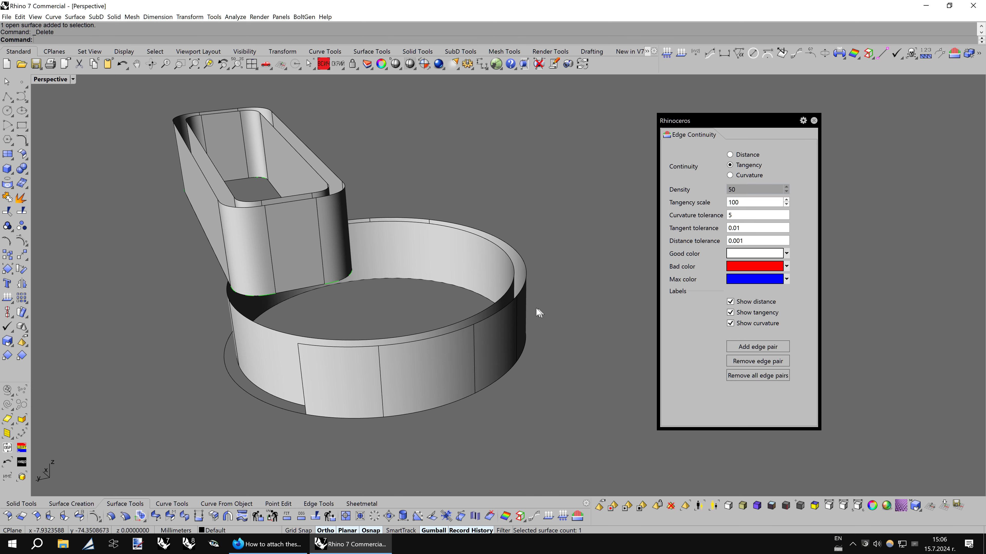
{"action": "left_click", "coordinate": [515, 302]}
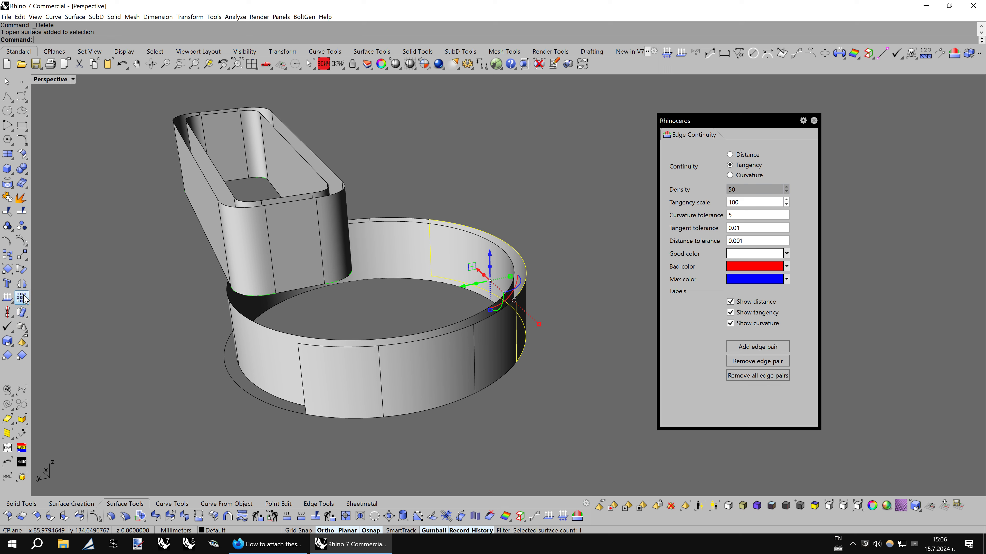
{"action": "left_click", "coordinate": [24, 285]}
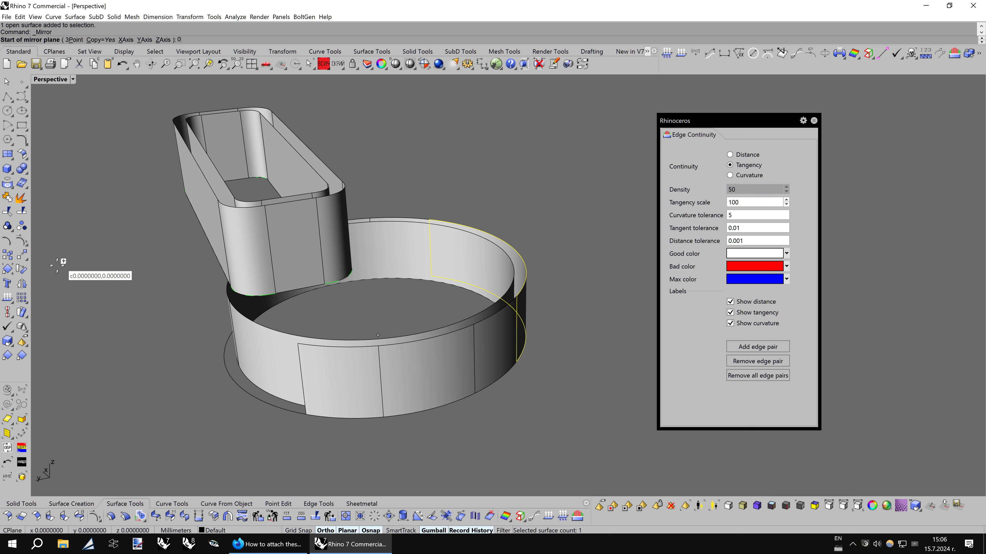
{"action": "type", "text": "0"}
{"action": "key", "text": "Return"}
{"action": "left_click", "coordinate": [70, 217]}
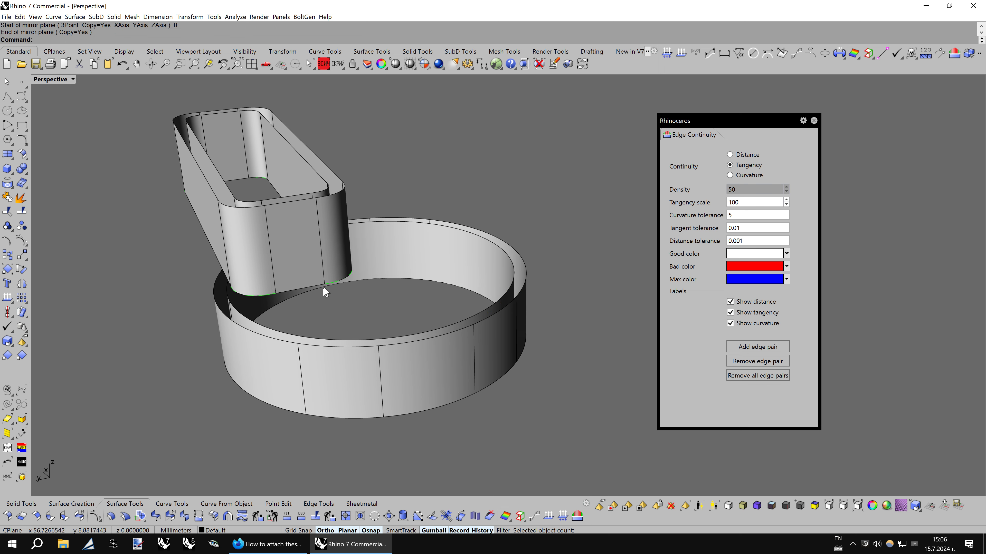
{"action": "mouse_move", "coordinate": [342, 245]}
{"action": "right_mouse_down"}
{"action": "mouse_move", "coordinate": [364, 216]}
{"action": "mouse_move", "coordinate": [259, 467]}
{"action": "right_mouse_up"}
{"action": "left_click", "coordinate": [363, 216]}
- Rebuild the outlet's long flat side to 2×6 points, degree 1×5
{"action": "key", "text": "F10"}
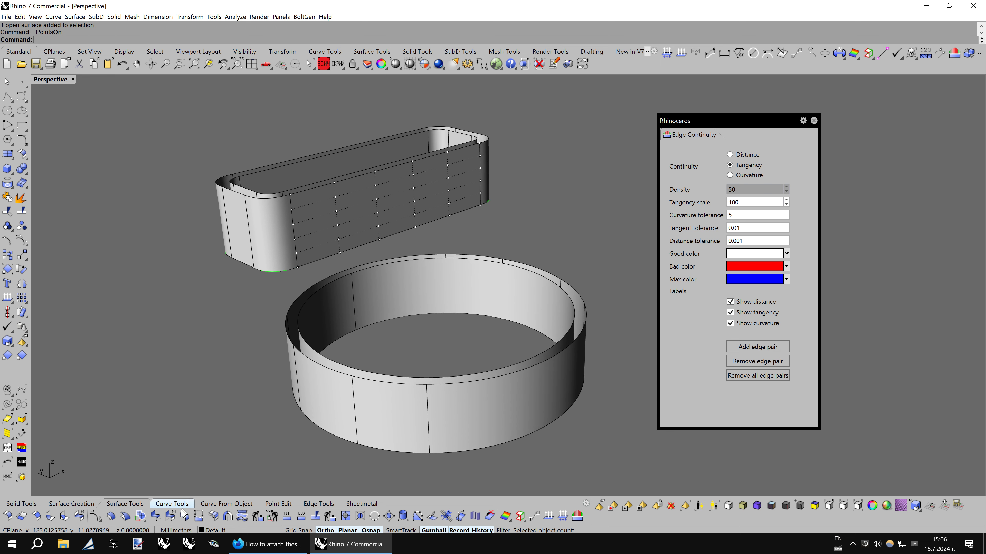
{"action": "left_click", "coordinate": [261, 516]}
{"action": "left_click", "coordinate": [381, 217]}
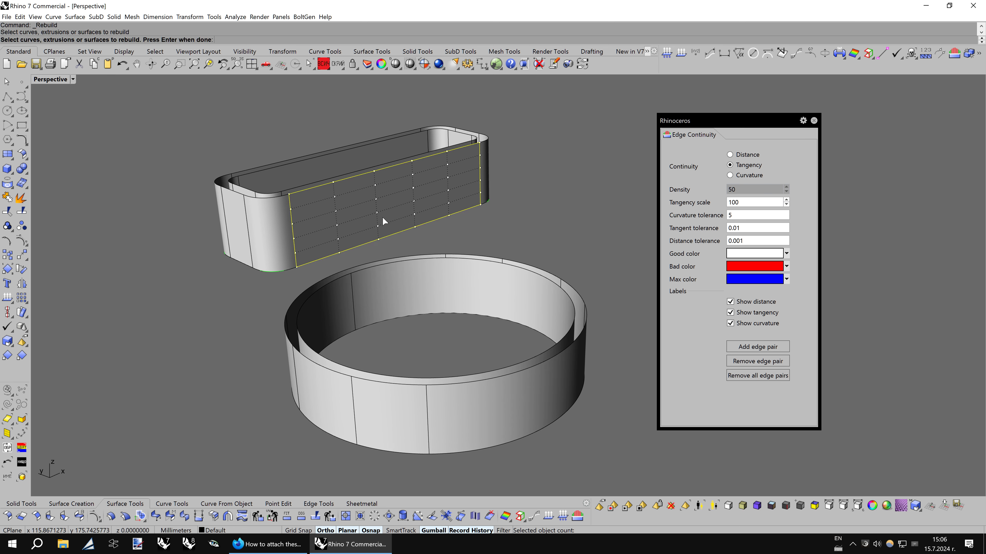
{"action": "key", "text": "Return"}
{"action": "left_click", "coordinate": [629, 432]}
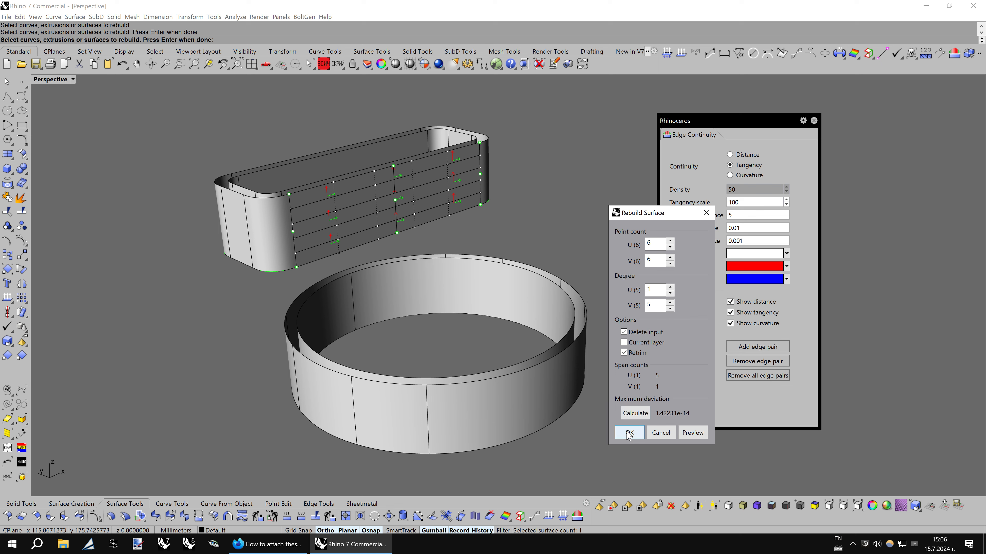
{"action": "mouse_move", "coordinate": [530, 249]}
{"action": "right_mouse_down"}
{"action": "mouse_move", "coordinate": [554, 236]}
{"action": "mouse_move", "coordinate": [504, 246]}
{"action": "mouse_move", "coordinate": [503, 238]}
{"action": "mouse_move", "coordinate": [413, 235]}
{"action": "right_mouse_up"}
{"action": "right_click", "coordinate": [412, 235]}
{"action": "left_click", "coordinate": [404, 222]}
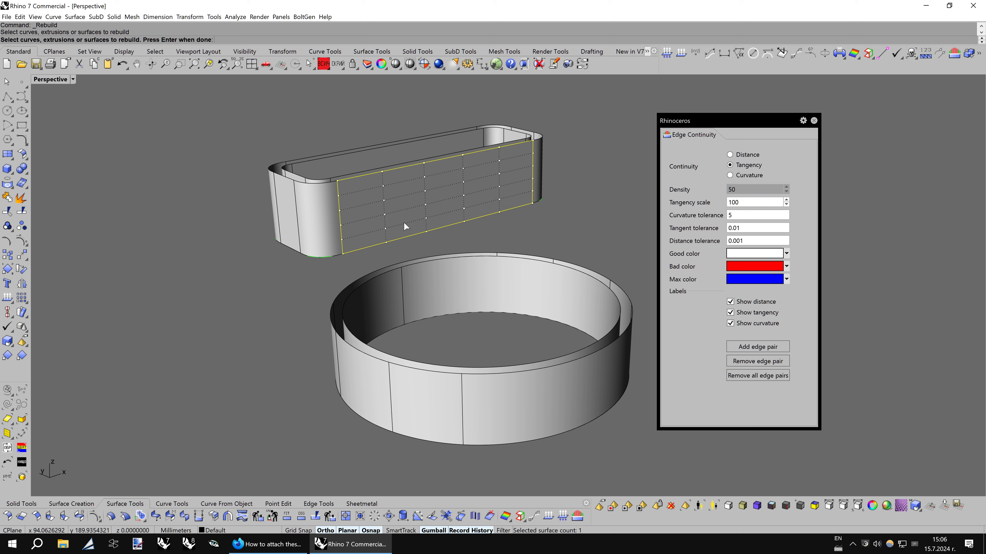
{"action": "right_click", "coordinate": [403, 222]}
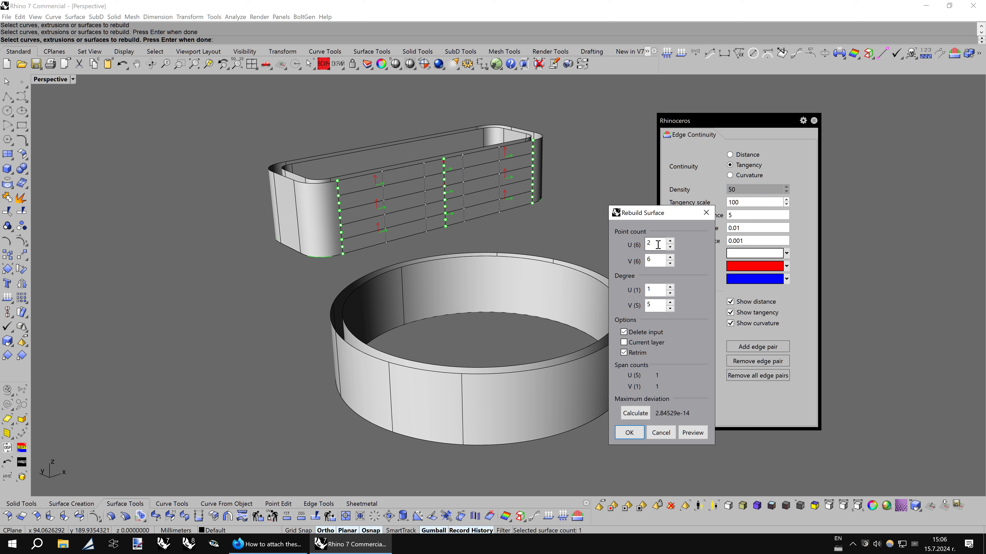
{"action": "left_click", "coordinate": [621, 433]}
{"action": "right_click_drag", "start_coordinate": [608, 403], "coordinate": [495, 386]}
- Rebuild the front ring segment with fewer control points
{"action": "left_click", "coordinate": [506, 385]}
{"action": "key", "text": "F10"}
{"action": "left_click", "coordinate": [257, 516]}
{"action": "left_click", "coordinate": [479, 401]}
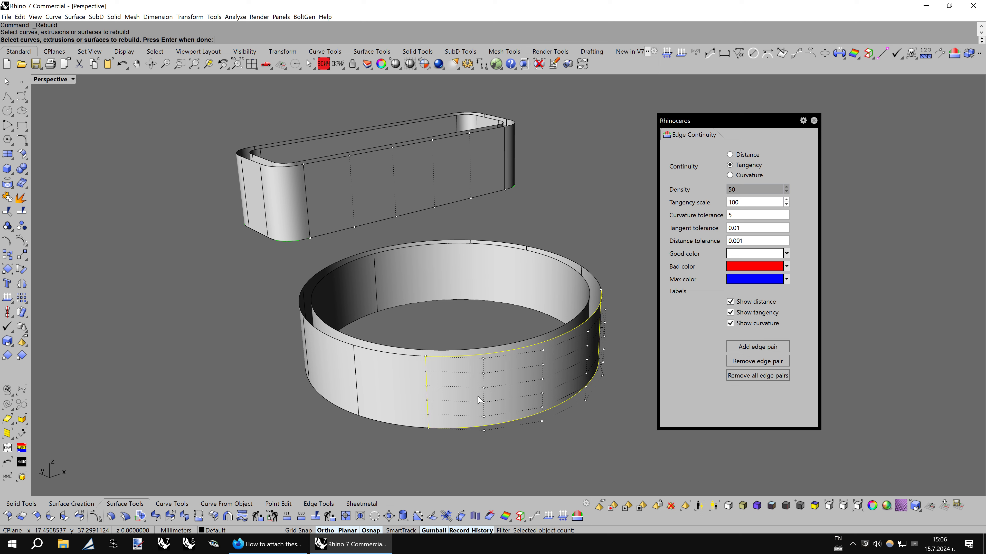
{"action": "right_click", "coordinate": [479, 401]}
{"action": "left_click", "coordinate": [617, 427]}
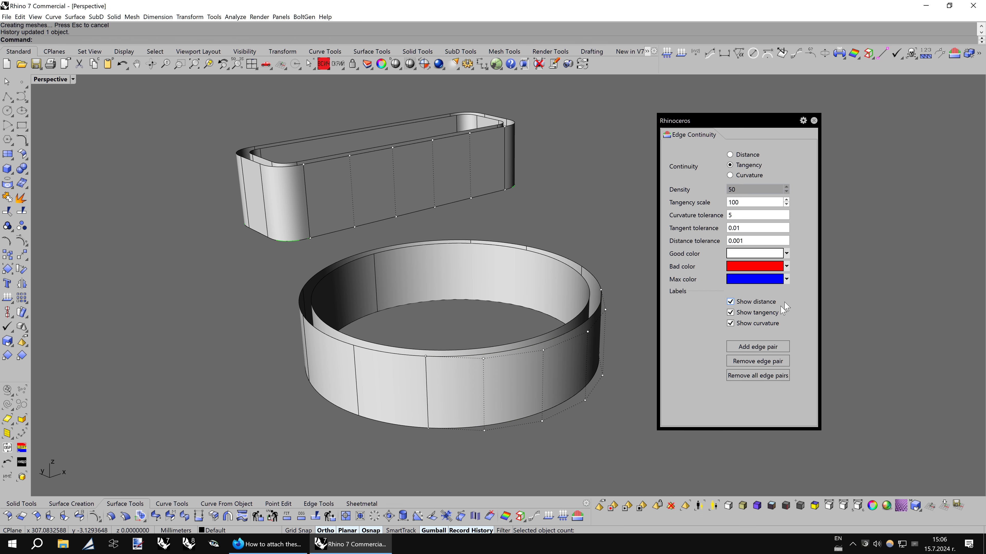
- Test the first ring seam's edge pair in Edge Continuity
{"action": "left_click", "coordinate": [757, 346]}
{"action": "left_click", "coordinate": [429, 383]}
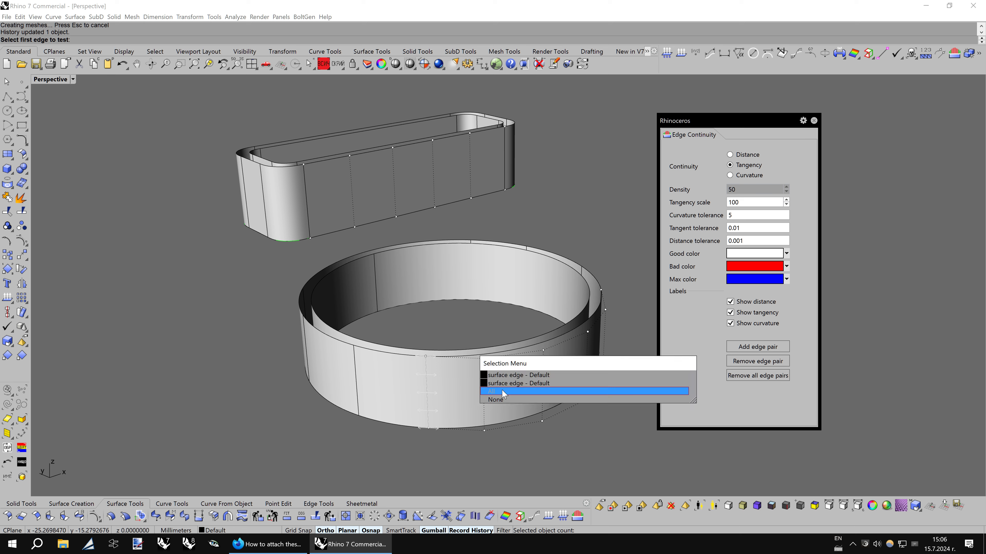
{"action": "left_click", "coordinate": [501, 389]}
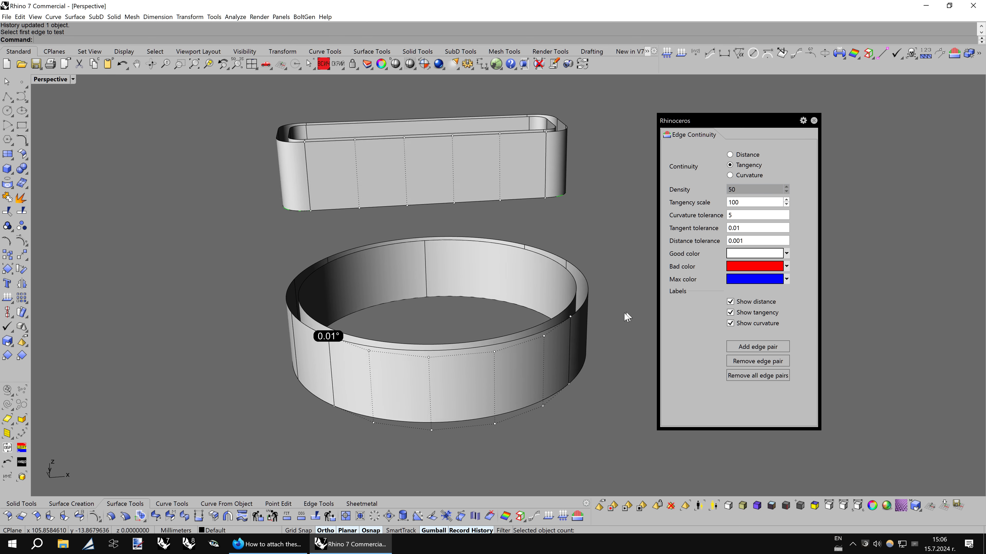
{"action": "right_click_drag", "start_coordinate": [652, 299], "coordinate": [565, 345]}
{"action": "right_click", "coordinate": [565, 345]}
{"action": "left_click", "coordinate": [496, 337]}
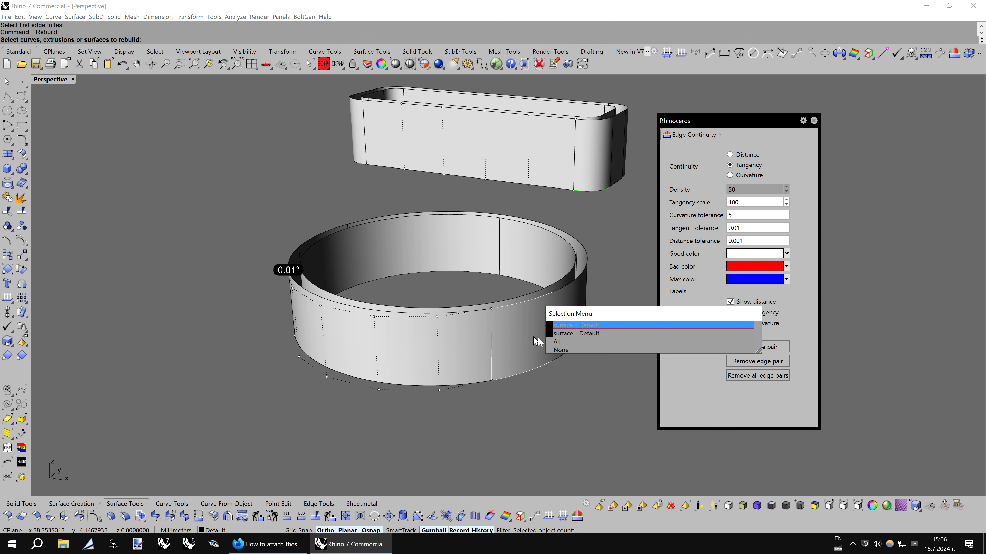
{"action": "left_click", "coordinate": [551, 342]}
{"action": "right_click", "coordinate": [507, 344]}
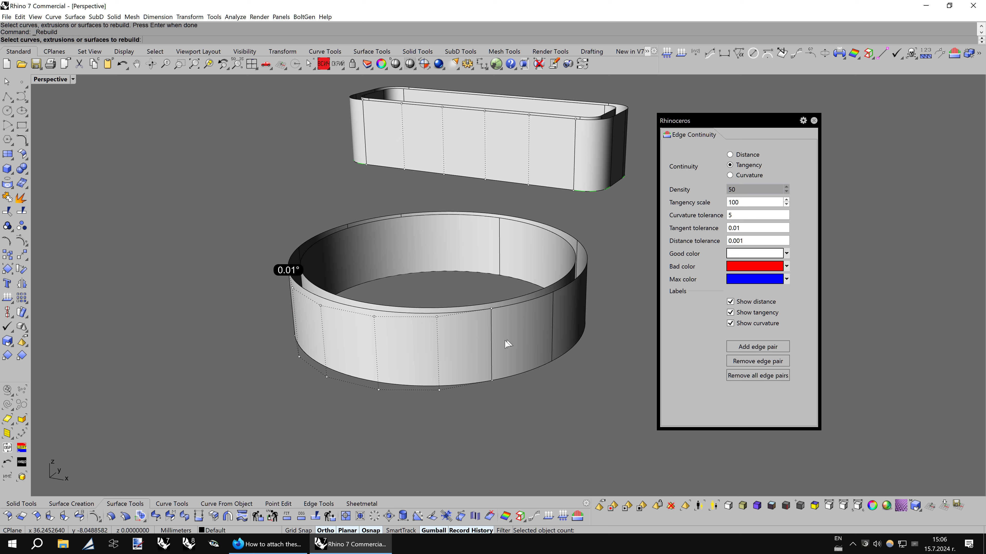
{"action": "left_click", "coordinate": [494, 350]}
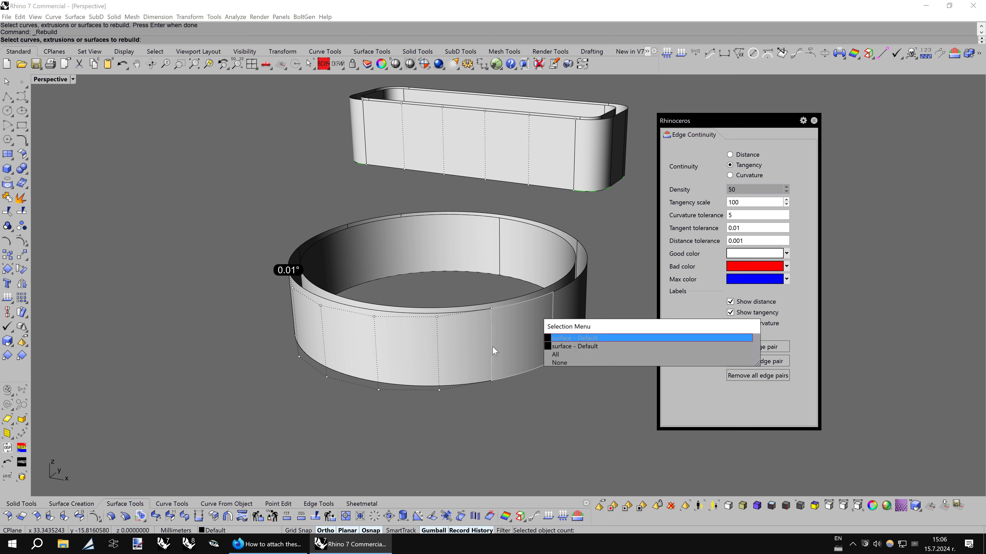
{"action": "left_click", "coordinate": [551, 356]}
- Add the second ring seam's edge pair to the continuity check
{"action": "left_click", "coordinate": [749, 349]}
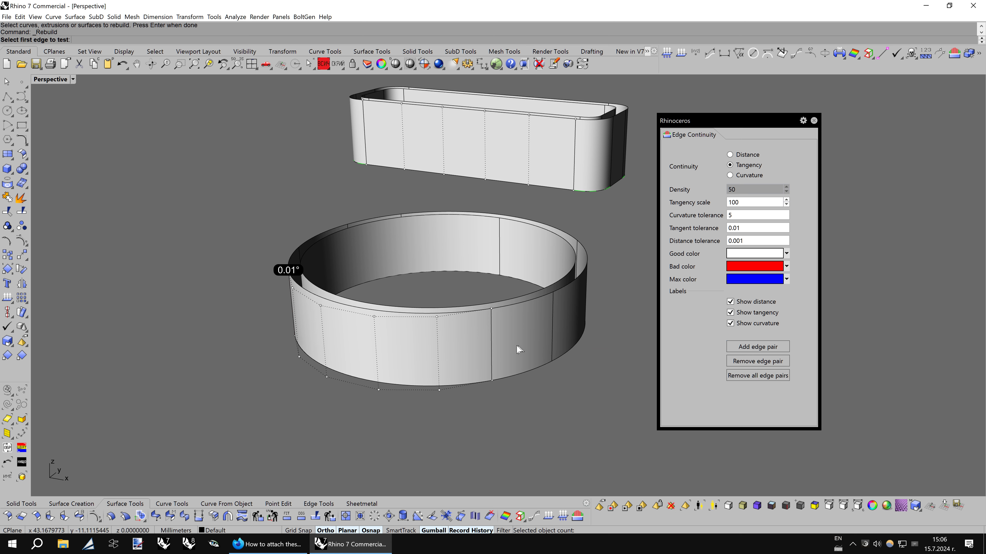
{"action": "left_click", "coordinate": [493, 347]}
{"action": "left_click", "coordinate": [561, 350]}
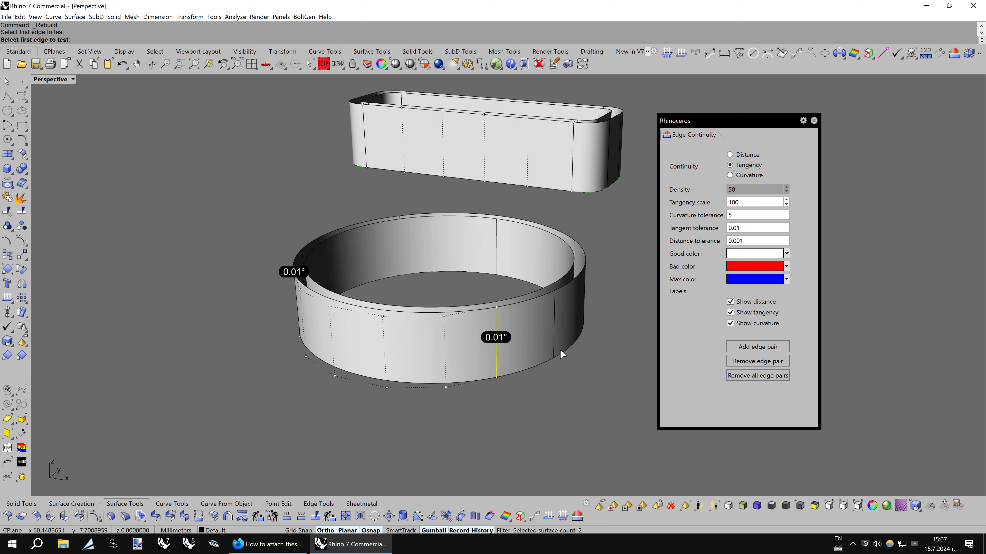
{"action": "right_click_drag", "start_coordinate": [561, 350], "coordinate": [574, 387]}
{"action": "right_click_drag", "start_coordinate": [376, 469], "coordinate": [272, 509]}
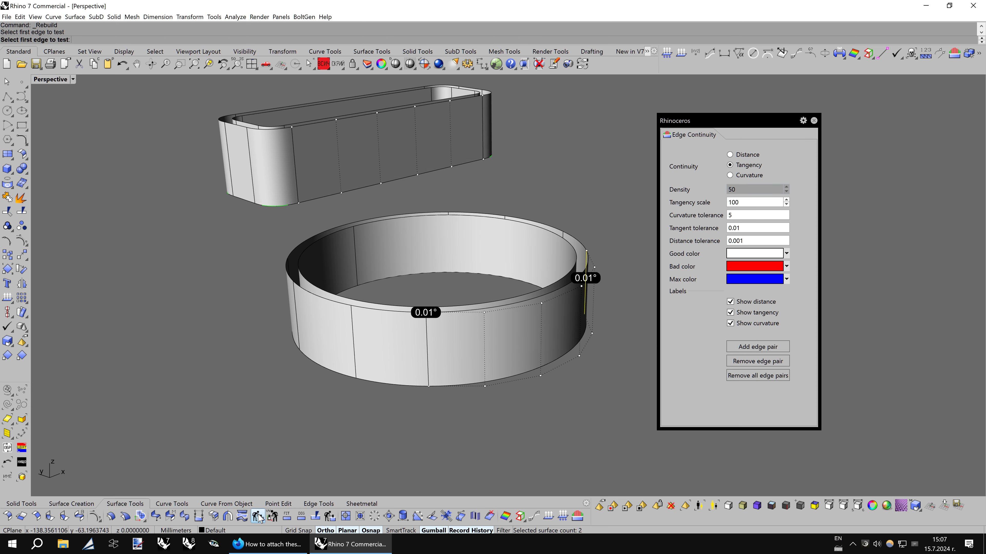
- Match the first ring seam edge to its neighbour with Tangency
{"action": "left_click", "coordinate": [155, 517]}
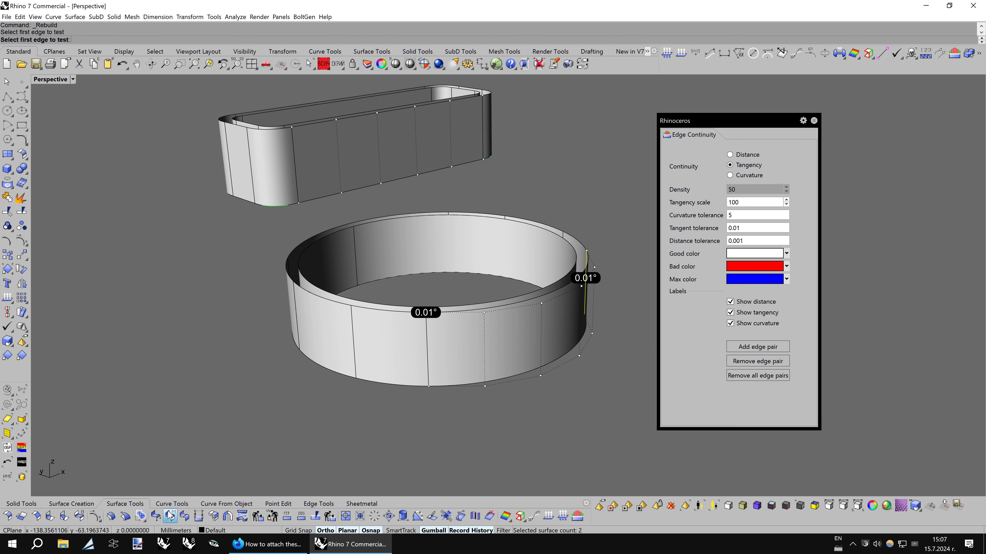
{"action": "left_click", "coordinate": [429, 377]}
{"action": "left_click", "coordinate": [505, 367]}
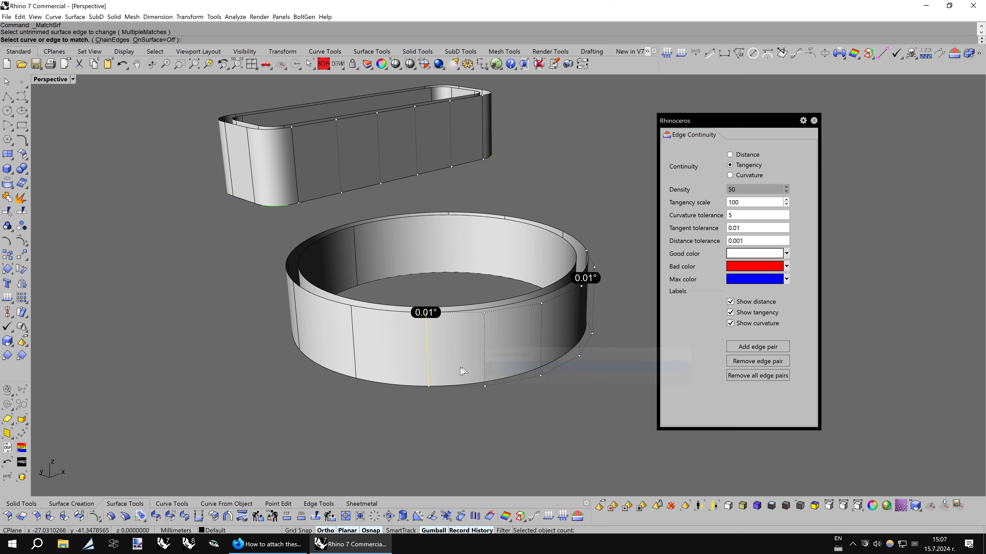
{"action": "left_click", "coordinate": [432, 372]}
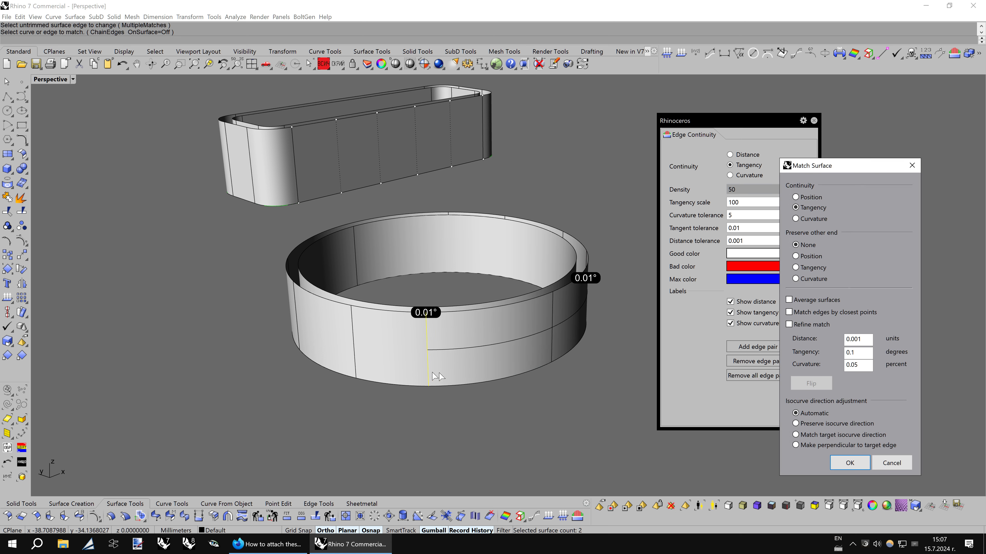
{"action": "left_click", "coordinate": [849, 462]}
- Tangency-match the second ring seam so both seams read 0.00°
{"action": "right_click_drag", "start_coordinate": [604, 381], "coordinate": [422, 360]}
{"action": "right_click", "coordinate": [360, 355]}
{"action": "left_click", "coordinate": [345, 354]}
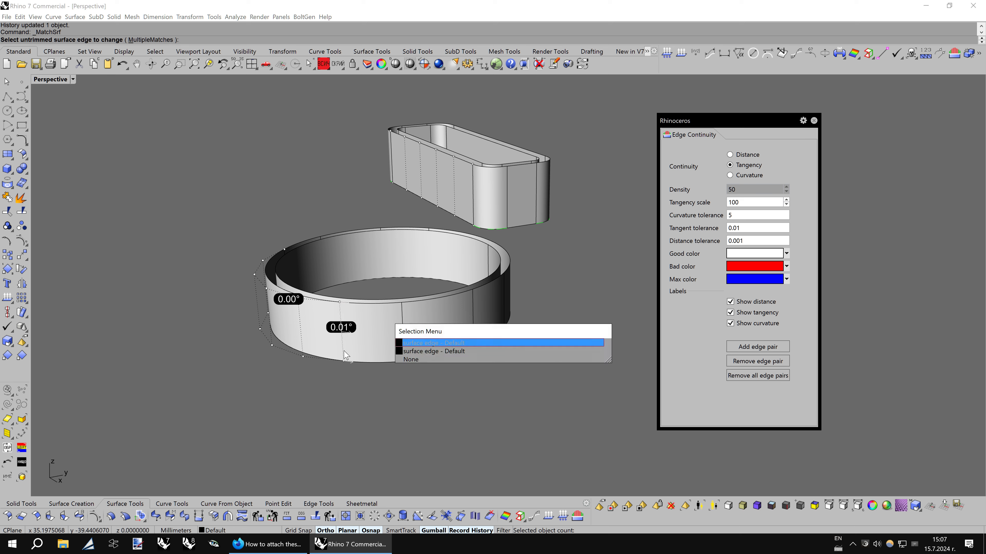
{"action": "left_click", "coordinate": [403, 351]}
{"action": "left_click", "coordinate": [347, 356]}
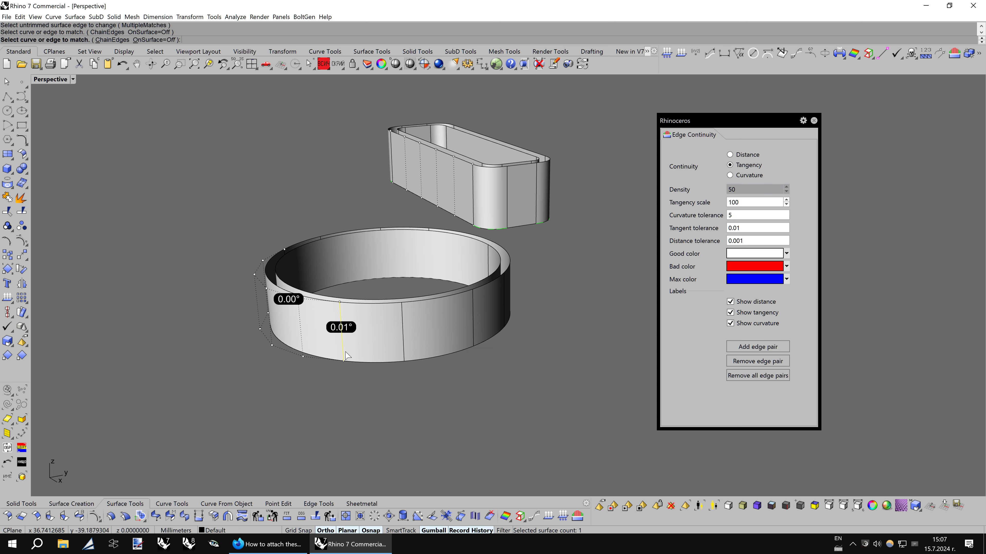
{"action": "left_click", "coordinate": [846, 463]}
{"action": "key", "text": "Left"}
{"action": "key", "text": "Left"}
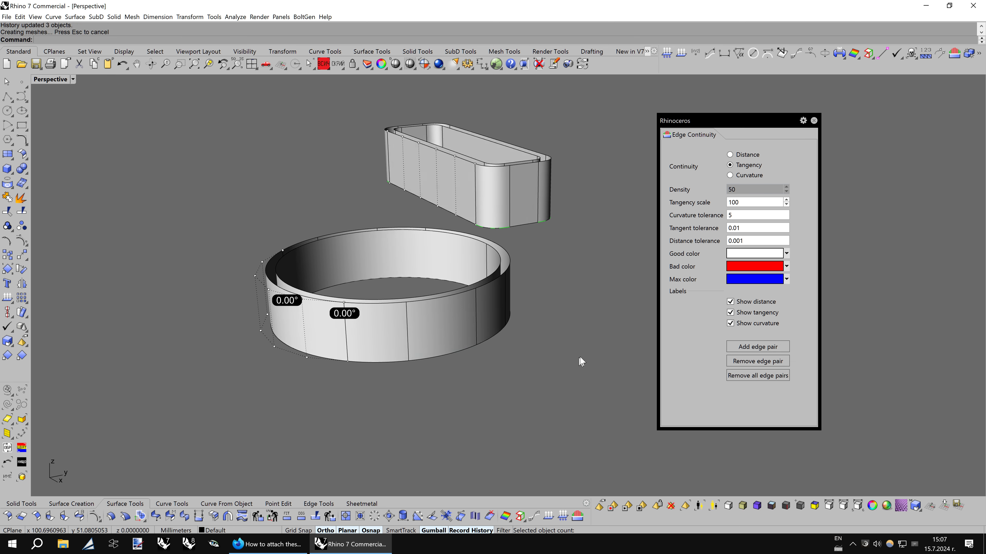
{"action": "key", "text": "Left"}
{"action": "key", "text": "Left"}
{"action": "key", "text": "Left"}
{"action": "key", "text": "Left"}
- Mirror the matched right ring segment about a plane starting at origin 0 to complete the ring
{"action": "scroll", "coordinate": [505, 334], "scroll_direction": "up", "scroll_amount": 1}
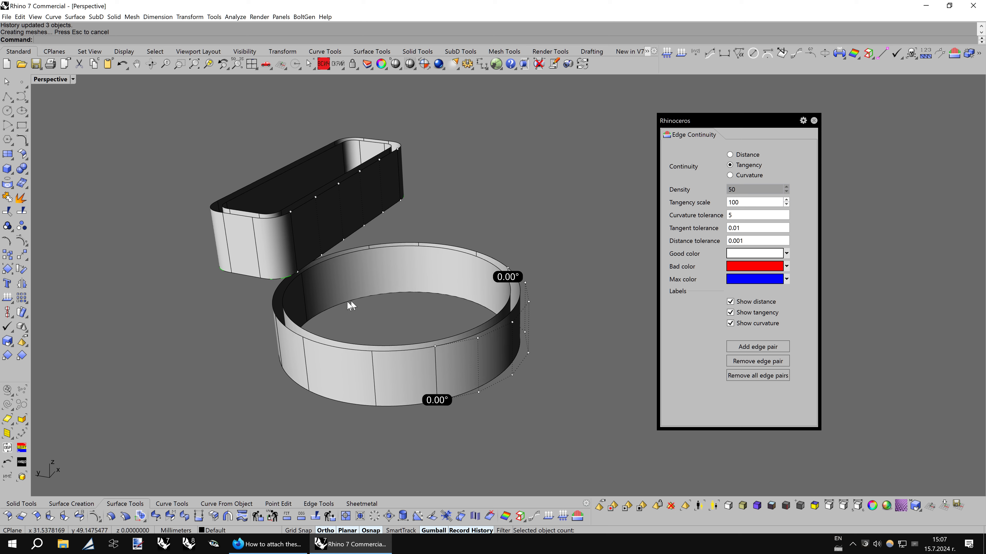
{"action": "left_click", "coordinate": [278, 295]}
{"action": "key", "text": "Escape"}
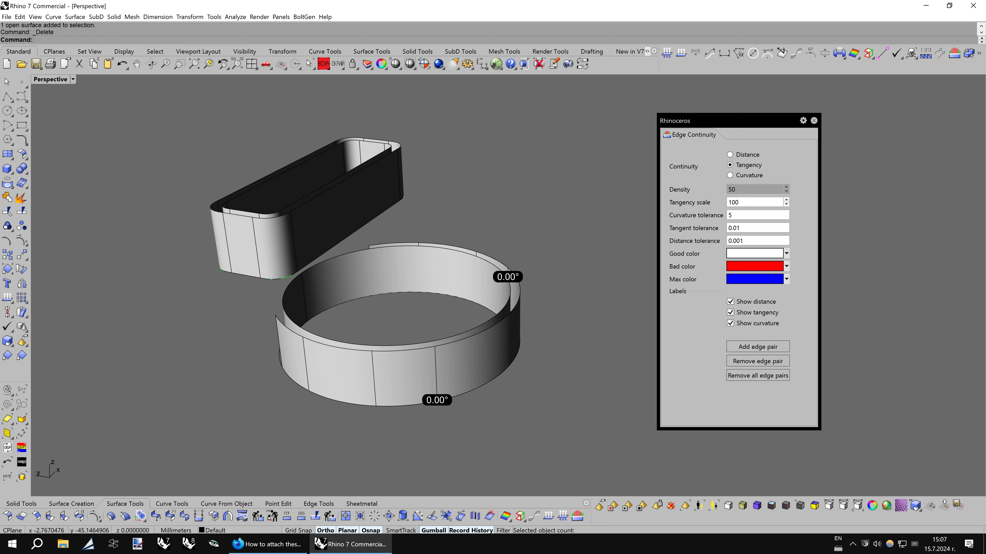
{"action": "left_click", "coordinate": [477, 363]}
{"action": "left_click", "coordinate": [22, 284]}
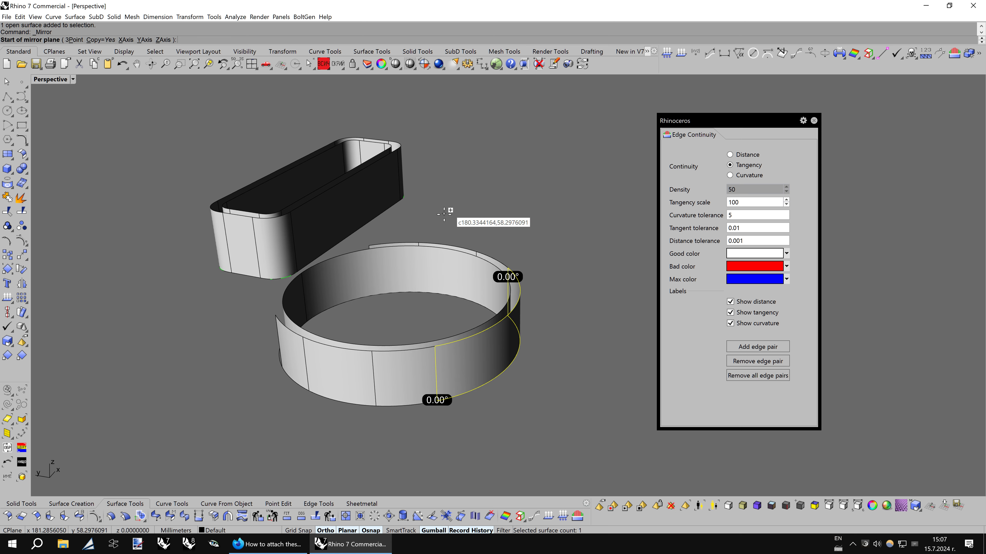
{"action": "type", "text": "0"}
{"action": "key", "text": "Return"}
{"action": "left_click", "coordinate": [485, 210]}
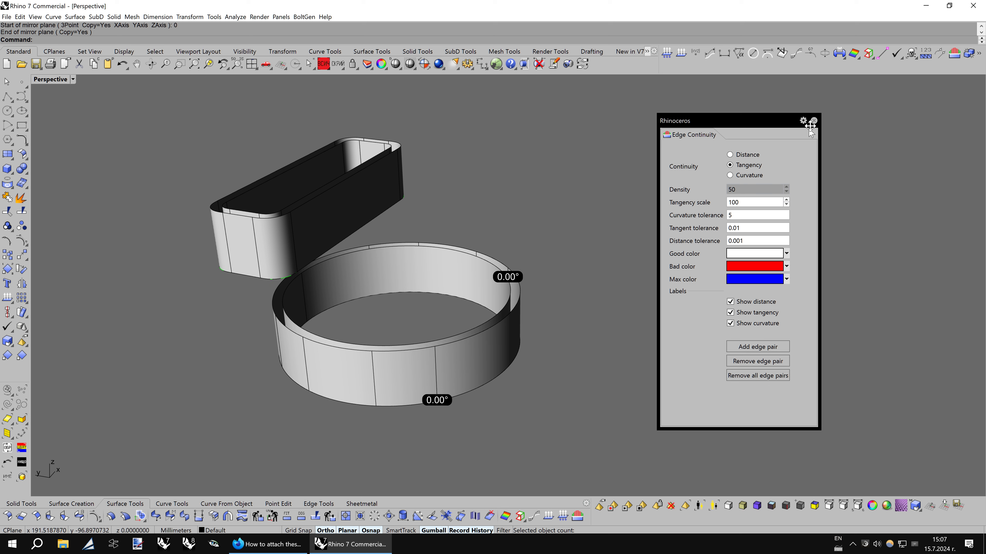
- Close the Edge Continuity check and purge history from all objects with HistoryPurge
{"action": "left_click_drag", "start_coordinate": [812, 116], "coordinate": [815, 126]}
{"action": "left_click", "coordinate": [814, 120]}
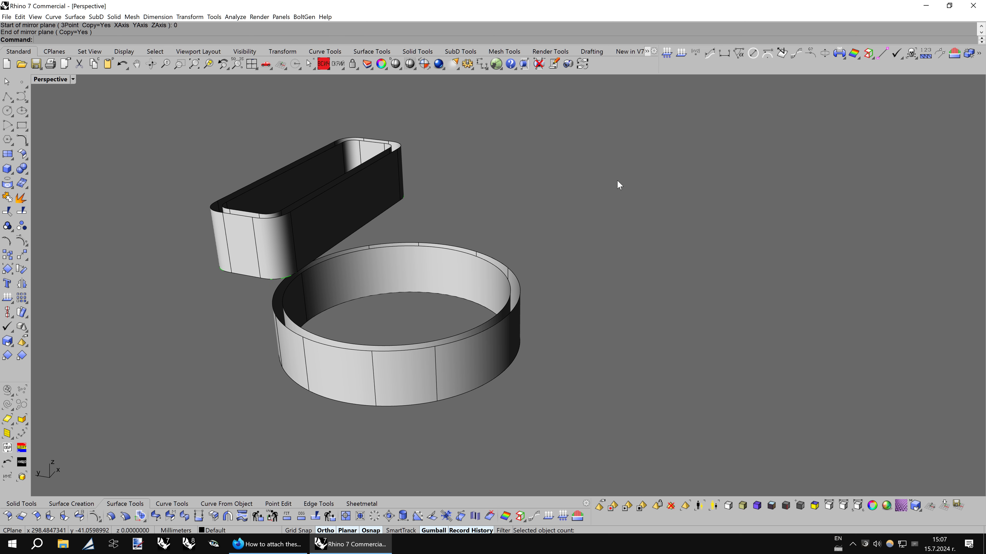
{"action": "type", "text": "HistoryPurge"}
{"action": "key", "text": "Return"}
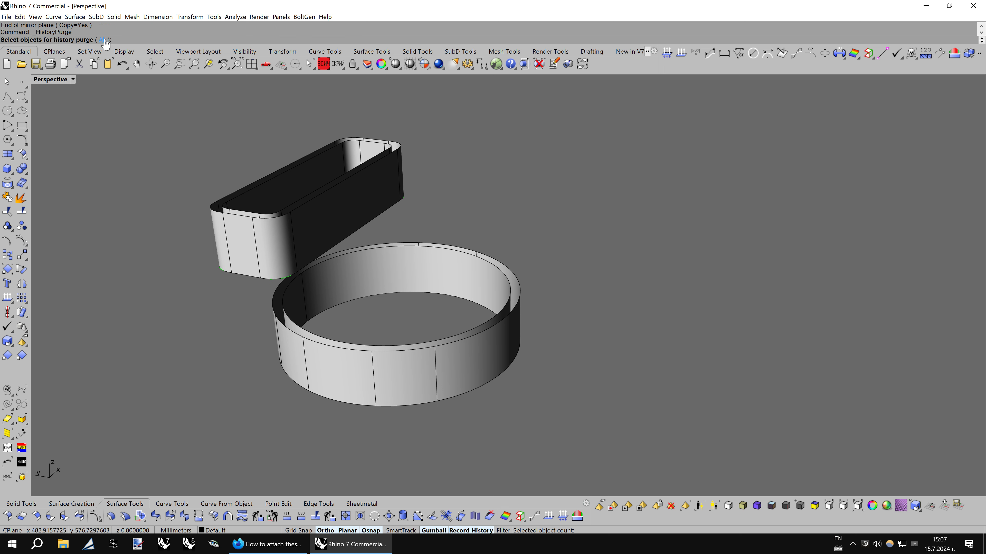
{"action": "mouse_move", "coordinate": [530, 229]}
{"action": "right_mouse_down", "text": "shift"}
{"action": "mouse_move", "coordinate": [532, 220]}
{"action": "mouse_move", "coordinate": [640, 205]}
{"action": "mouse_move", "coordinate": [439, 229]}
{"action": "right_mouse_up", "text": "shift"}
- Show the outlet face's control points and rebuild its front face to 2×6 points, degree 1×5
{"action": "left_click", "coordinate": [433, 237]}
{"action": "key", "text": "F10"}
{"action": "scroll", "coordinate": [248, 444], "scroll_direction": "up", "scroll_amount": 2}
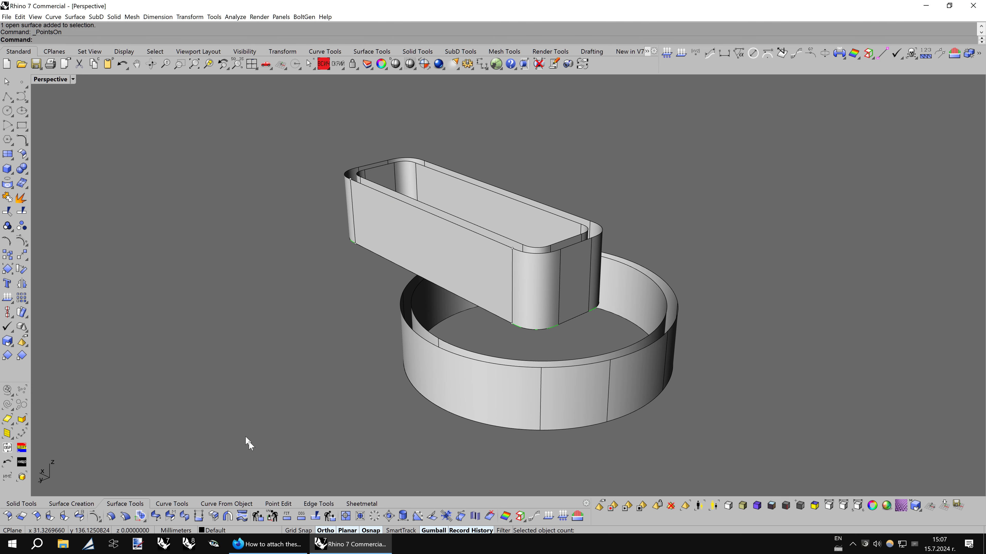
{"action": "left_click", "coordinate": [268, 518]}
{"action": "left_click", "coordinate": [446, 273]}
{"action": "key", "text": "Return"}
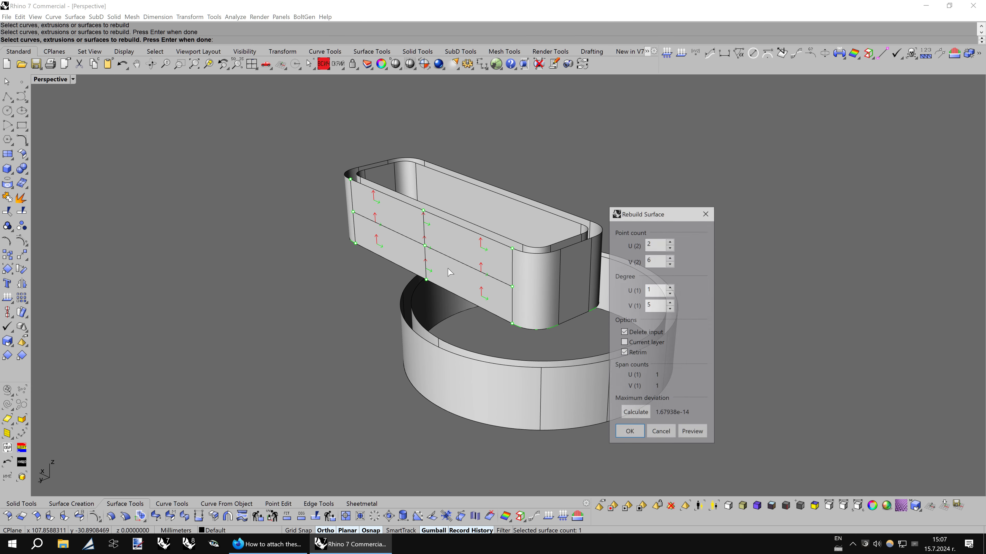
{"action": "left_click", "coordinate": [618, 438]}
- Rebuild the outlet's end face with the same 2×6 points, degree 1×5 settings
{"action": "right_click_drag", "start_coordinate": [529, 378], "coordinate": [483, 340]}
{"action": "key", "text": "Return"}
{"action": "left_click", "coordinate": [472, 294]}
{"action": "key", "text": "Return"}
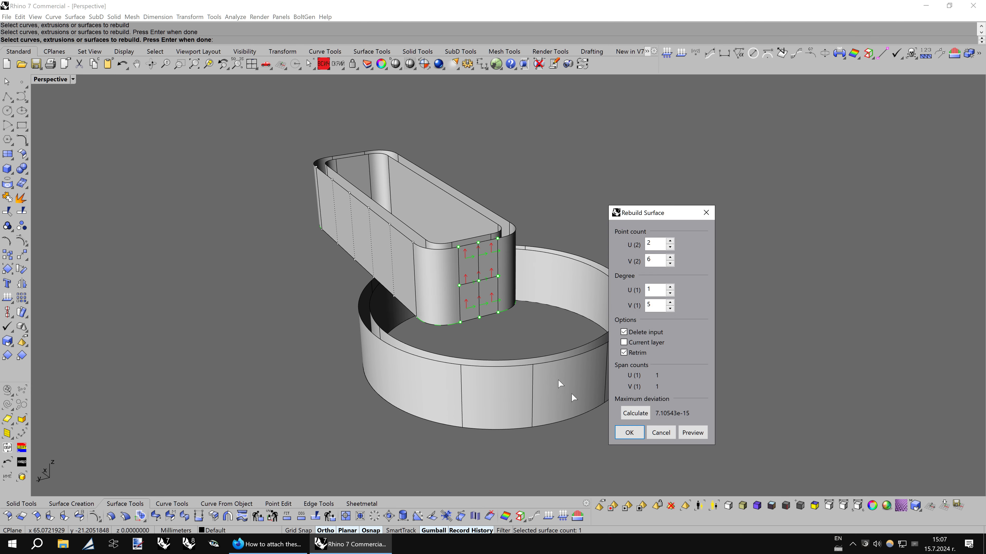
{"action": "left_click", "coordinate": [619, 433]}
- Show control points on a front ring segment
{"action": "right_click_drag", "start_coordinate": [605, 407], "coordinate": [559, 396]}
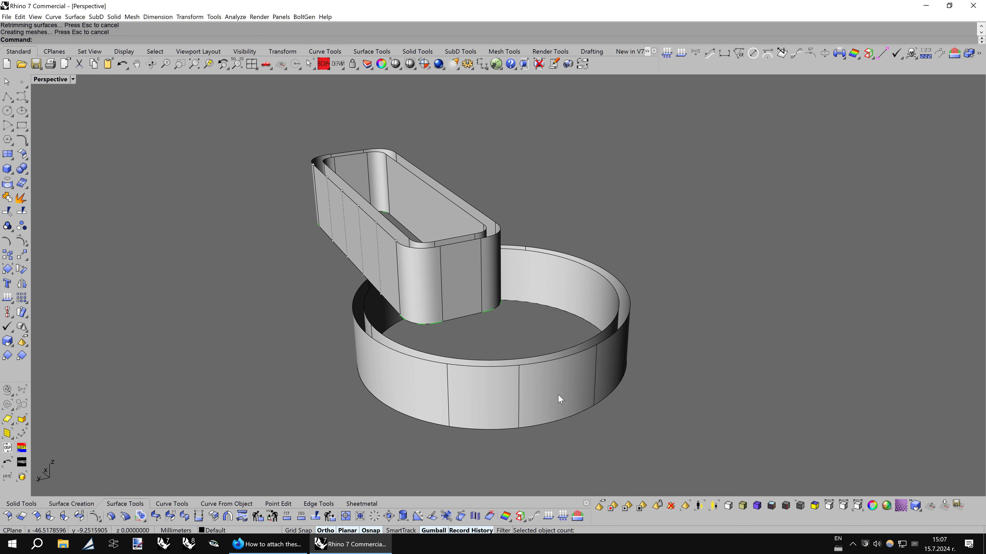
{"action": "left_click", "coordinate": [561, 395]}
{"action": "key", "text": "F10"}
{"action": "scroll", "coordinate": [559, 393], "scroll_direction": "up", "scroll_amount": 3}
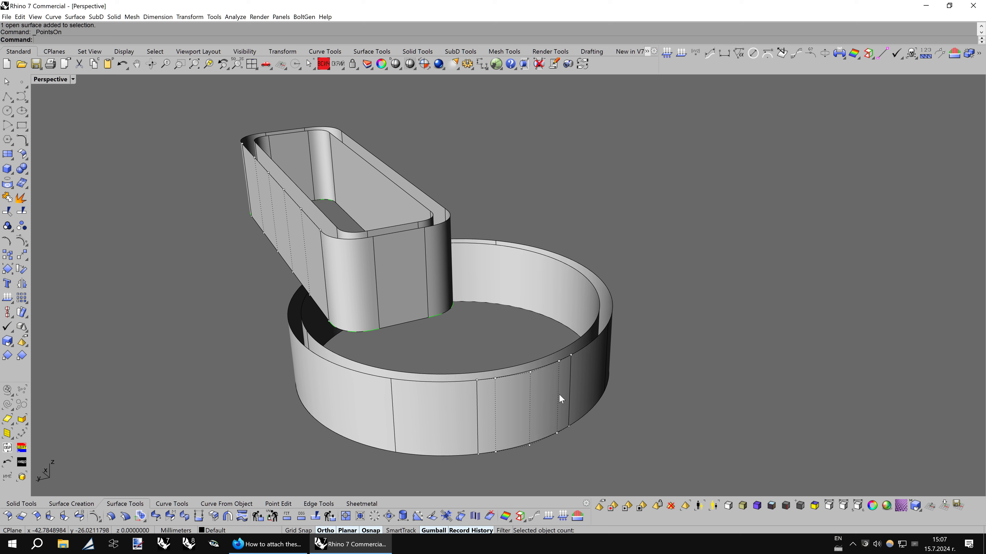
{"action": "key", "text": "Return"}
{"action": "right_click_drag", "start_coordinate": [536, 391], "coordinate": [506, 400]}
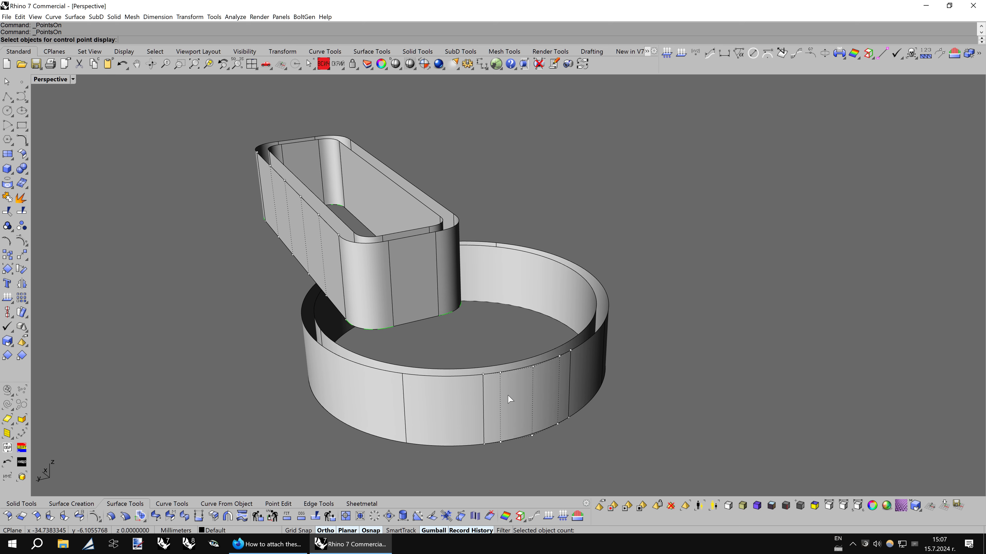
- Show control points on the outlet's flat side, then begin rebuilding the front ring segment
{"action": "scroll", "coordinate": [517, 394], "scroll_direction": "down", "scroll_amount": 5}
{"action": "scroll", "coordinate": [521, 384], "scroll_direction": "up", "scroll_amount": 3}
{"action": "scroll", "coordinate": [523, 385], "scroll_direction": "up", "scroll_amount": 4}
{"action": "scroll", "coordinate": [523, 384], "scroll_direction": "up", "scroll_amount": 1}
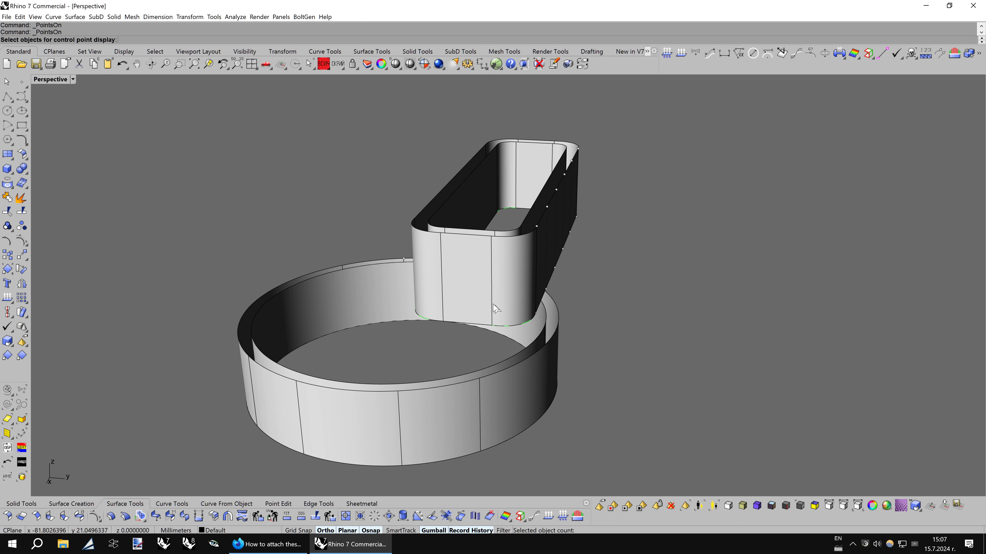
{"action": "left_click", "coordinate": [487, 300]}
{"action": "key", "text": "Return"}
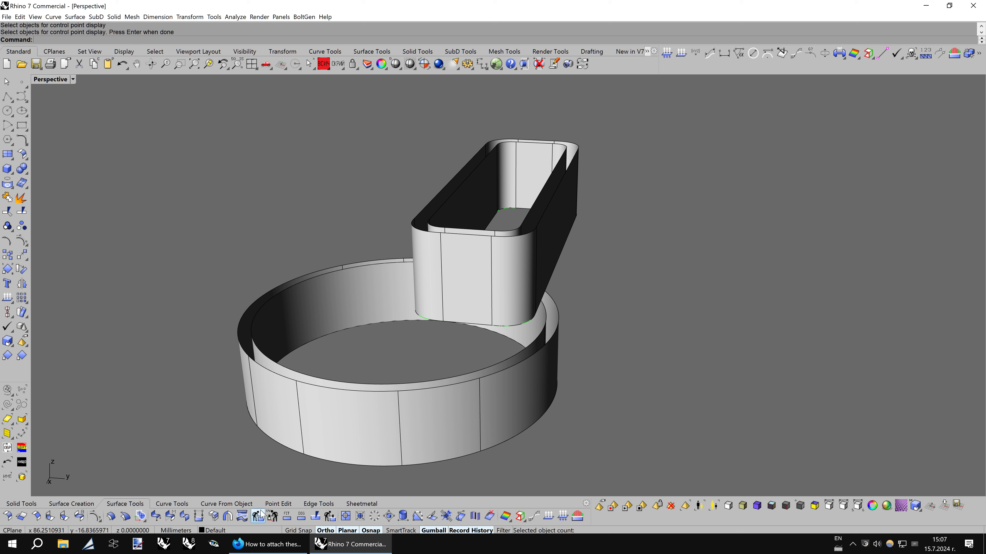
{"action": "left_click", "coordinate": [369, 444]}
{"action": "left_click", "coordinate": [257, 516]}
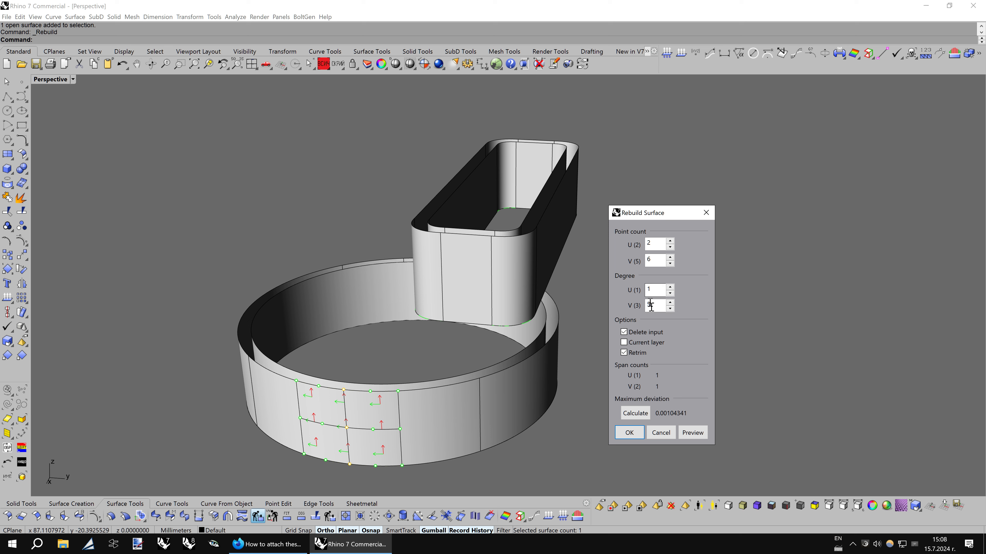
- Finish rebuilding the ring front panel to U 2, V 5, then rebuild the tank's front panel
{"action": "left_click", "coordinate": [660, 432]}
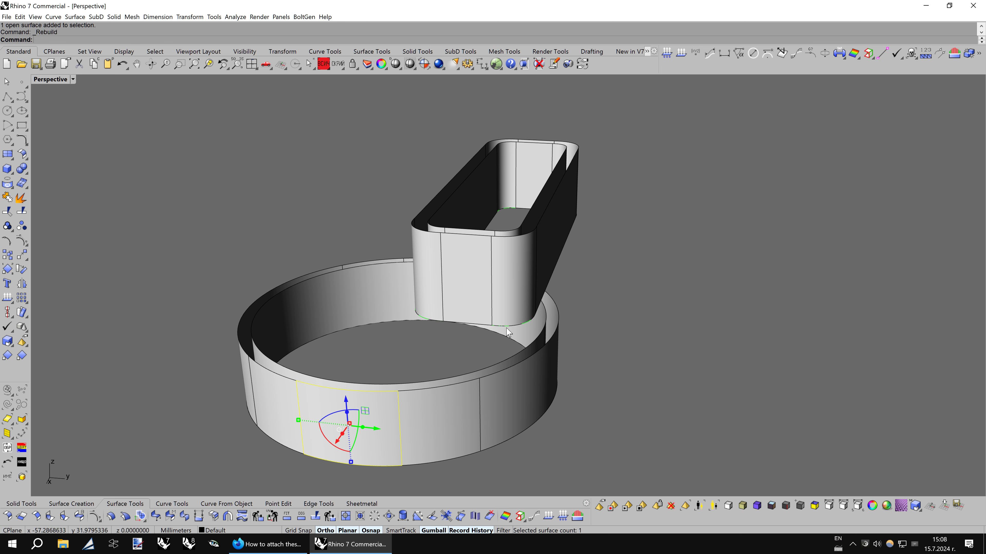
{"action": "key", "text": "Return"}
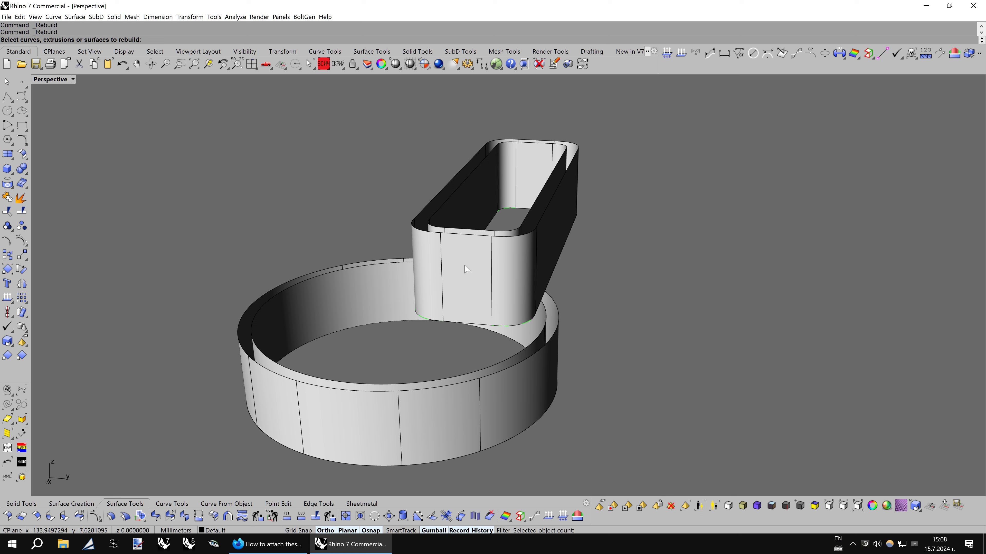
{"action": "left_click", "coordinate": [466, 268]}
{"action": "key", "text": "Return"}
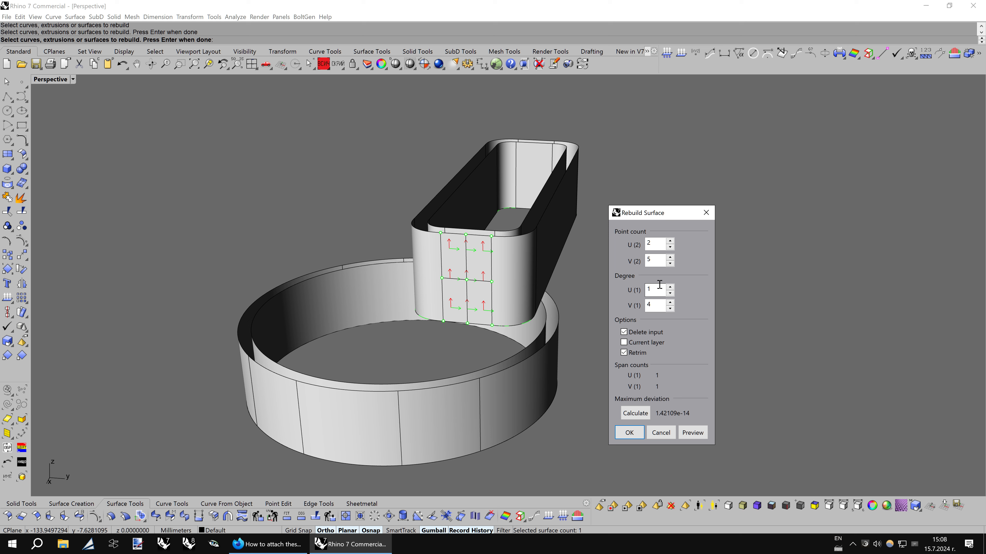
{"action": "left_click", "coordinate": [629, 433]}
- Rebuild the ring front panel again and show control points on it and the tank front panel
{"action": "left_click", "coordinate": [440, 418]}
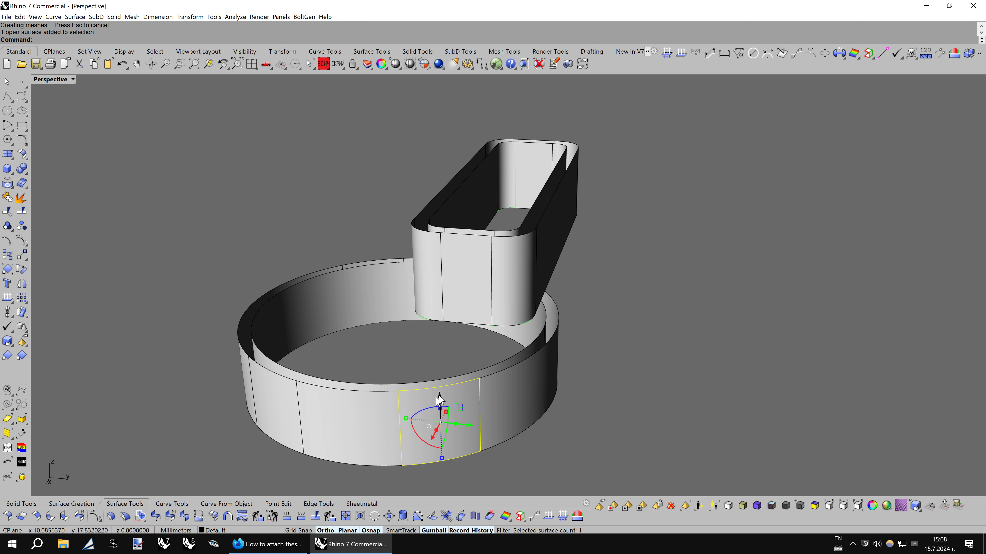
{"action": "left_click", "coordinate": [272, 516]}
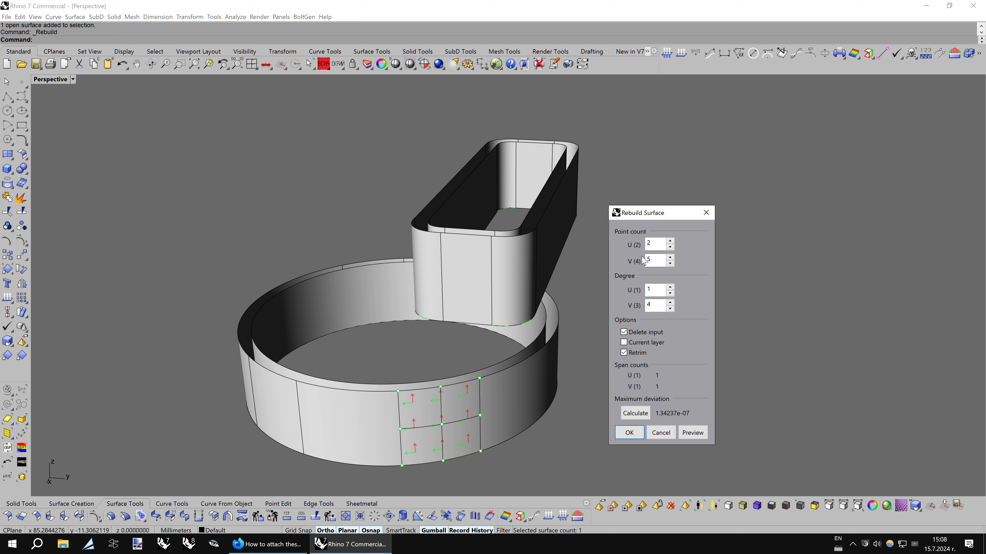
{"action": "left_click", "coordinate": [661, 433]}
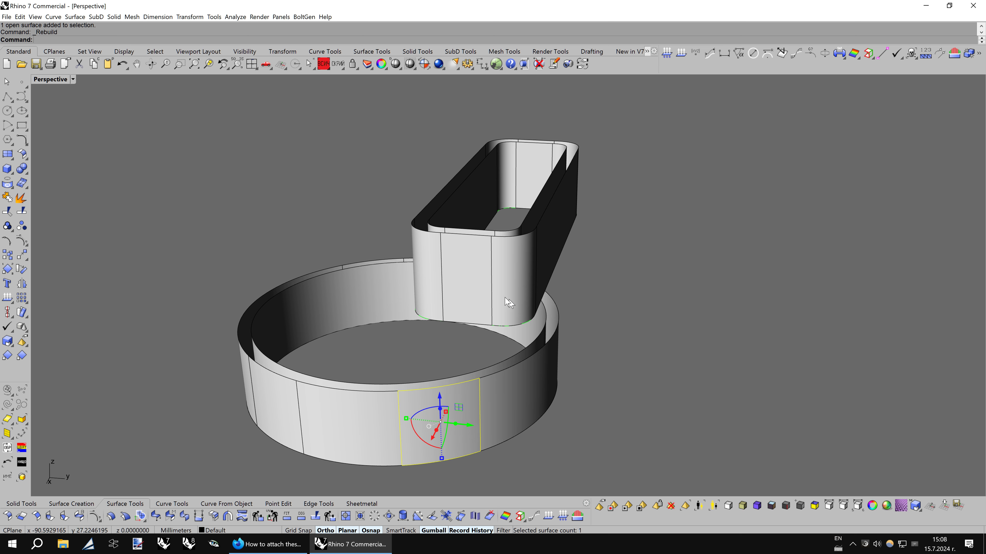
{"action": "left_click", "coordinate": [480, 289], "text": "shift"}
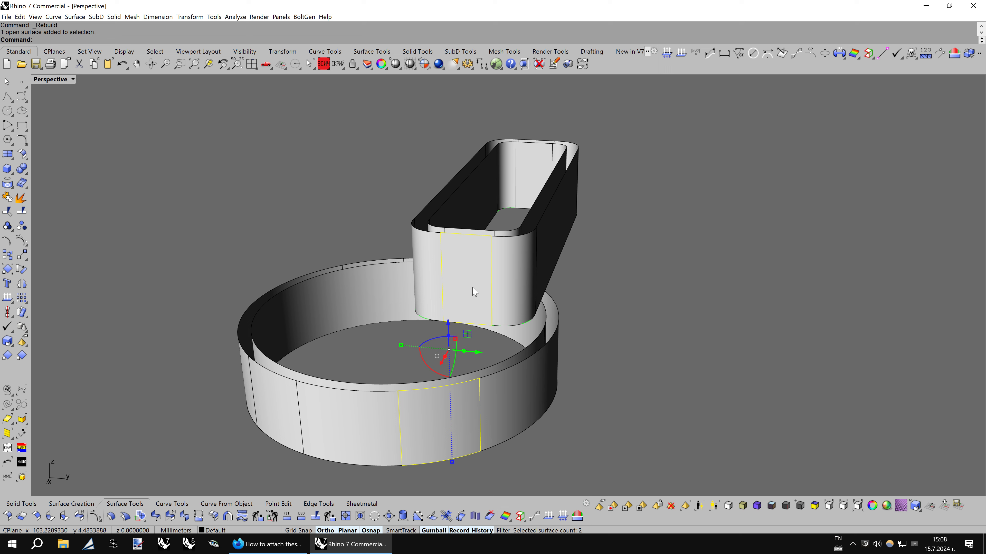
{"action": "key", "text": "F10"}
{"action": "mouse_move", "coordinate": [641, 284]}
{"action": "right_mouse_down"}
{"action": "mouse_move", "coordinate": [620, 290]}
{"action": "mouse_move", "coordinate": [611, 282]}
{"action": "mouse_move", "coordinate": [628, 278]}
{"action": "right_mouse_up"}
- Rebuild the tank's front panel to U 2, V 4, degree 3, abandoning a ring panel rebuild
{"action": "left_click", "coordinate": [257, 516]}
{"action": "left_click", "coordinate": [473, 291]}
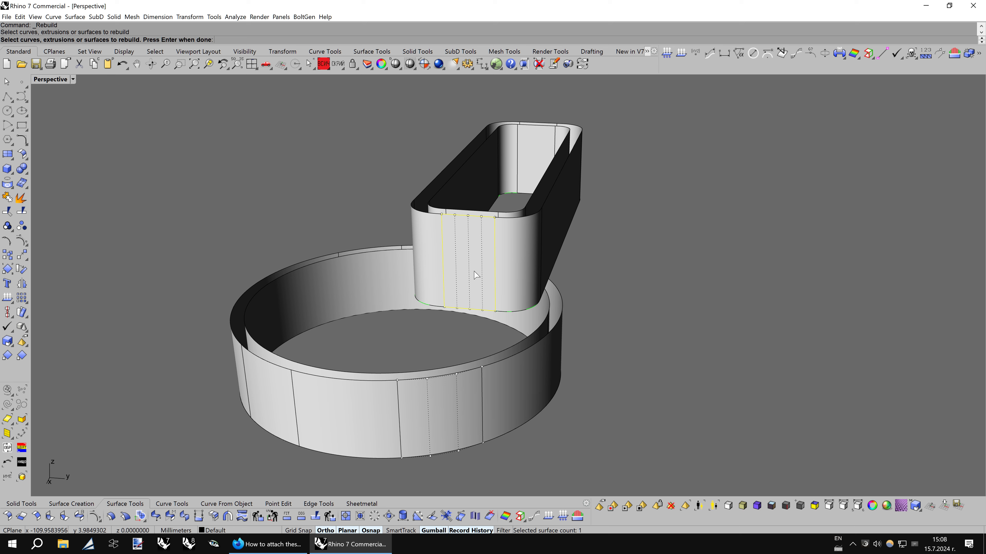
{"action": "right_click", "coordinate": [499, 274]}
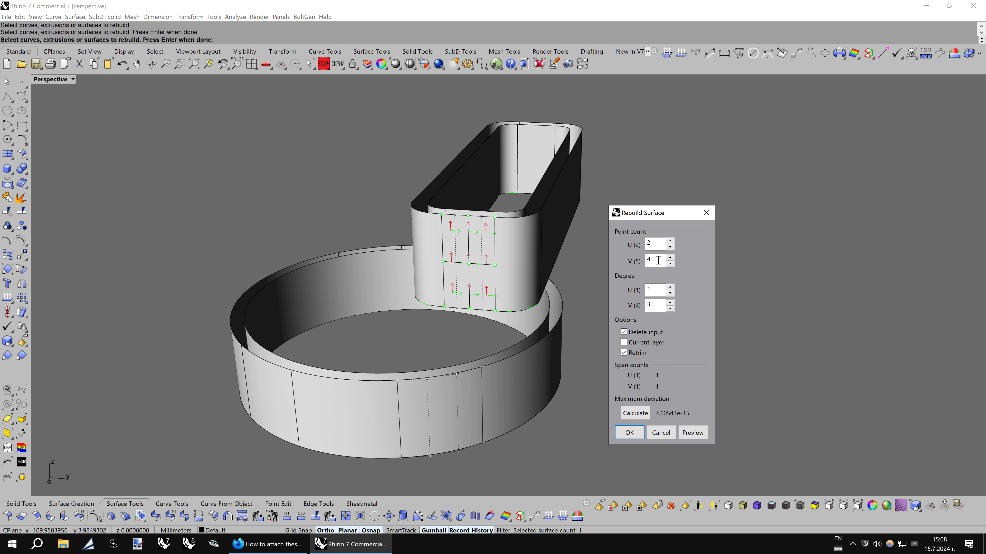
{"action": "left_click", "coordinate": [630, 432]}
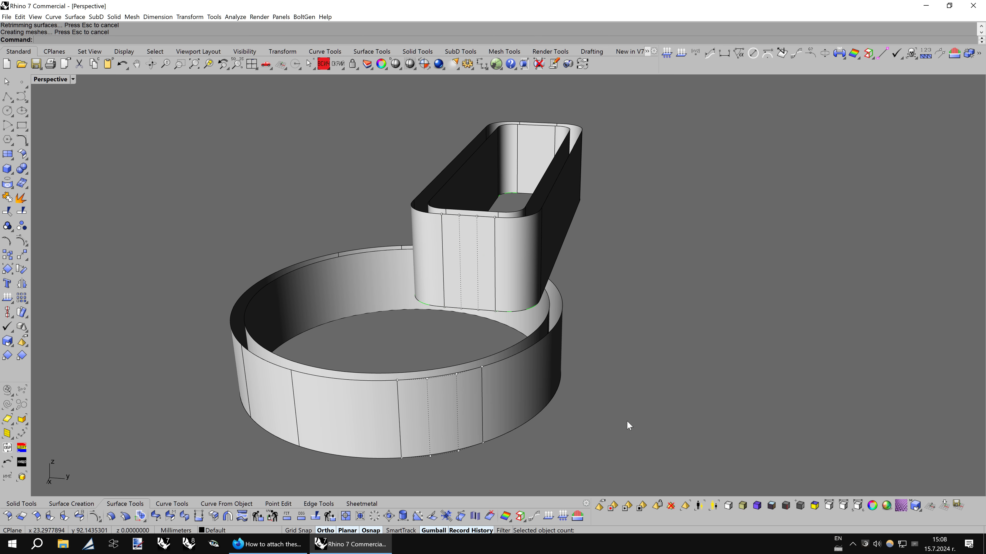
{"action": "right_click_drag", "start_coordinate": [622, 404], "coordinate": [506, 410]}
{"action": "right_click", "coordinate": [506, 410]}
{"action": "left_click", "coordinate": [464, 408]}
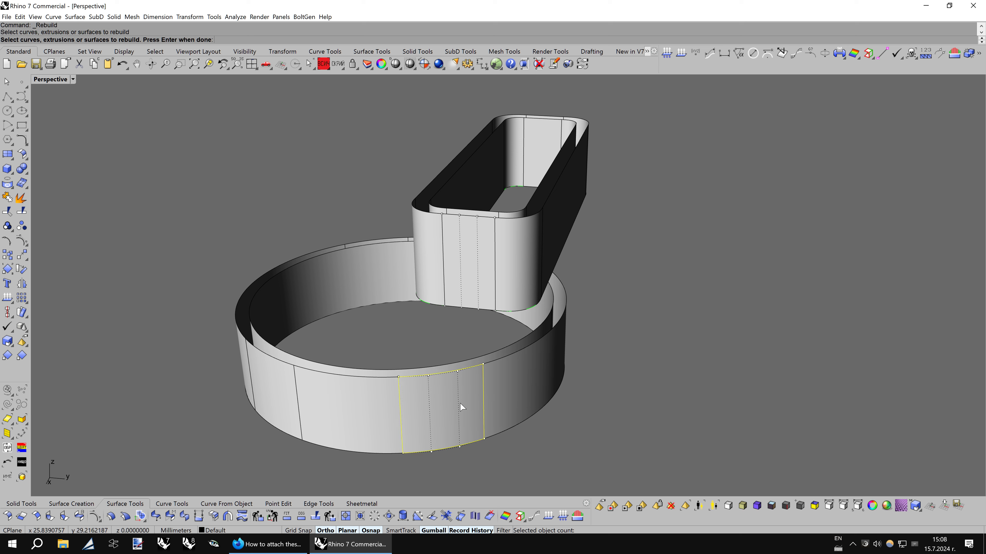
{"action": "right_click", "coordinate": [506, 398]}
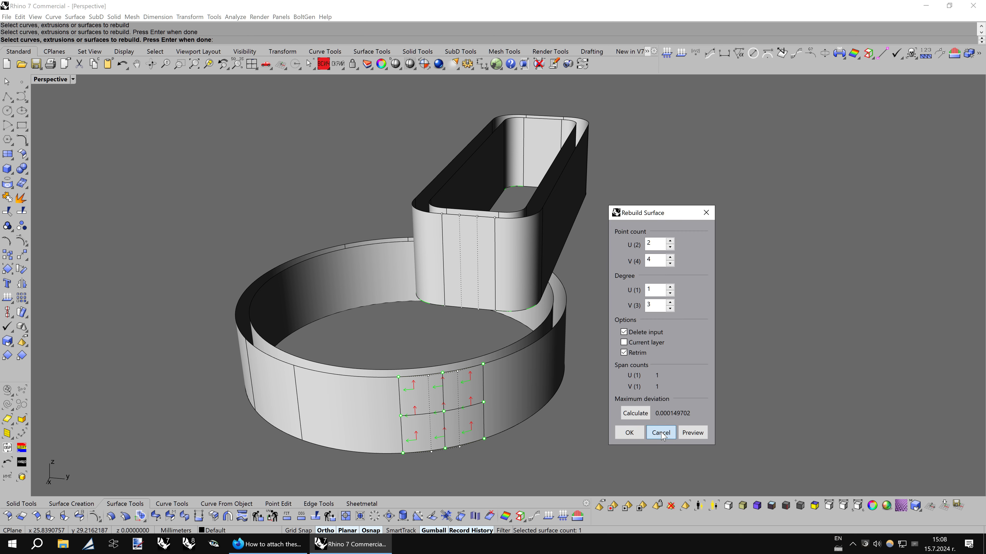
{"action": "left_click", "coordinate": [629, 433]}
- Show control points on the tank's end panel and the ring's front panel
{"action": "right_click_drag", "start_coordinate": [709, 341], "coordinate": [551, 361]}
{"action": "scroll", "coordinate": [543, 349], "scroll_direction": "up", "scroll_amount": 3}
{"action": "left_click", "coordinate": [470, 290]}
{"action": "left_click", "coordinate": [499, 392]}
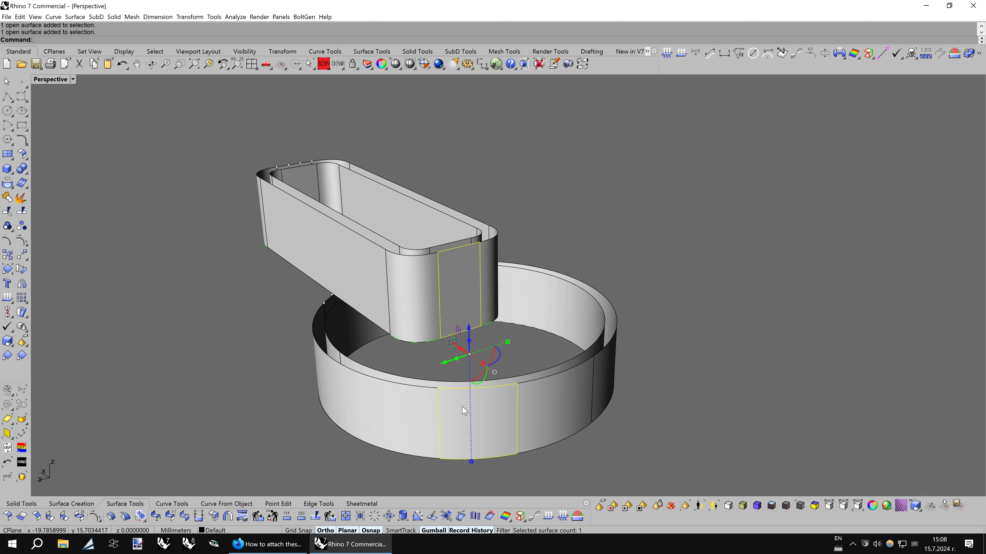
{"action": "key", "text": "F10"}
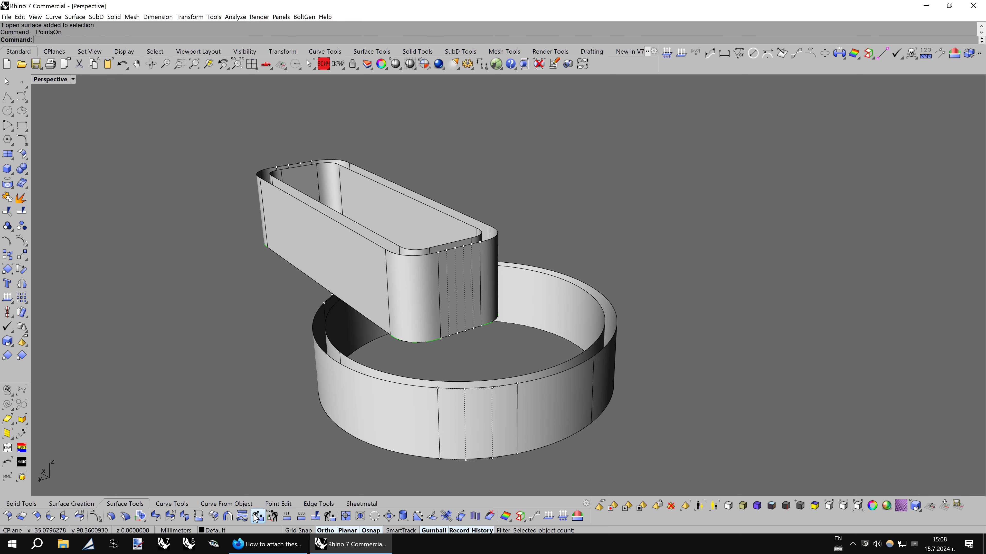
- Rebuild the tank's end panel with four points, degree 3, and show the corner panel's points
{"action": "left_click", "coordinate": [258, 517]}
{"action": "left_click", "coordinate": [453, 313]}
{"action": "key", "text": "Return"}
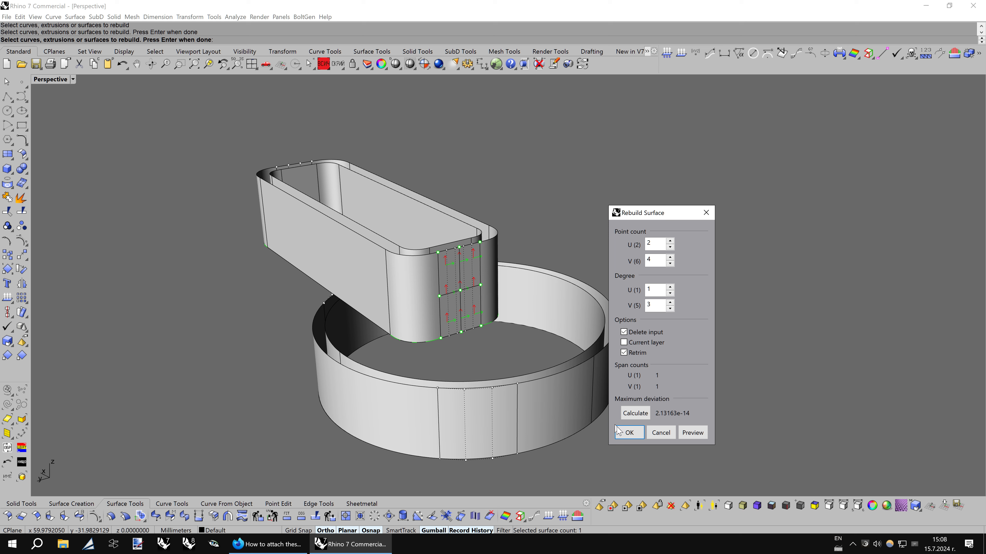
{"action": "left_click", "coordinate": [621, 431]}
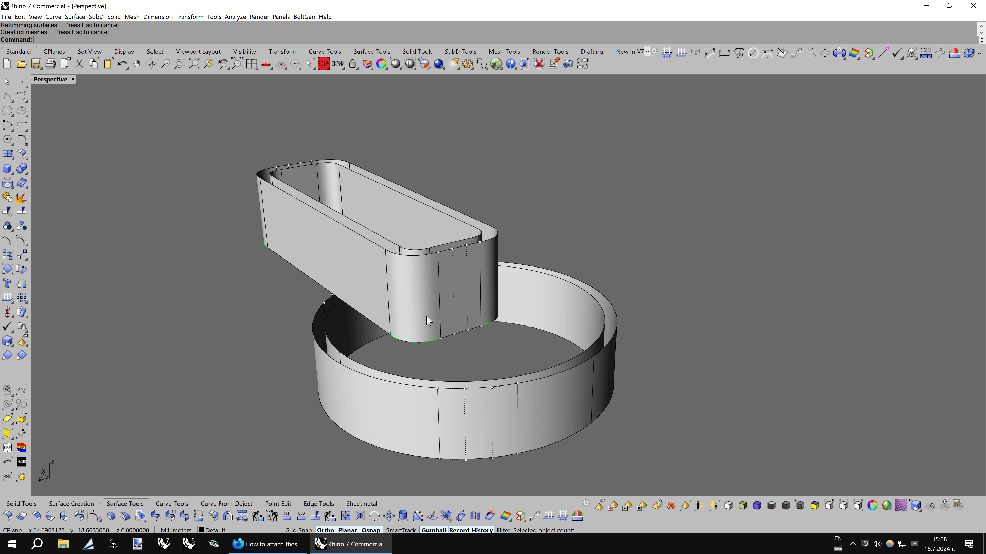
{"action": "left_click", "coordinate": [419, 324]}
{"action": "key", "text": "F10"}
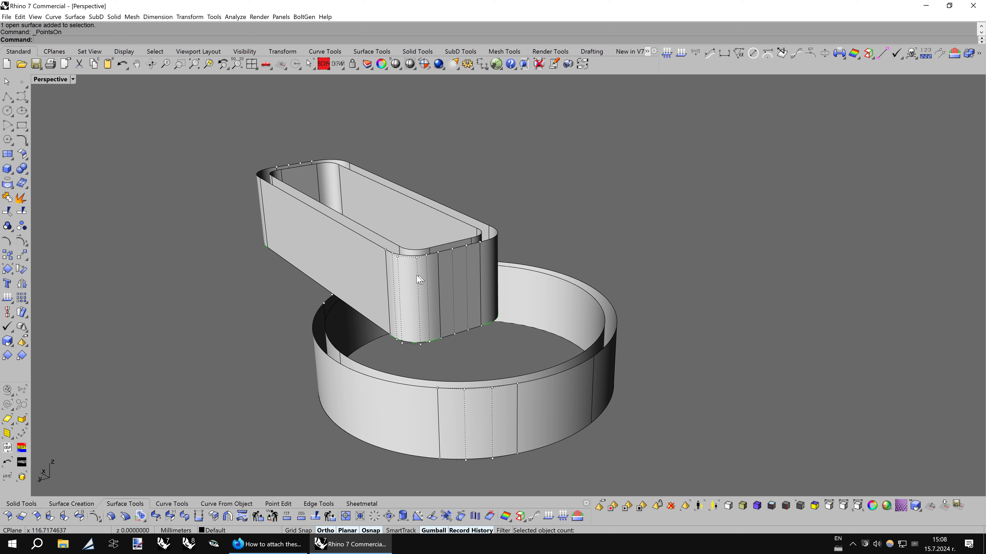
{"action": "right_click_drag", "start_coordinate": [500, 407], "coordinate": [513, 414]}
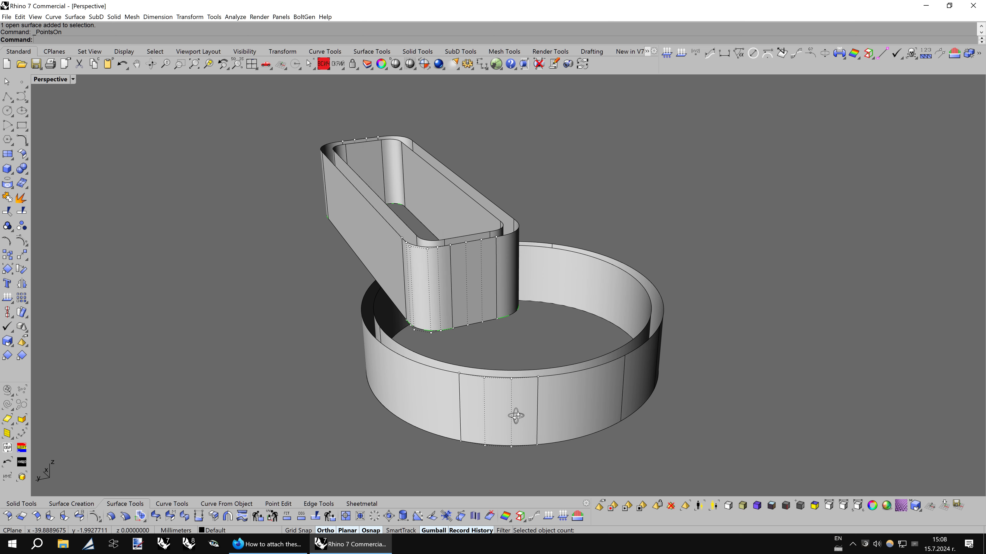
{"action": "left_click", "coordinate": [565, 401]}
- Rebuild a ring panel to U 2, V 6, degree 5
{"action": "right_click_drag", "start_coordinate": [557, 332], "coordinate": [502, 346]}
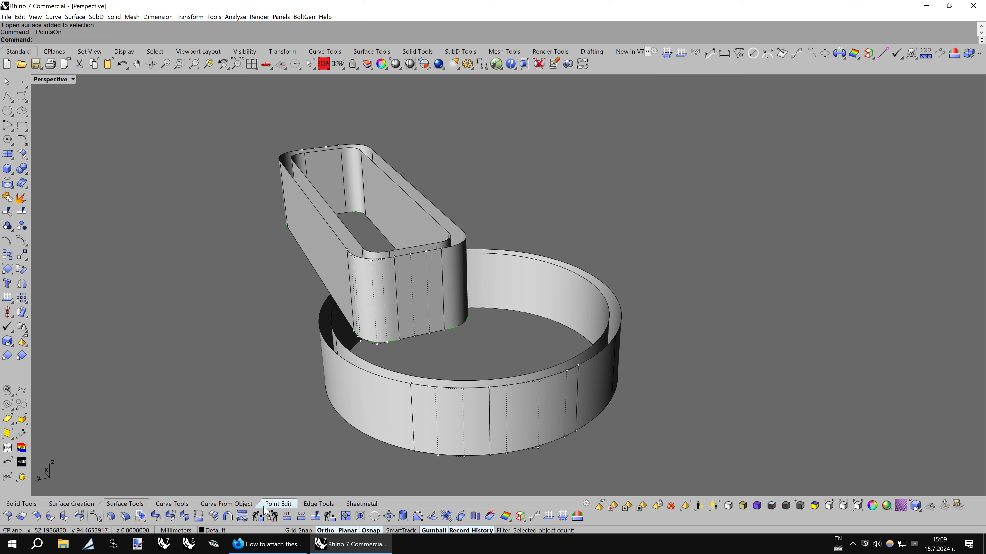
{"action": "left_click", "coordinate": [258, 516]}
{"action": "left_click", "coordinate": [508, 408]}
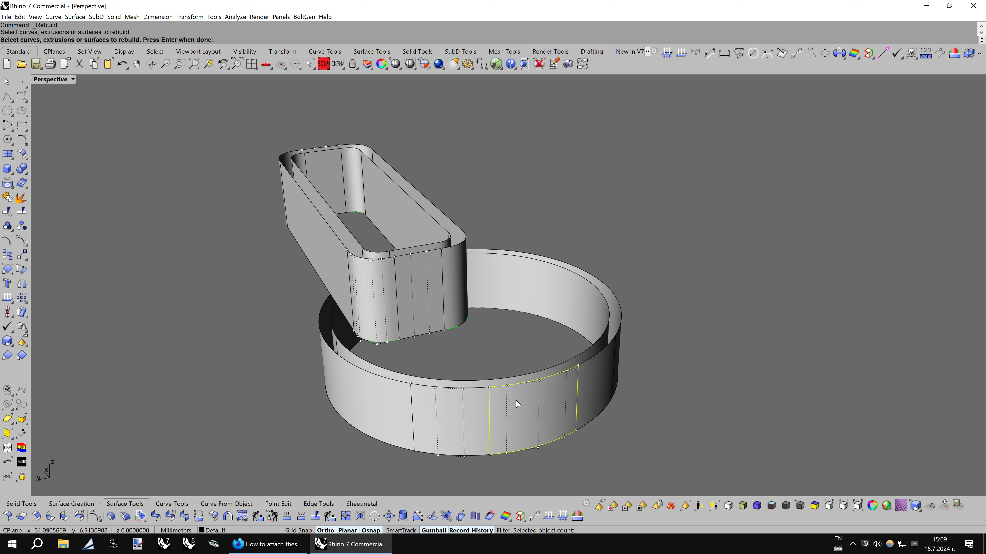
{"action": "key", "text": "Return"}
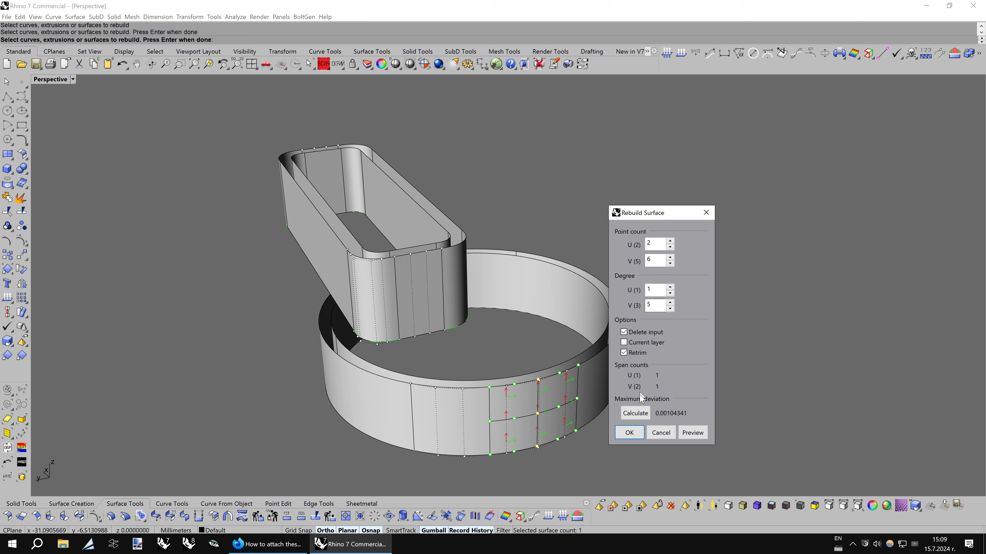
{"action": "left_click", "coordinate": [629, 432]}
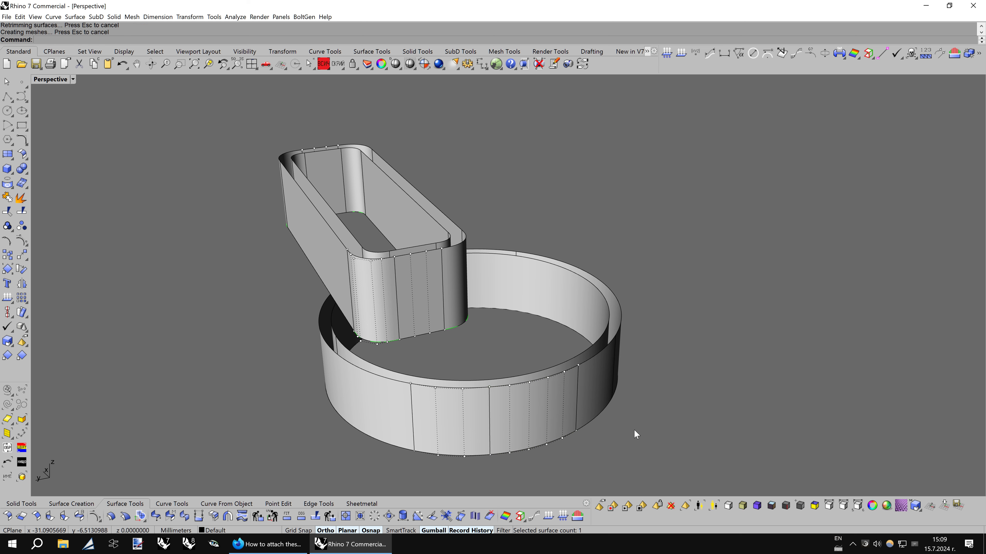
- Rebuild the next ring panel and the left ring panel with the same settings
{"action": "key", "text": "Return"}
{"action": "left_click", "coordinate": [433, 424]}
{"action": "key", "text": "Return"}
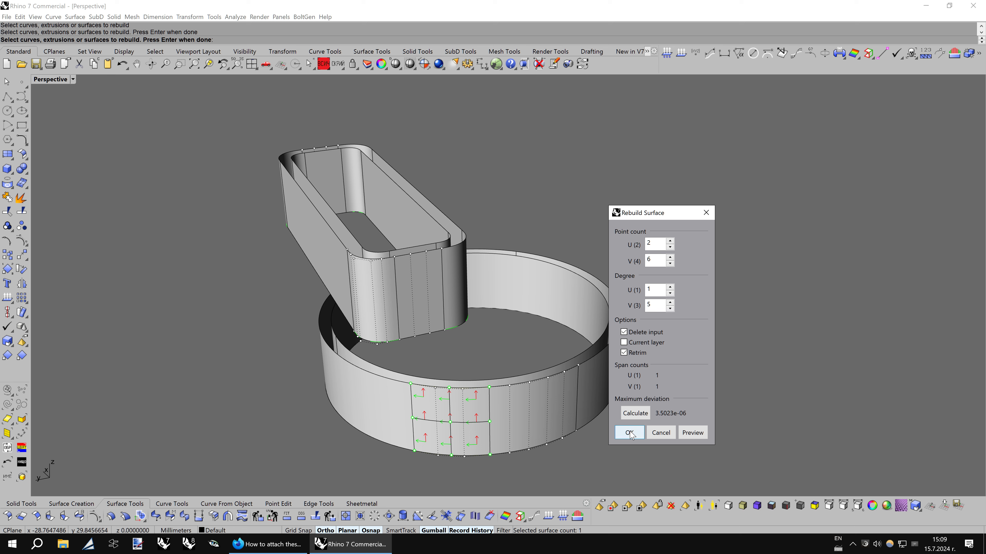
{"action": "left_click", "coordinate": [629, 432]}
{"action": "key", "text": "Return"}
{"action": "left_click", "coordinate": [382, 405]}
{"action": "key", "text": "Return"}
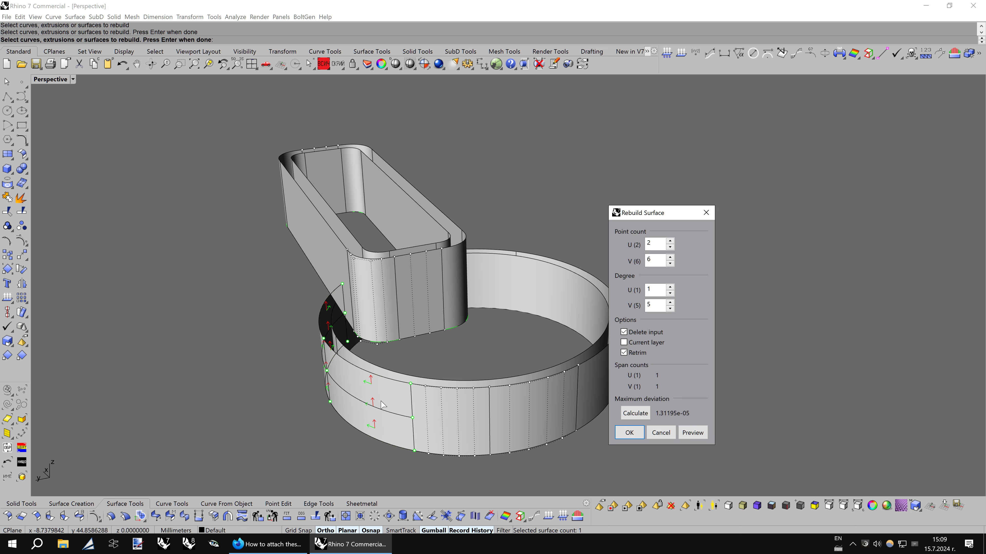
{"action": "left_click", "coordinate": [629, 433]}
- Show control points on the left and right ring panels, then rebuild the right panel
{"action": "left_click", "coordinate": [402, 406]}
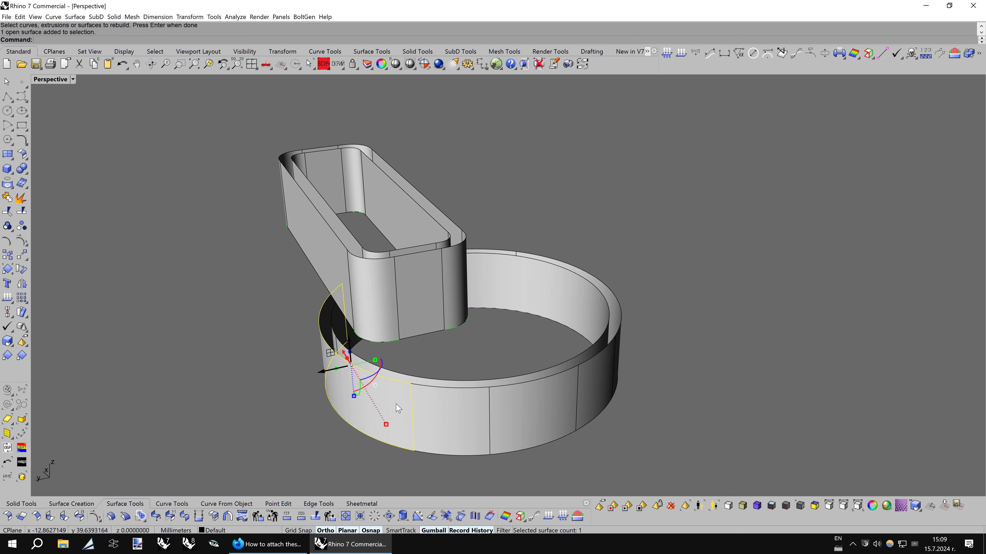
{"action": "key", "text": "F10"}
{"action": "mouse_move", "coordinate": [402, 406]}
{"action": "right_mouse_down"}
{"action": "mouse_move", "coordinate": [651, 419]}
{"action": "mouse_move", "coordinate": [442, 405]}
{"action": "right_mouse_up"}
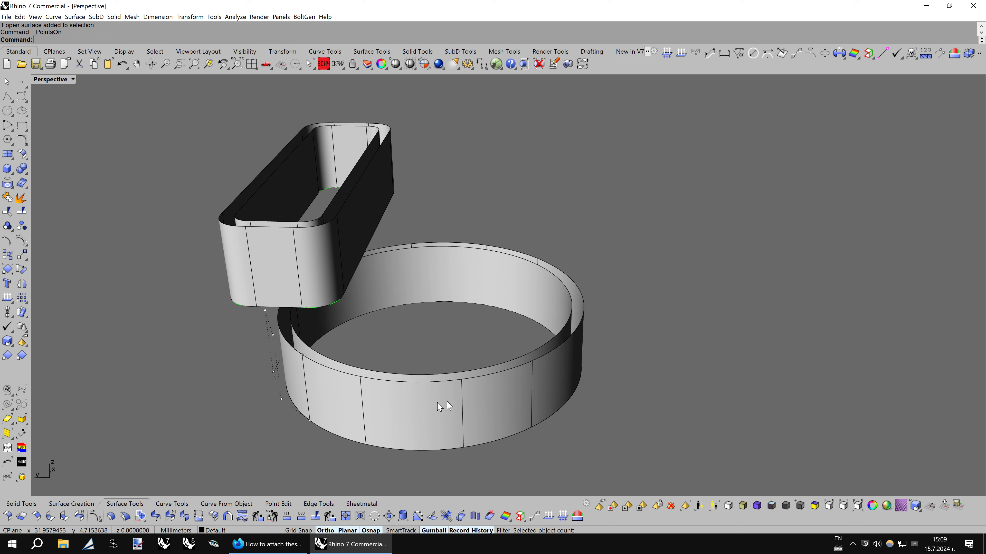
{"action": "left_click", "coordinate": [500, 392]}
{"action": "key", "text": "F10"}
{"action": "key", "text": "Return"}
{"action": "left_click", "coordinate": [511, 427]}
{"action": "key", "text": "Return"}
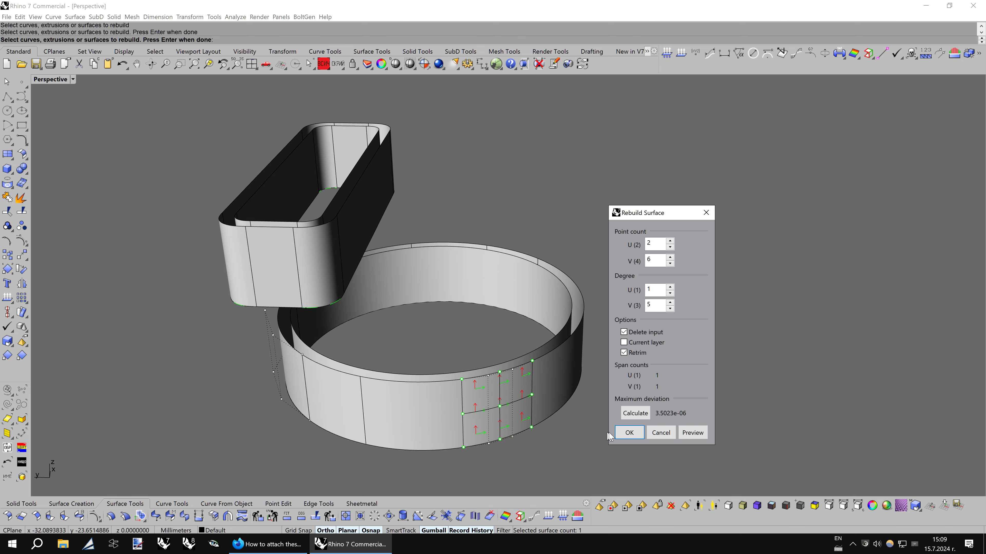
{"action": "left_click", "coordinate": [630, 431]}
- Rebuild the three front tank panels together
{"action": "right_click_drag", "start_coordinate": [696, 333], "coordinate": [481, 302]}
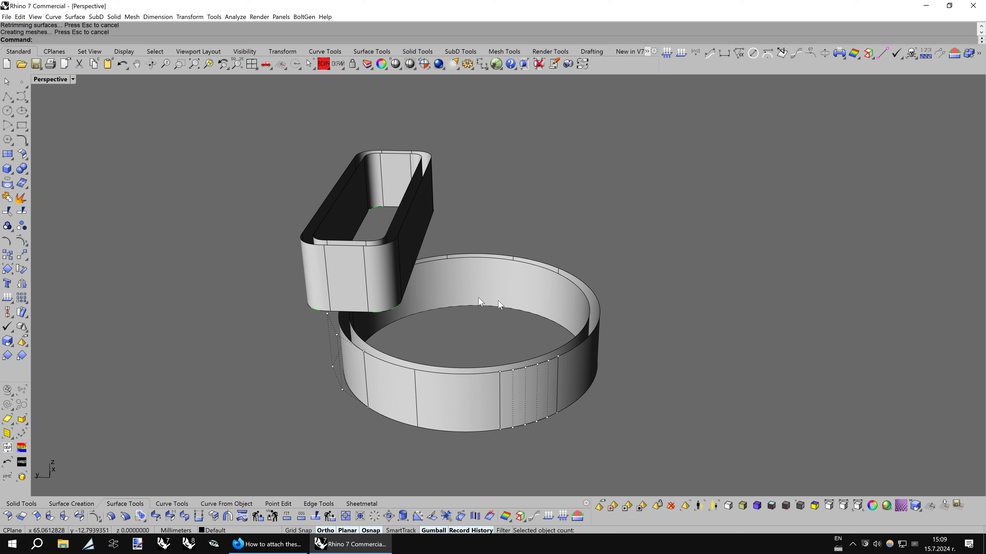
{"action": "key", "text": "Return"}
{"action": "left_click", "coordinate": [385, 279]}
{"action": "left_click", "coordinate": [315, 276]}
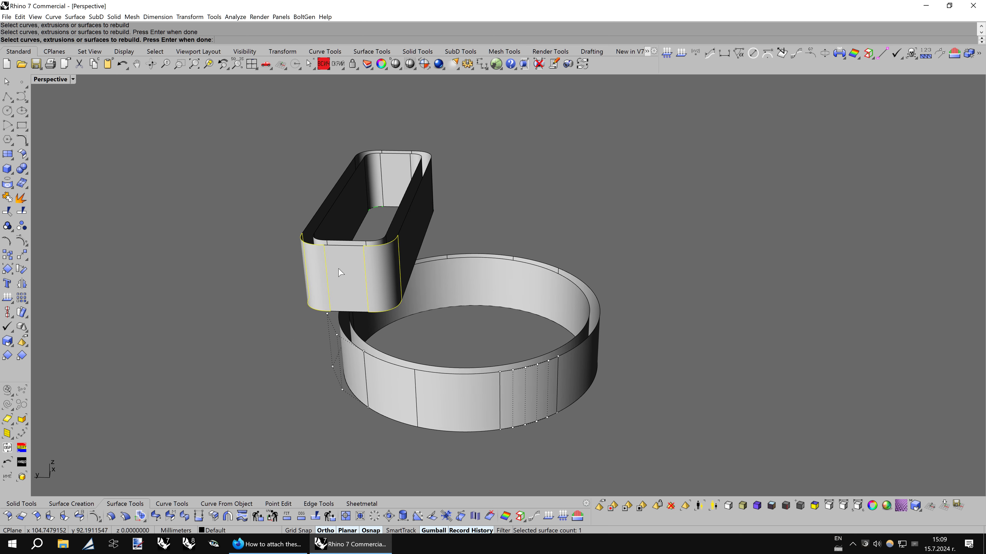
{"action": "key", "text": "Return"}
{"action": "left_click", "coordinate": [635, 428]}
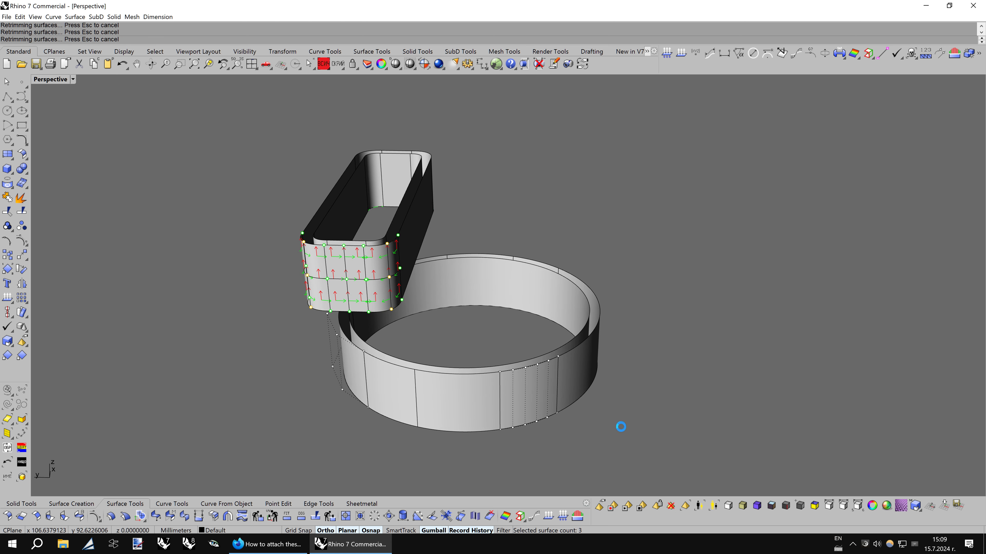
{"action": "right_click_drag", "start_coordinate": [621, 436], "coordinate": [554, 409]}
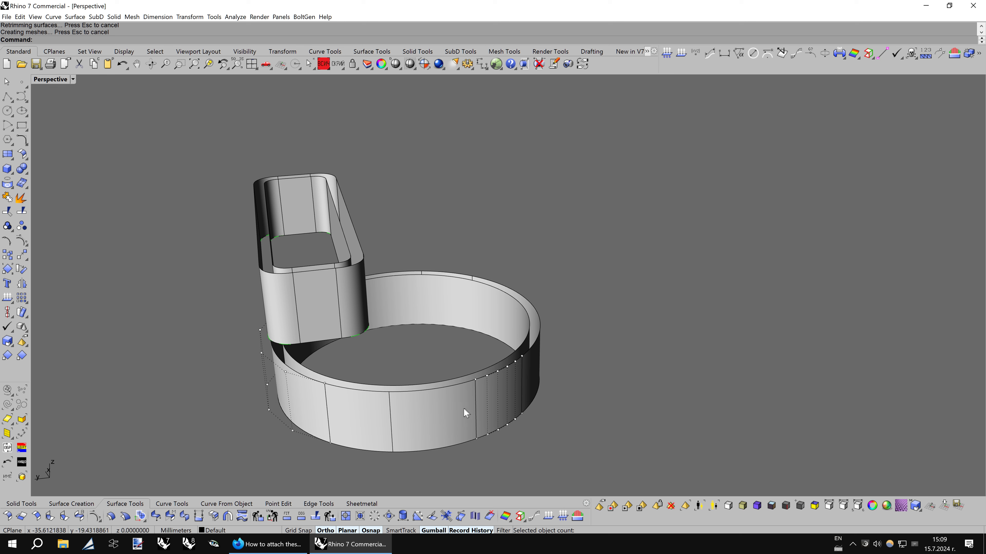
{"action": "right_click_drag", "start_coordinate": [466, 412], "coordinate": [528, 396]}
- Run EdgeContinuity on the two ring front seams, each reading 0.08° tangency deviation
{"action": "left_click", "coordinate": [956, 55]}
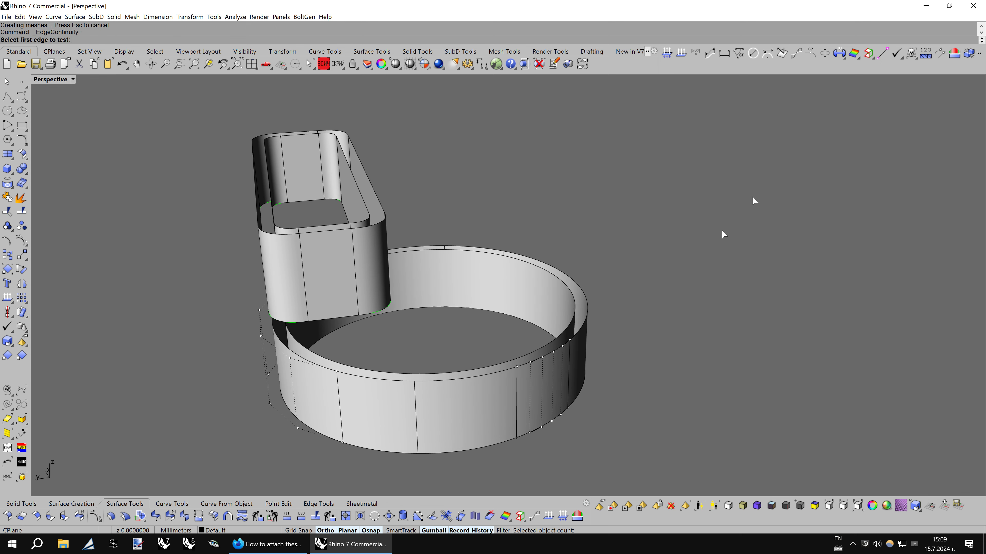
{"action": "left_click", "coordinate": [419, 408]}
{"action": "left_click", "coordinate": [470, 412]}
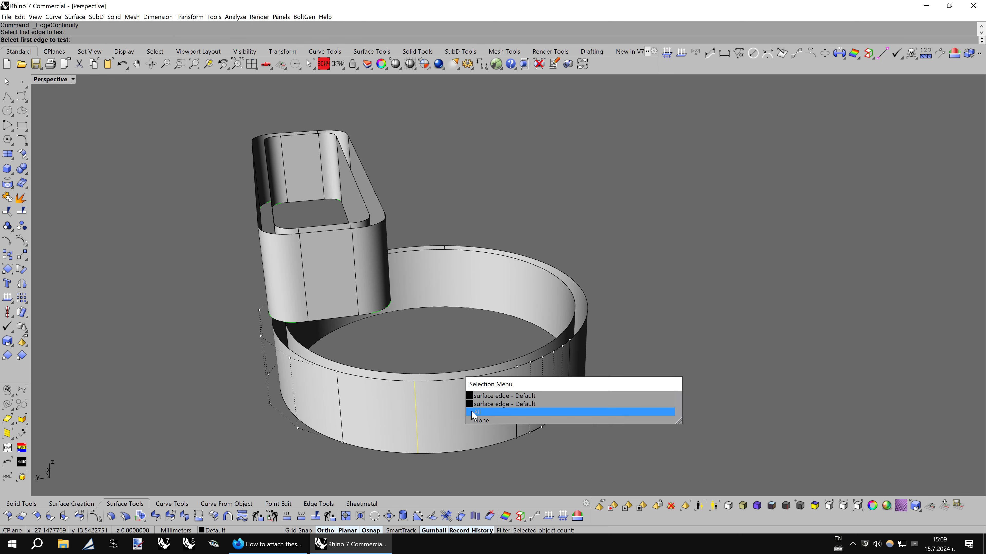
{"action": "left_click", "coordinate": [517, 397]}
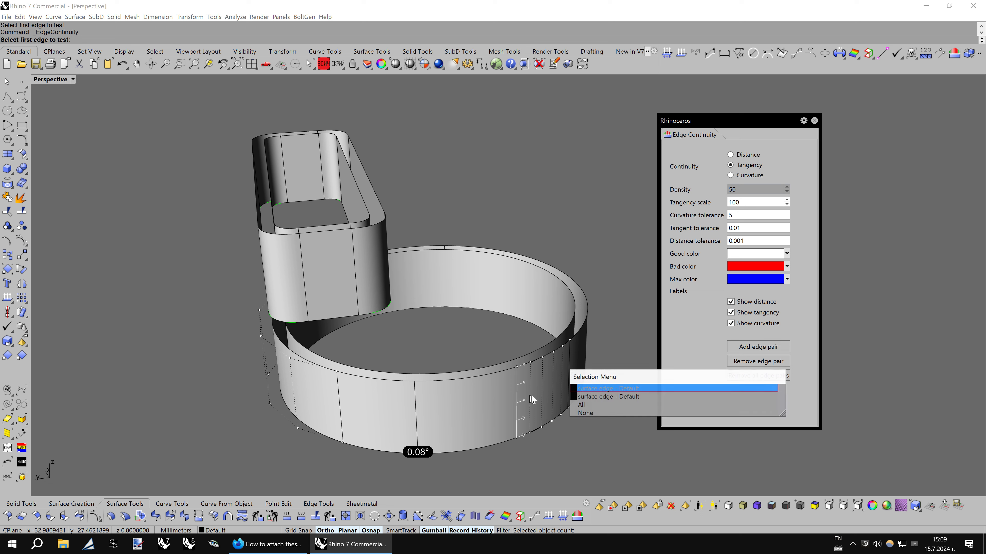
{"action": "left_click", "coordinate": [579, 404]}
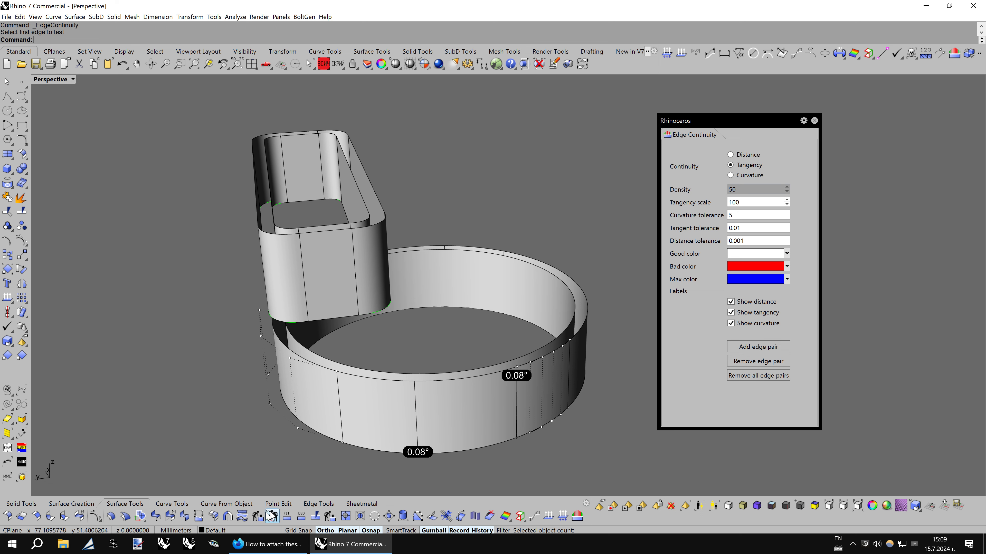
{"action": "left_click", "coordinate": [170, 516]}
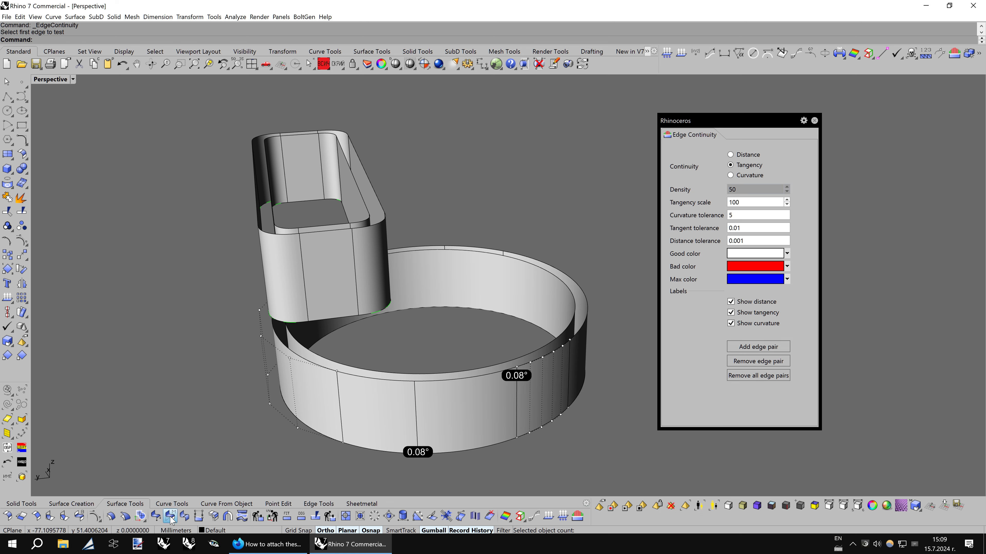
- Match both ring front seams with MatchSrf using tangency continuity
{"action": "left_click", "coordinate": [415, 411]}
{"action": "left_click", "coordinate": [473, 407]}
{"action": "left_click", "coordinate": [420, 403]}
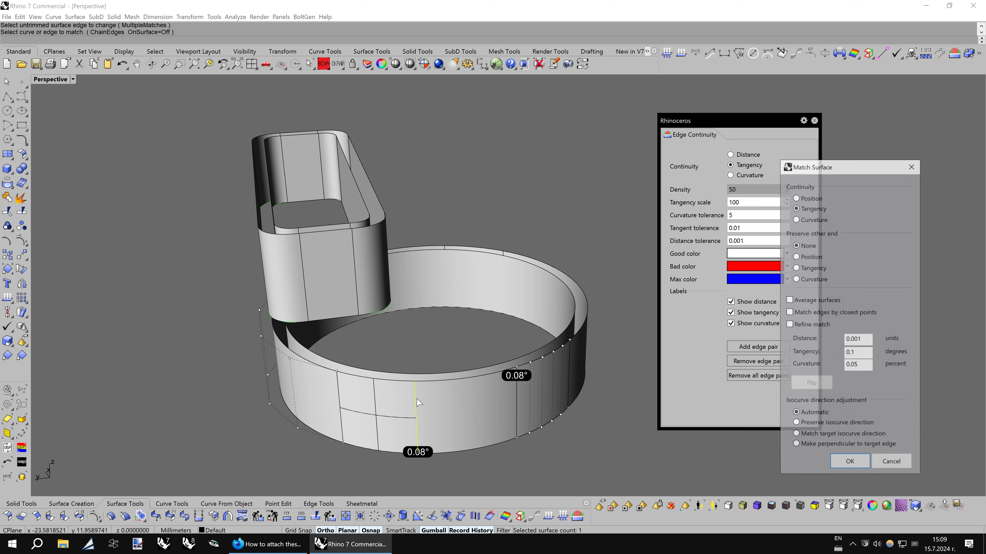
{"action": "left_click", "coordinate": [848, 462]}
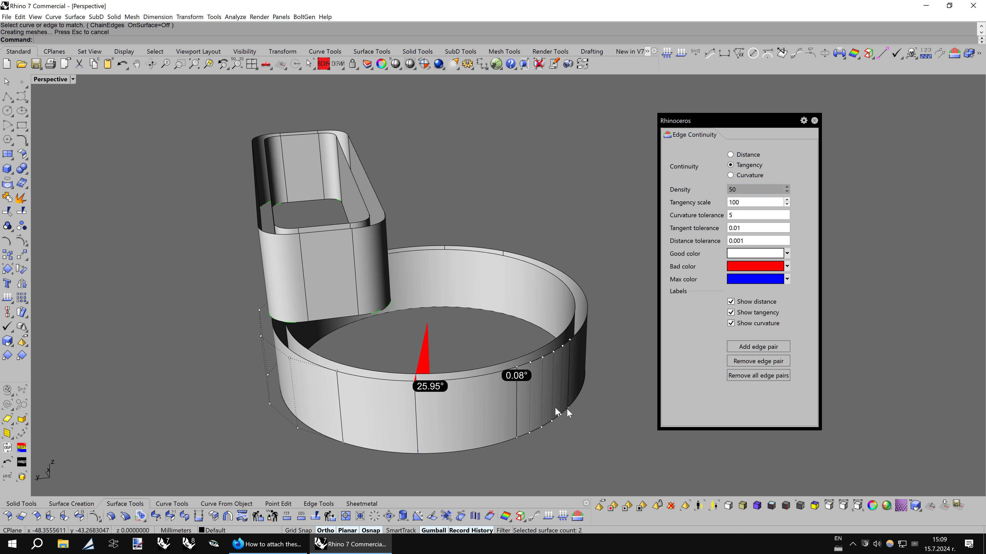
{"action": "right_click", "coordinate": [529, 402]}
{"action": "left_click", "coordinate": [518, 390]}
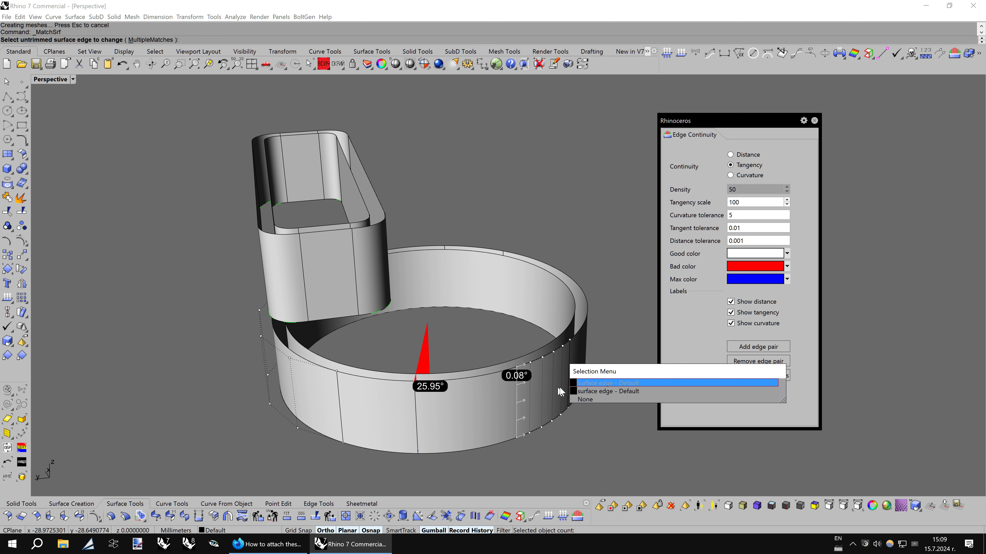
{"action": "left_click", "coordinate": [582, 384]}
{"action": "left_click", "coordinate": [515, 388]}
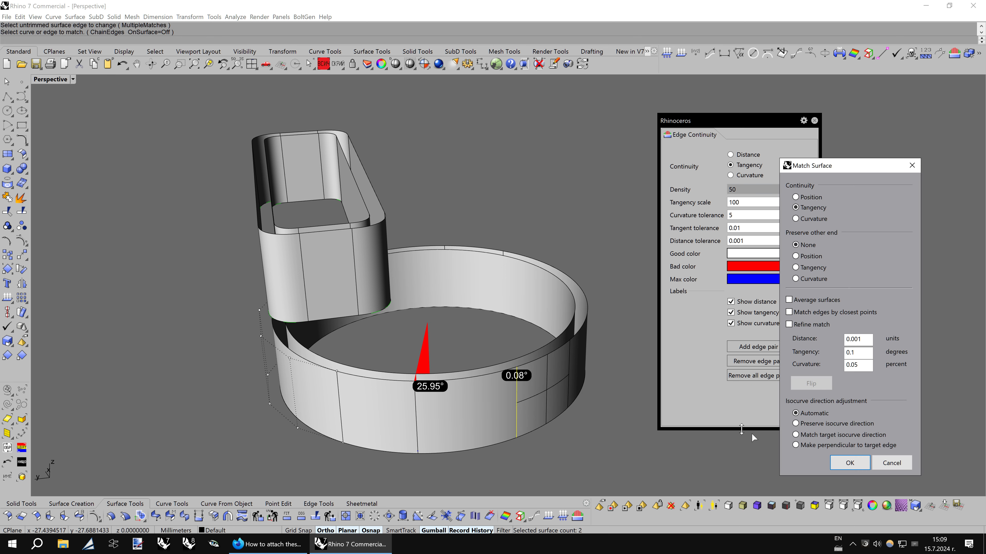
{"action": "left_click", "coordinate": [849, 463]}
{"action": "mouse_move", "coordinate": [558, 415]}
{"action": "right_mouse_down"}
{"action": "mouse_move", "coordinate": [551, 417]}
{"action": "mouse_move", "coordinate": [565, 432]}
{"action": "right_mouse_up"}
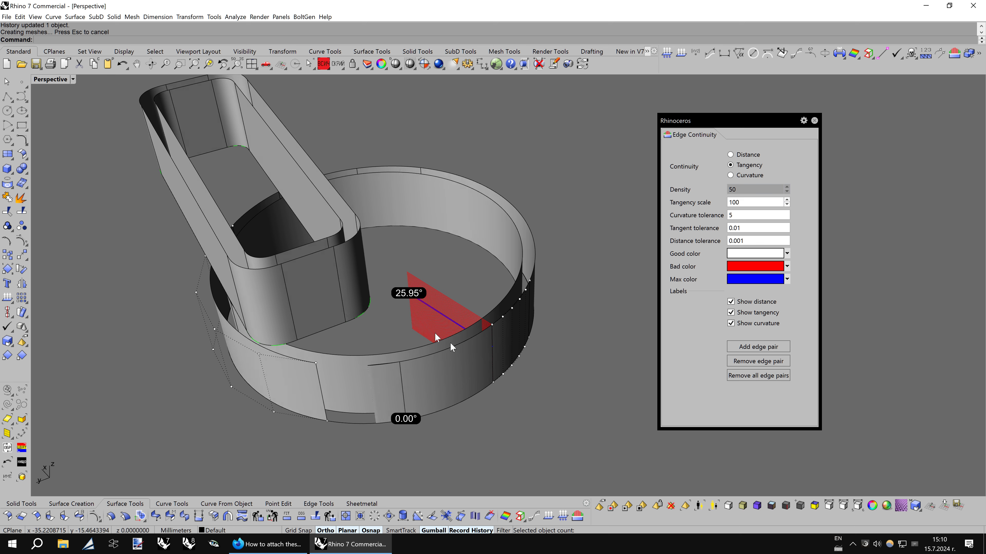
- Undo and redo the match to compare, undo it, then purge the surface history
{"action": "left_click", "coordinate": [121, 66]}
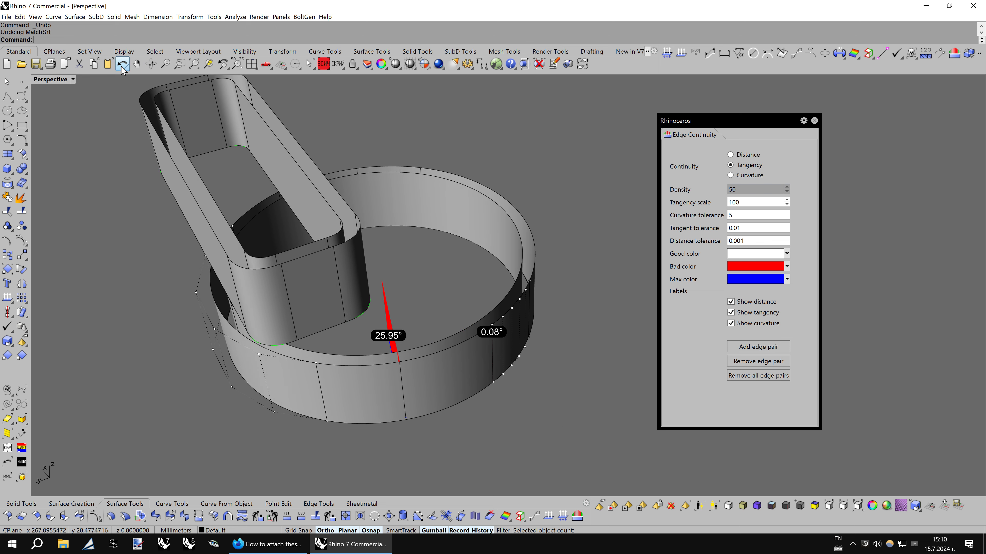
{"action": "right_click", "coordinate": [122, 66]}
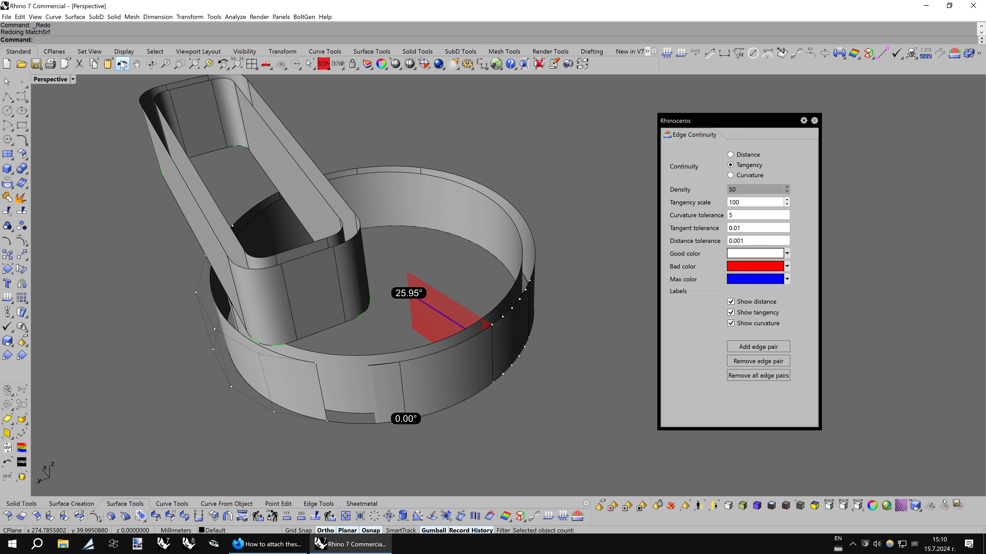
{"action": "scroll", "coordinate": [416, 382], "scroll_direction": "up", "scroll_amount": 4}
{"action": "mouse_move", "coordinate": [416, 382]}
{"action": "right_mouse_down"}
{"action": "mouse_move", "coordinate": [448, 353]}
{"action": "mouse_move", "coordinate": [446, 373]}
{"action": "right_mouse_up"}
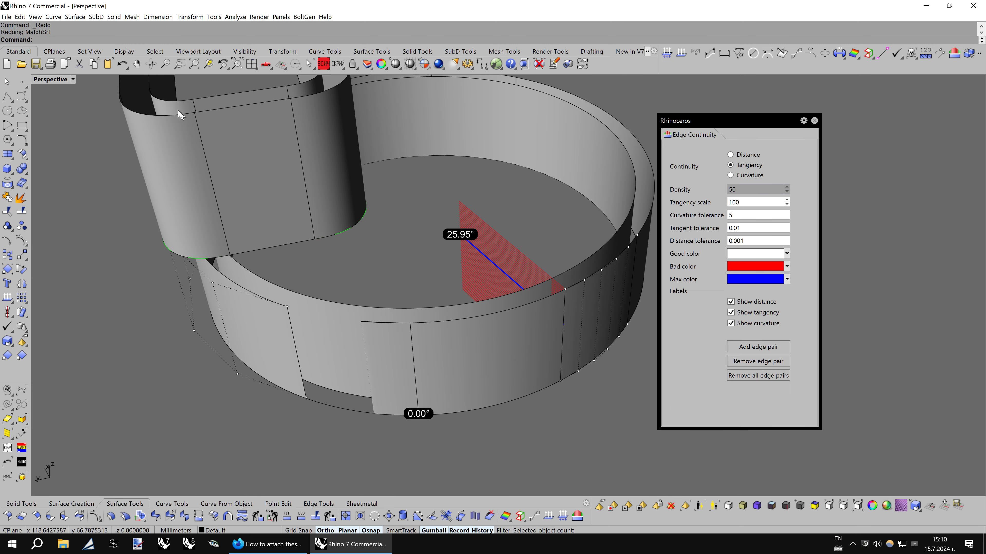
{"action": "left_click", "coordinate": [122, 64]}
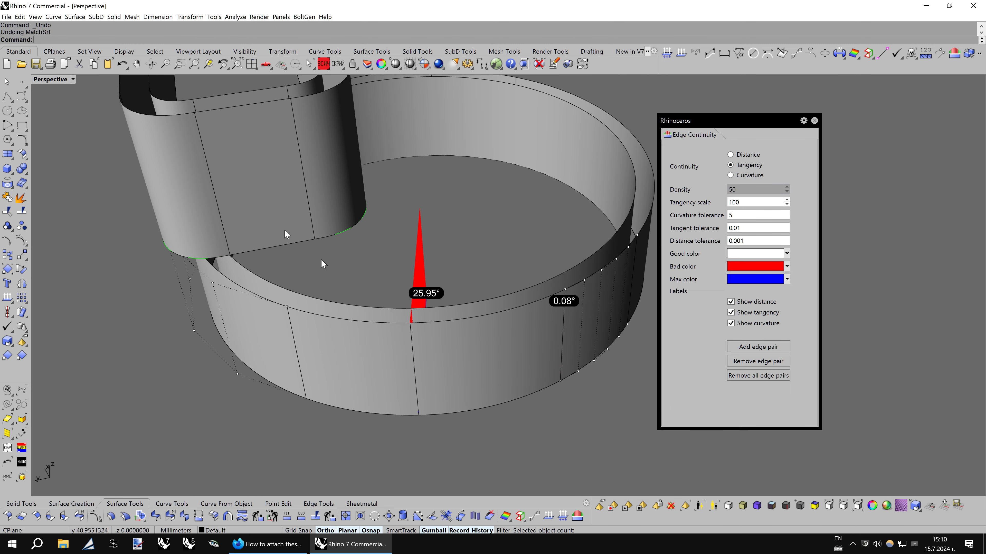
{"action": "left_click", "coordinate": [667, 510]}
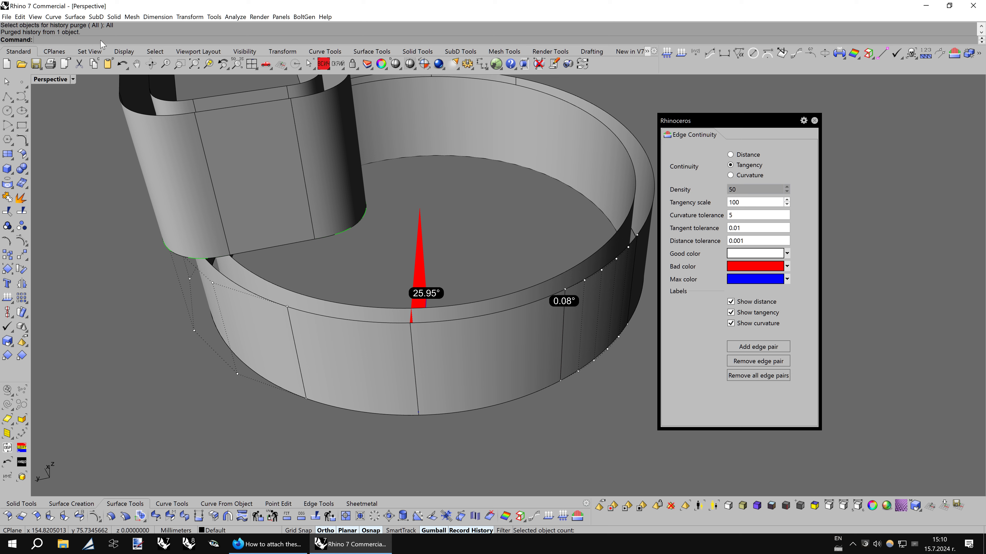
- Rematch the left and right ring seams for tangency, reading 25.95° at each
{"action": "left_click", "coordinate": [162, 515]}
{"action": "left_click", "coordinate": [412, 337]}
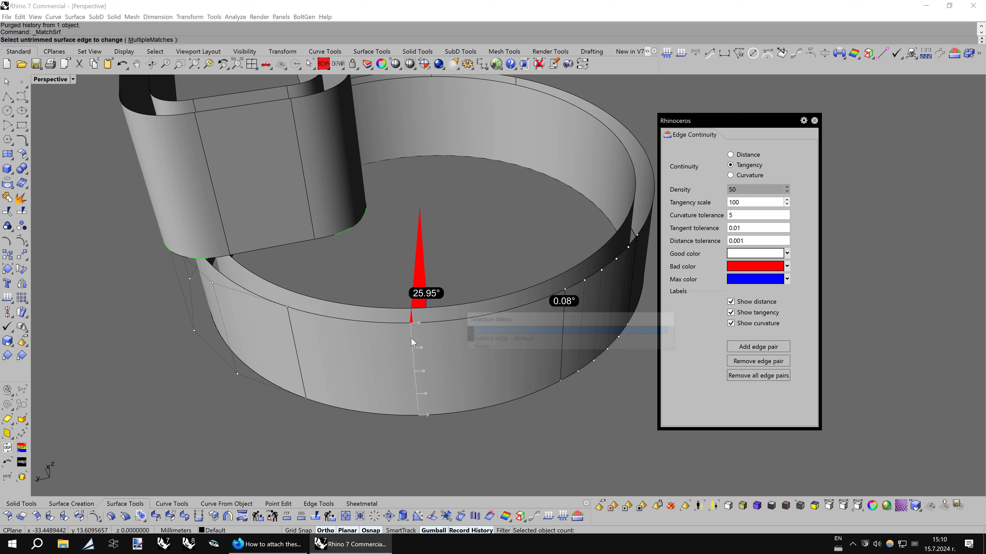
{"action": "left_click", "coordinate": [475, 340]}
{"action": "left_click", "coordinate": [413, 337]}
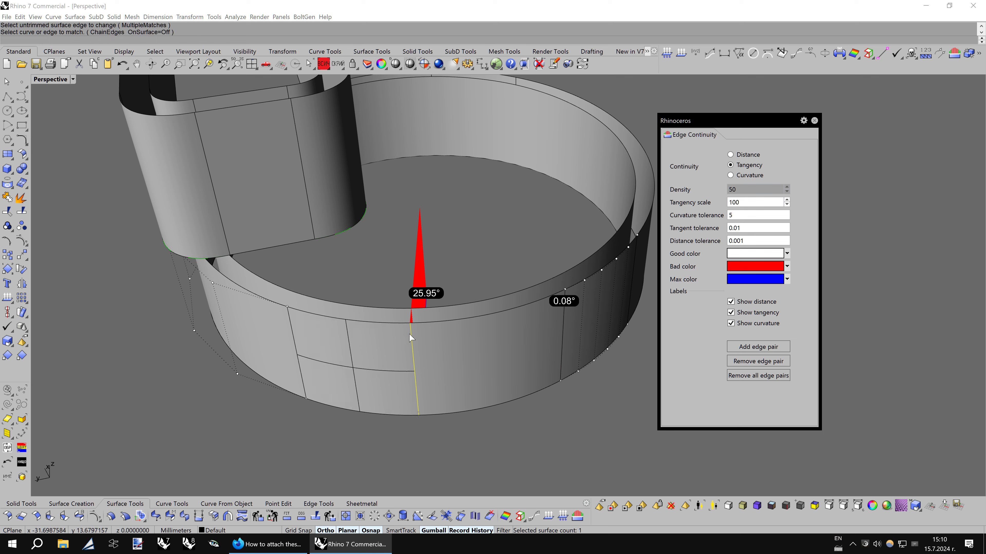
{"action": "left_click", "coordinate": [855, 468]}
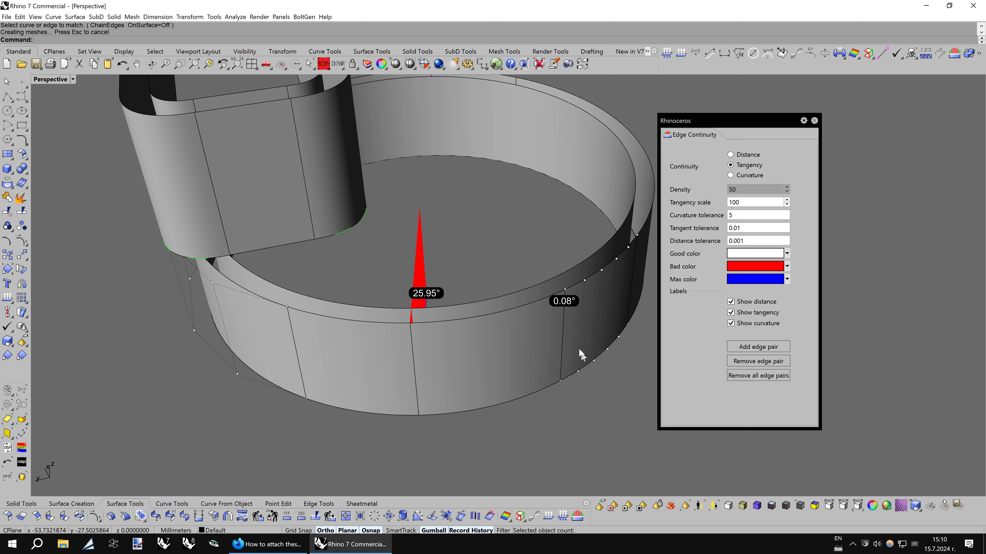
{"action": "right_click", "coordinate": [569, 333]}
{"action": "left_click", "coordinate": [563, 320]}
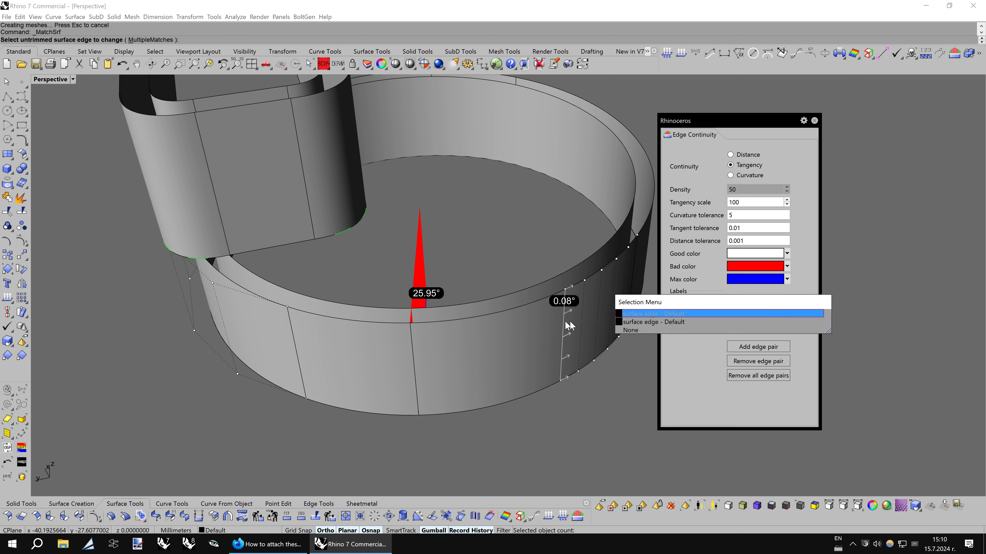
{"action": "left_click", "coordinate": [623, 314]}
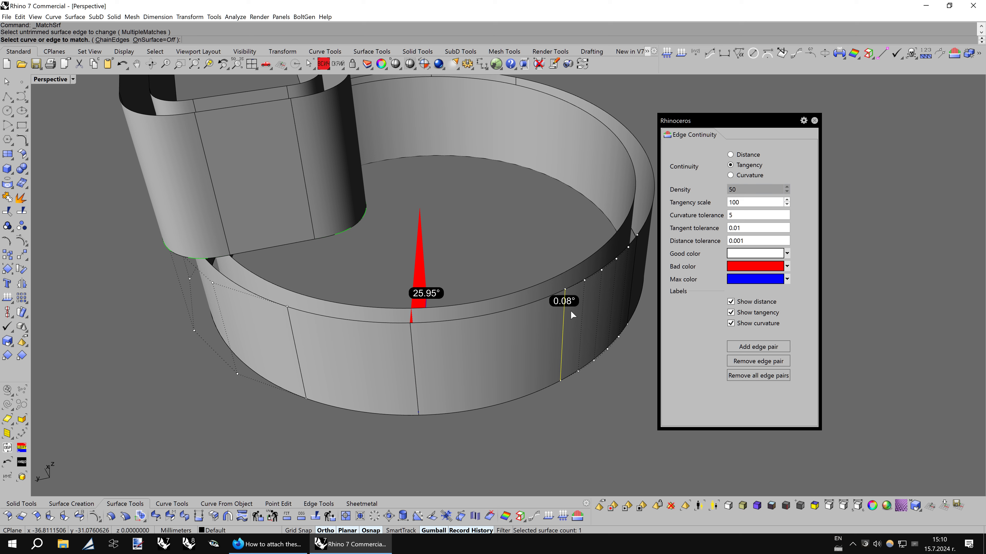
{"action": "left_click", "coordinate": [620, 325]}
{"action": "left_click", "coordinate": [850, 462]}
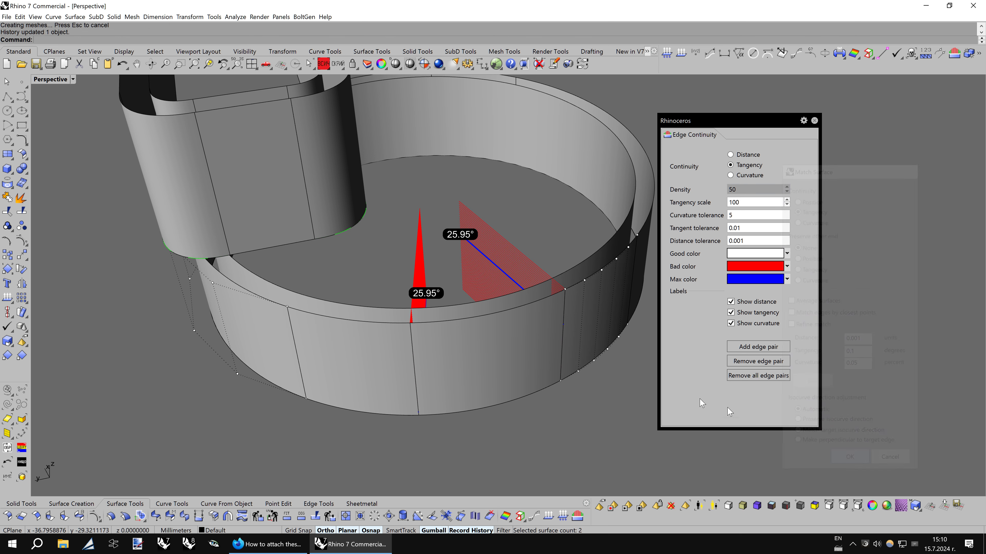
{"action": "right_click_drag", "start_coordinate": [605, 359], "coordinate": [534, 384], "text": "shift"}
- In wireframe, show the ring front surface's control points and close the continuity display
{"action": "key", "text": "ctrl+alt+w"}
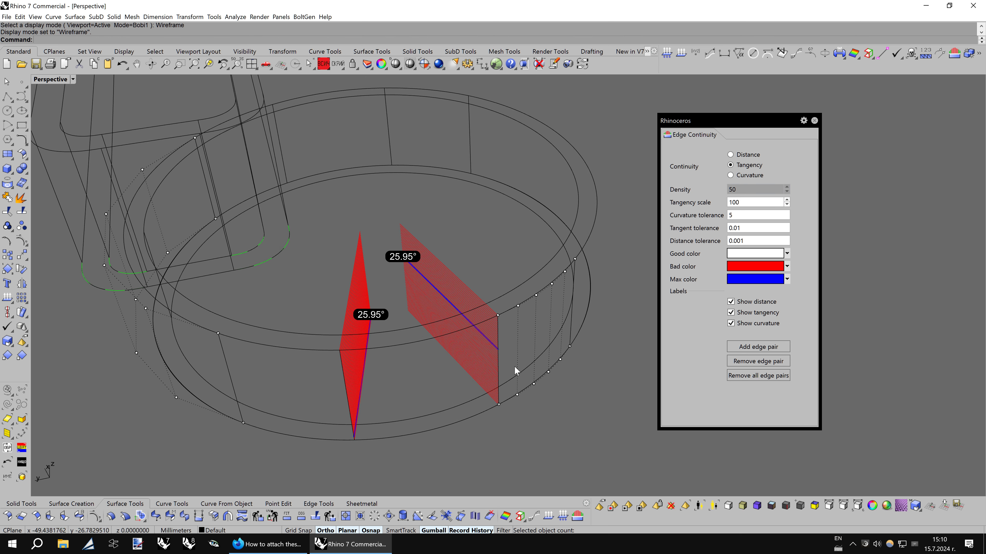
{"action": "left_click", "coordinate": [411, 339]}
{"action": "key", "text": "F10"}
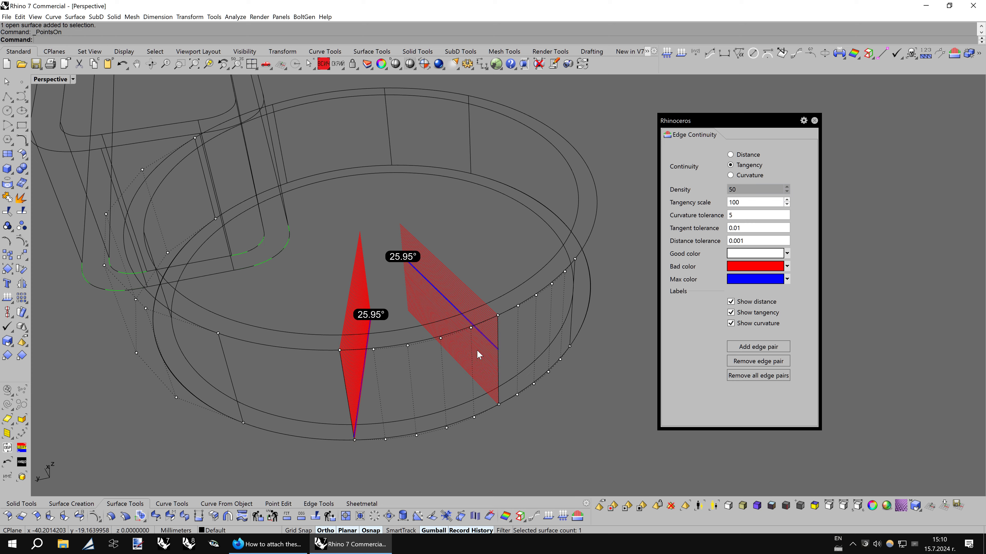
{"action": "mouse_move", "coordinate": [515, 383]}
{"action": "right_mouse_down"}
{"action": "mouse_move", "coordinate": [543, 381]}
{"action": "mouse_move", "coordinate": [482, 380]}
{"action": "mouse_move", "coordinate": [528, 378]}
{"action": "right_mouse_up"}
{"action": "left_click", "coordinate": [305, 361]}
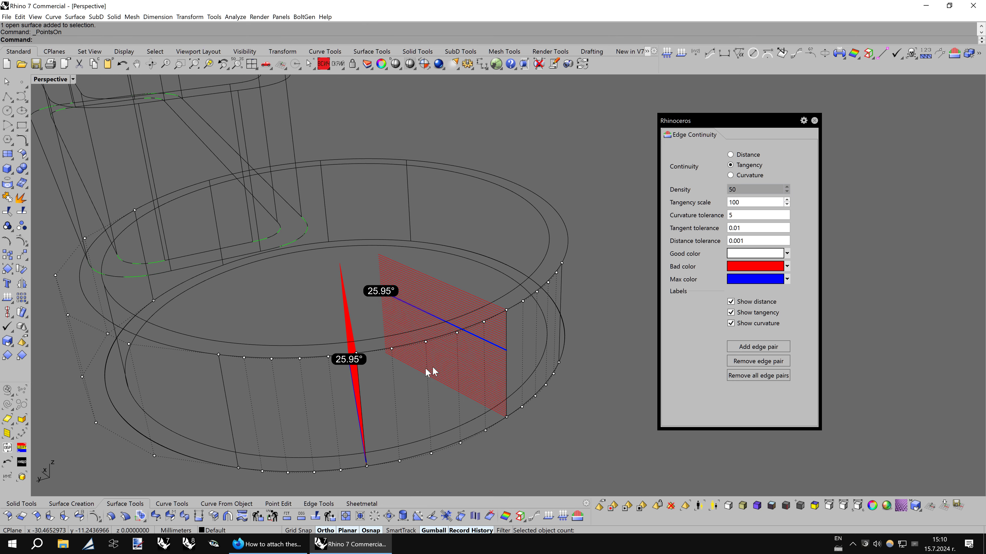
{"action": "right_click_drag", "start_coordinate": [432, 367], "coordinate": [467, 372]}
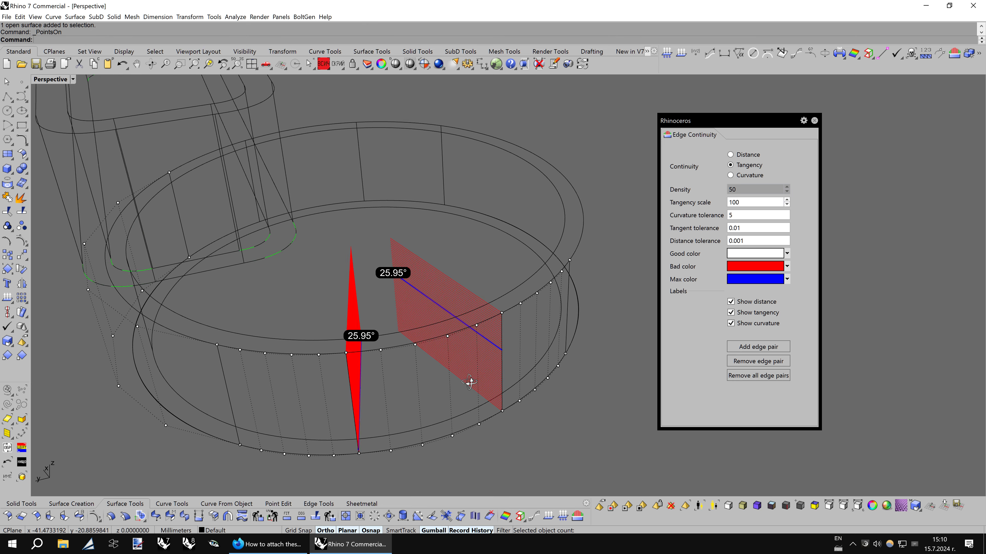
{"action": "left_click", "coordinate": [814, 121]}
{"action": "left_click", "coordinate": [954, 53]}
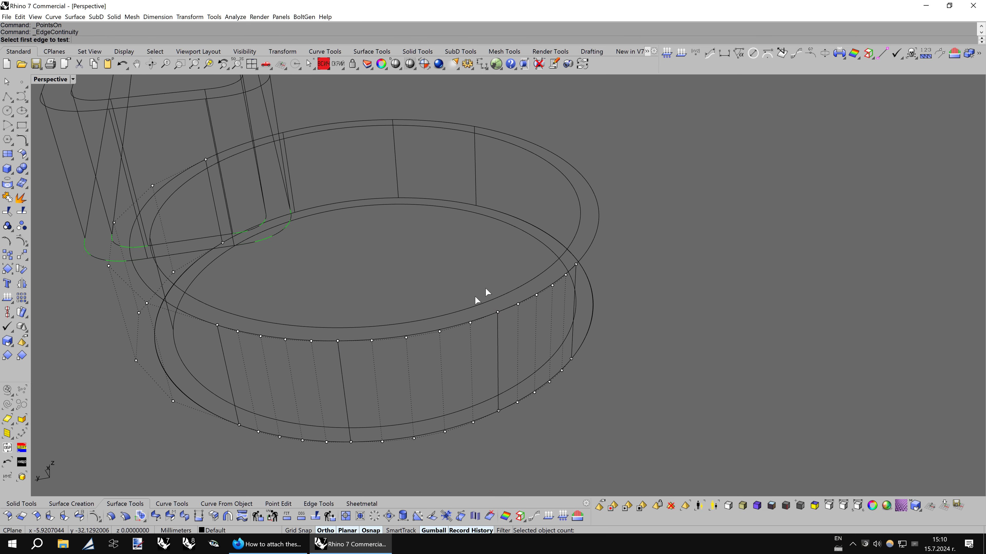
- Test the first two ring seam edge pairs, toggling between Distance and Tangency readings
{"action": "left_click", "coordinate": [354, 360]}
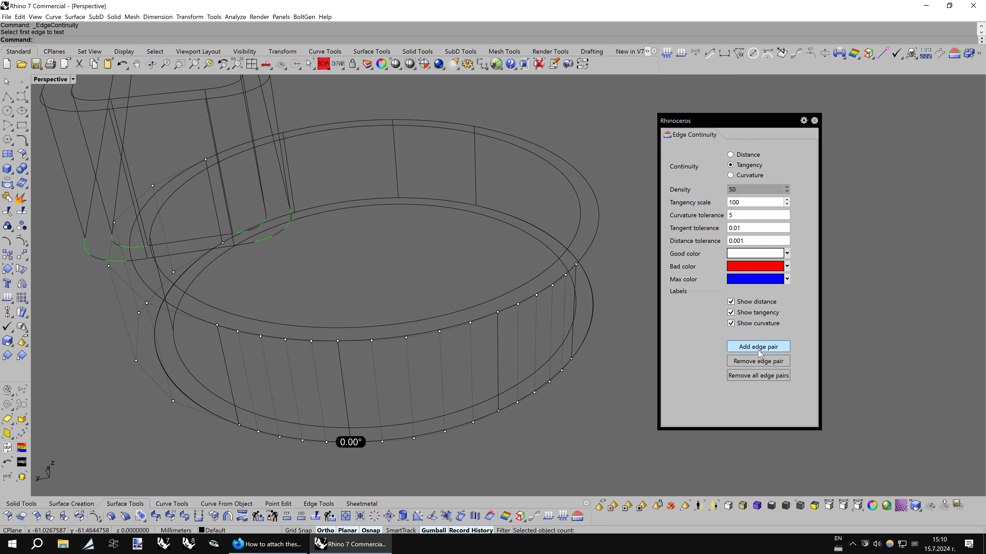
{"action": "left_click", "coordinate": [758, 346]}
{"action": "left_click", "coordinate": [506, 336]}
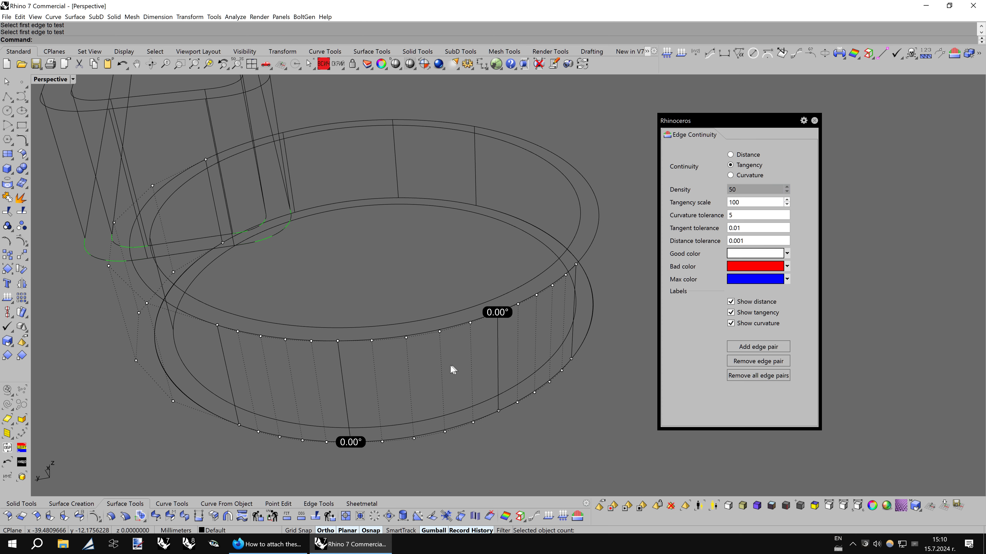
{"action": "left_click", "coordinate": [748, 155]}
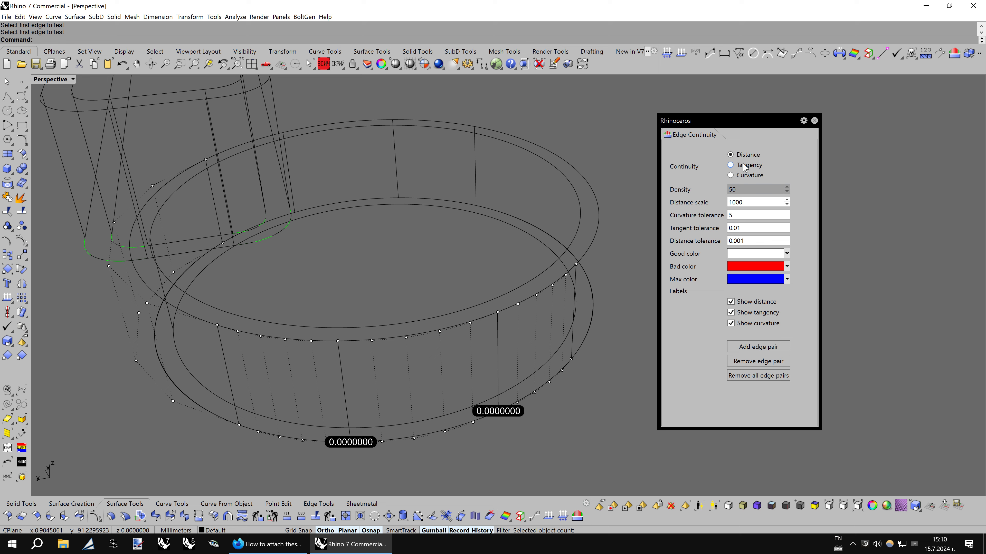
{"action": "left_click", "coordinate": [744, 166]}
{"action": "right_click_drag", "start_coordinate": [577, 332], "coordinate": [441, 364]}
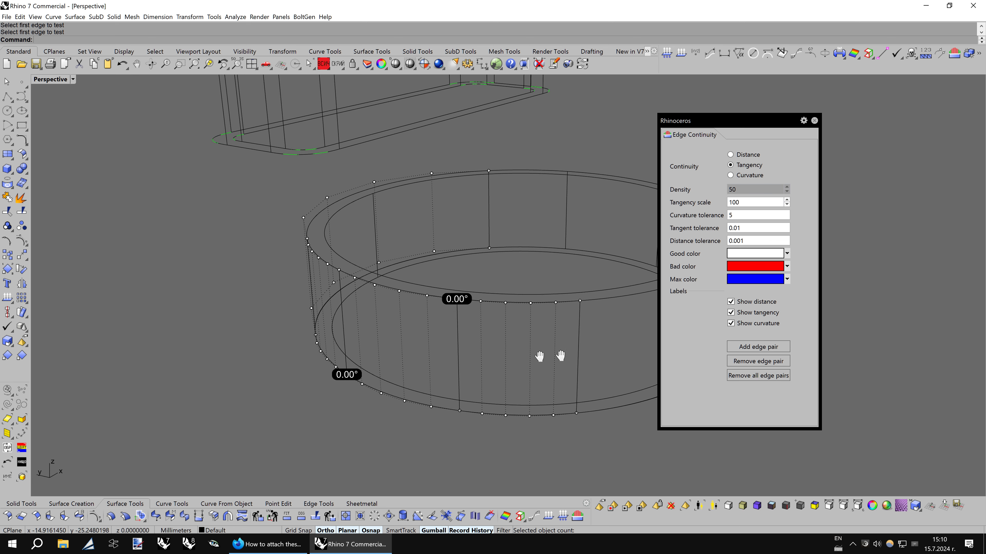
- Add the remaining ring seams, confirm 0.00° tangency everywhere, and close the continuity panel
{"action": "left_click", "coordinate": [742, 345]}
{"action": "left_click", "coordinate": [448, 353]}
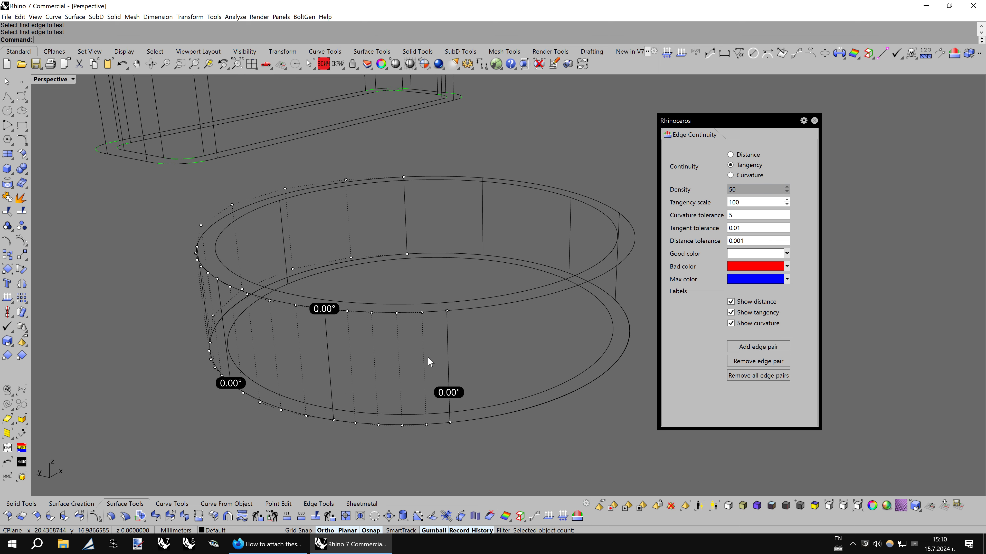
{"action": "right_click_drag", "start_coordinate": [474, 361], "coordinate": [477, 368]}
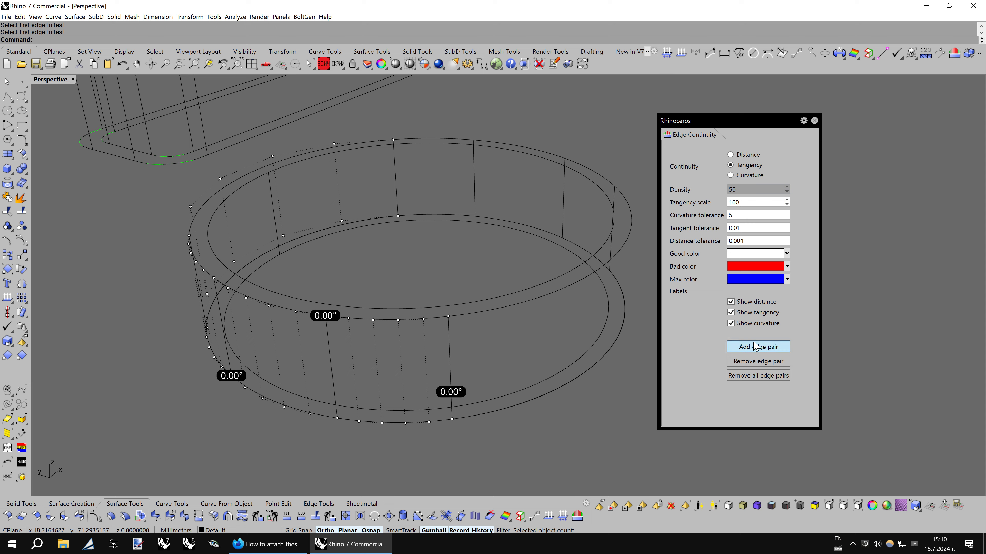
{"action": "right_click_drag", "start_coordinate": [578, 248], "coordinate": [478, 231]}
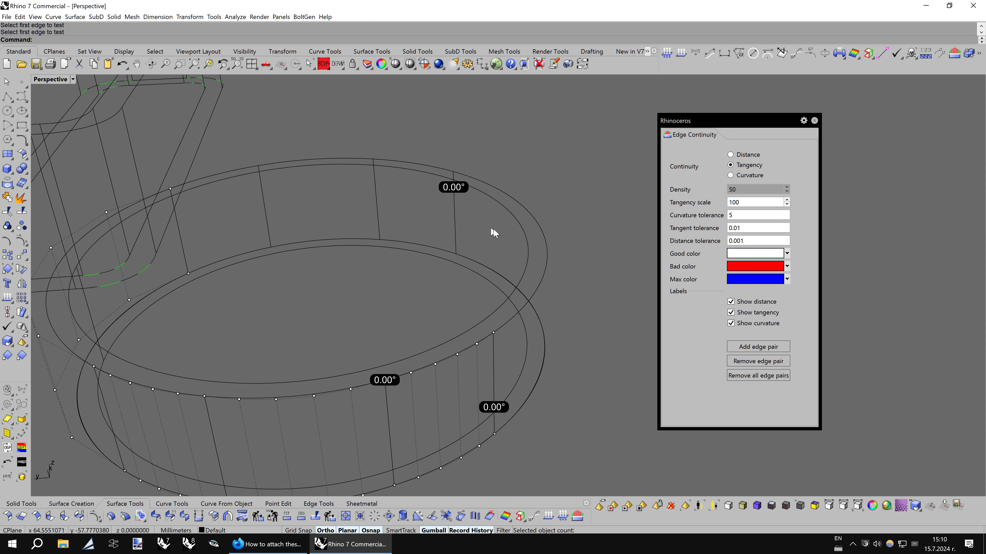
{"action": "scroll", "coordinate": [493, 227], "scroll_direction": "down", "scroll_amount": 5}
{"action": "right_click_drag", "start_coordinate": [451, 337], "coordinate": [466, 346]}
{"action": "scroll", "coordinate": [267, 398], "scroll_direction": "up", "scroll_amount": 2}
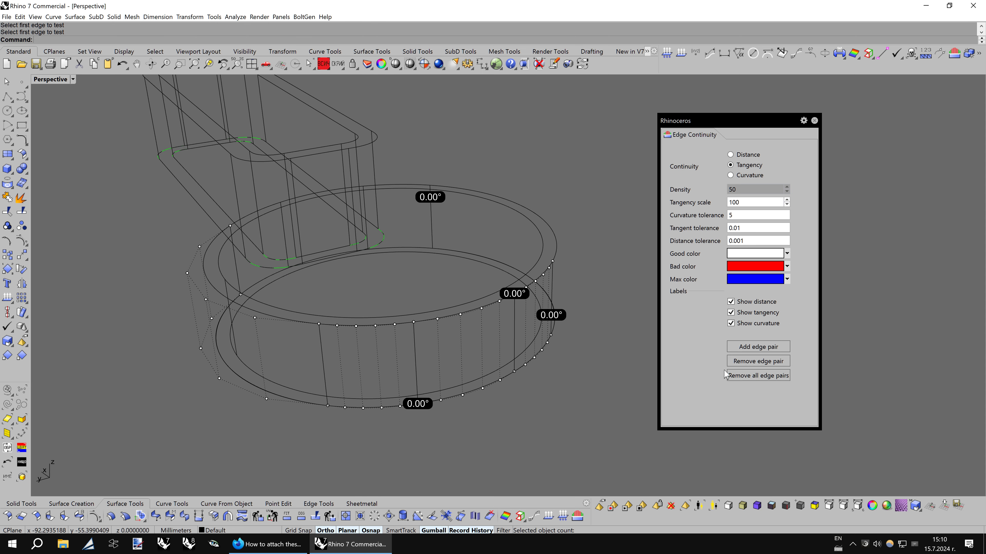
{"action": "left_click", "coordinate": [758, 346]}
{"action": "left_click", "coordinate": [324, 356]}
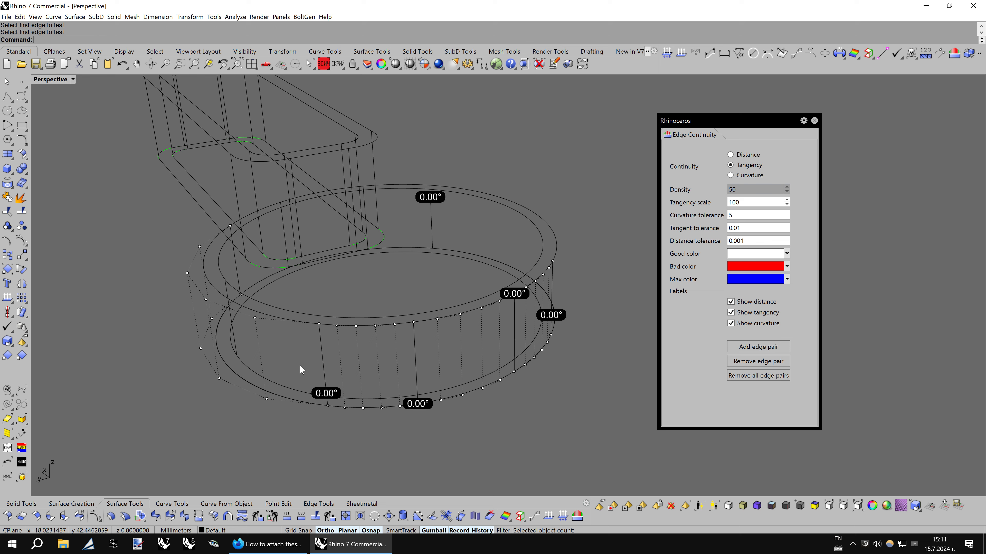
{"action": "right_click_drag", "start_coordinate": [317, 366], "coordinate": [424, 387]}
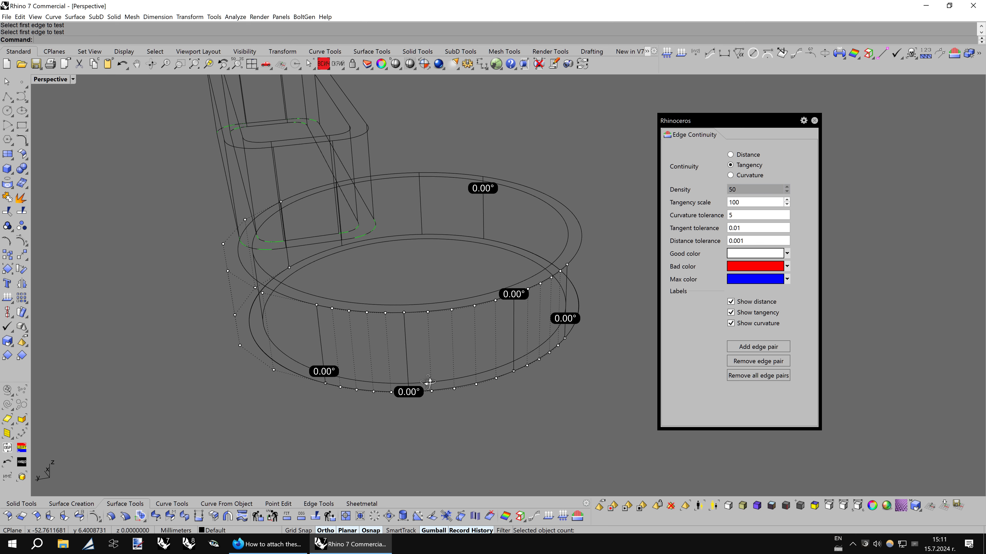
{"action": "left_click", "coordinate": [814, 121]}
- Purge history from all objects and delete the inner ring panel behind the tank
{"action": "left_click", "coordinate": [671, 506]}
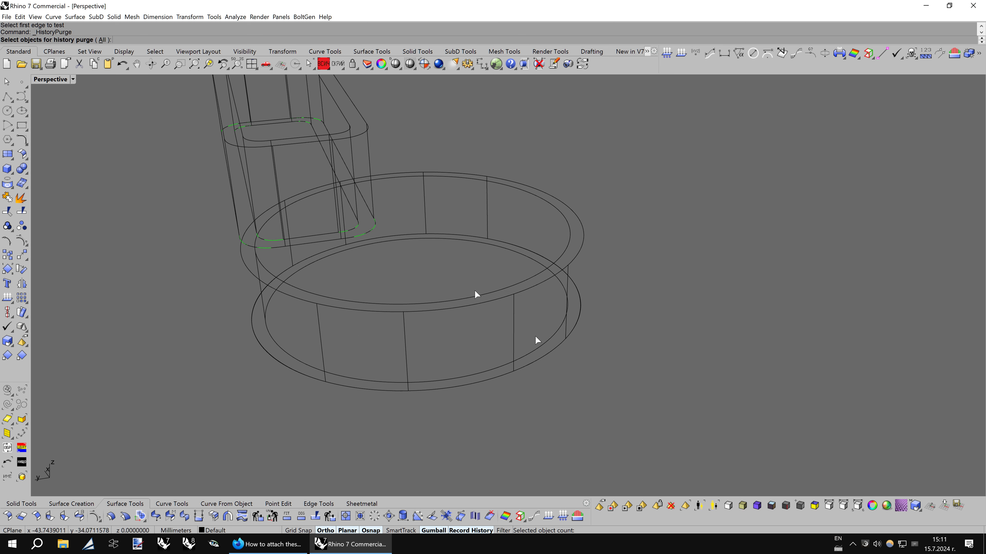
{"action": "left_click", "coordinate": [104, 40]}
{"action": "mouse_move", "coordinate": [536, 238]}
{"action": "right_mouse_down"}
{"action": "mouse_move", "coordinate": [424, 295]}
{"action": "mouse_move", "coordinate": [484, 219]}
{"action": "right_mouse_up"}
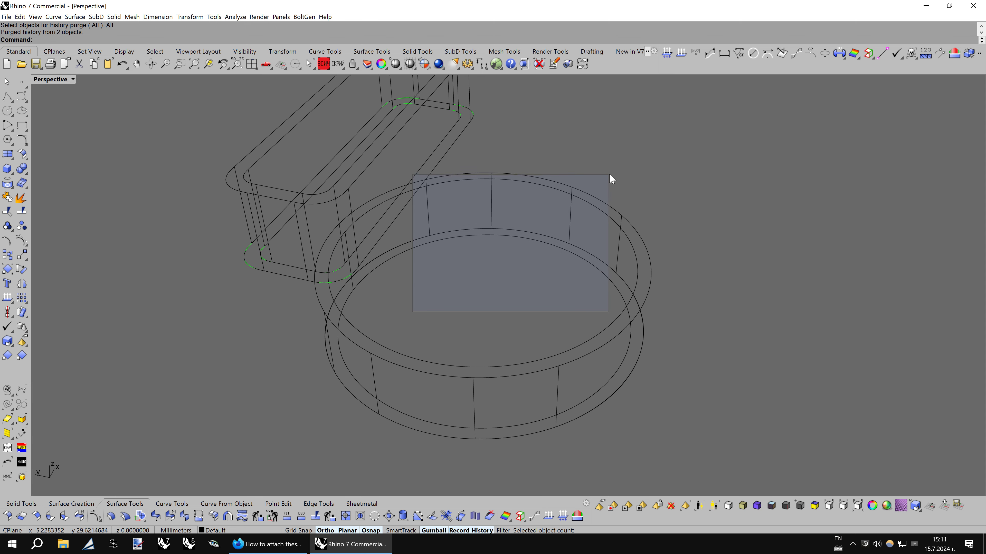
{"action": "left_click_drag", "start_coordinate": [612, 172], "coordinate": [611, 174]}
{"action": "key", "text": "Delete"}
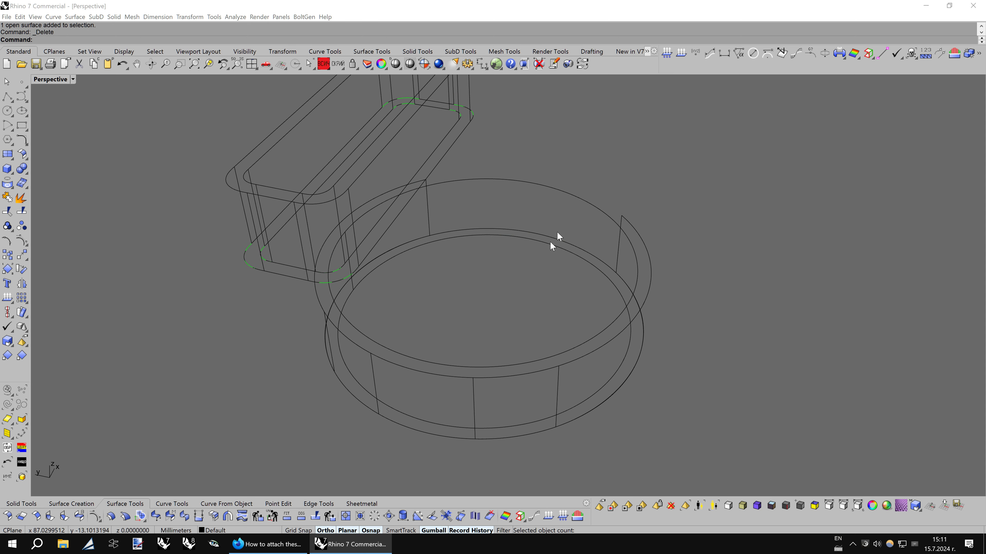
{"action": "key", "text": "Return"}
- Select the front ring panels, cancel the selection, and switch the viewport to shaded display
{"action": "left_click", "coordinate": [371, 385]}
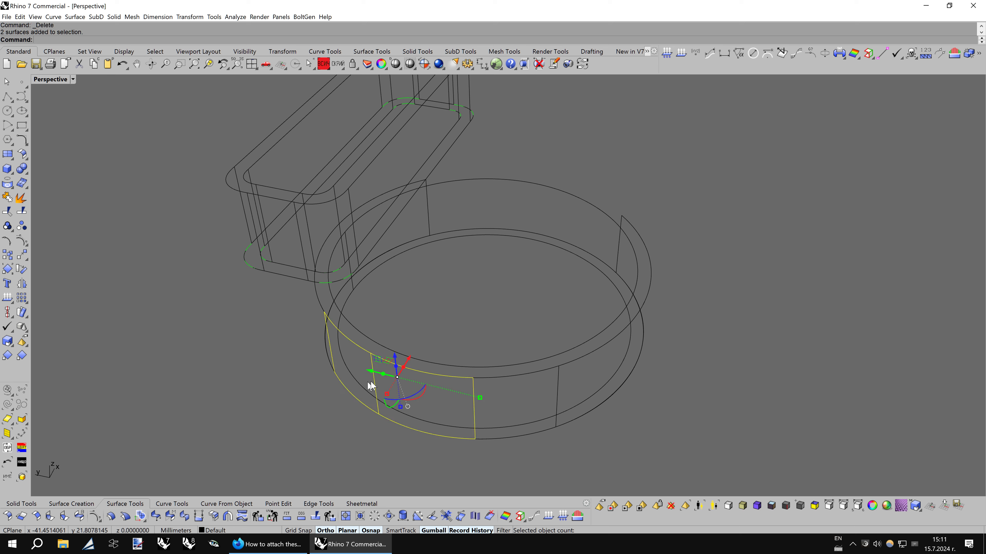
{"action": "left_click", "coordinate": [474, 390], "text": "shift"}
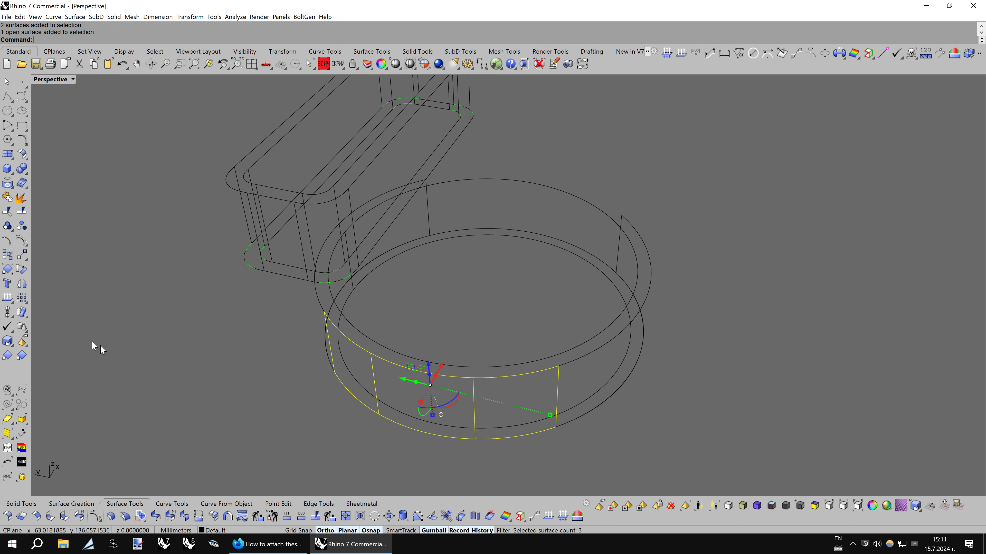
{"action": "left_click", "coordinate": [7, 283]}
{"action": "key", "text": "Escape"}
{"action": "key", "text": "ctrl+alt+s"}
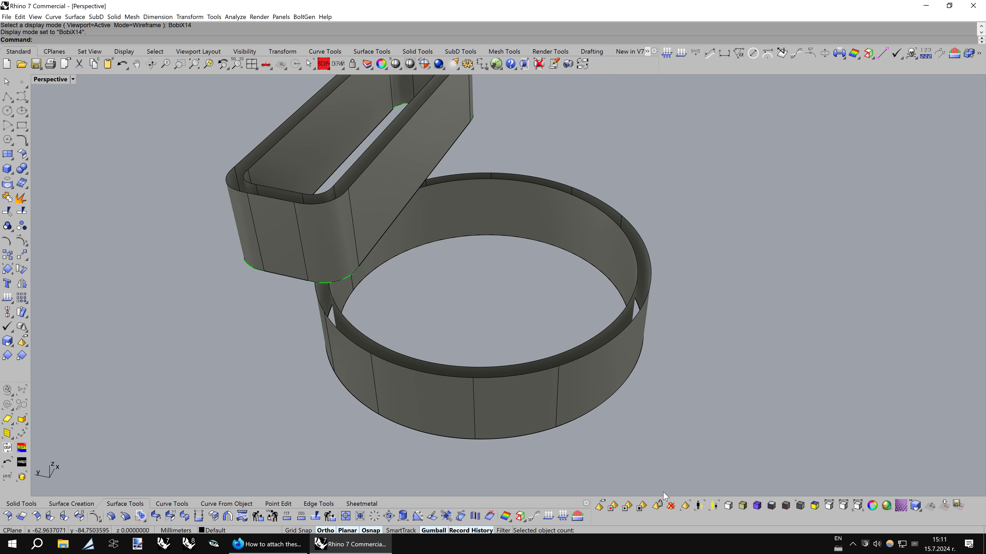
- Purge construction history from all objects and show the tank front panel's control points
{"action": "left_click", "coordinate": [671, 506]}
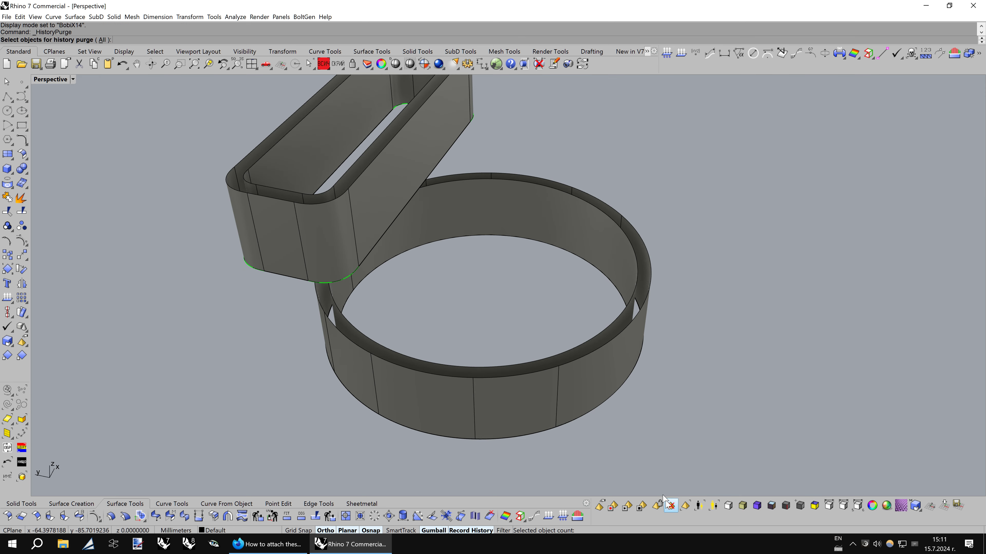
{"action": "left_click", "coordinate": [101, 41]}
{"action": "right_click_drag", "start_coordinate": [147, 227], "coordinate": [473, 293]}
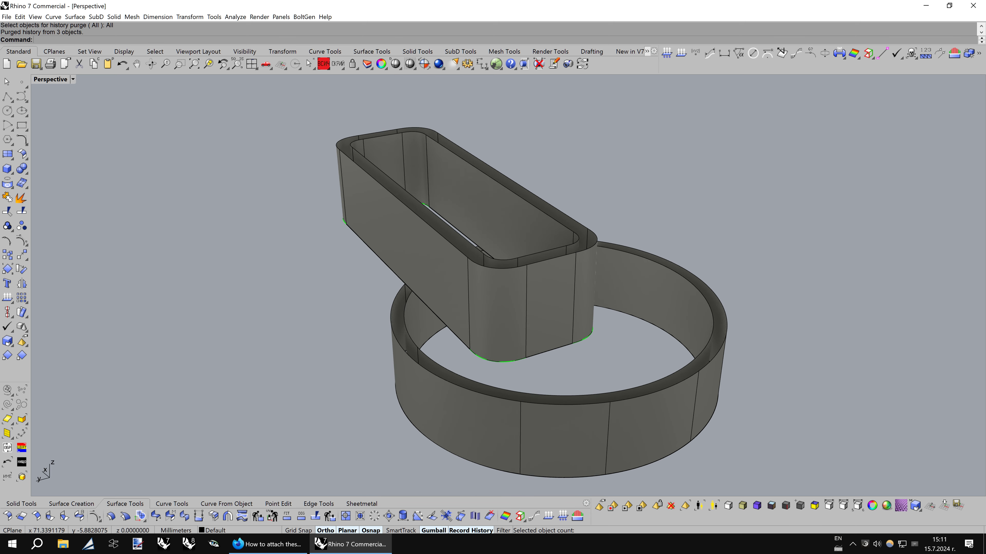
{"action": "left_click", "coordinate": [510, 283]}
{"action": "key", "text": "F10"}
{"action": "scroll", "coordinate": [510, 283], "scroll_direction": "up", "scroll_amount": 4}
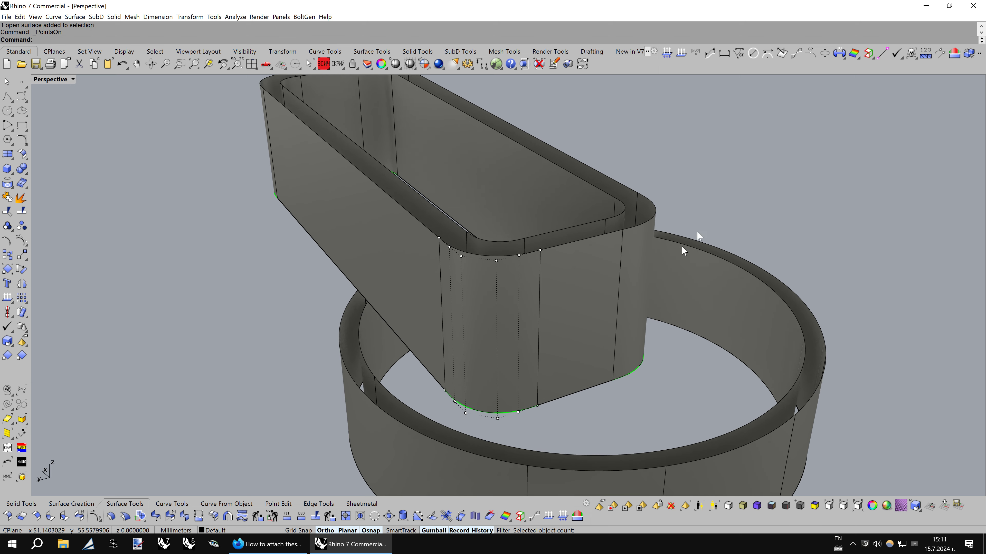
- Check Tangency edge continuity on the front panel's seam edges, reading 0.83°
{"action": "left_click", "coordinate": [946, 56]}
{"action": "left_click", "coordinate": [541, 267]}
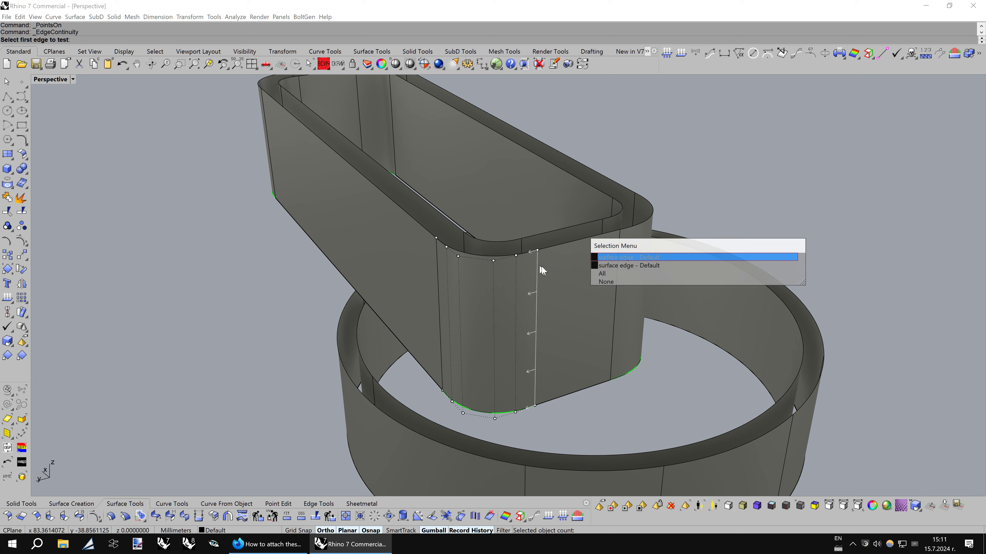
{"action": "left_click", "coordinate": [614, 275]}
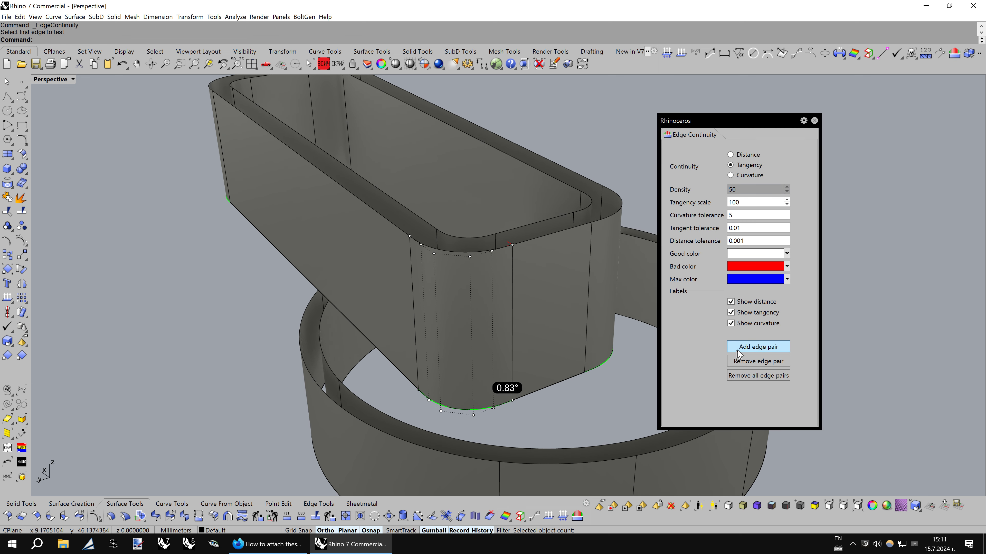
{"action": "left_click", "coordinate": [745, 349]}
{"action": "left_click", "coordinate": [410, 269]}
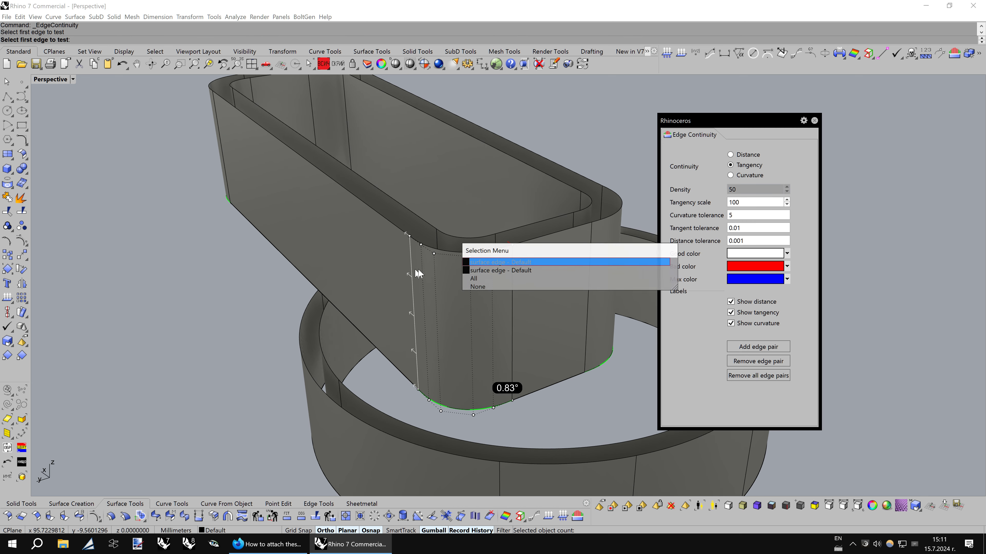
{"action": "left_click", "coordinate": [475, 275]}
- Show the tank's front corner panel control points and zoom in to inspect them
{"action": "right_click_drag", "start_coordinate": [533, 316], "coordinate": [554, 288]}
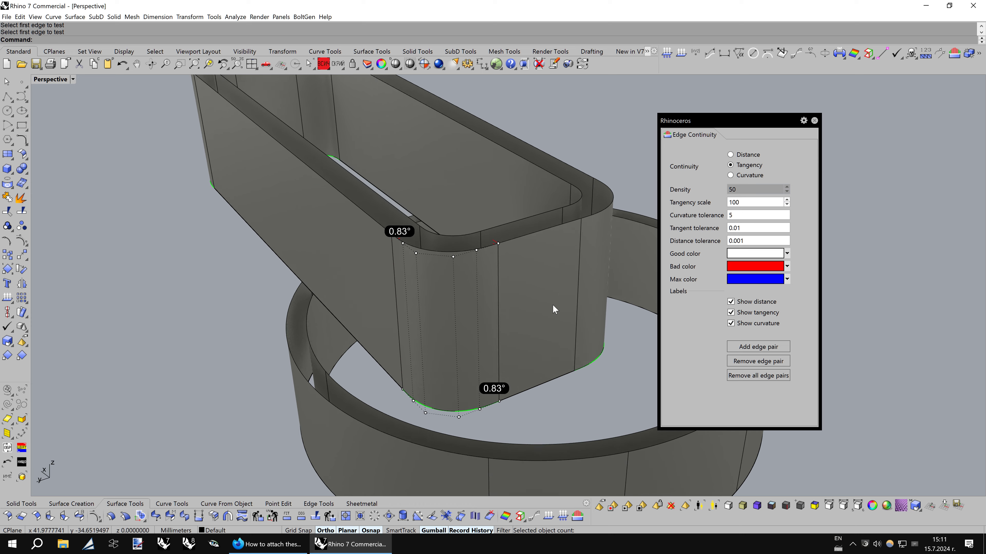
{"action": "left_click", "coordinate": [553, 287]}
{"action": "key", "text": "F10"}
{"action": "scroll", "coordinate": [556, 292], "scroll_direction": "up", "scroll_amount": 2}
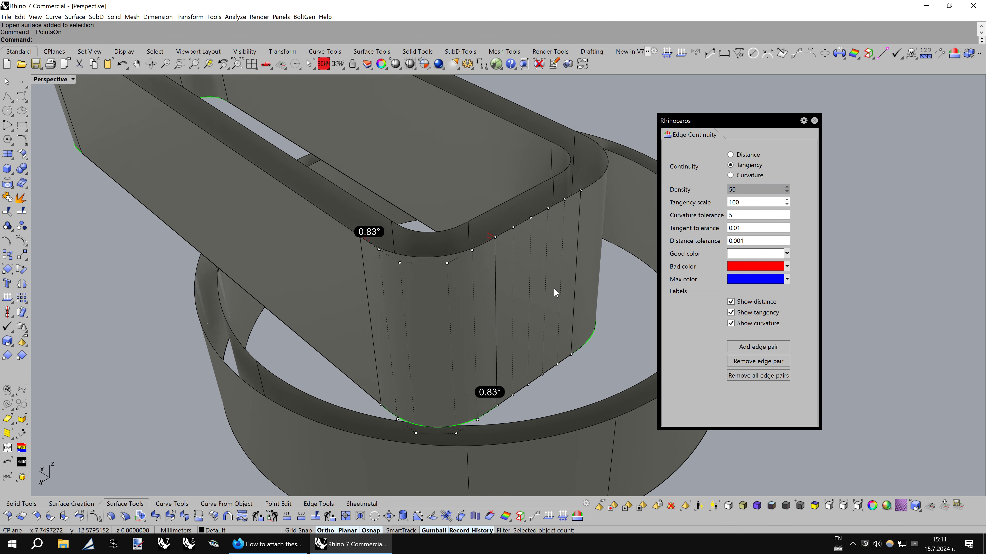
{"action": "scroll", "coordinate": [556, 291], "scroll_direction": "up", "scroll_amount": 3}
{"action": "scroll", "coordinate": [555, 292], "scroll_direction": "up", "scroll_amount": 3}
{"action": "scroll", "coordinate": [555, 292], "scroll_direction": "up", "scroll_amount": 2}
{"action": "scroll", "coordinate": [555, 292], "scroll_direction": "down", "scroll_amount": 2}
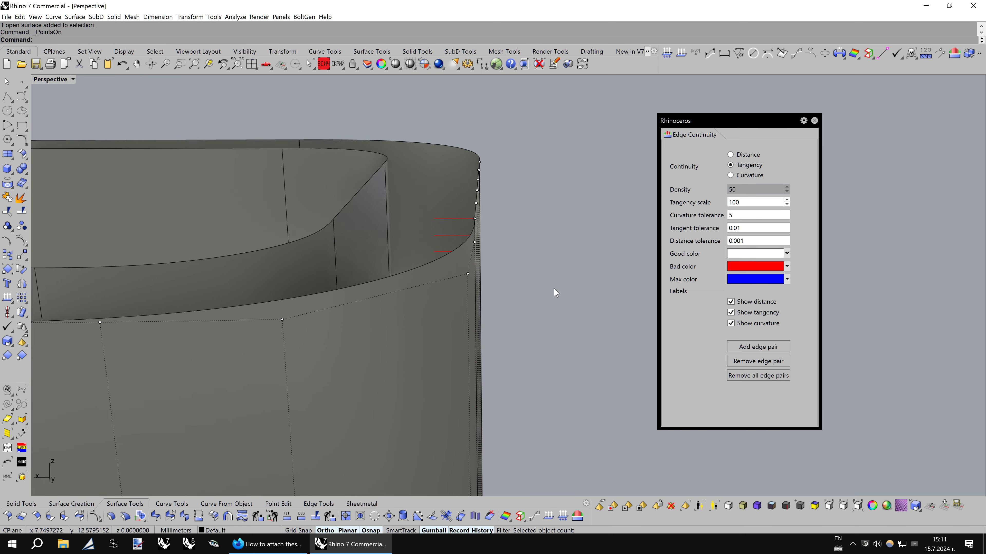
{"action": "scroll", "coordinate": [557, 291], "scroll_direction": "down", "scroll_amount": 2}
{"action": "scroll", "coordinate": [560, 289], "scroll_direction": "down", "scroll_amount": 3}
{"action": "scroll", "coordinate": [560, 289], "scroll_direction": "down", "scroll_amount": 3}
{"action": "scroll", "coordinate": [560, 284], "scroll_direction": "up", "scroll_amount": 2}
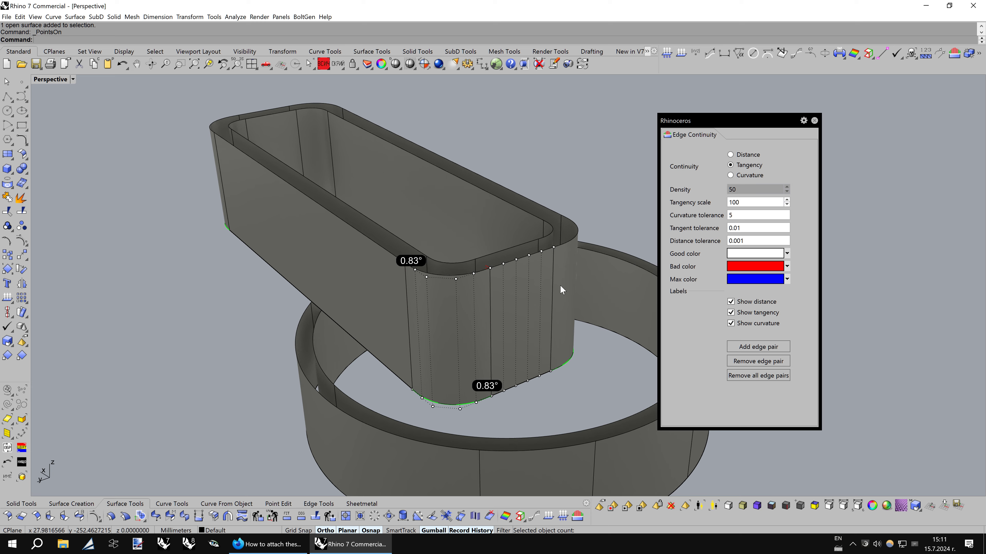
{"action": "scroll", "coordinate": [560, 285], "scroll_direction": "up", "scroll_amount": 2}
{"action": "scroll", "coordinate": [560, 284], "scroll_direction": "up", "scroll_amount": 2}
{"action": "scroll", "coordinate": [562, 285], "scroll_direction": "up", "scroll_amount": 2}
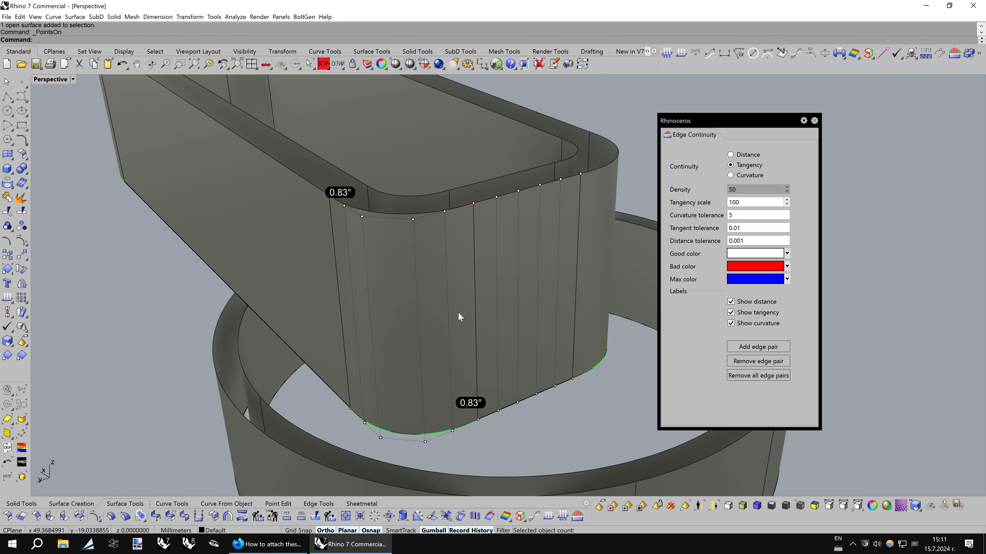
- Clear the tested edge pairs, delete the front corner panel, and raise the lower corner curve
{"action": "left_click", "coordinate": [435, 310]}
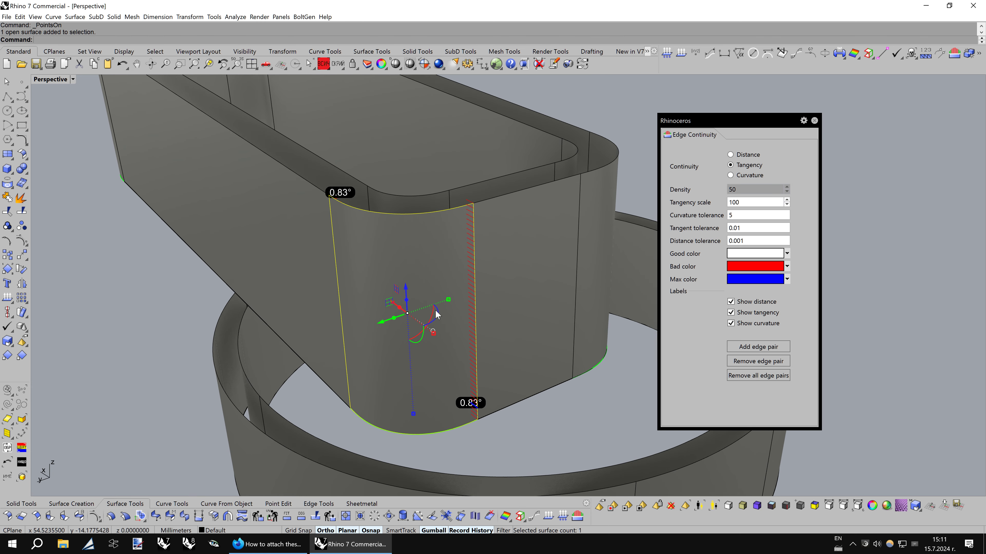
{"action": "left_click", "coordinate": [746, 379]}
{"action": "key", "text": "Delete"}
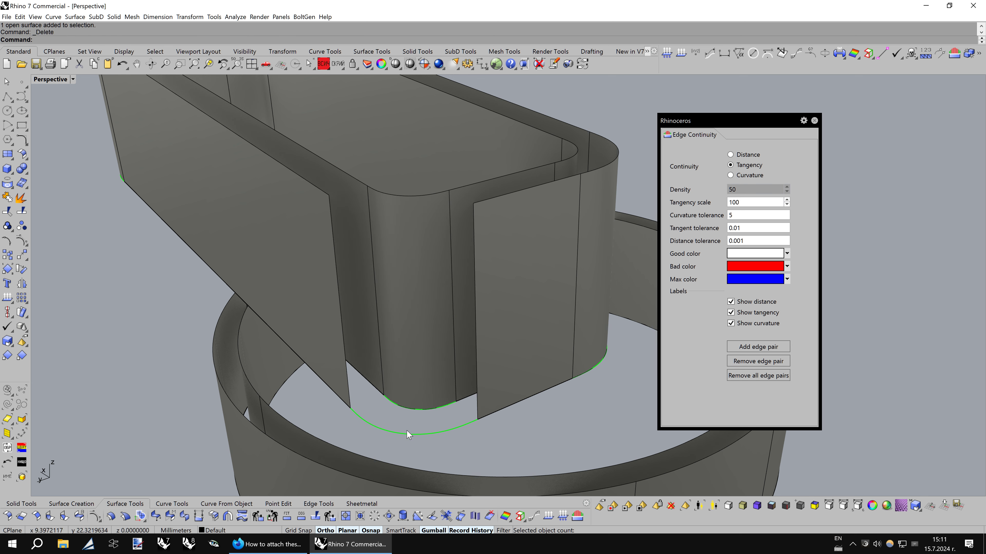
{"action": "left_click", "coordinate": [405, 435]}
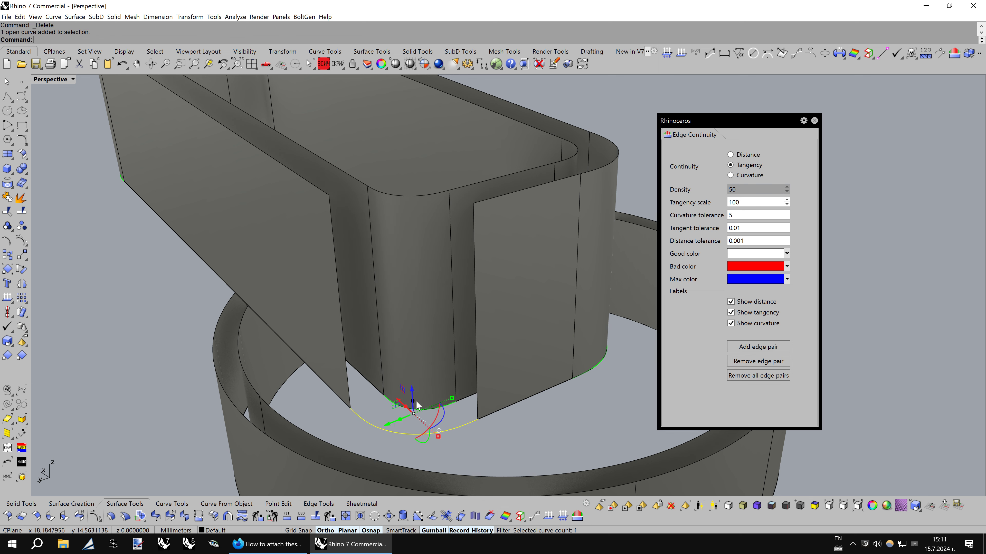
{"action": "mouse_move", "coordinate": [412, 392]}
{"action": "left_mouse_down"}
{"action": "mouse_move", "coordinate": [471, 278]}
{"action": "mouse_move", "coordinate": [472, 175]}
{"action": "left_mouse_up"}
- Snap the raised curve to the tank's top edge and test a vertical seam's tangency
{"action": "left_click", "coordinate": [622, 138]}
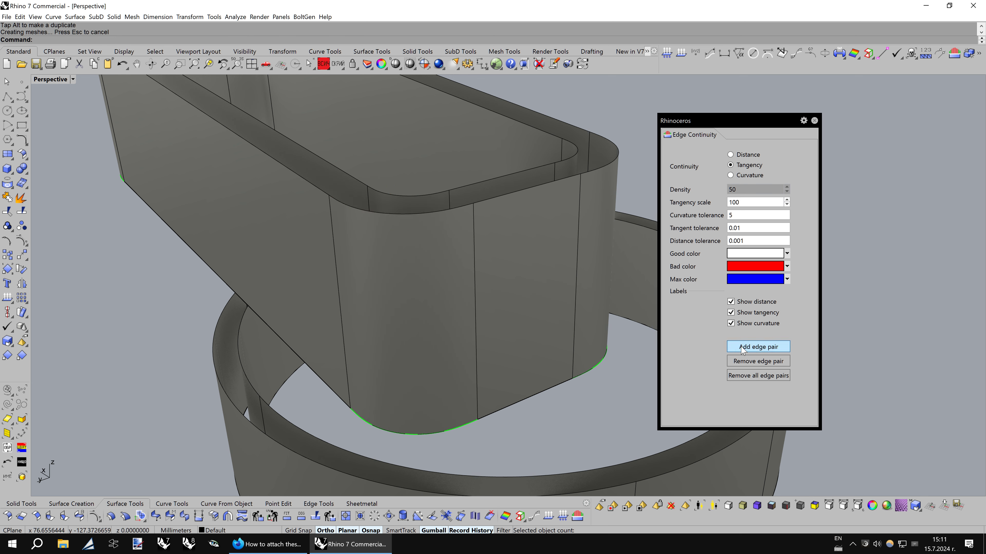
{"action": "left_click", "coordinate": [758, 347]}
{"action": "left_click", "coordinate": [471, 274]}
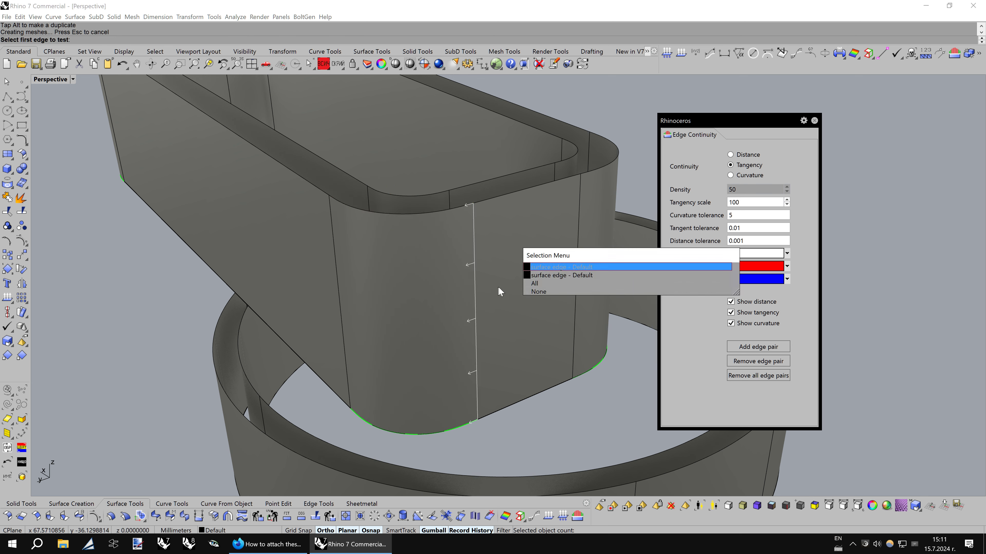
{"action": "left_click", "coordinate": [545, 283]}
{"action": "key", "text": "F10"}
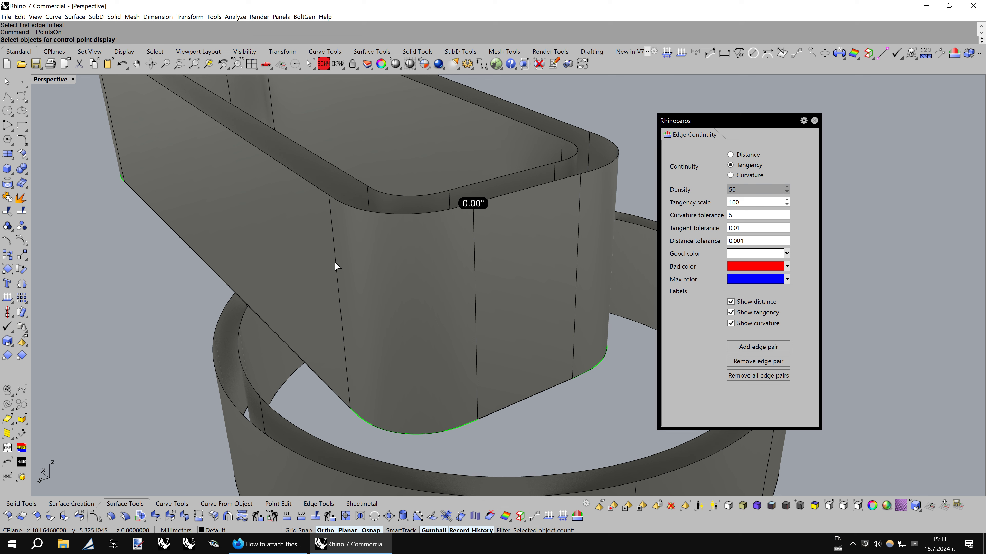
- Test the left vertical seam at 0.00° tangency, close the check, and select the corner fillets
{"action": "left_click", "coordinate": [336, 265]}
{"action": "left_click", "coordinate": [407, 278]}
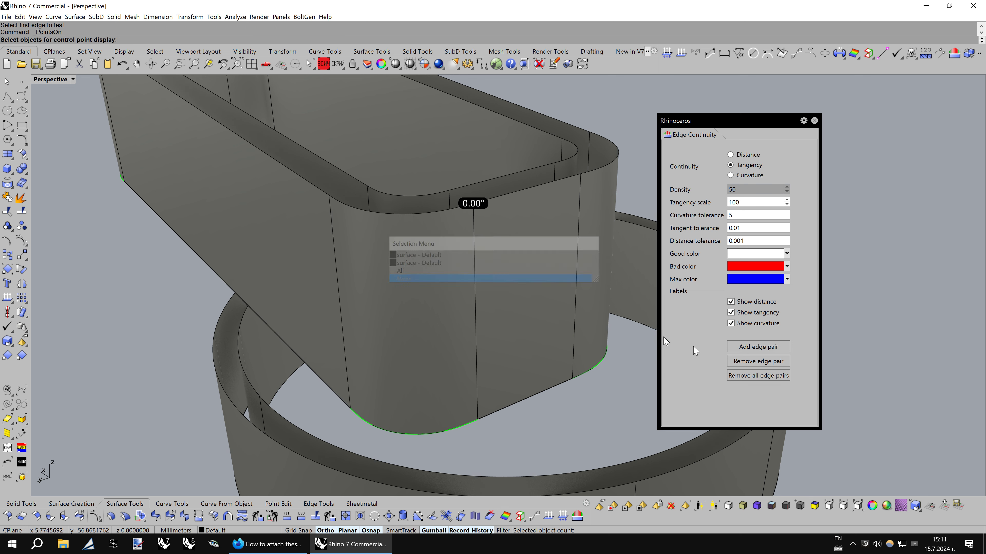
{"action": "left_click", "coordinate": [758, 347]}
{"action": "left_click", "coordinate": [341, 297]}
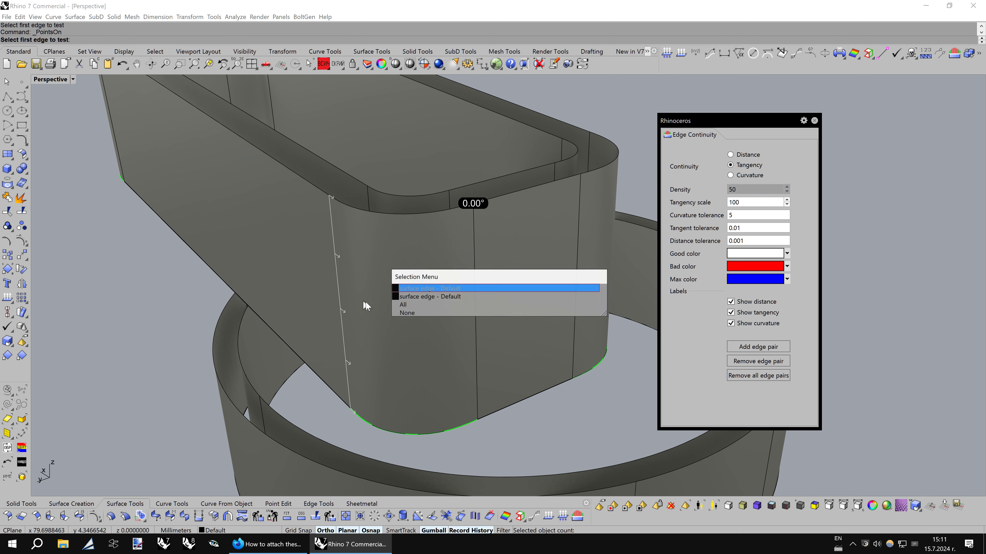
{"action": "left_click", "coordinate": [409, 305]}
{"action": "mouse_move", "coordinate": [409, 303]}
{"action": "right_mouse_down"}
{"action": "mouse_move", "coordinate": [435, 321]}
{"action": "mouse_move", "coordinate": [566, 354]}
{"action": "right_mouse_up"}
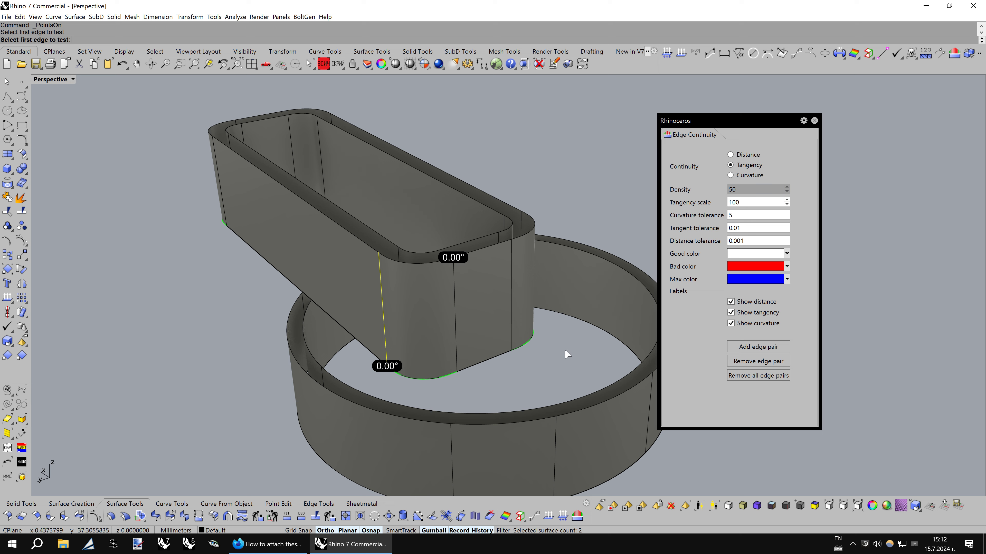
{"action": "right_click_drag", "start_coordinate": [568, 242], "coordinate": [546, 269]}
{"action": "left_click", "coordinate": [814, 121]}
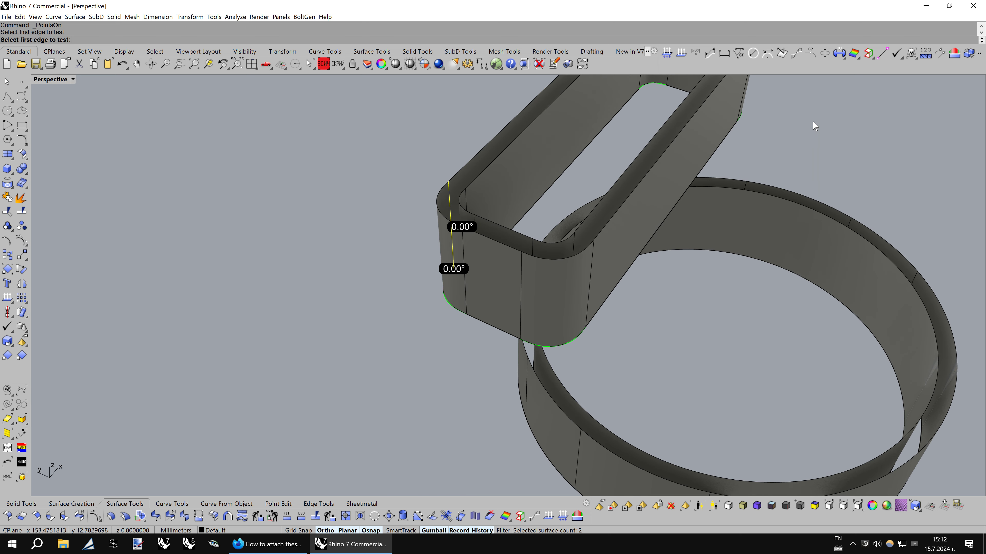
{"action": "left_click", "coordinate": [555, 285]}
{"action": "scroll", "coordinate": [310, 386], "scroll_direction": "down", "scroll_amount": 5}
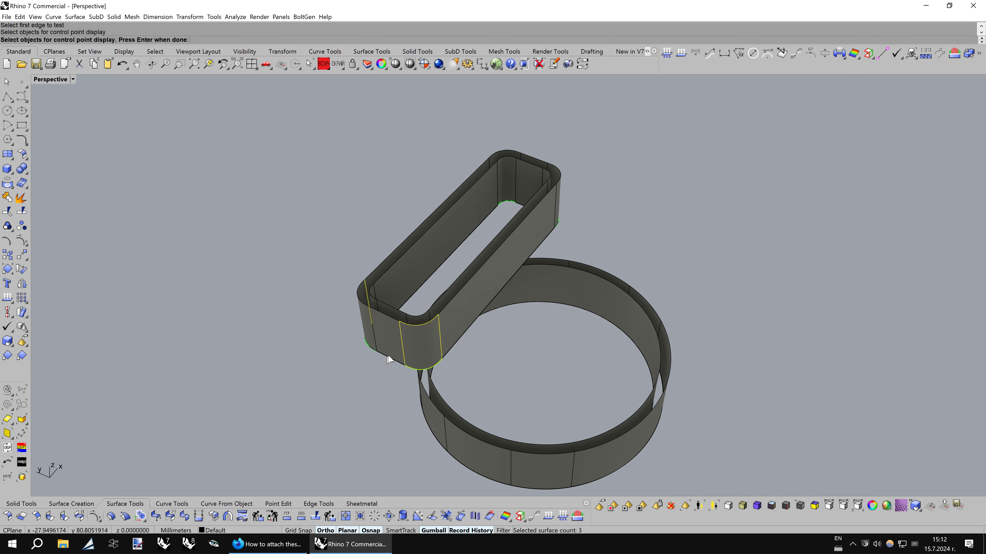
- Delete the three old corner fillet surfaces: front, back-right and back-left
{"action": "key", "text": "Return"}
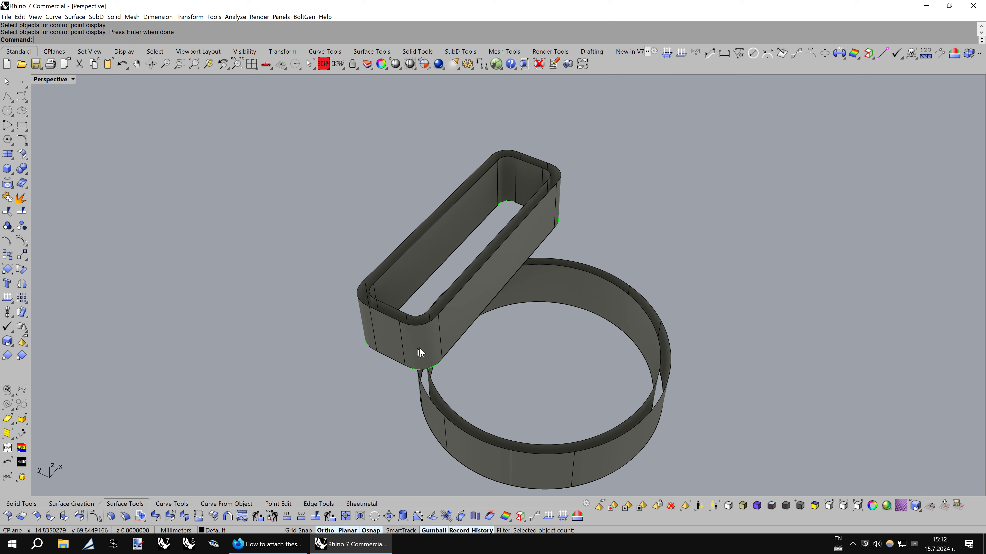
{"action": "left_click", "coordinate": [420, 352]}
{"action": "key", "text": "Delete"}
{"action": "left_click", "coordinate": [559, 186]}
{"action": "key", "text": "Delete"}
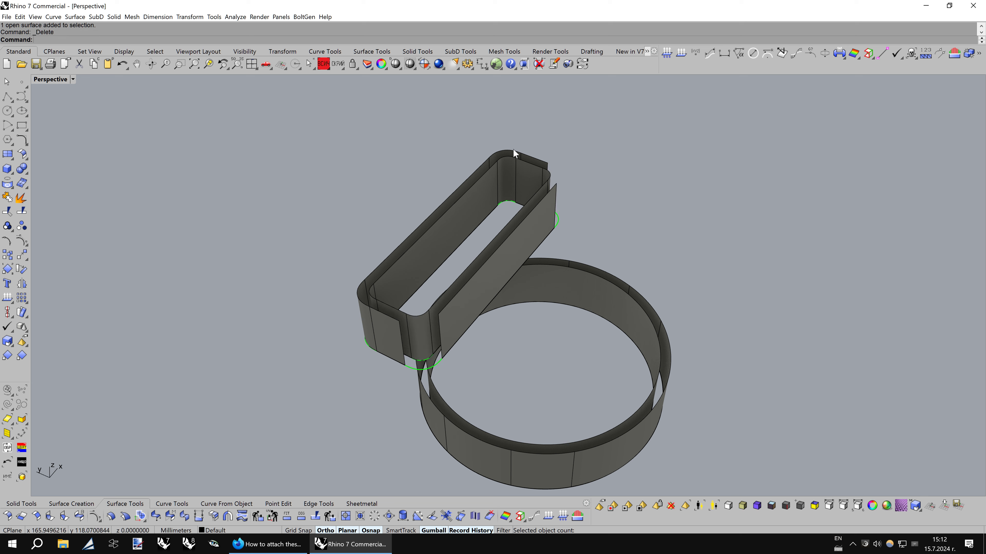
{"action": "left_click", "coordinate": [513, 152]}
{"action": "key", "text": "Delete"}
- Move the three tank base curves 30 mm up and purge history from 4 objects
{"action": "left_click", "coordinate": [559, 222]}
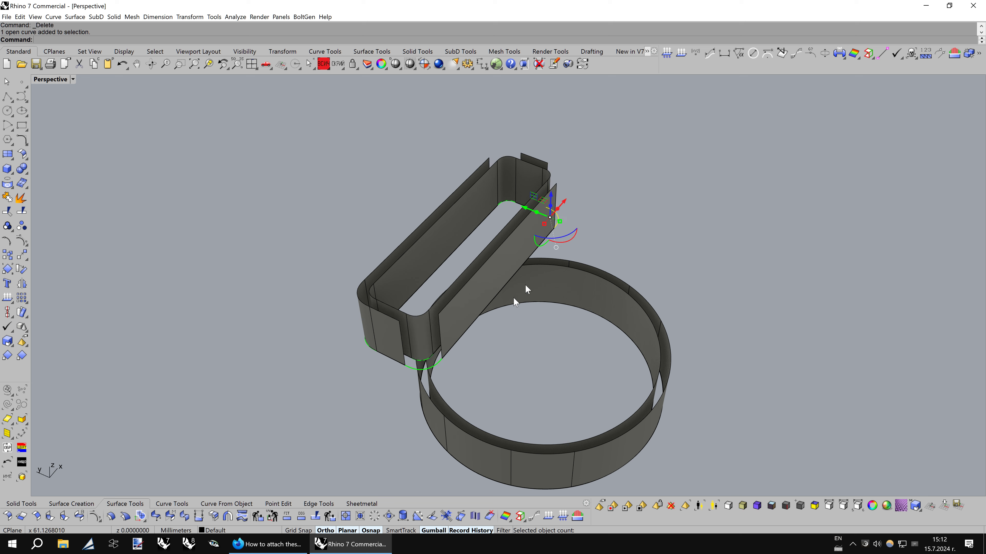
{"action": "left_click", "coordinate": [437, 369], "text": "shift"}
{"action": "right_click_drag", "start_coordinate": [438, 371], "coordinate": [387, 395]}
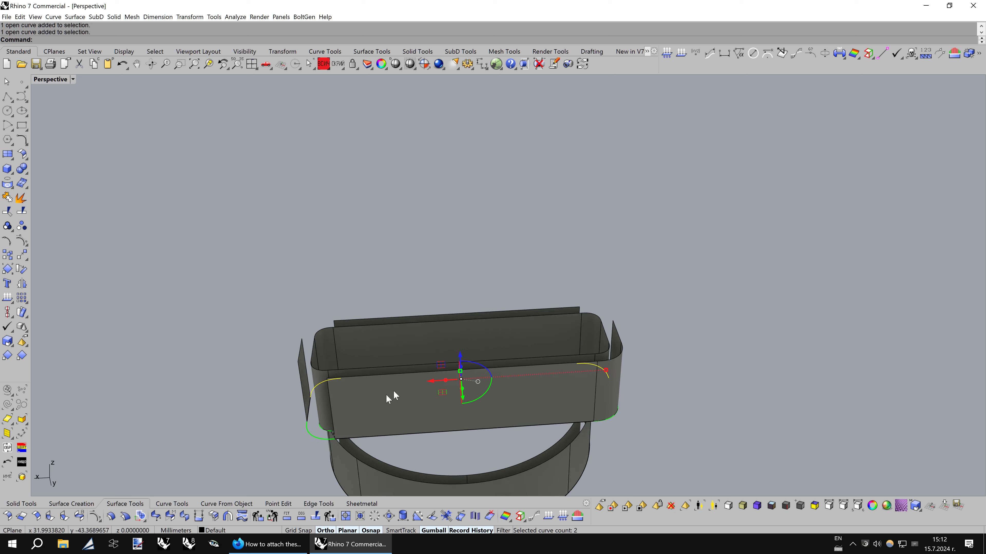
{"action": "left_click", "coordinate": [315, 441], "text": "shift"}
{"action": "right_click_drag", "start_coordinate": [484, 390], "coordinate": [558, 364]}
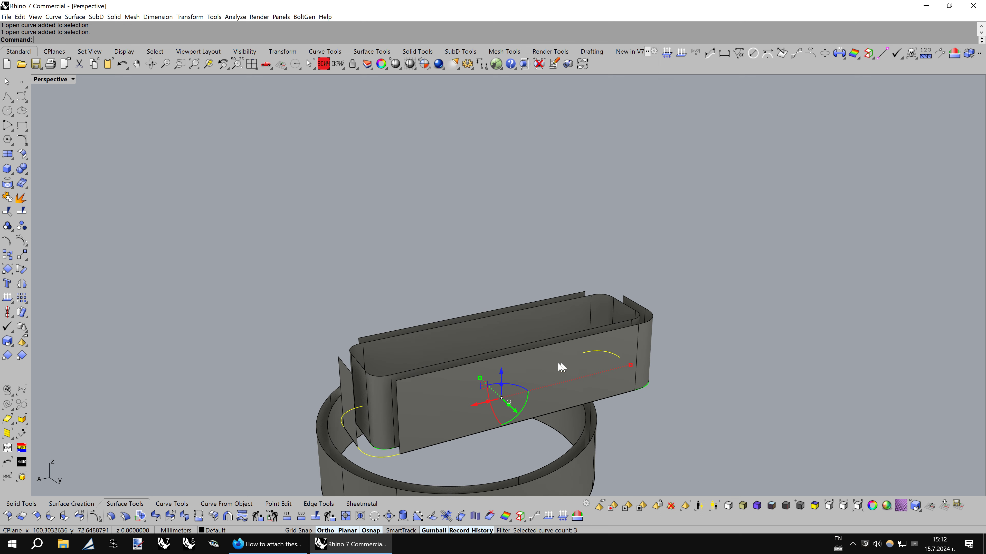
{"action": "left_click_drag", "start_coordinate": [504, 390], "coordinate": [510, 358]}
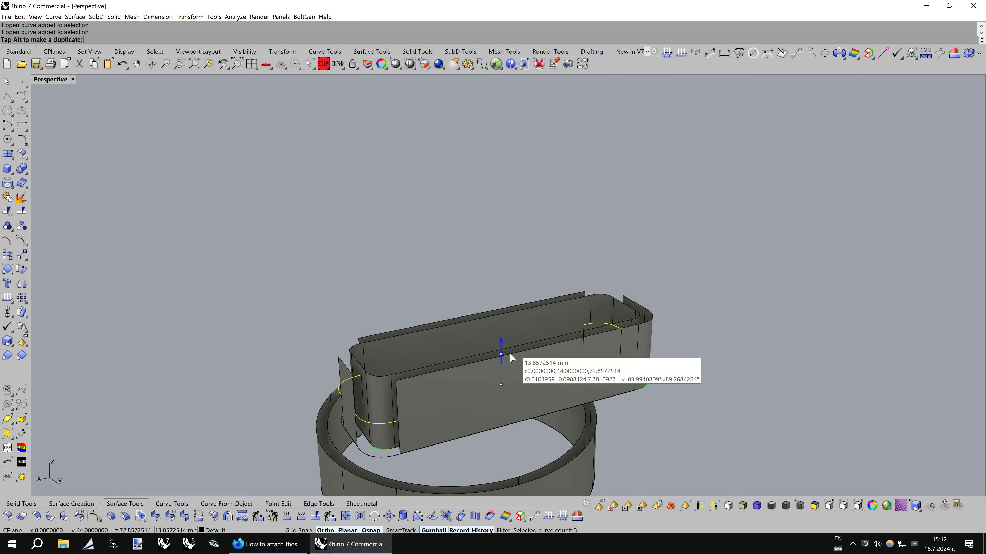
{"action": "type", "text": "30"}
{"action": "key", "text": "Return"}
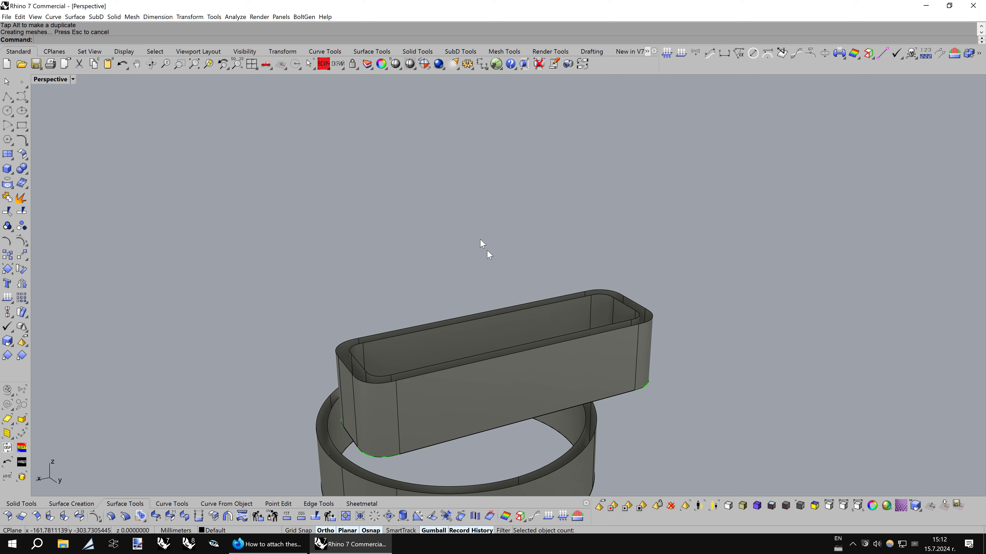
{"action": "left_click", "coordinate": [653, 502]}
{"action": "mouse_move", "coordinate": [655, 484]}
{"action": "right_mouse_down"}
{"action": "mouse_move", "coordinate": [446, 220]}
{"action": "mouse_move", "coordinate": [516, 277]}
{"action": "right_mouse_up"}
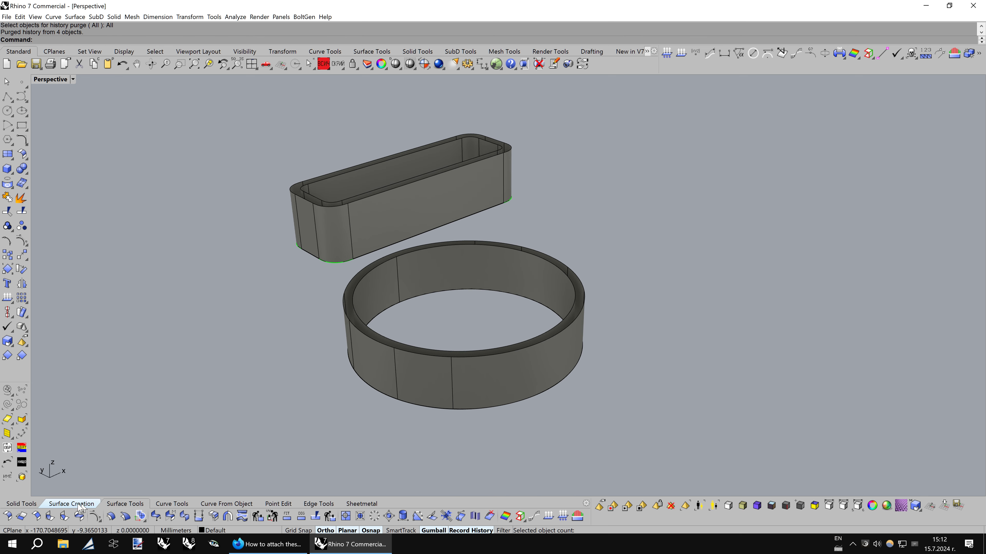
- Blend the tank's bottom edge to the ring's top edge: tangency, same height, first bulge 0.5
{"action": "left_click", "coordinate": [72, 516]}
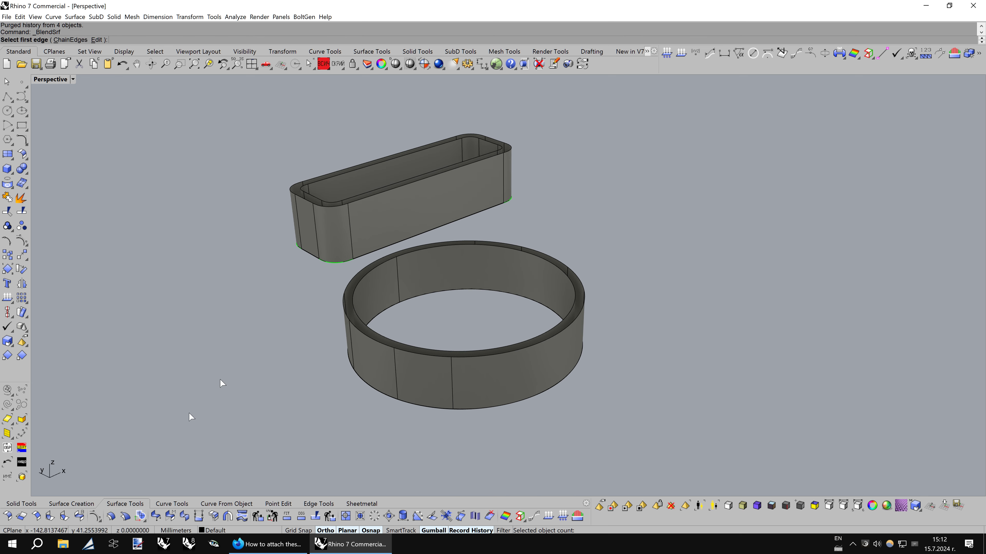
{"action": "left_click", "coordinate": [365, 257]}
{"action": "left_click", "coordinate": [466, 356]}
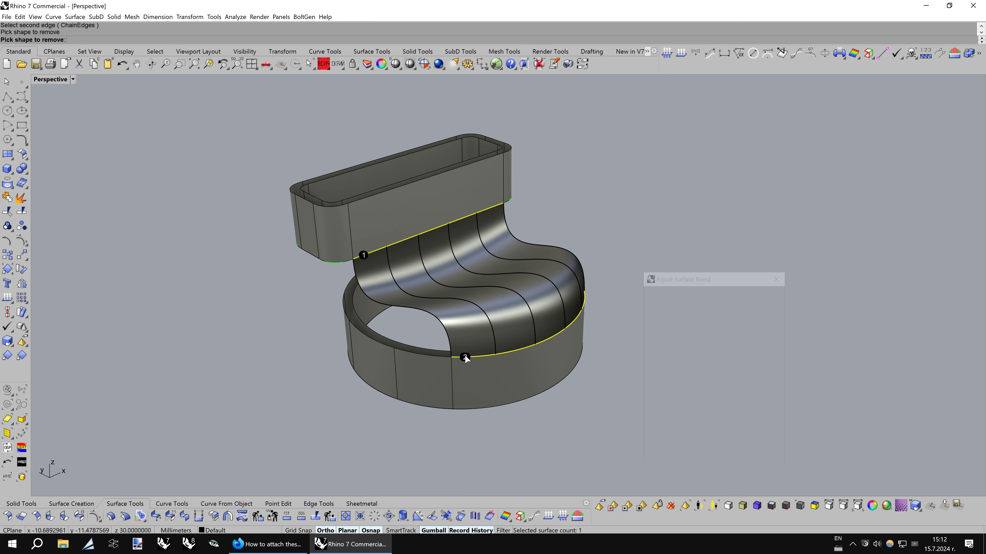
{"action": "mouse_move", "coordinate": [466, 341]}
{"action": "right_mouse_down"}
{"action": "mouse_move", "coordinate": [393, 316]}
{"action": "mouse_move", "coordinate": [542, 307]}
{"action": "mouse_move", "coordinate": [568, 346]}
{"action": "right_mouse_up"}
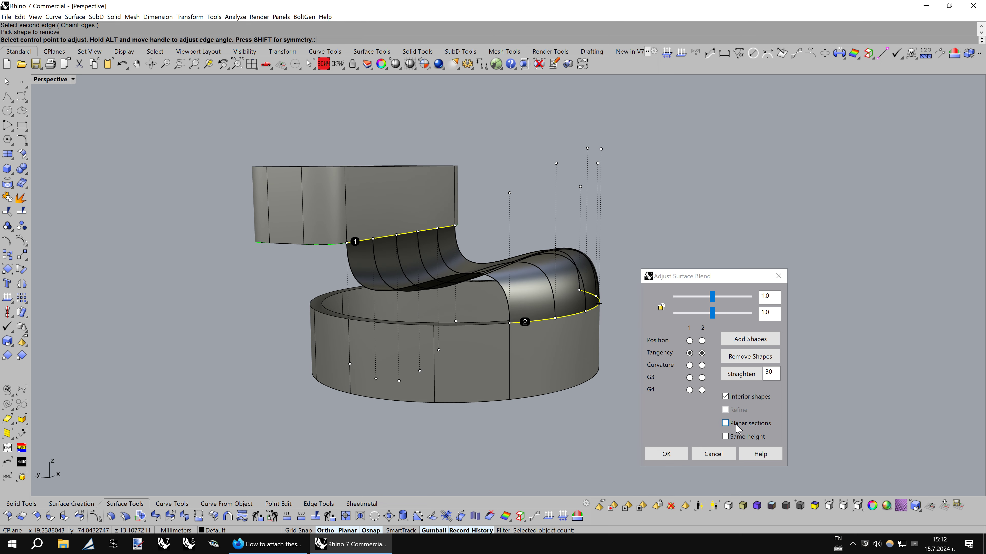
{"action": "left_click", "coordinate": [733, 437]}
{"action": "right_click_drag", "start_coordinate": [615, 346], "coordinate": [727, 306]}
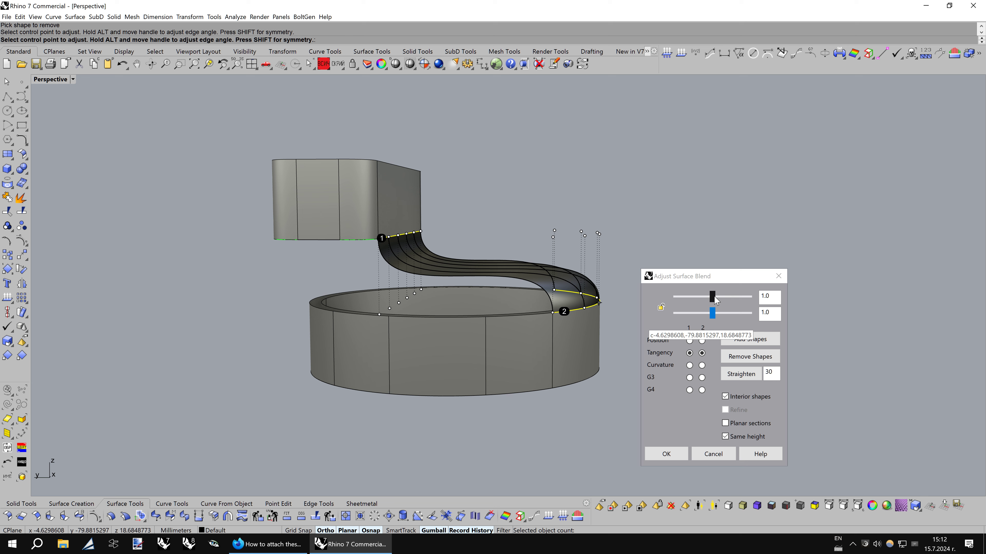
{"action": "left_click_drag", "start_coordinate": [713, 297], "coordinate": [697, 297]}
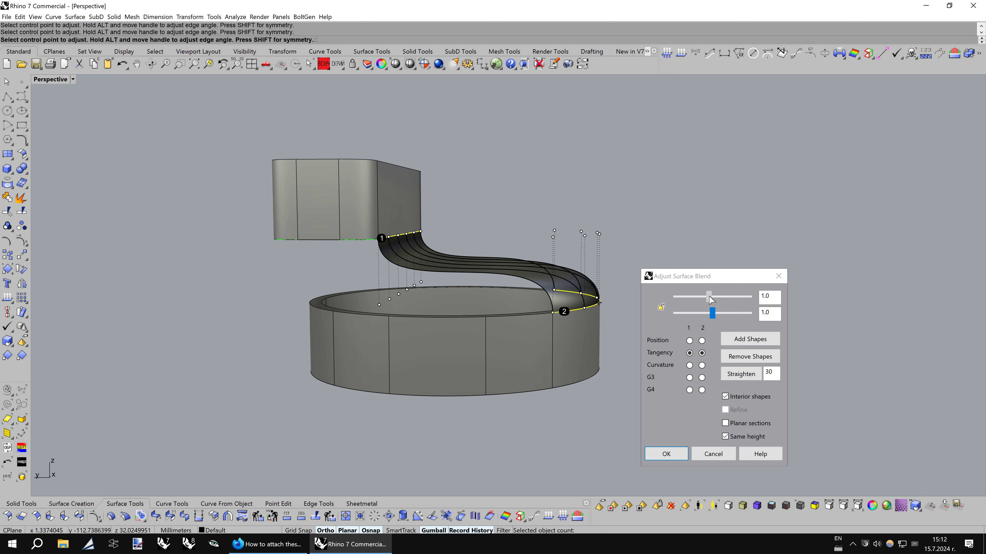
{"action": "double_click", "coordinate": [766, 296]}
{"action": "type", "text": "0.5"}
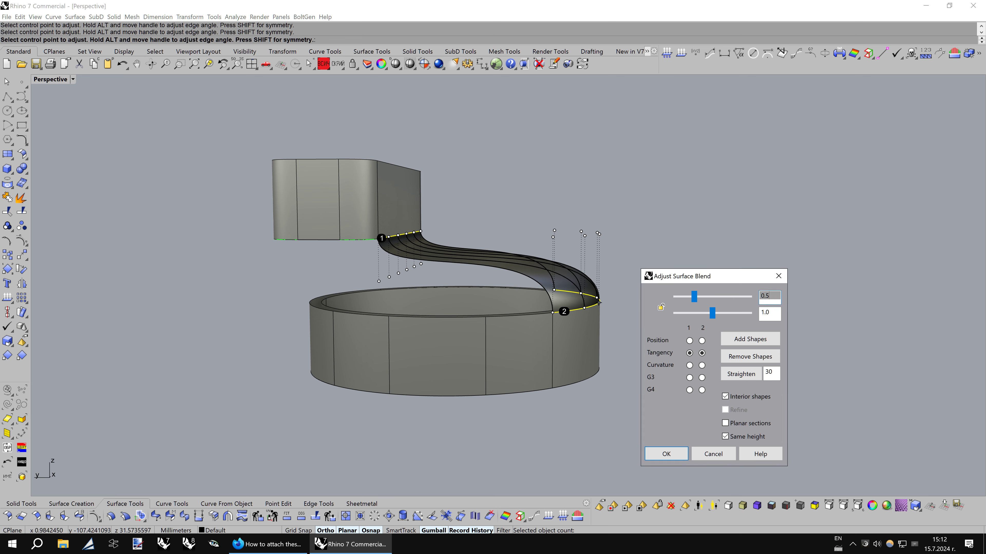
{"action": "key", "text": "Return"}
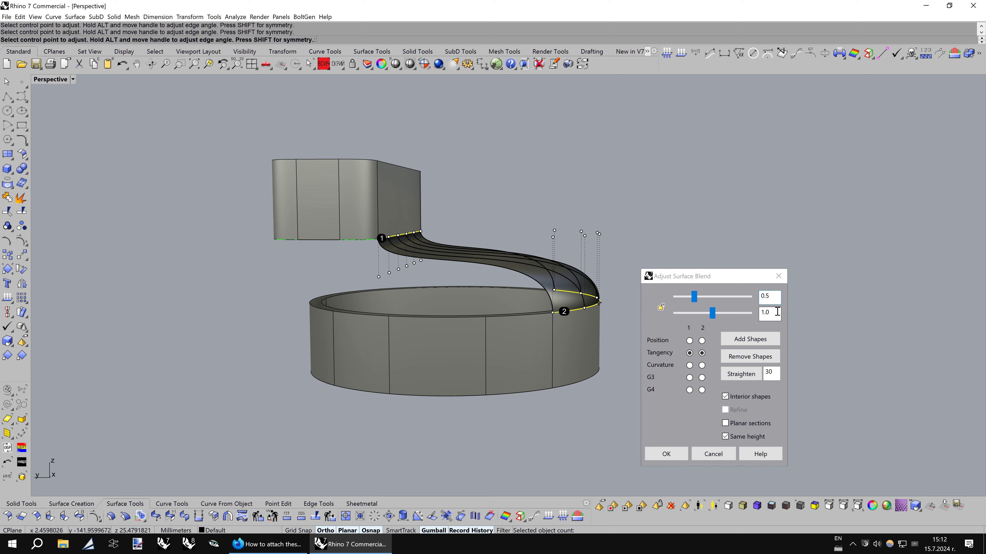
{"action": "left_click", "coordinate": [663, 453]}
- Show control points of the blend surface, the tank's front face and the ring
{"action": "right_click_drag", "start_coordinate": [571, 330], "coordinate": [488, 279]}
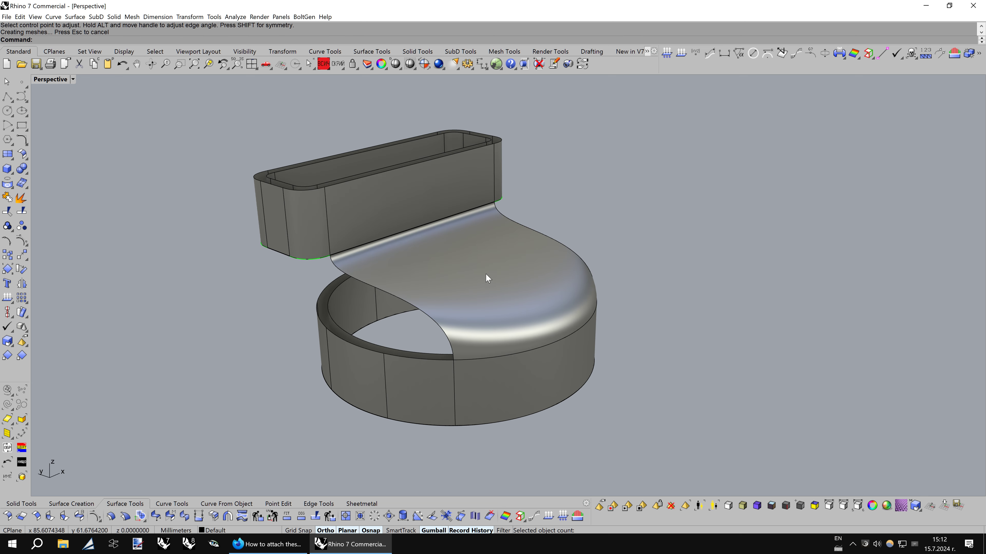
{"action": "left_click", "coordinate": [487, 279]}
{"action": "key", "text": "F10"}
{"action": "left_click", "coordinate": [412, 196]}
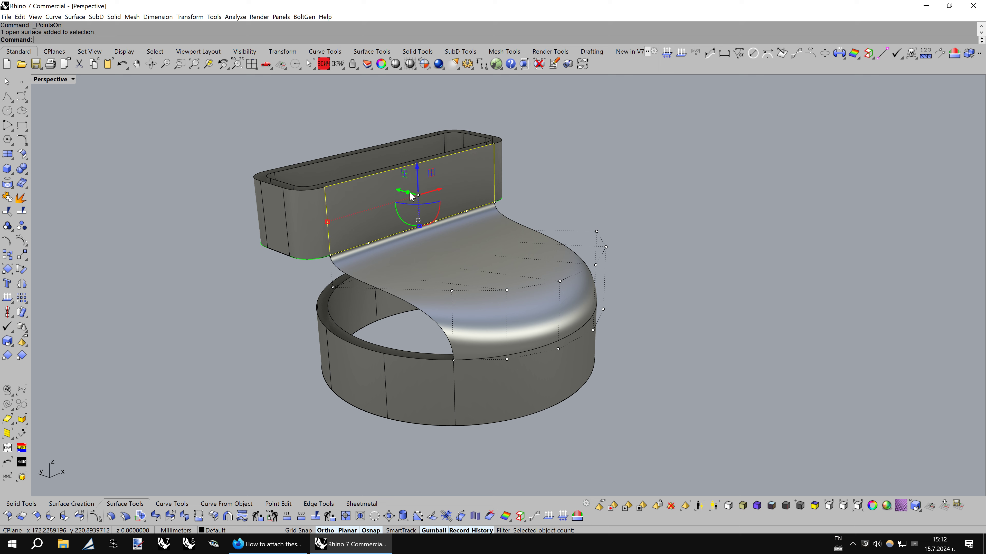
{"action": "key", "text": "F10"}
{"action": "mouse_move", "coordinate": [411, 192]}
{"action": "right_mouse_down"}
{"action": "mouse_move", "coordinate": [468, 387]}
{"action": "mouse_move", "coordinate": [442, 425]}
{"action": "right_mouse_up"}
{"action": "left_click", "coordinate": [468, 381]}
{"action": "key", "text": "F10"}
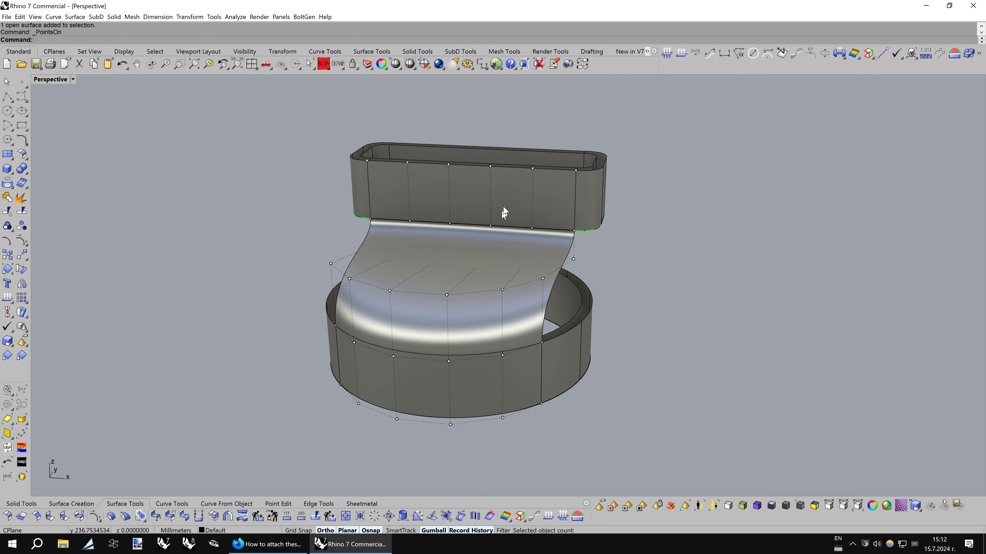
- Switch the Perspective view to Ghosted display and rotate around the model
{"action": "key", "text": "Left"}
{"action": "key", "text": "Left"}
{"action": "key", "text": "alt+g"}
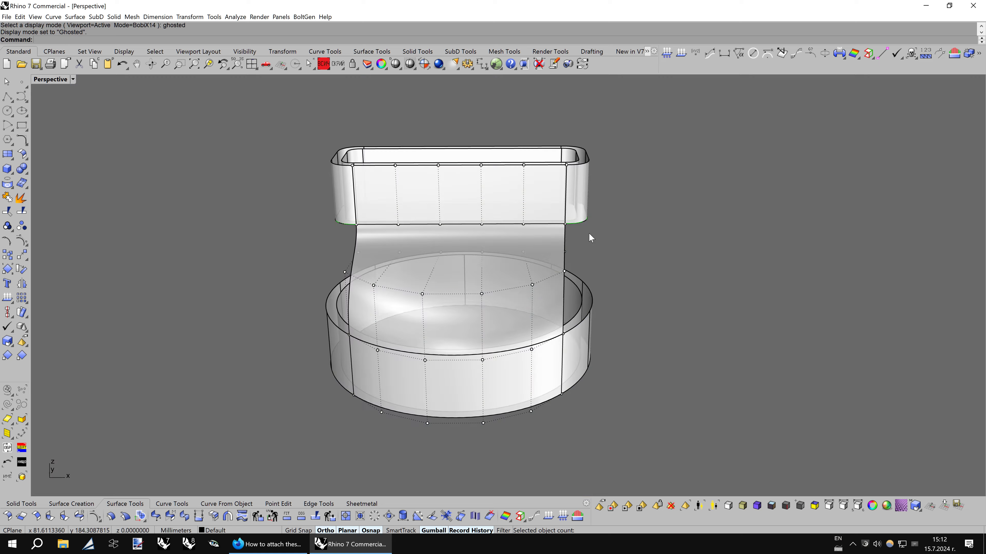
{"action": "key", "text": "Left"}
{"action": "key", "text": "Left"}
{"action": "key", "text": "Left"}
{"action": "key", "text": "Left"}
{"action": "key", "text": "Left"}
{"action": "key", "text": "Left"}
{"action": "key", "text": "Left"}
{"action": "key", "text": "Left"}
{"action": "key", "text": "Left"}
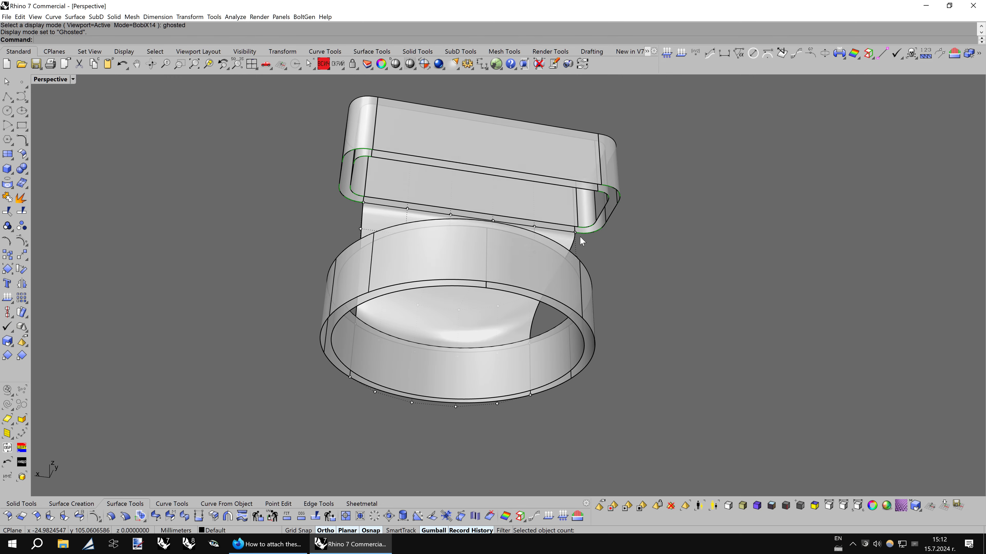
{"action": "key", "text": "Left"}
{"action": "key", "text": "Left"}
{"action": "key", "text": "Left"}
{"action": "key", "text": "Left"}
{"action": "key", "text": "Left"}
{"action": "key", "text": "Left"}
{"action": "key", "text": "Left"}
{"action": "key", "text": "Left"}
{"action": "key", "text": "Left"}
{"action": "key", "text": "Left"}
{"action": "key", "text": "Left"}
{"action": "key", "text": "Left"}
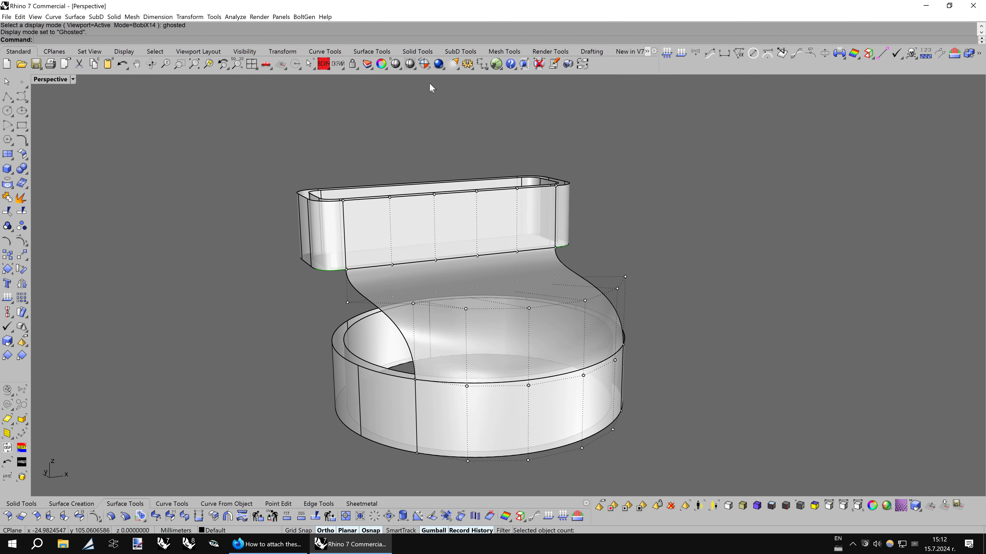
{"action": "key", "text": "Left"}
{"action": "key", "text": "Left"}
- Cycle the display mode to BobiX14 shaded and hide all control points
{"action": "key", "text": "F12"}
{"action": "mouse_move", "coordinate": [487, 160]}
{"action": "right_mouse_down"}
{"action": "mouse_move", "coordinate": [641, 229]}
{"action": "mouse_move", "coordinate": [564, 190]}
{"action": "right_mouse_up"}
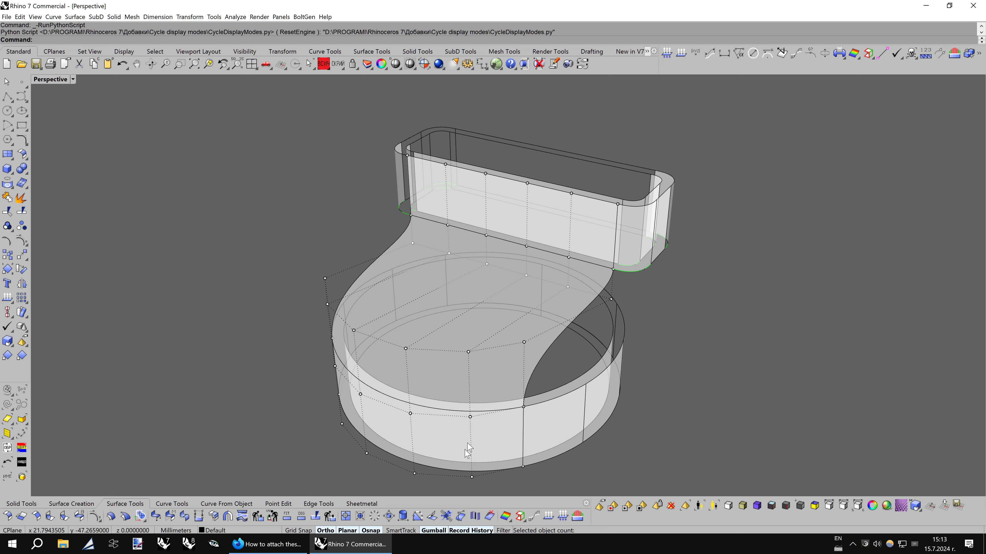
{"action": "right_click_drag", "start_coordinate": [485, 350], "coordinate": [595, 307]}
{"action": "key", "text": "F12"}
{"action": "key", "text": "F11"}
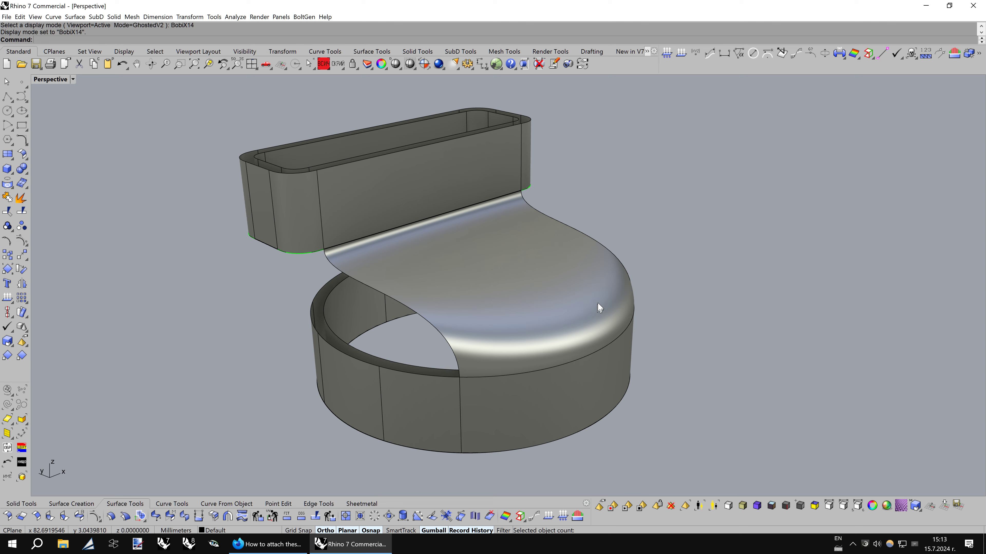
{"action": "key", "text": "Left"}
{"action": "key", "text": "Left"}
{"action": "key", "text": "Left"}
- Blend the tank's lower left edge to the ring's top edge, first bulge 0.5, tangency both sides
{"action": "left_click", "coordinate": [79, 516]}
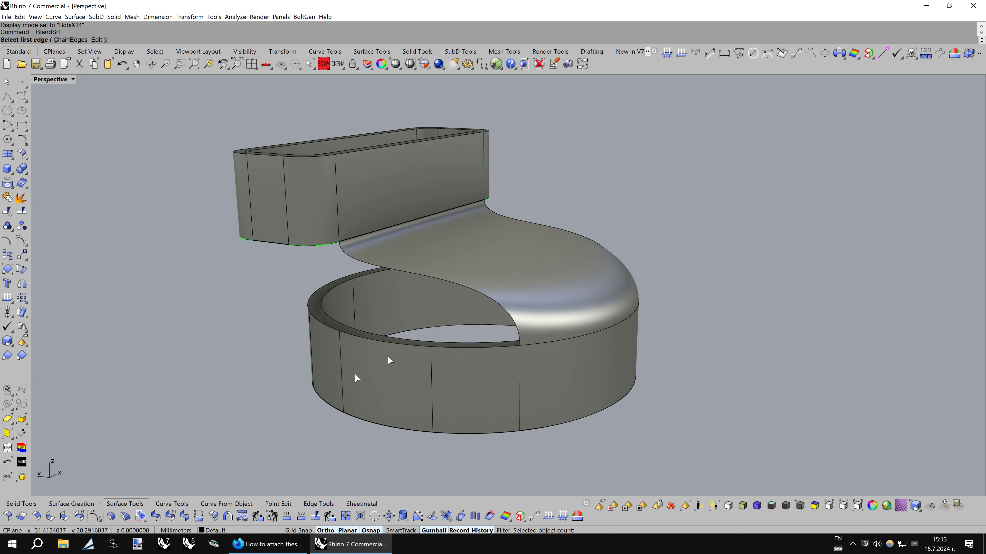
{"action": "key", "text": "Left"}
{"action": "key", "text": "Left"}
{"action": "key", "text": "Left"}
{"action": "key", "text": "Left"}
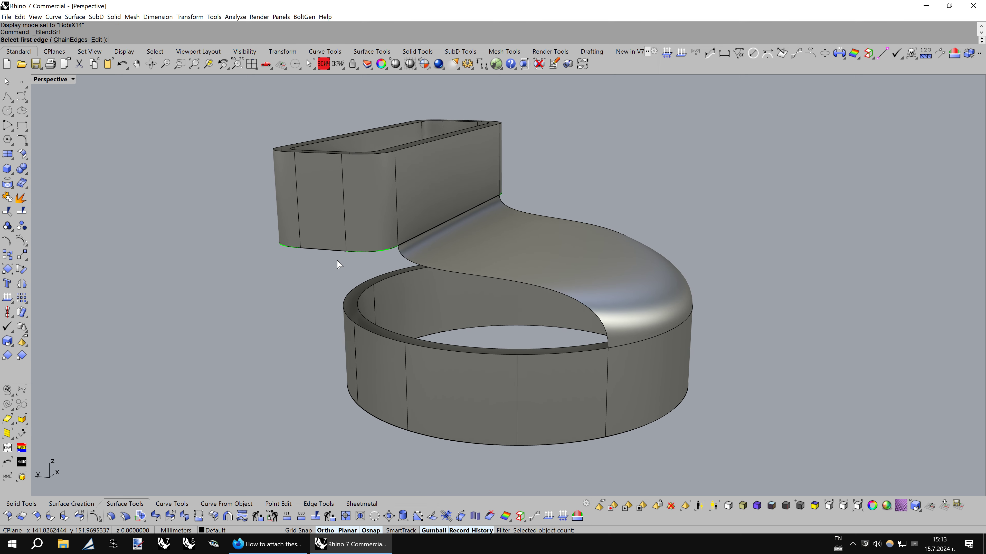
{"action": "left_click", "coordinate": [335, 250]}
{"action": "left_click", "coordinate": [495, 357]}
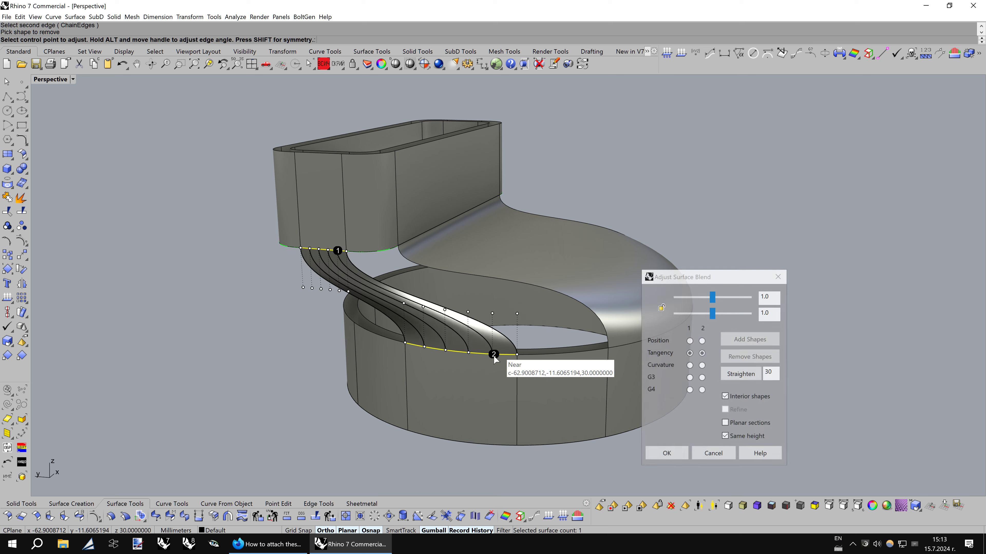
{"action": "key", "text": "Up"}
{"action": "key", "text": "Up"}
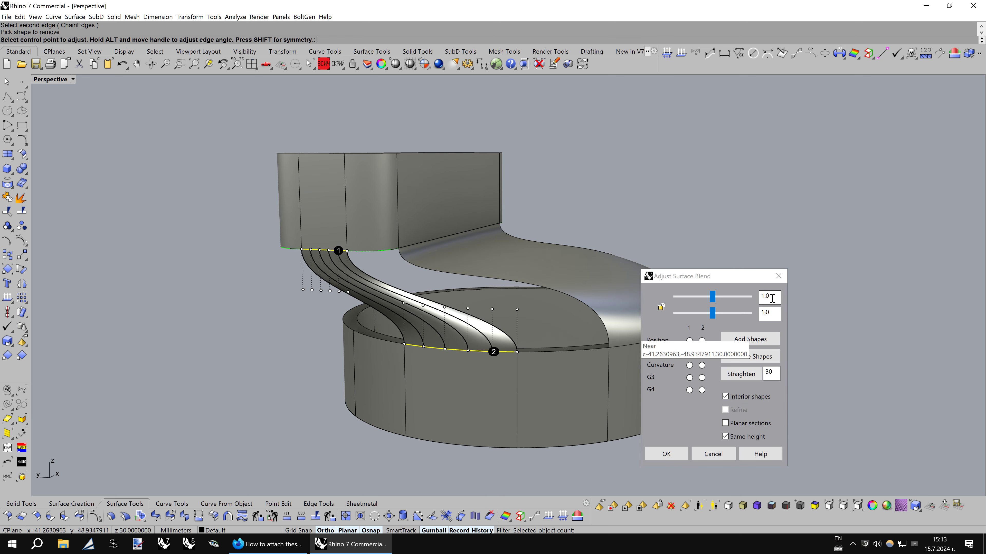
{"action": "left_click", "coordinate": [773, 298]}
{"action": "type", "text": ".5"}
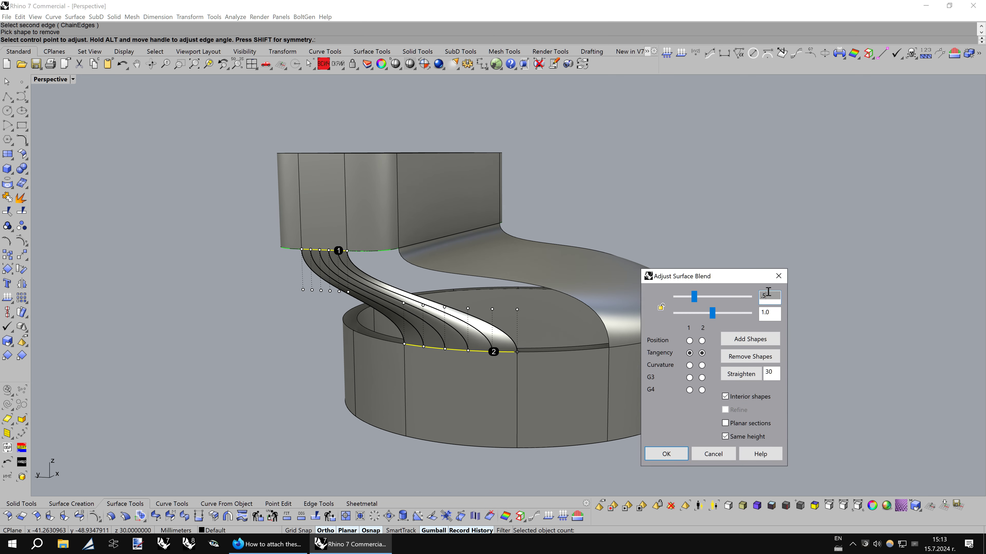
{"action": "left_click", "coordinate": [690, 354]}
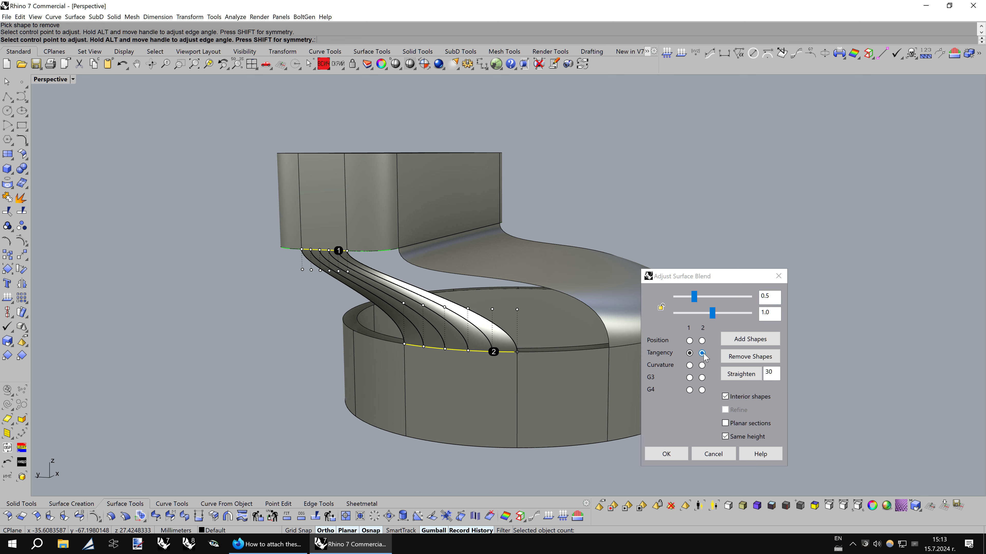
{"action": "left_click", "coordinate": [702, 353]}
{"action": "left_click", "coordinate": [667, 453]}
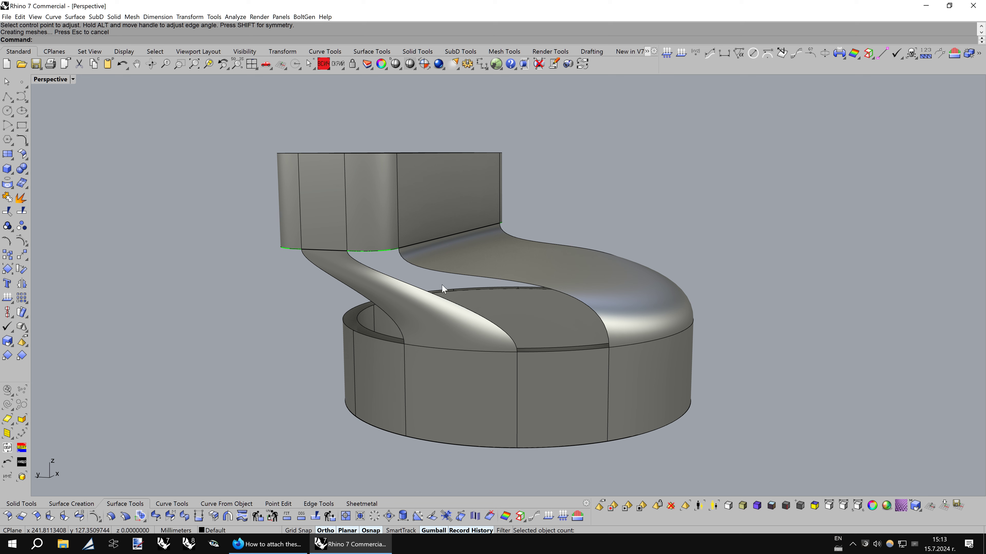
{"action": "key", "text": "Return"}
- Cancel a trial blend with bulge 0.5 and delete the earlier side blend surface
{"action": "left_click", "coordinate": [391, 253]}
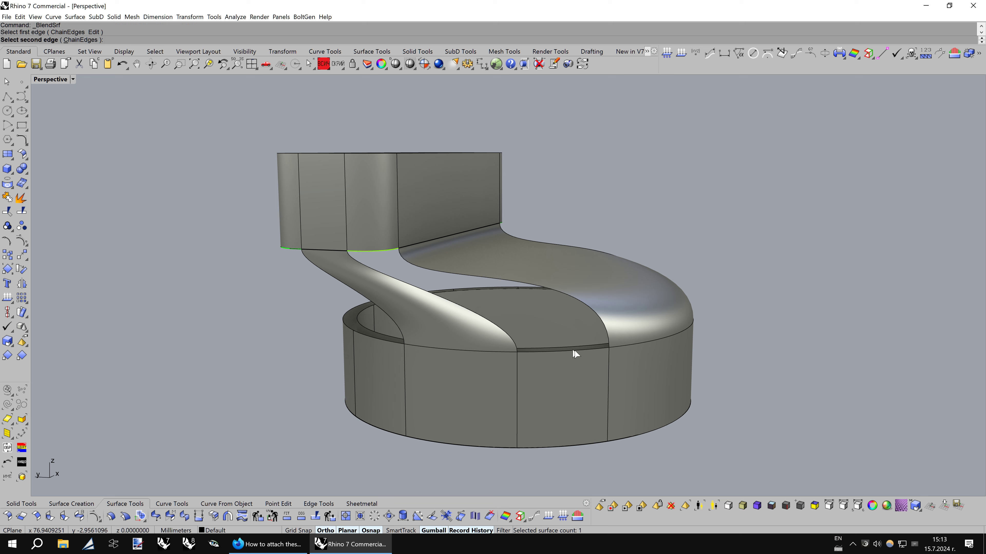
{"action": "left_click", "coordinate": [588, 350]}
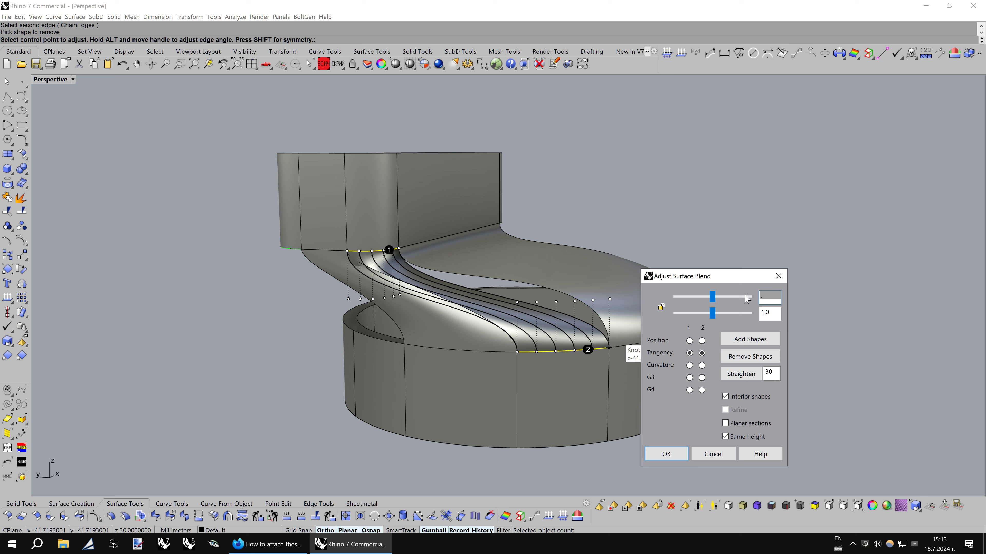
{"action": "type", "text": "5"}
{"action": "key", "text": "Return"}
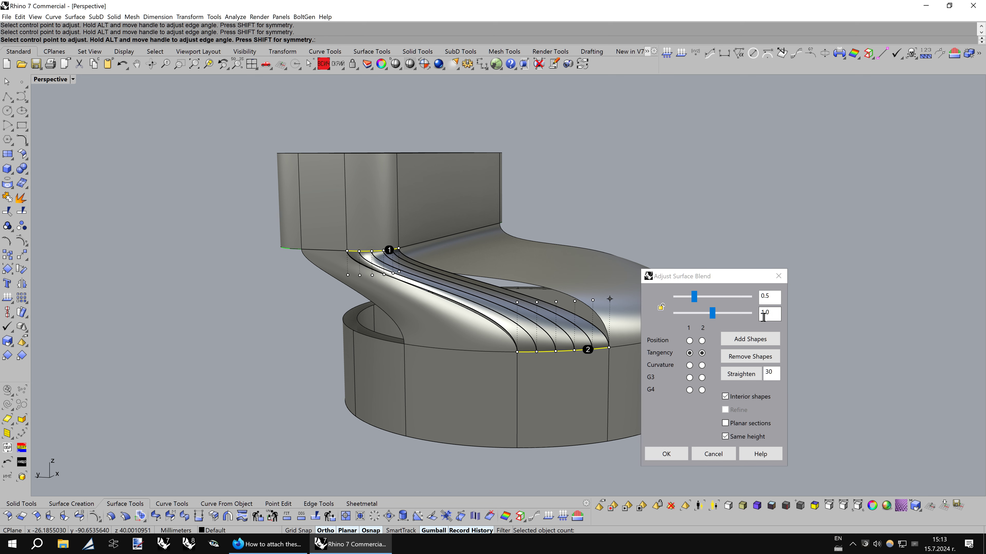
{"action": "mouse_move", "coordinate": [713, 314]}
{"action": "left_mouse_down"}
{"action": "mouse_move", "coordinate": [732, 316]}
{"action": "mouse_move", "coordinate": [723, 312]}
{"action": "left_mouse_up"}
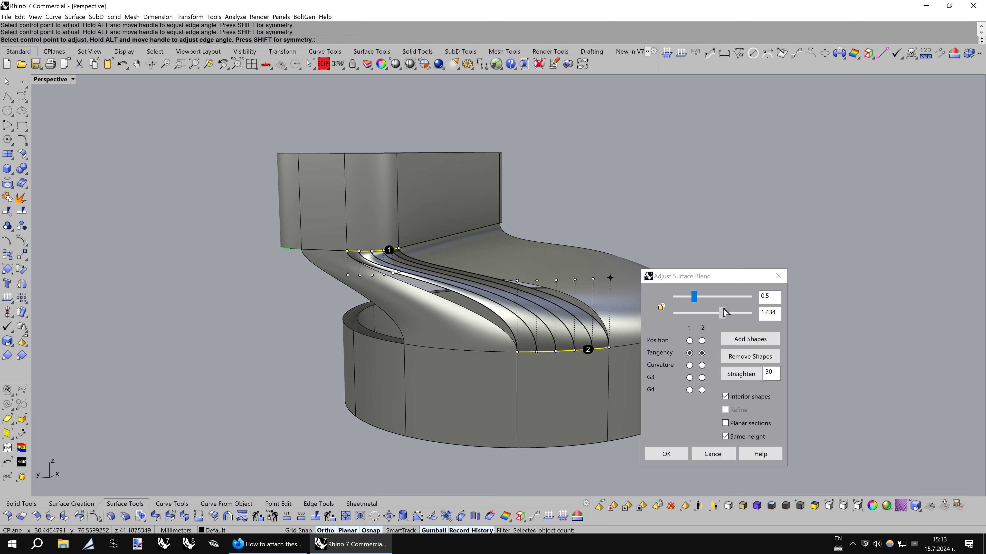
{"action": "left_click", "coordinate": [713, 454]}
{"action": "right_click_drag", "start_coordinate": [485, 315], "coordinate": [514, 317]}
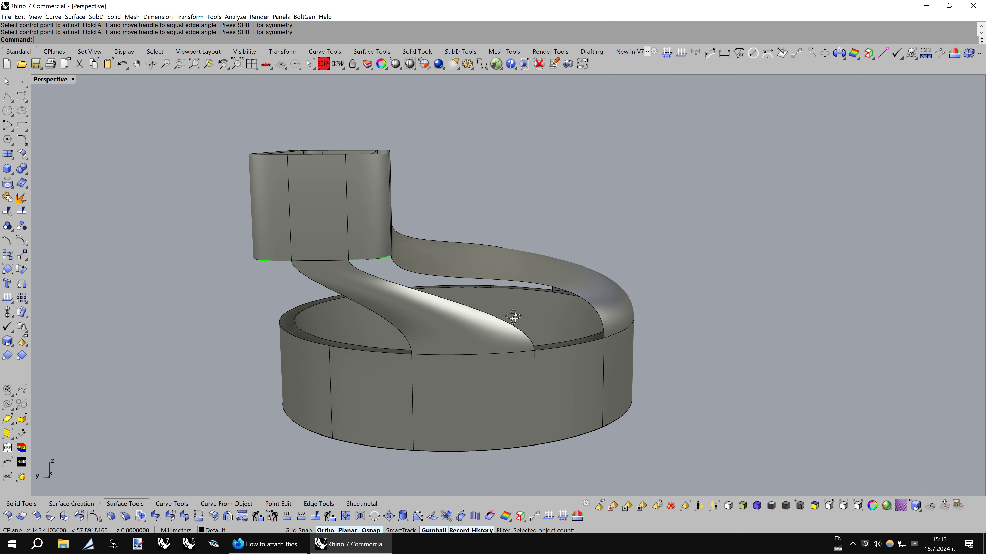
{"action": "left_click", "coordinate": [442, 323]}
{"action": "key", "text": "Delete"}
- Blend the tank's bottom edge to the ring's front top edge with bulges 1.2 and 1.5
{"action": "left_click", "coordinate": [83, 517]}
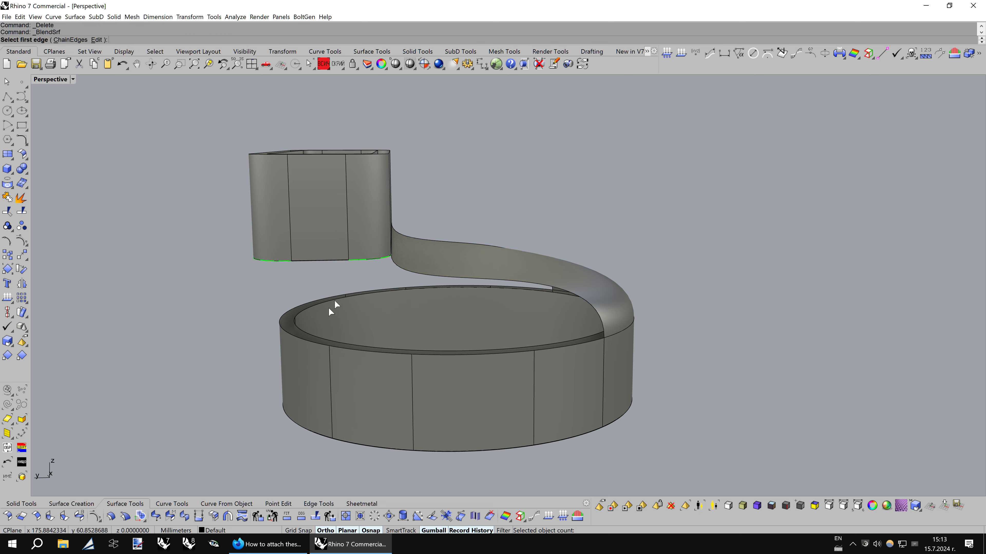
{"action": "left_click", "coordinate": [340, 268]}
{"action": "left_click", "coordinate": [502, 350]}
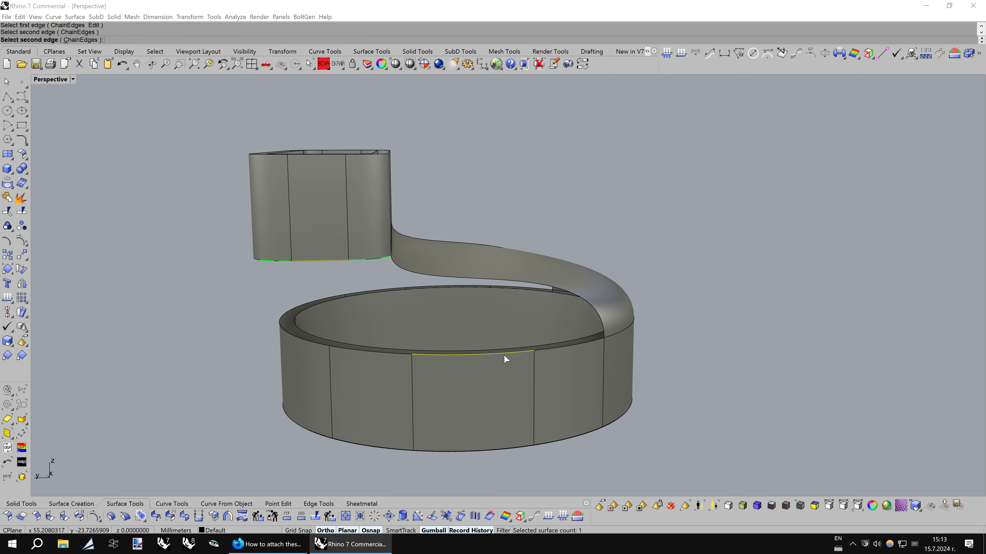
{"action": "mouse_move", "coordinate": [541, 317]}
{"action": "right_mouse_down"}
{"action": "mouse_move", "coordinate": [533, 309]}
{"action": "mouse_move", "coordinate": [540, 314]}
{"action": "right_mouse_up"}
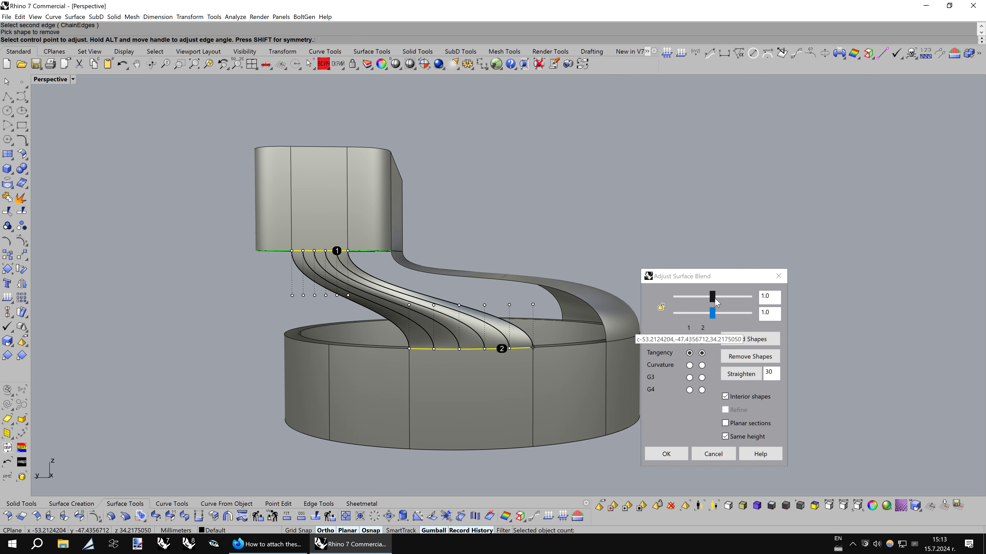
{"action": "left_click_drag", "start_coordinate": [715, 302], "coordinate": [720, 300]}
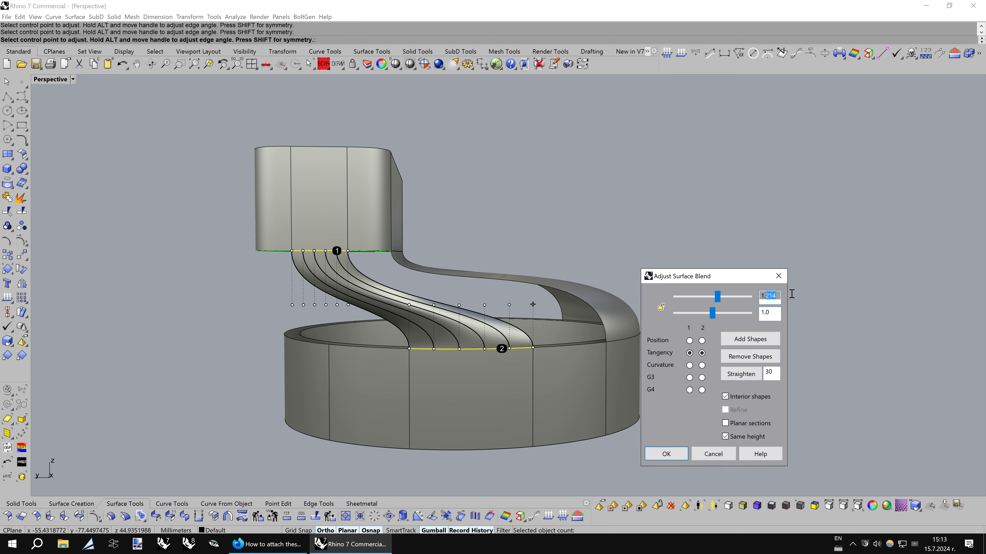
{"action": "type", "text": "2"}
{"action": "left_click", "coordinate": [764, 315]}
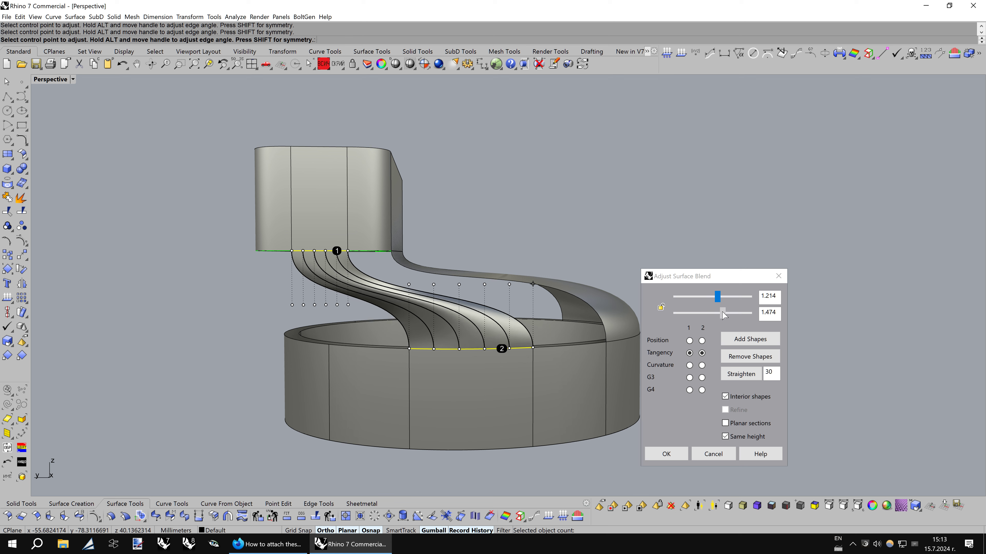
{"action": "mouse_move", "coordinate": [766, 313]}
{"action": "left_mouse_down"}
{"action": "mouse_move", "coordinate": [789, 311]}
{"action": "mouse_move", "coordinate": [772, 296]}
{"action": "left_mouse_up"}
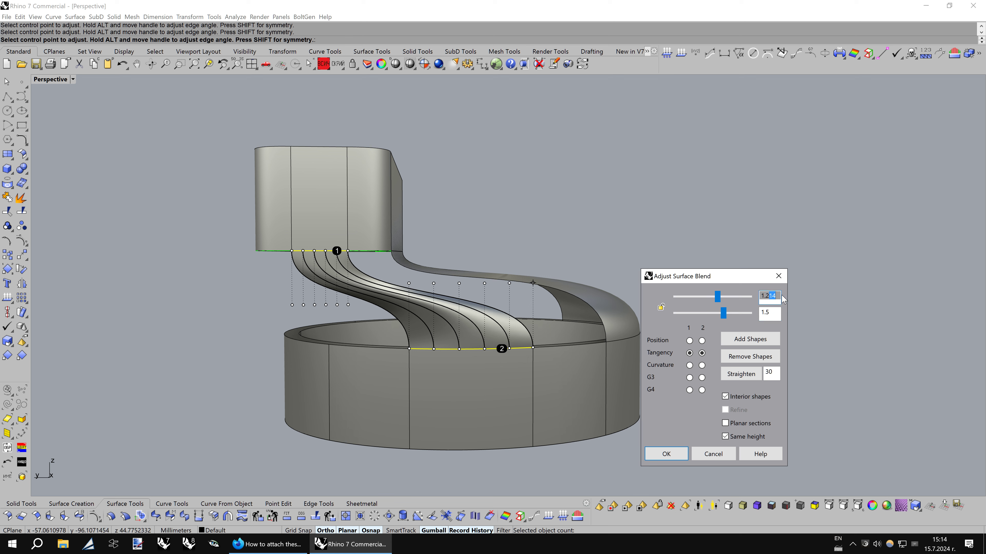
{"action": "key", "text": "BackSpace"}
{"action": "left_click", "coordinate": [774, 314]}
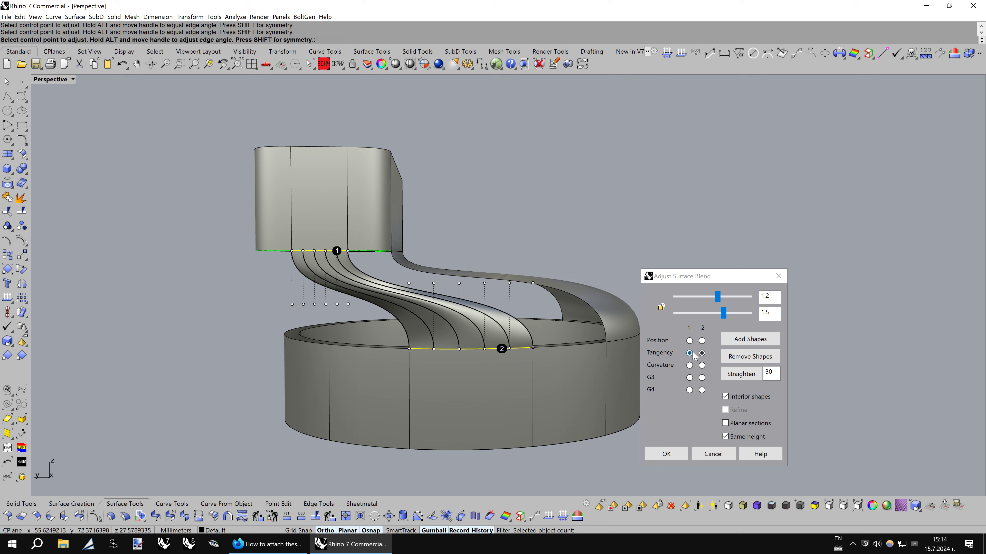
{"action": "left_click", "coordinate": [662, 452]}
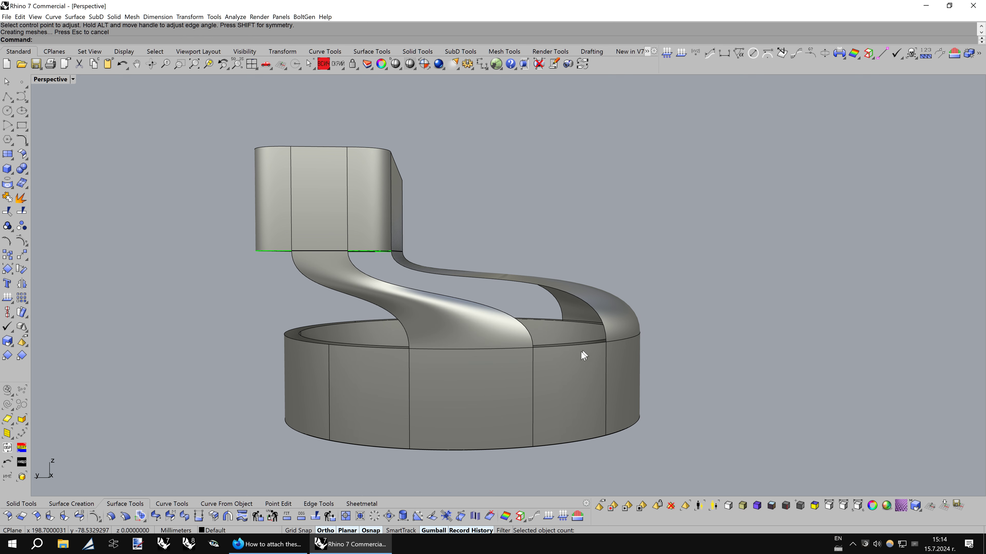
{"action": "mouse_move", "coordinate": [583, 356]}
{"action": "right_mouse_down"}
{"action": "mouse_move", "coordinate": [535, 363]}
{"action": "mouse_move", "coordinate": [488, 344]}
{"action": "mouse_move", "coordinate": [539, 357]}
{"action": "mouse_move", "coordinate": [628, 295]}
{"action": "right_mouse_up"}
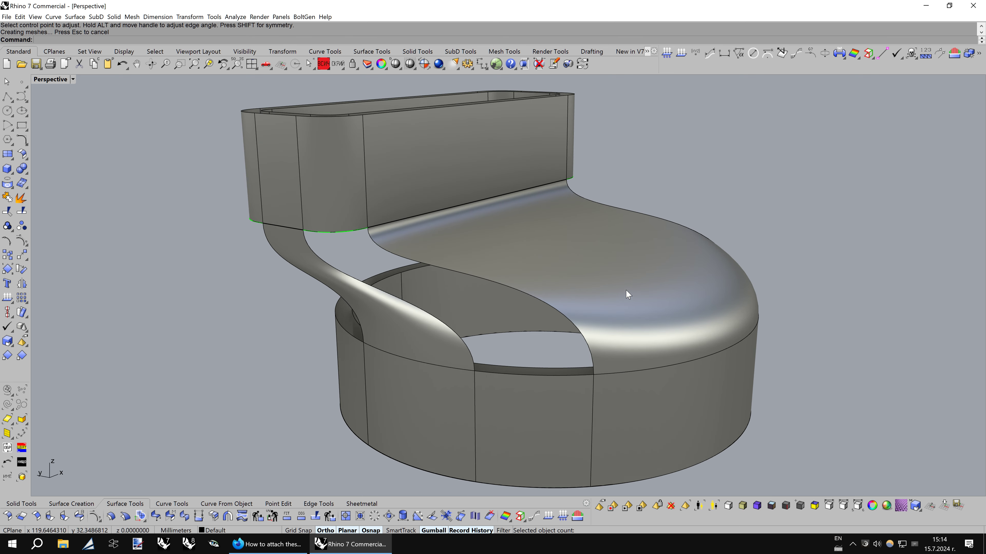
- Build an EdgeSrf from three boundary edges to fill the front gap and show its control points
{"action": "left_click", "coordinate": [83, 503]}
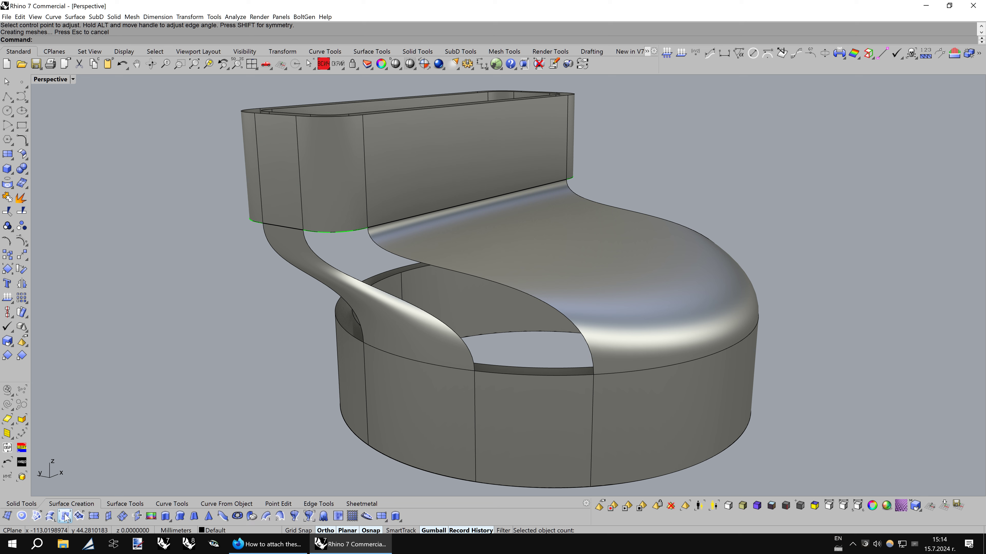
{"action": "left_click", "coordinate": [356, 238]}
{"action": "left_click", "coordinate": [427, 229]}
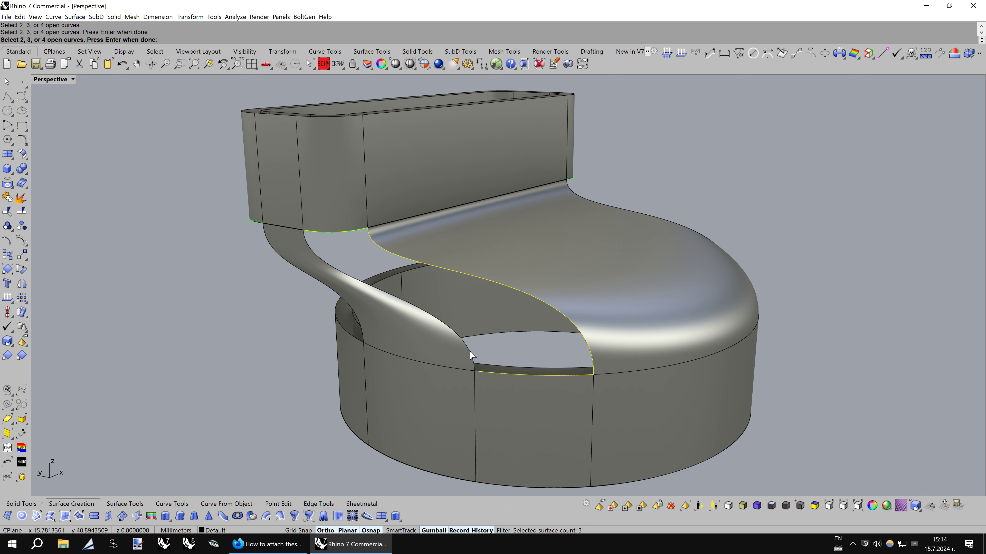
{"action": "key", "text": "Return"}
{"action": "left_click", "coordinate": [479, 332]}
{"action": "key", "text": "F10"}
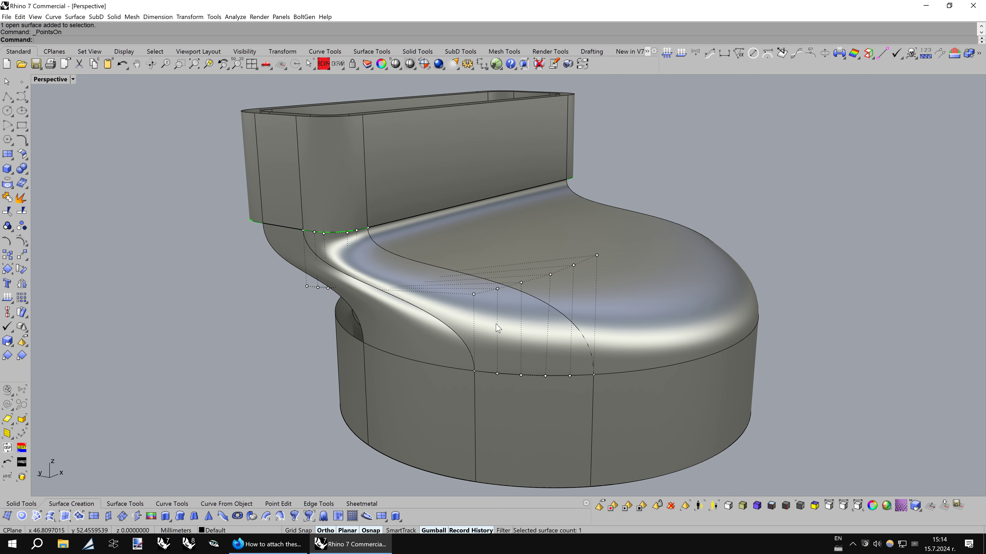
{"action": "right_click_drag", "start_coordinate": [574, 317], "coordinate": [578, 319]}
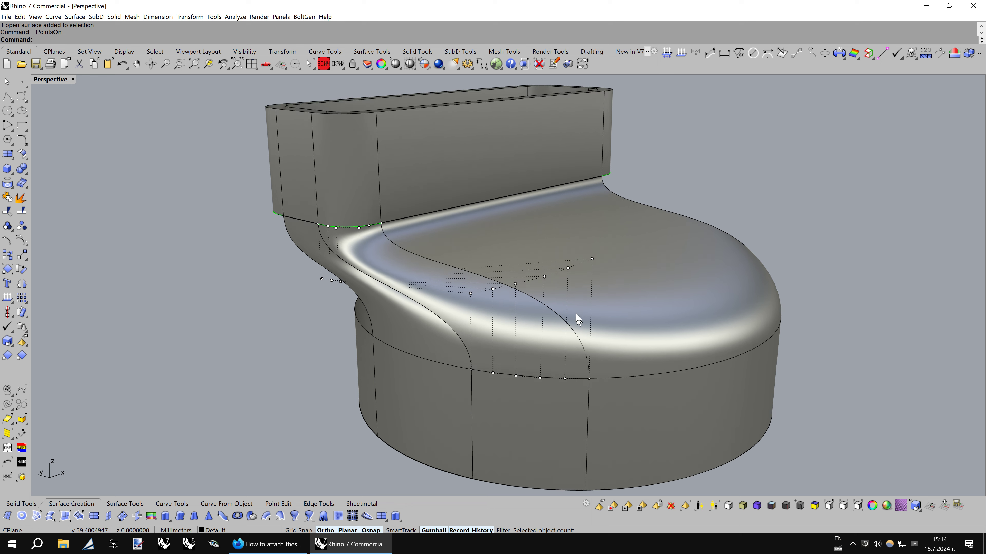
{"action": "left_click", "coordinate": [125, 503]}
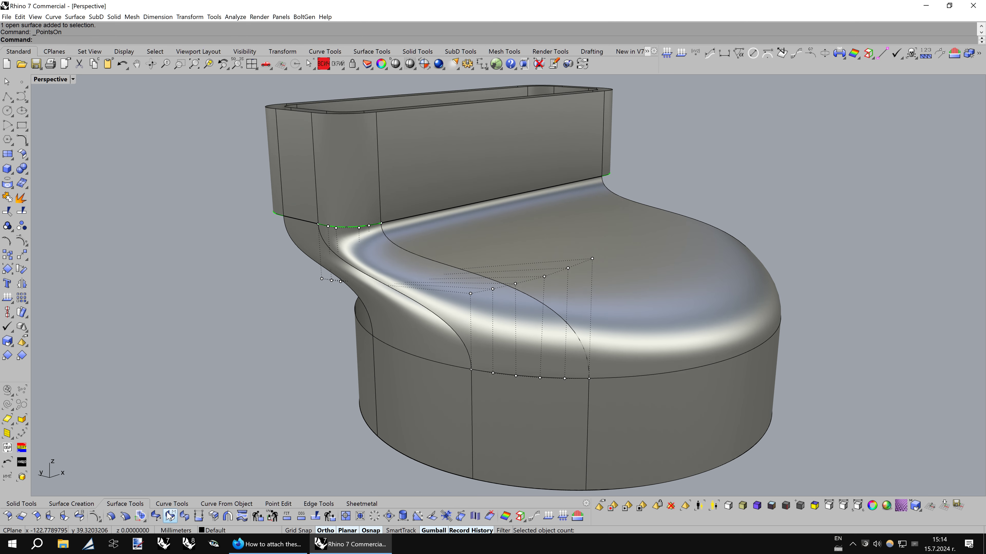
- Match the edge surface's first side edge to its neighbouring blend with tangency
{"action": "left_click", "coordinate": [584, 350]}
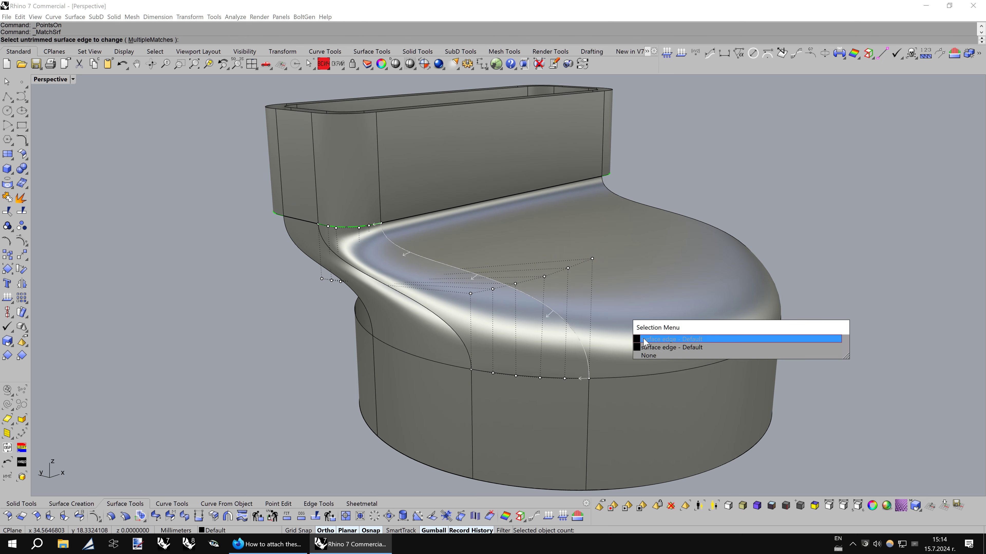
{"action": "left_click", "coordinate": [652, 338]}
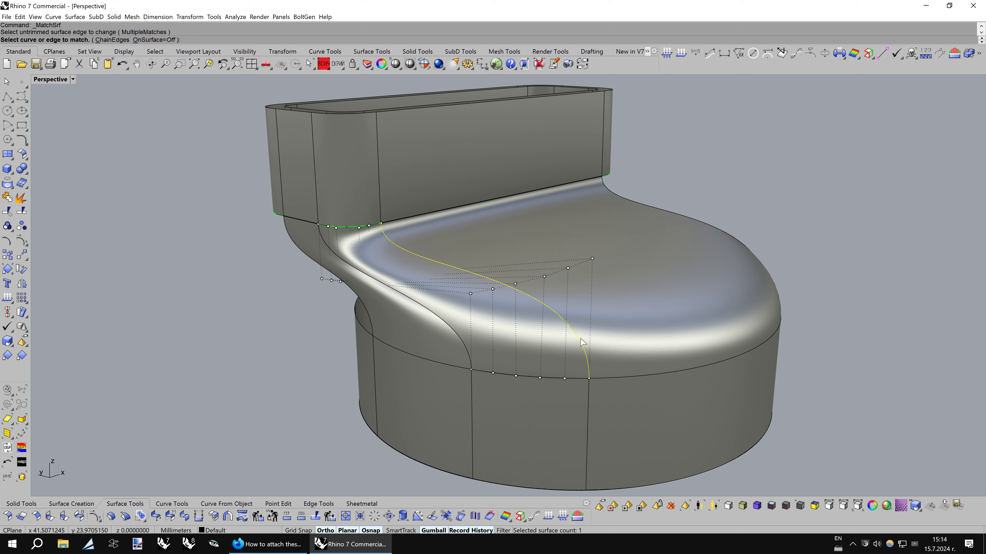
{"action": "key", "text": "Return"}
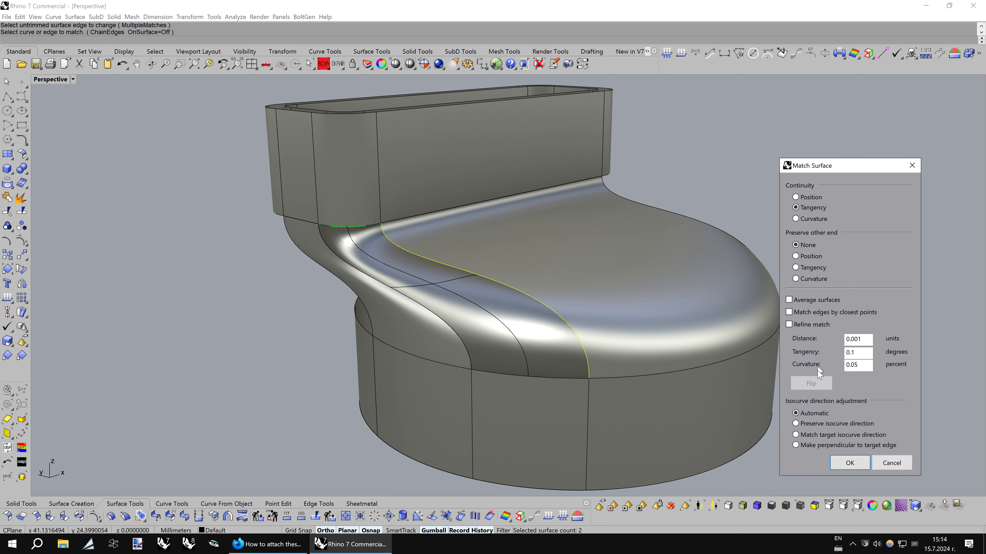
{"action": "left_click", "coordinate": [849, 463]}
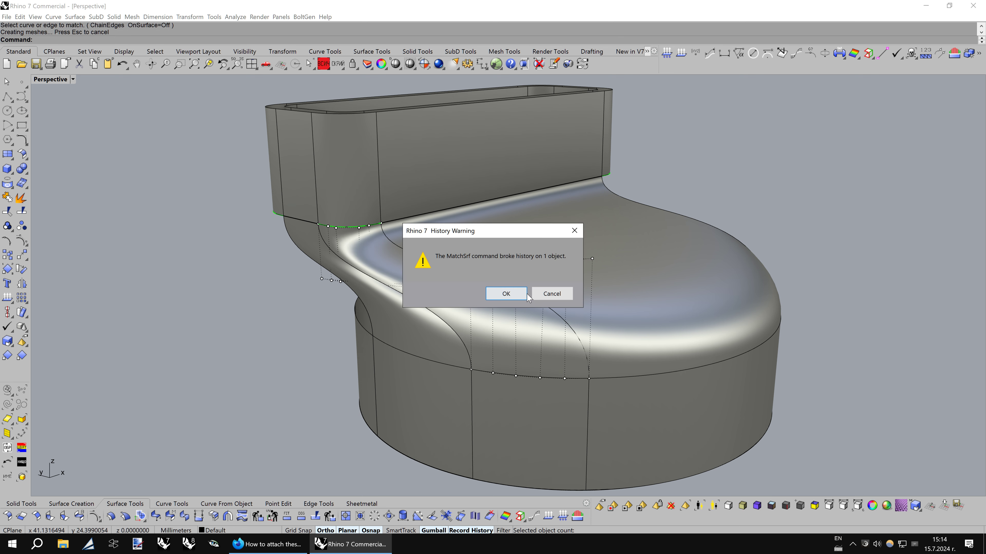
{"action": "left_click", "coordinate": [504, 293]}
- Tangency-match the edge surface's other side edge to the neighbouring seat blend
{"action": "left_click", "coordinate": [468, 341]}
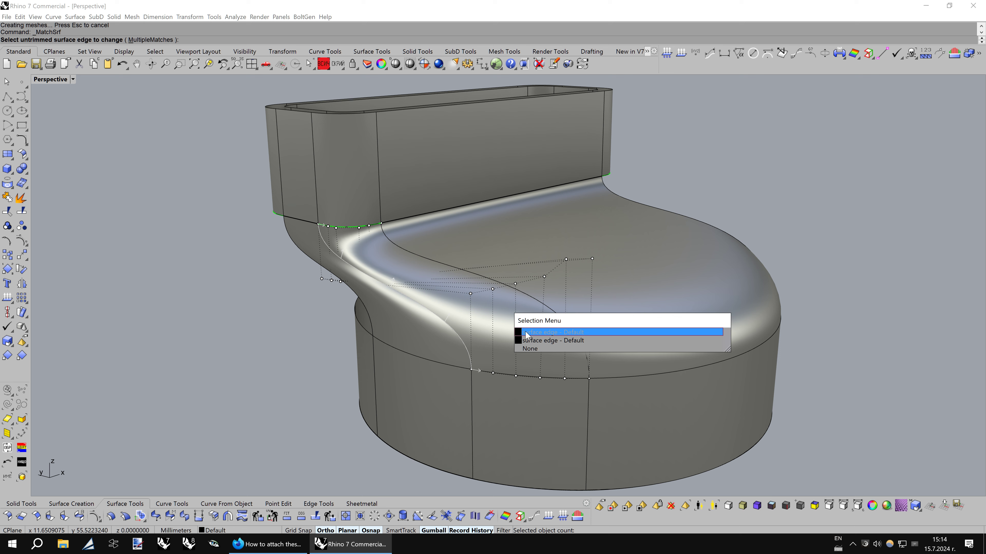
{"action": "left_click", "coordinate": [528, 332]}
{"action": "left_click", "coordinate": [465, 344]}
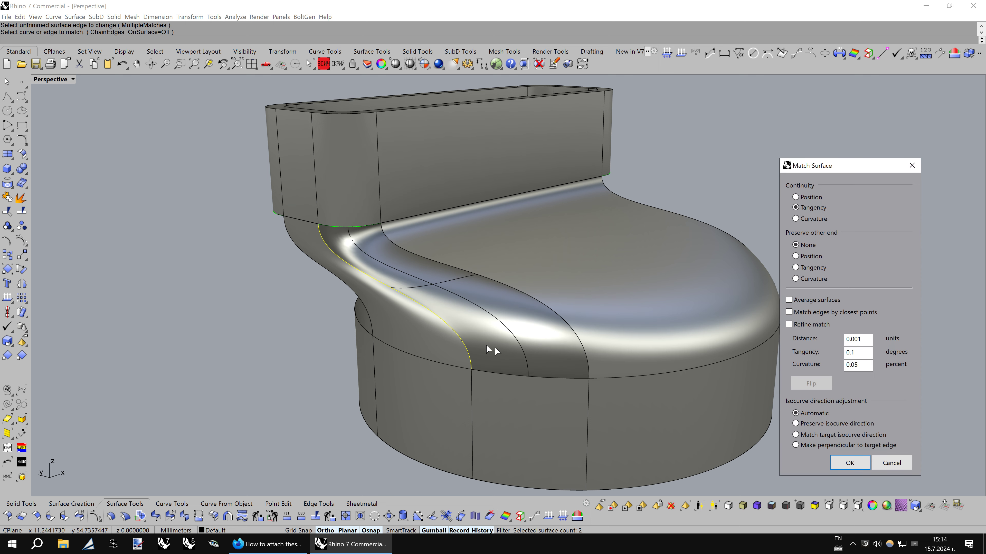
{"action": "left_click", "coordinate": [843, 462]}
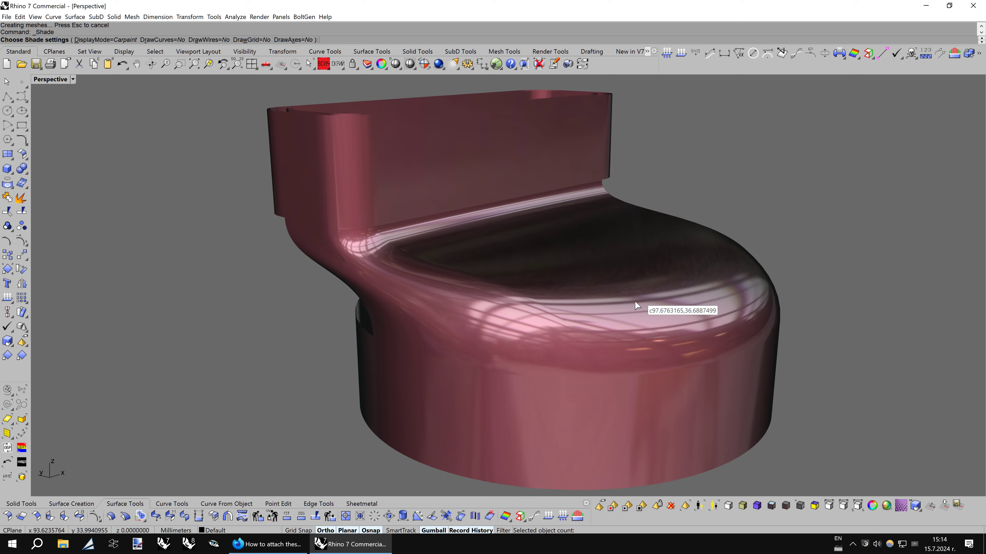
- Orbit the glossy Carpaint preview, exit it, and show the seat surface's control points
{"action": "mouse_move", "coordinate": [634, 301]}
{"action": "right_mouse_down"}
{"action": "mouse_move", "coordinate": [652, 283]}
{"action": "mouse_move", "coordinate": [543, 318]}
{"action": "mouse_move", "coordinate": [499, 312]}
{"action": "mouse_move", "coordinate": [517, 296]}
{"action": "mouse_move", "coordinate": [504, 324]}
{"action": "mouse_move", "coordinate": [552, 321]}
{"action": "mouse_move", "coordinate": [531, 322]}
{"action": "right_mouse_up"}
{"action": "key", "text": "Escape"}
{"action": "left_click", "coordinate": [519, 302]}
{"action": "key", "text": "F10"}
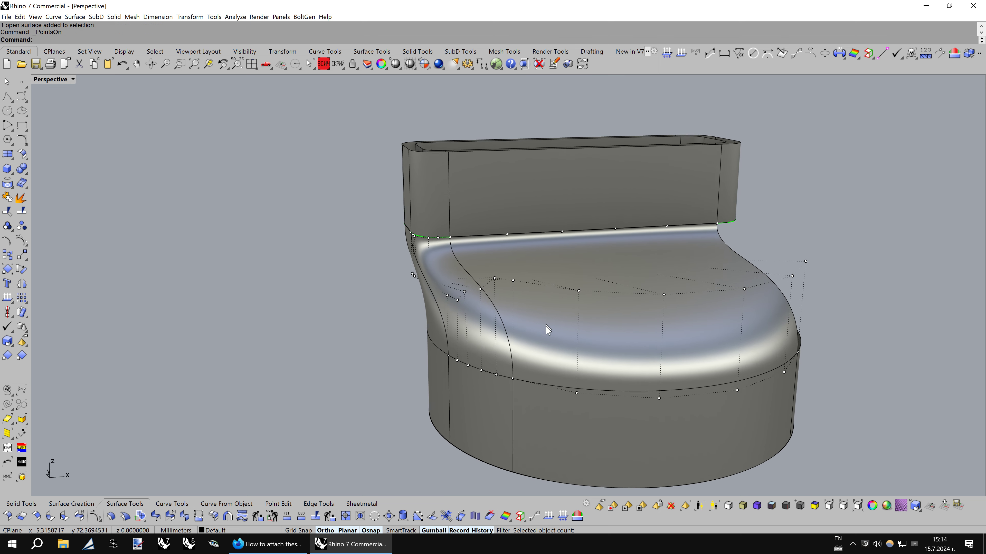
- Match the seat's lower edge to the ring base's top rim with tangency
{"action": "scroll", "coordinate": [542, 328], "scroll_direction": "up", "scroll_amount": 3}
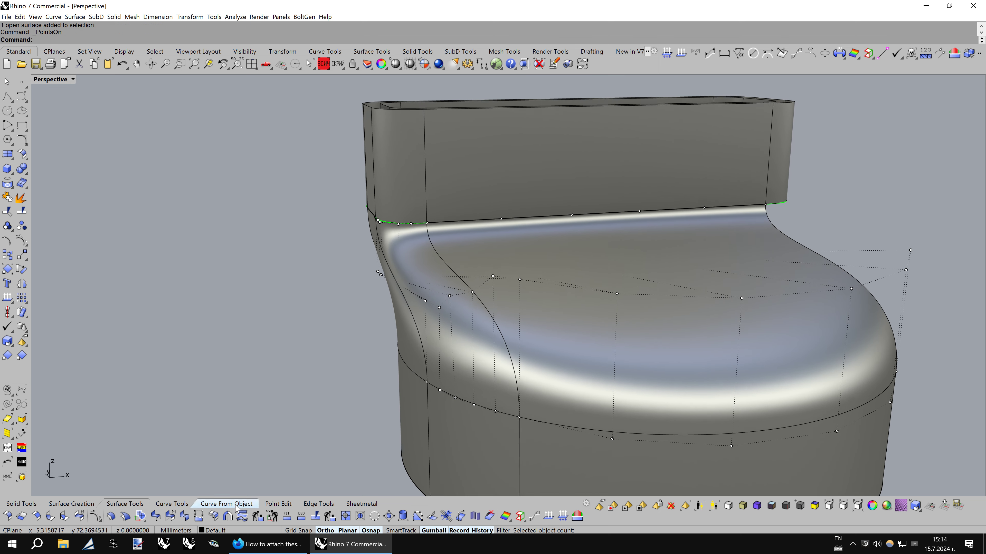
{"action": "left_click", "coordinate": [488, 416]}
{"action": "left_click", "coordinate": [544, 407]}
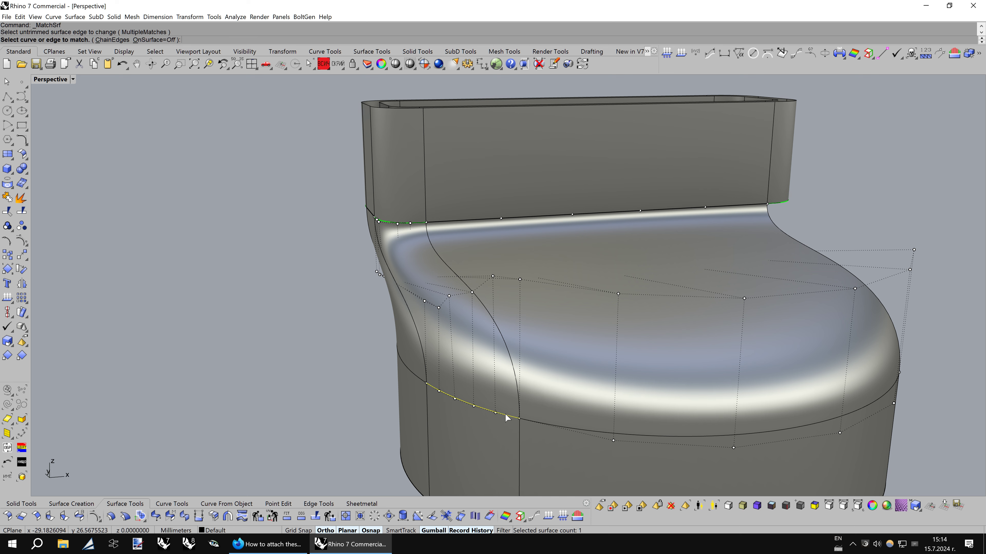
{"action": "left_click", "coordinate": [506, 415]}
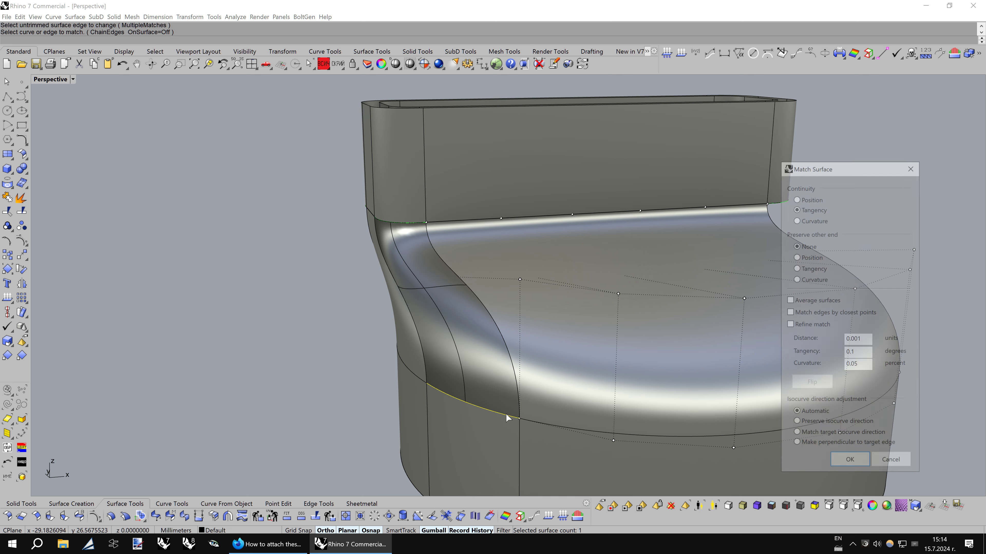
{"action": "left_click", "coordinate": [849, 463]}
{"action": "right_click_drag", "start_coordinate": [527, 309], "coordinate": [522, 285]}
- Nudge a control point along Z, then reselect the S-shaped blend with its control points showing
{"action": "left_click_drag", "start_coordinate": [521, 259], "coordinate": [563, 244]}
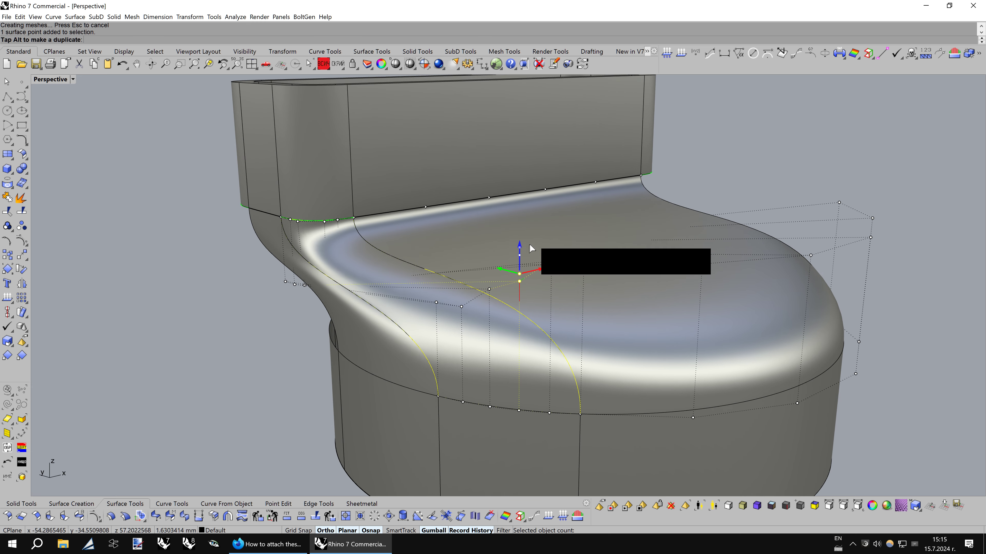
{"action": "mouse_move", "coordinate": [562, 240]}
{"action": "right_mouse_down"}
{"action": "mouse_move", "coordinate": [579, 253]}
{"action": "mouse_move", "coordinate": [462, 295]}
{"action": "mouse_move", "coordinate": [456, 302]}
{"action": "mouse_move", "coordinate": [477, 300]}
{"action": "mouse_move", "coordinate": [409, 332]}
{"action": "mouse_move", "coordinate": [488, 322]}
{"action": "mouse_move", "coordinate": [468, 297]}
{"action": "mouse_move", "coordinate": [387, 293]}
{"action": "mouse_move", "coordinate": [473, 286]}
{"action": "mouse_move", "coordinate": [448, 280]}
{"action": "right_mouse_up"}
{"action": "left_click", "coordinate": [420, 320]}
{"action": "key", "text": "F10"}
{"action": "key", "text": "Escape"}
{"action": "left_click", "coordinate": [393, 331]}
{"action": "key", "text": "F10"}
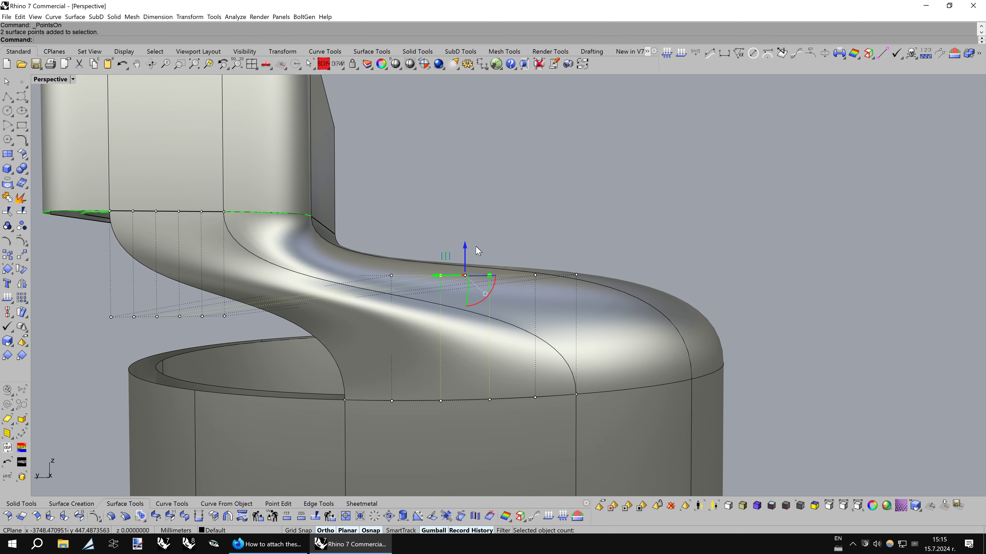
- Lower several blend control points a few millimetres along Z, one by about 4 mm
{"action": "left_click_drag", "start_coordinate": [465, 249], "coordinate": [468, 285]}
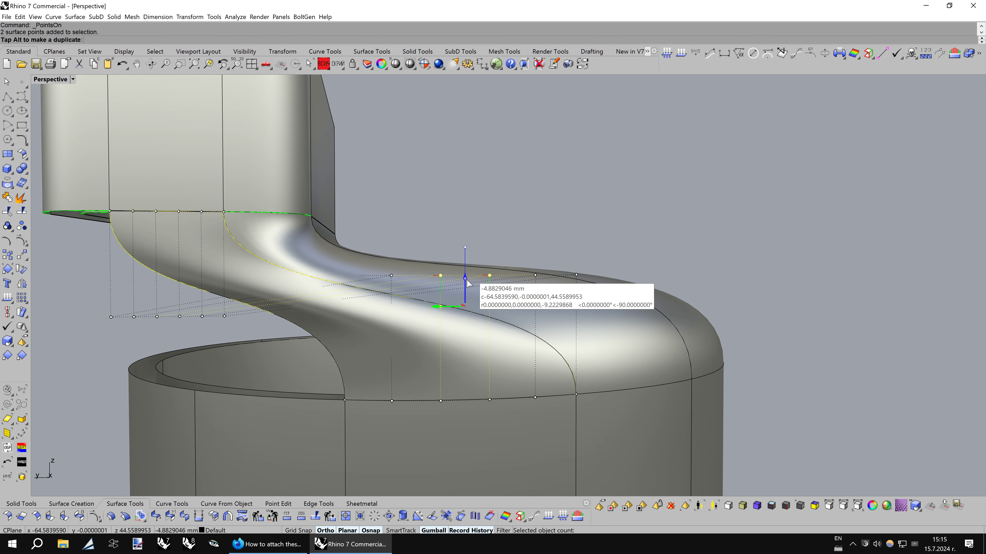
{"action": "mouse_move", "coordinate": [468, 285]}
{"action": "right_mouse_down"}
{"action": "mouse_move", "coordinate": [542, 305]}
{"action": "mouse_move", "coordinate": [529, 284]}
{"action": "right_mouse_up"}
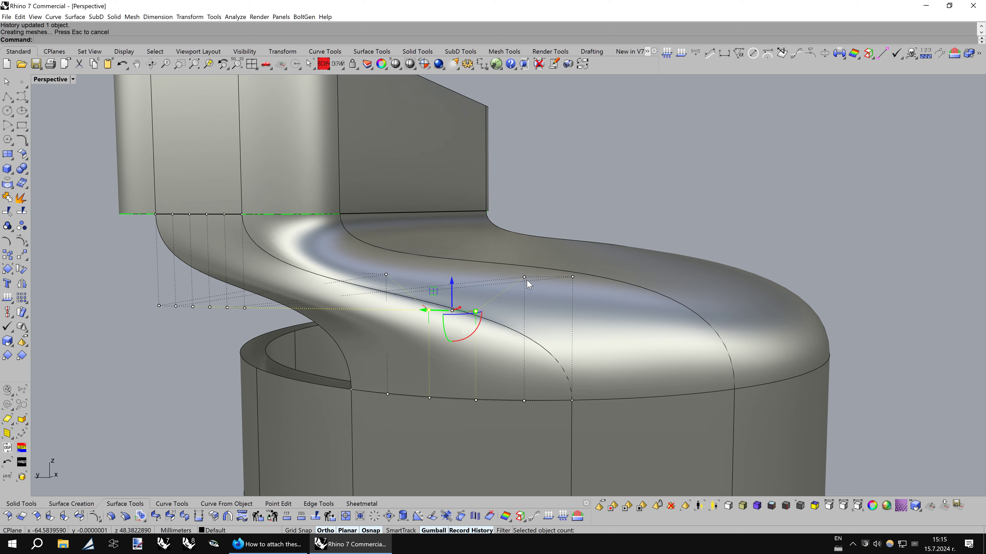
{"action": "left_click_drag", "start_coordinate": [526, 257], "coordinate": [525, 271]}
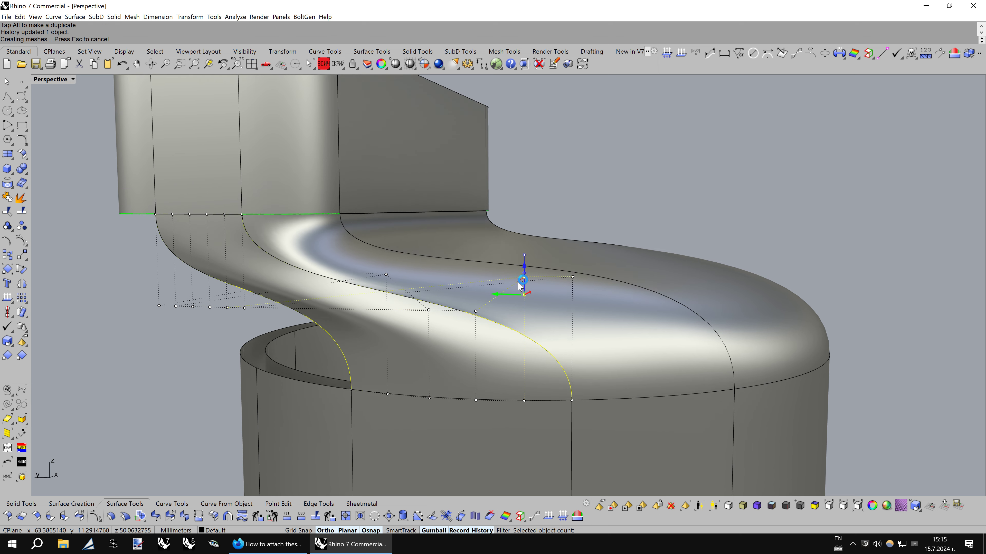
{"action": "right_click_drag", "start_coordinate": [525, 271], "coordinate": [405, 283]}
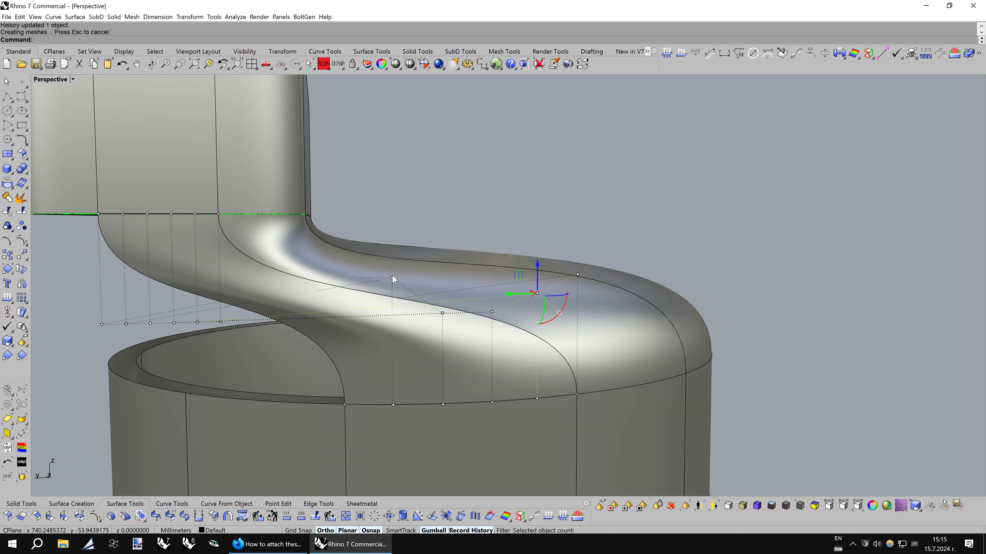
{"action": "left_click", "coordinate": [392, 278]}
{"action": "left_click_drag", "start_coordinate": [393, 248], "coordinate": [417, 289]}
{"action": "mouse_move", "coordinate": [416, 290]}
{"action": "right_mouse_down"}
{"action": "mouse_move", "coordinate": [486, 241]}
{"action": "mouse_move", "coordinate": [479, 271]}
{"action": "right_mouse_up"}
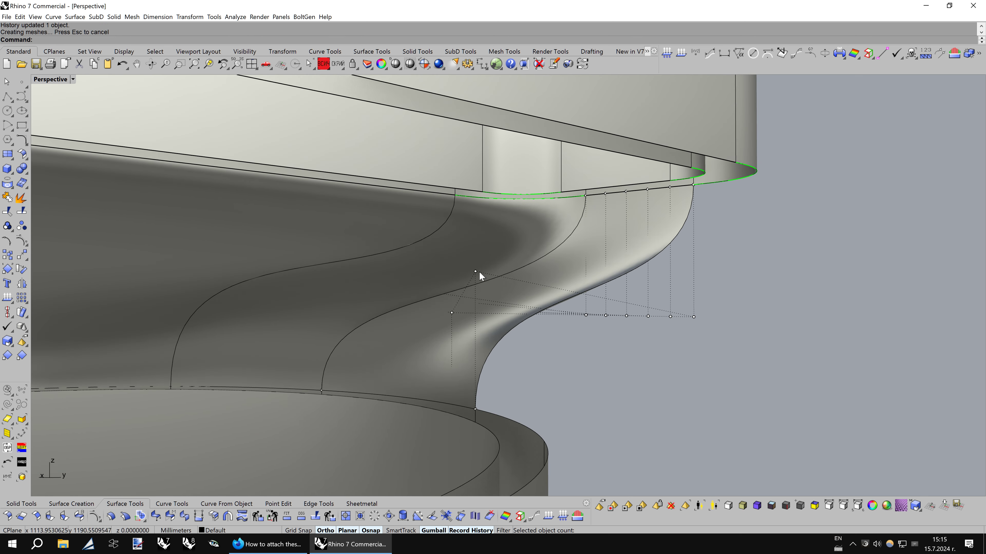
{"action": "left_click_drag", "start_coordinate": [476, 247], "coordinate": [475, 303]}
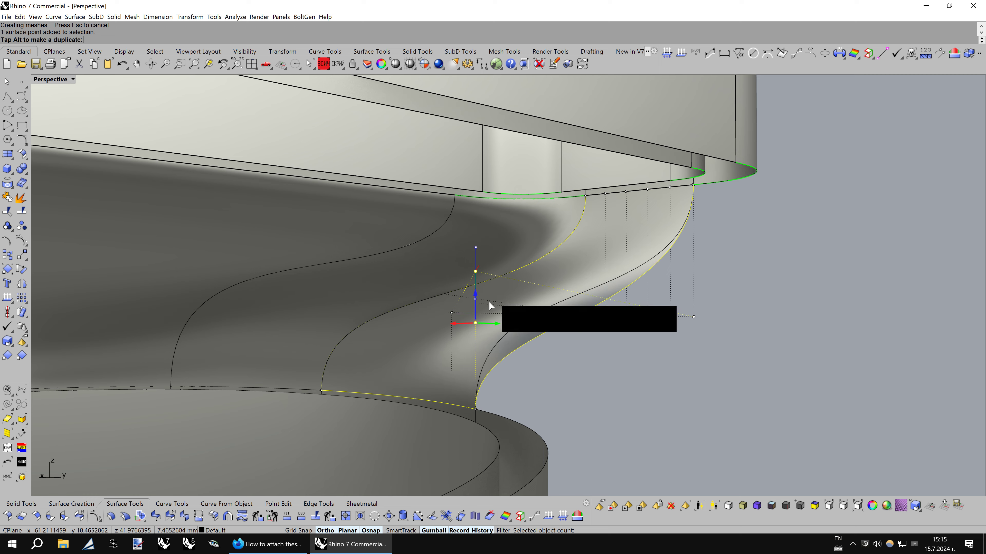
{"action": "mouse_move", "coordinate": [489, 303]}
{"action": "right_mouse_down"}
{"action": "mouse_move", "coordinate": [589, 312]}
{"action": "mouse_move", "coordinate": [429, 315]}
{"action": "right_mouse_up"}
- Move another point along Z in wireframe, then clear the selection and return to shaded display
{"action": "key", "text": "ctrl+alt+w"}
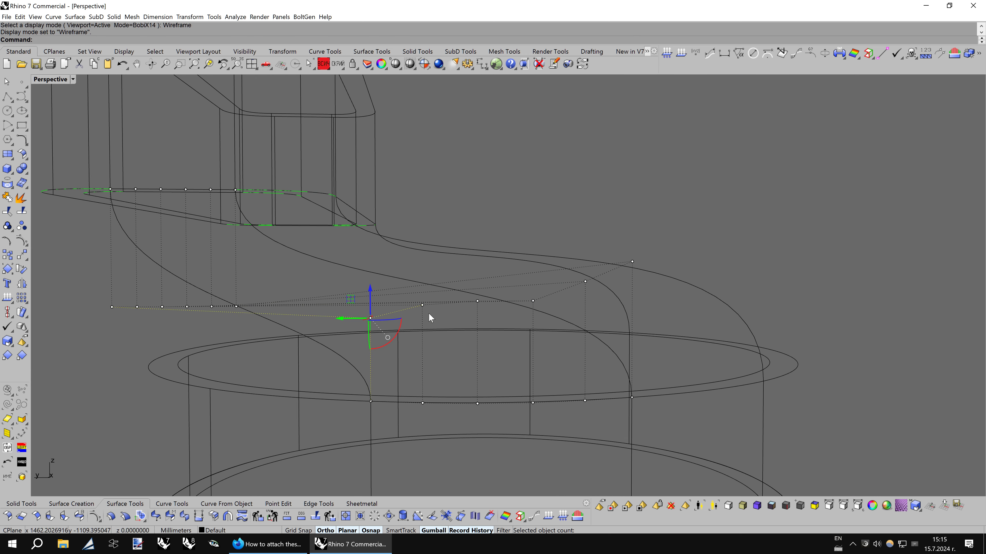
{"action": "mouse_move", "coordinate": [368, 289]}
{"action": "left_mouse_down"}
{"action": "mouse_move", "coordinate": [373, 303]}
{"action": "mouse_move", "coordinate": [440, 309]}
{"action": "mouse_move", "coordinate": [424, 298]}
{"action": "mouse_move", "coordinate": [533, 288]}
{"action": "left_mouse_up"}
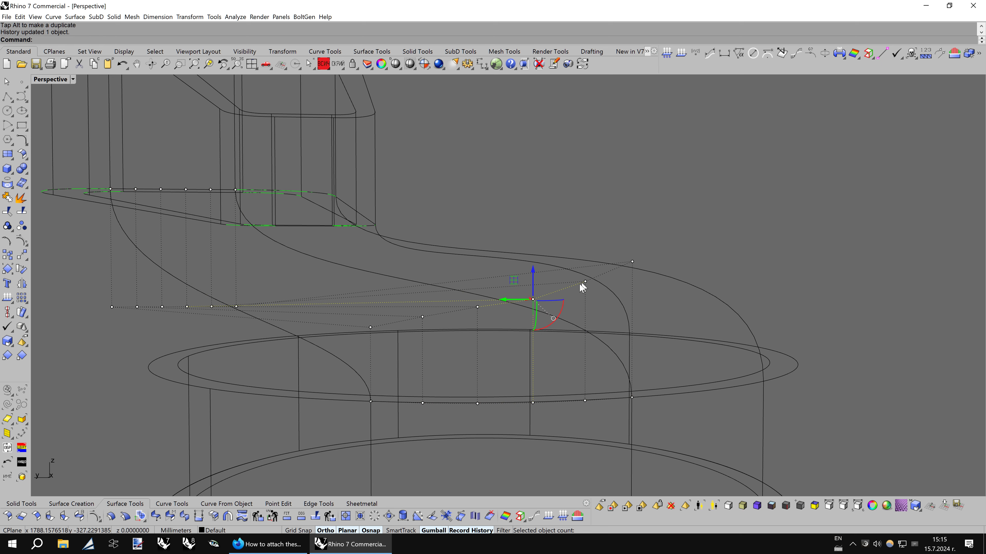
{"action": "left_click", "coordinate": [698, 213]}
{"action": "scroll", "coordinate": [698, 214], "scroll_direction": "down", "scroll_amount": 2}
{"action": "key", "text": "ctrl+alt+s"}
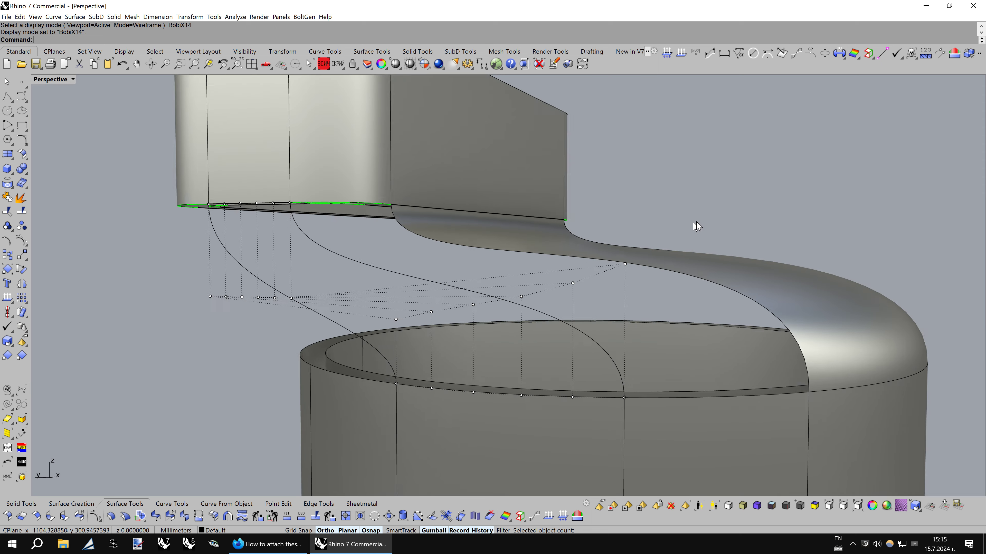
{"action": "mouse_move", "coordinate": [696, 226]}
{"action": "right_mouse_down"}
{"action": "mouse_move", "coordinate": [565, 319]}
{"action": "mouse_move", "coordinate": [196, 478]}
{"action": "right_mouse_up"}
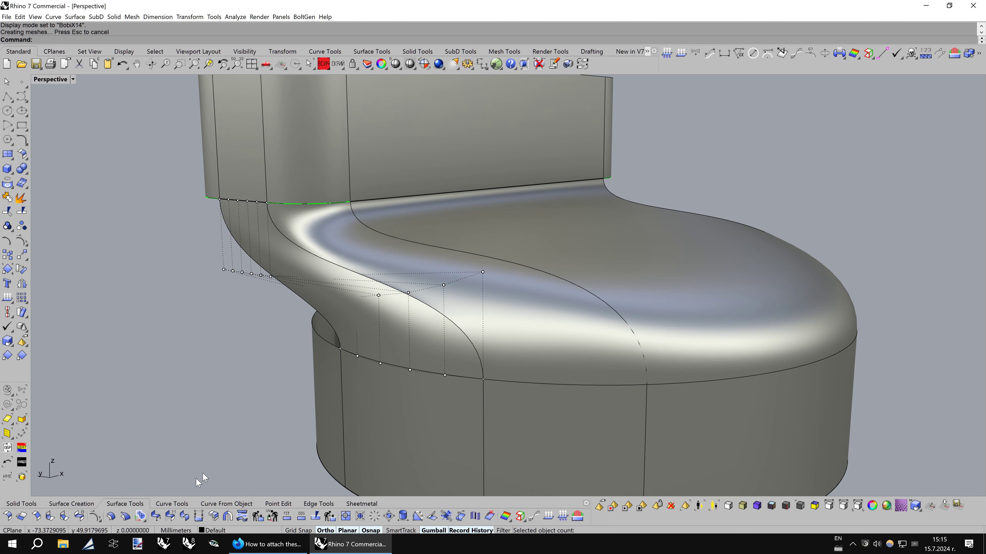
- Tangency-match both blend edges to their neighbouring seat edges
{"action": "left_click", "coordinate": [336, 207]}
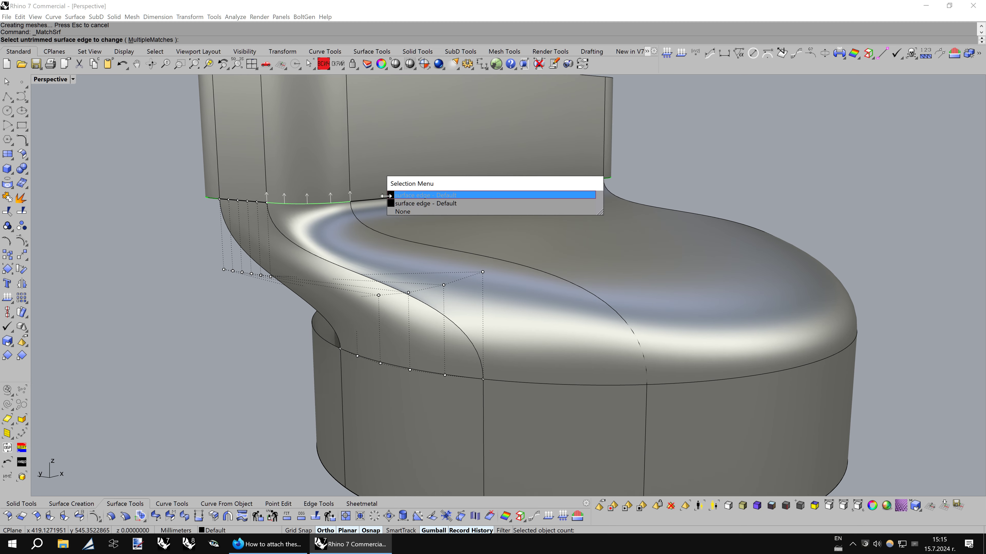
{"action": "left_click", "coordinate": [401, 204]}
{"action": "left_click", "coordinate": [359, 202]}
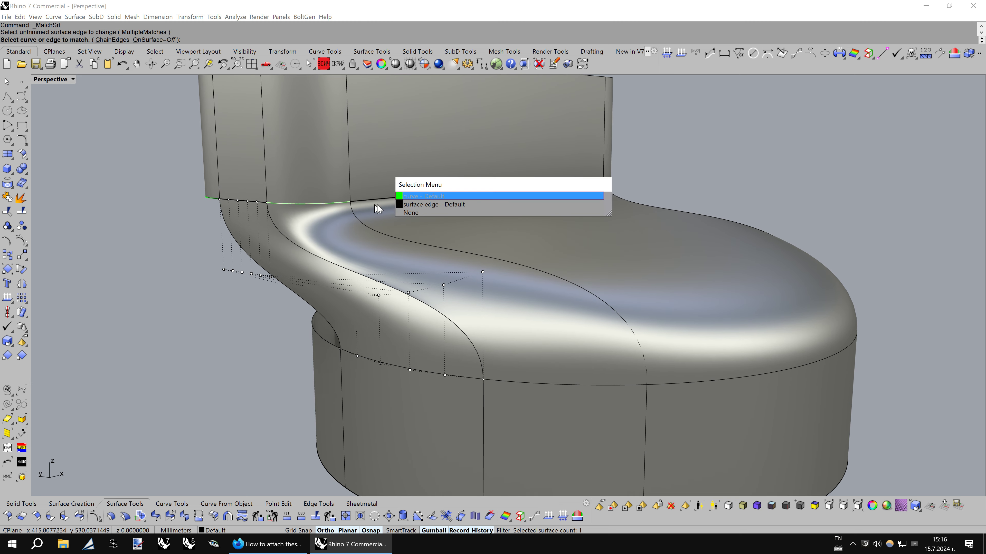
{"action": "left_click", "coordinate": [410, 202]}
{"action": "left_click", "coordinate": [850, 463]}
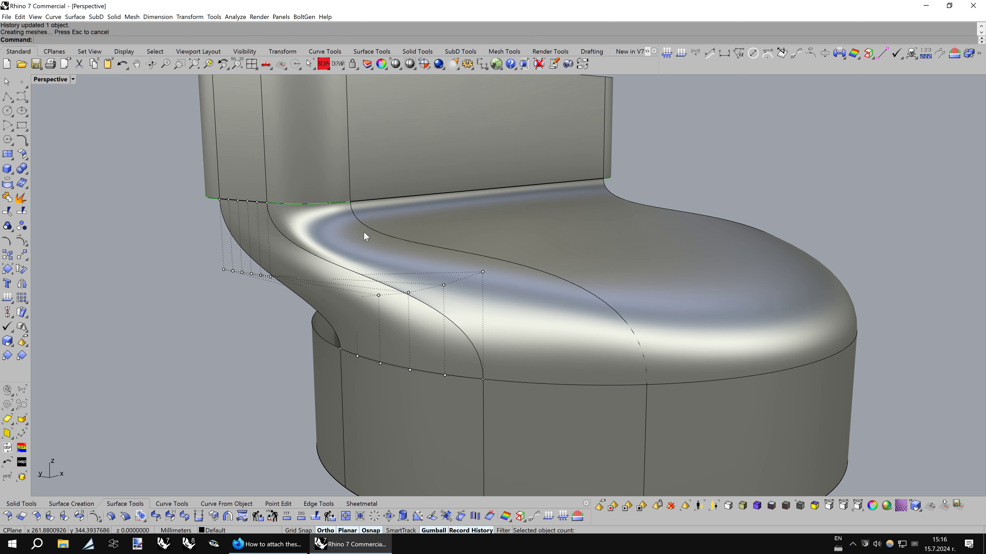
{"action": "left_click", "coordinate": [329, 266]}
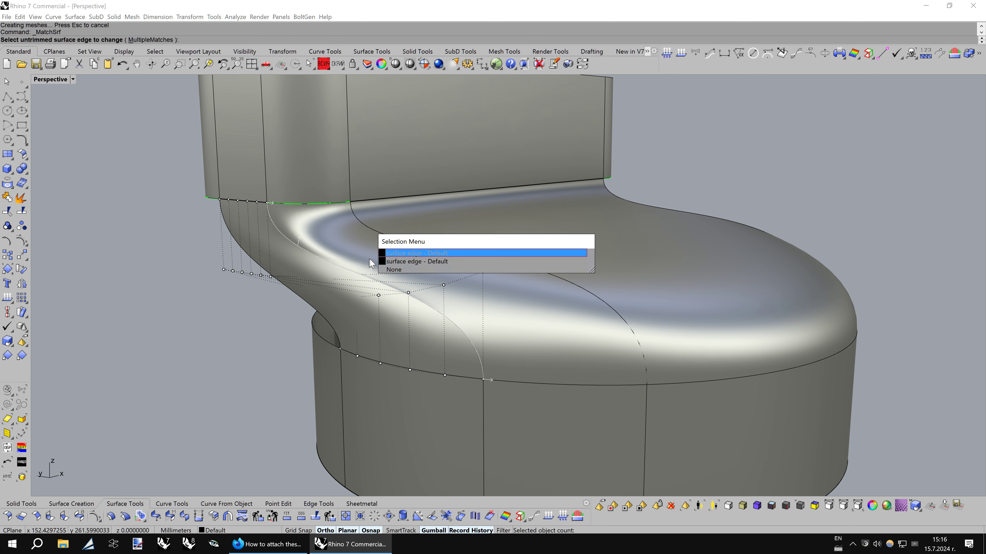
{"action": "left_click", "coordinate": [384, 253]}
{"action": "left_click", "coordinate": [334, 266]}
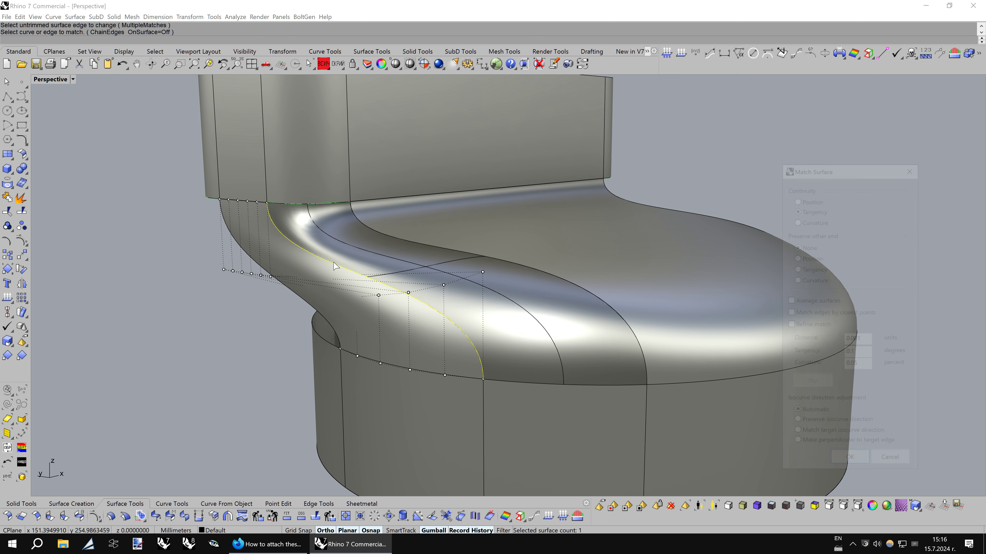
{"action": "left_click", "coordinate": [849, 463]}
{"action": "mouse_move", "coordinate": [427, 295]}
{"action": "right_mouse_down"}
{"action": "mouse_move", "coordinate": [490, 298]}
{"action": "mouse_move", "coordinate": [480, 289]}
{"action": "mouse_move", "coordinate": [347, 317]}
{"action": "mouse_move", "coordinate": [320, 308]}
{"action": "right_mouse_up"}
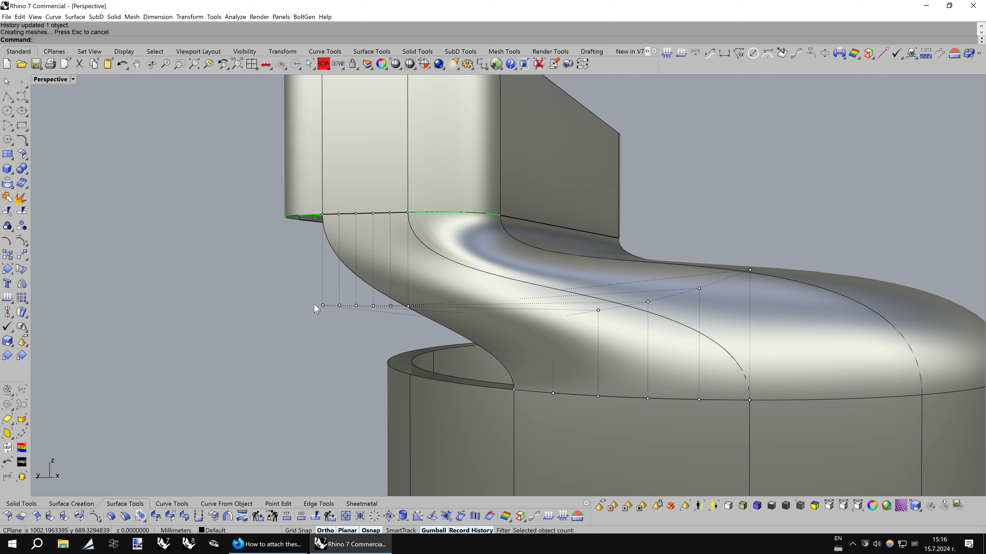
- Shear six seat-edge control points about -21.39° in the maximized side view
{"action": "left_click_drag", "start_coordinate": [409, 314], "coordinate": [410, 315]}
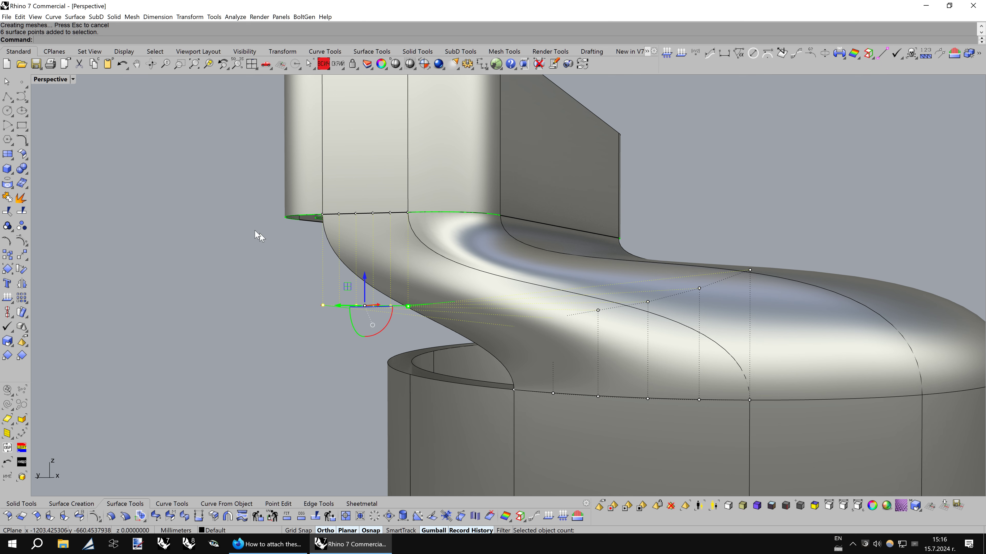
{"action": "double_click", "coordinate": [45, 80]}
{"action": "double_click", "coordinate": [512, 292]}
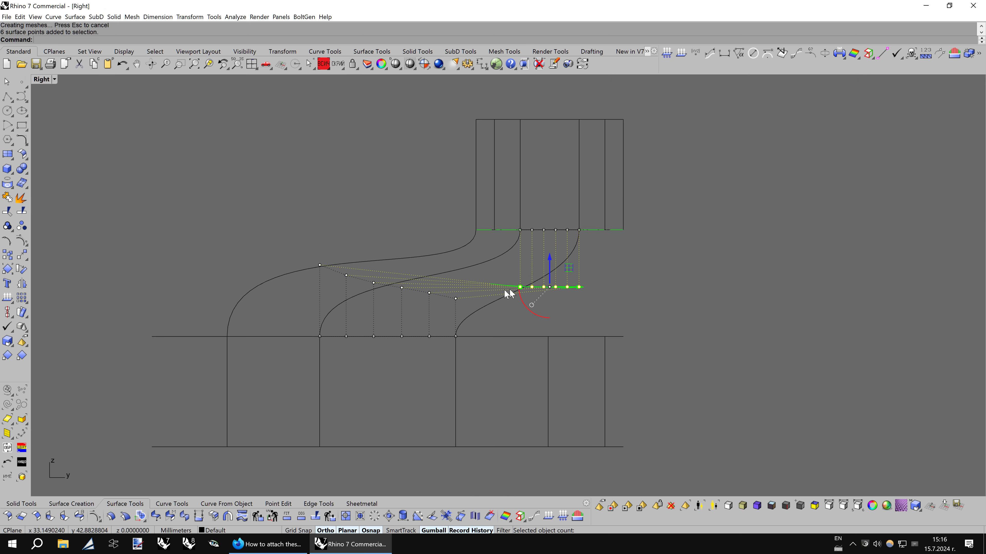
{"action": "left_click", "coordinate": [24, 253]}
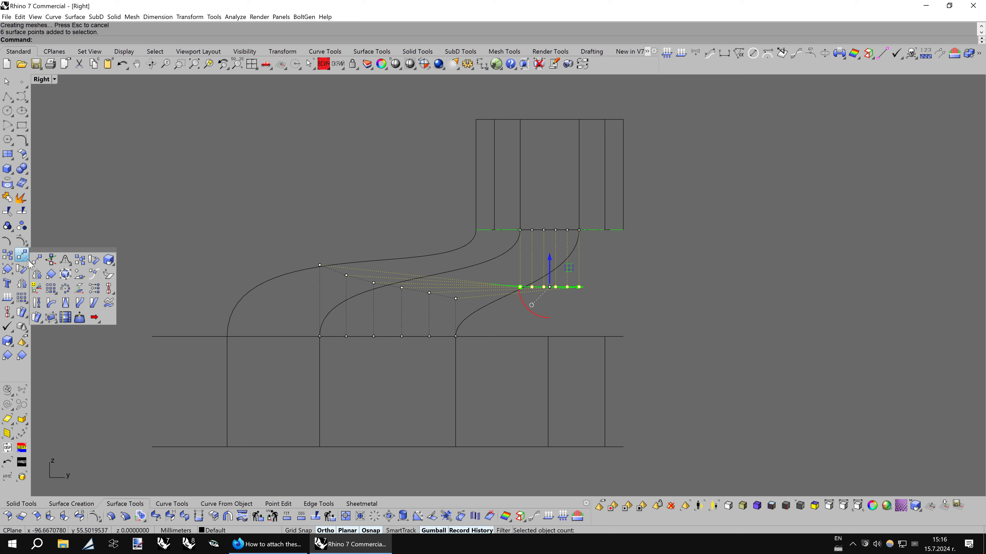
{"action": "left_click", "coordinate": [520, 287]}
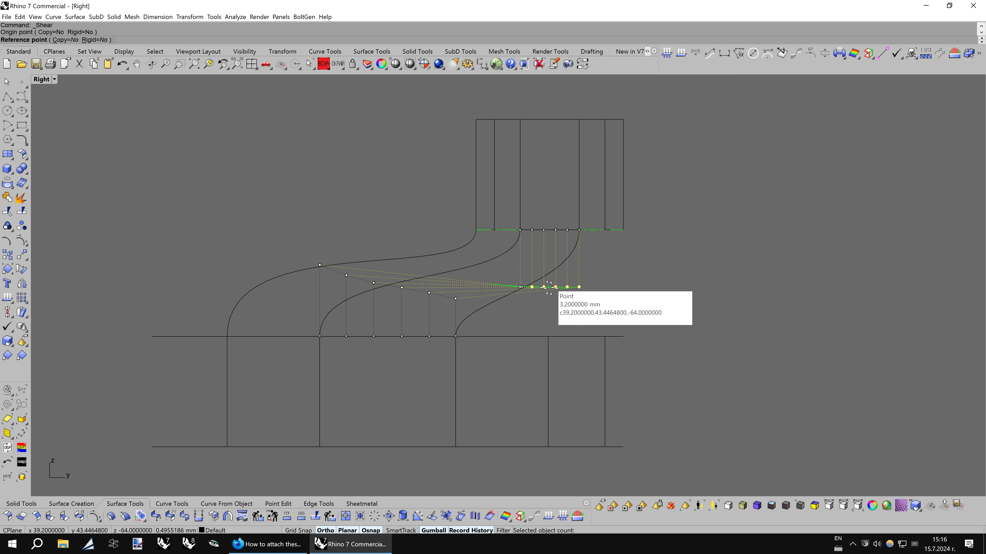
{"action": "left_click", "coordinate": [579, 287]}
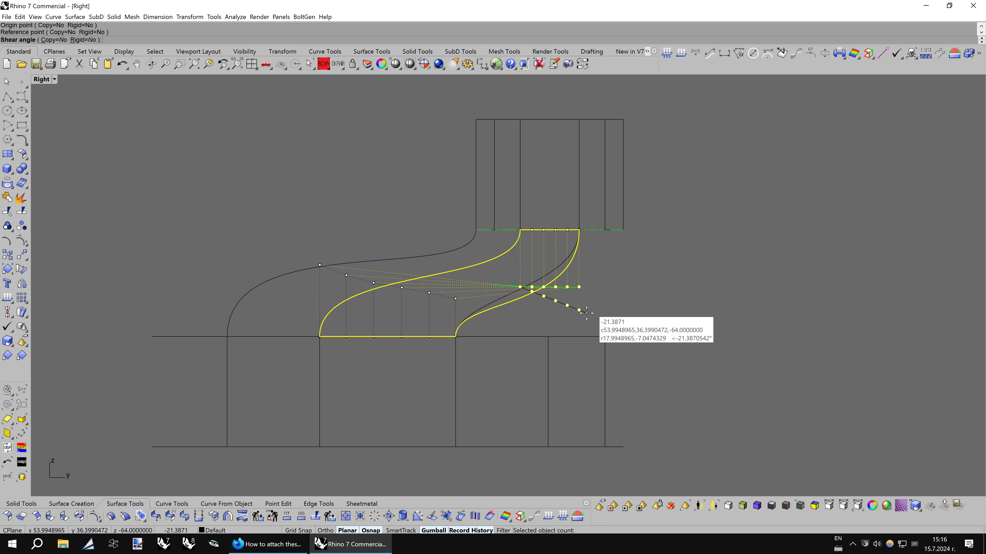
{"action": "left_click", "coordinate": [586, 303]}
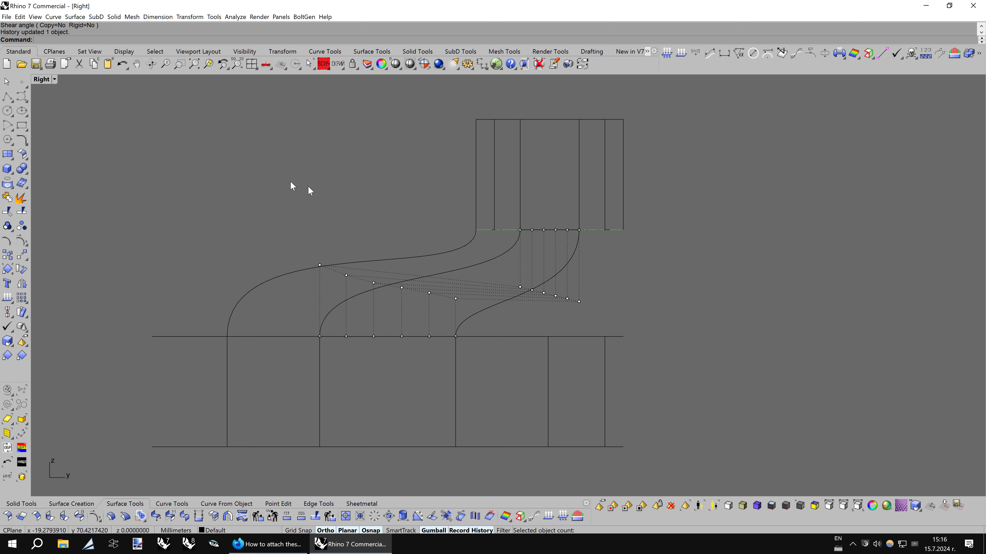
{"action": "double_click", "coordinate": [55, 83]}
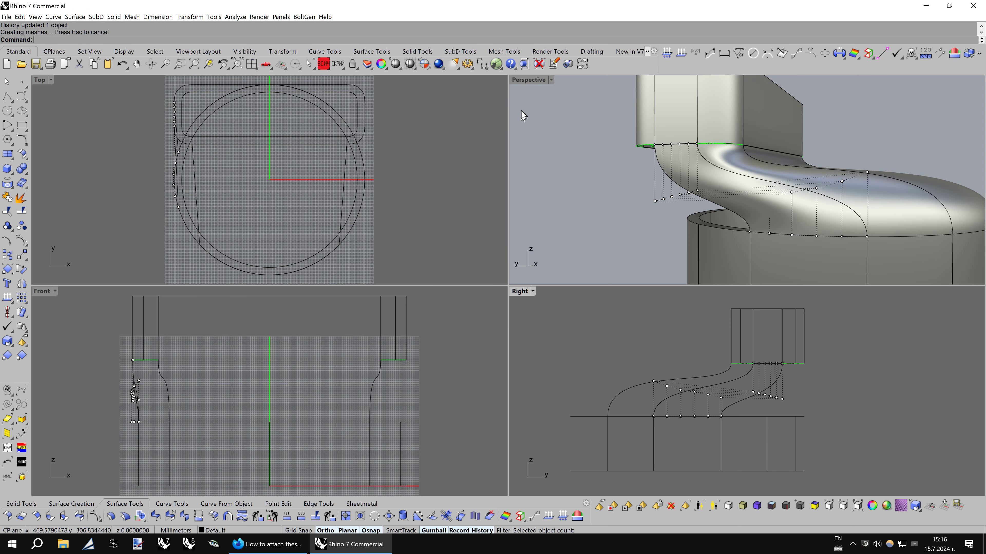
- Maximize Perspective and review the reshaped seat in glossy Carpaint shading
{"action": "double_click", "coordinate": [521, 84]}
{"action": "mouse_move", "coordinate": [587, 230]}
{"action": "right_mouse_down"}
{"action": "mouse_move", "coordinate": [577, 220]}
{"action": "mouse_move", "coordinate": [605, 230]}
{"action": "mouse_move", "coordinate": [608, 214]}
{"action": "right_mouse_up"}
{"action": "left_click", "coordinate": [394, 64]}
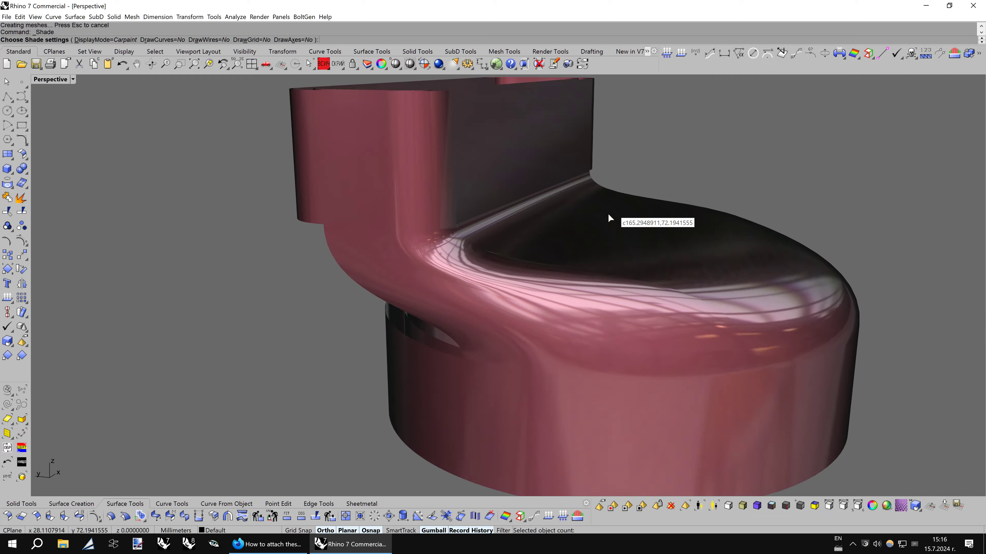
{"action": "key", "text": "Escape"}
{"action": "left_click", "coordinate": [464, 259]}
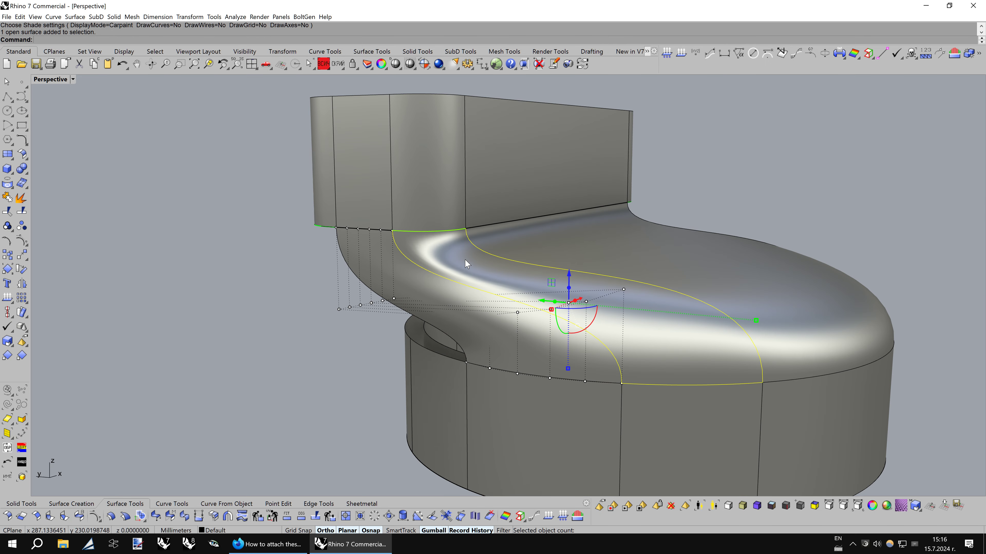
{"action": "key", "text": "Escape"}
- Switch Perspective to Wireframe and zoom in on the seat edges
{"action": "mouse_move", "coordinate": [462, 259]}
{"action": "right_mouse_down"}
{"action": "mouse_move", "coordinate": [519, 269]}
{"action": "mouse_move", "coordinate": [500, 272]}
{"action": "right_mouse_up"}
{"action": "key", "text": "ctrl+alt+w"}
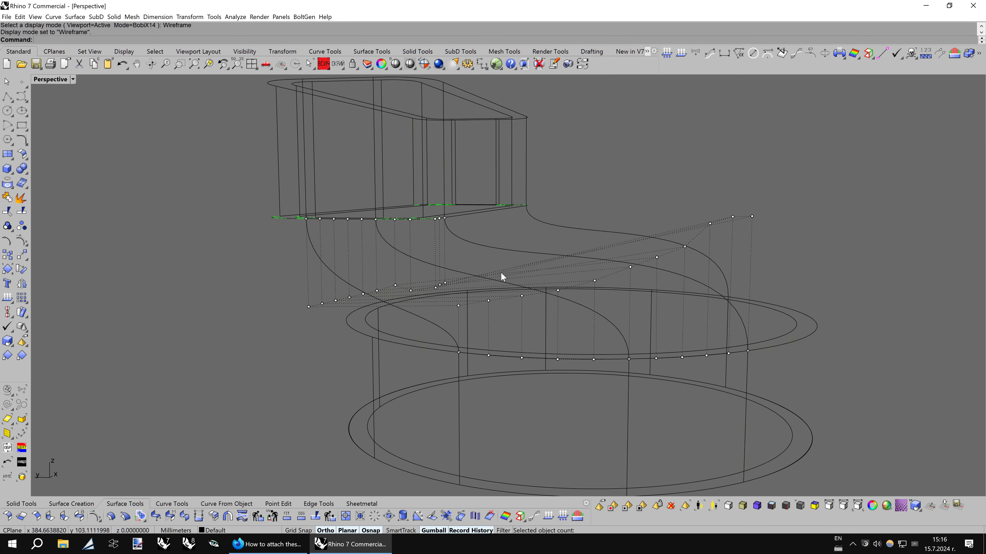
{"action": "scroll", "coordinate": [500, 271], "scroll_direction": "up", "scroll_amount": 1}
{"action": "scroll", "coordinate": [500, 272], "scroll_direction": "up", "scroll_amount": 1}
{"action": "scroll", "coordinate": [501, 275], "scroll_direction": "up", "scroll_amount": 2}
{"action": "scroll", "coordinate": [477, 273], "scroll_direction": "up", "scroll_amount": 1}
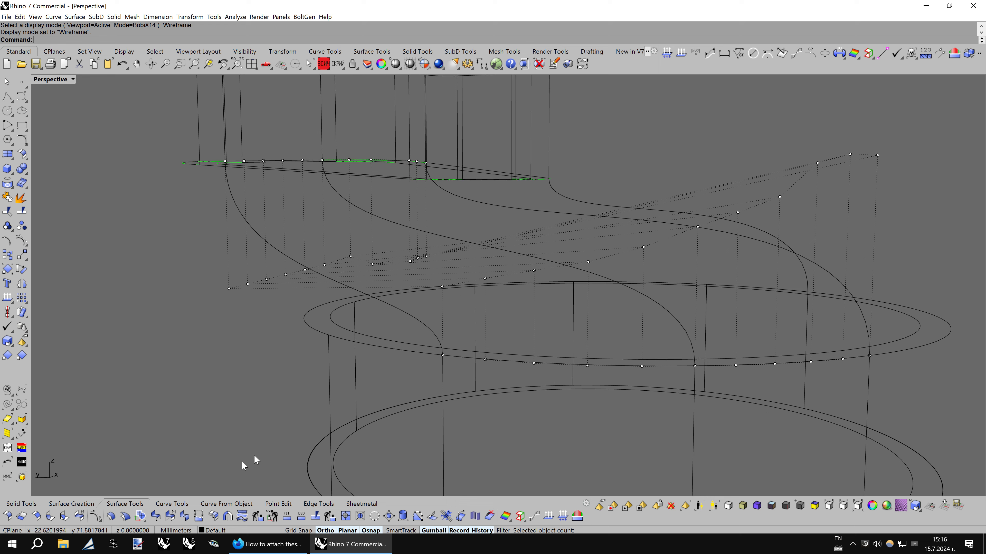
{"action": "mouse_move", "coordinate": [281, 401]}
{"action": "right_mouse_down"}
{"action": "mouse_move", "coordinate": [372, 247]}
{"action": "mouse_move", "coordinate": [335, 220]}
{"action": "right_mouse_up"}
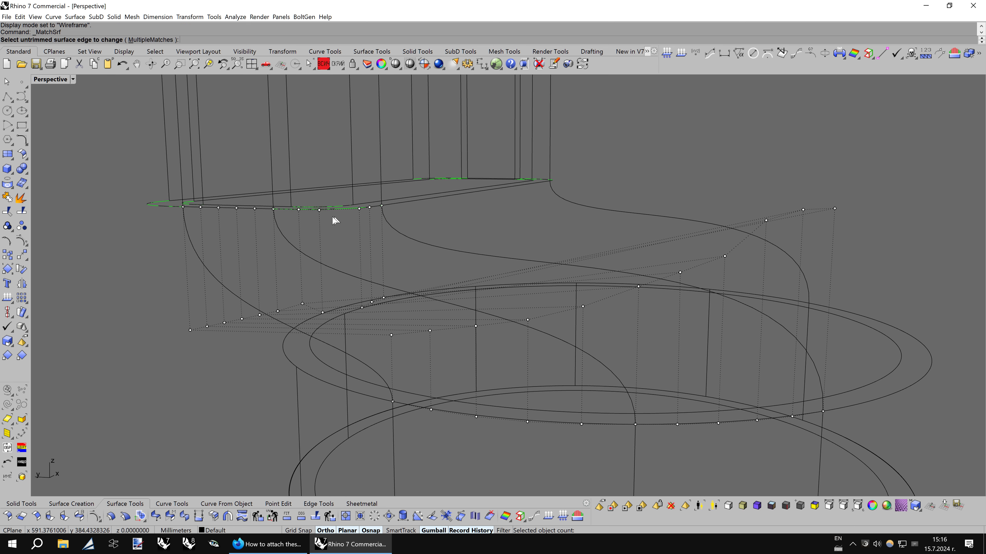
- Tangency-match two seat edges to their neighbouring surface edges
{"action": "left_click", "coordinate": [277, 230]}
{"action": "left_click", "coordinate": [338, 225]}
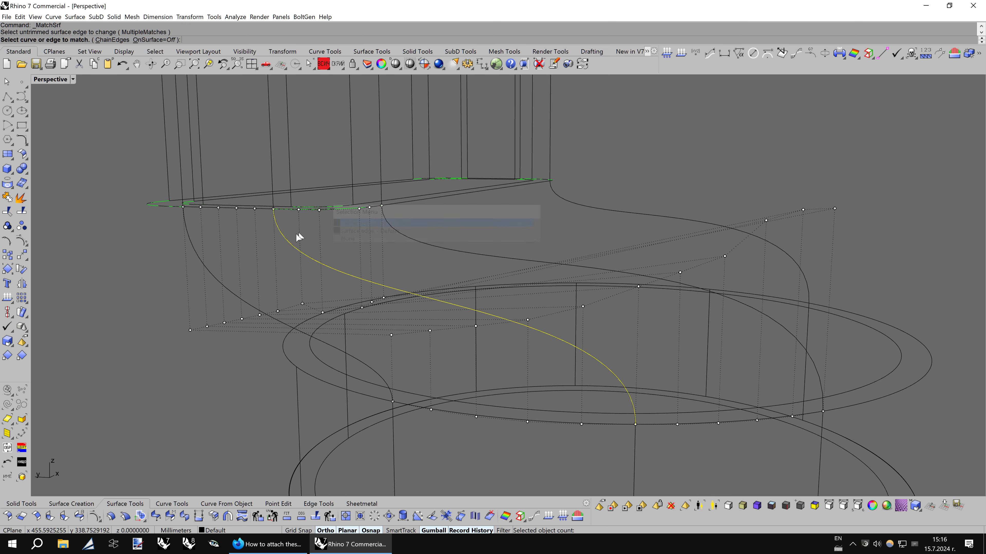
{"action": "left_click", "coordinate": [288, 241]}
{"action": "left_click", "coordinate": [841, 468]}
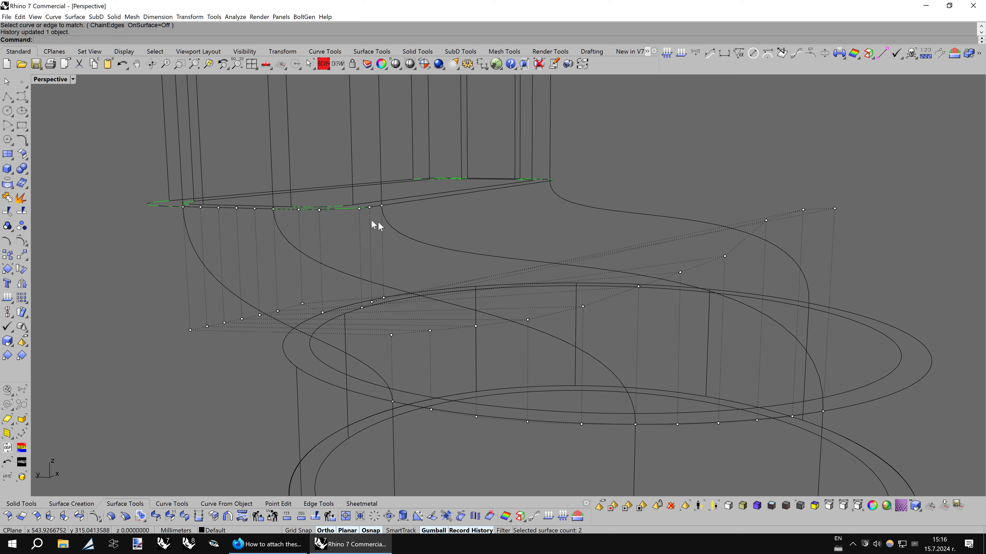
{"action": "left_click", "coordinate": [295, 210]}
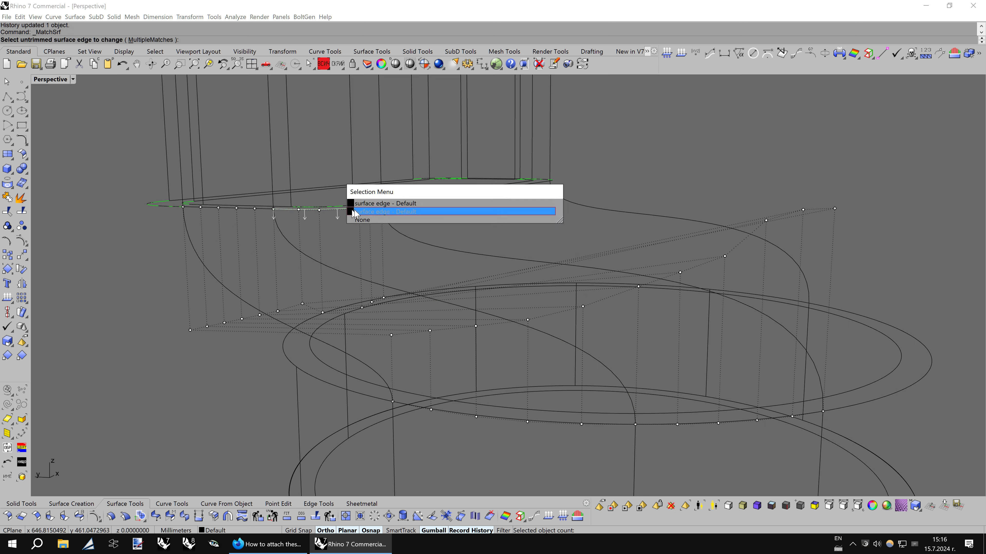
{"action": "left_click", "coordinate": [355, 213]}
{"action": "left_click", "coordinate": [291, 211]}
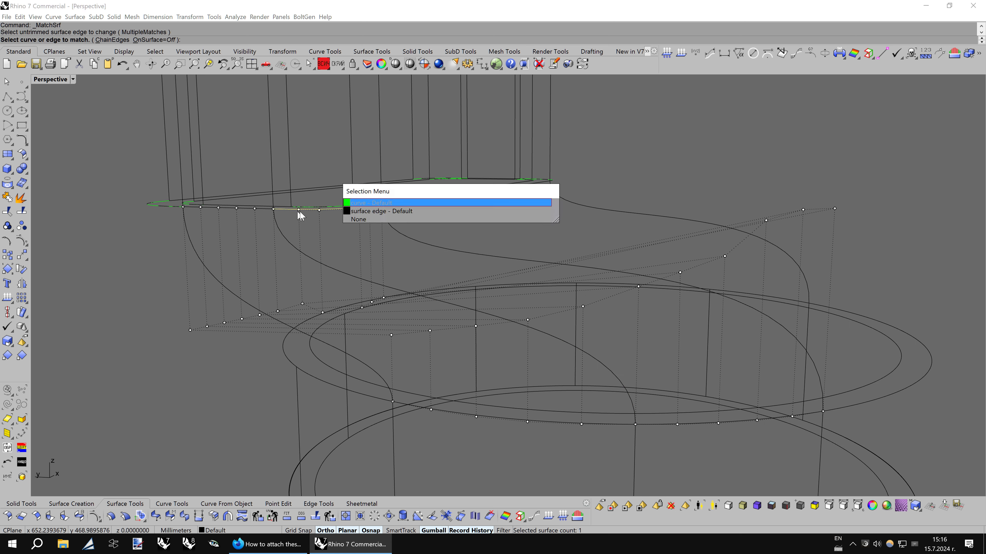
{"action": "left_click", "coordinate": [357, 209]}
{"action": "left_click", "coordinate": [838, 465]}
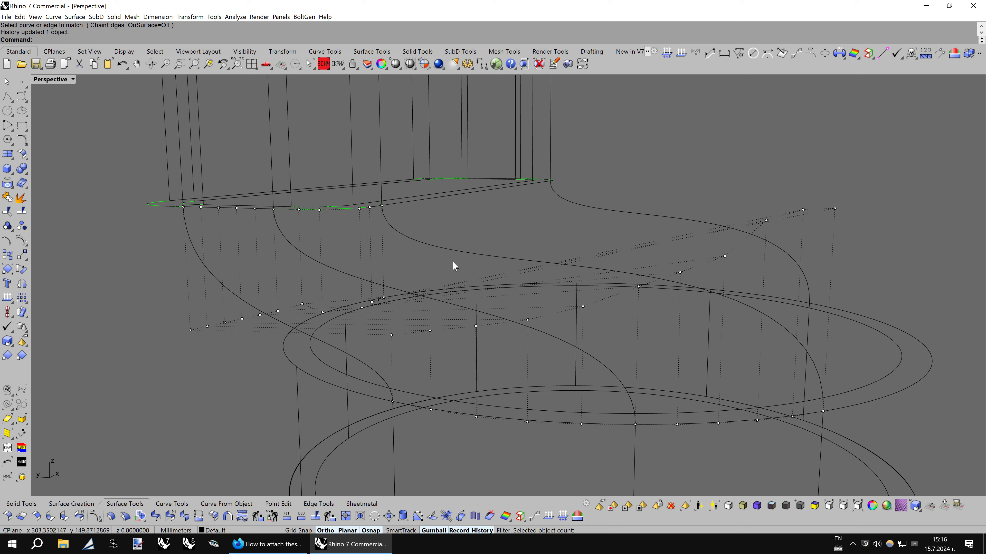
- Raise one seat control point slightly and select three more seat control points
{"action": "right_click_drag", "start_coordinate": [451, 258], "coordinate": [431, 336]}
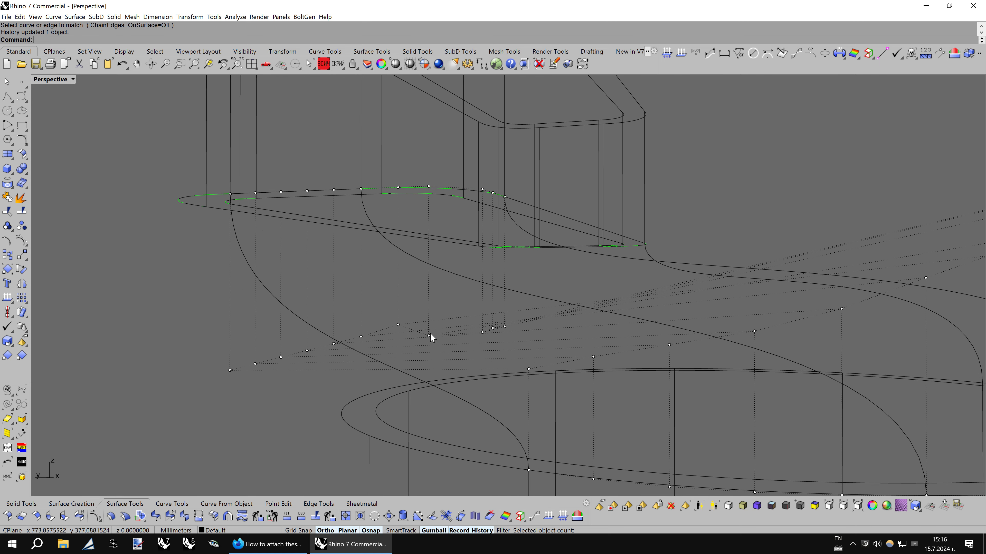
{"action": "left_click_drag", "start_coordinate": [428, 311], "coordinate": [431, 293]}
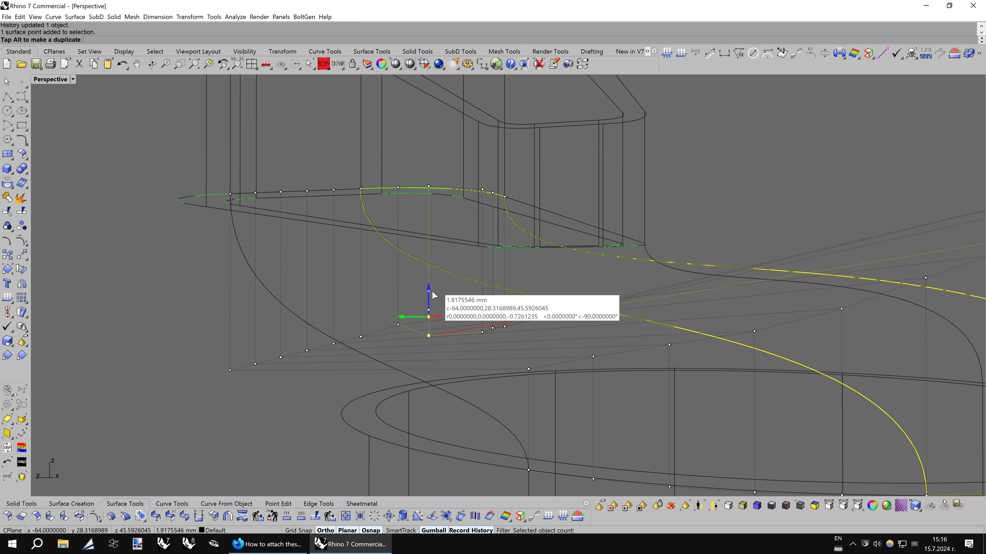
{"action": "mouse_move", "coordinate": [450, 298]}
{"action": "right_mouse_down"}
{"action": "mouse_move", "coordinate": [526, 326]}
{"action": "mouse_move", "coordinate": [488, 325]}
{"action": "mouse_move", "coordinate": [530, 319]}
{"action": "mouse_move", "coordinate": [484, 302]}
{"action": "mouse_move", "coordinate": [449, 314]}
{"action": "right_mouse_up"}
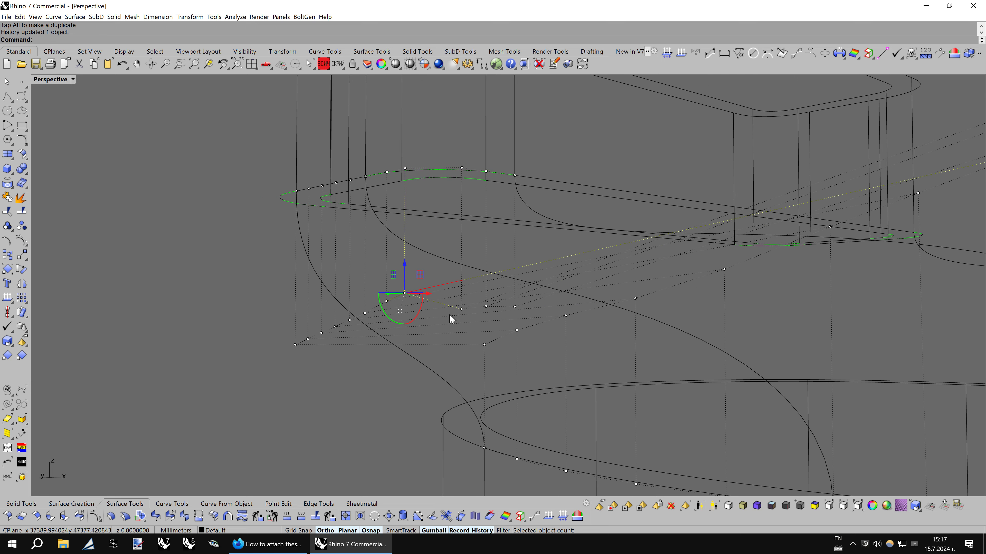
{"action": "left_click", "coordinate": [454, 316], "text": "shift"}
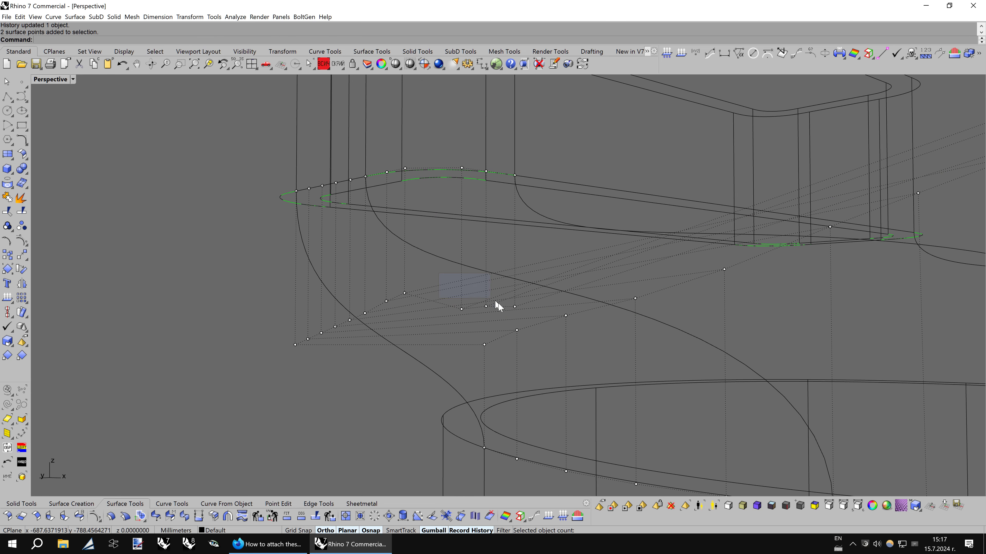
{"action": "left_click_drag", "start_coordinate": [525, 313], "coordinate": [524, 314]}
{"action": "mouse_move", "coordinate": [525, 314]}
{"action": "right_mouse_down"}
{"action": "mouse_move", "coordinate": [584, 263]}
{"action": "mouse_move", "coordinate": [611, 268]}
{"action": "mouse_move", "coordinate": [534, 231]}
{"action": "right_mouse_up"}
{"action": "left_click", "coordinate": [391, 233]}
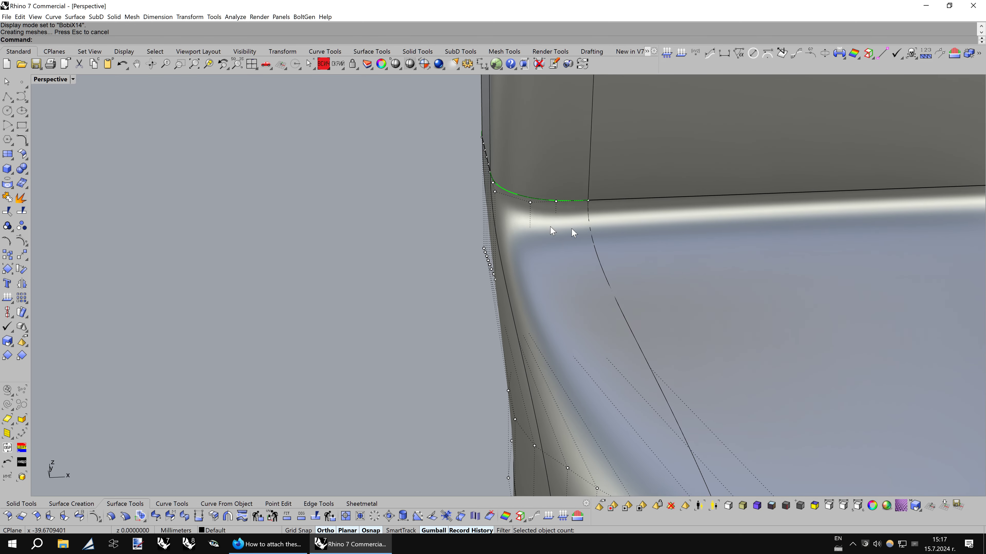
- Preview the toilet model in glossy Carpaint shading from the side
{"action": "mouse_move", "coordinate": [576, 228]}
{"action": "right_mouse_down"}
{"action": "mouse_move", "coordinate": [592, 232]}
{"action": "mouse_move", "coordinate": [528, 219]}
{"action": "right_mouse_up"}
{"action": "left_click", "coordinate": [395, 64]}
{"action": "mouse_move", "coordinate": [590, 264]}
{"action": "right_mouse_down"}
{"action": "mouse_move", "coordinate": [713, 262]}
{"action": "mouse_move", "coordinate": [660, 262]}
{"action": "right_mouse_up"}
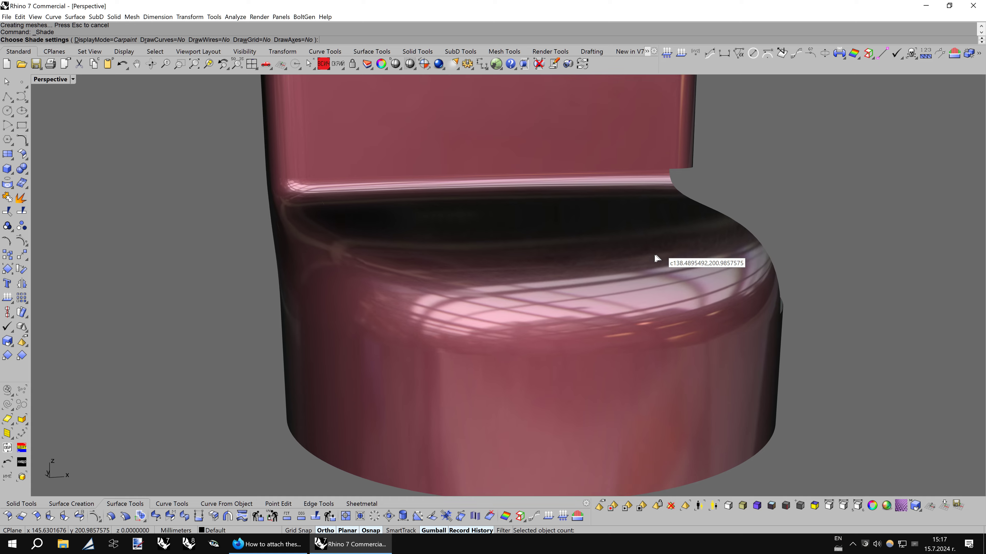
- Exit Carpaint and lift one seat control point near the tank from z 59.45 to about 61.71
{"action": "right_click_drag", "start_coordinate": [657, 259], "coordinate": [558, 264]}
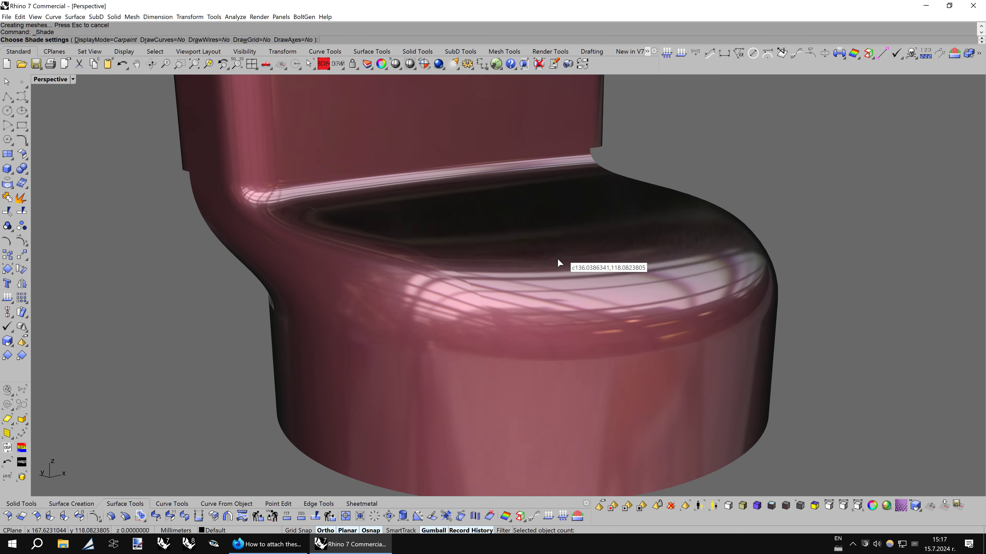
{"action": "key", "text": "Escape"}
{"action": "mouse_move", "coordinate": [539, 273]}
{"action": "right_mouse_down"}
{"action": "mouse_move", "coordinate": [537, 288]}
{"action": "mouse_move", "coordinate": [519, 286]}
{"action": "right_mouse_up"}
{"action": "left_click", "coordinate": [537, 267]}
{"action": "key", "text": "F10"}
{"action": "scroll", "coordinate": [488, 260], "scroll_direction": "up", "scroll_amount": 3}
{"action": "scroll", "coordinate": [488, 259], "scroll_direction": "up", "scroll_amount": 1}
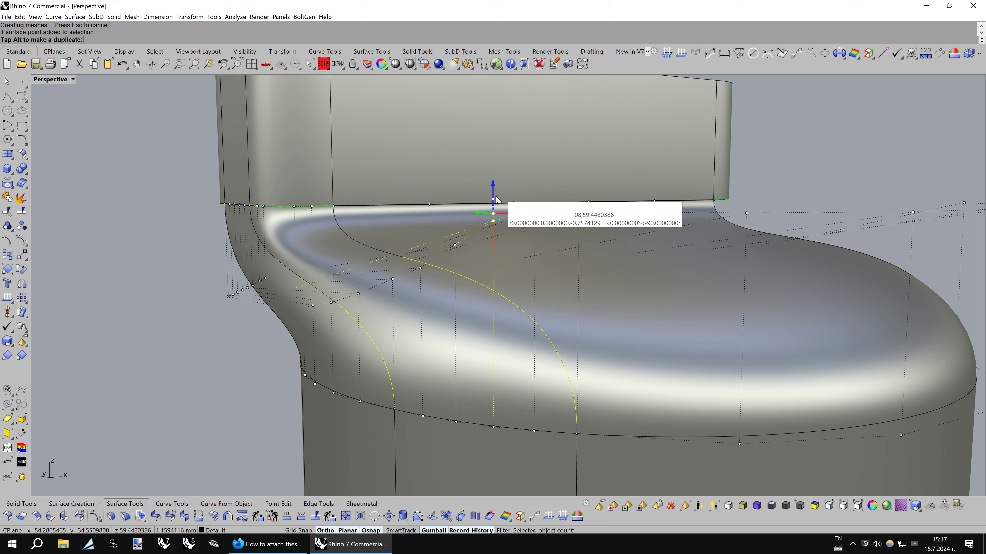
{"action": "left_click_drag", "start_coordinate": [497, 200], "coordinate": [497, 196]}
{"action": "key", "text": "Down"}
{"action": "key", "text": "Down"}
{"action": "key", "text": "Down"}
{"action": "key", "text": "Down"}
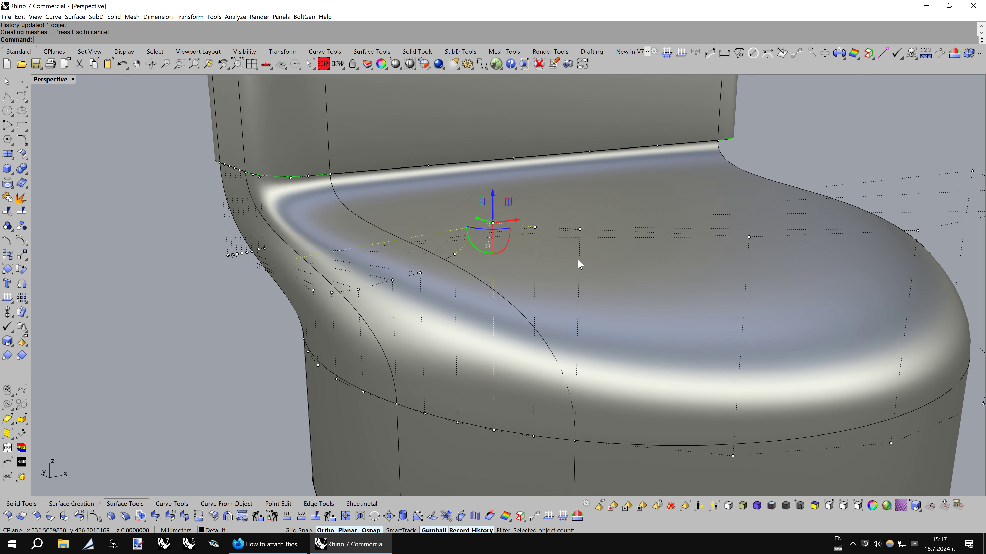
{"action": "key", "text": "Down"}
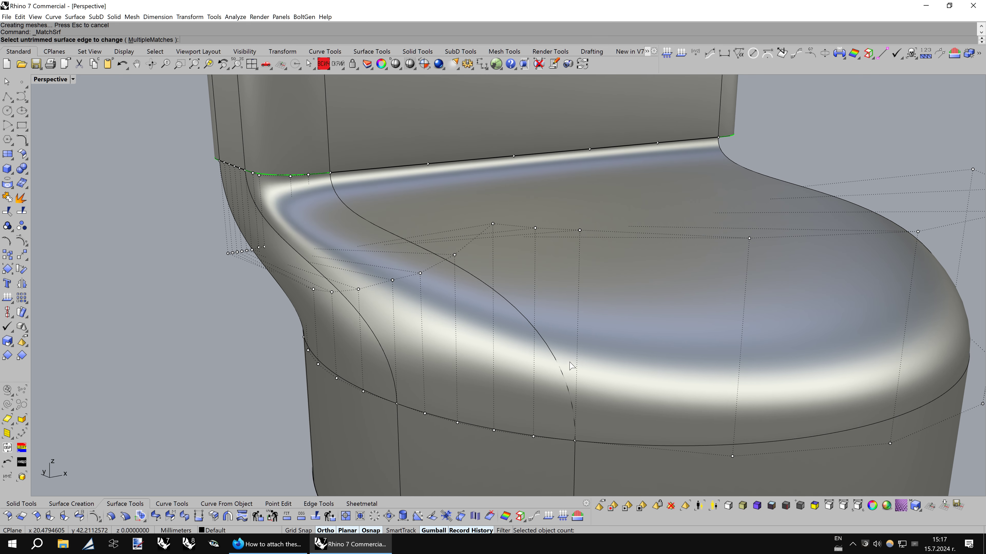
- Curvature-match both curved seat side patches to their neighbouring surface edges
{"action": "left_click", "coordinate": [562, 373]}
{"action": "left_click", "coordinate": [629, 364]}
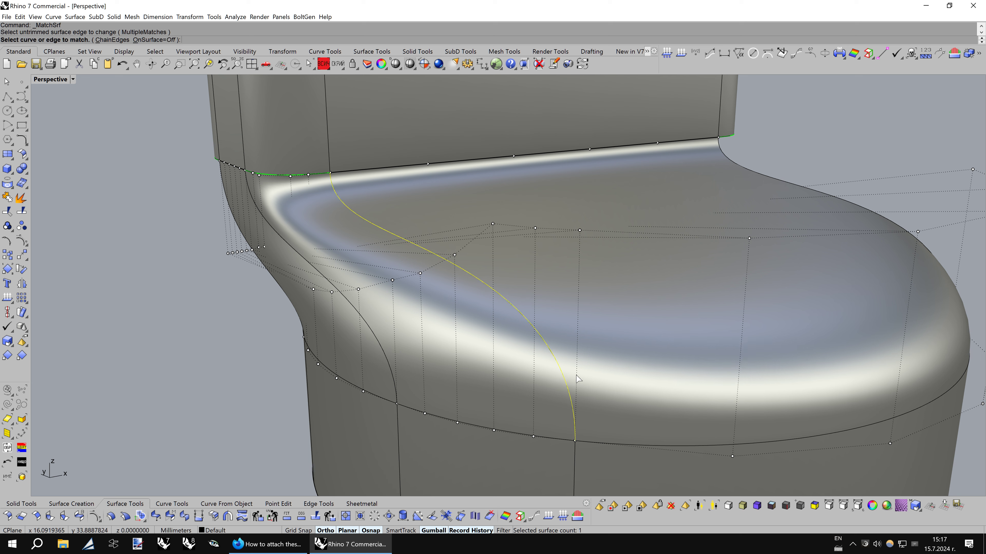
{"action": "left_click", "coordinate": [565, 376]}
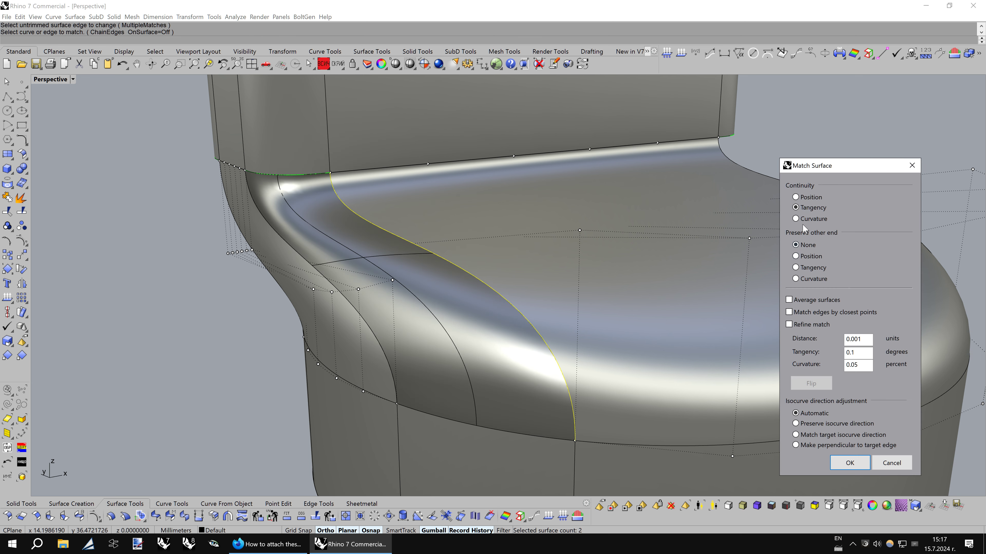
{"action": "left_click", "coordinate": [849, 463]}
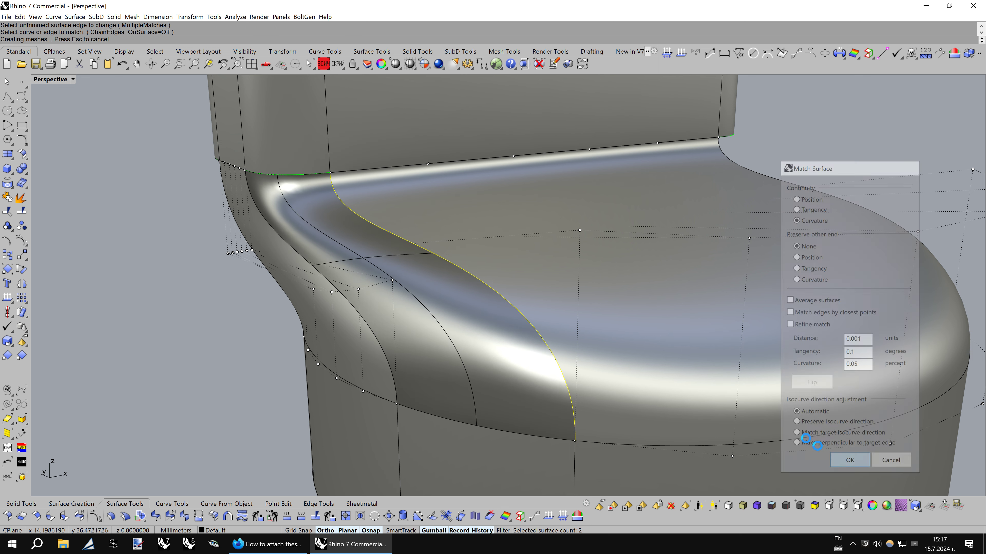
{"action": "right_click_drag", "start_coordinate": [528, 319], "coordinate": [428, 347]}
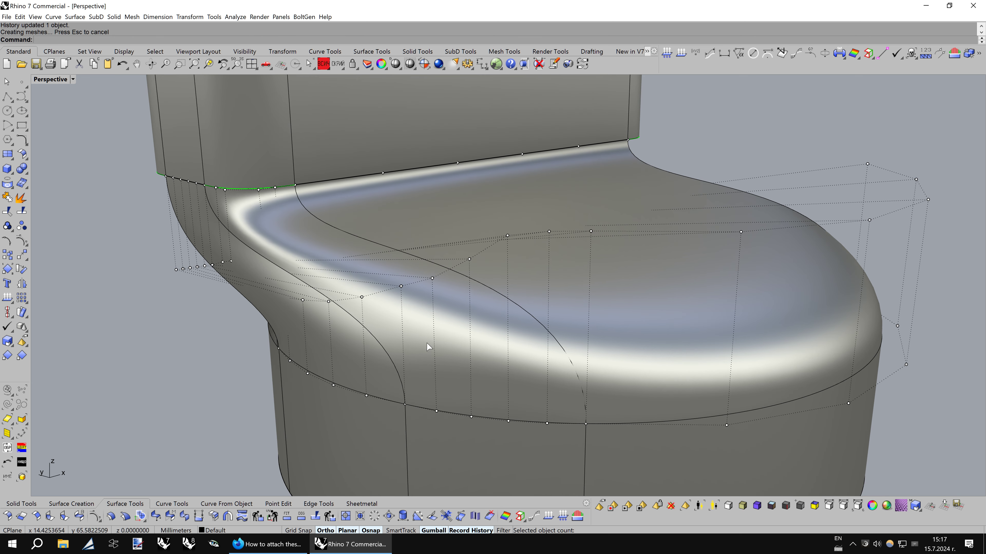
{"action": "left_click", "coordinate": [395, 363]}
{"action": "left_click", "coordinate": [460, 364]}
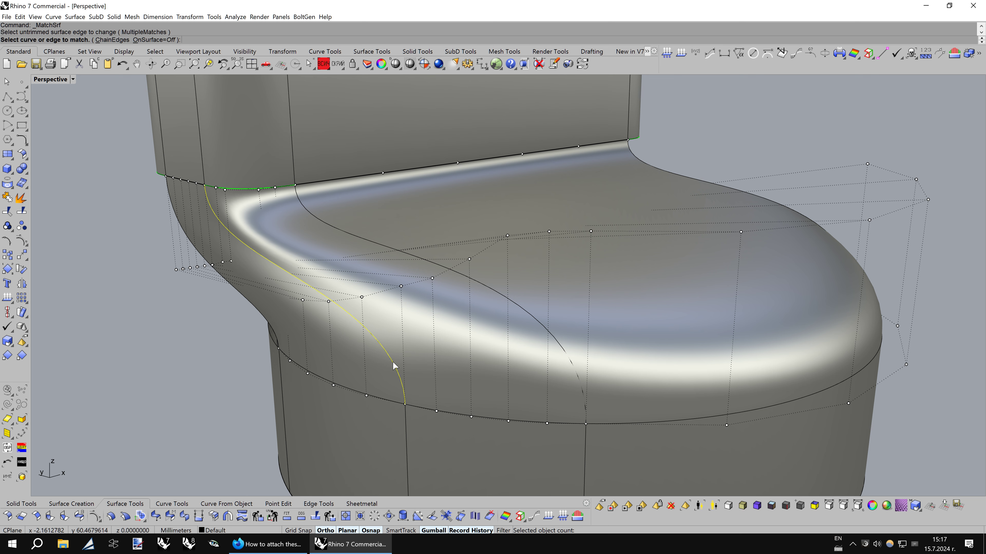
{"action": "left_click", "coordinate": [532, 376]}
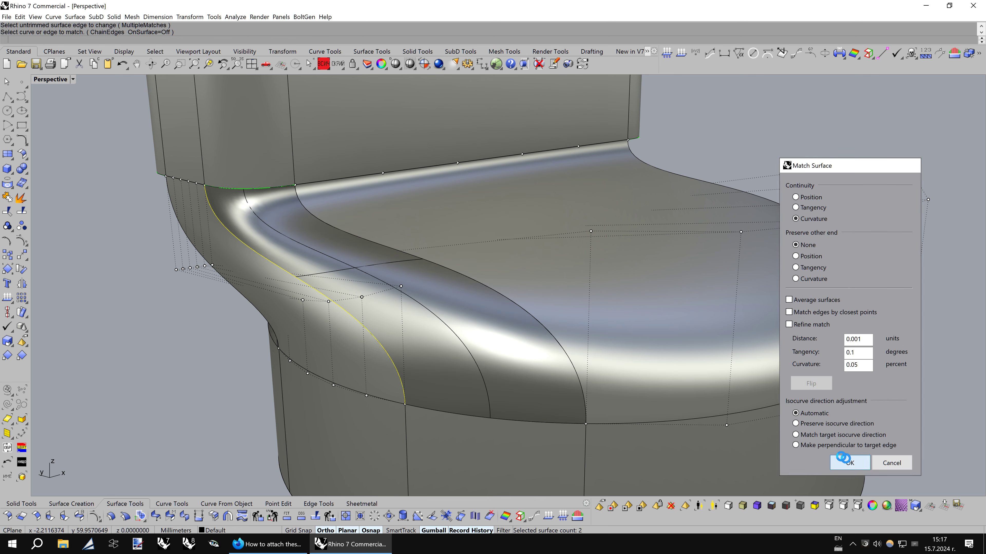
{"action": "left_click", "coordinate": [848, 462]}
{"action": "right_click_drag", "start_coordinate": [501, 320], "coordinate": [412, 113]}
- Review the seat in glossy Carpaint shading from side and long-side views, then exit
{"action": "left_click", "coordinate": [395, 63]}
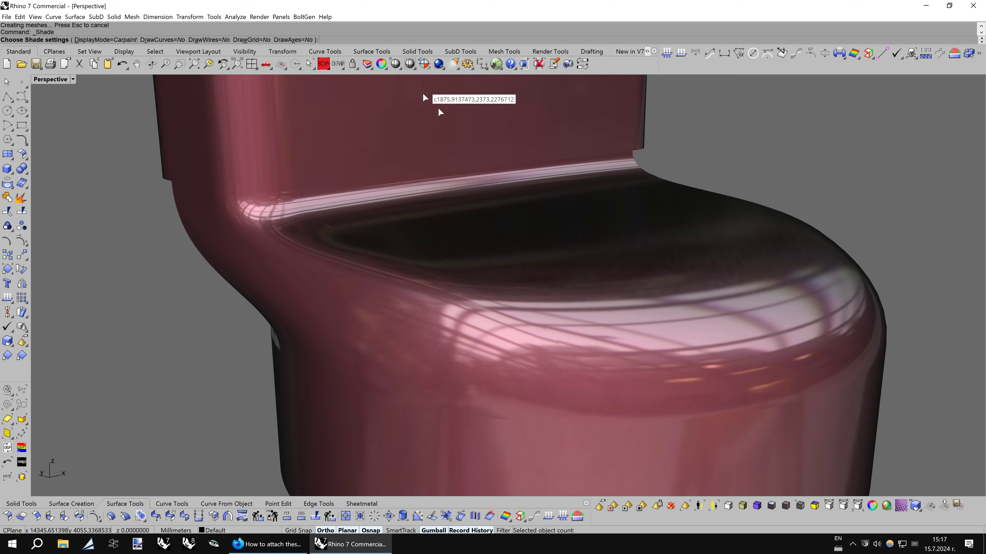
{"action": "scroll", "coordinate": [670, 286], "scroll_direction": "down", "scroll_amount": 5}
{"action": "scroll", "coordinate": [669, 286], "scroll_direction": "up", "scroll_amount": 8}
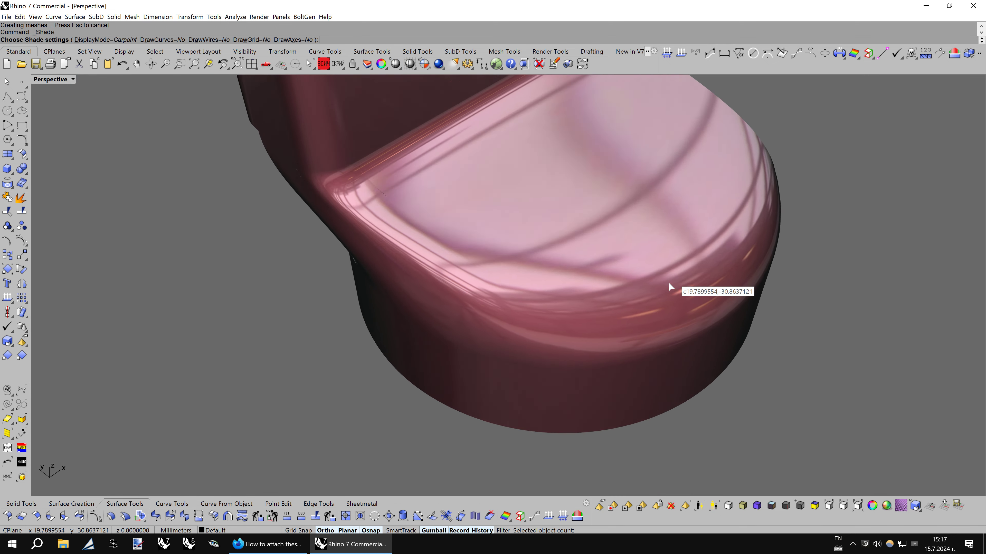
{"action": "scroll", "coordinate": [669, 286], "scroll_direction": "down", "scroll_amount": 3}
{"action": "key", "text": "Down"}
{"action": "key", "text": "Down"}
{"action": "key", "text": "Down"}
{"action": "key", "text": "Down"}
{"action": "key", "text": "Down"}
{"action": "key", "text": "Down"}
{"action": "key", "text": "Down"}
{"action": "key", "text": "Down"}
{"action": "key", "text": "Down"}
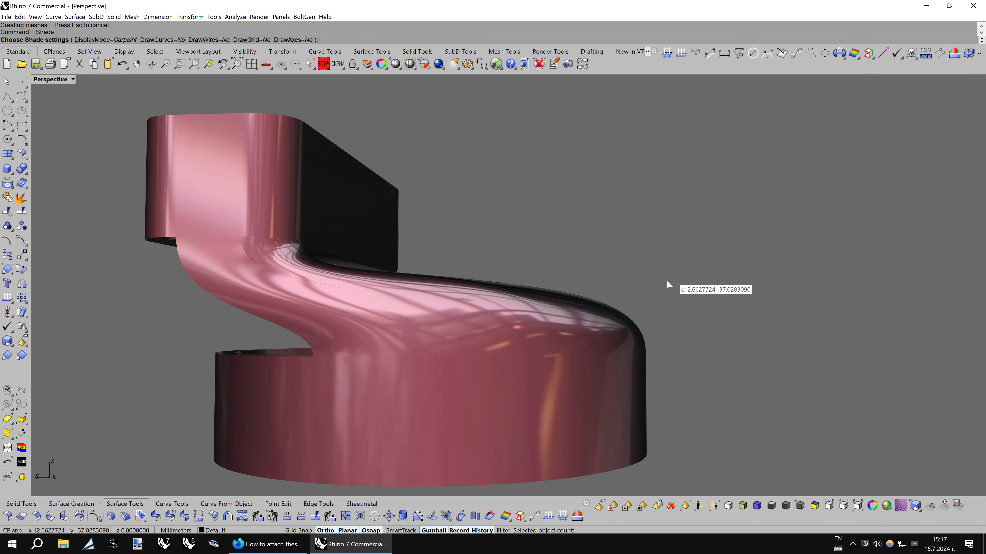
{"action": "key", "text": "Right"}
{"action": "key", "text": "Right"}
{"action": "key", "text": "Right"}
{"action": "scroll", "coordinate": [665, 284], "scroll_direction": "up", "scroll_amount": 2}
{"action": "scroll", "coordinate": [666, 285], "scroll_direction": "up", "scroll_amount": 2}
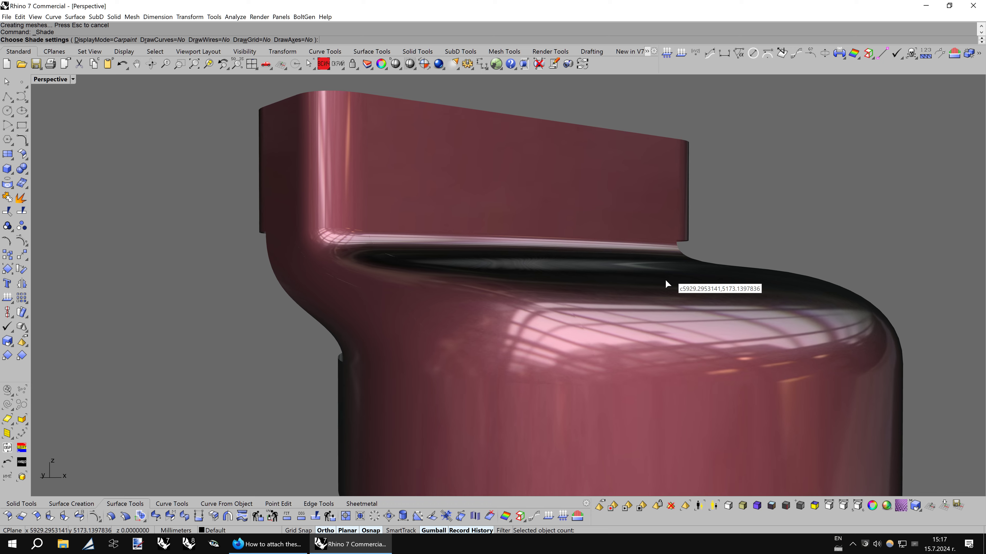
{"action": "key", "text": "Escape"}
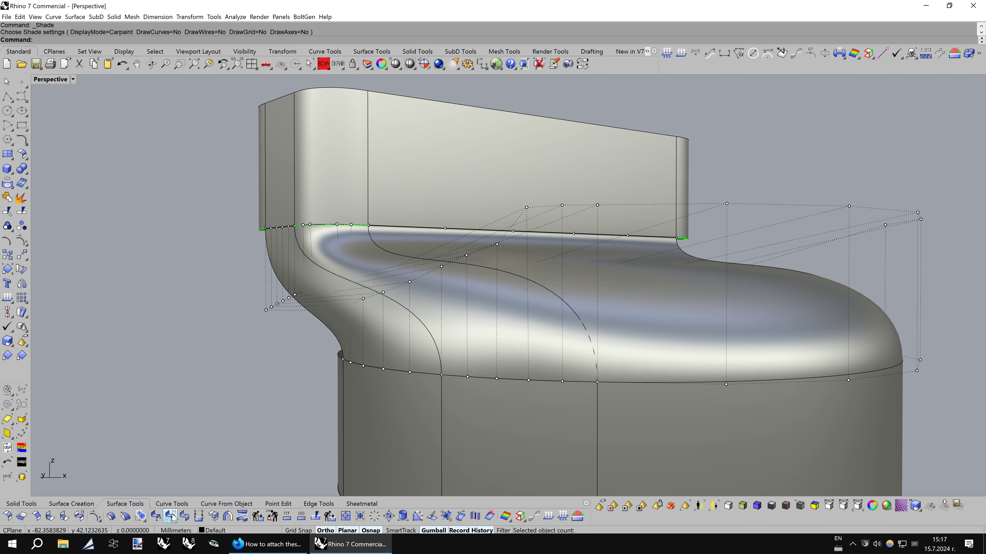
- Match the seat's bottom edge to the base ring with curvature continuity
{"action": "left_click", "coordinate": [577, 382]}
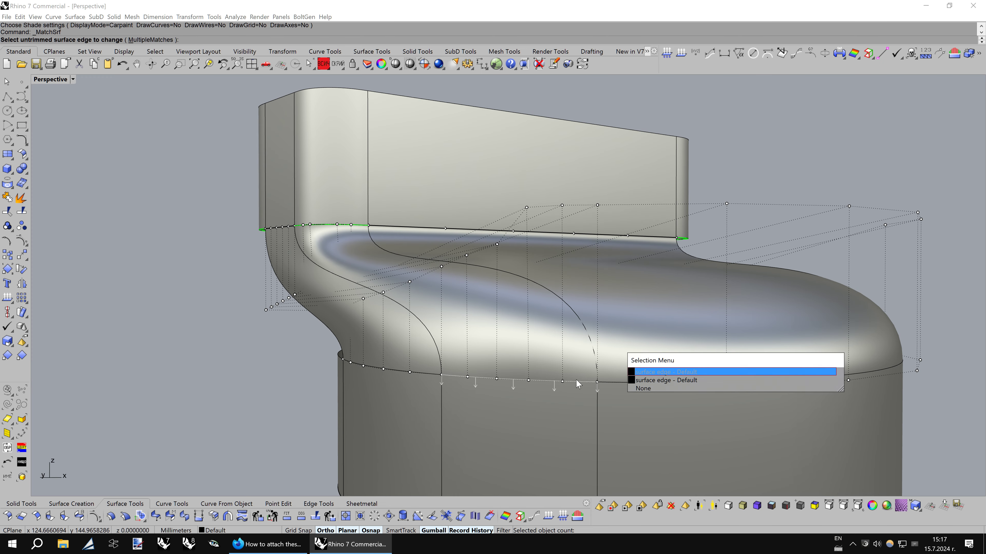
{"action": "left_click", "coordinate": [646, 380]}
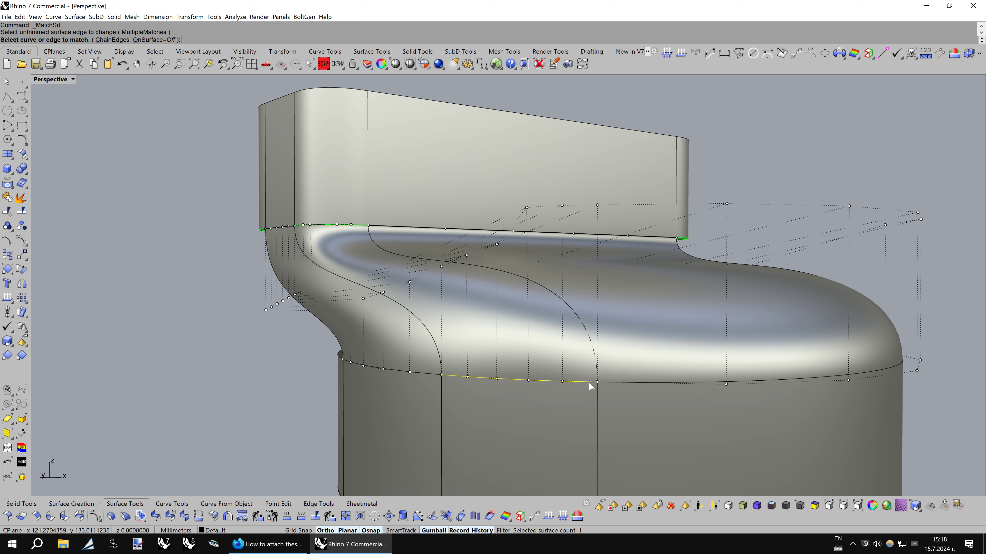
{"action": "left_click", "coordinate": [590, 384]}
{"action": "left_click", "coordinate": [796, 218]}
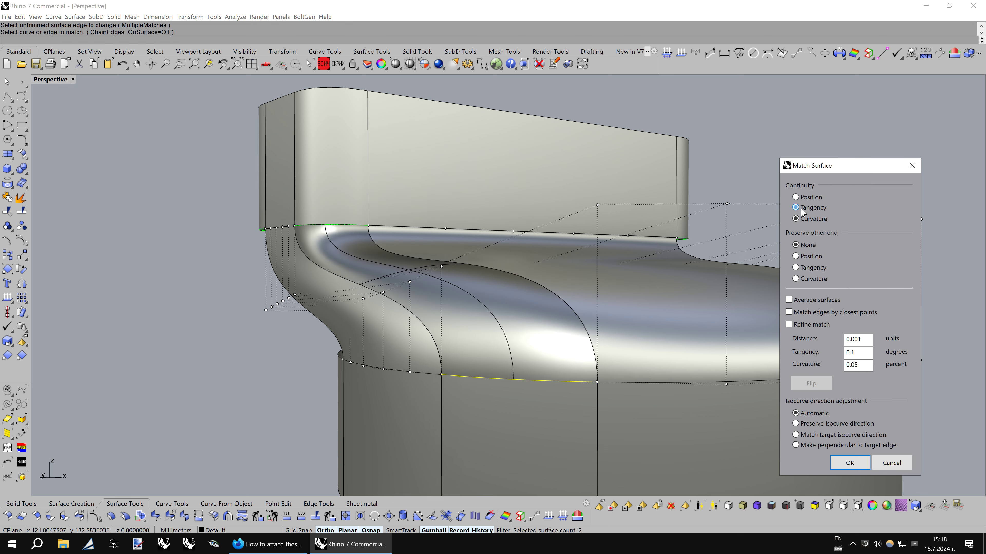
{"action": "left_click", "coordinate": [842, 464]}
{"action": "right_click_drag", "start_coordinate": [583, 342], "coordinate": [318, 206]}
- Tangency-match the seat's top edge to the tank, then preview in Carpaint
{"action": "key", "text": "Return"}
{"action": "left_click", "coordinate": [318, 206]}
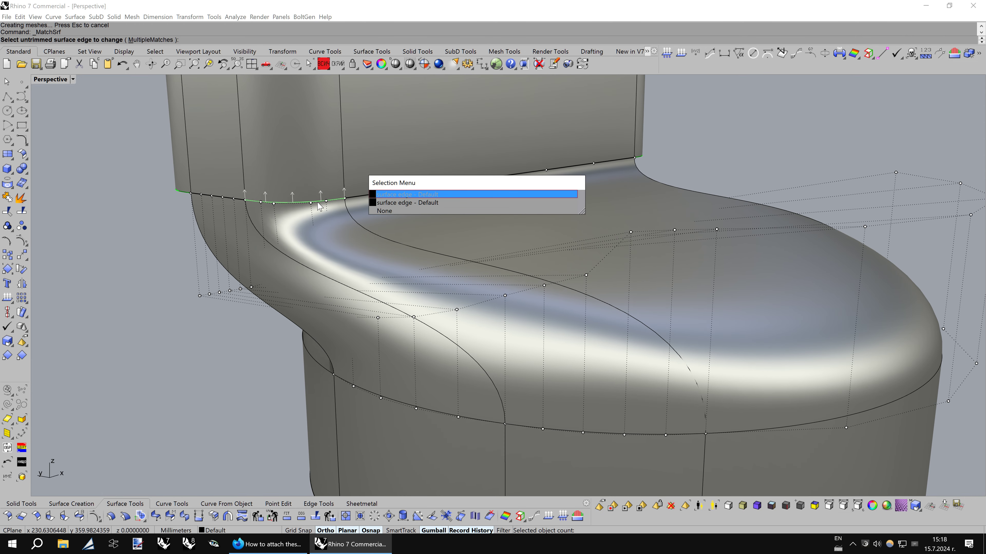
{"action": "left_click", "coordinate": [381, 204]}
{"action": "left_click", "coordinate": [324, 205]}
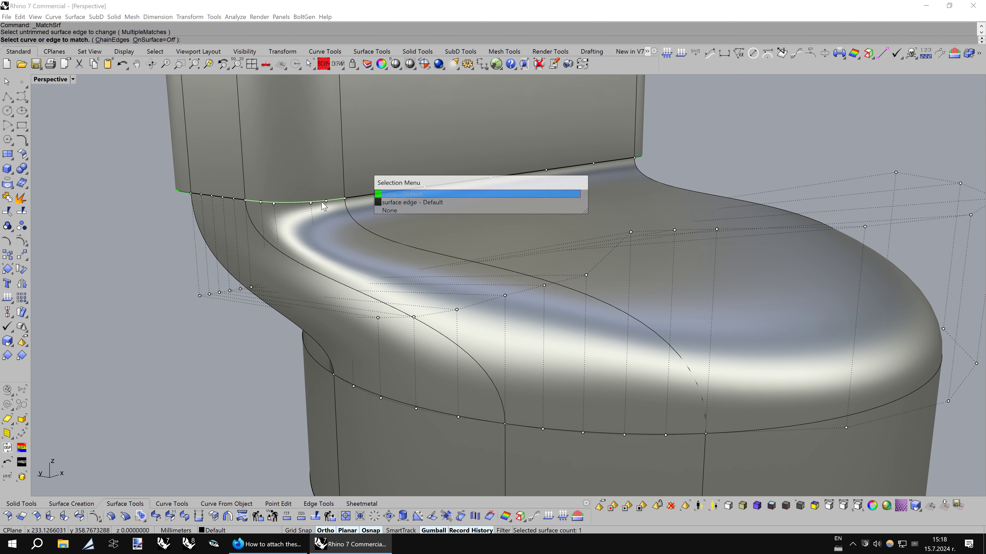
{"action": "left_click", "coordinate": [385, 202]}
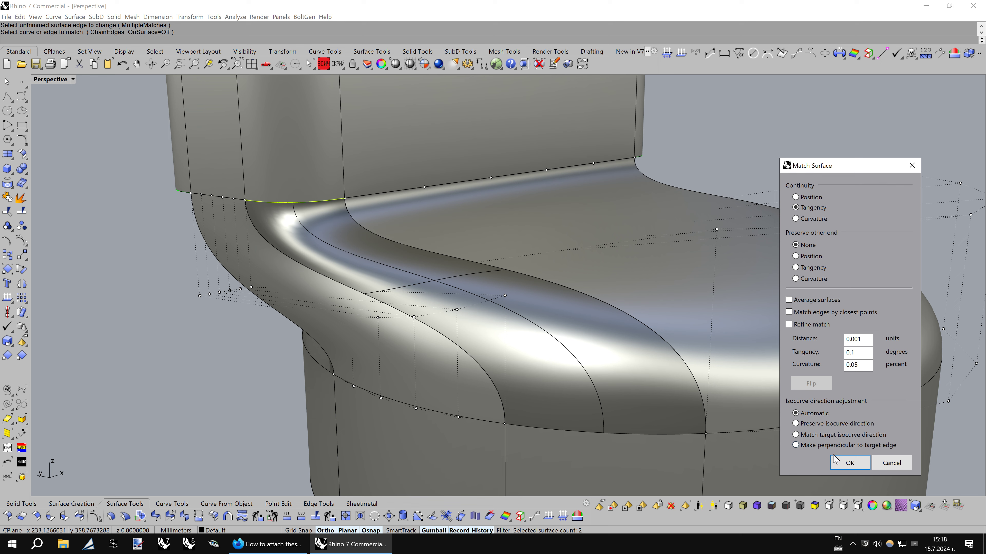
{"action": "left_click", "coordinate": [850, 462]}
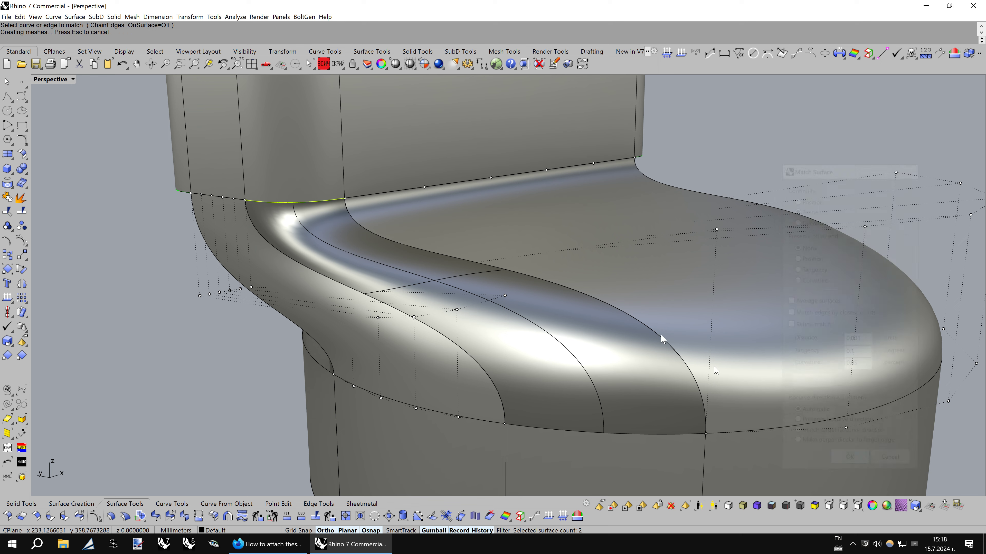
{"action": "left_click", "coordinate": [395, 64]}
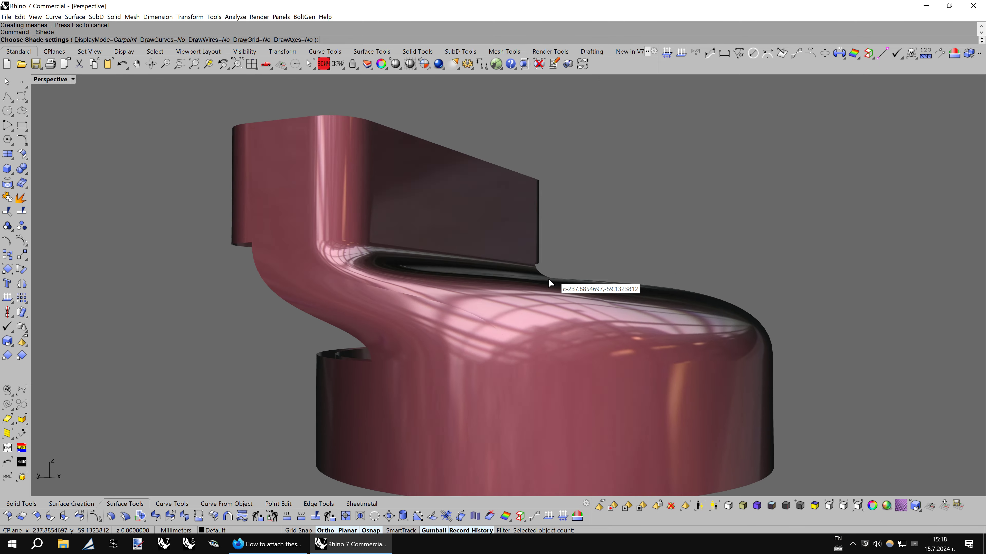
- Exit the Carpaint preview and display the model as wireframe
{"action": "key", "text": "Escape"}
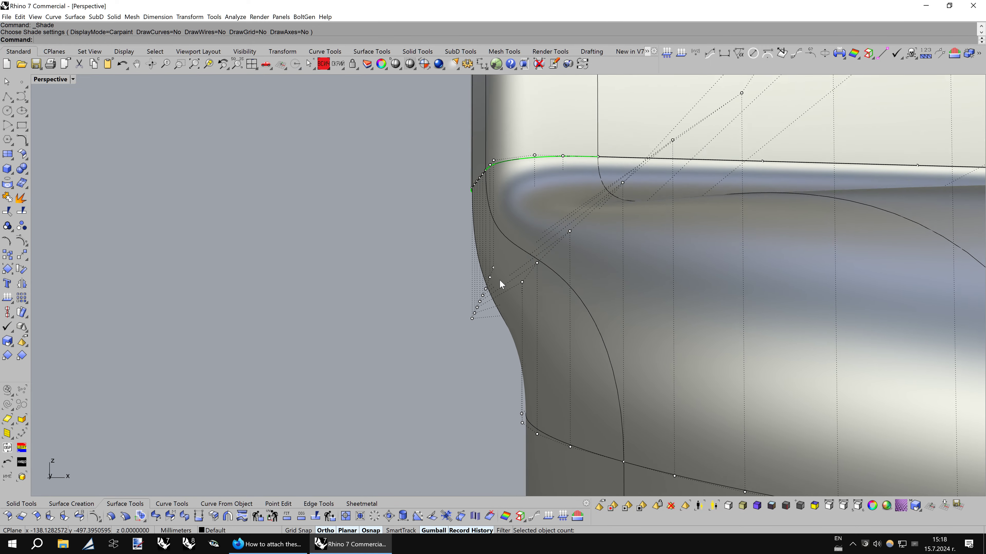
{"action": "key", "text": "ctrl+alt+w"}
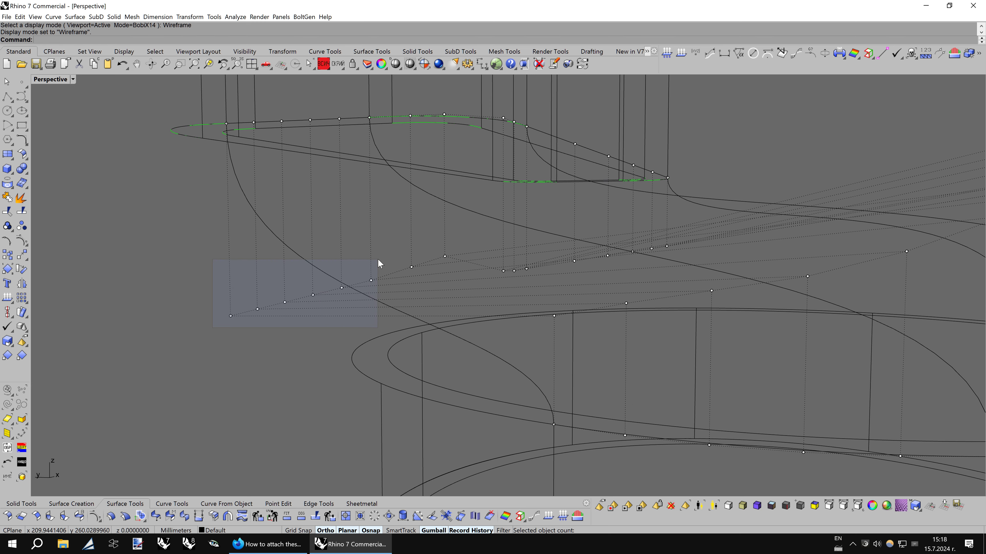
- Select the seven seat control points near the rim and maximize the Right view
{"action": "left_click_drag", "start_coordinate": [375, 261], "coordinate": [377, 260]}
{"action": "double_click", "coordinate": [58, 80]}
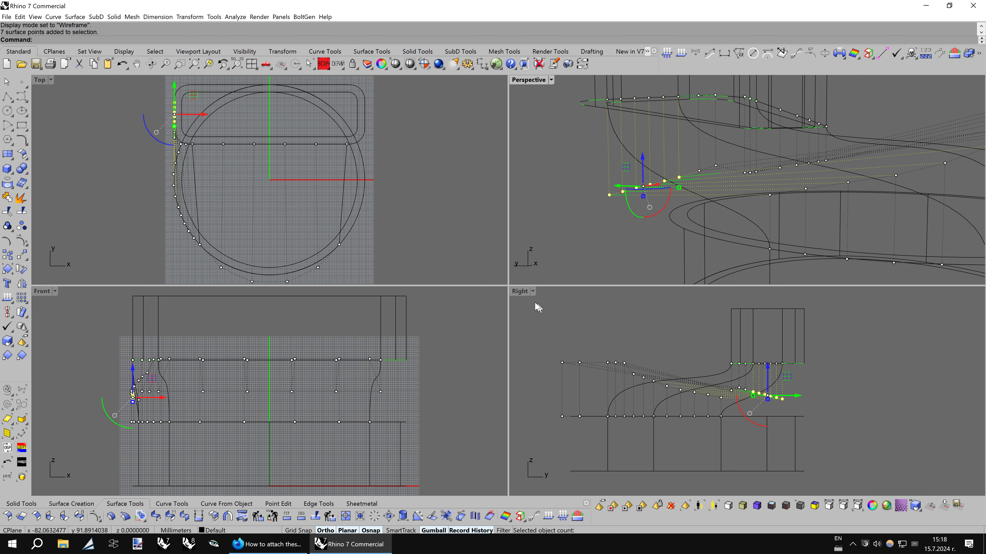
{"action": "double_click", "coordinate": [519, 291]}
{"action": "scroll", "coordinate": [584, 320], "scroll_direction": "up", "scroll_amount": 2}
{"action": "scroll", "coordinate": [440, 281], "scroll_direction": "up", "scroll_amount": 2}
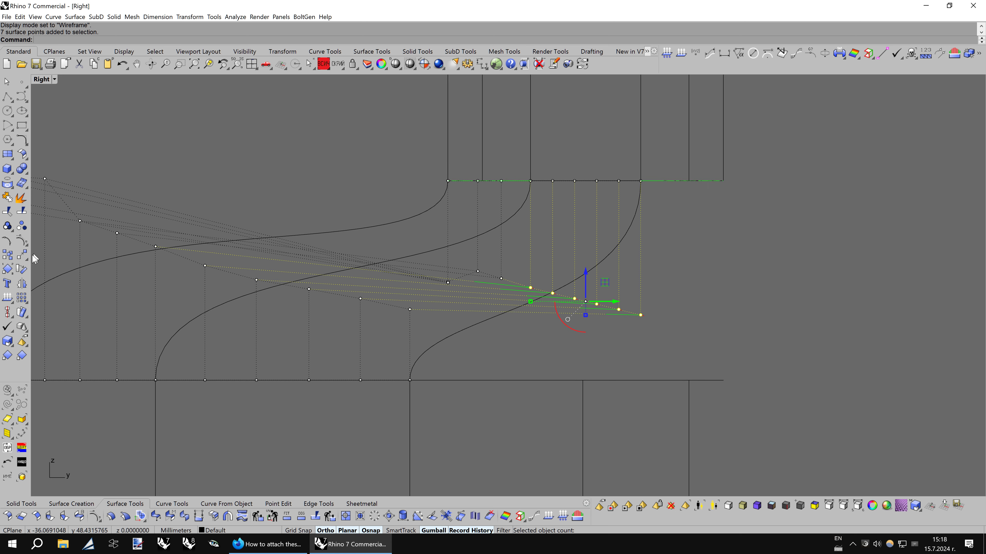
- Shear the seven points about -14° in side view so they lie nearly level
{"action": "left_click", "coordinate": [21, 253]}
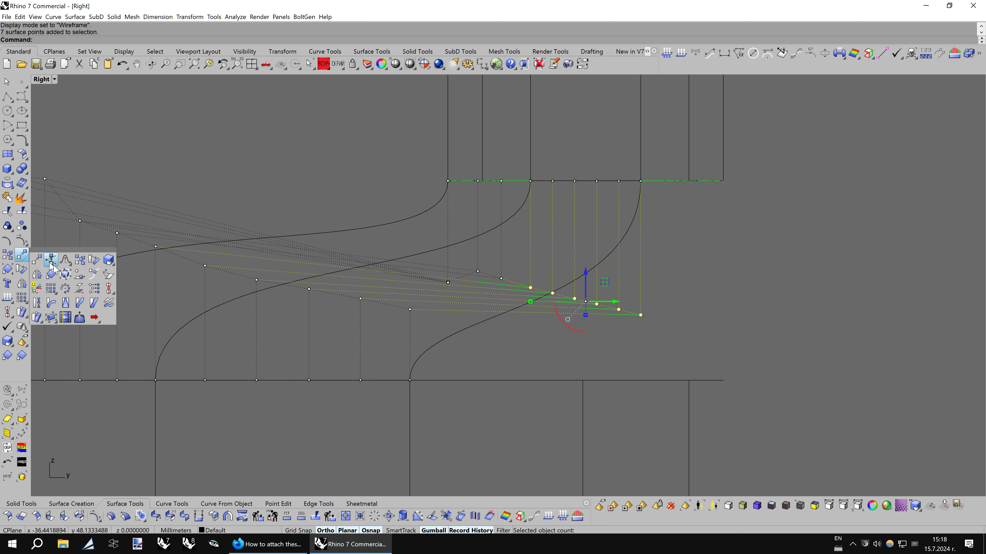
{"action": "left_click", "coordinate": [93, 301]}
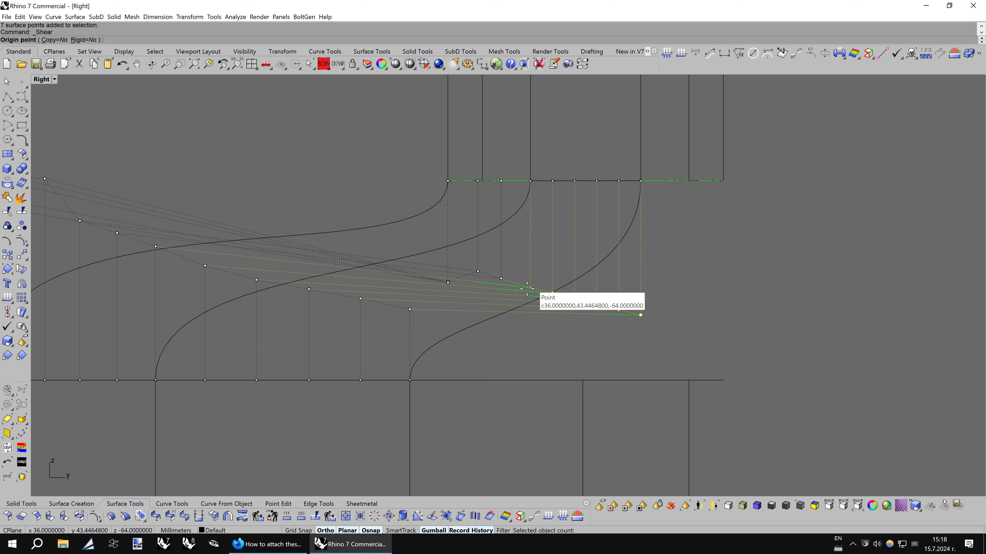
{"action": "left_click", "coordinate": [647, 319]}
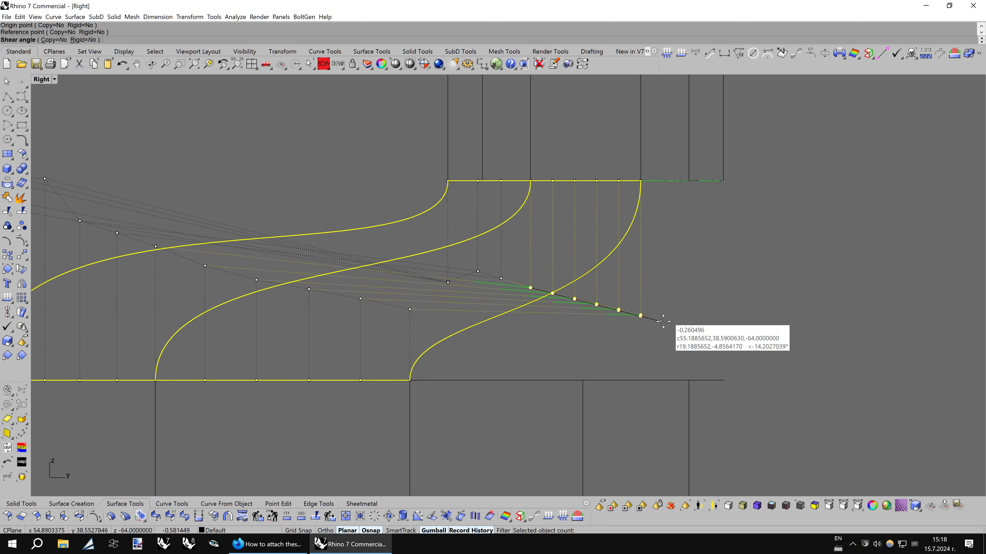
{"action": "left_click", "coordinate": [679, 299]}
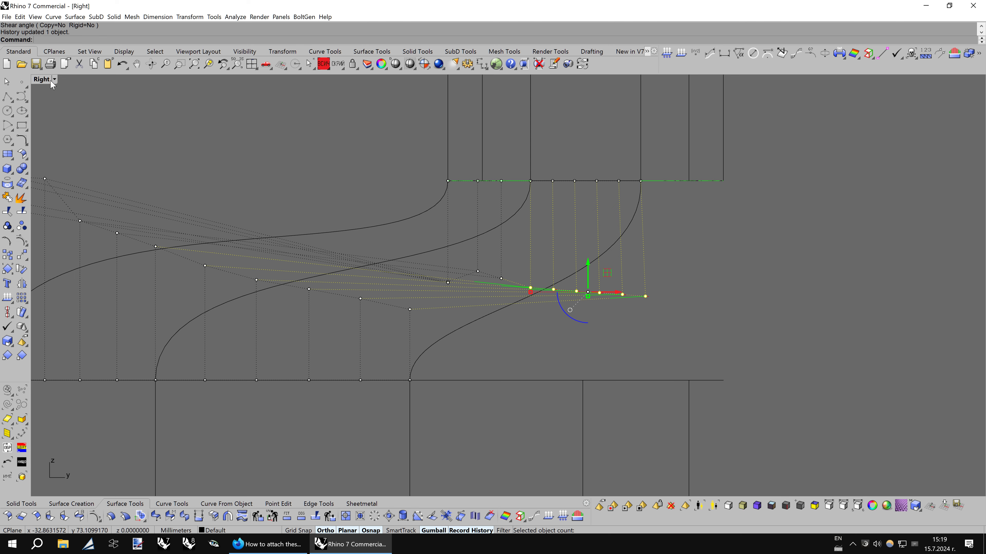
{"action": "double_click", "coordinate": [43, 80]}
{"action": "double_click", "coordinate": [527, 80]}
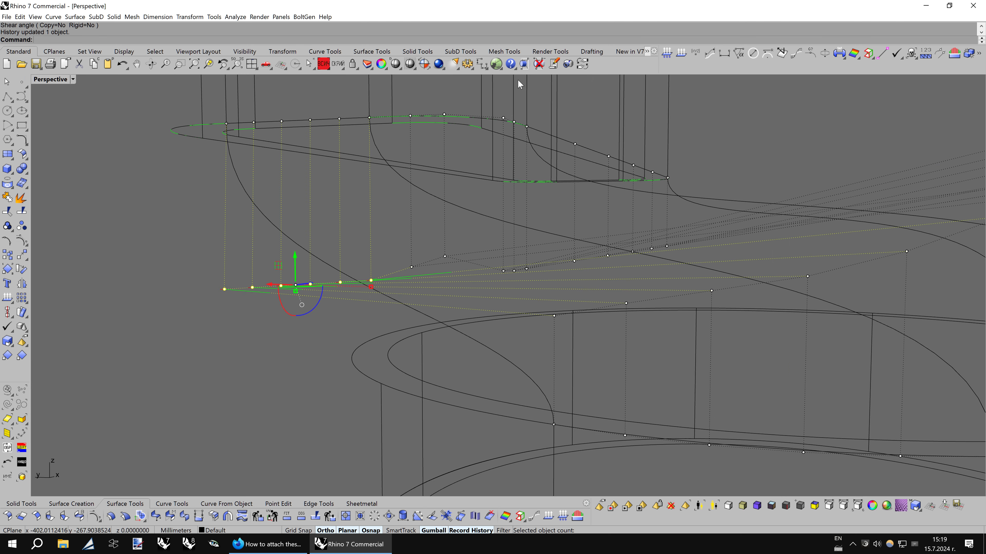
{"action": "scroll", "coordinate": [187, 335], "scroll_direction": "up", "scroll_amount": 3}
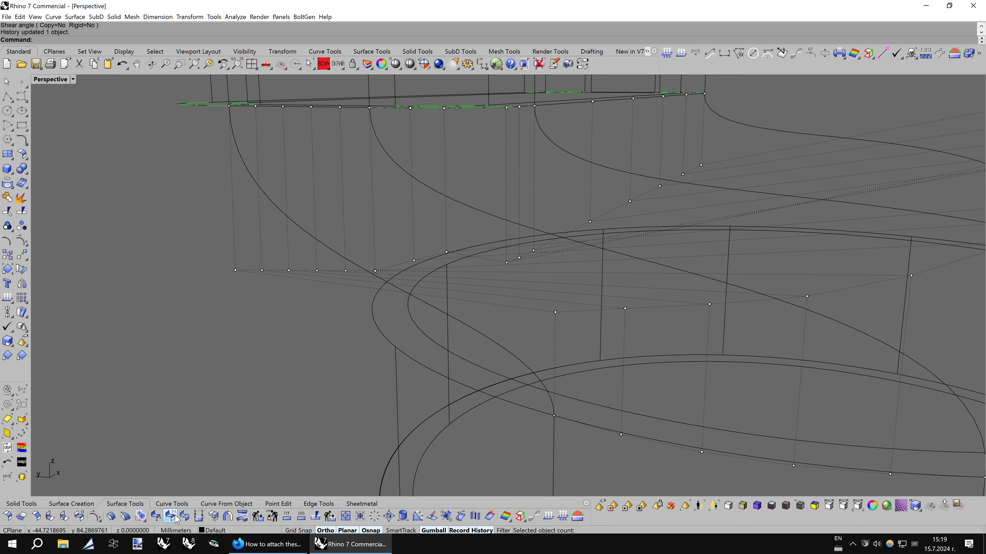
- Curvature-match the first seat surface edge to its neighbouring edge
{"action": "right_click_drag", "start_coordinate": [397, 276], "coordinate": [420, 260]}
{"action": "left_click", "coordinate": [412, 199]}
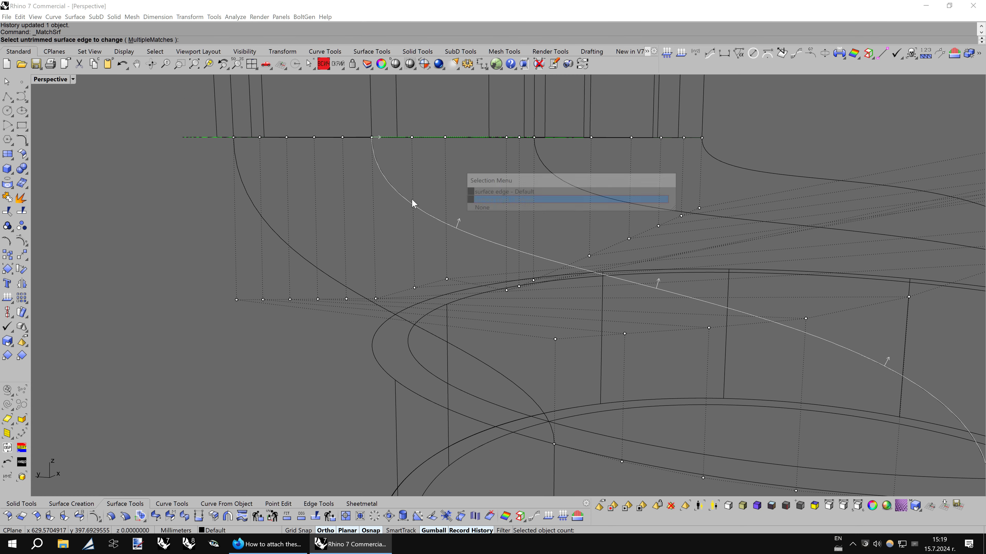
{"action": "left_click", "coordinate": [480, 199]}
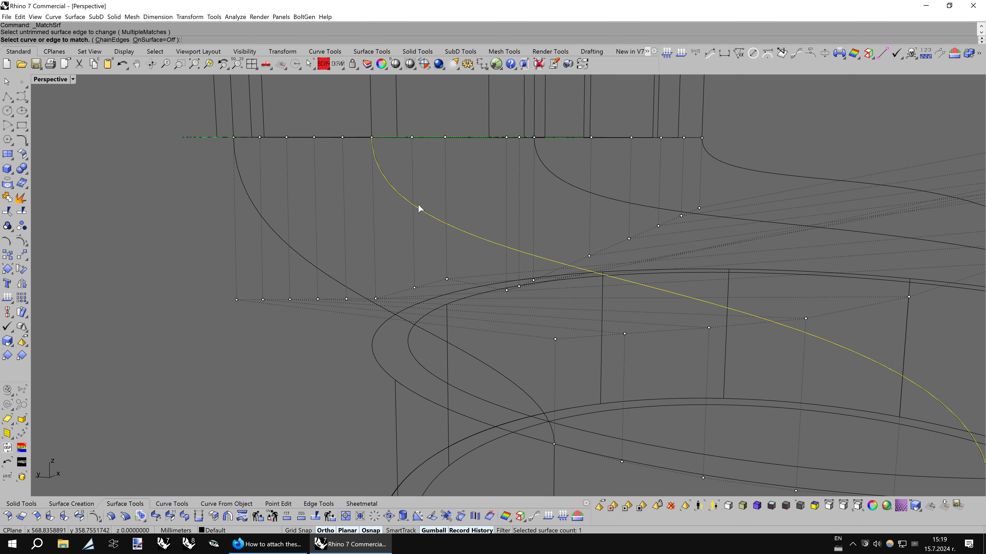
{"action": "left_click", "coordinate": [418, 205]}
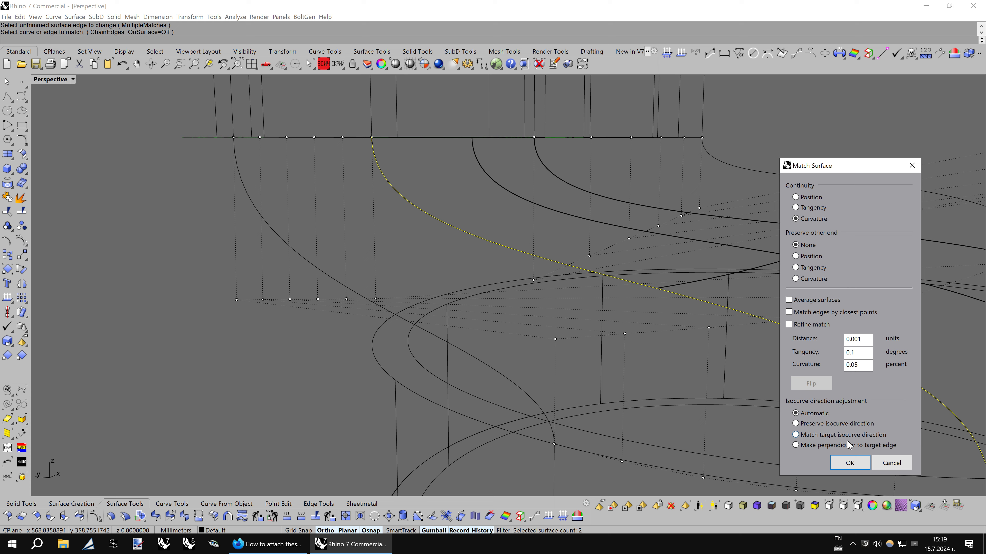
{"action": "left_click", "coordinate": [850, 463]}
- Curvature-match the second seat edge to the tank's lower edge, then view it shaded in BobiX14
{"action": "right_click_drag", "start_coordinate": [490, 290], "coordinate": [513, 278]}
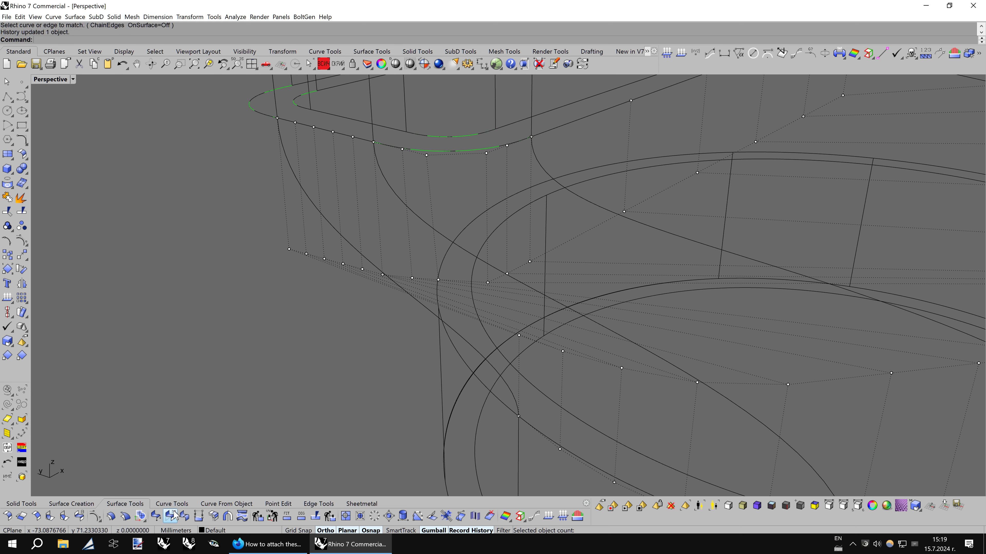
{"action": "left_click", "coordinate": [462, 149]}
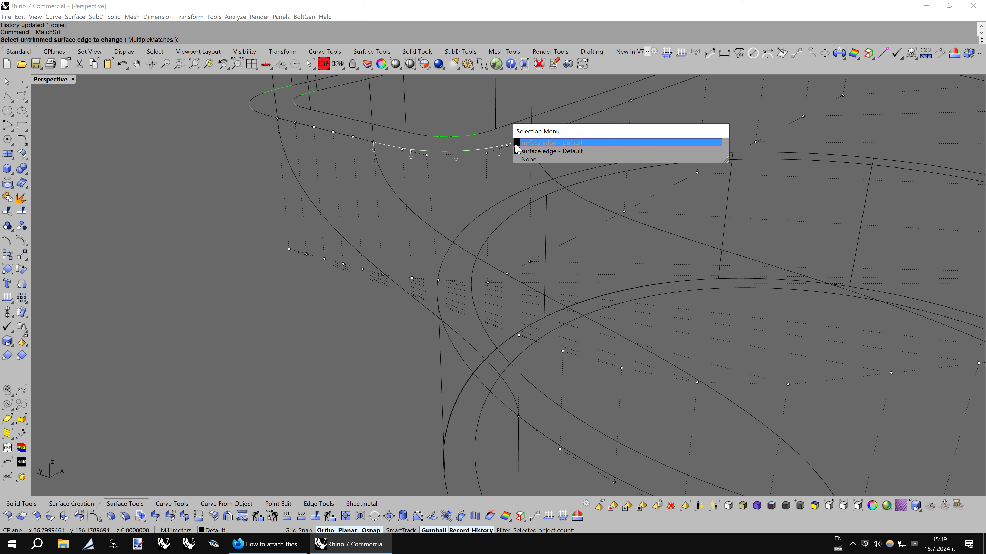
{"action": "left_click", "coordinate": [531, 147]}
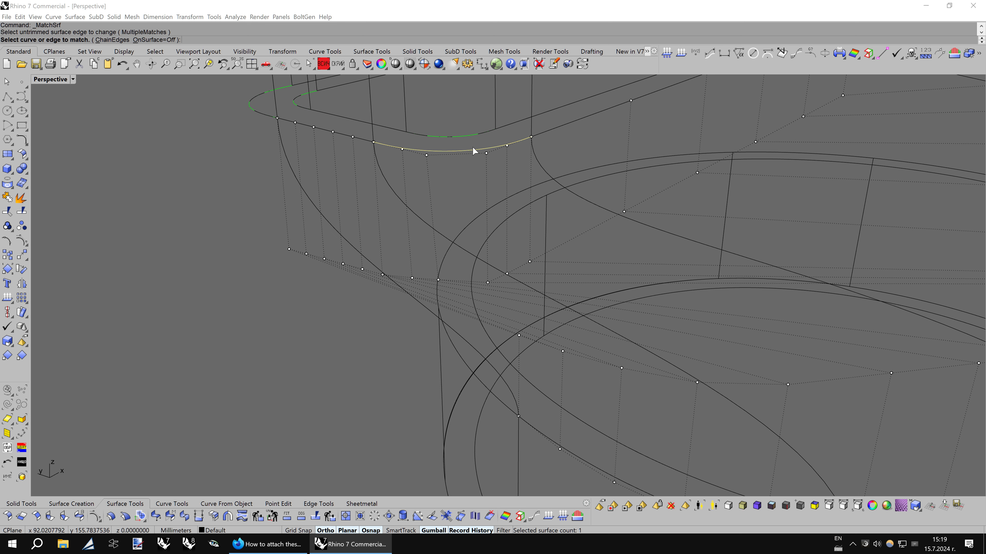
{"action": "left_click", "coordinate": [517, 149]}
{"action": "left_click", "coordinate": [540, 148]}
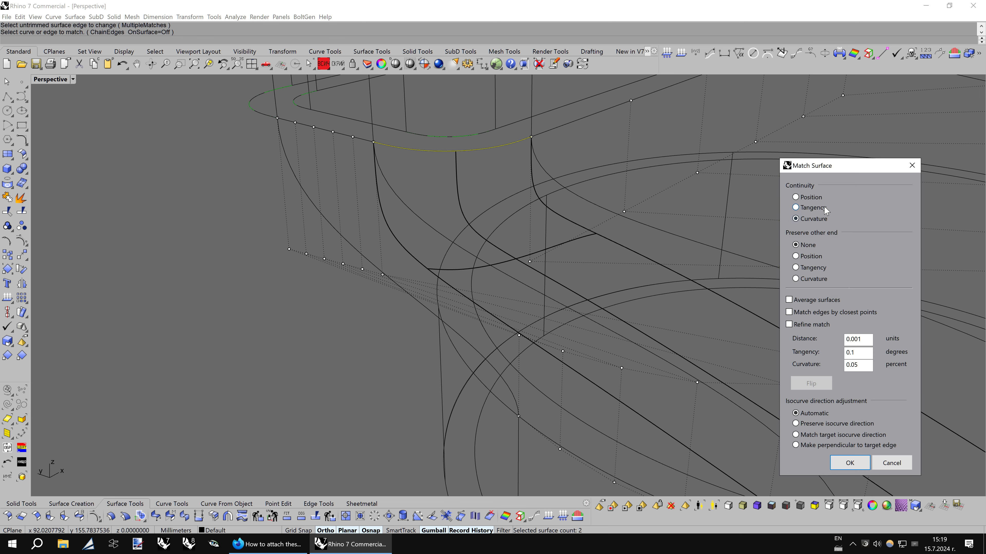
{"action": "left_click", "coordinate": [864, 467]}
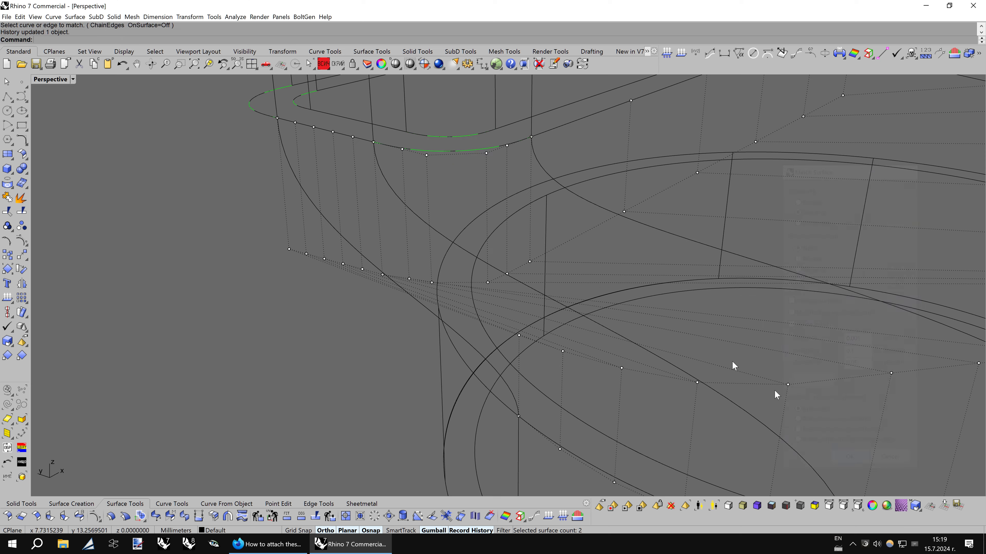
{"action": "key", "text": "ctrl+alt+s"}
{"action": "scroll", "coordinate": [589, 246], "scroll_direction": "down", "scroll_amount": 5}
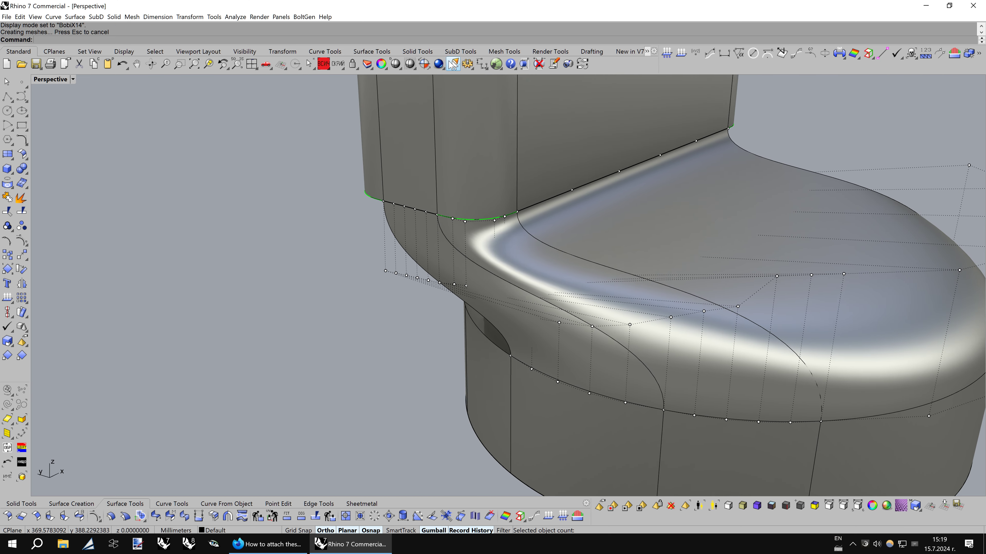
{"action": "left_click", "coordinate": [394, 66]}
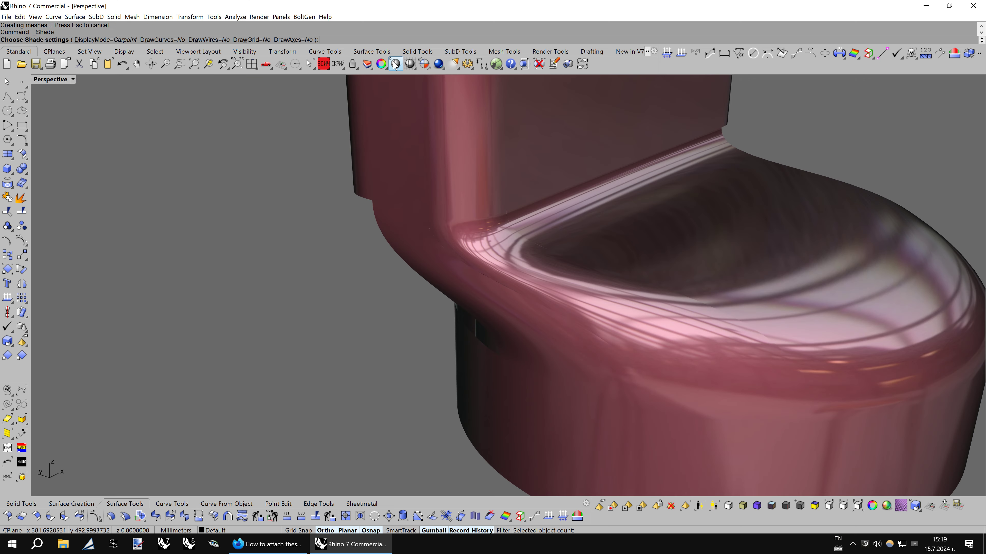
{"action": "scroll", "coordinate": [635, 184], "scroll_direction": "up", "scroll_amount": 3}
{"action": "scroll", "coordinate": [635, 185], "scroll_direction": "up", "scroll_amount": 3}
{"action": "scroll", "coordinate": [635, 184], "scroll_direction": "up", "scroll_amount": 3}
{"action": "key", "text": "Down"}
{"action": "key", "text": "Down"}
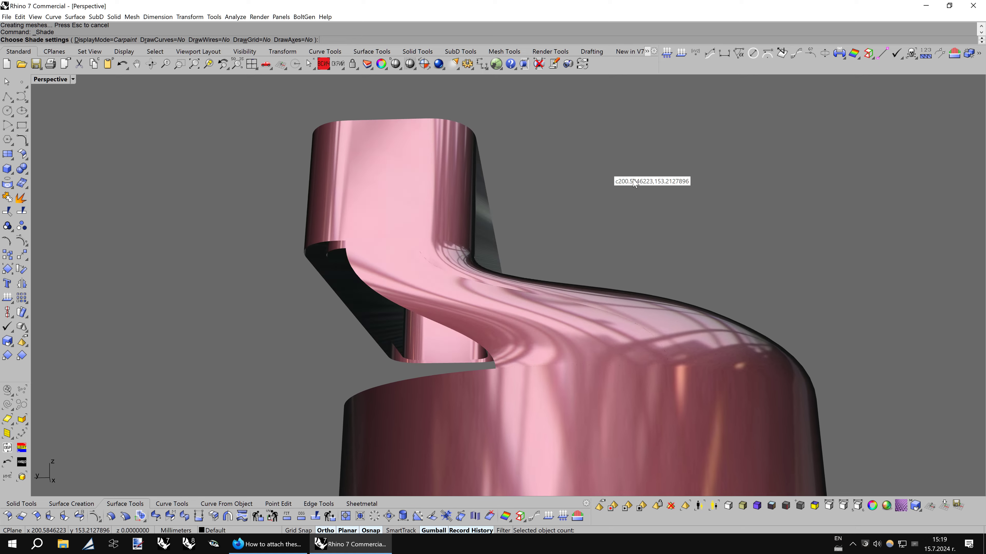
{"action": "key", "text": "Down"}
{"action": "key", "text": "Down"}
{"action": "key", "text": "Down"}
{"action": "key", "text": "Down"}
{"action": "key", "text": "Down"}
{"action": "key", "text": "Down"}
{"action": "scroll", "coordinate": [629, 177], "scroll_direction": "down", "scroll_amount": 3}
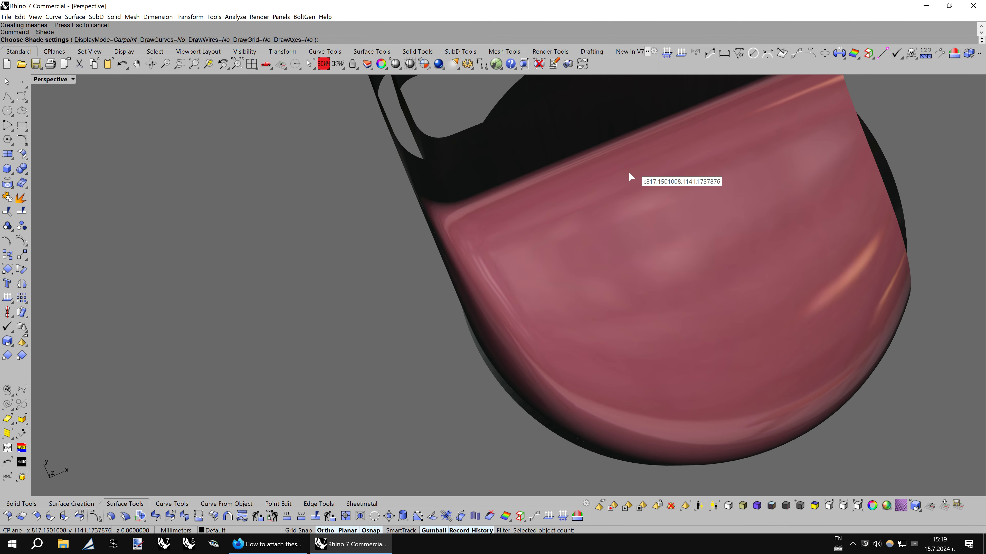
{"action": "scroll", "coordinate": [629, 177], "scroll_direction": "down", "scroll_amount": 4}
{"action": "key", "text": "Up"}
{"action": "key", "text": "Up"}
{"action": "key", "text": "Up"}
{"action": "key", "text": "Down"}
{"action": "key", "text": "Down"}
{"action": "key", "text": "Down"}
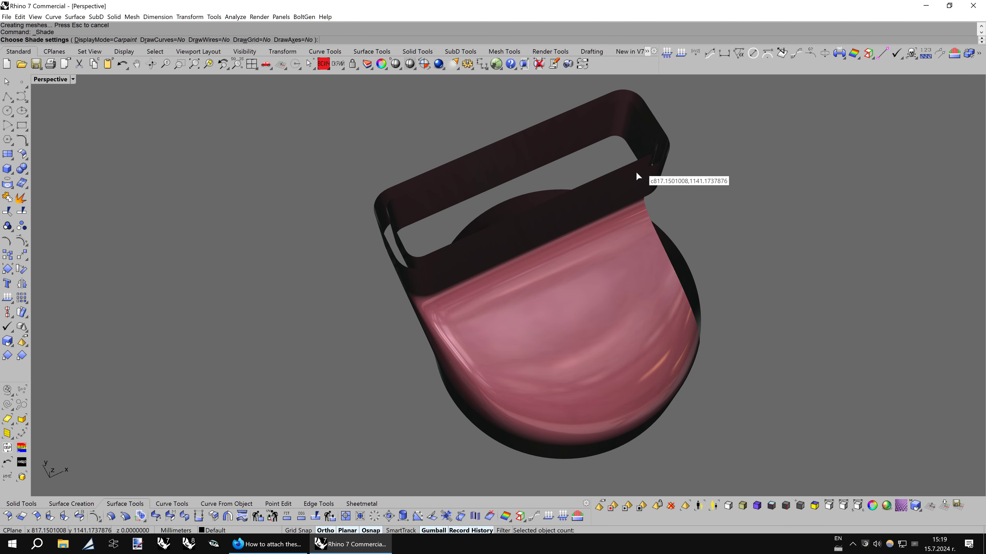
{"action": "key", "text": "Up"}
{"action": "key", "text": "Up"}
{"action": "key", "text": "Up"}
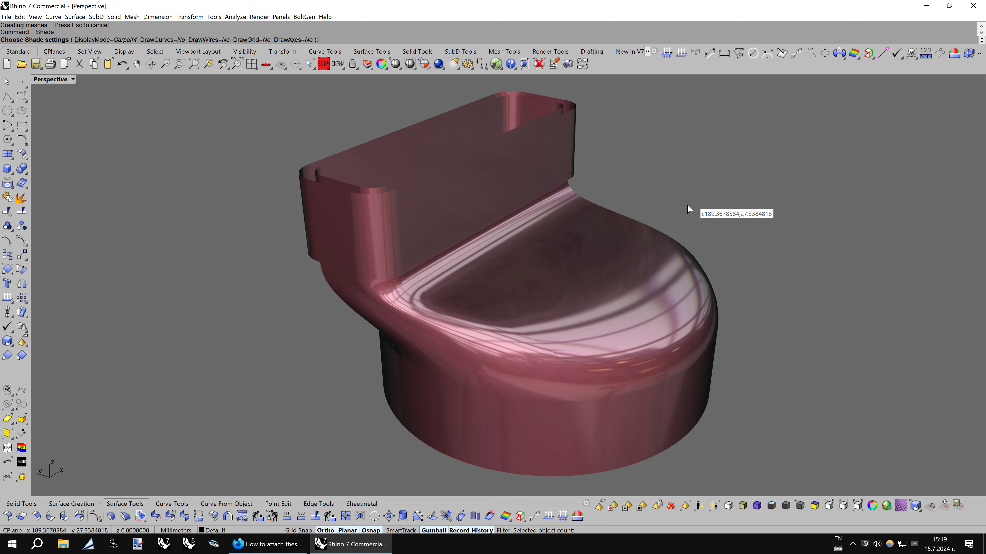
{"action": "key", "text": "Escape"}
{"action": "key", "text": "Up"}
{"action": "key", "text": "Up"}
{"action": "key", "text": "Up"}
{"action": "key", "text": "Down"}
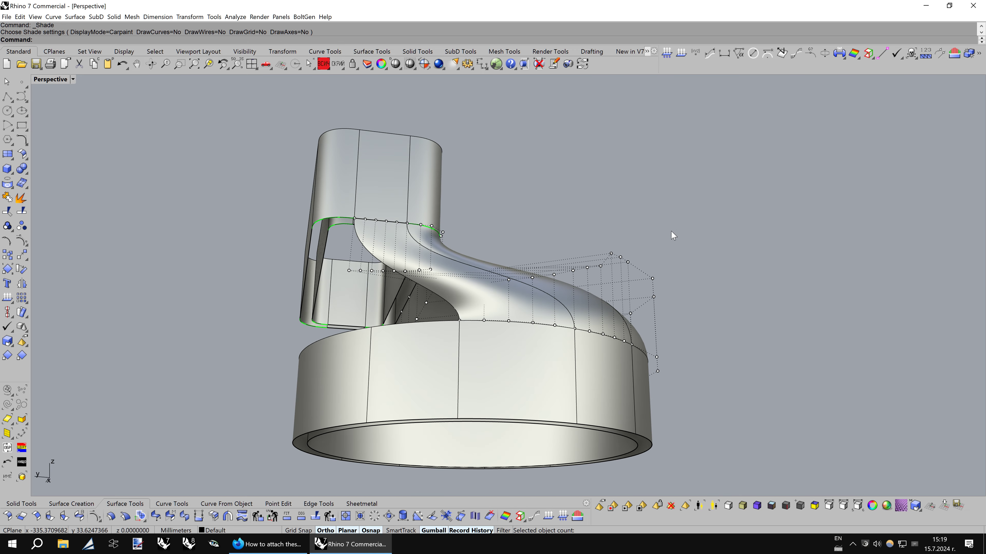
{"action": "key", "text": "Left"}
{"action": "key", "text": "Left"}
{"action": "key", "text": "Right"}
{"action": "key", "text": "Right"}
{"action": "scroll", "coordinate": [672, 235], "scroll_direction": "up", "scroll_amount": 2}
{"action": "scroll", "coordinate": [644, 247], "scroll_direction": "up", "scroll_amount": 1}
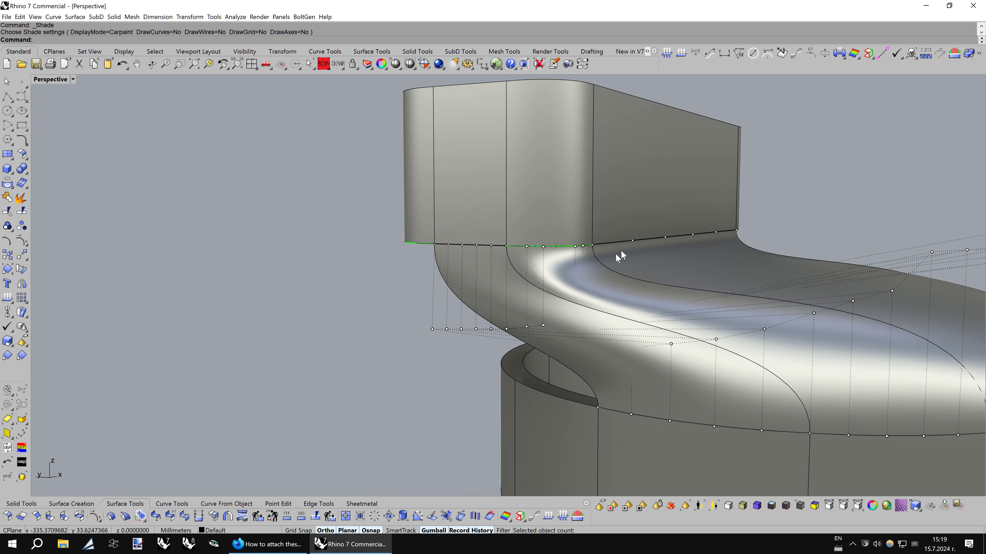
{"action": "scroll", "coordinate": [594, 269], "scroll_direction": "up", "scroll_amount": 1}
{"action": "scroll", "coordinate": [563, 282], "scroll_direction": "up", "scroll_amount": 1}
{"action": "scroll", "coordinate": [513, 293], "scroll_direction": "up", "scroll_amount": 1}
{"action": "scroll", "coordinate": [484, 297], "scroll_direction": "down", "scroll_amount": 2}
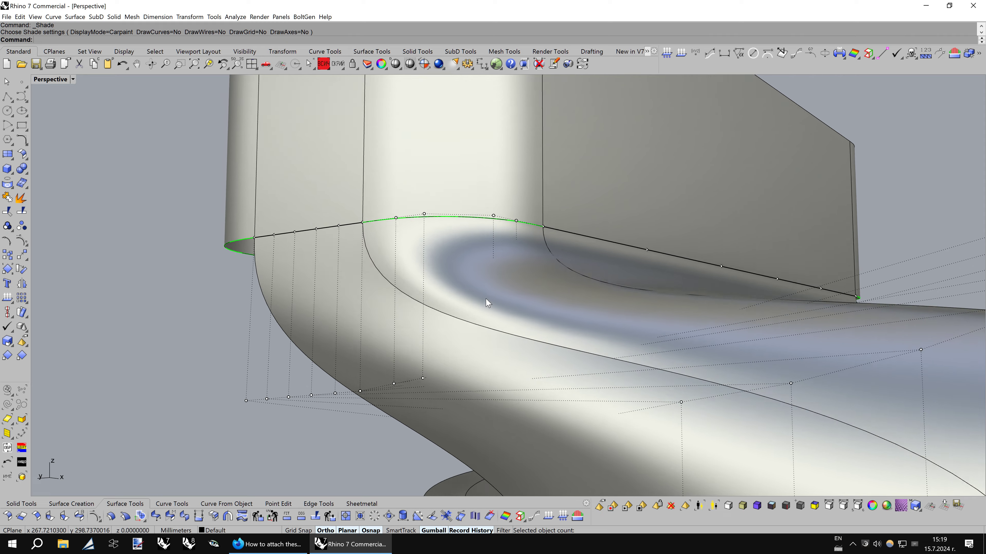
{"action": "key", "text": "Left"}
{"action": "key", "text": "Down"}
{"action": "key", "text": "Down"}
{"action": "scroll", "coordinate": [487, 295], "scroll_direction": "up", "scroll_amount": 1}
{"action": "key", "text": "Up"}
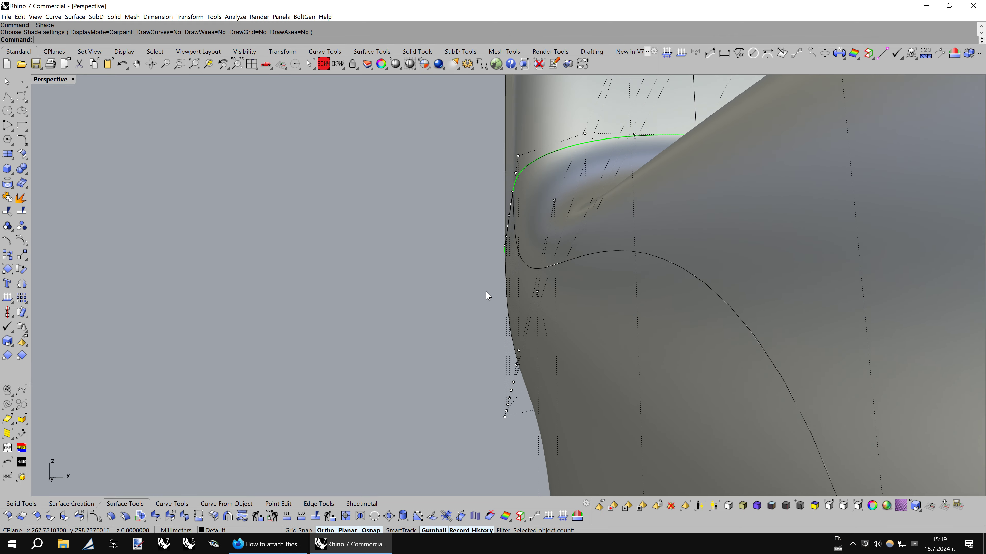
{"action": "scroll", "coordinate": [580, 292], "scroll_direction": "down", "scroll_amount": 1}
{"action": "scroll", "coordinate": [582, 296], "scroll_direction": "down", "scroll_amount": 1}
{"action": "scroll", "coordinate": [582, 292], "scroll_direction": "down", "scroll_amount": 3}
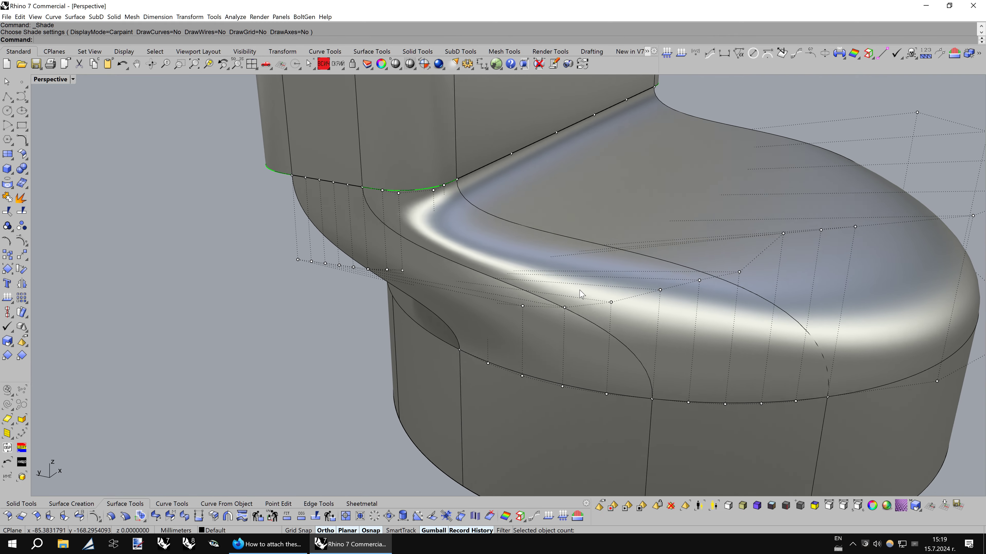
{"action": "scroll", "coordinate": [579, 290], "scroll_direction": "up", "scroll_amount": 2}
{"action": "scroll", "coordinate": [577, 286], "scroll_direction": "up", "scroll_amount": 1}
{"action": "key", "text": "Left"}
{"action": "key", "text": "Left"}
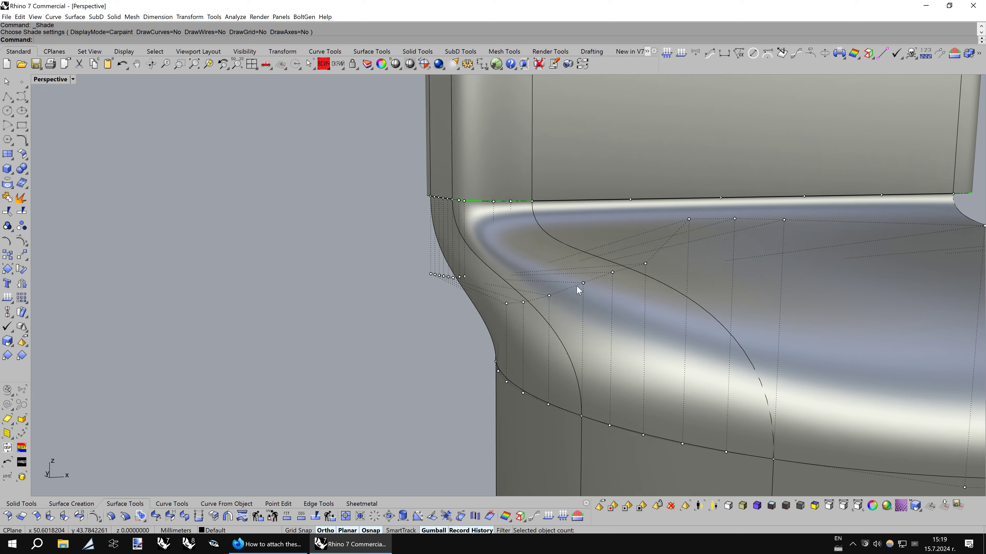
{"action": "key", "text": "Left"}
{"action": "key", "text": "Left"}
{"action": "key", "text": "Left"}
{"action": "key", "text": "Left"}
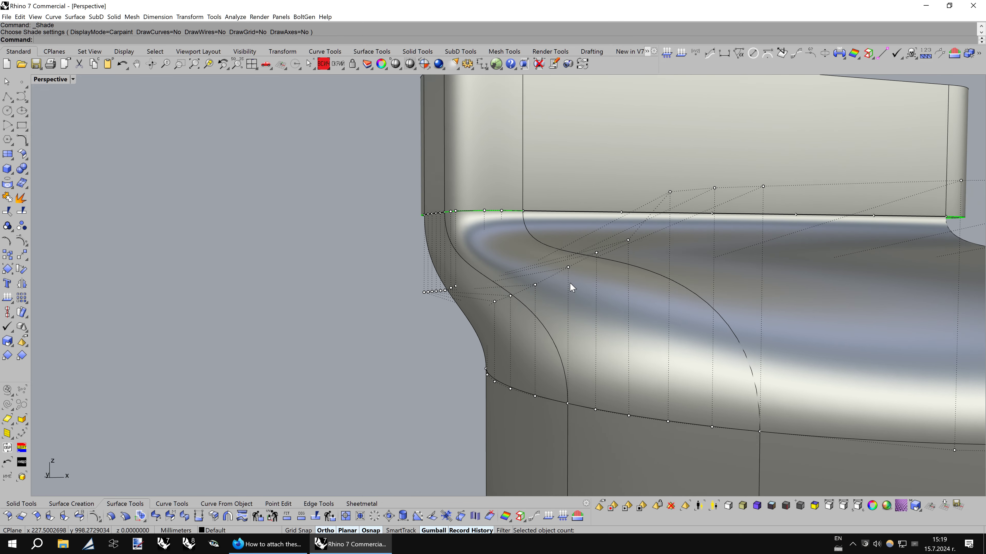
{"action": "key", "text": "Left"}
{"action": "key", "text": "Left"}
{"action": "key", "text": "Left"}
{"action": "key", "text": "Left"}
{"action": "key", "text": "Left"}
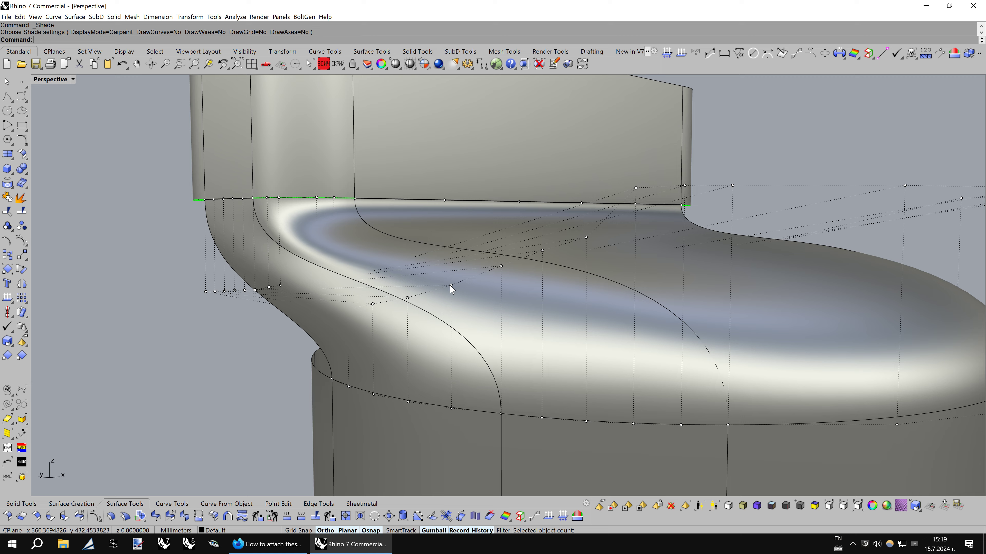
{"action": "key", "text": "Left"}
{"action": "key", "text": "Left"}
{"action": "key", "text": "Left"}
{"action": "key", "text": "Left"}
{"action": "key", "text": "Left"}
{"action": "key", "text": "Left"}
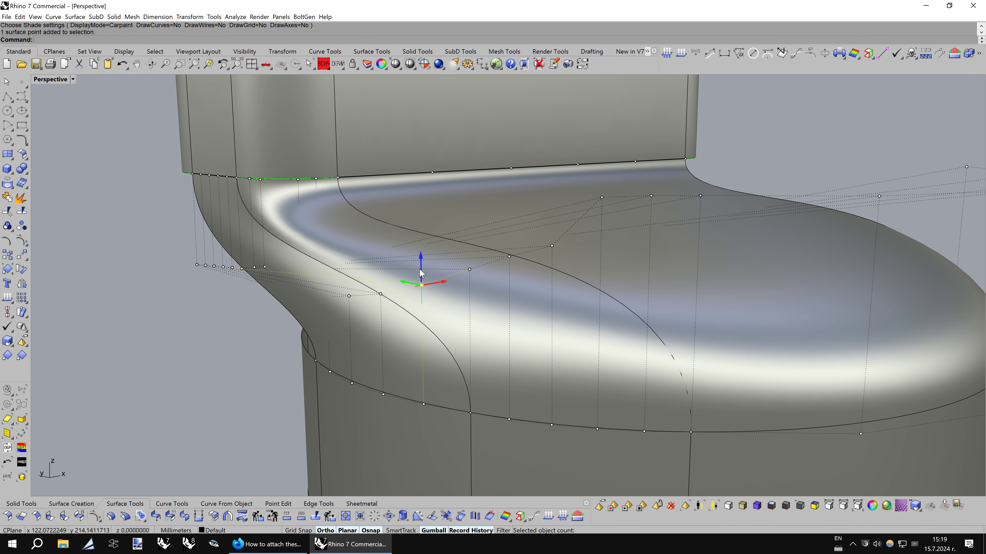
- Raise one seat control point slightly and curvature-match the seat seam edge to its neighbour
{"action": "left_click_drag", "start_coordinate": [424, 274], "coordinate": [424, 272]}
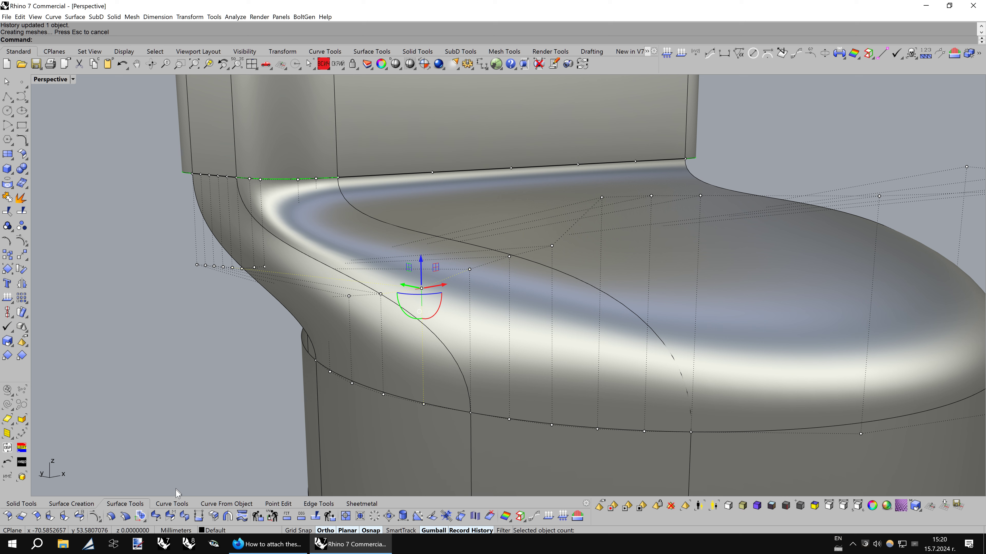
{"action": "left_click", "coordinate": [452, 354]}
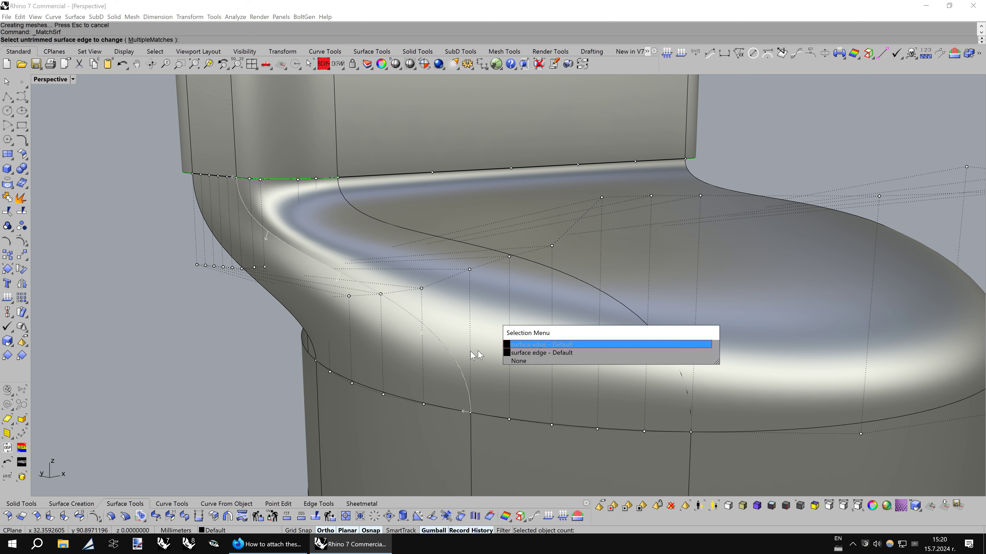
{"action": "left_click", "coordinate": [527, 353]}
{"action": "left_click", "coordinate": [460, 360]}
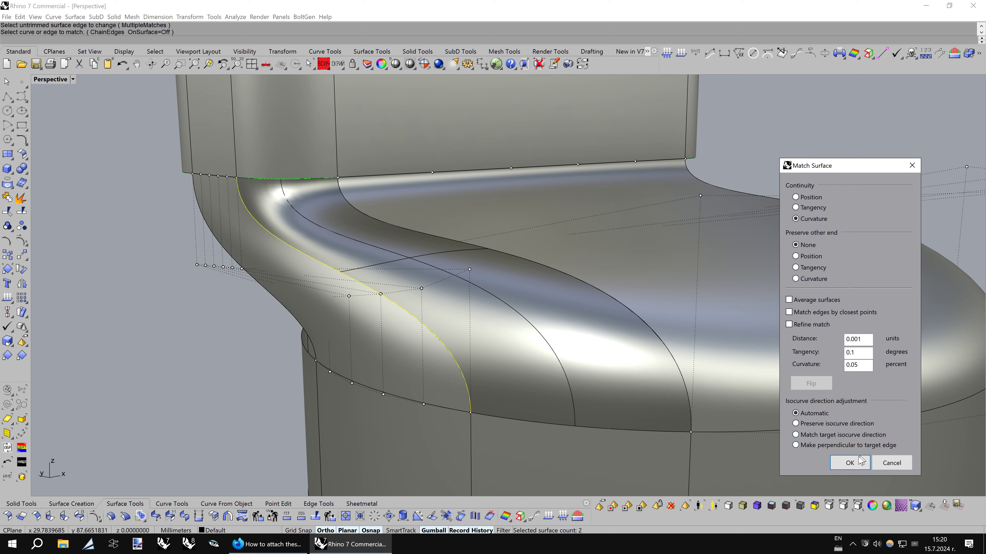
{"action": "left_click", "coordinate": [849, 463]}
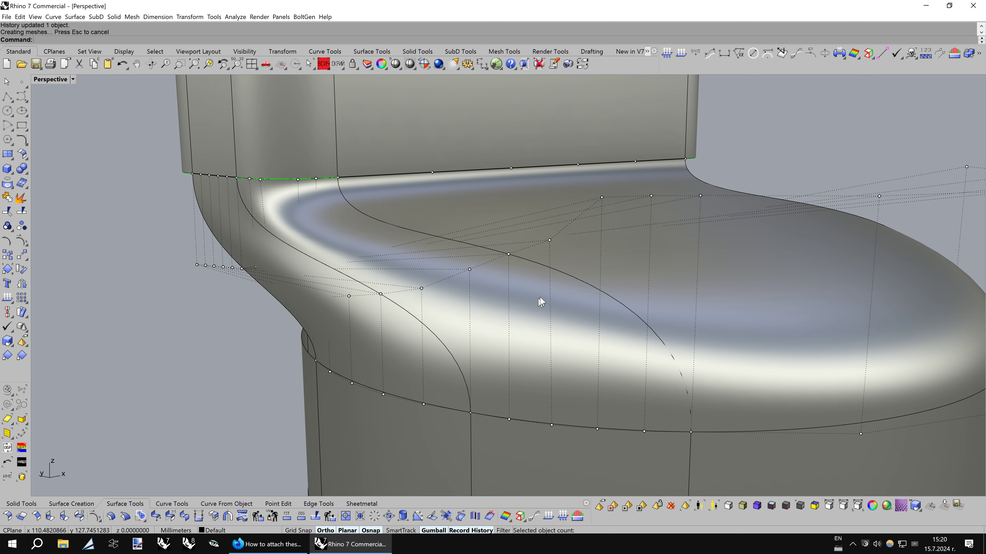
{"action": "key", "text": "Left"}
{"action": "key", "text": "Left"}
{"action": "key", "text": "Left"}
{"action": "key", "text": "Left"}
{"action": "key", "text": "Left"}
{"action": "key", "text": "Left"}
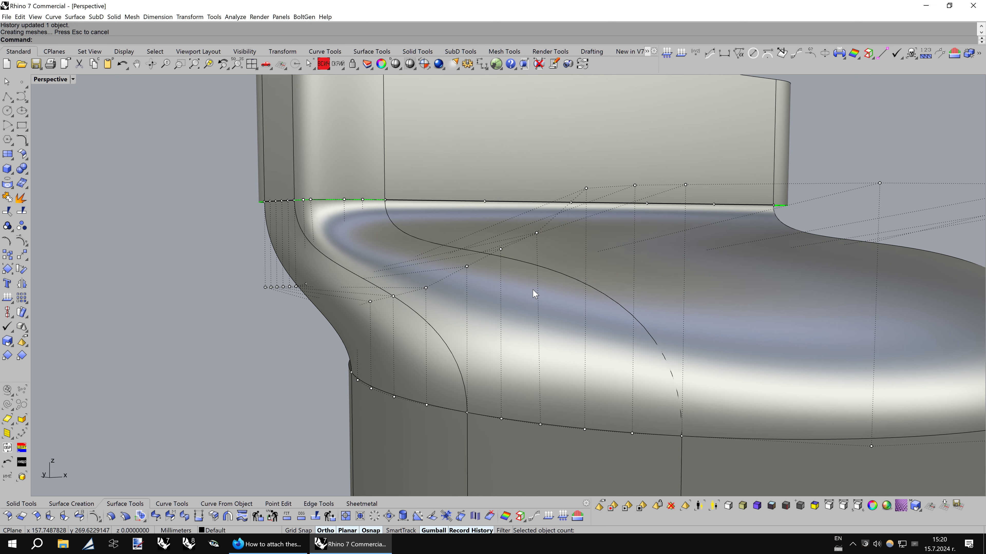
{"action": "key", "text": "Right"}
{"action": "key", "text": "Right"}
{"action": "key", "text": "Right"}
{"action": "key", "text": "Right"}
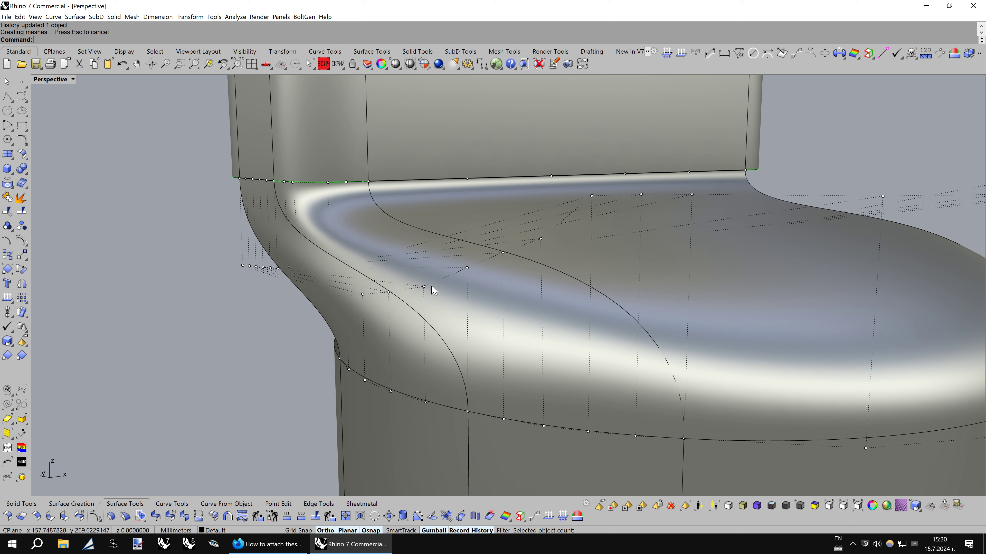
{"action": "key", "text": "Right"}
{"action": "key", "text": "Right"}
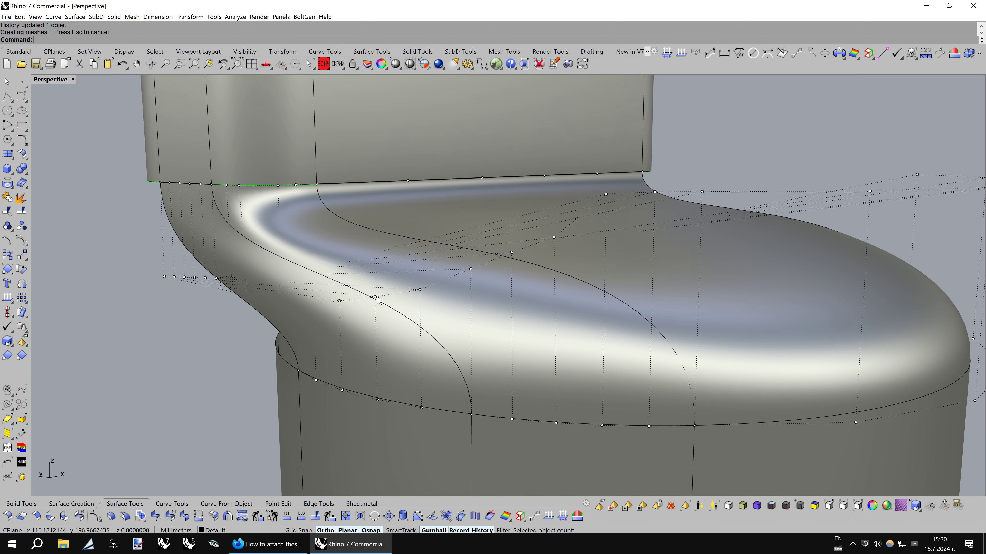
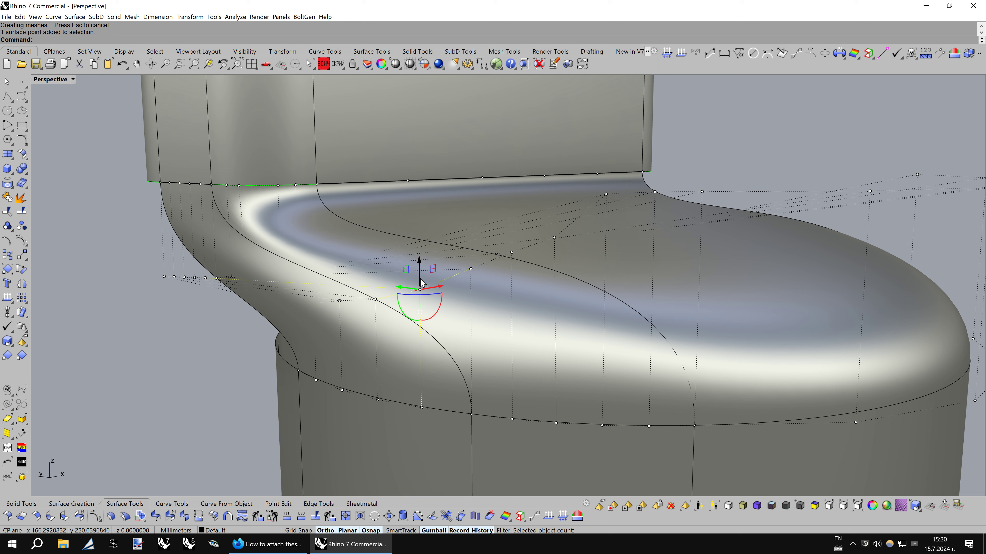
- Nudge the seat point upward, orbit around the model, and switch the viewport to wireframe
{"action": "left_click_drag", "start_coordinate": [424, 289], "coordinate": [424, 290]}
{"action": "key", "text": "Left"}
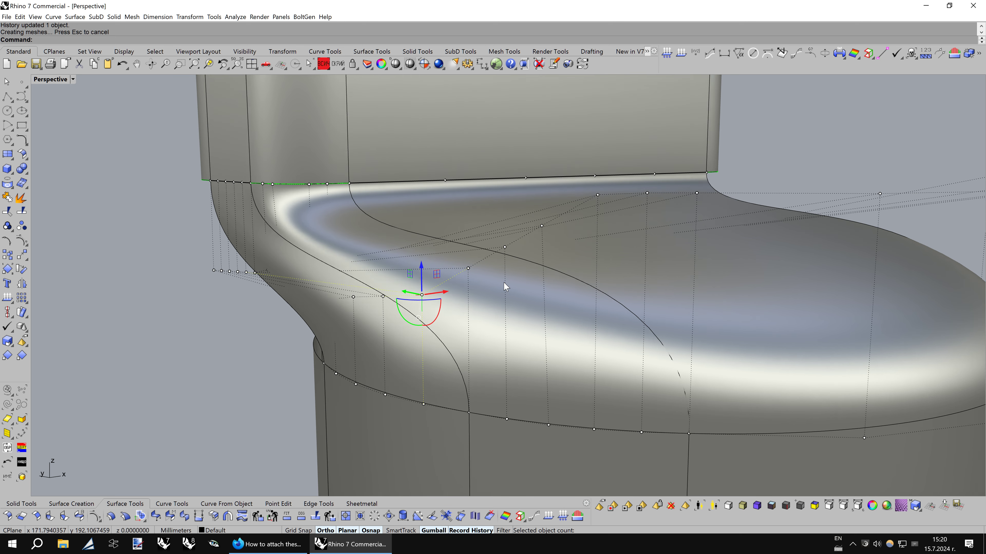
{"action": "key", "text": "Left"}
{"action": "key", "text": "Left"}
{"action": "key", "text": "Left"}
{"action": "key", "text": "Left"}
{"action": "key", "text": "Left"}
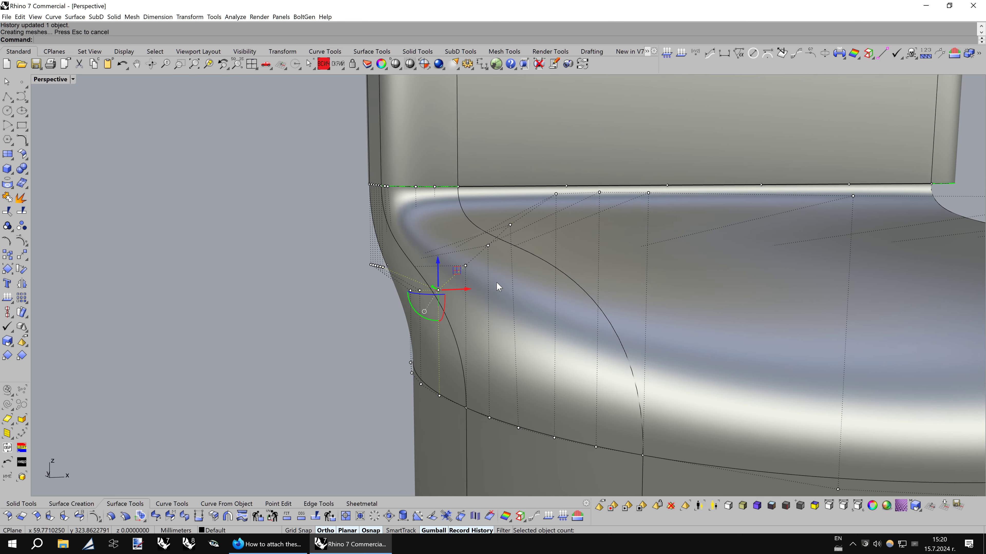
{"action": "key", "text": "Right"}
{"action": "key", "text": "Right"}
{"action": "key", "text": "Right"}
{"action": "key", "text": "Right"}
{"action": "key", "text": "Right"}
{"action": "mouse_move", "coordinate": [205, 347]}
{"action": "right_mouse_down"}
{"action": "mouse_move", "coordinate": [242, 326]}
{"action": "mouse_move", "coordinate": [380, 312]}
{"action": "mouse_move", "coordinate": [399, 293]}
{"action": "mouse_move", "coordinate": [486, 290]}
{"action": "right_mouse_up"}
{"action": "key", "text": "ctrl+alt+w"}
{"action": "key", "text": "Left"}
{"action": "key", "text": "Left"}
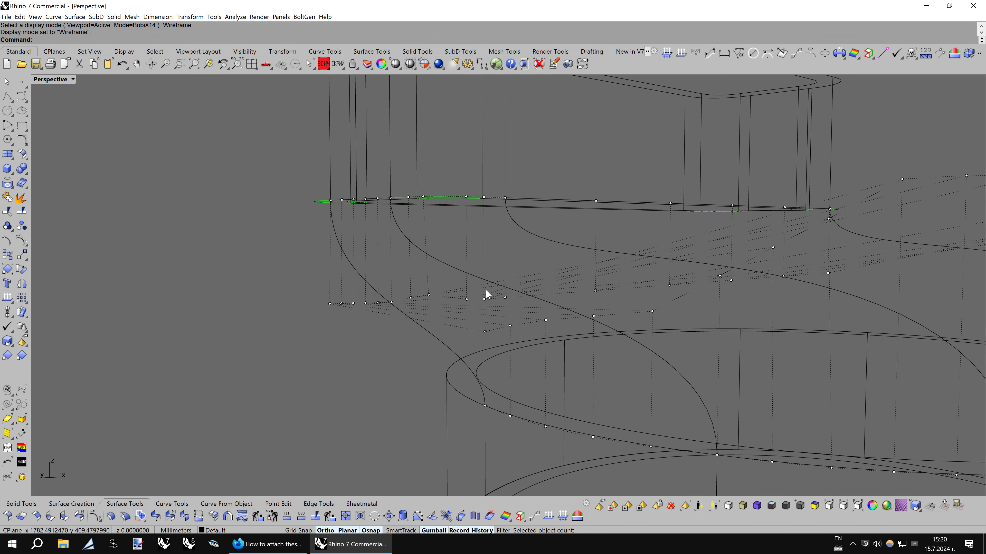
{"action": "key", "text": "Left"}
{"action": "key", "text": "Left"}
{"action": "key", "text": "Left"}
{"action": "key", "text": "Left"}
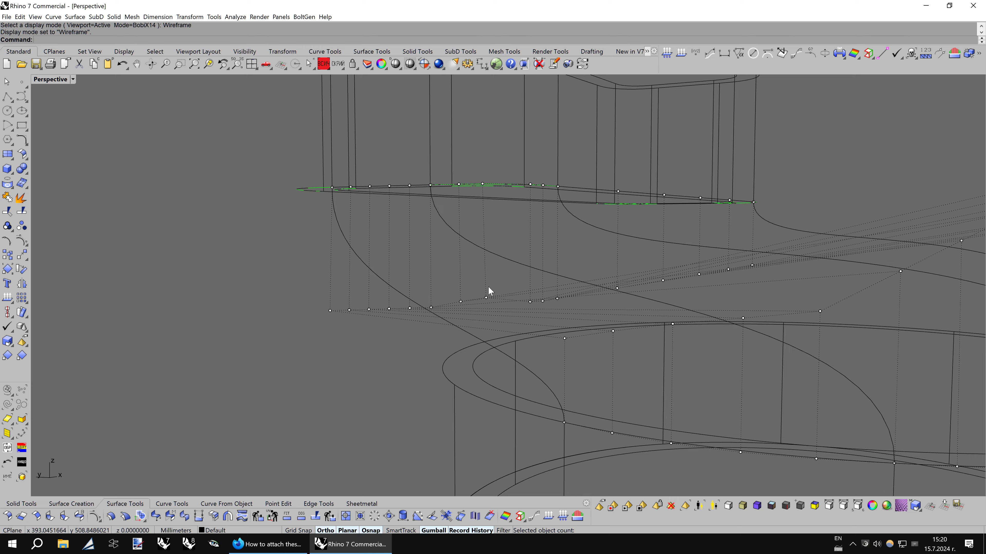
{"action": "key", "text": "Left"}
{"action": "key", "text": "Left"}
{"action": "key", "text": "Left"}
{"action": "key", "text": "Left"}
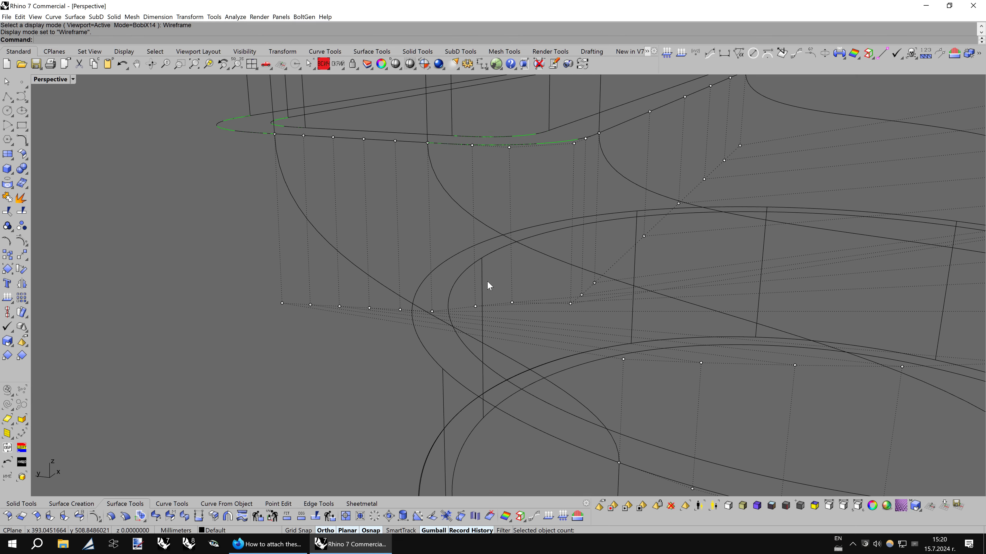
{"action": "key", "text": "Left"}
{"action": "key", "text": "Left"}
{"action": "key", "text": "Left"}
{"action": "key", "text": "Left"}
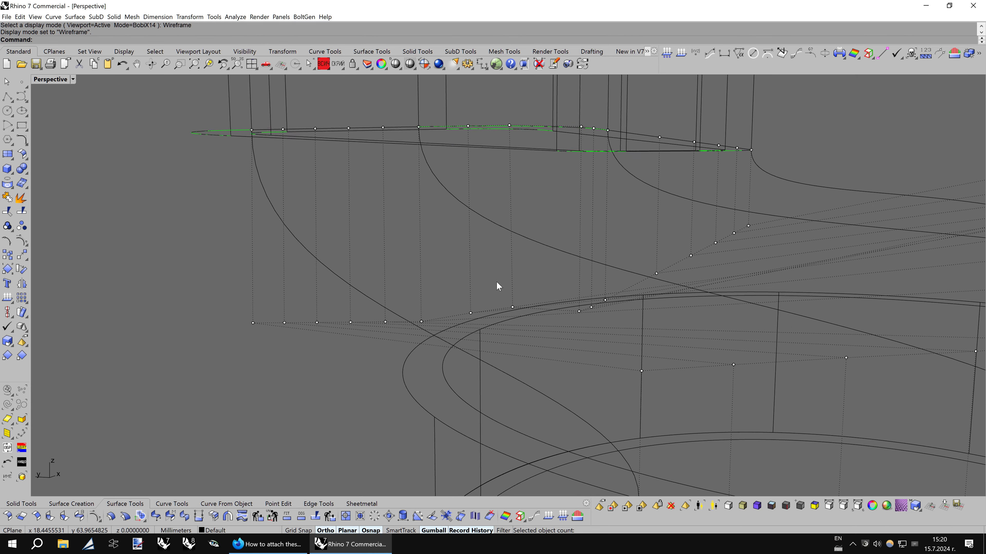
{"action": "key", "text": "Left"}
{"action": "key", "text": "Left"}
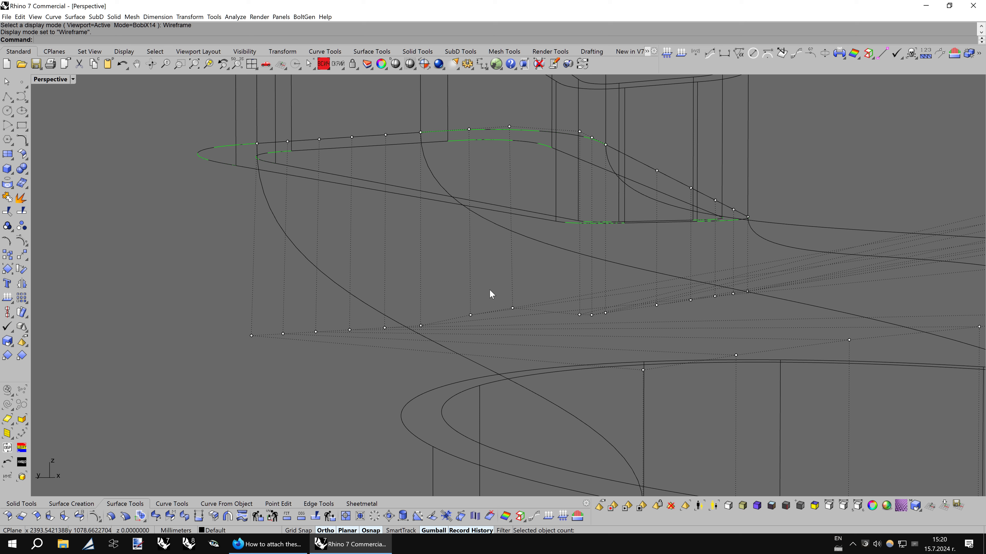
- Pick a control point near the seat edge and drag it, then return to shaded display
{"action": "left_click", "coordinate": [418, 324]}
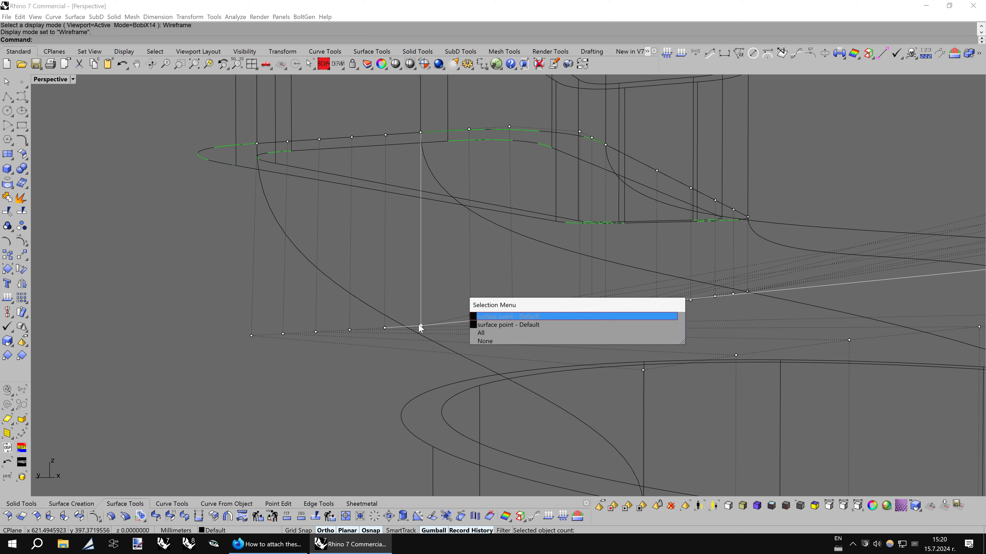
{"action": "left_click", "coordinate": [476, 318]}
{"action": "left_click_drag", "start_coordinate": [425, 302], "coordinate": [423, 307]}
{"action": "key", "text": "ctrl+alt+s"}
{"action": "scroll", "coordinate": [456, 282], "scroll_direction": "up", "scroll_amount": 3}
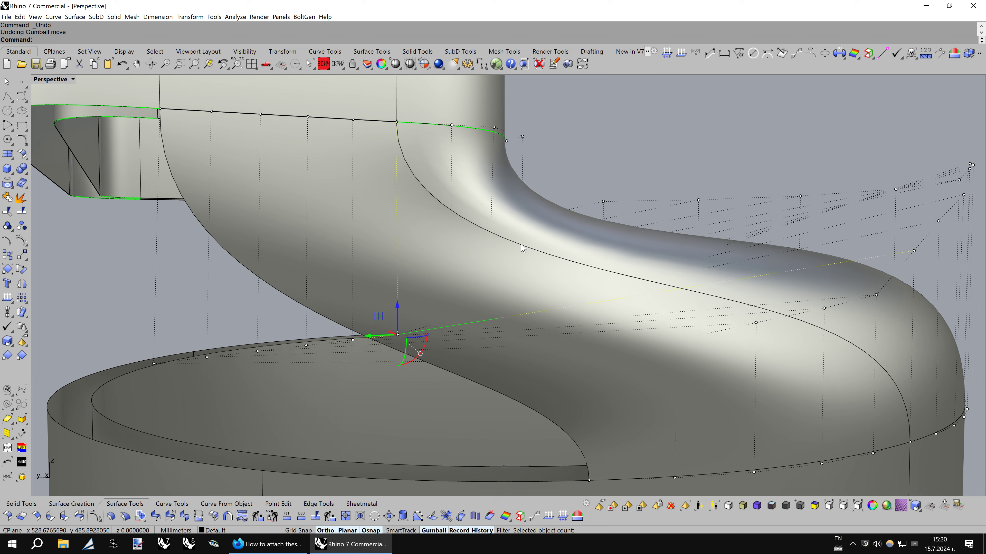
- Undo the trial control-point moves and orbit the model in car-paint shading
{"action": "key", "text": "ctrl+z"}
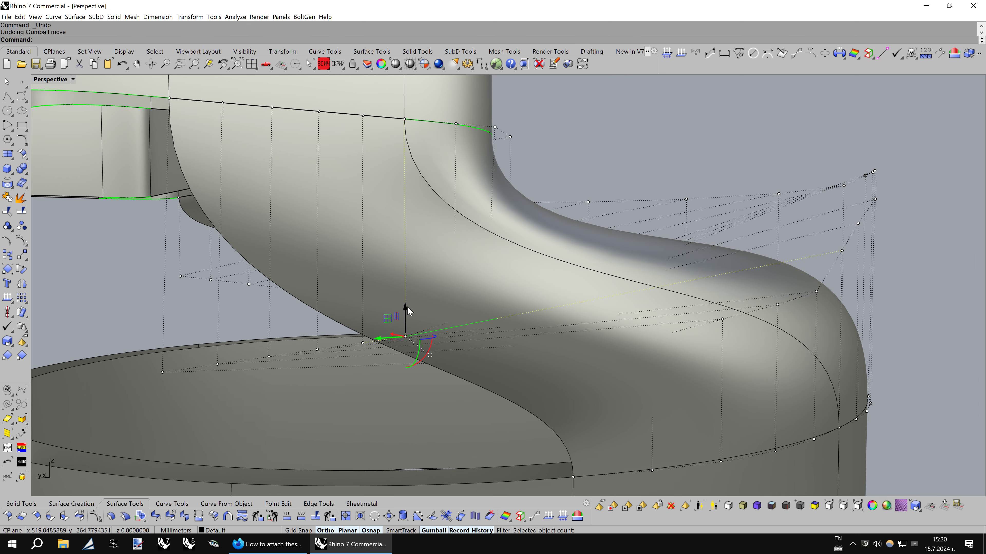
{"action": "left_click_drag", "start_coordinate": [408, 307], "coordinate": [411, 308]}
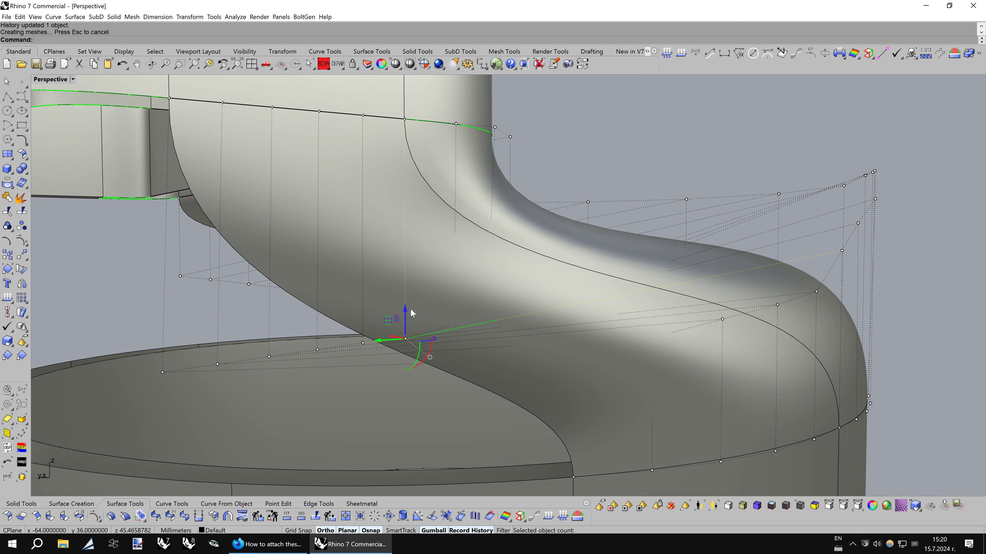
{"action": "left_click", "coordinate": [130, 66]}
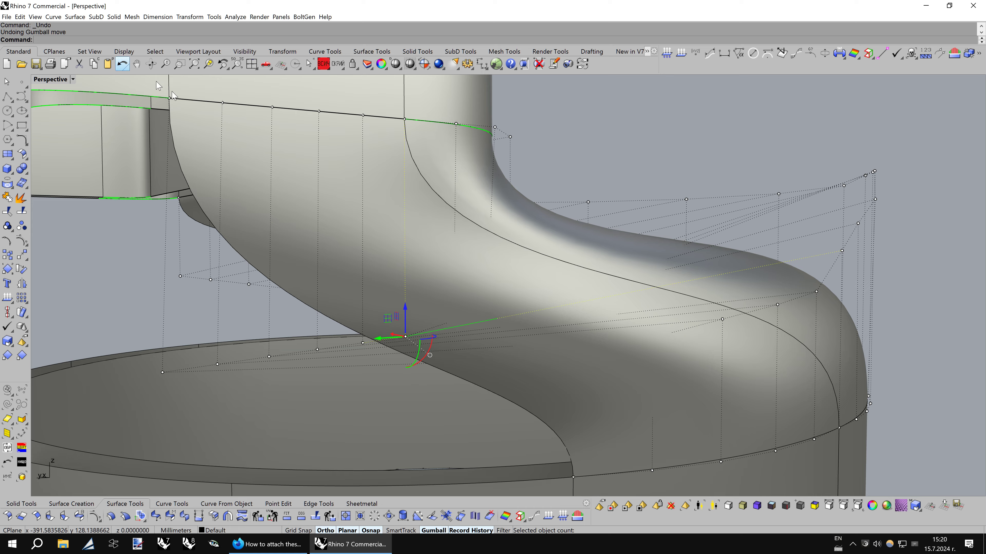
{"action": "right_click_drag", "start_coordinate": [579, 282], "coordinate": [572, 279]}
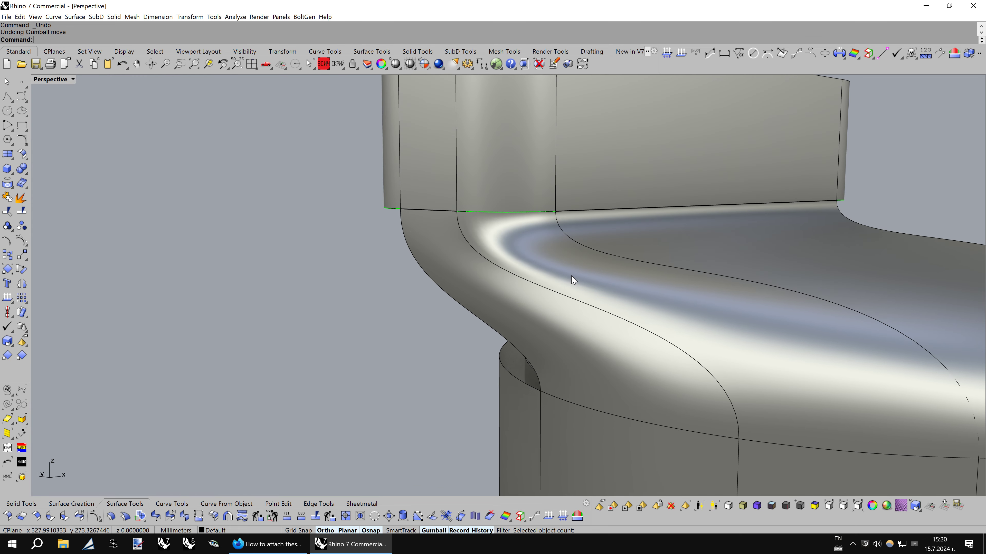
{"action": "left_click", "coordinate": [404, 64]}
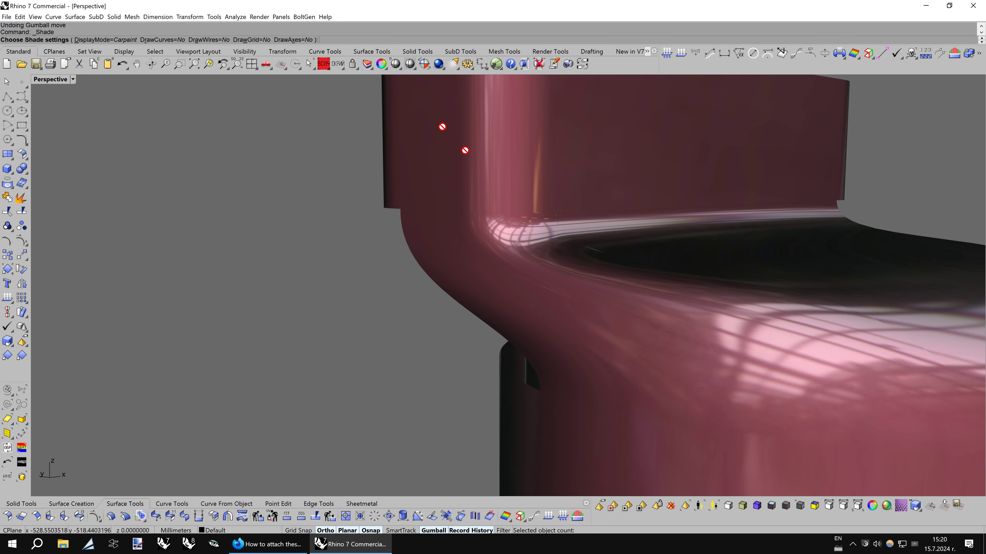
{"action": "mouse_move", "coordinate": [558, 328]}
{"action": "right_mouse_down"}
{"action": "mouse_move", "coordinate": [552, 312]}
{"action": "mouse_move", "coordinate": [382, 357]}
{"action": "right_mouse_up"}
- Exit the car-paint preview and turn on the seat surface's control points
{"action": "key", "text": "Escape"}
{"action": "left_click", "coordinate": [534, 268]}
{"action": "key", "text": "F10"}
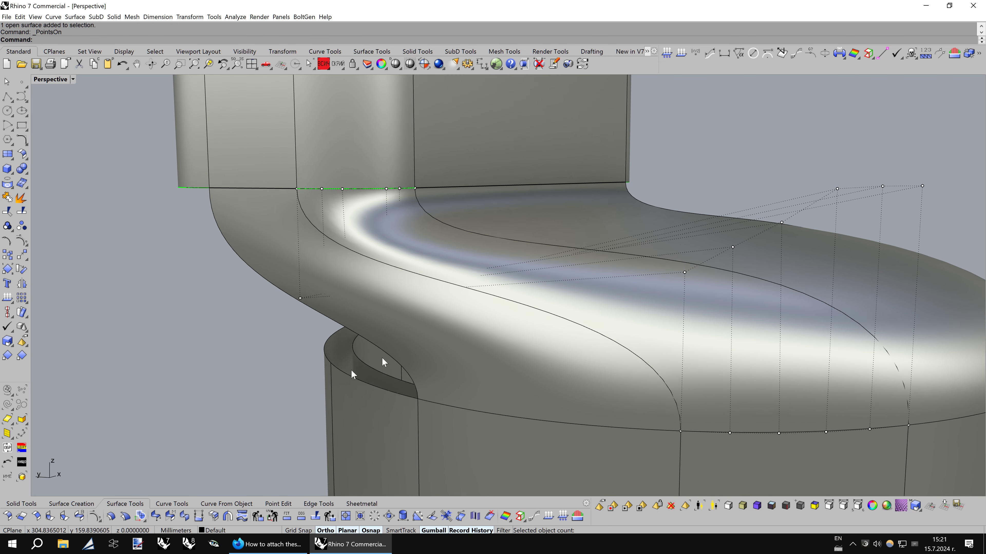
- Match the seat edge to the neighbouring edge with Curvature continuity and Refine match
{"action": "left_click", "coordinate": [170, 516]}
{"action": "left_click", "coordinate": [604, 338]}
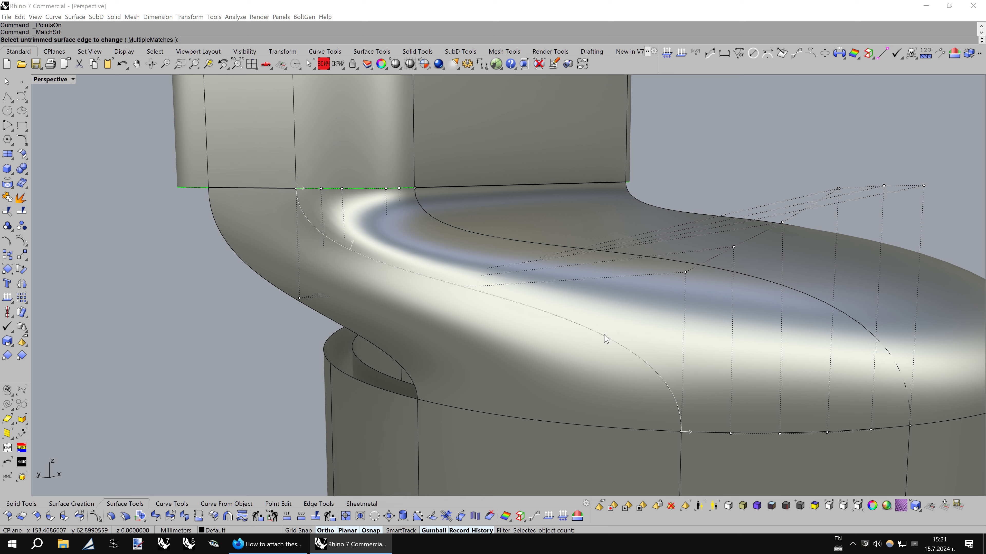
{"action": "left_click", "coordinate": [670, 334]}
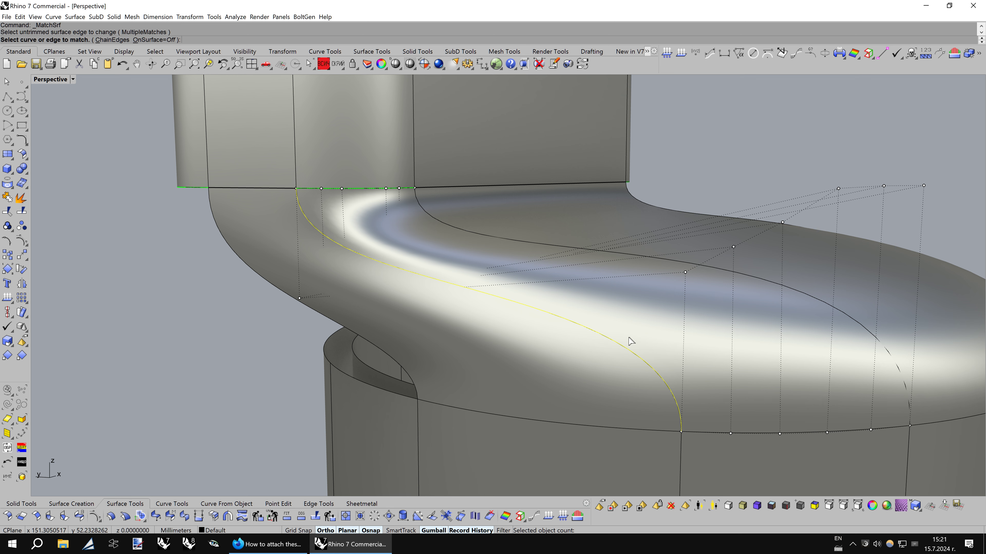
{"action": "left_click", "coordinate": [618, 346]}
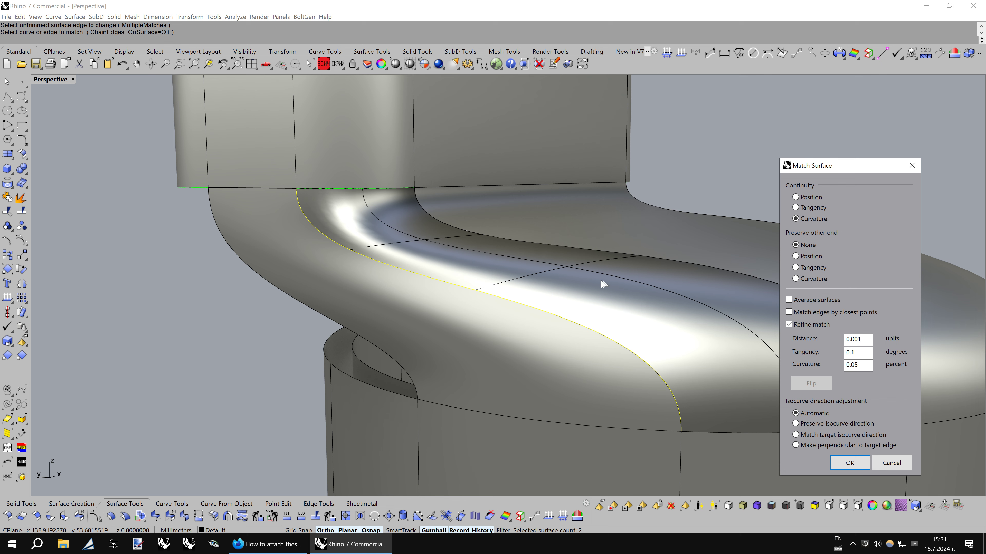
{"action": "key", "text": "Down"}
{"action": "key", "text": "Down"}
{"action": "key", "text": "Down"}
{"action": "key", "text": "Down"}
{"action": "key", "text": "Down"}
{"action": "key", "text": "Down"}
{"action": "key", "text": "Down"}
{"action": "key", "text": "Down"}
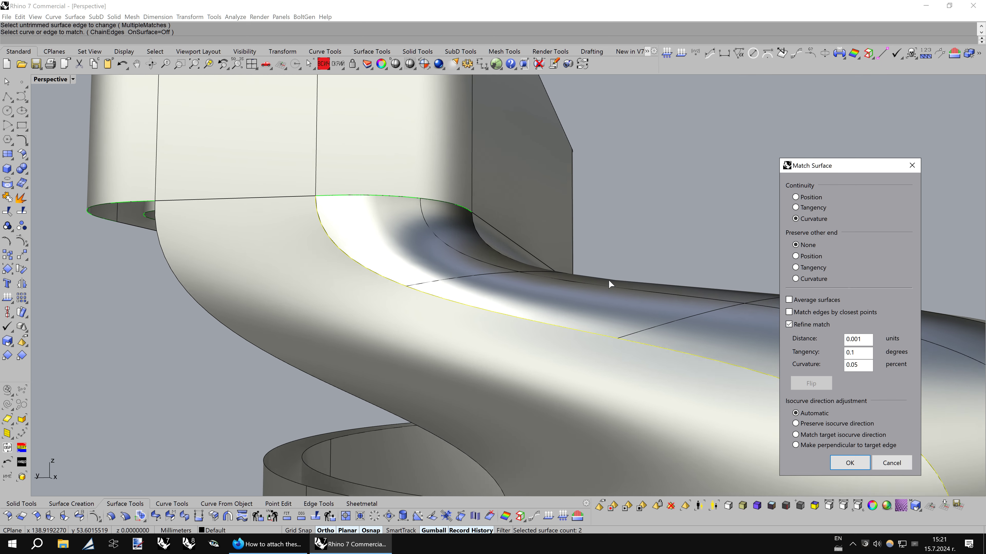
{"action": "scroll", "coordinate": [608, 279], "scroll_direction": "up", "scroll_amount": 2}
{"action": "scroll", "coordinate": [609, 279], "scroll_direction": "up", "scroll_amount": 3}
{"action": "scroll", "coordinate": [608, 280], "scroll_direction": "up", "scroll_amount": 3}
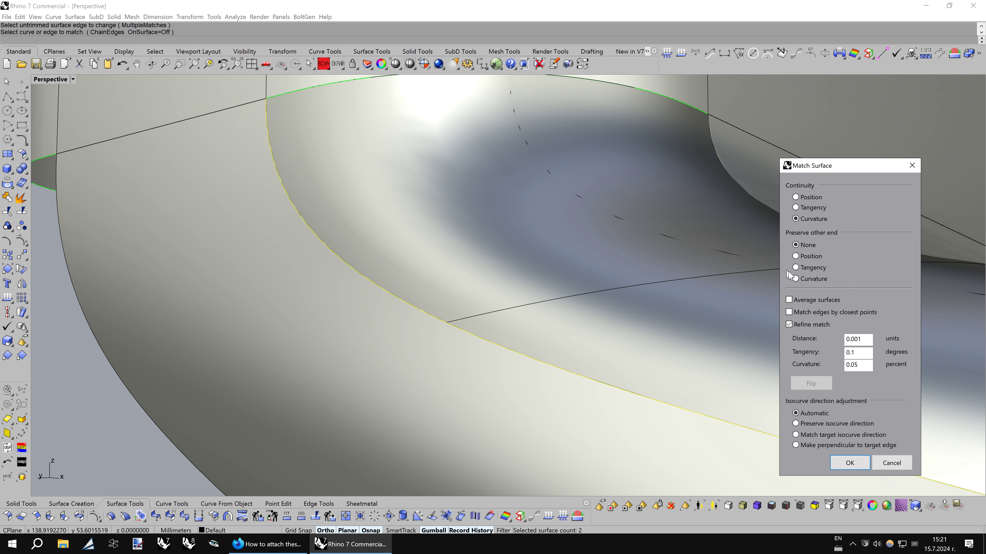
{"action": "left_click", "coordinate": [808, 327]}
{"action": "left_click", "coordinate": [839, 463]}
{"action": "scroll", "coordinate": [468, 220], "scroll_direction": "down", "scroll_amount": 3}
- Preview the matched model in car-paint shading from a few angles
{"action": "scroll", "coordinate": [467, 205], "scroll_direction": "down", "scroll_amount": 3}
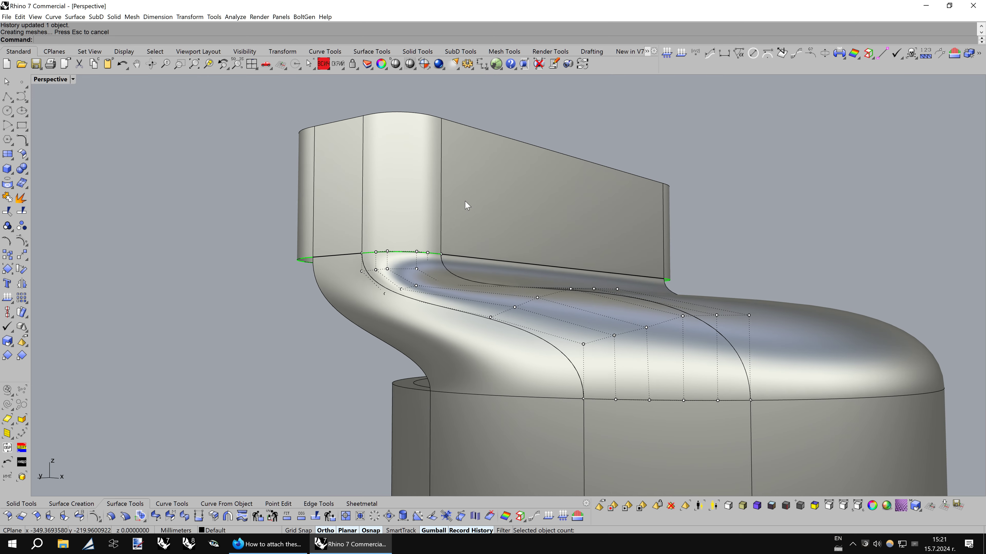
{"action": "left_click", "coordinate": [396, 65]}
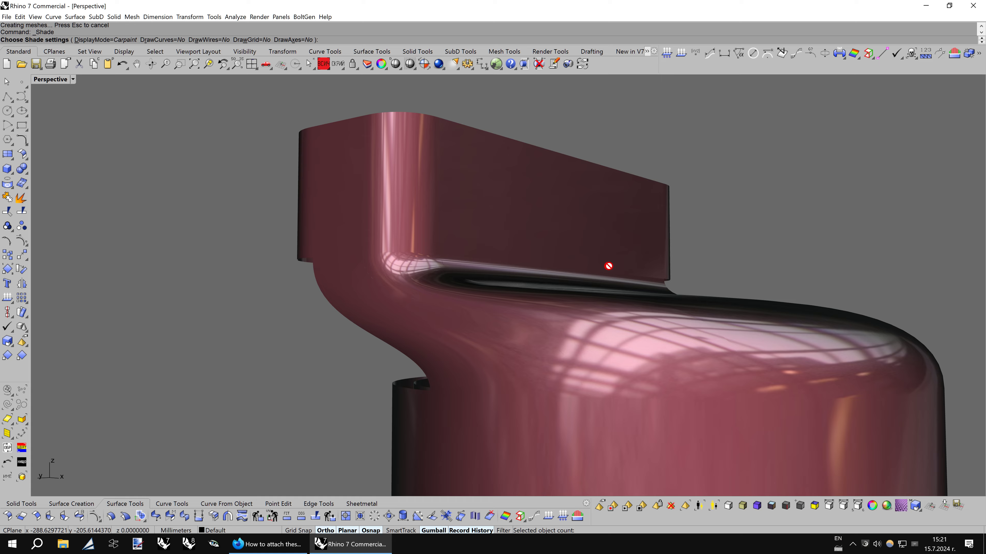
{"action": "key", "text": "Left"}
{"action": "key", "text": "Left"}
{"action": "key", "text": "Left"}
{"action": "key", "text": "Left"}
{"action": "key", "text": "Left"}
{"action": "key", "text": "Left"}
{"action": "key", "text": "Left"}
{"action": "key", "text": "Left"}
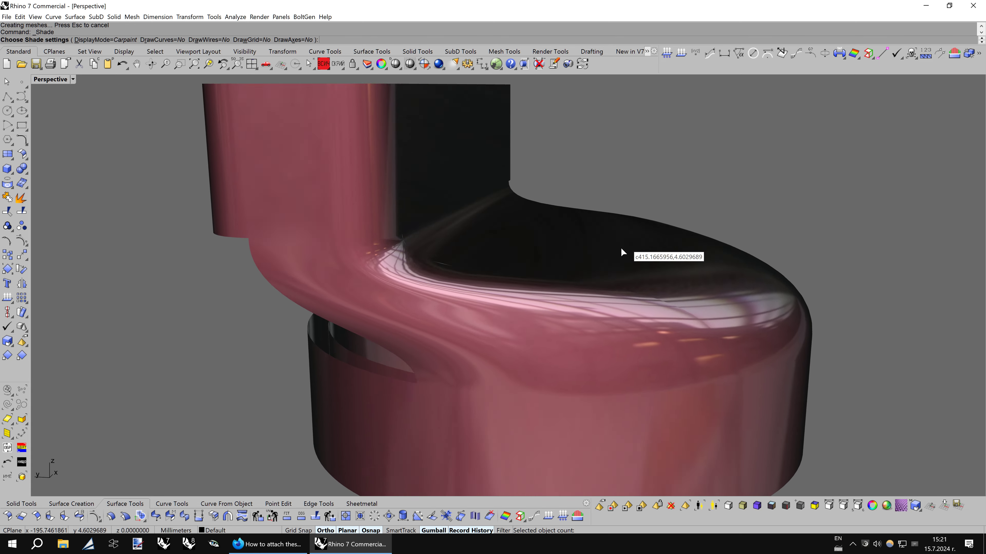
{"action": "key", "text": "Left"}
{"action": "key", "text": "Left"}
{"action": "scroll", "coordinate": [620, 247], "scroll_direction": "up", "scroll_amount": 3}
{"action": "scroll", "coordinate": [620, 243], "scroll_direction": "up", "scroll_amount": 3}
{"action": "scroll", "coordinate": [619, 247], "scroll_direction": "down", "scroll_amount": 3}
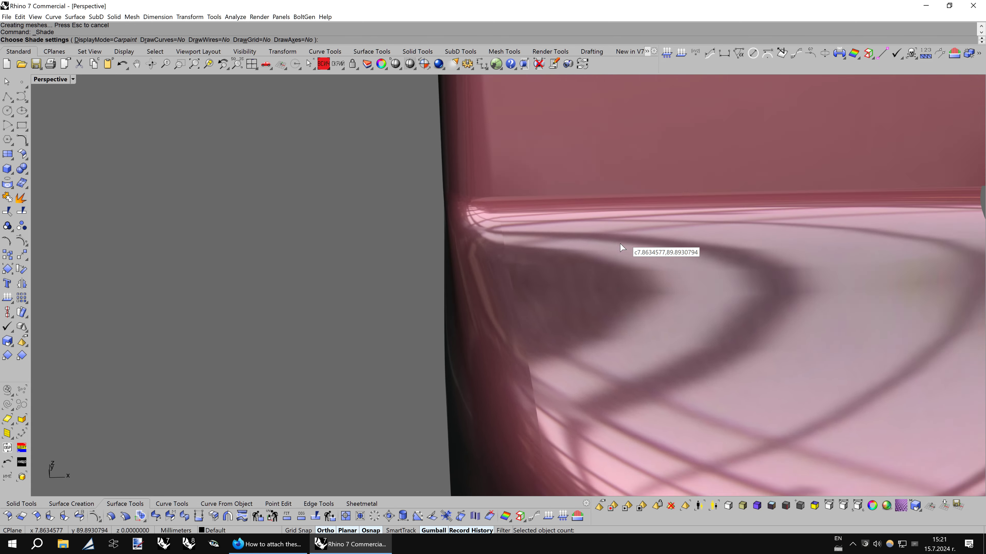
{"action": "scroll", "coordinate": [599, 245], "scroll_direction": "down", "scroll_amount": 3}
{"action": "key", "text": "Escape"}
- Switch the Perspective viewport to Light lines 1 and orbit to the seat stripes
{"action": "scroll", "coordinate": [345, 252], "scroll_direction": "down", "scroll_amount": 2}
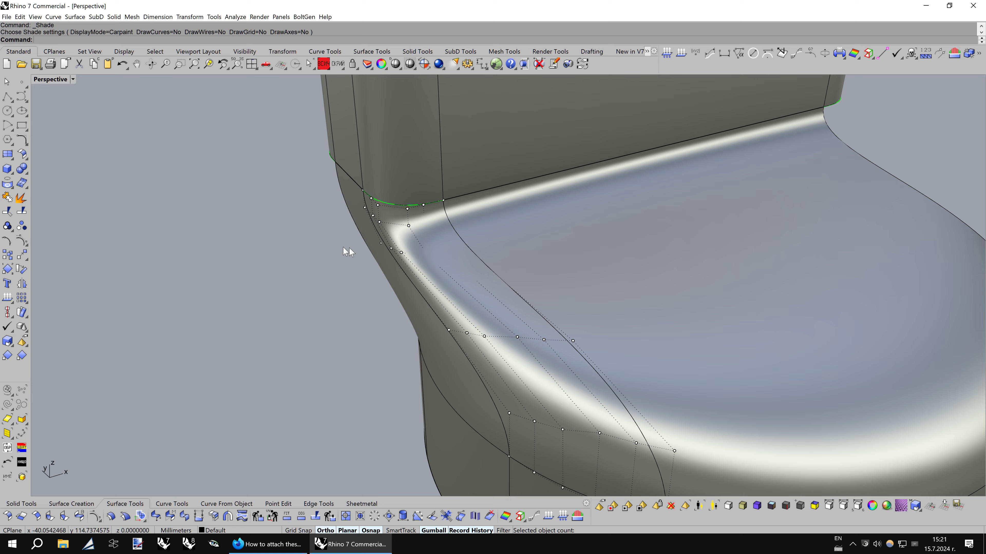
{"action": "scroll", "coordinate": [346, 253], "scroll_direction": "down", "scroll_amount": 3}
{"action": "scroll", "coordinate": [346, 253], "scroll_direction": "down", "scroll_amount": 2}
{"action": "left_click", "coordinate": [72, 80]}
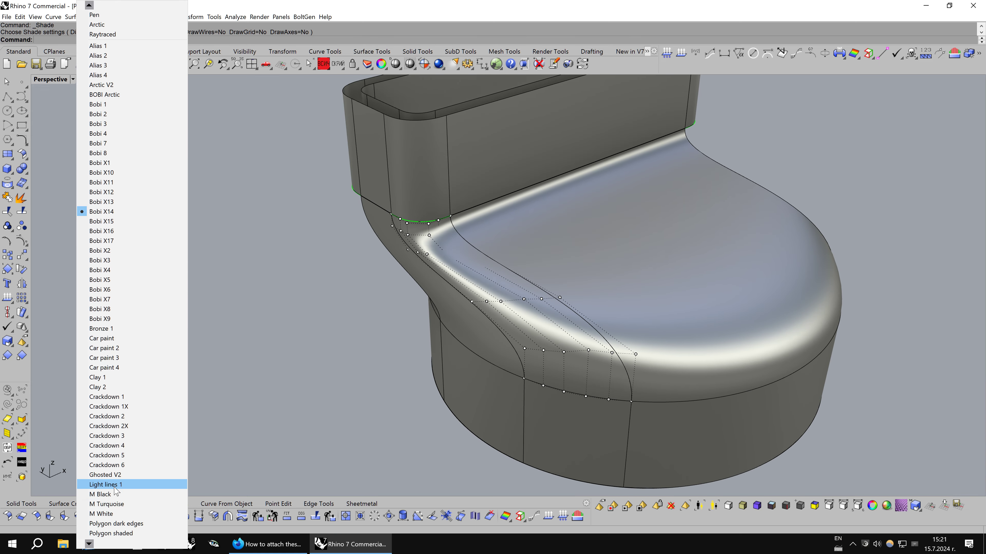
{"action": "left_click", "coordinate": [115, 485]}
{"action": "scroll", "coordinate": [574, 340], "scroll_direction": "up", "scroll_amount": 3}
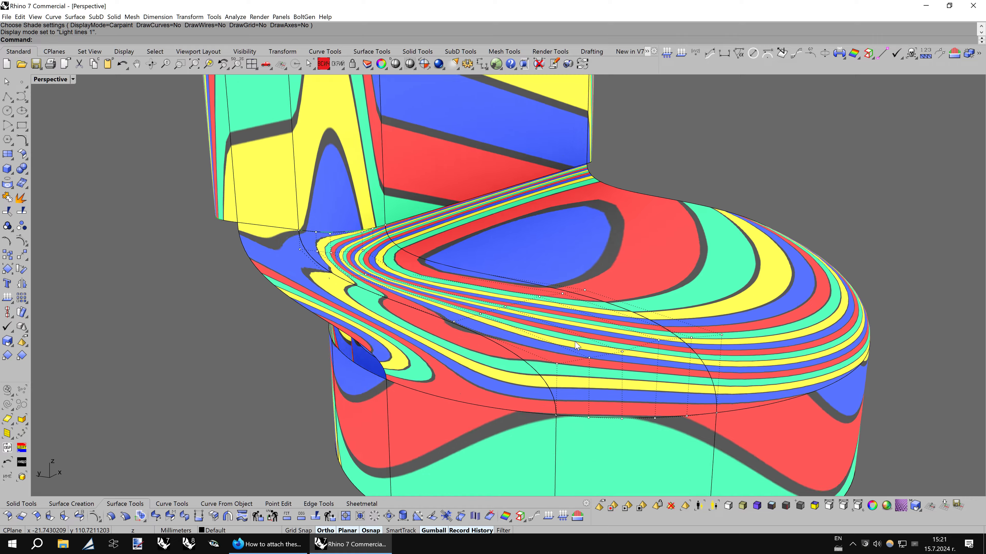
{"action": "scroll", "coordinate": [574, 340], "scroll_direction": "up", "scroll_amount": 3}
{"action": "scroll", "coordinate": [574, 339], "scroll_direction": "up", "scroll_amount": 1}
{"action": "right_click_drag", "start_coordinate": [573, 338], "coordinate": [191, 491]}
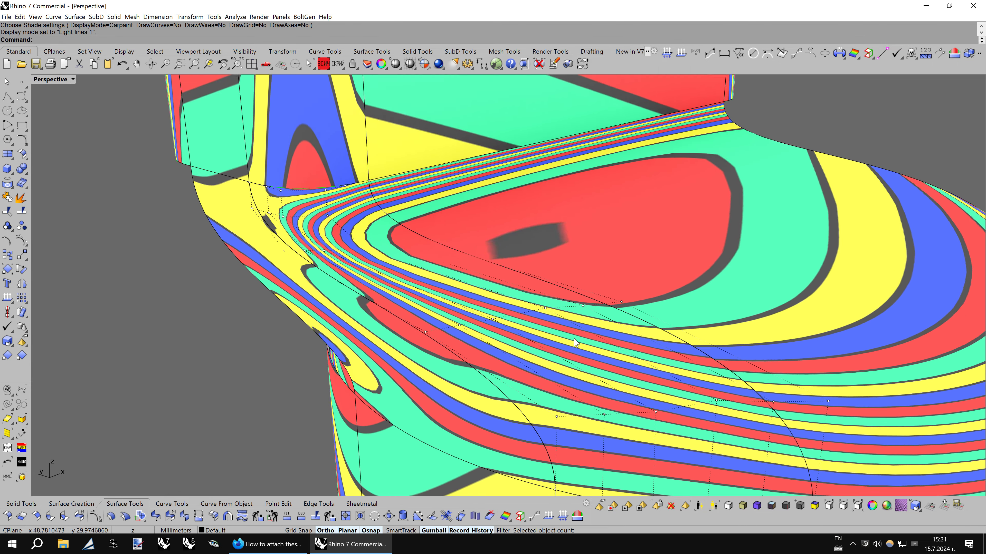
- Match a first surface edge to its neighbouring edge
{"action": "left_click", "coordinate": [171, 515]}
{"action": "left_click", "coordinate": [434, 197]}
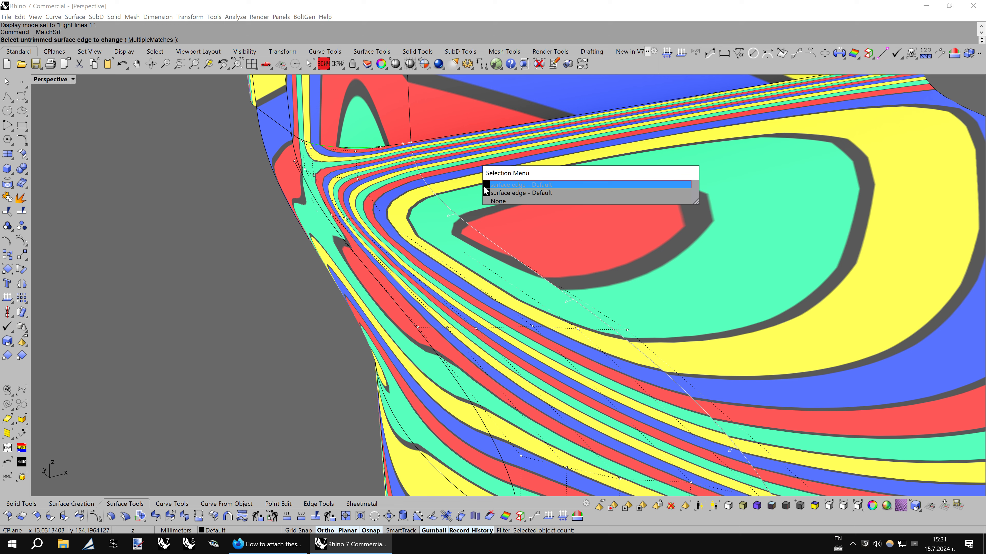
{"action": "left_click", "coordinate": [486, 189]}
{"action": "left_click", "coordinate": [438, 201]}
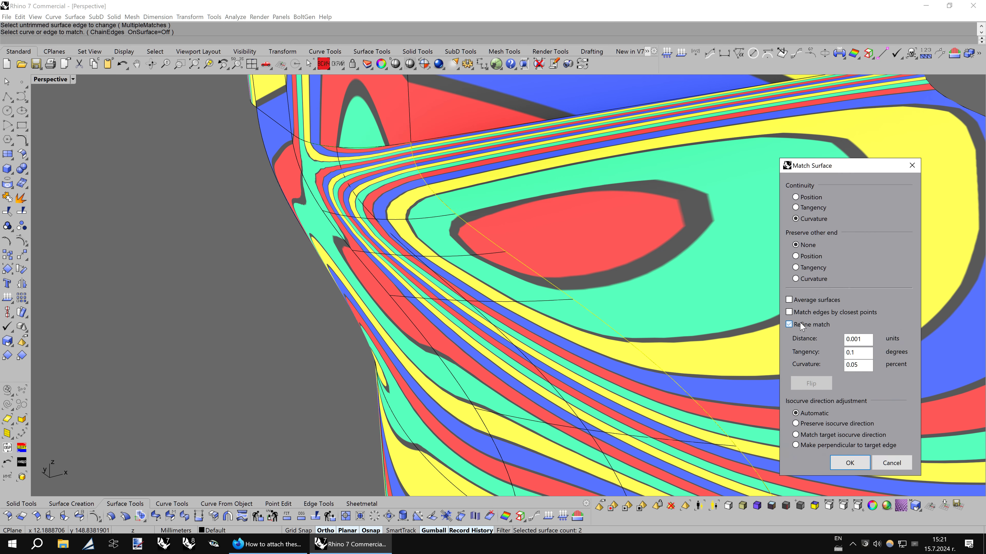
{"action": "left_click", "coordinate": [847, 462]}
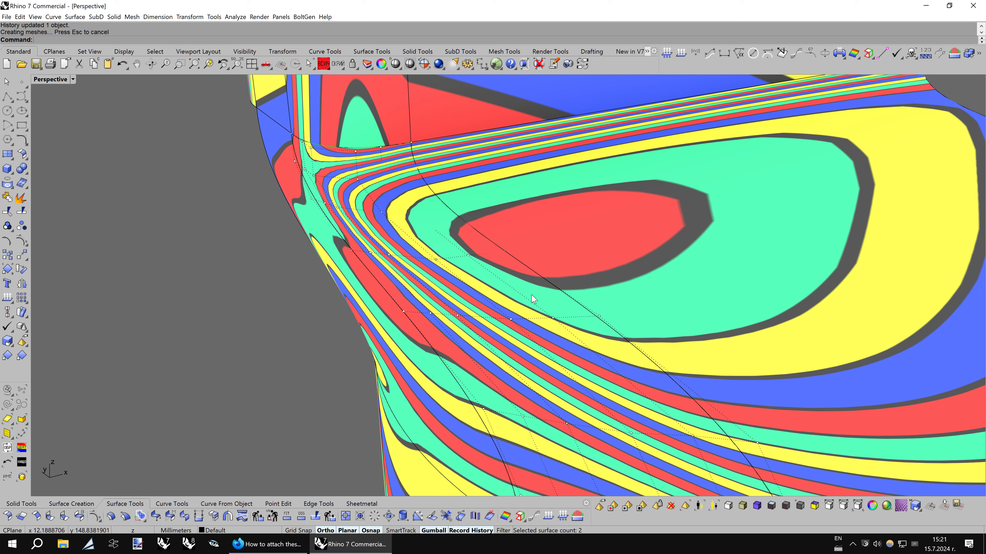
- Match another surface edge to its neighbour with curvature continuity
{"action": "right_click_drag", "start_coordinate": [543, 350], "coordinate": [266, 301]}
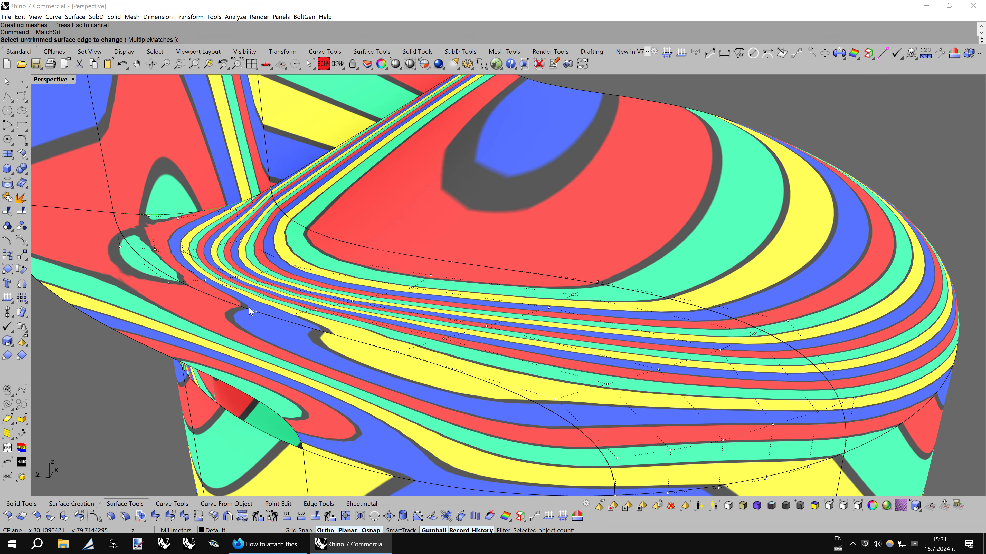
{"action": "left_click", "coordinate": [264, 307]}
{"action": "left_click", "coordinate": [307, 306]}
{"action": "right_click", "coordinate": [261, 311]}
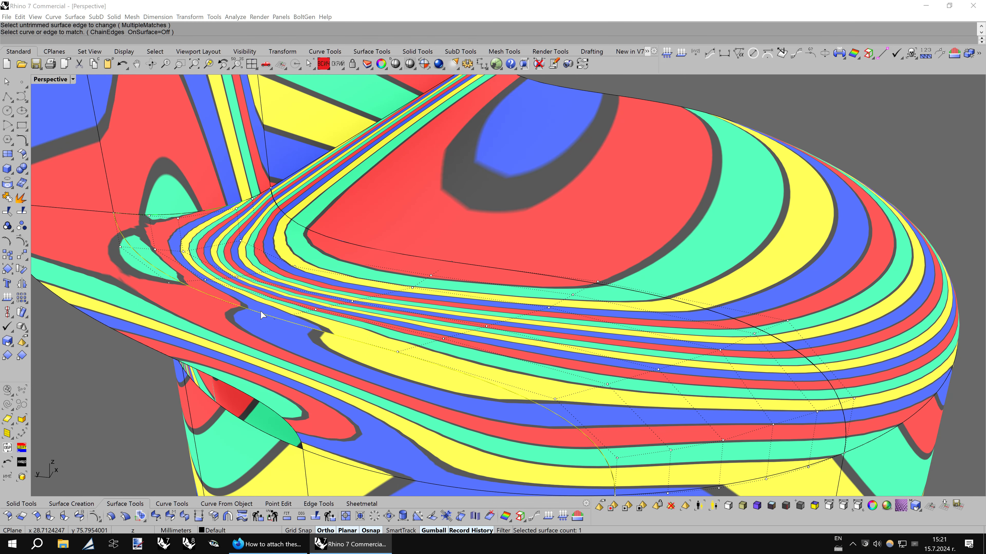
{"action": "left_click", "coordinate": [260, 311]}
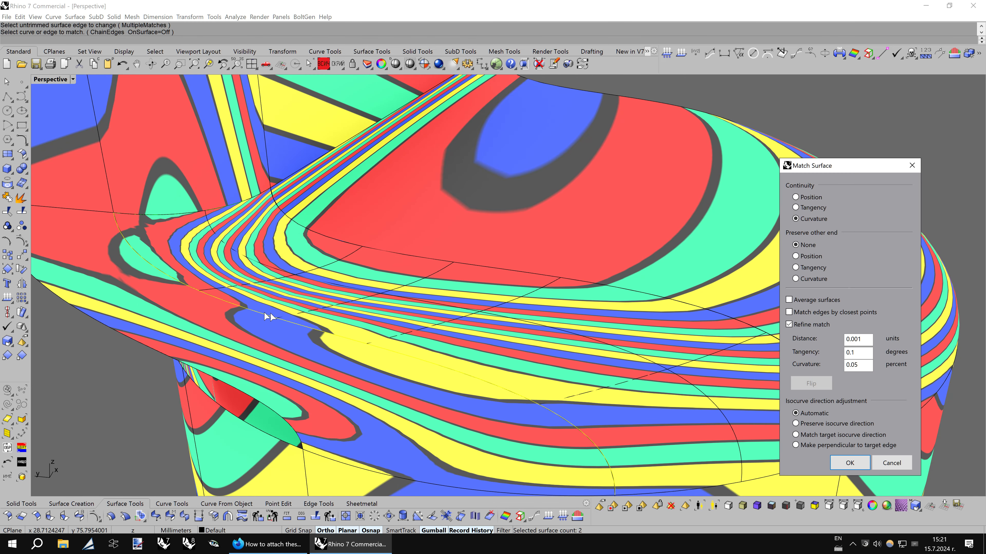
{"action": "left_click", "coordinate": [848, 462]}
- Preview the matched body in car-paint shading from a side view
{"action": "right_click_drag", "start_coordinate": [659, 368], "coordinate": [510, 293]}
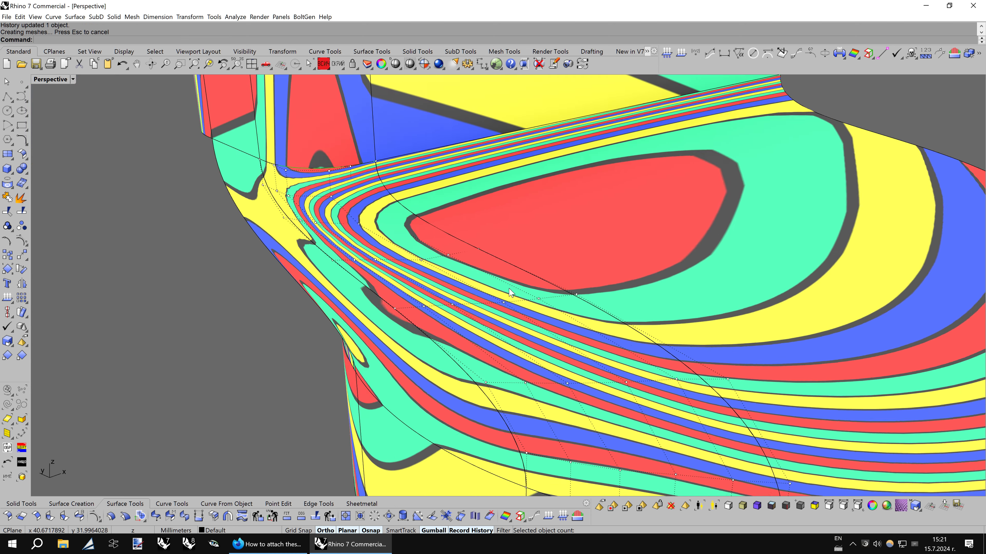
{"action": "scroll", "coordinate": [509, 294], "scroll_direction": "down", "scroll_amount": 2}
{"action": "scroll", "coordinate": [509, 293], "scroll_direction": "down", "scroll_amount": 1}
{"action": "scroll", "coordinate": [509, 293], "scroll_direction": "down", "scroll_amount": 2}
{"action": "scroll", "coordinate": [510, 293], "scroll_direction": "down", "scroll_amount": 2}
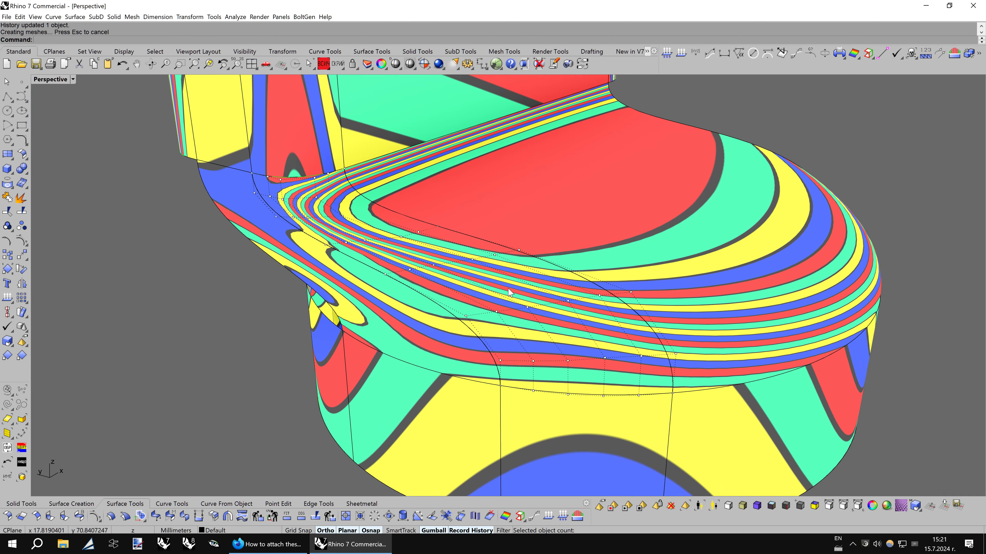
{"action": "key", "text": "F12"}
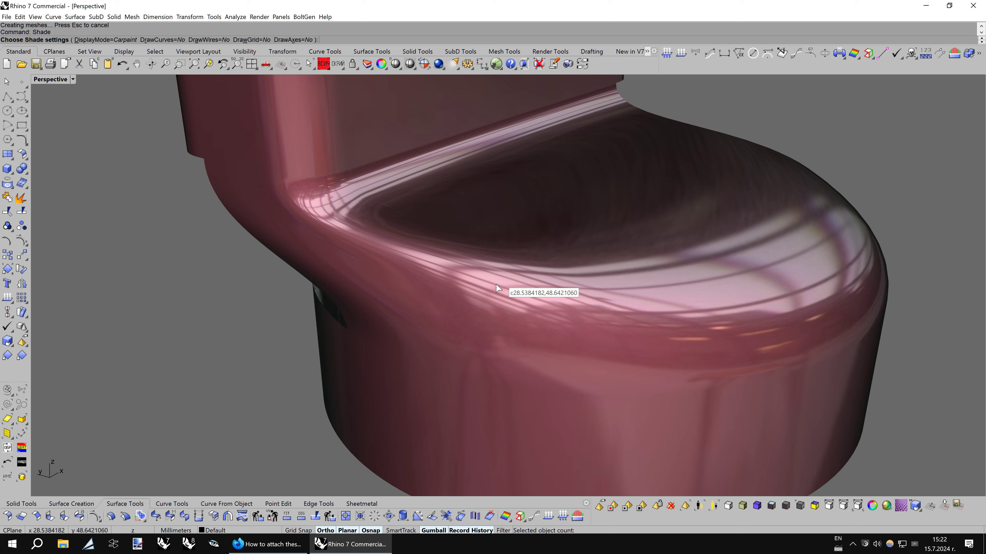
{"action": "scroll", "coordinate": [633, 279], "scroll_direction": "up", "scroll_amount": 1}
{"action": "scroll", "coordinate": [621, 275], "scroll_direction": "up", "scroll_amount": 3}
{"action": "scroll", "coordinate": [621, 275], "scroll_direction": "down", "scroll_amount": 3}
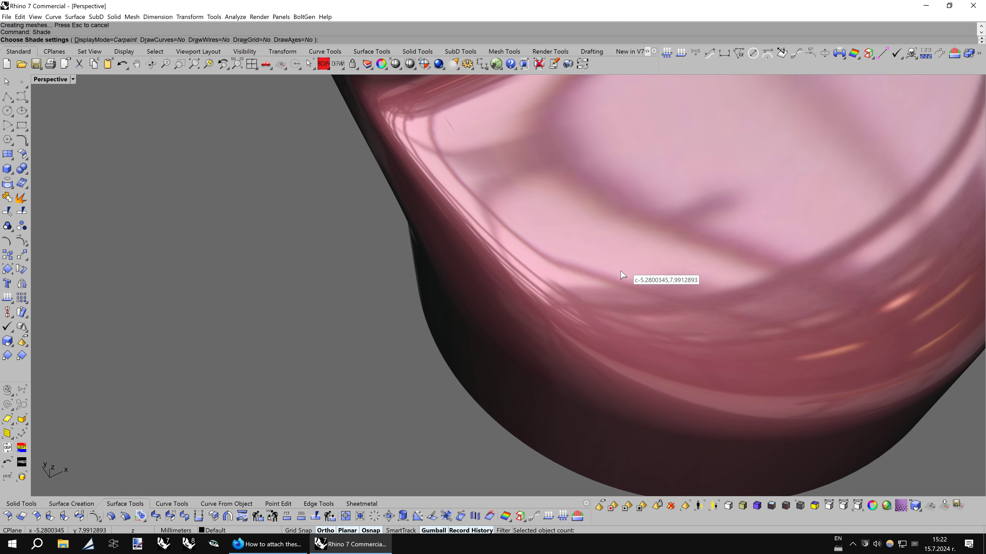
{"action": "key", "text": "Down"}
{"action": "key", "text": "Down"}
{"action": "key", "text": "Down"}
{"action": "key", "text": "Down"}
{"action": "key", "text": "Down"}
{"action": "key", "text": "Down"}
{"action": "key", "text": "Down"}
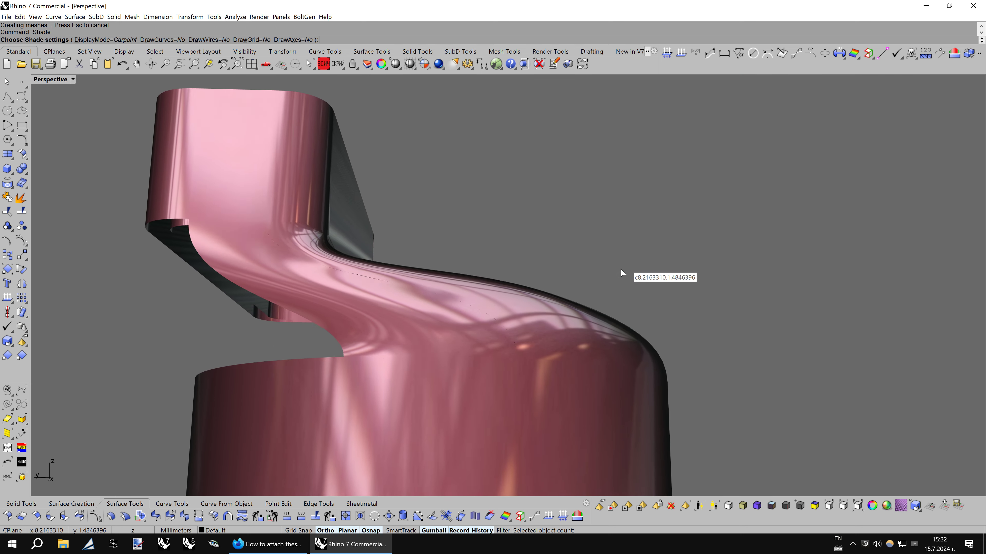
{"action": "key", "text": "Down"}
- Leave the car-paint preview and view the model in BobiX14 display mode
{"action": "key", "text": "Down"}
{"action": "key", "text": "Down"}
{"action": "key", "text": "Down"}
{"action": "key", "text": "Down"}
{"action": "key", "text": "Up"}
{"action": "key", "text": "Up"}
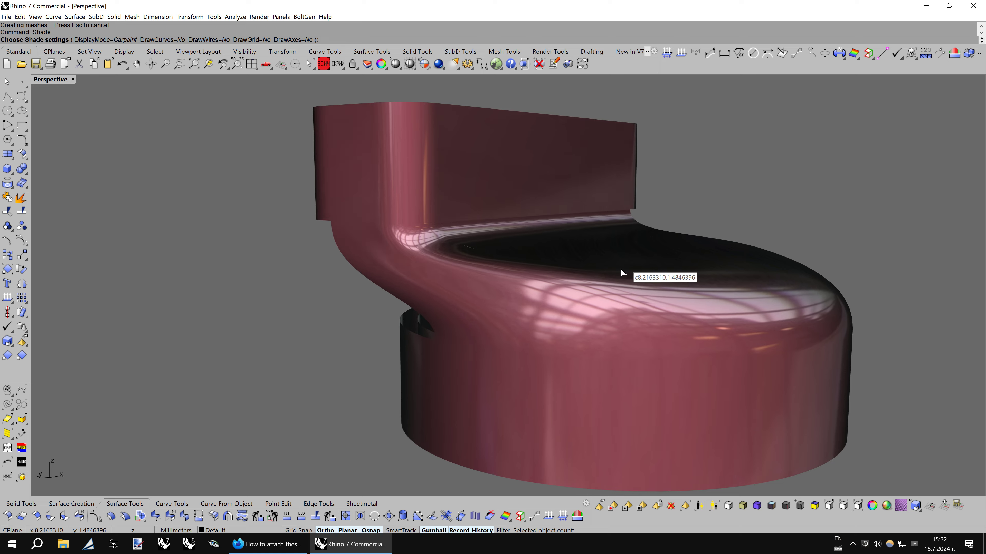
{"action": "key", "text": "Left"}
{"action": "key", "text": "Left"}
{"action": "key", "text": "Escape"}
{"action": "key", "text": "Left"}
{"action": "scroll", "coordinate": [605, 281], "scroll_direction": "up", "scroll_amount": 3}
{"action": "key", "text": "Down"}
{"action": "key", "text": "Down"}
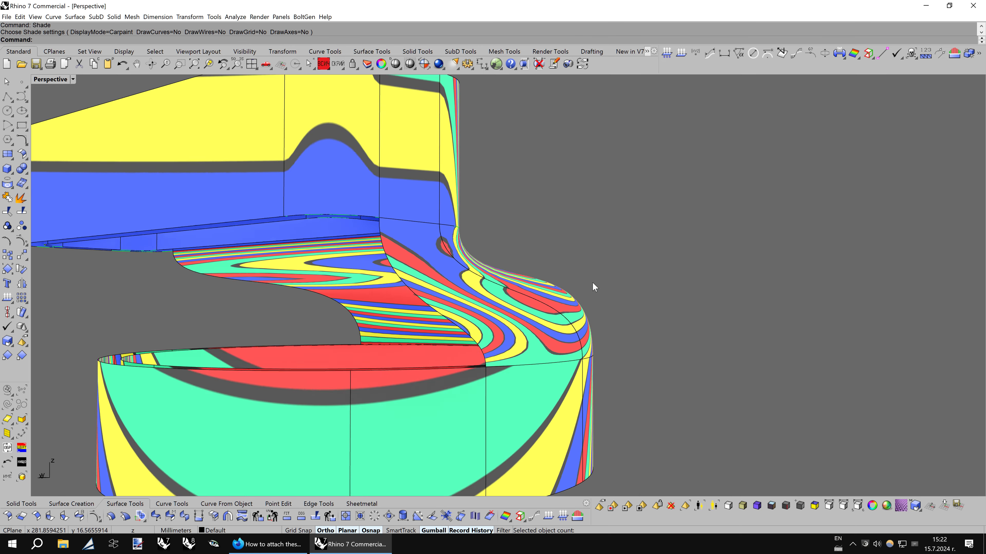
{"action": "key", "text": "Down"}
{"action": "key", "text": "Down"}
{"action": "key", "text": "Down"}
{"action": "key", "text": "F4"}
{"action": "key", "text": "Left"}
{"action": "key", "text": "Left"}
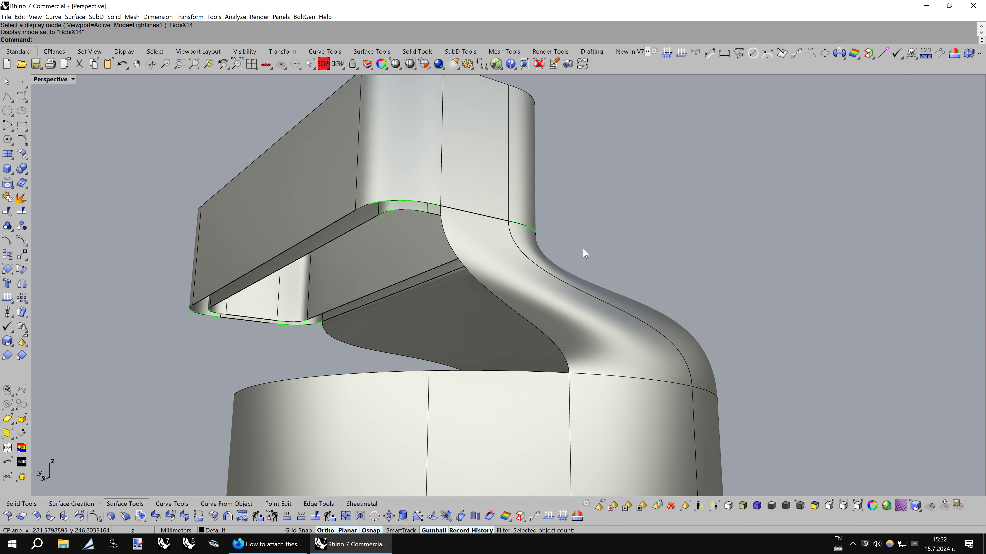
- Blend from the box's lower front edge to the cylinder rim, with Same height off
{"action": "left_click", "coordinate": [82, 516]}
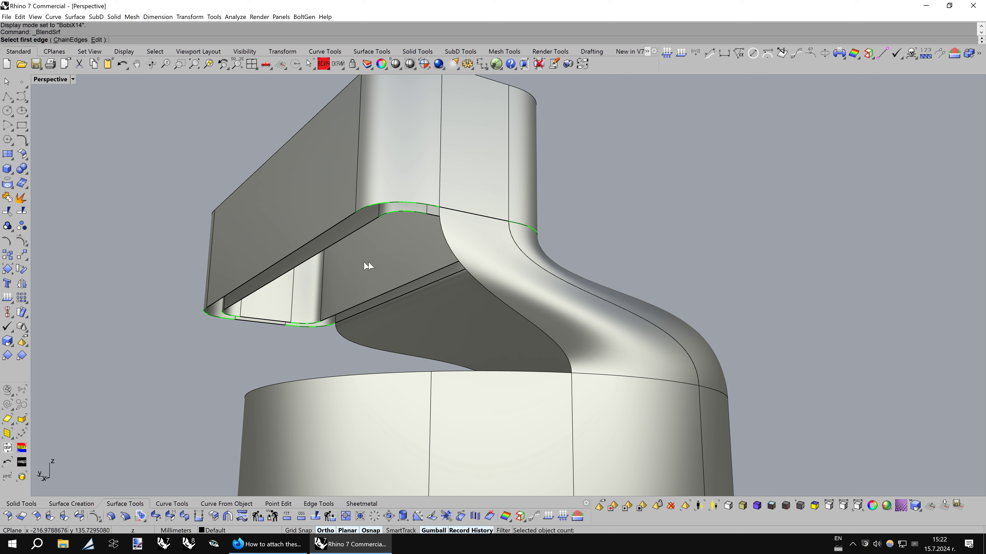
{"action": "left_click", "coordinate": [348, 220]}
{"action": "left_click", "coordinate": [386, 370]}
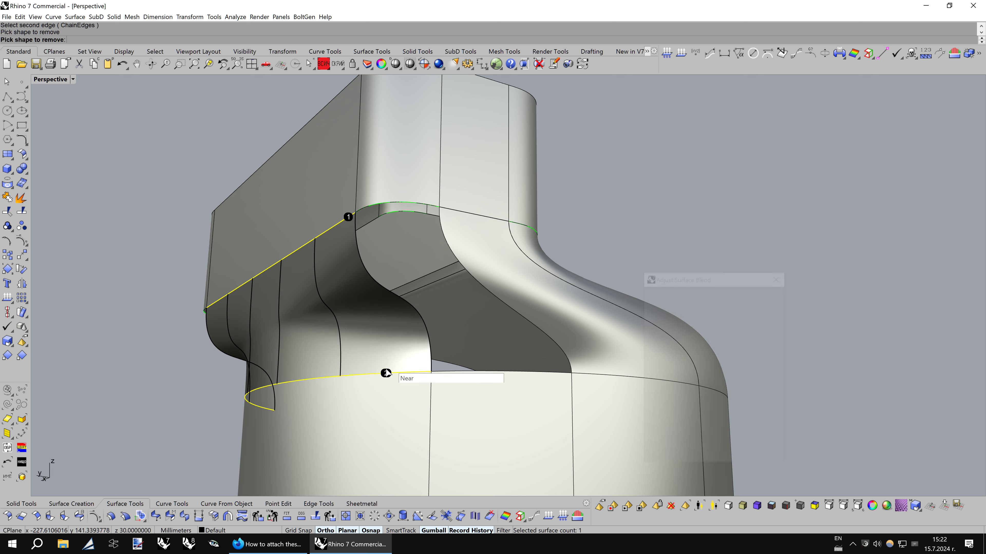
{"action": "key", "text": "Up"}
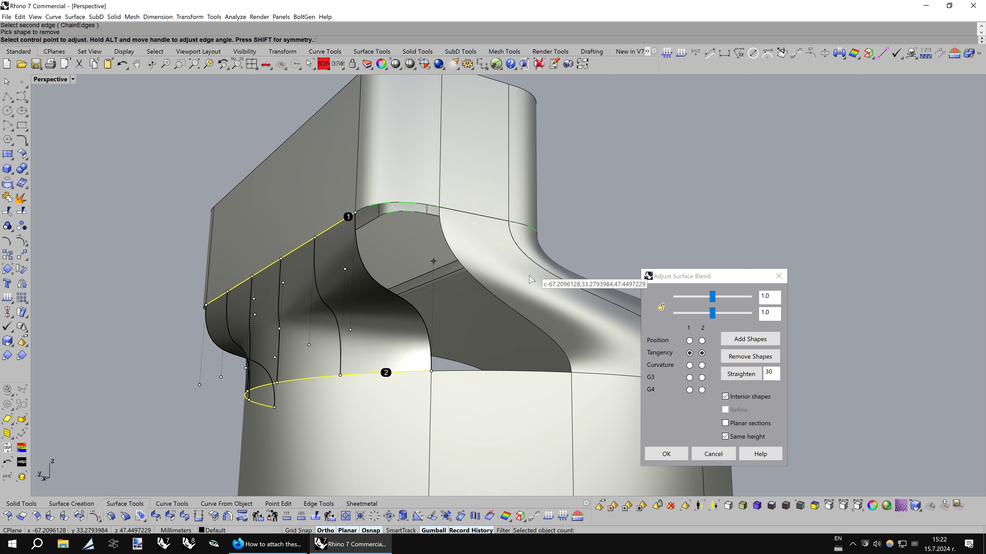
{"action": "key", "text": "Up"}
{"action": "key", "text": "Up"}
{"action": "key", "text": "Up"}
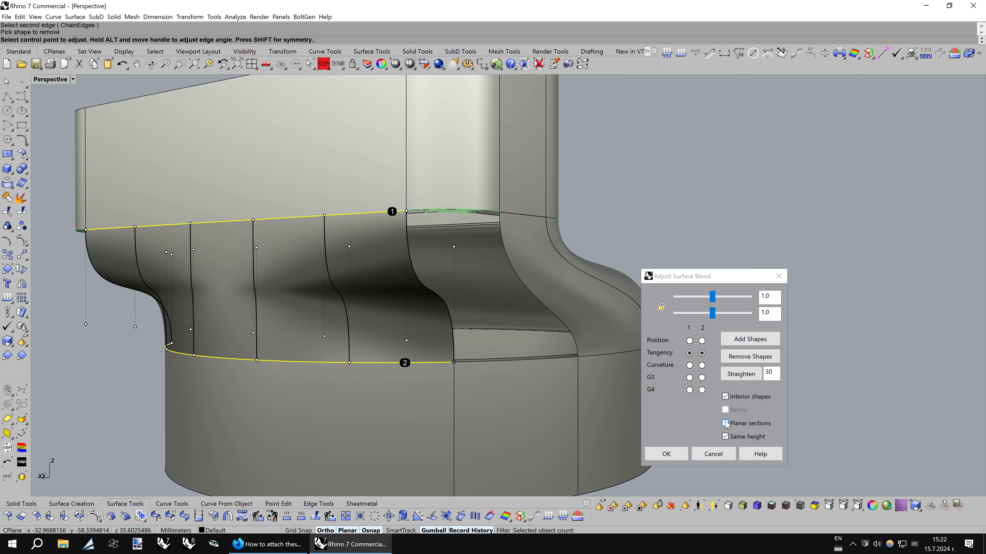
{"action": "key", "text": "Left"}
{"action": "key", "text": "Left"}
{"action": "key", "text": "Left"}
{"action": "key", "text": "Left"}
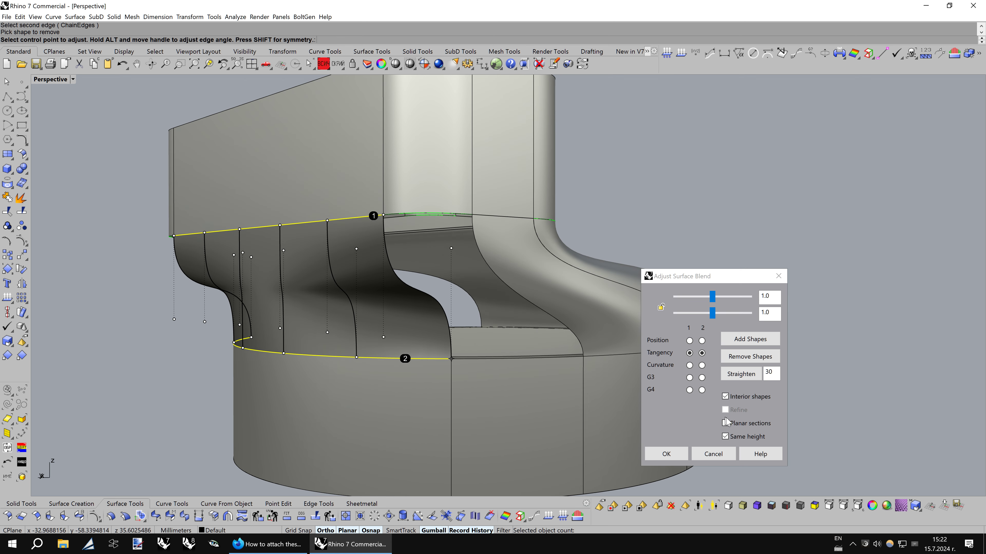
{"action": "left_click", "coordinate": [725, 437]}
{"action": "key", "text": "Left"}
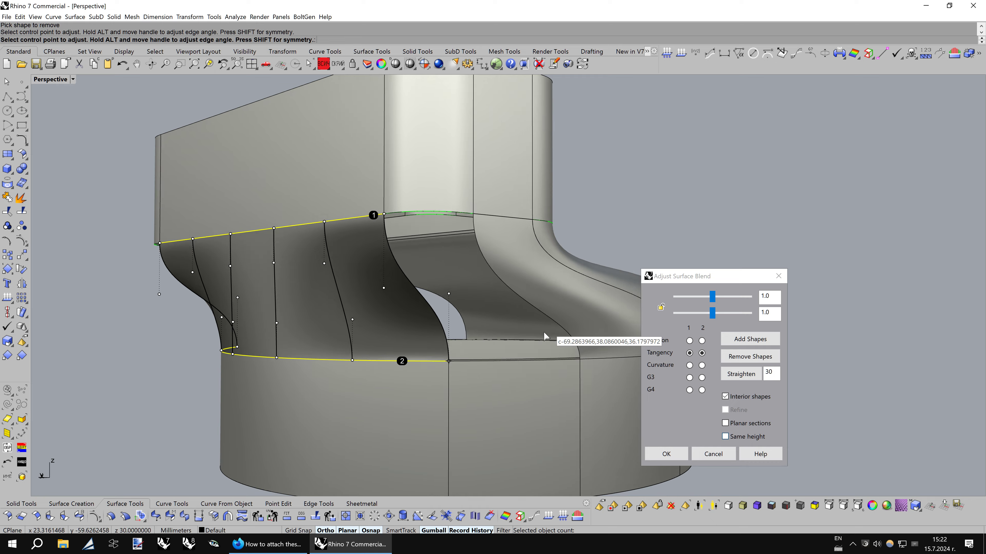
{"action": "key", "text": "Down"}
{"action": "key", "text": "Left"}
{"action": "key", "text": "Left"}
{"action": "key", "text": "Up"}
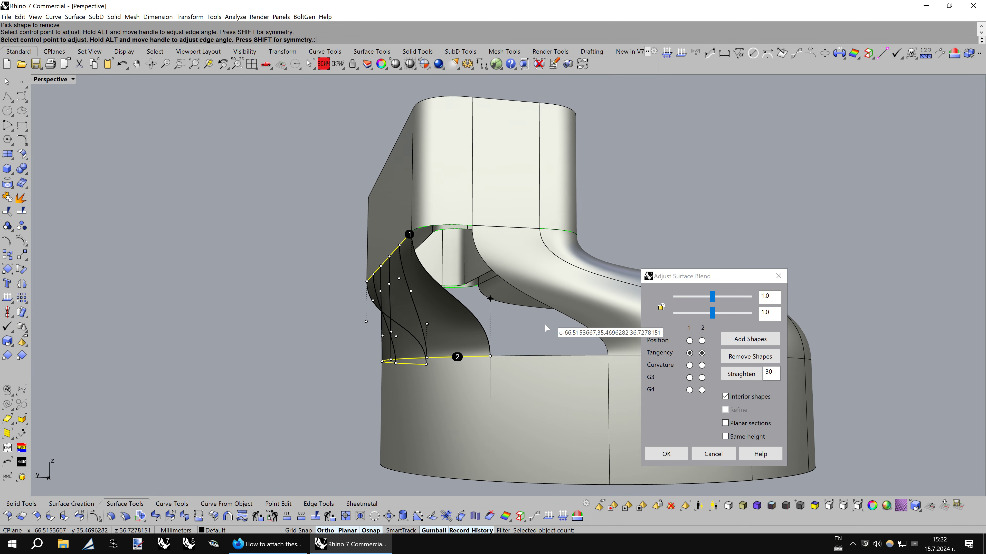
{"action": "key", "text": "Up"}
{"action": "key", "text": "Up"}
{"action": "key", "text": "Up"}
{"action": "key", "text": "Left"}
{"action": "key", "text": "Left"}
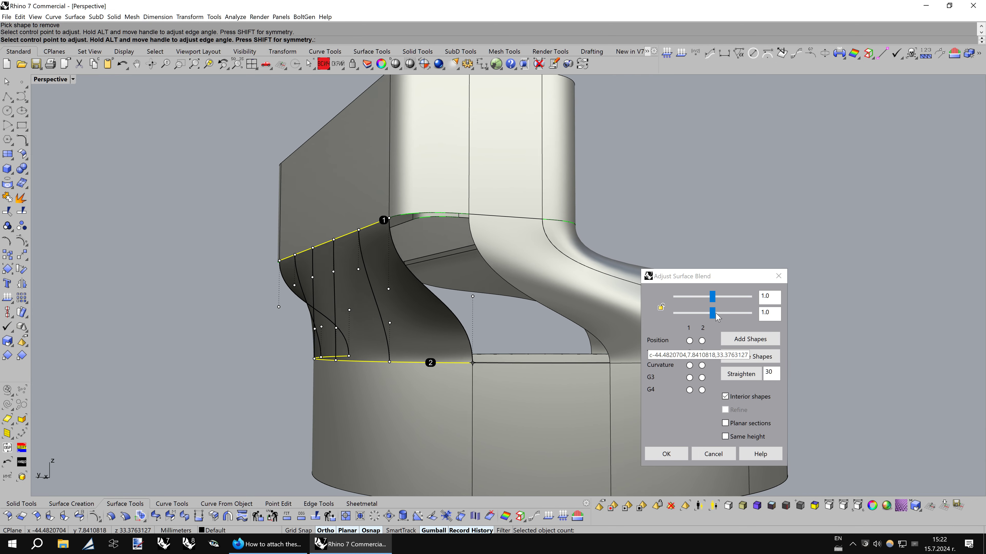
- Set the blend bulge values to 1.5 and 0.5
{"action": "left_click_drag", "start_coordinate": [712, 313], "coordinate": [696, 310]}
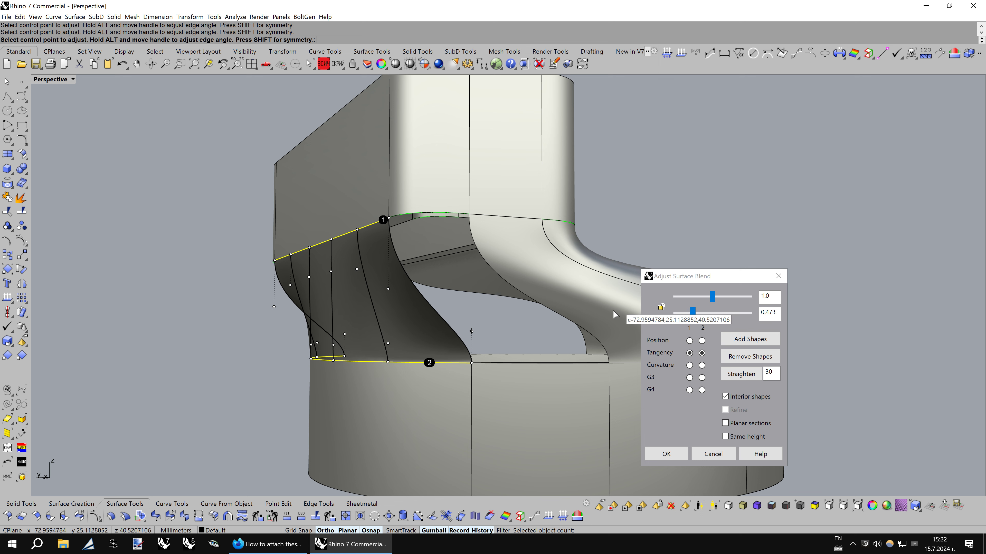
{"action": "left_click_drag", "start_coordinate": [712, 300], "coordinate": [722, 297]}
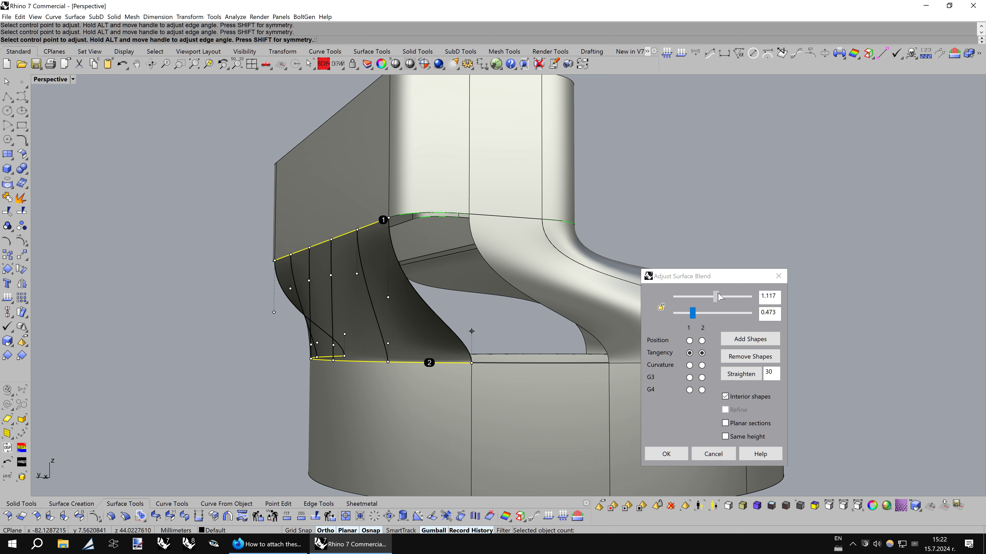
{"action": "left_click", "coordinate": [767, 295]}
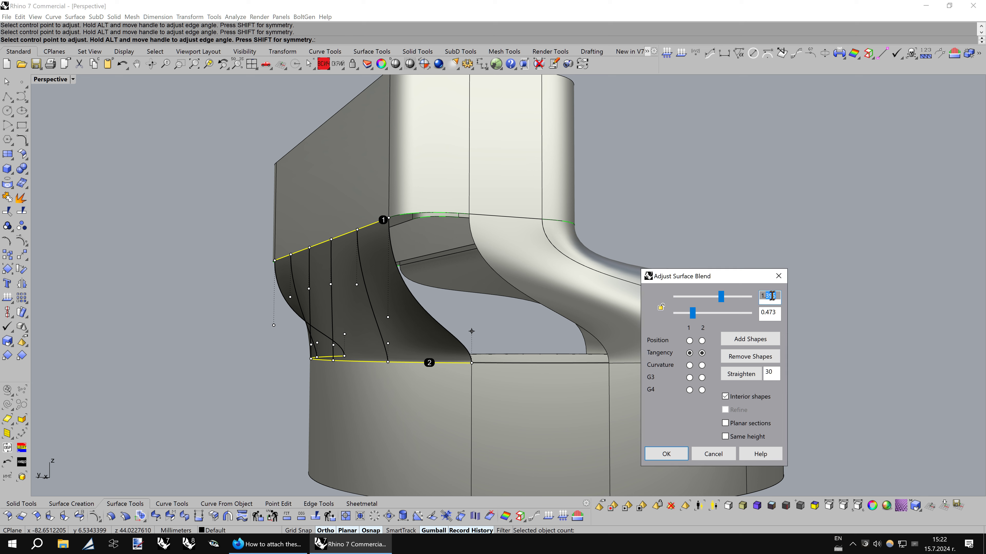
{"action": "type", "text": "1.5"}
{"action": "left_click_drag", "start_coordinate": [769, 314], "coordinate": [780, 310]}
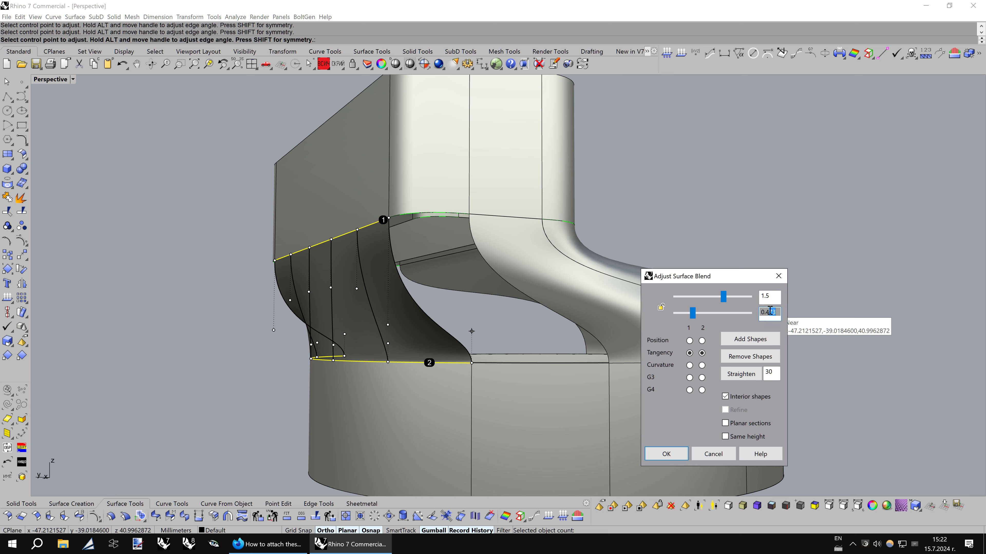
{"action": "type", "text": "0.5"}
{"action": "key", "text": "Return"}
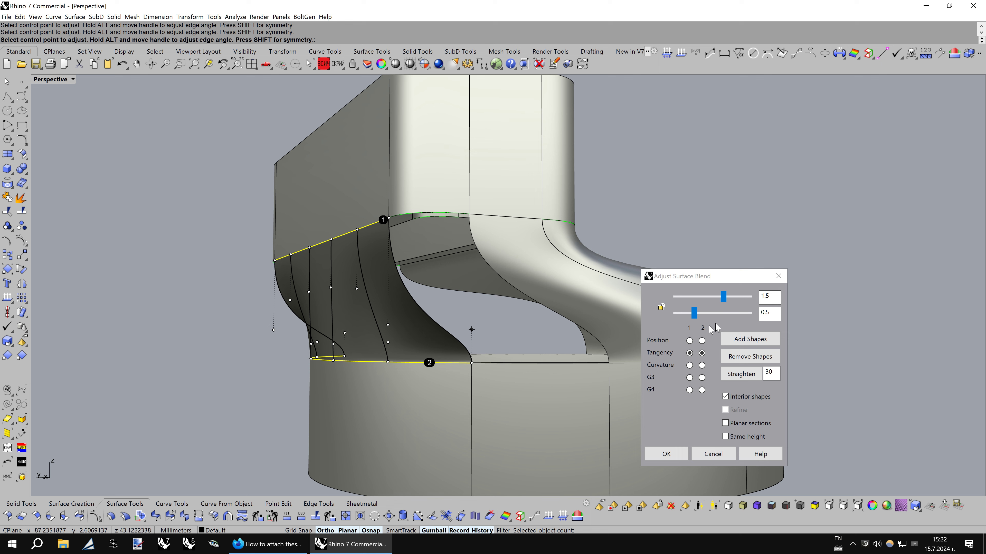
{"action": "mouse_move", "coordinate": [562, 330]}
{"action": "right_mouse_down"}
{"action": "mouse_move", "coordinate": [543, 304]}
{"action": "mouse_move", "coordinate": [605, 307]}
{"action": "right_mouse_up"}
{"action": "scroll", "coordinate": [543, 304], "scroll_direction": "up", "scroll_amount": 3}
{"action": "scroll", "coordinate": [544, 305], "scroll_direction": "down", "scroll_amount": 3}
{"action": "scroll", "coordinate": [545, 299], "scroll_direction": "down", "scroll_amount": 3}
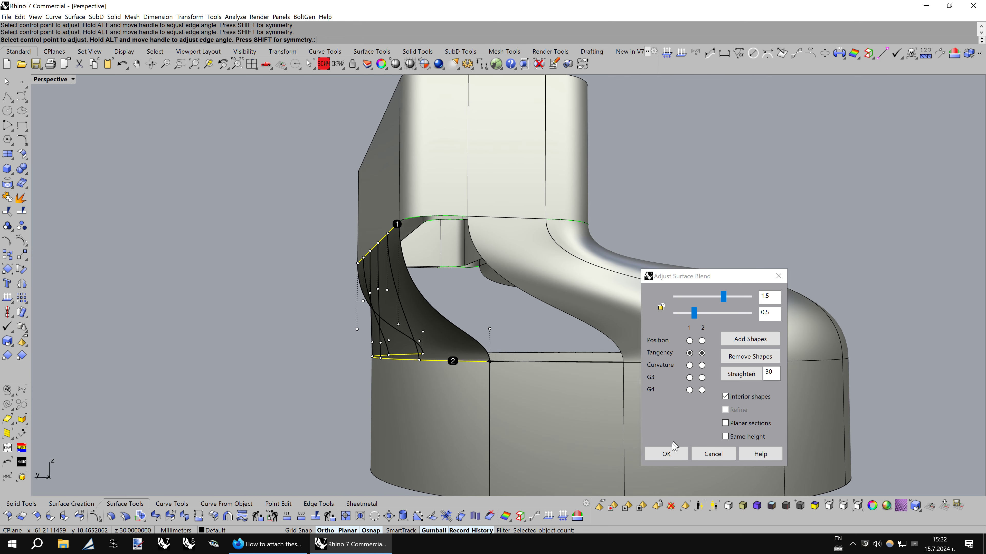
- Create the blend surface and set GhostedV2 and Lightlines1 as the cycled display modes
{"action": "left_click", "coordinate": [665, 453]}
{"action": "mouse_move", "coordinate": [539, 335]}
{"action": "right_mouse_down"}
{"action": "mouse_move", "coordinate": [556, 318]}
{"action": "mouse_move", "coordinate": [563, 168]}
{"action": "mouse_move", "coordinate": [389, 94]}
{"action": "right_mouse_up"}
{"action": "left_click", "coordinate": [424, 64]}
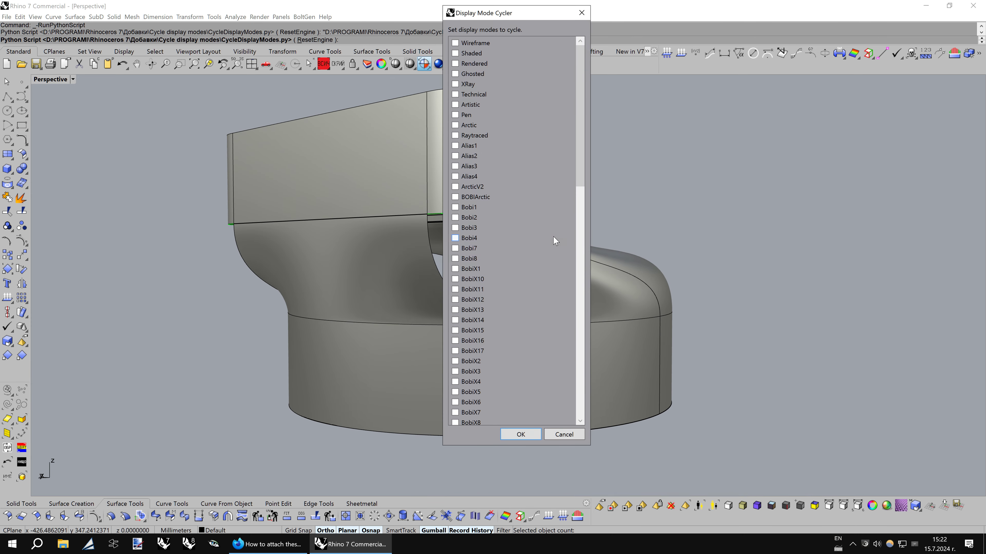
{"action": "left_click_drag", "start_coordinate": [577, 171], "coordinate": [577, 285]}
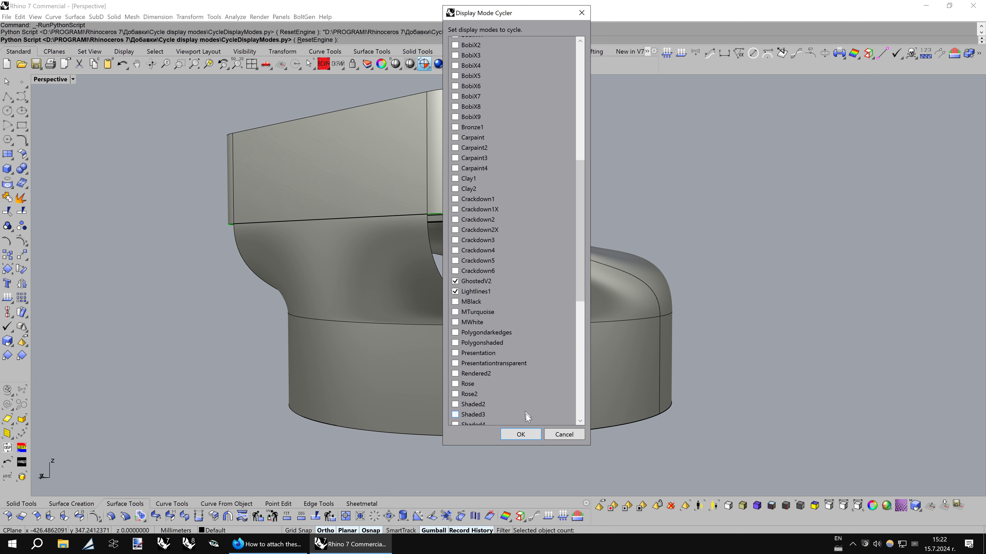
{"action": "left_click", "coordinate": [520, 434]}
- Cycle the display modes through to the zebra stripe analysis
{"action": "left_click", "coordinate": [423, 64]}
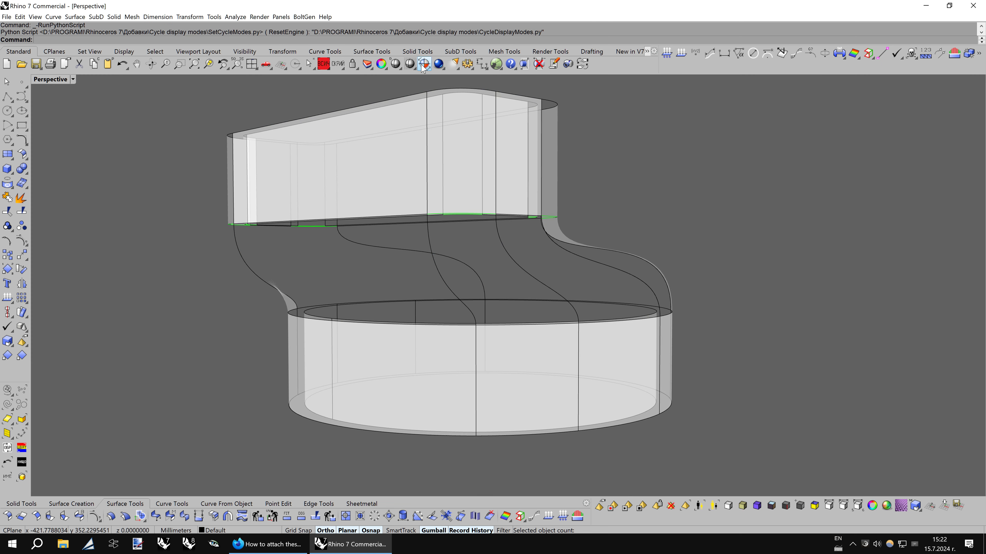
{"action": "left_click", "coordinate": [423, 64]}
{"action": "left_click", "coordinate": [423, 64]}
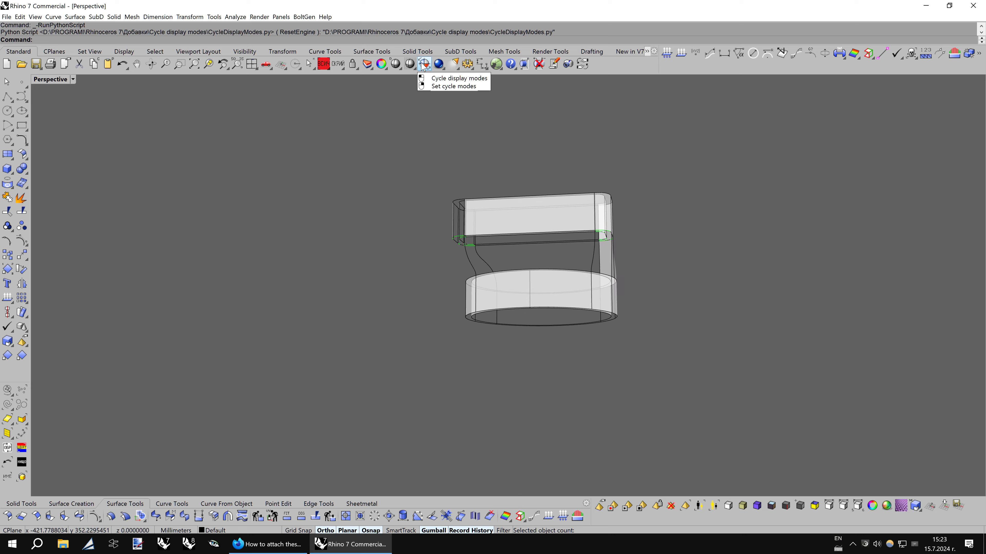
{"action": "left_click", "coordinate": [423, 64]}
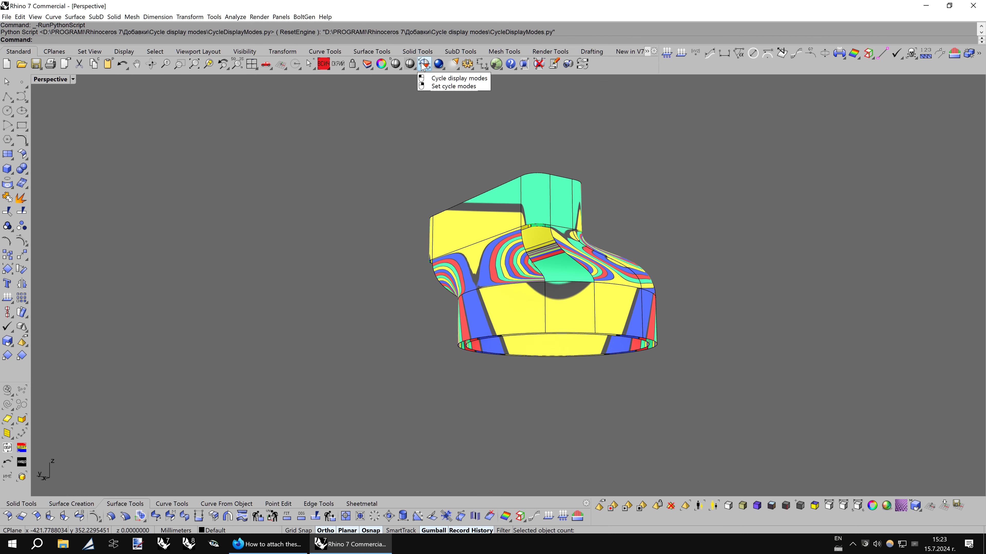
{"action": "scroll", "coordinate": [504, 233], "scroll_direction": "up", "scroll_amount": 2}
{"action": "scroll", "coordinate": [429, 340], "scroll_direction": "up", "scroll_amount": 2}
{"action": "scroll", "coordinate": [177, 451], "scroll_direction": "up", "scroll_amount": 2}
{"action": "scroll", "coordinate": [126, 493], "scroll_direction": "up", "scroll_amount": 2}
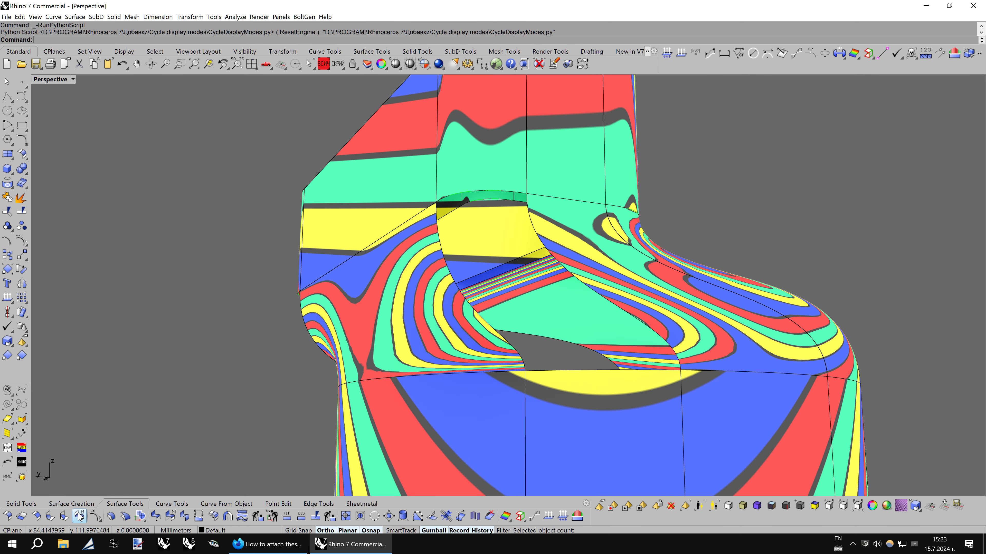
- Fill the seat gap with an edge surface built from its boundary edges
{"action": "left_click", "coordinate": [79, 517]}
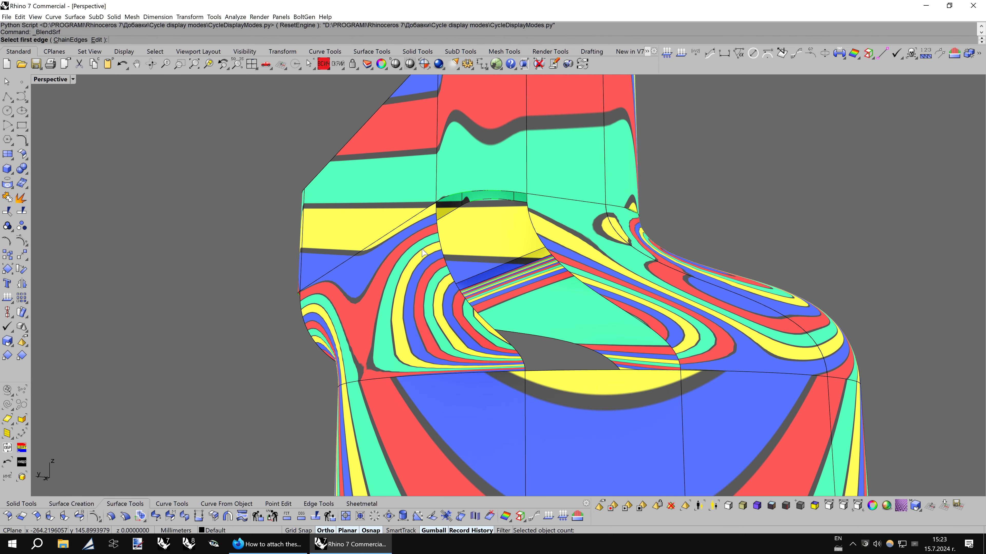
{"action": "left_click", "coordinate": [70, 505]}
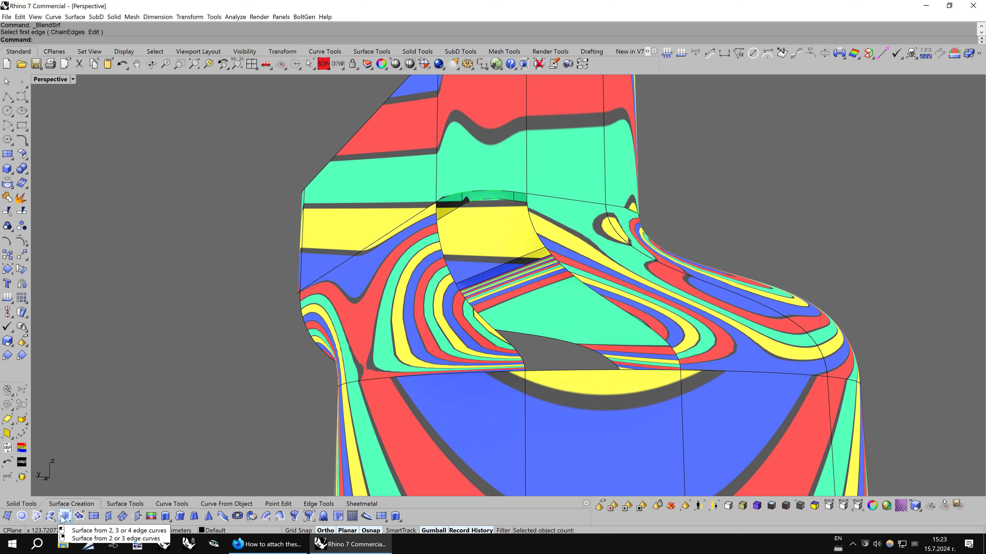
{"action": "left_click", "coordinate": [62, 519]}
{"action": "left_click", "coordinate": [447, 202]}
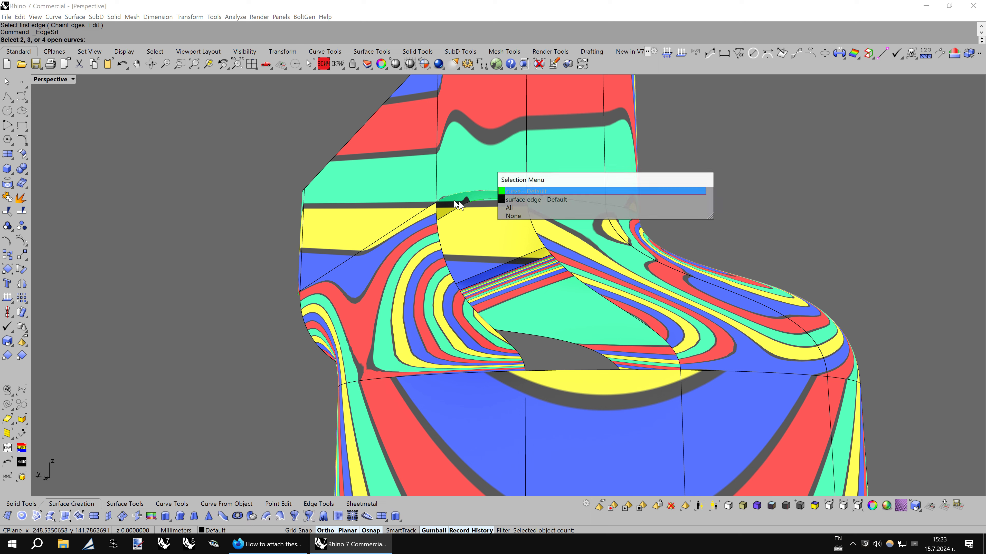
{"action": "left_click", "coordinate": [518, 201]}
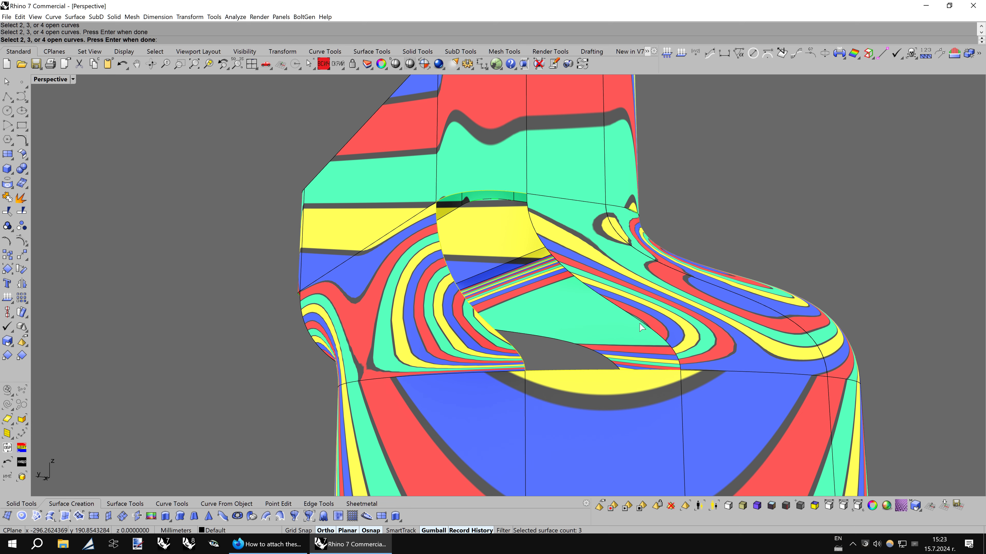
{"action": "key", "text": "Return"}
- Turn on the new patch's control points and orbit to inspect it
{"action": "left_click", "coordinate": [502, 264]}
{"action": "key", "text": "F10"}
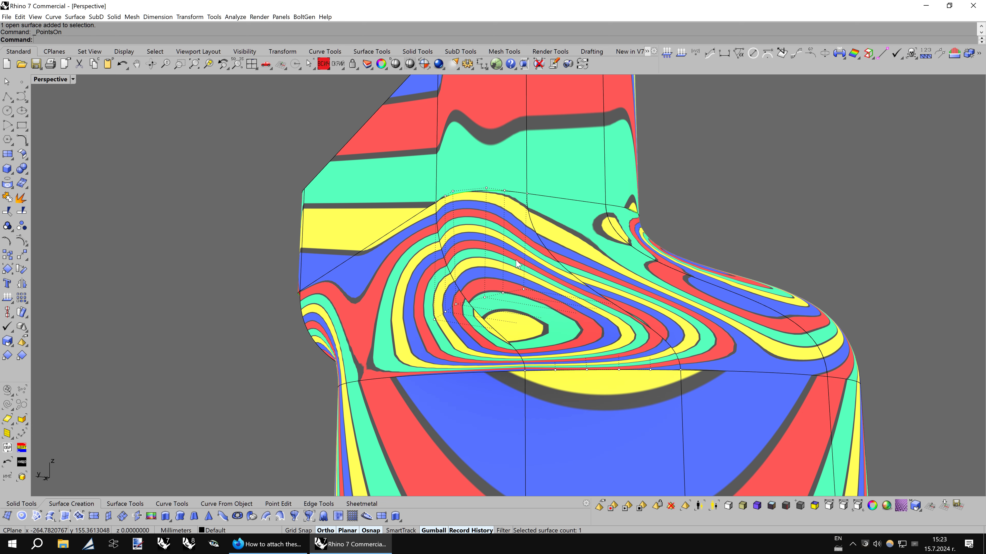
{"action": "mouse_move", "coordinate": [505, 268]}
{"action": "right_mouse_down"}
{"action": "mouse_move", "coordinate": [581, 285]}
{"action": "mouse_move", "coordinate": [262, 449]}
{"action": "right_mouse_up"}
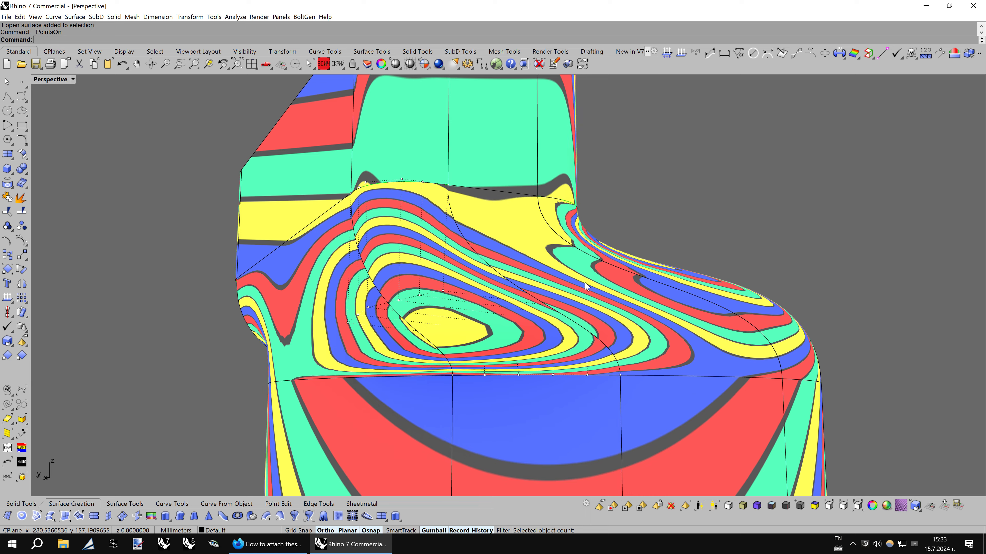
{"action": "left_click", "coordinate": [136, 506]}
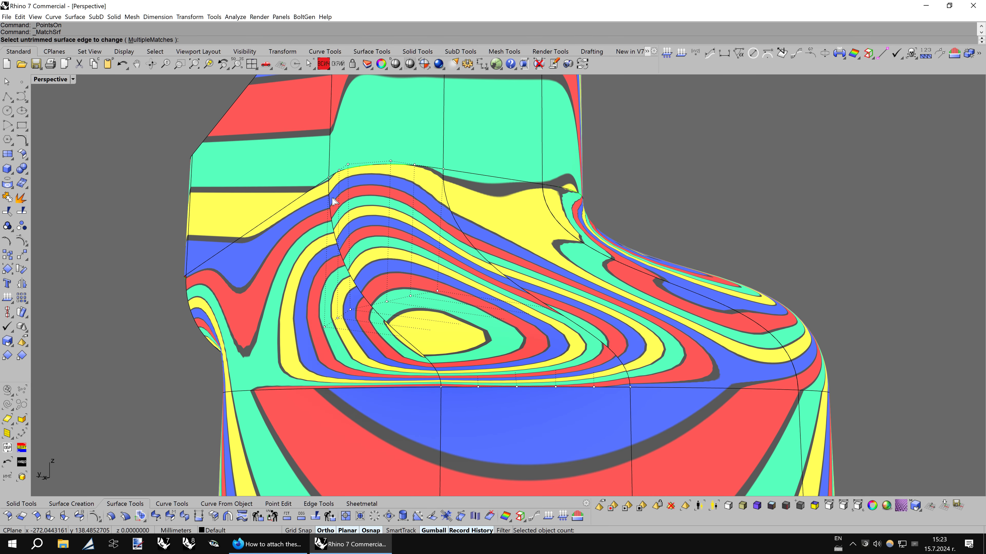
- Match the patch's first two edges to their neighbouring surfaces with tangency continuity
{"action": "left_click", "coordinate": [336, 176]}
{"action": "left_click", "coordinate": [400, 174]}
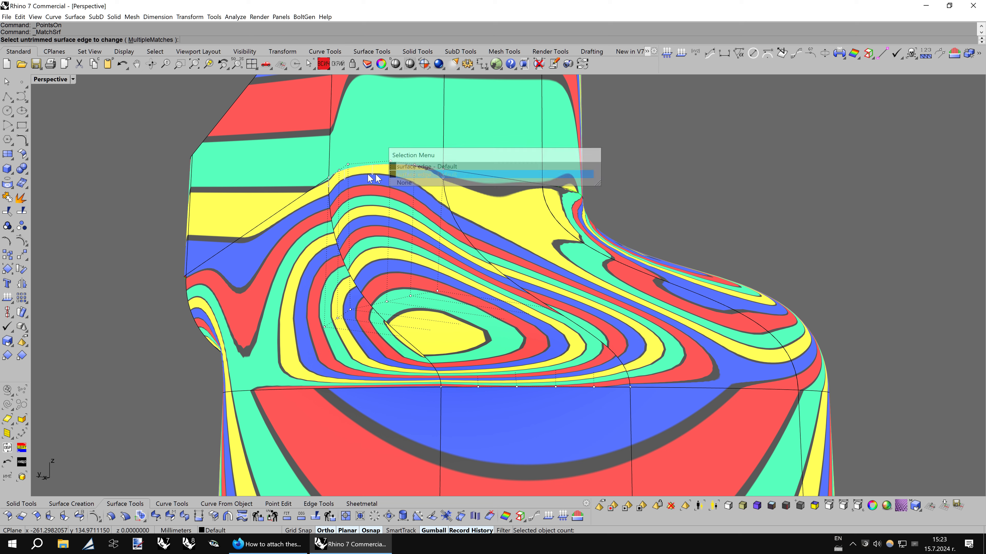
{"action": "left_click", "coordinate": [412, 177]}
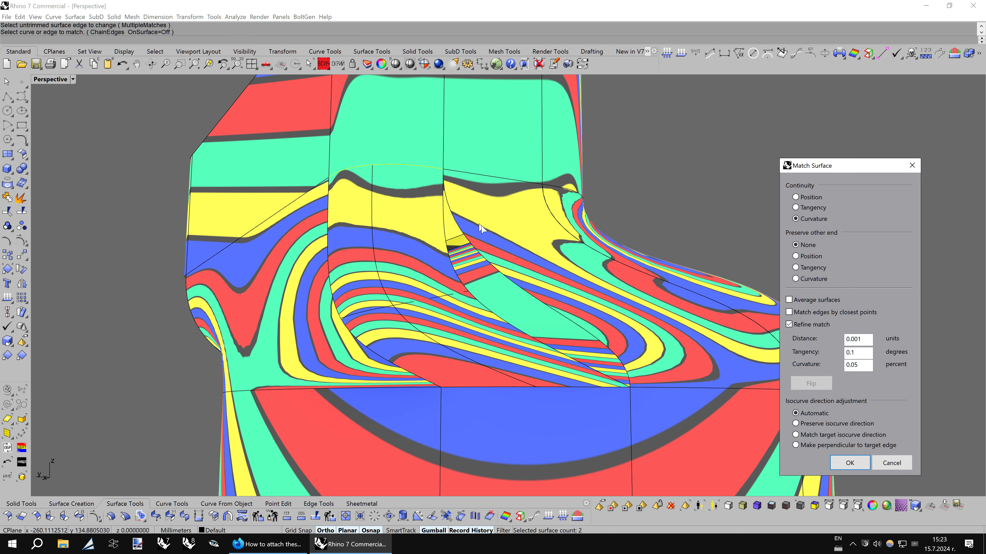
{"action": "left_click", "coordinate": [812, 209]}
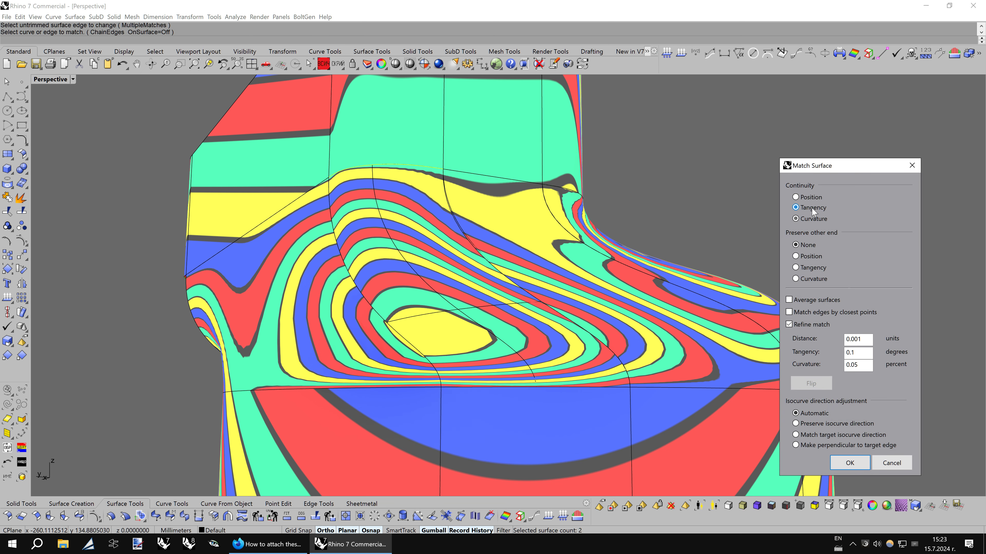
{"action": "left_click", "coordinate": [848, 462]}
{"action": "left_click", "coordinate": [507, 291]}
{"action": "right_click", "coordinate": [472, 390]}
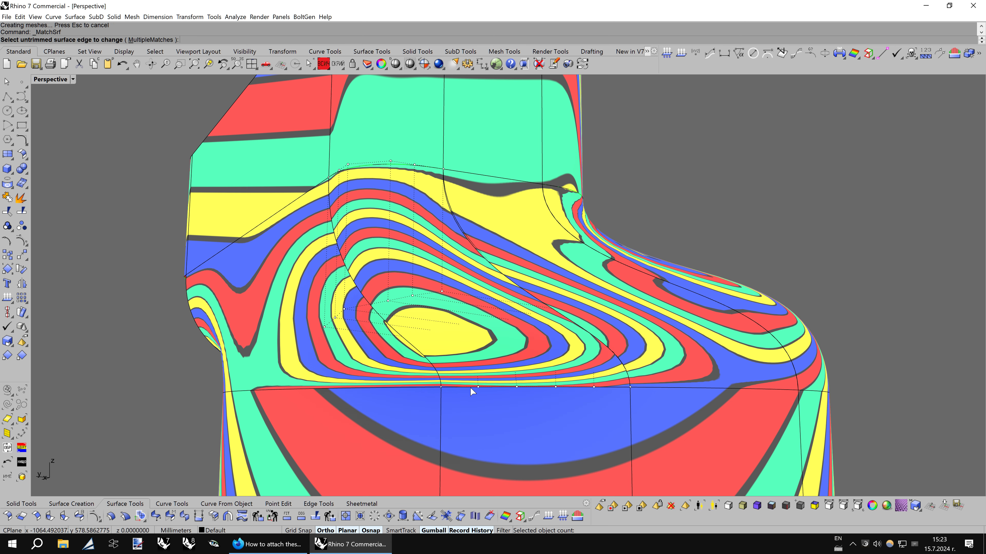
{"action": "left_click", "coordinate": [470, 389]}
{"action": "left_click", "coordinate": [464, 386]}
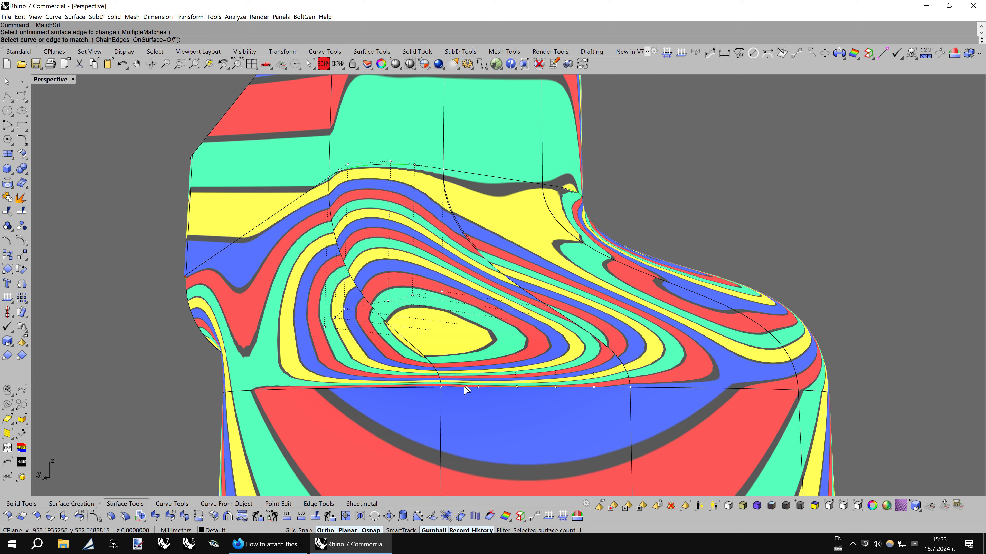
{"action": "left_click", "coordinate": [837, 463]}
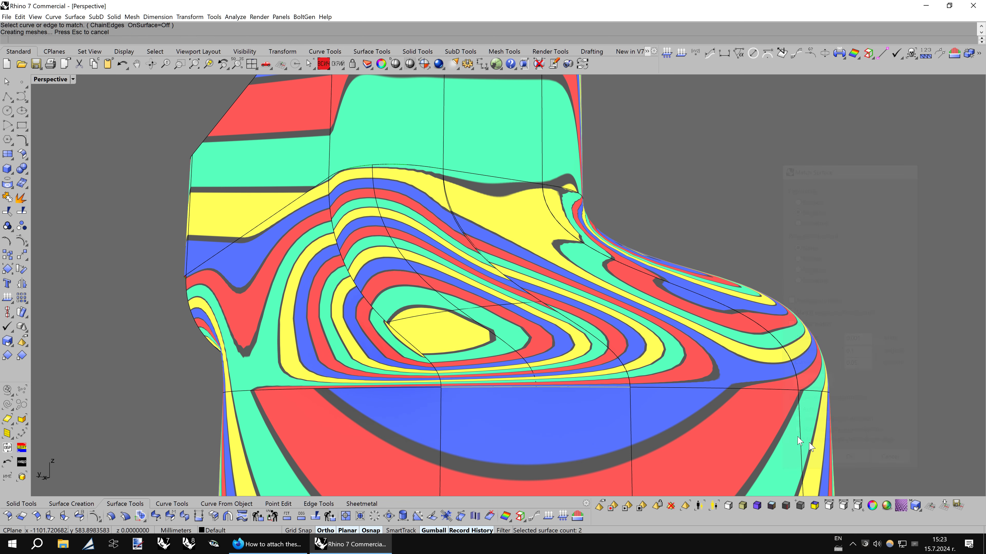
- Match the patch's lower edge with curvature continuity and refined matching enabled
{"action": "right_click", "coordinate": [617, 361]}
{"action": "left_click", "coordinate": [617, 361]}
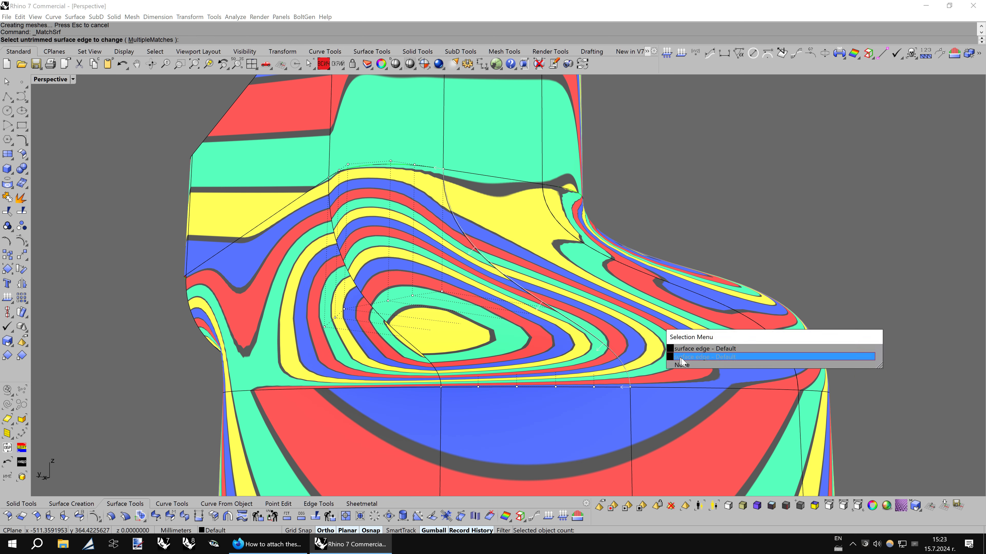
{"action": "left_click", "coordinate": [698, 357]}
{"action": "left_click", "coordinate": [615, 353]}
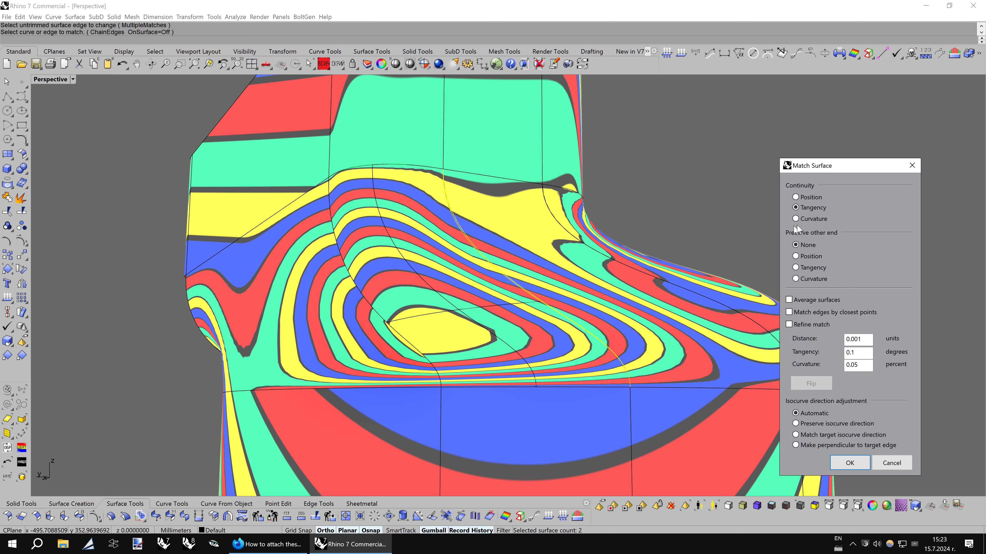
{"action": "left_click", "coordinate": [809, 222]}
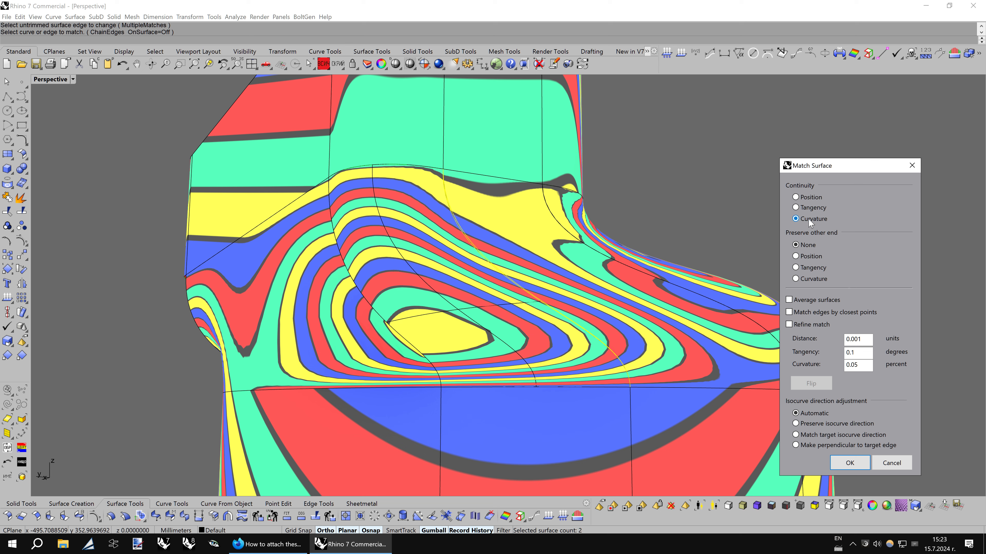
{"action": "left_click", "coordinate": [805, 326]}
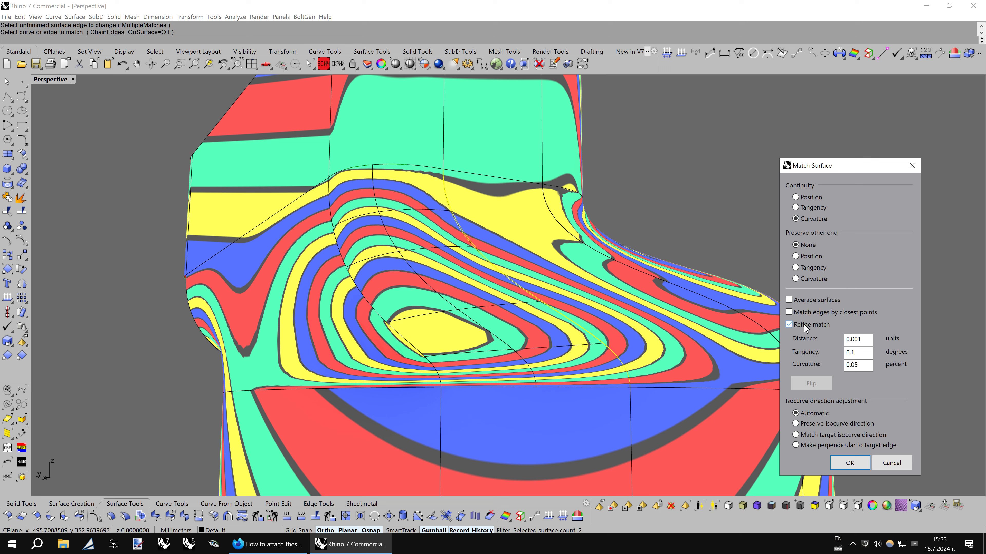
{"action": "left_click", "coordinate": [849, 464]}
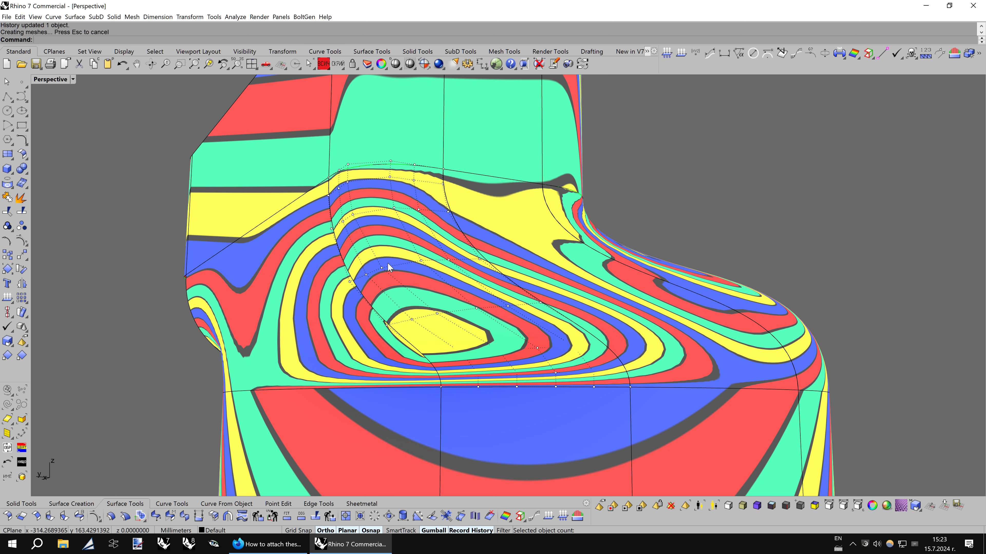
- Match the patch's left edge to its neighbouring edge with curvature continuity
{"action": "key", "text": "Return"}
{"action": "left_click", "coordinate": [344, 257]}
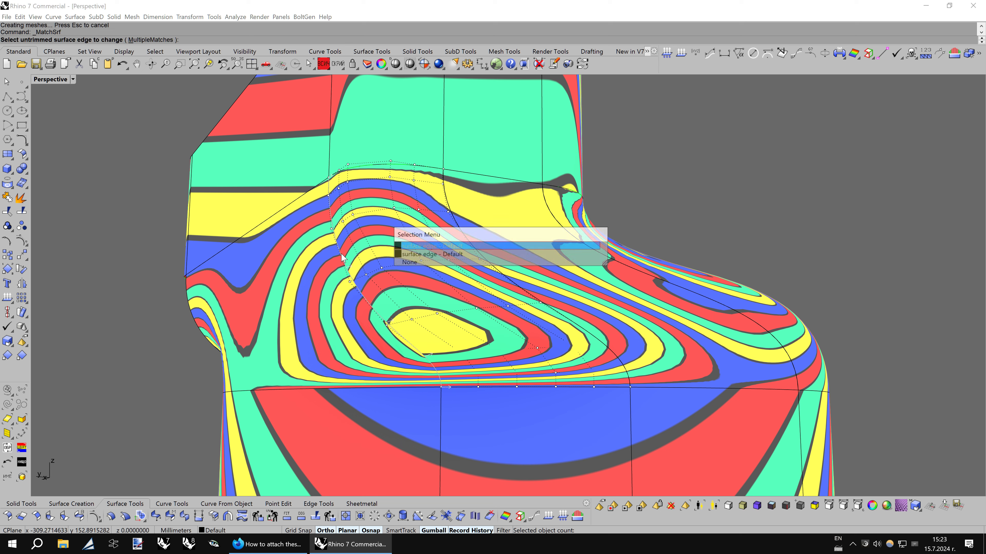
{"action": "left_click", "coordinate": [412, 254]}
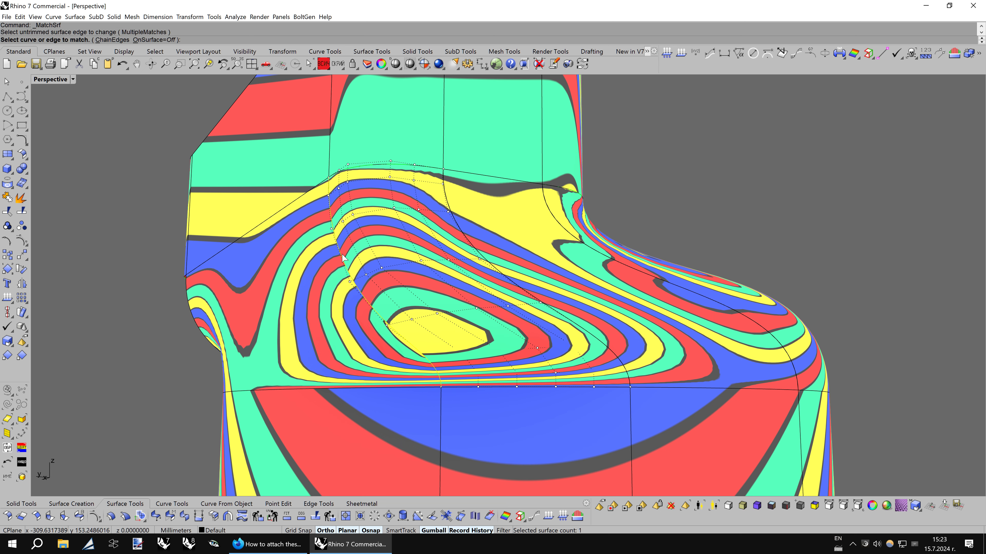
{"action": "left_click", "coordinate": [342, 256]}
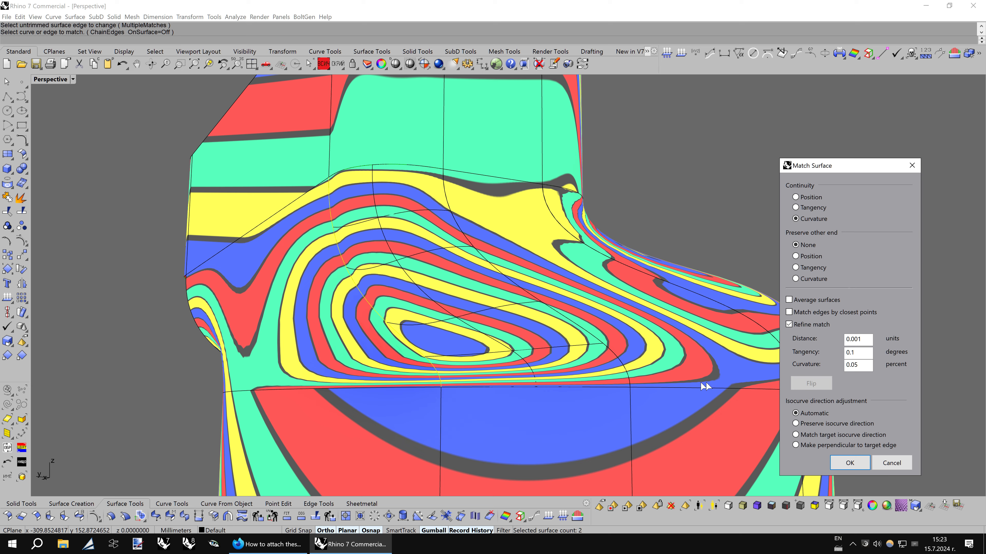
{"action": "right_click_drag", "start_coordinate": [541, 301], "coordinate": [718, 361]}
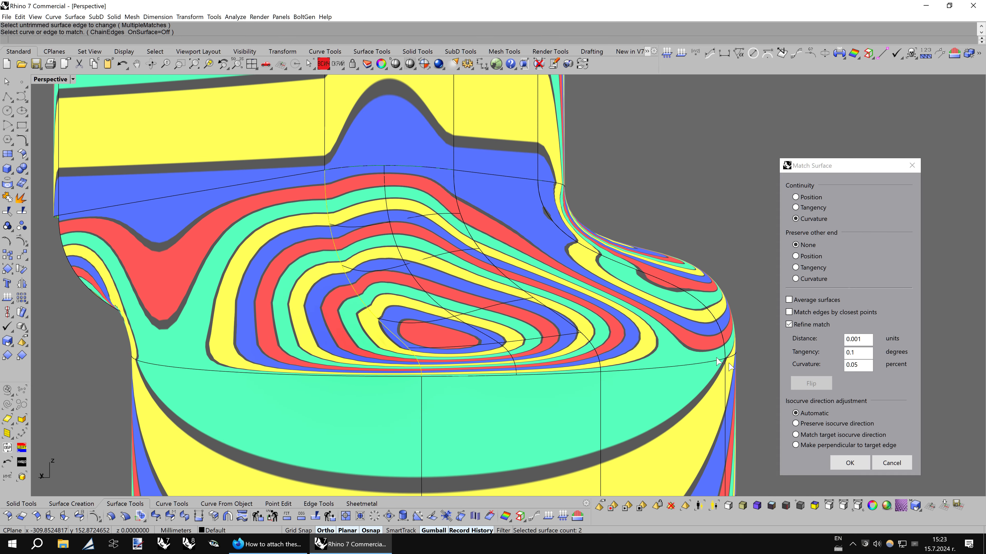
{"action": "left_click", "coordinate": [849, 462]}
{"action": "right_click_drag", "start_coordinate": [546, 351], "coordinate": [536, 351]}
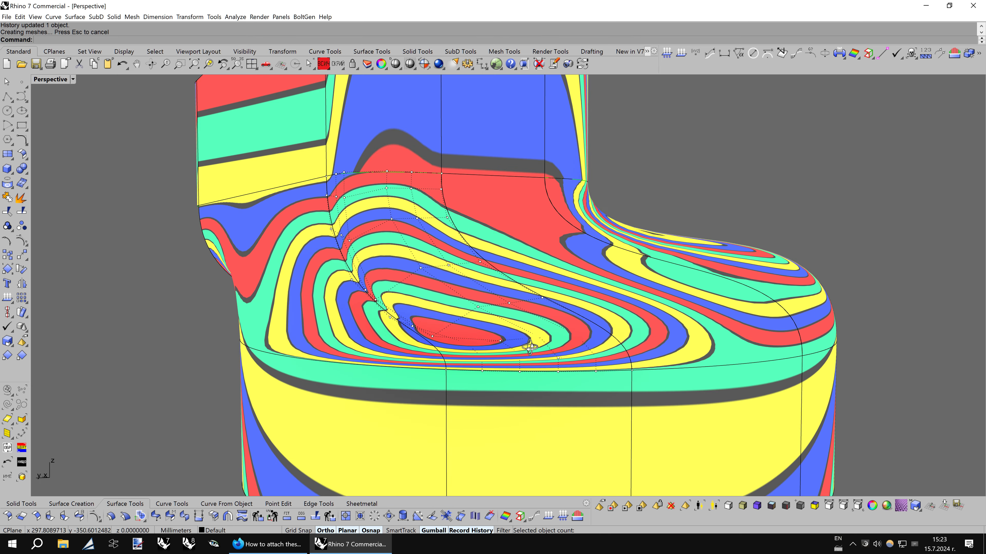
- Match the patch's top edge to the upper body edge with tangency
{"action": "left_click", "coordinate": [415, 179]}
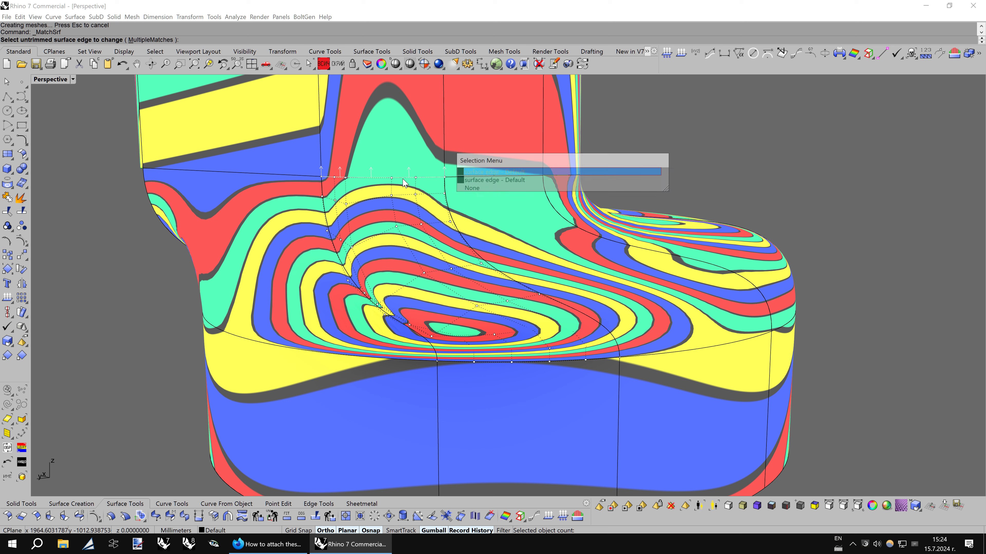
{"action": "left_click", "coordinate": [466, 172]}
{"action": "left_click", "coordinate": [417, 179]}
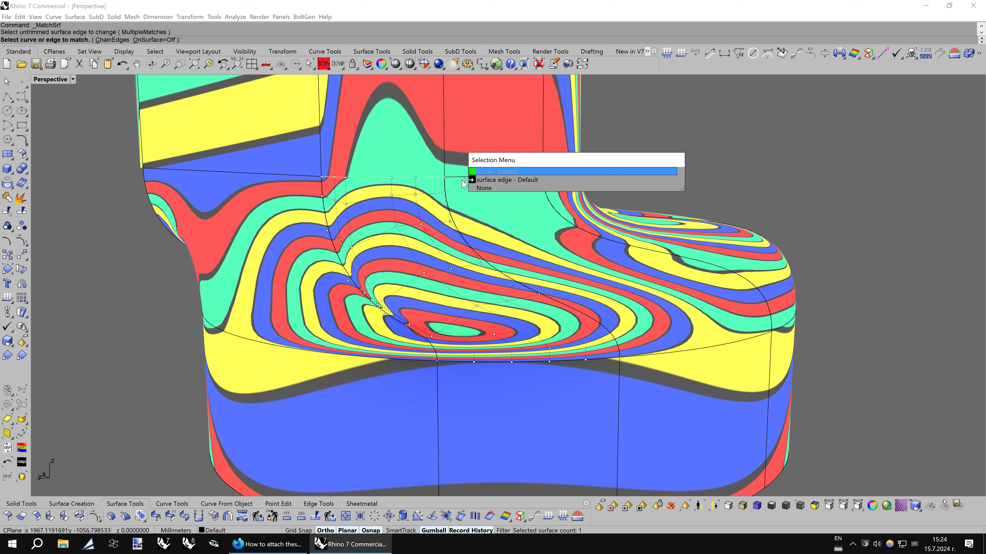
{"action": "left_click", "coordinate": [481, 181]}
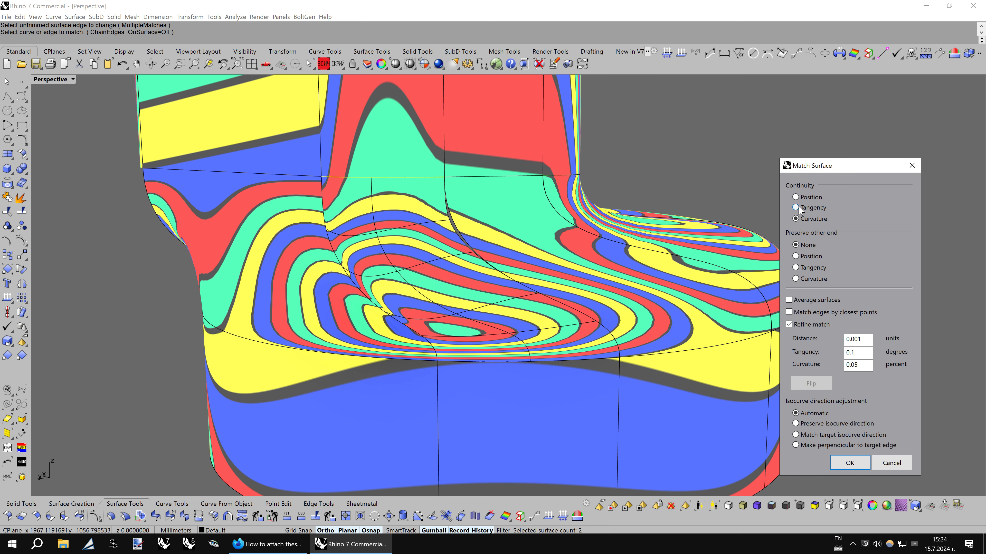
{"action": "left_click", "coordinate": [796, 207]}
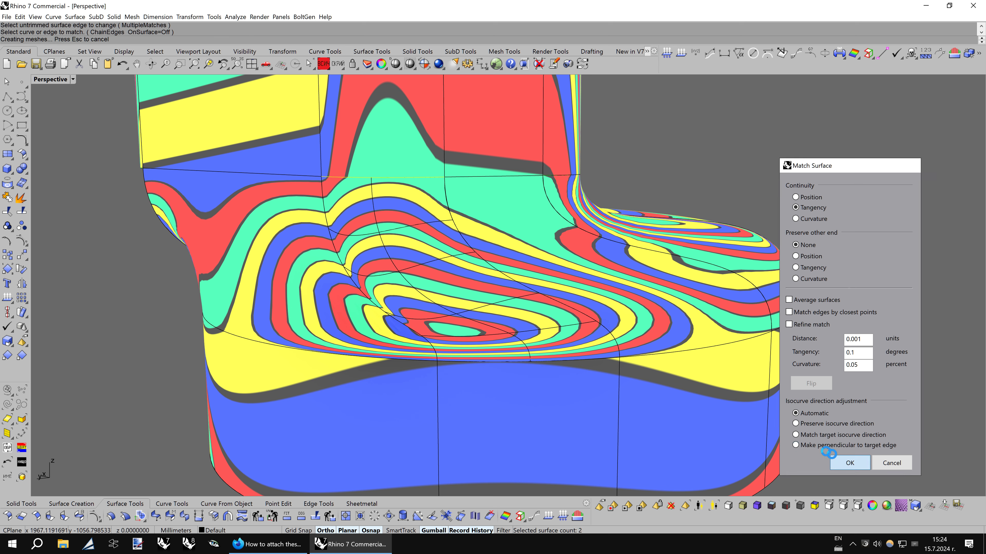
{"action": "left_click", "coordinate": [834, 460]}
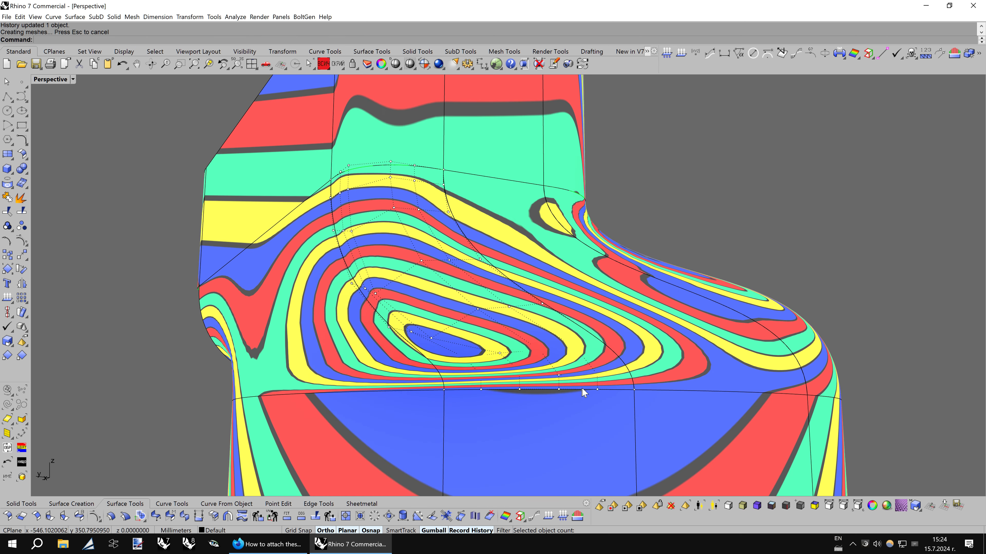
- Rematch another patch edge to its target edge
{"action": "left_click", "coordinate": [584, 389]}
{"action": "left_click", "coordinate": [652, 385]}
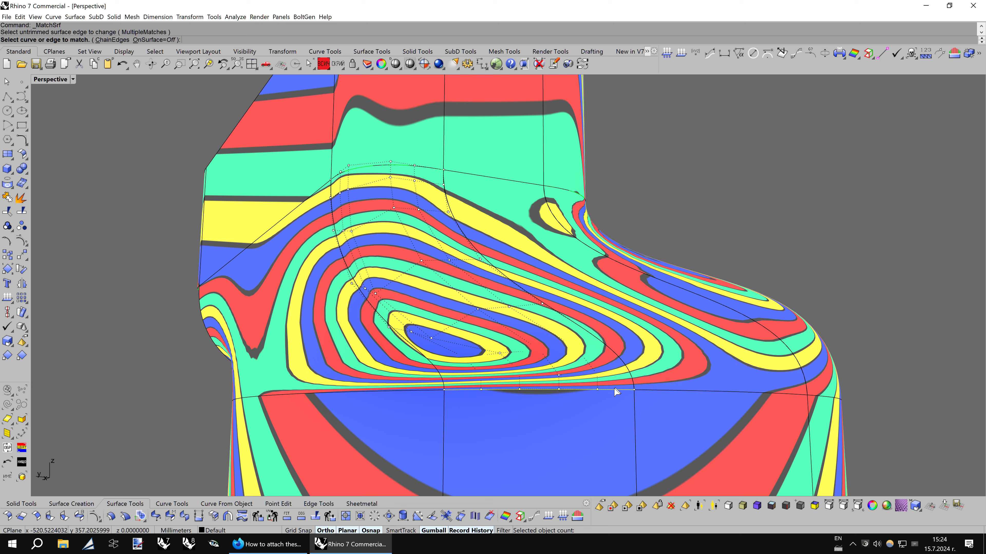
{"action": "left_click", "coordinate": [612, 389]}
{"action": "left_click", "coordinate": [849, 463]}
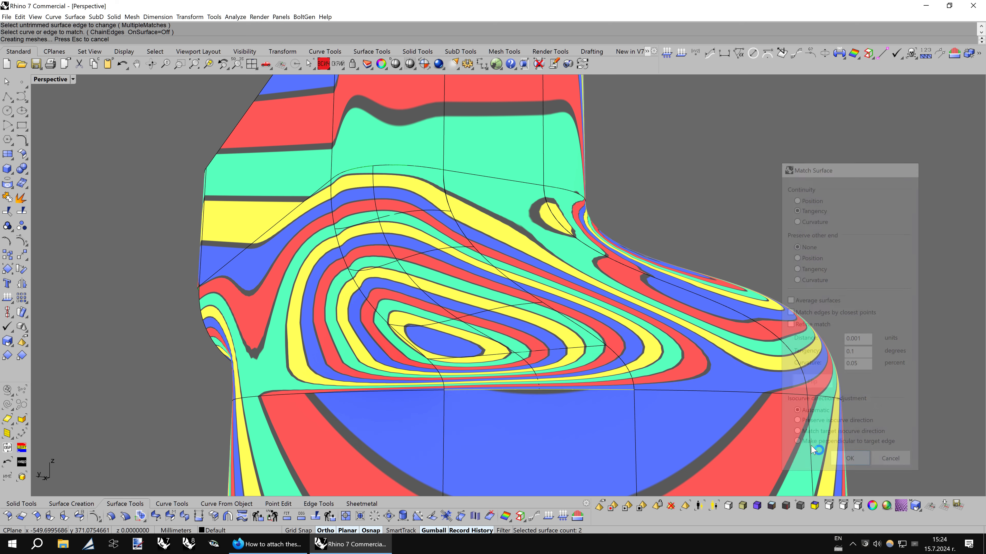
{"action": "scroll", "coordinate": [648, 325], "scroll_direction": "up", "scroll_amount": 3}
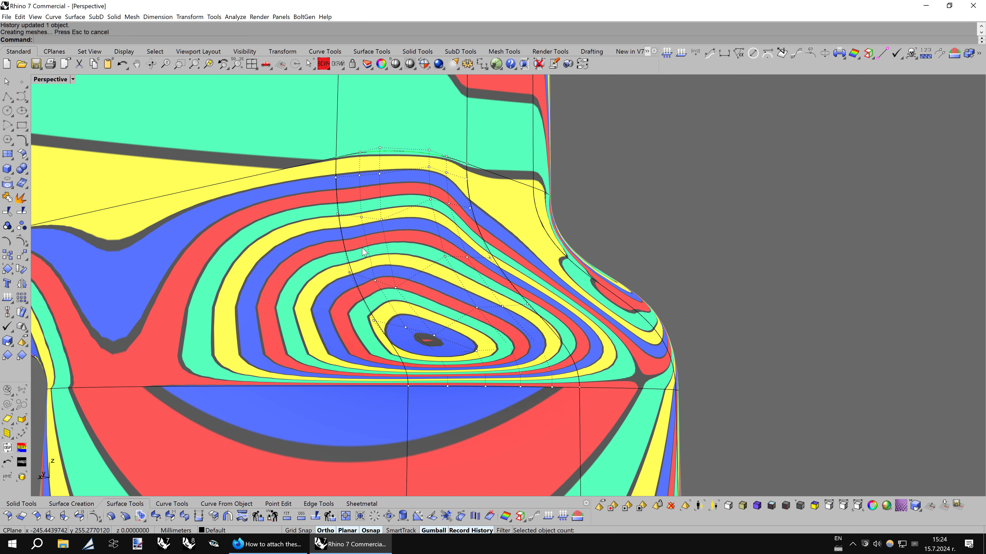
{"action": "scroll", "coordinate": [422, 235], "scroll_direction": "down", "scroll_amount": 2}
- Tangent-match two more blend surface edges to their neighbouring edges on the seat
{"action": "mouse_move", "coordinate": [423, 236]}
{"action": "right_mouse_down"}
{"action": "mouse_move", "coordinate": [414, 236]}
{"action": "mouse_move", "coordinate": [432, 224]}
{"action": "right_mouse_up"}
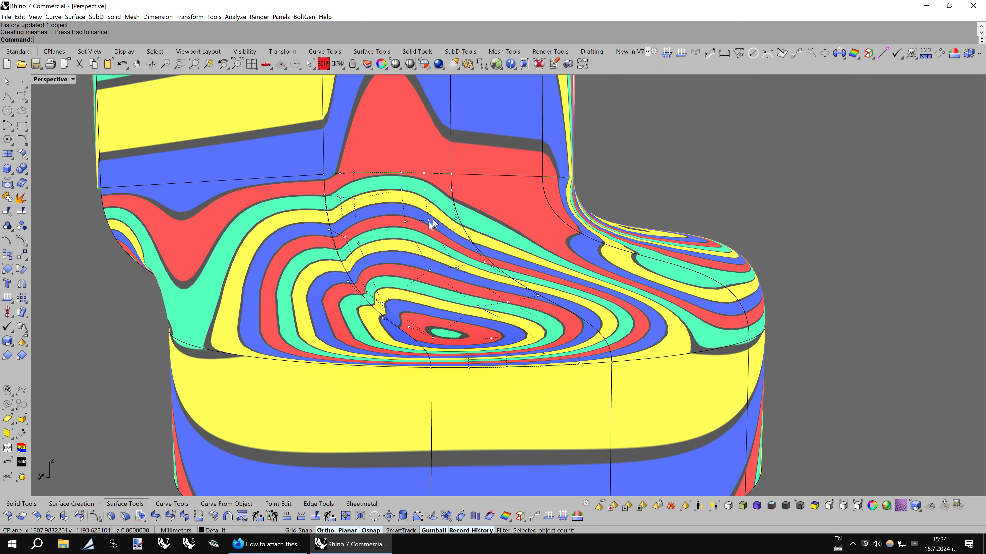
{"action": "left_click", "coordinate": [459, 201]}
{"action": "left_click", "coordinate": [525, 200]}
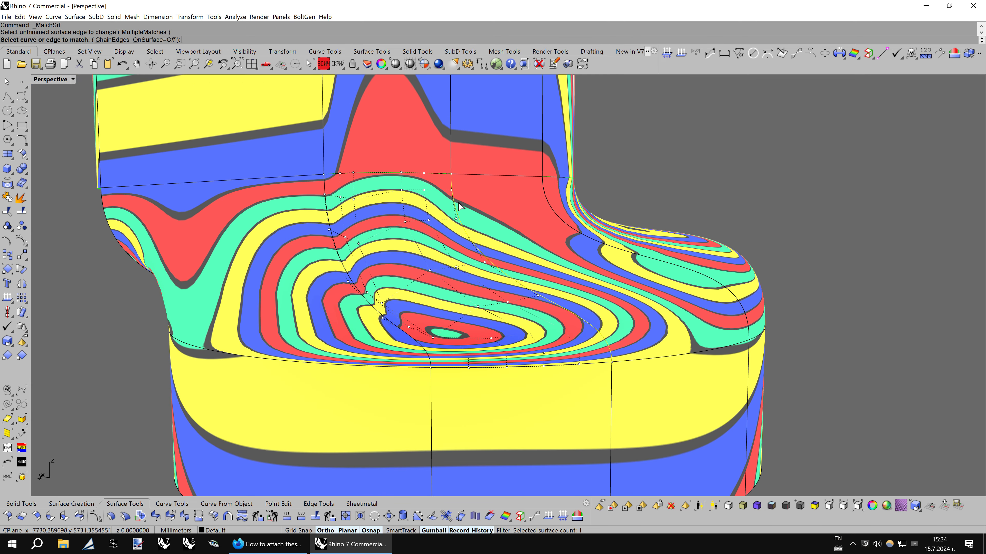
{"action": "left_click", "coordinate": [455, 207]}
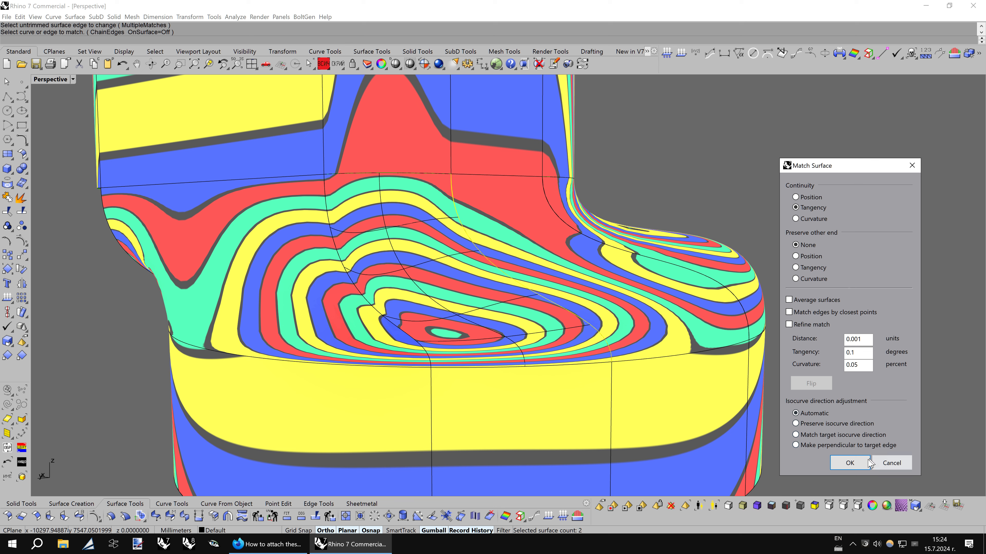
{"action": "left_click", "coordinate": [858, 462]}
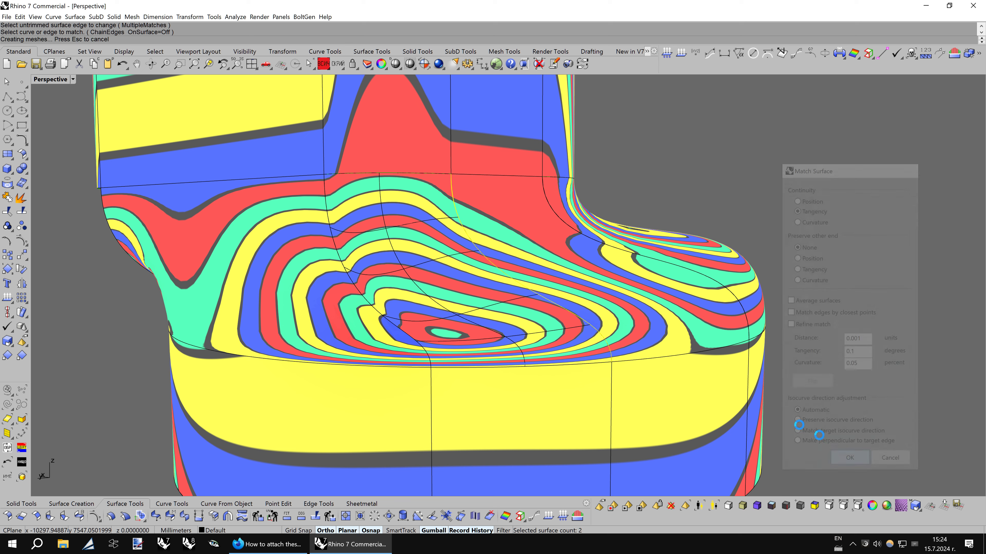
{"action": "left_click", "coordinate": [327, 204]}
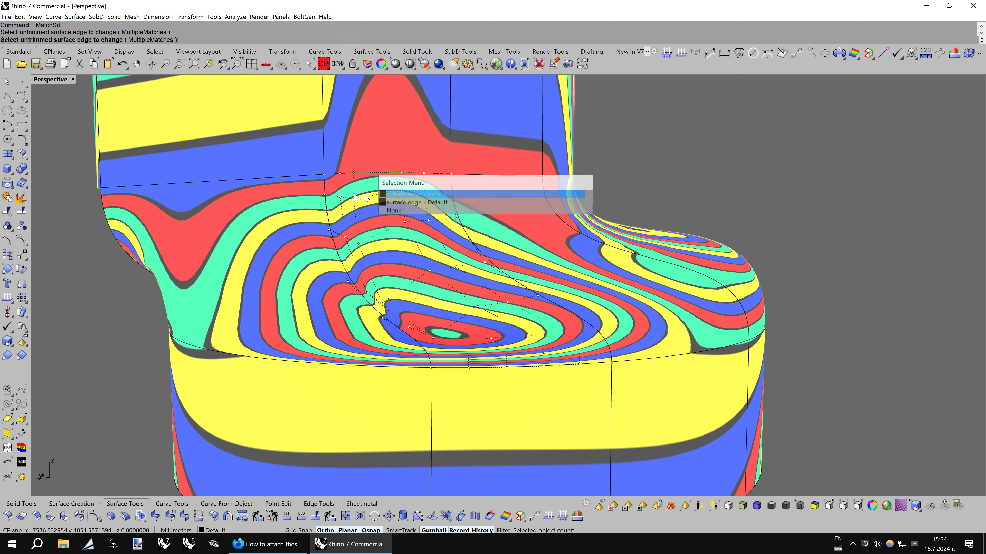
{"action": "left_click", "coordinate": [393, 202]}
{"action": "left_click", "coordinate": [330, 203]}
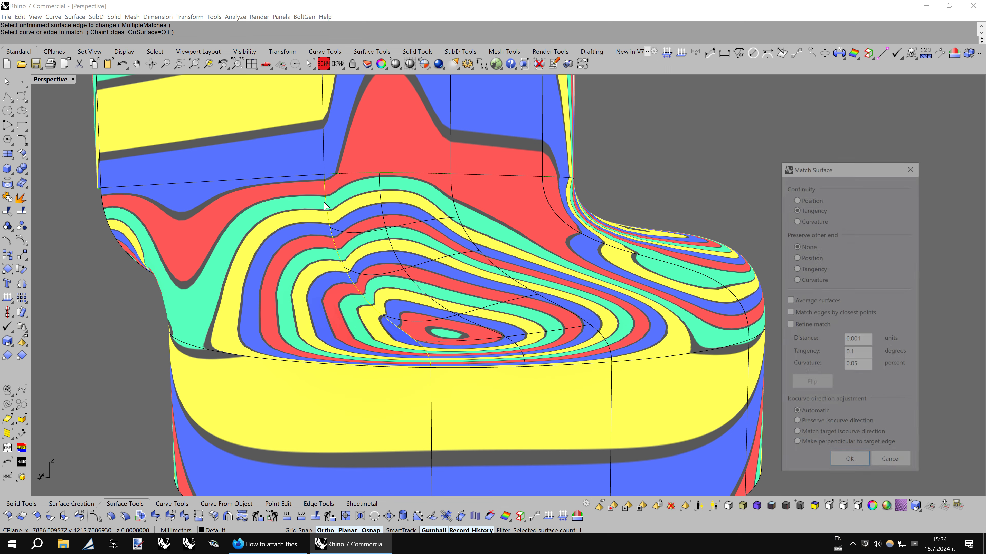
{"action": "left_click", "coordinate": [847, 460]}
{"action": "mouse_move", "coordinate": [555, 307]}
{"action": "right_mouse_down"}
{"action": "mouse_move", "coordinate": [540, 306]}
{"action": "mouse_move", "coordinate": [528, 280]}
{"action": "mouse_move", "coordinate": [575, 287]}
{"action": "mouse_move", "coordinate": [602, 328]}
{"action": "right_mouse_up"}
- Return to shaded display and briefly preview the model in car-paint shading
{"action": "scroll", "coordinate": [513, 308], "scroll_direction": "down", "scroll_amount": 5}
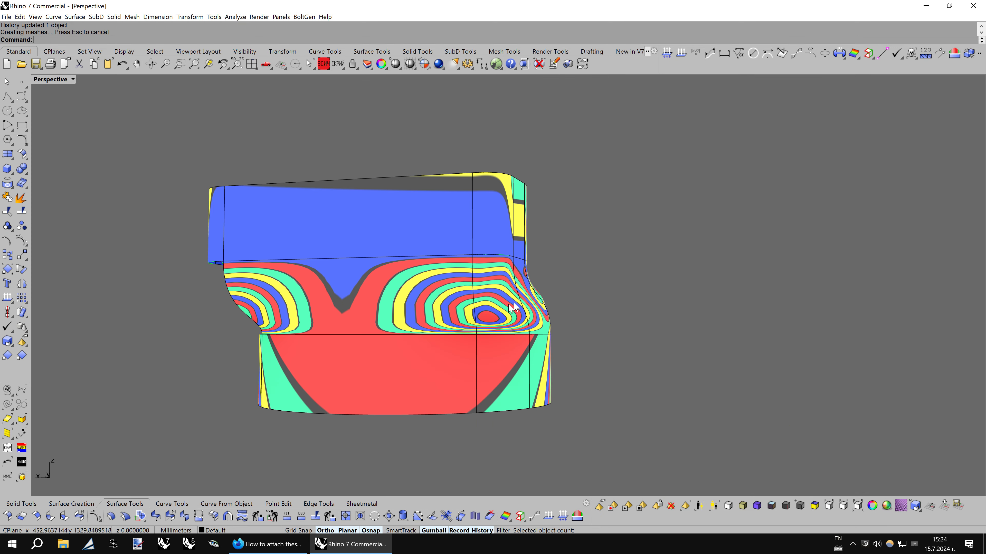
{"action": "key", "text": "ctrl+alt+s"}
{"action": "right_click_drag", "start_coordinate": [585, 183], "coordinate": [565, 170]}
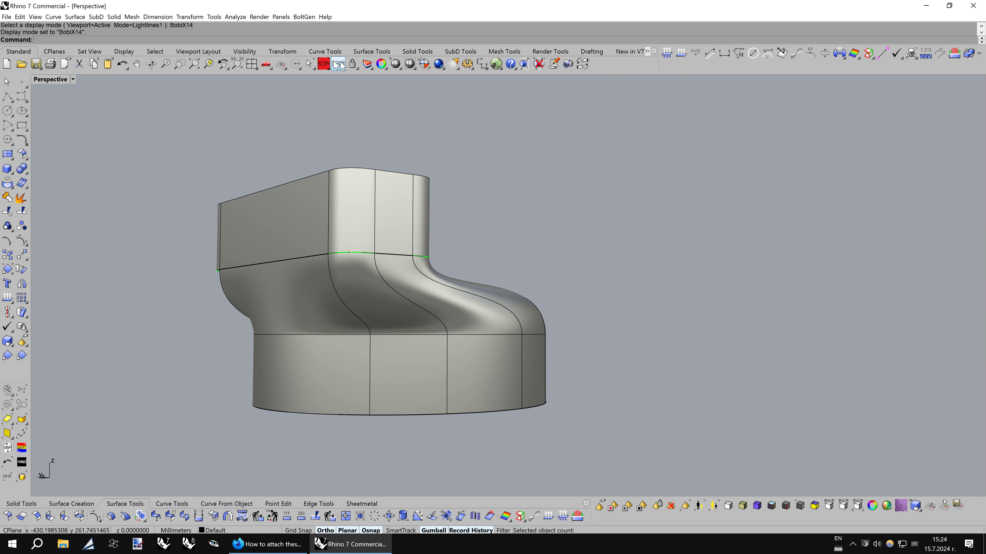
{"action": "left_click", "coordinate": [394, 65]}
{"action": "mouse_move", "coordinate": [682, 235]}
{"action": "right_mouse_down"}
{"action": "mouse_move", "coordinate": [722, 225]}
{"action": "mouse_move", "coordinate": [609, 200]}
{"action": "mouse_move", "coordinate": [604, 182]}
{"action": "mouse_move", "coordinate": [469, 284]}
{"action": "mouse_move", "coordinate": [425, 280]}
{"action": "mouse_move", "coordinate": [482, 307]}
{"action": "right_mouse_up"}
{"action": "key", "text": "Escape"}
- Mirror the two selected blend surfaces across the centre plane as copies
{"action": "left_click", "coordinate": [488, 295]}
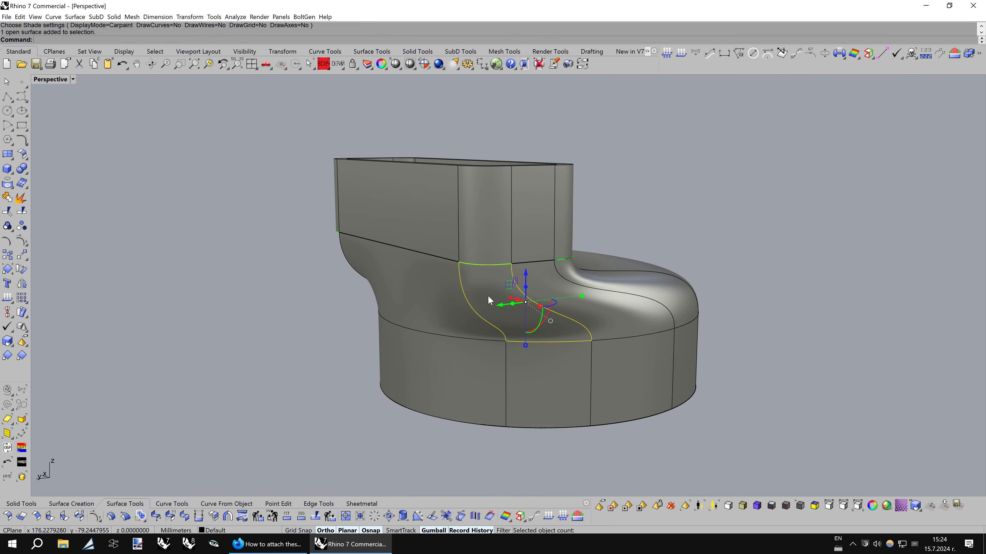
{"action": "left_click", "coordinate": [606, 312], "text": "shift"}
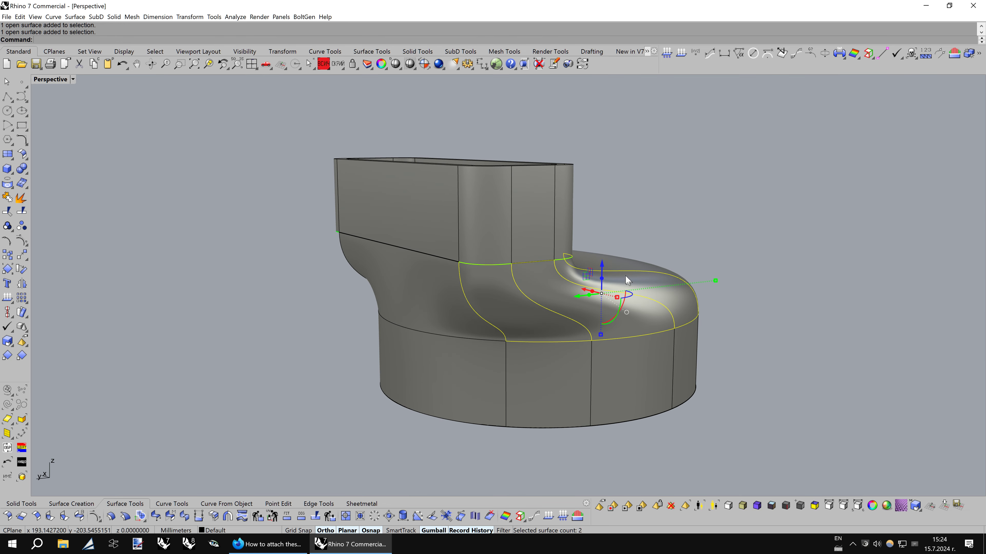
{"action": "right_click_drag", "start_coordinate": [568, 276], "coordinate": [39, 338]}
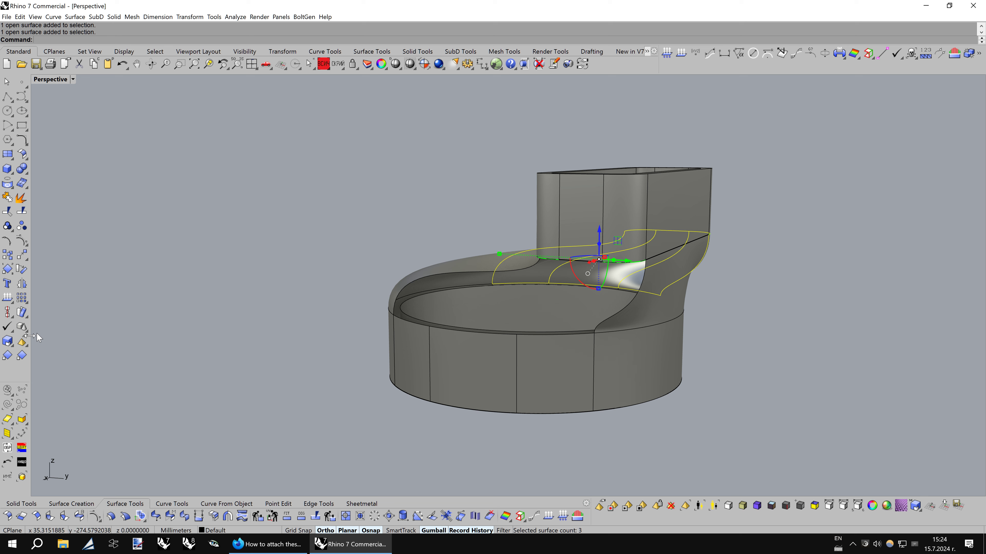
{"action": "left_click", "coordinate": [7, 283]}
{"action": "type", "text": "wr0,0,1"}
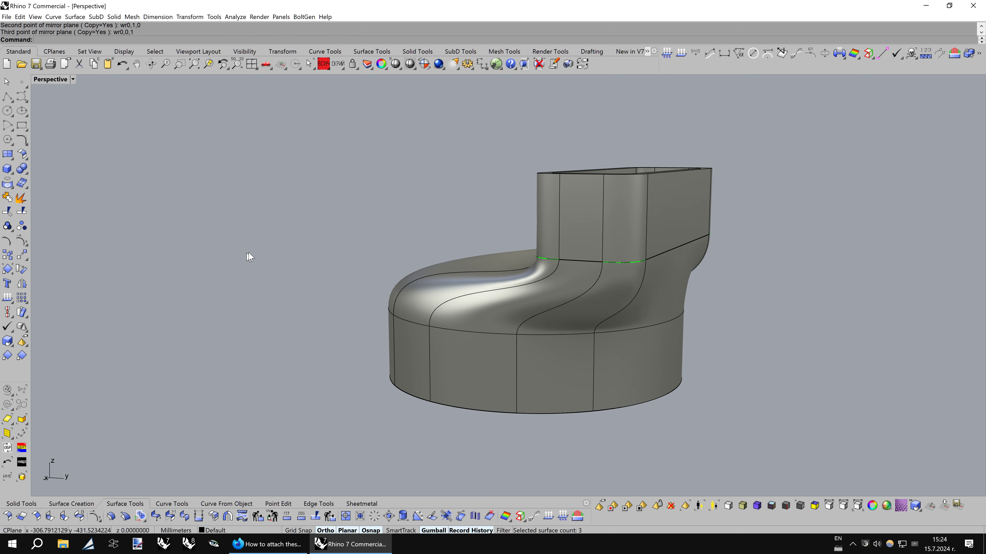
{"action": "key", "text": "Left"}
{"action": "key", "text": "Left"}
{"action": "key", "text": "Left"}
{"action": "key", "text": "Left"}
{"action": "key", "text": "Left"}
{"action": "key", "text": "Left"}
{"action": "key", "text": "Left"}
{"action": "key", "text": "Left"}
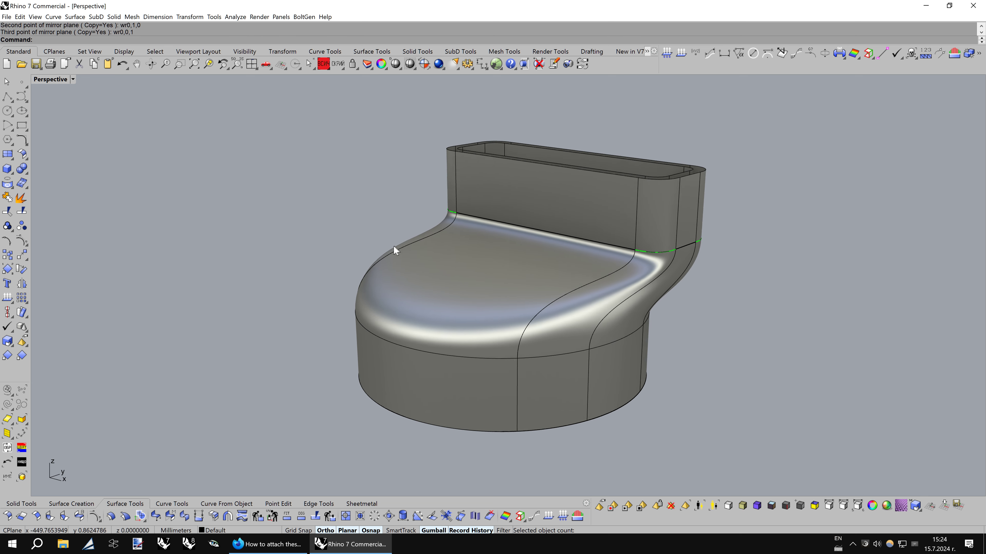
{"action": "key", "text": "Left"}
{"action": "key", "text": "Left"}
{"action": "key", "text": "Left"}
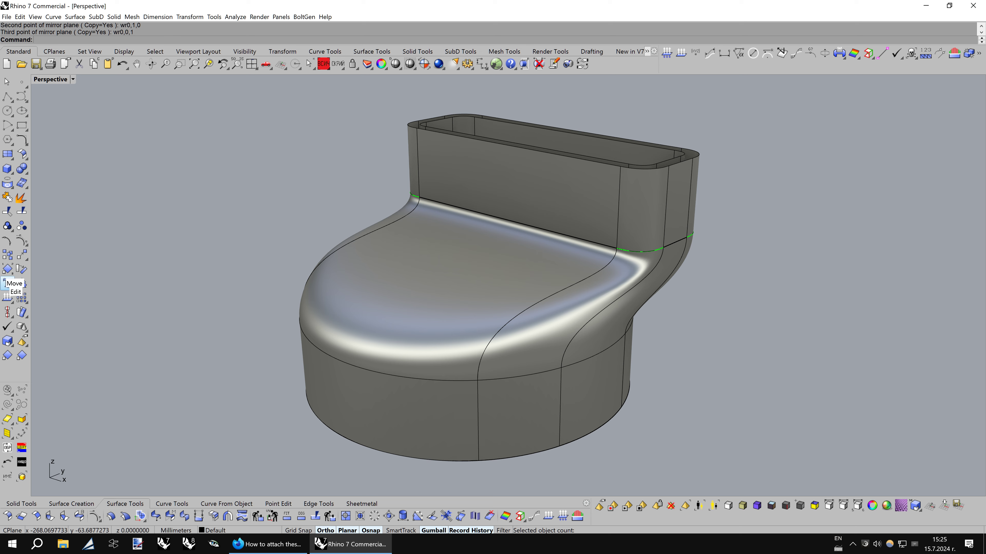
{"action": "right_click", "coordinate": [8, 283], "text": "shift"}
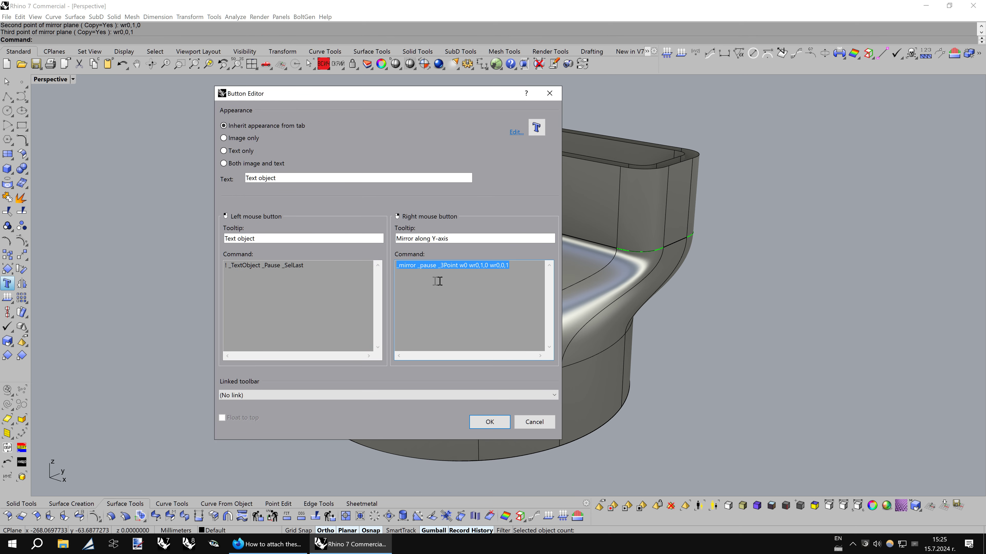
{"action": "left_click", "coordinate": [532, 423]}
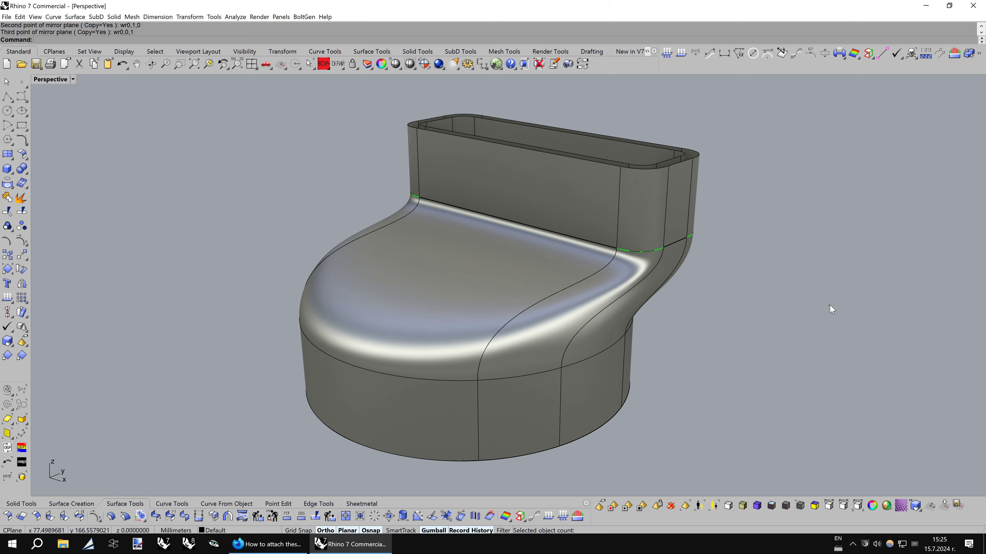
{"action": "key", "text": "Left"}
{"action": "key", "text": "Left"}
{"action": "key", "text": "Left"}
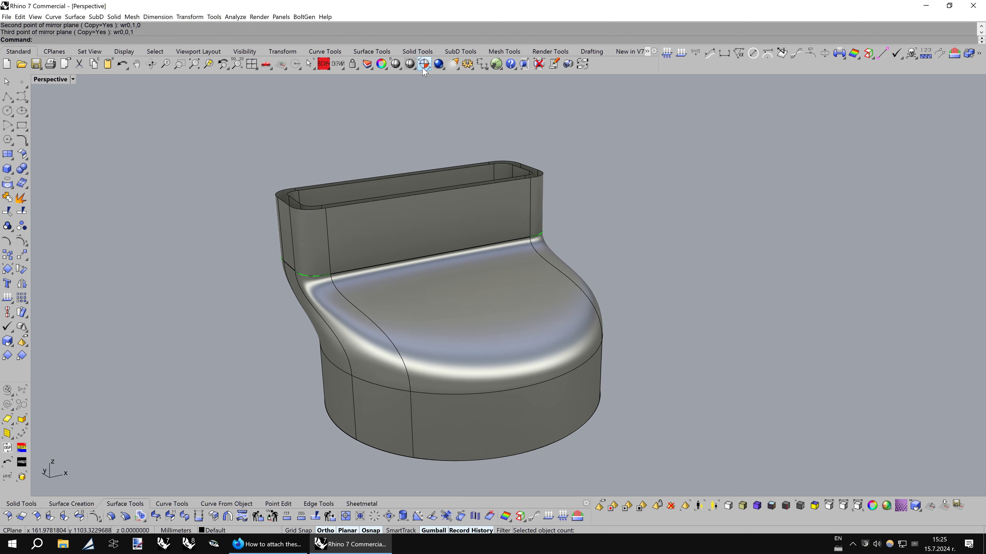
{"action": "key", "text": "Left"}
{"action": "left_click", "coordinate": [426, 65]}
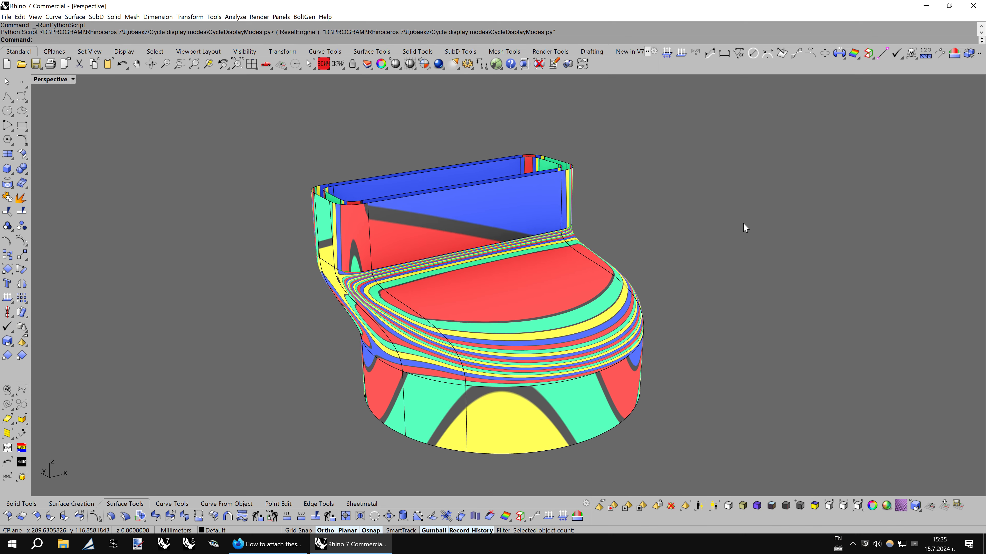
{"action": "key", "text": "Left"}
{"action": "key", "text": "Left"}
{"action": "key", "text": "Left"}
{"action": "key", "text": "Left"}
{"action": "key", "text": "Left"}
{"action": "key", "text": "Left"}
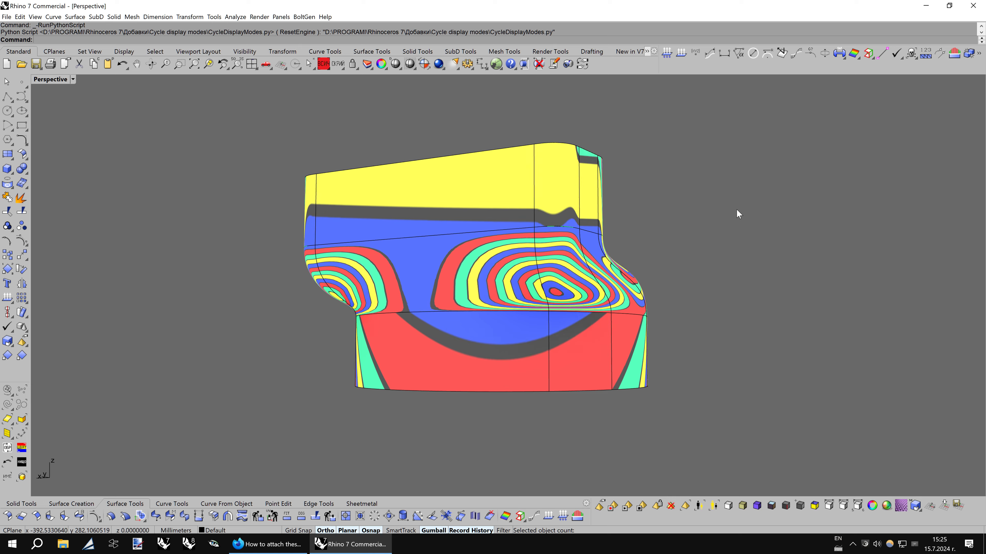
{"action": "key", "text": "Left"}
{"action": "key", "text": "Left"}
{"action": "key", "text": "Left"}
{"action": "key", "text": "Left"}
{"action": "key", "text": "Left"}
{"action": "key", "text": "Left"}
{"action": "key", "text": "Left"}
{"action": "key", "text": "Left"}
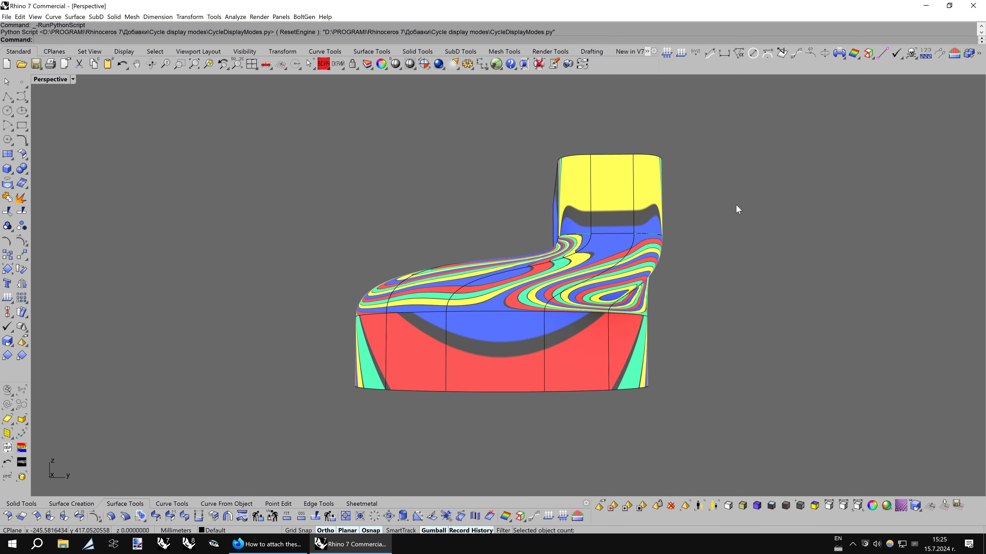
{"action": "key", "text": "Left"}
{"action": "key", "text": "Left"}
{"action": "key", "text": "Left"}
{"action": "key", "text": "Left"}
{"action": "key", "text": "Left"}
{"action": "key", "text": "Left"}
{"action": "key", "text": "Left"}
{"action": "key", "text": "Left"}
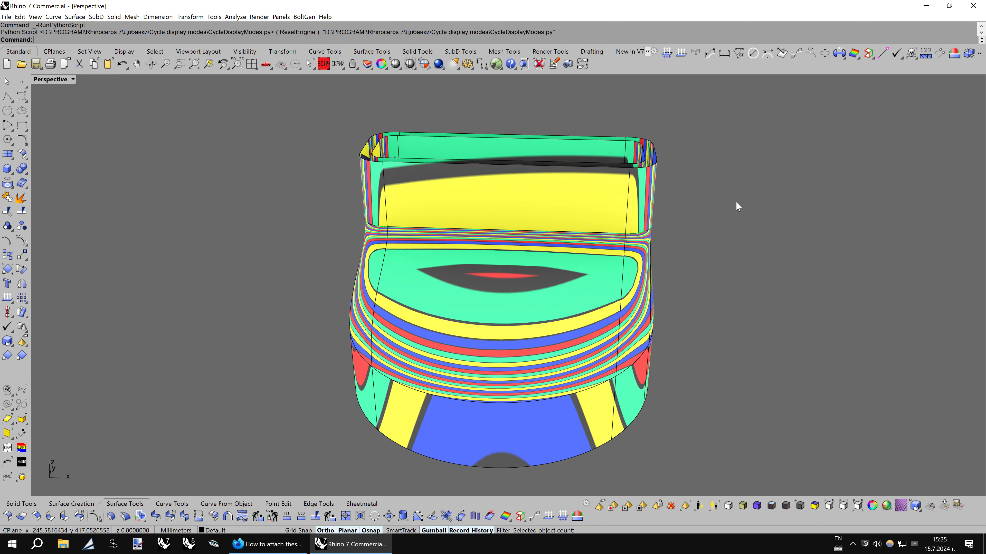
{"action": "key", "text": "Left"}
{"action": "key", "text": "Left"}
{"action": "key", "text": "Left"}
{"action": "key", "text": "Left"}
{"action": "key", "text": "Left"}
{"action": "key", "text": "Left"}
{"action": "key", "text": "Down"}
{"action": "key", "text": "Down"}
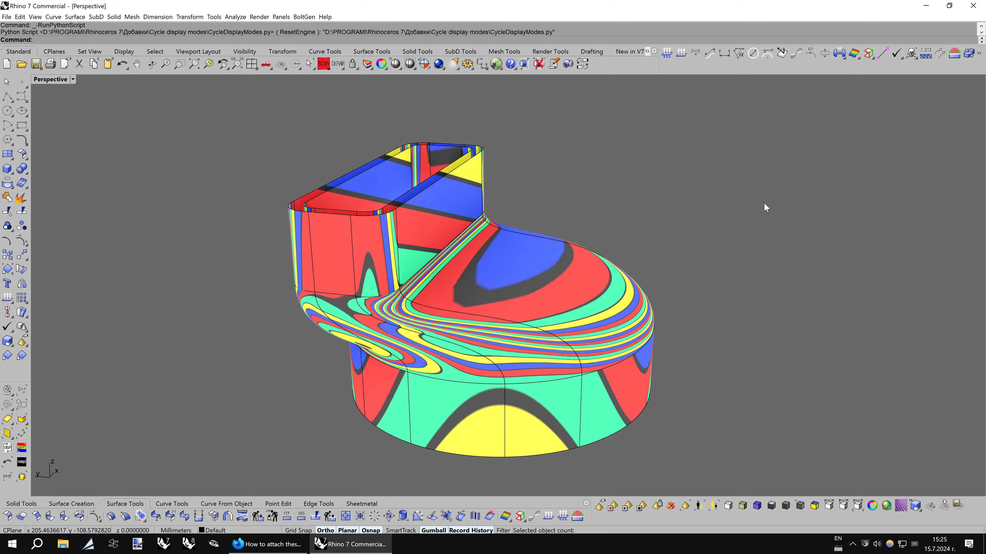
{"action": "key", "text": "Down"}
{"action": "key", "text": "Down"}
{"action": "key", "text": "Up"}
{"action": "key", "text": "Up"}
{"action": "key", "text": "Up"}
{"action": "key", "text": "Up"}
{"action": "key", "text": "Up"}
{"action": "key", "text": "Up"}
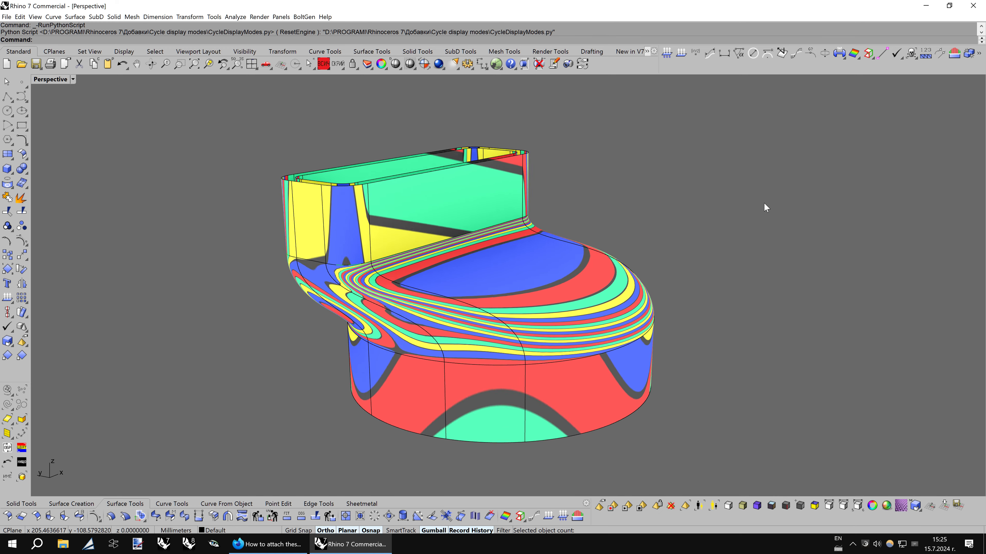
{"action": "key", "text": "Up"}
{"action": "key", "text": "Up"}
{"action": "key", "text": "Return"}
{"action": "key", "text": "Left"}
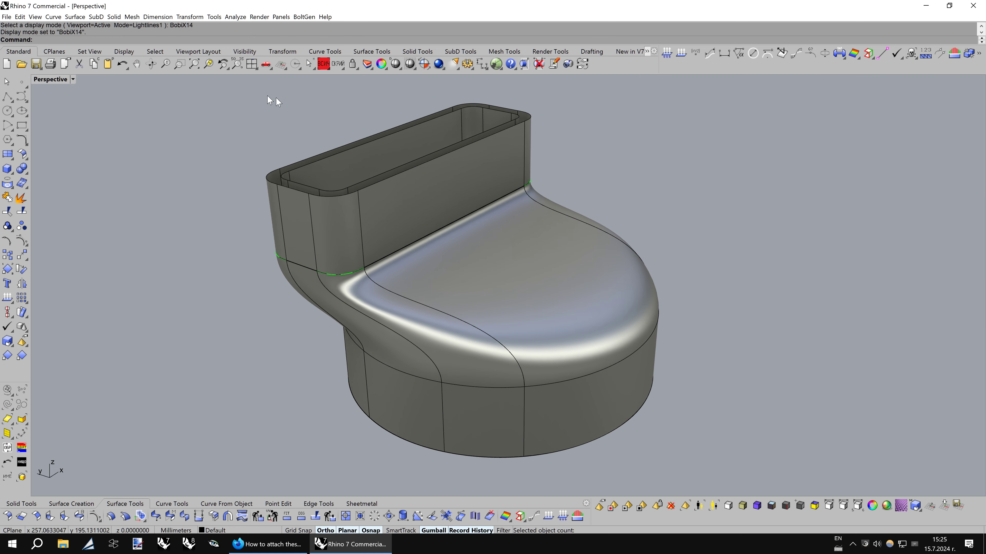
- Display the Perspective viewport in Car paint and rotate to a rear three-quarter view
{"action": "left_click", "coordinate": [72, 80]}
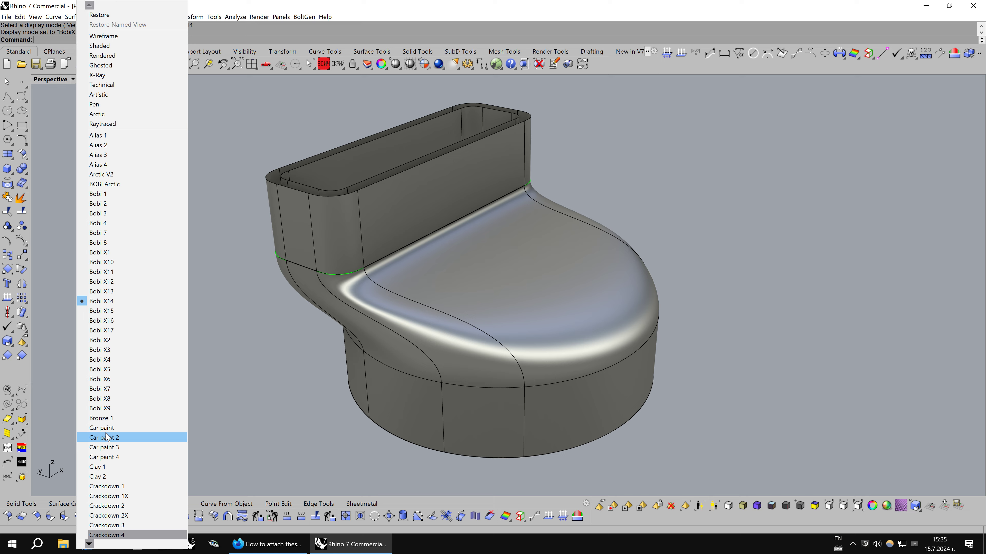
{"action": "left_click", "coordinate": [109, 427]}
{"action": "key", "text": "Left"}
{"action": "key", "text": "Left"}
{"action": "key", "text": "Left"}
{"action": "key", "text": "Left"}
{"action": "key", "text": "Left"}
{"action": "key", "text": "Left"}
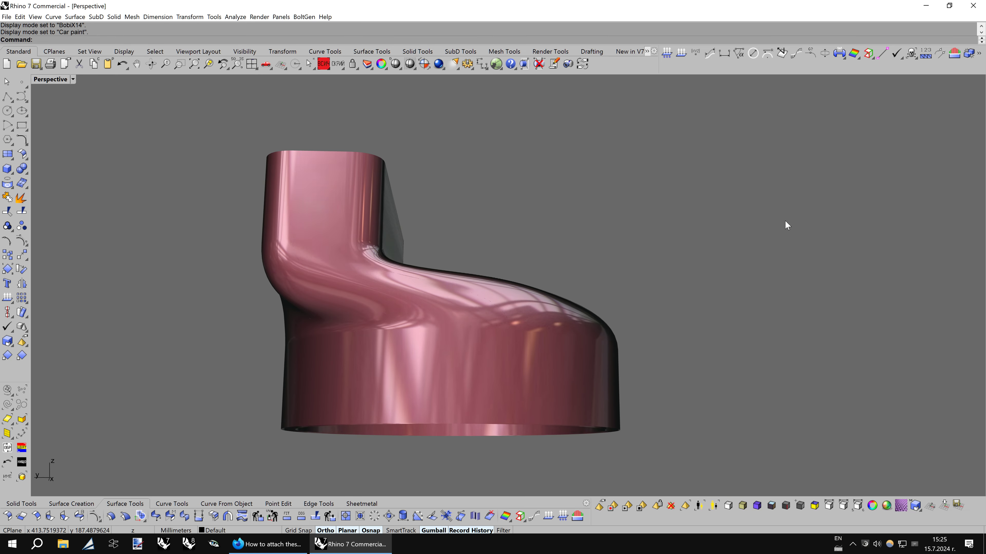
{"action": "key", "text": "Left"}
{"action": "key", "text": "Left"}
{"action": "key", "text": "Left"}
{"action": "key", "text": "Left"}
{"action": "key", "text": "Left"}
{"action": "key", "text": "Left"}
{"action": "key", "text": "Left"}
{"action": "key", "text": "Left"}
{"action": "key", "text": "Left"}
{"action": "key", "text": "Left"}
{"action": "key", "text": "Left"}
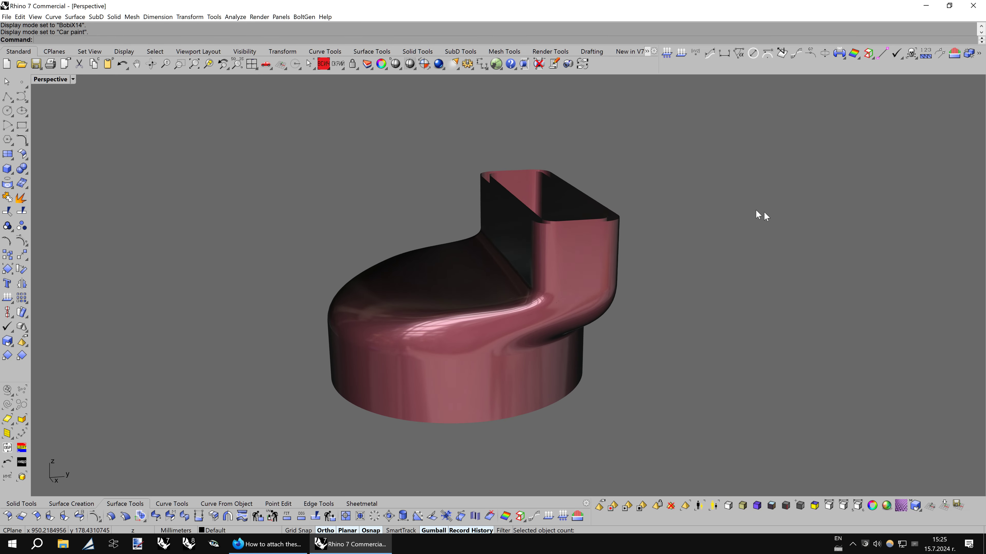
{"action": "key", "text": "Left"}
{"action": "key", "text": "Left"}
- Switch the viewport to the Car paint 2 display at a level angle
{"action": "left_click", "coordinate": [73, 80]}
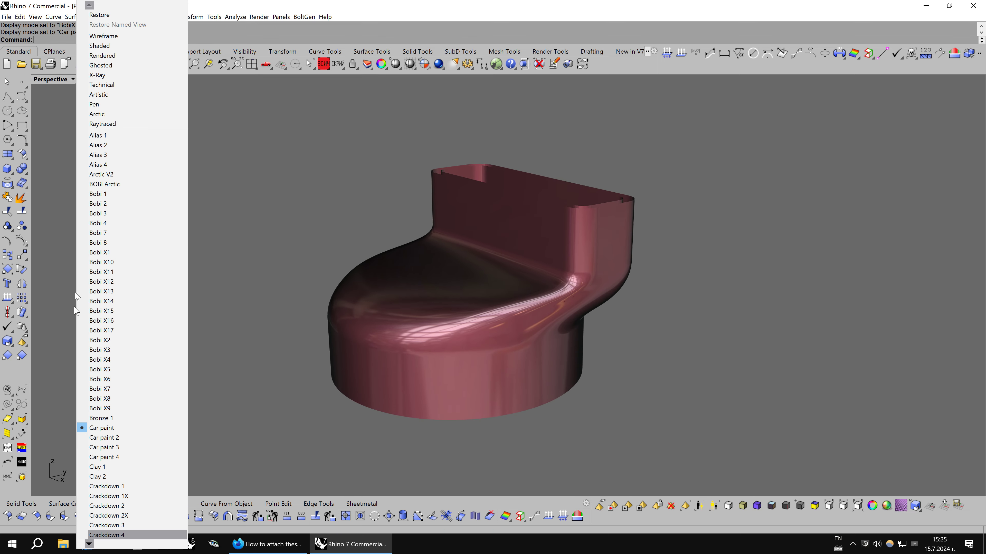
{"action": "left_click", "coordinate": [91, 438]}
{"action": "key", "text": "Down"}
{"action": "key", "text": "Down"}
{"action": "key", "text": "Down"}
{"action": "key", "text": "Left"}
{"action": "key", "text": "Left"}
{"action": "key", "text": "Left"}
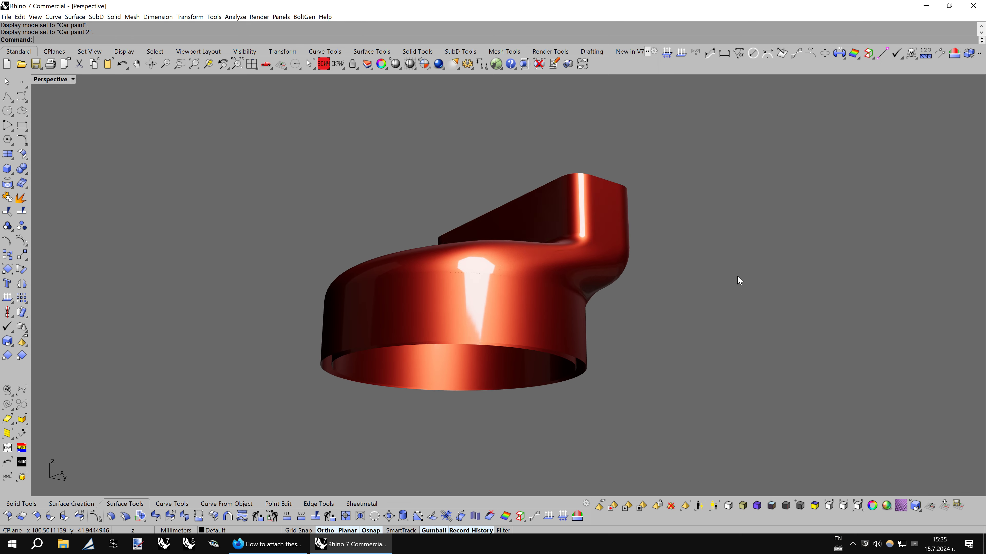
{"action": "key", "text": "Left"}
{"action": "key", "text": "Left"}
{"action": "key", "text": "Left"}
{"action": "key", "text": "Left"}
{"action": "key", "text": "Left"}
{"action": "key", "text": "Left"}
- Orbit below, around and above the model to review the Car paint 2 finish
{"action": "key", "text": "Down"}
{"action": "key", "text": "Down"}
{"action": "key", "text": "Down"}
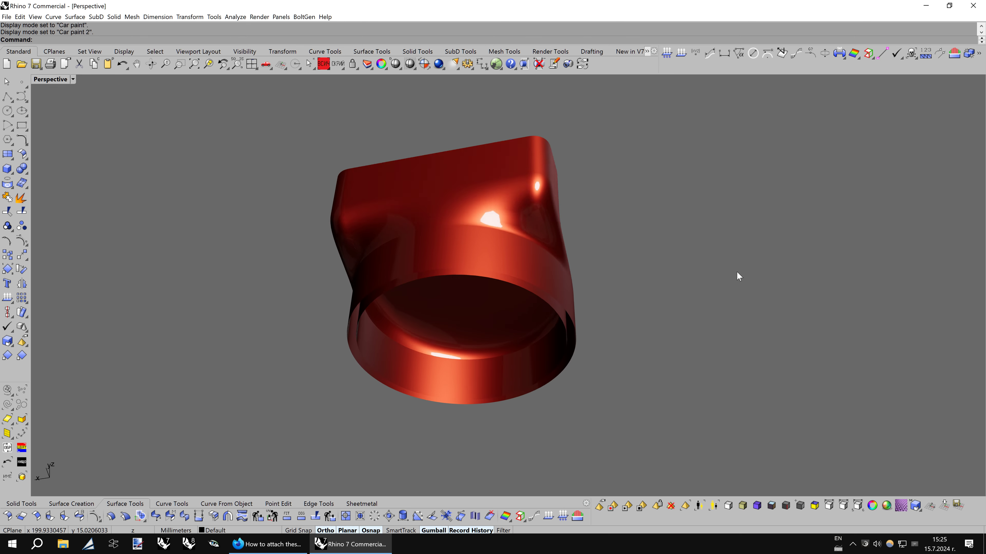
{"action": "key", "text": "Down"}
{"action": "key", "text": "Down"}
{"action": "key", "text": "Up"}
{"action": "key", "text": "Up"}
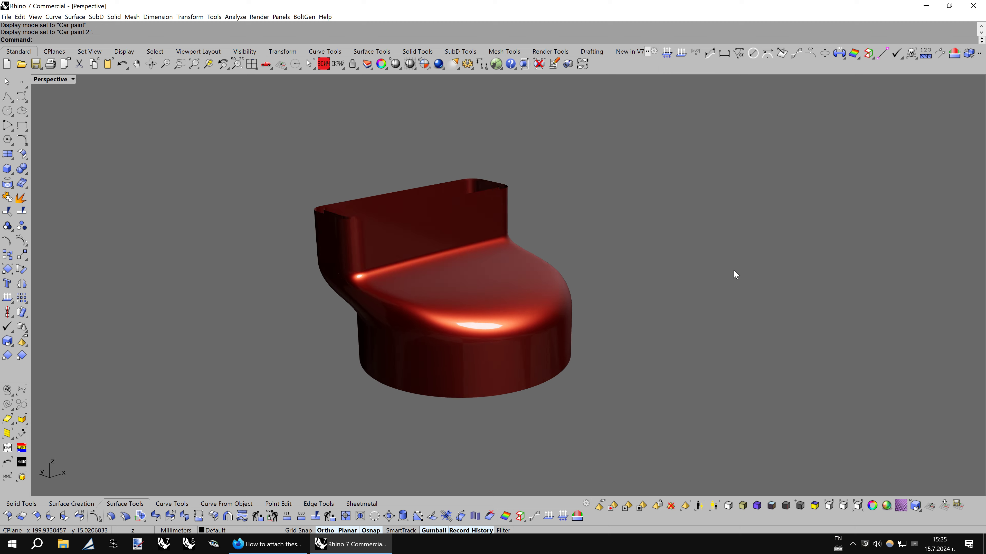
{"action": "key", "text": "Up"}
{"action": "key", "text": "Up"}
{"action": "key", "text": "Up"}
{"action": "key", "text": "Up"}
{"action": "key", "text": "Down"}
{"action": "key", "text": "Down"}
{"action": "key", "text": "Left"}
{"action": "key", "text": "Left"}
{"action": "key", "text": "Down"}
{"action": "key", "text": "Down"}
{"action": "key", "text": "Left"}
{"action": "key", "text": "Left"}
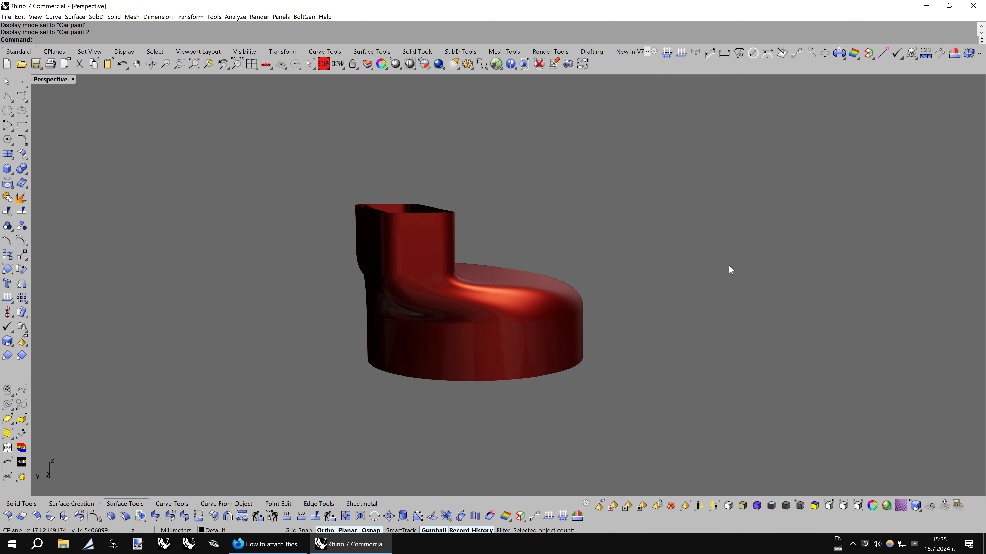
{"action": "key", "text": "Down"}
{"action": "key", "text": "Down"}
{"action": "key", "text": "Left"}
{"action": "key", "text": "Left"}
{"action": "key", "text": "Left"}
{"action": "key", "text": "Left"}
{"action": "key", "text": "Up"}
{"action": "key", "text": "Up"}
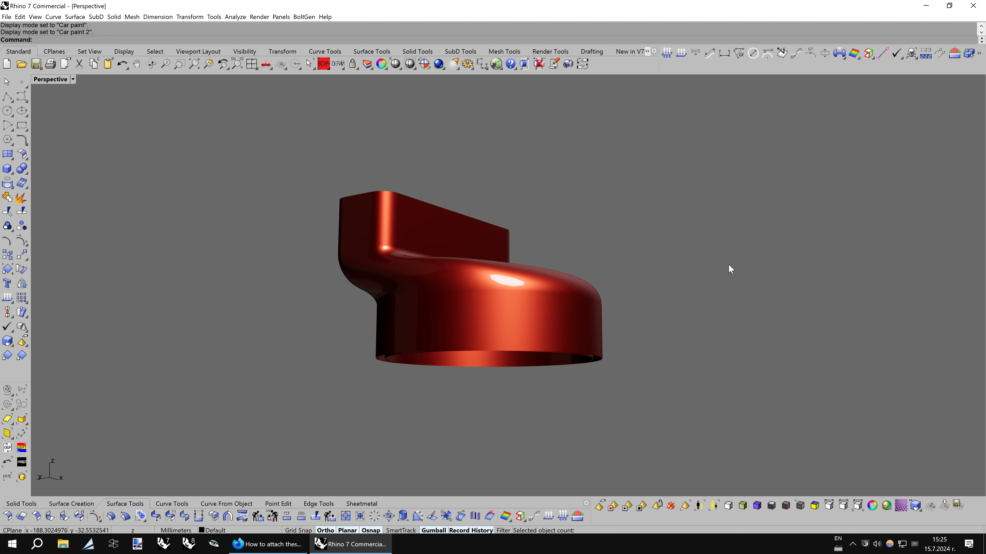
{"action": "key", "text": "Up"}
{"action": "key", "text": "Up"}
{"action": "key", "text": "Up"}
{"action": "key", "text": "Up"}
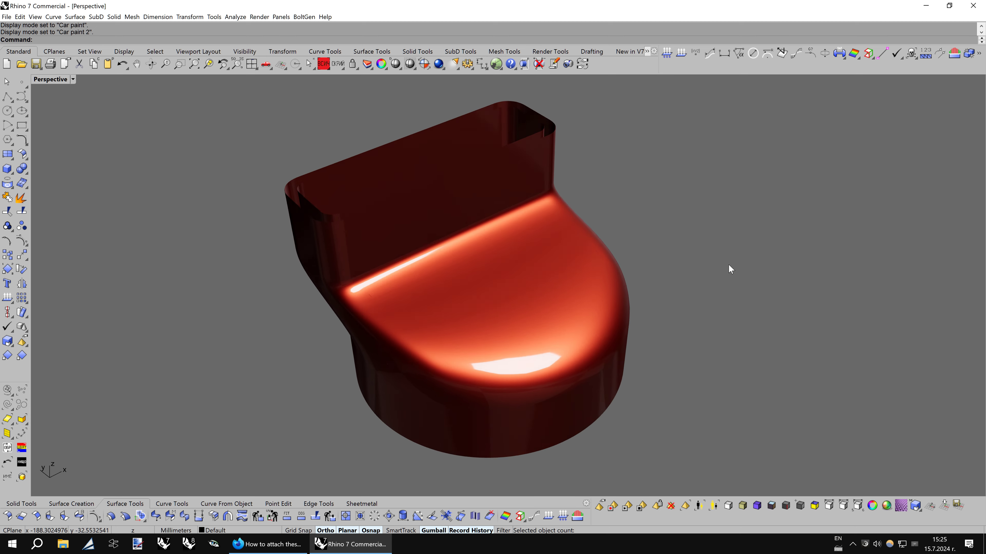